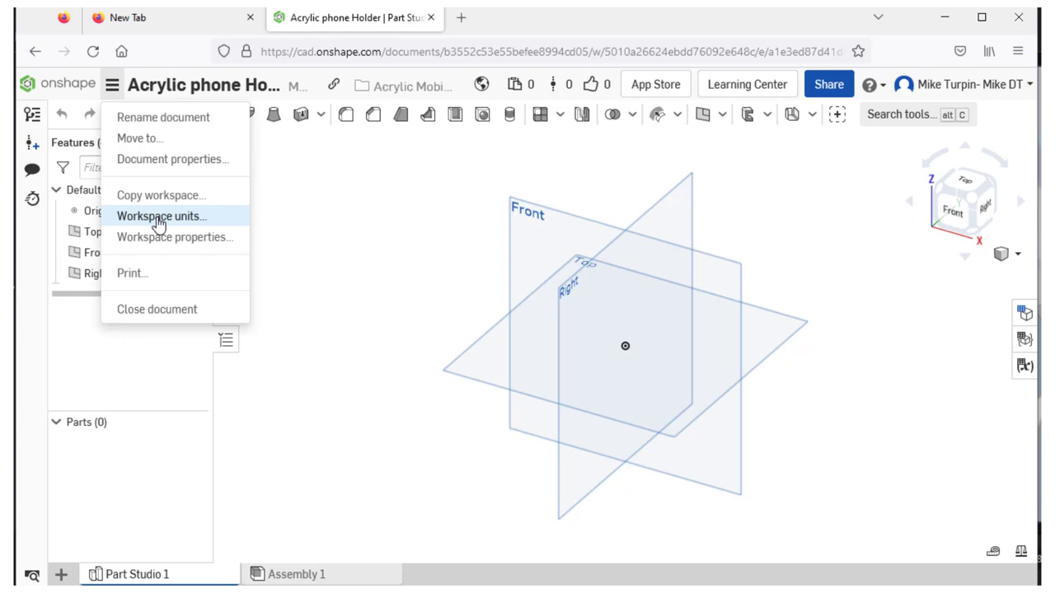
Step: Check the workspace's default length unit and accept the unit settings as they are
left_click(159, 218)
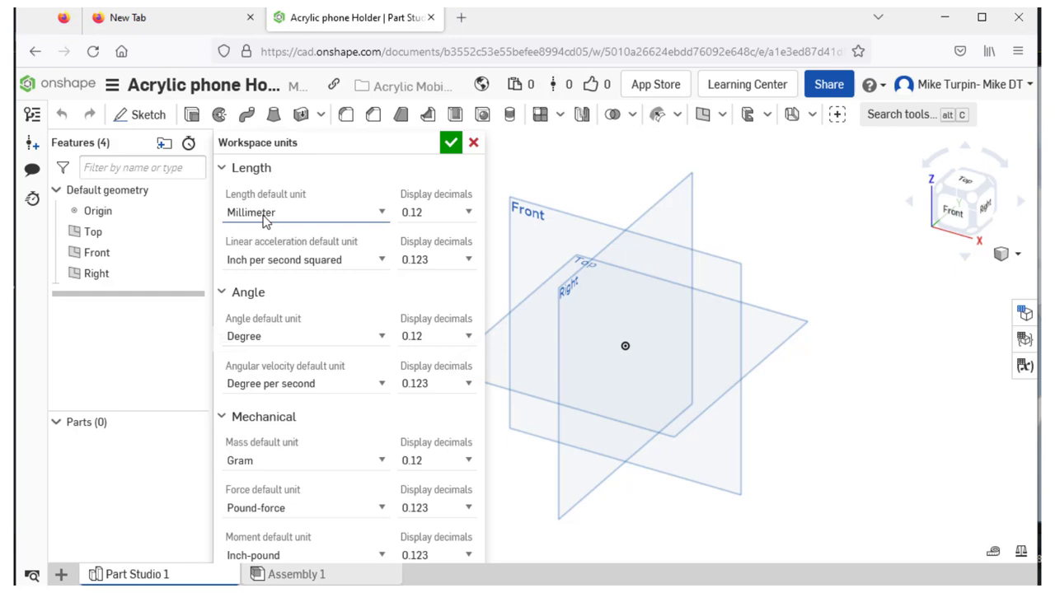
left_click(451, 143)
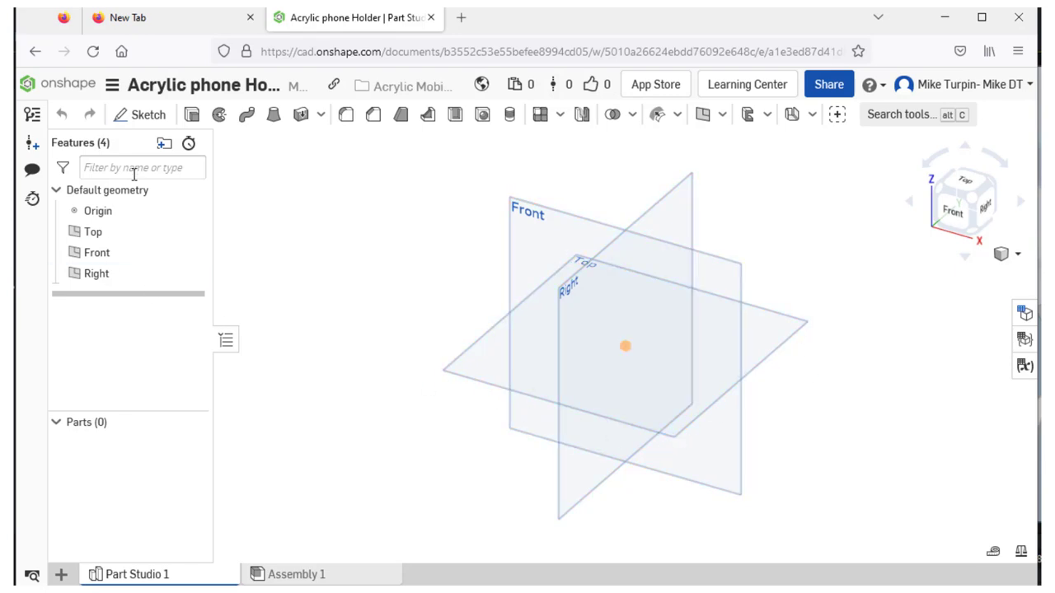
Step: Sketch a corner rectangle about 64 by 61 mm around the origin on the Top plane
left_click(140, 120)
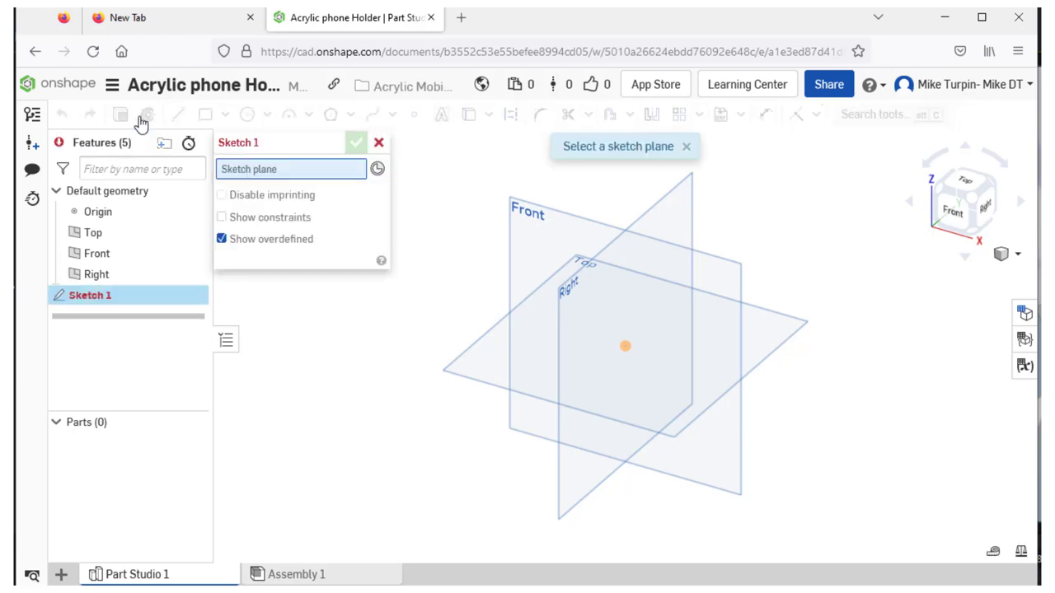
left_click(771, 353)
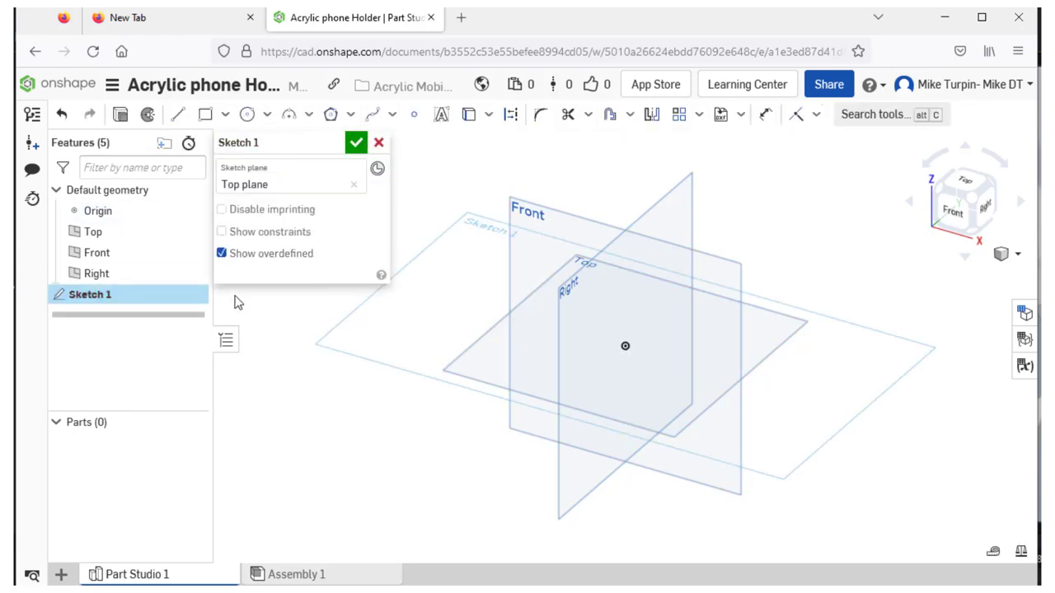
key("n")
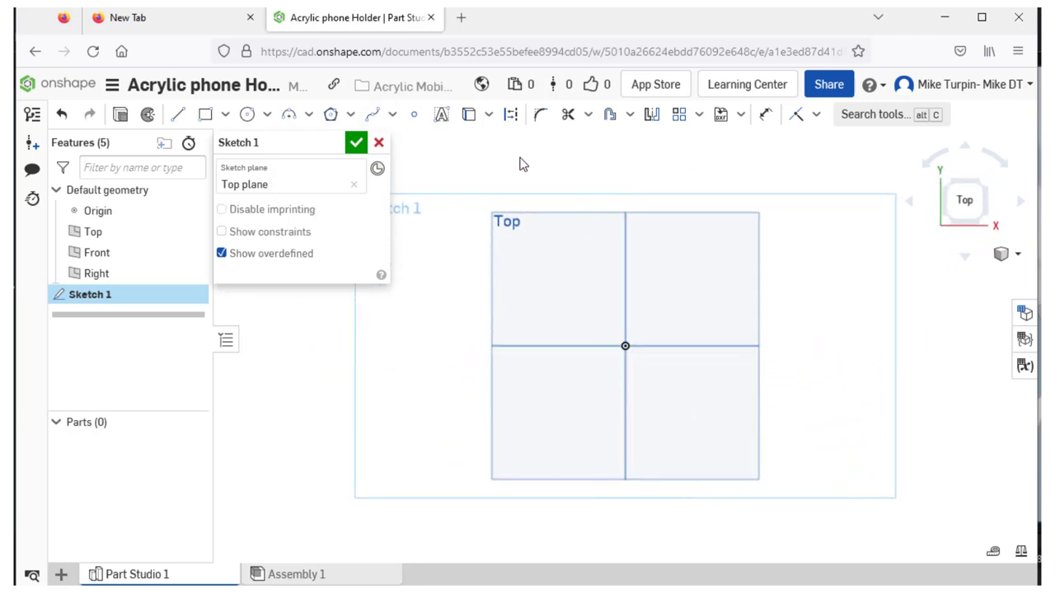
left_click(203, 118)
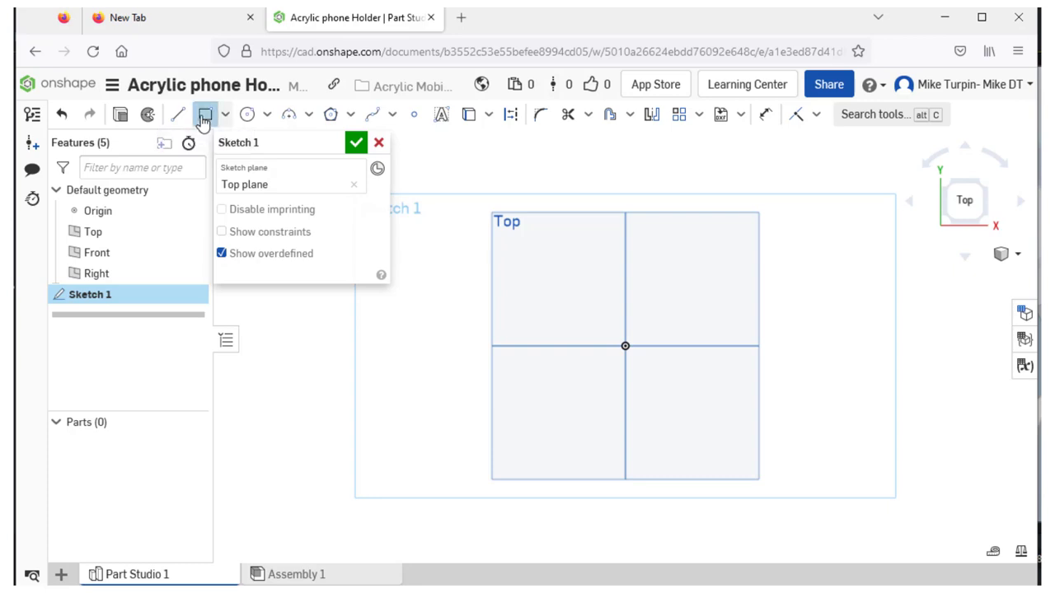
left_click(568, 297)
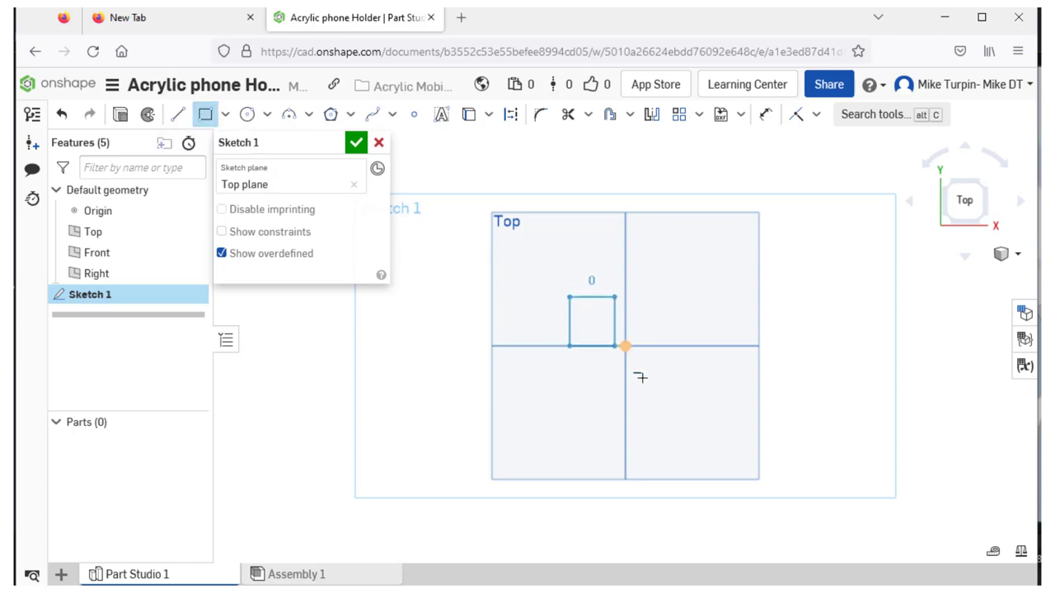
left_click(681, 404)
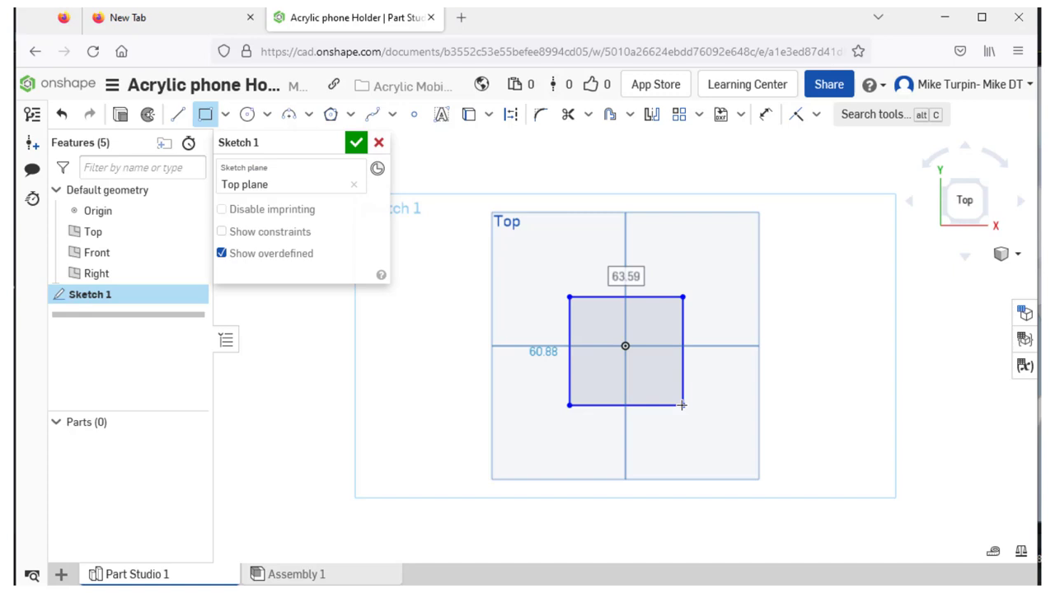
Step: Set the rectangle's width and height to 80 mm each and finish the sketch
type("80")
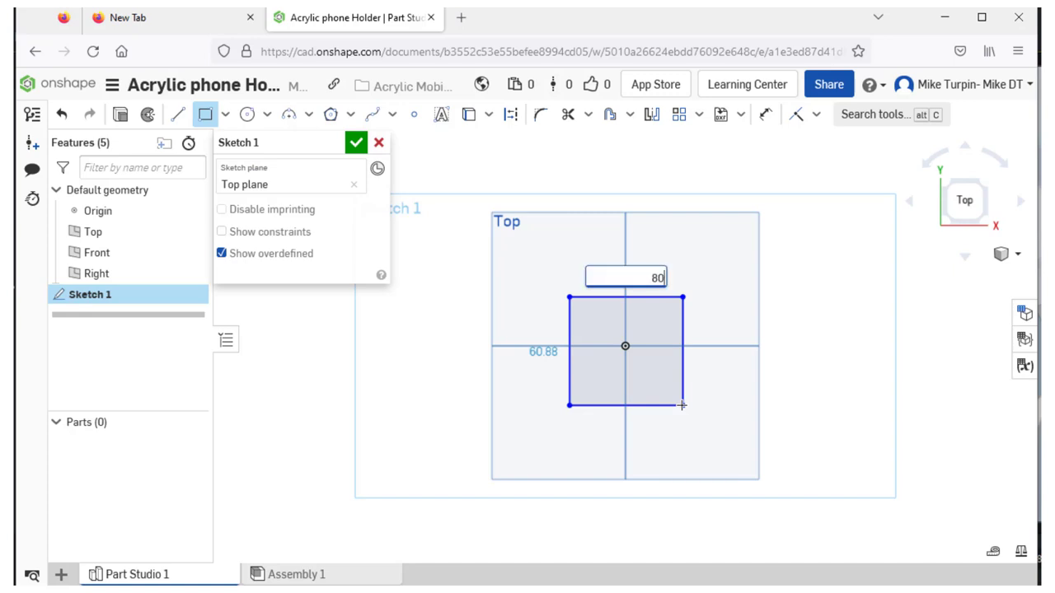
key("Return")
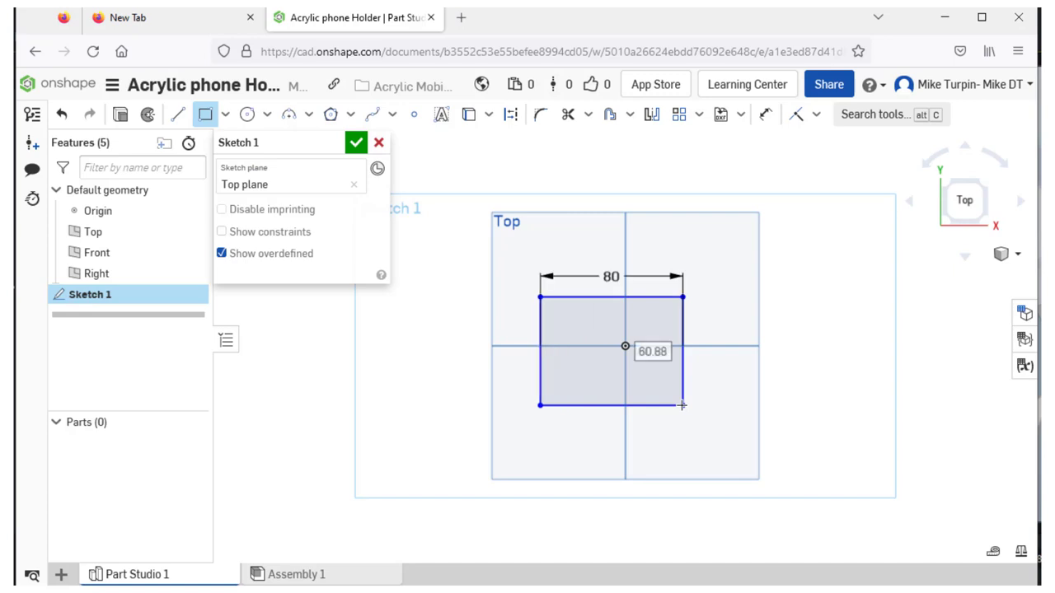
type("80")
key("Return")
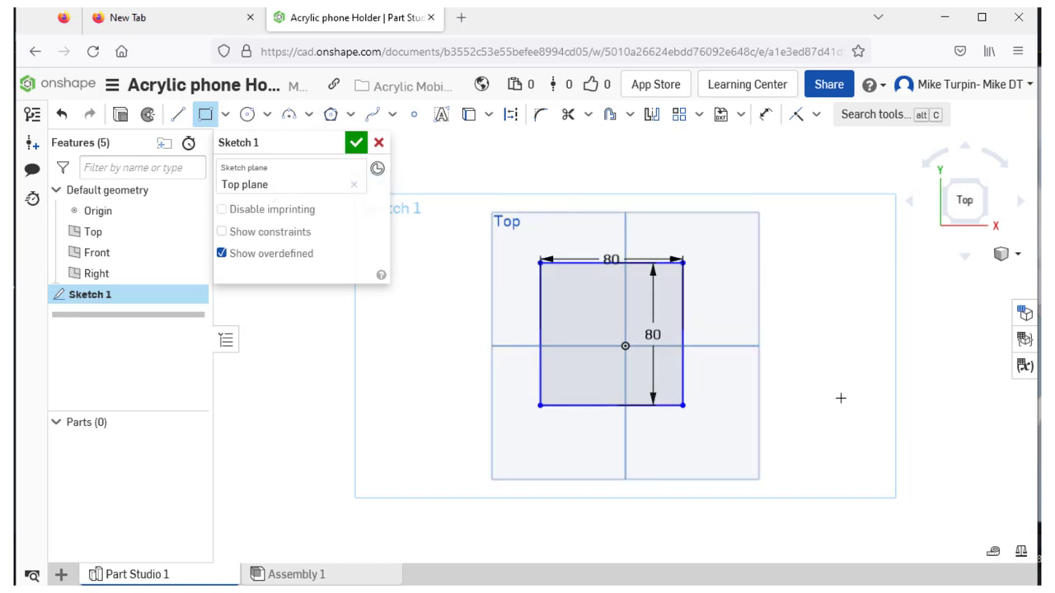
left_click(355, 143)
Step: Start a sheet metal model that thickens the square sketch region
key("shift+7")
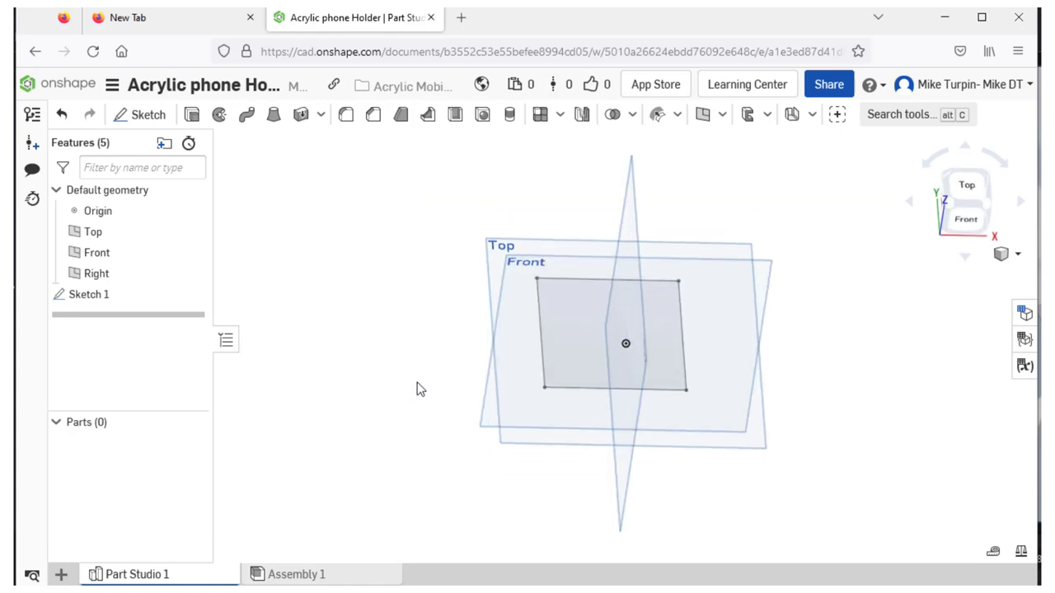
right_click_drag(383, 400, 394, 354)
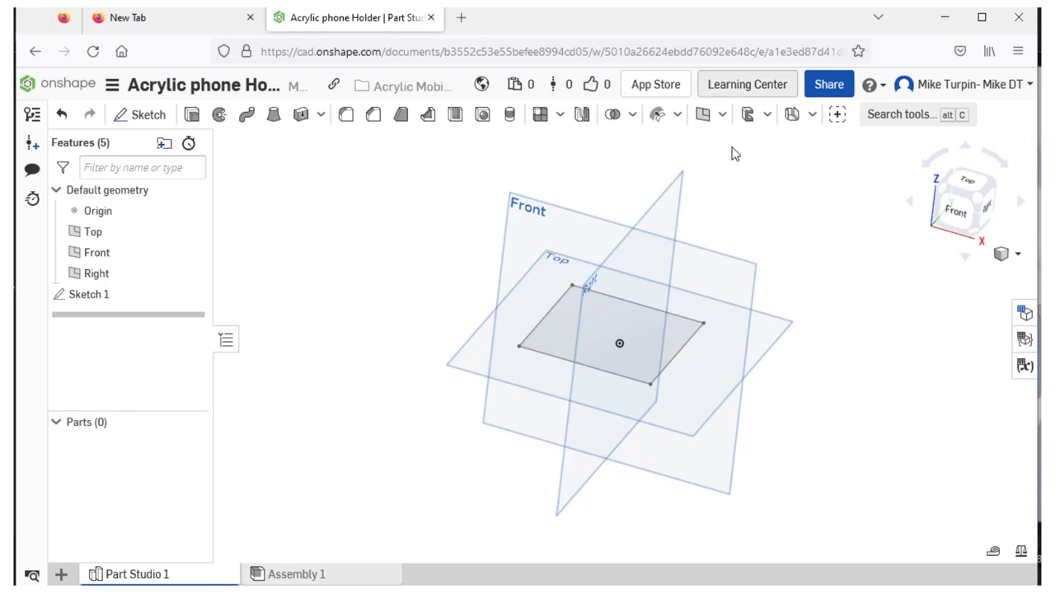
left_click(813, 115)
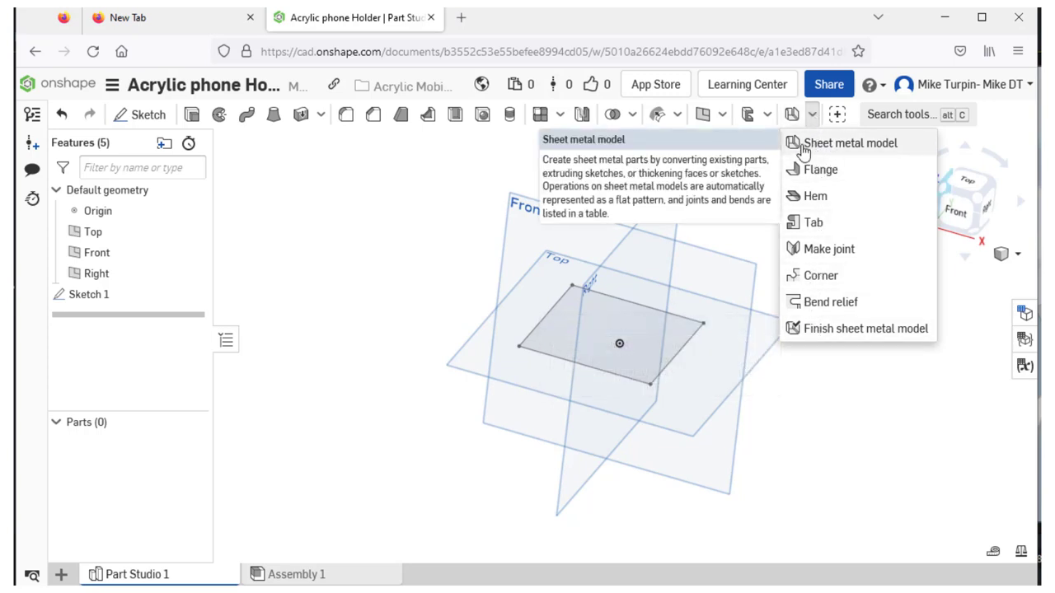
left_click(848, 143)
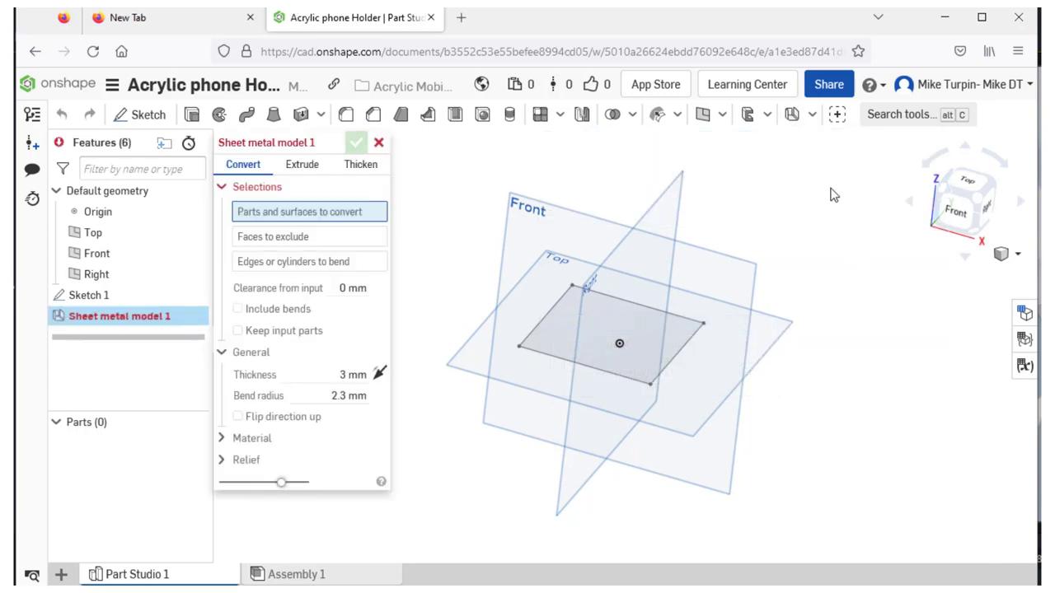
left_click(366, 166)
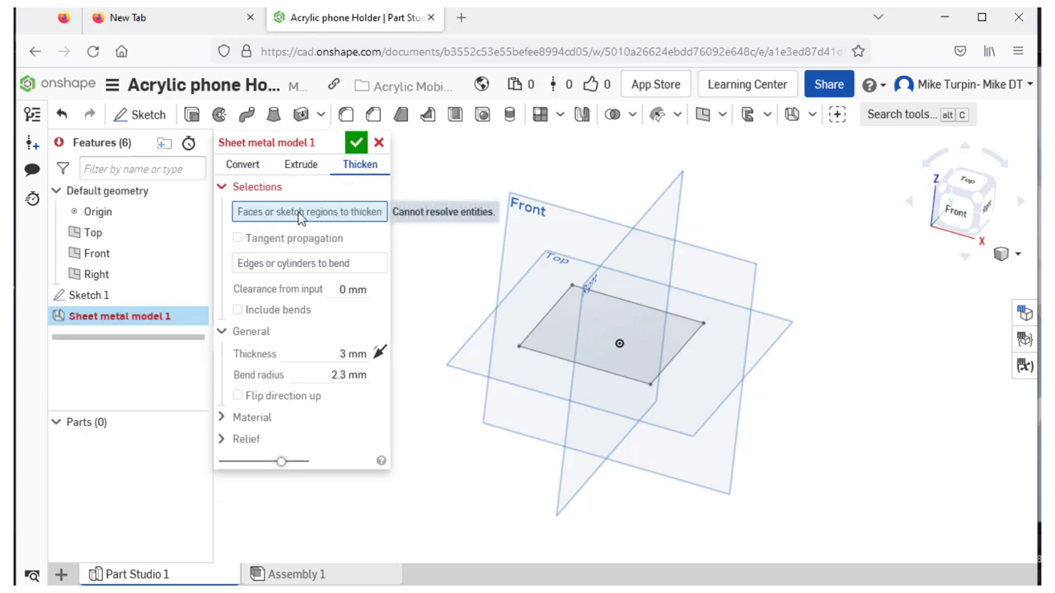
left_click(687, 342)
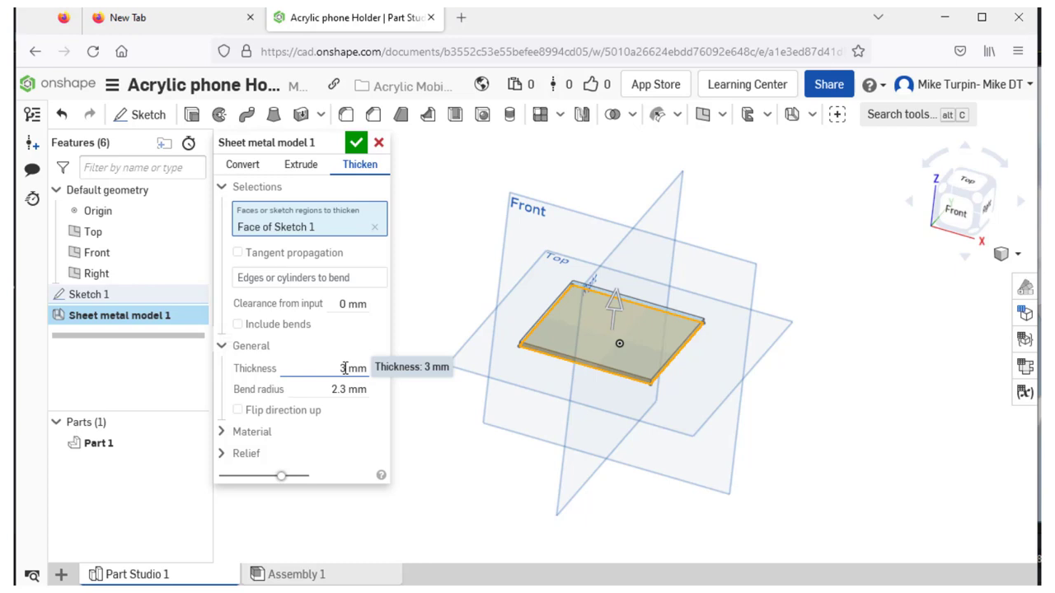
Step: Set the sheet metal model's thickness to 0.8 mm
left_click(343, 369)
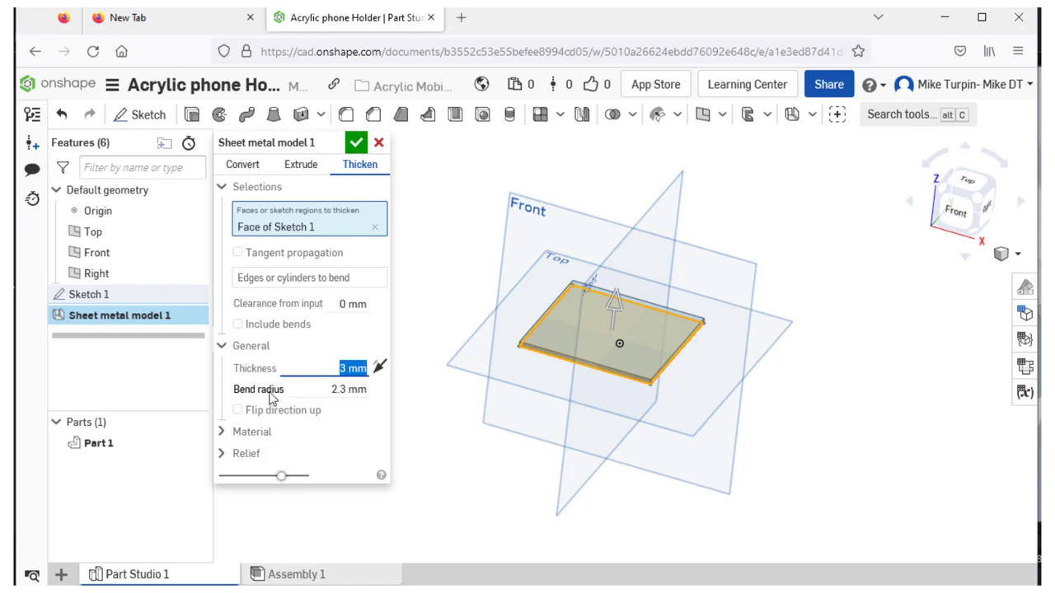
left_click(347, 369)
left_click_drag(347, 369, 339, 371)
key("BackSpace")
type("8")
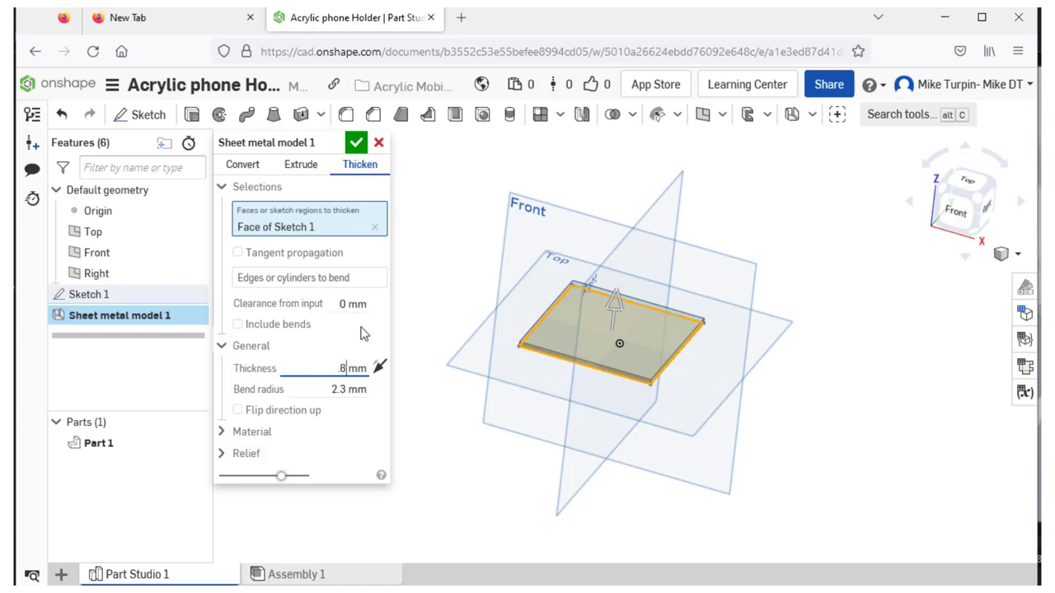
key("Return")
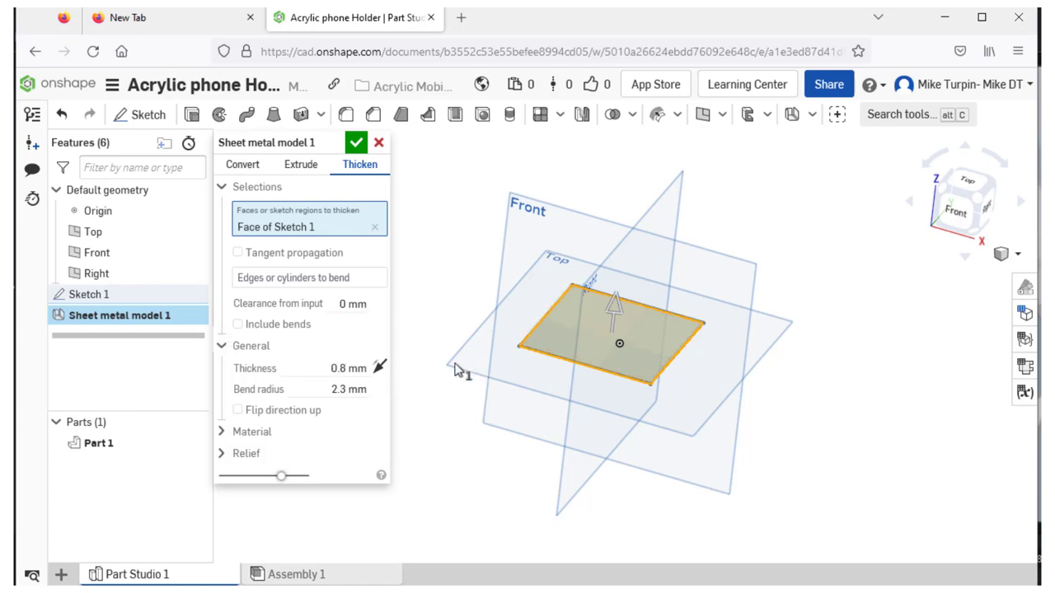
Step: Set the sheet metal model's thickness to 2 mm
left_click(351, 391)
double_click(315, 389)
left_click(333, 370)
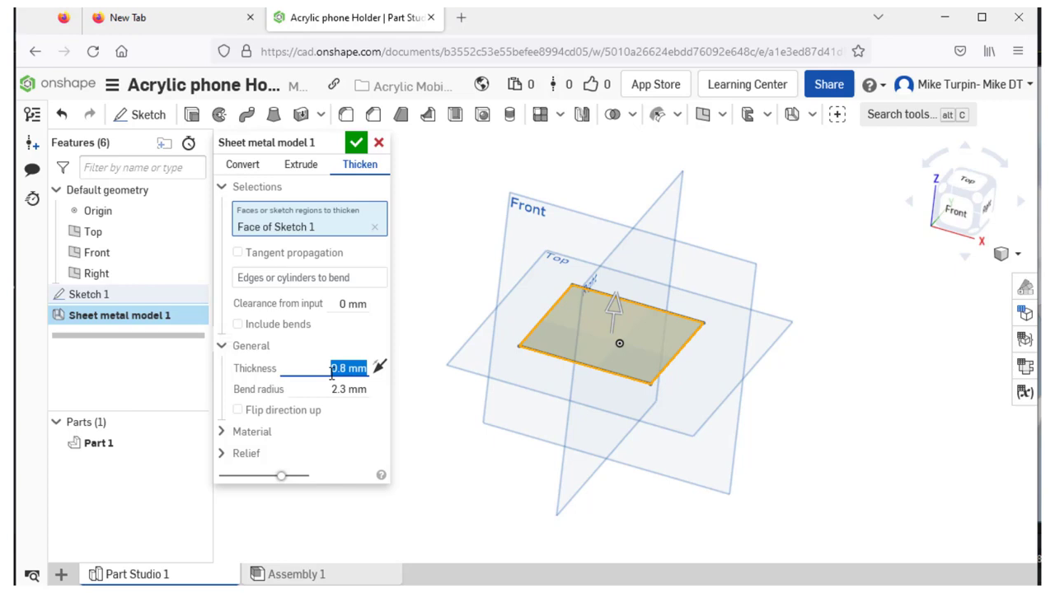
type("2")
key("Return")
Step: Set the sheet metal model's thickness to 3 mm and accept the feature
left_click(337, 391)
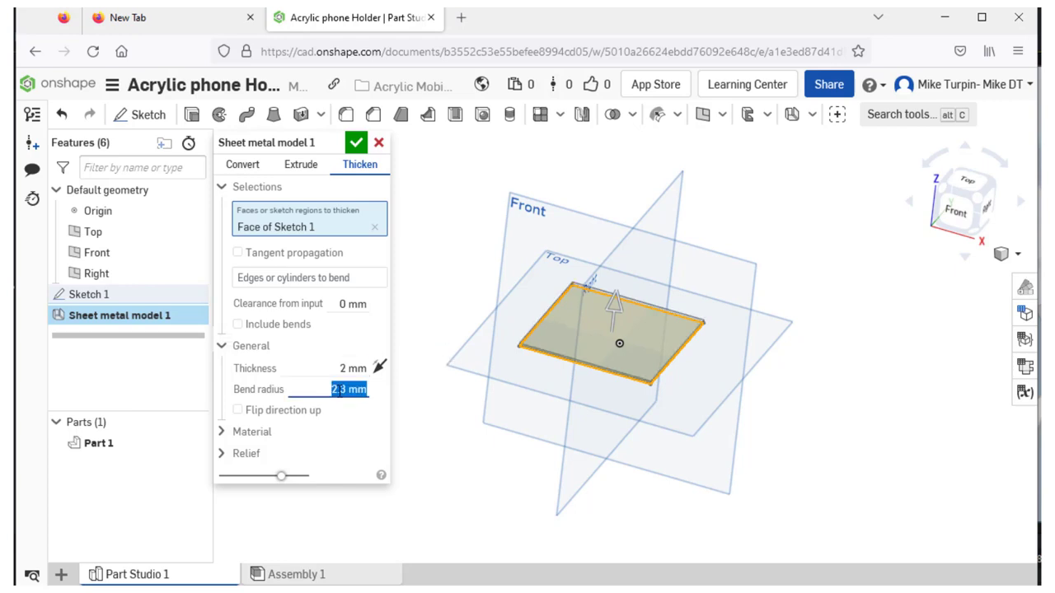
left_click(346, 371)
double_click(345, 368)
type("4")
type("3")
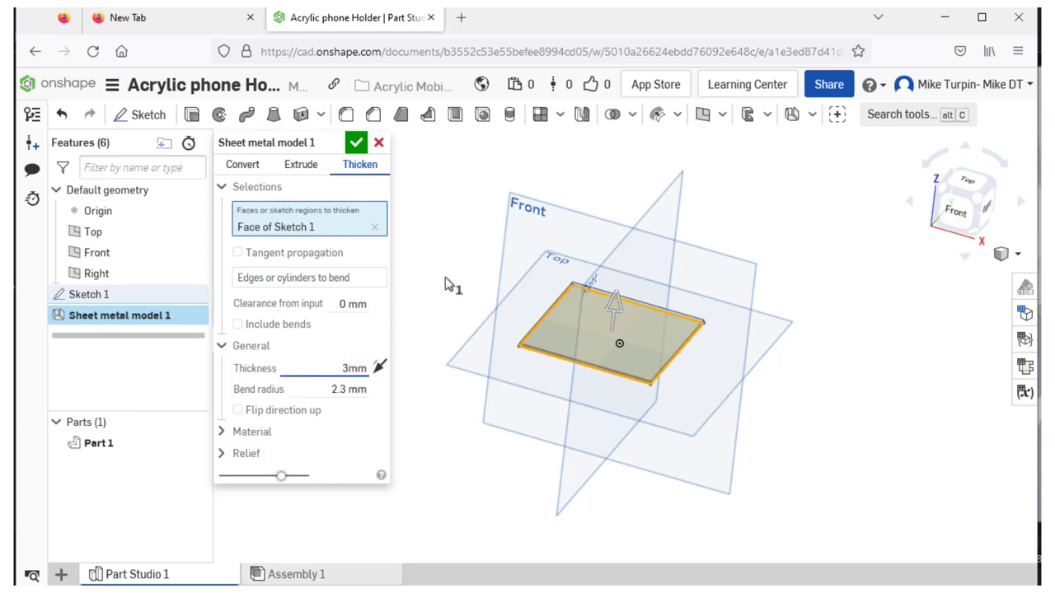
key("Return")
left_click(355, 143)
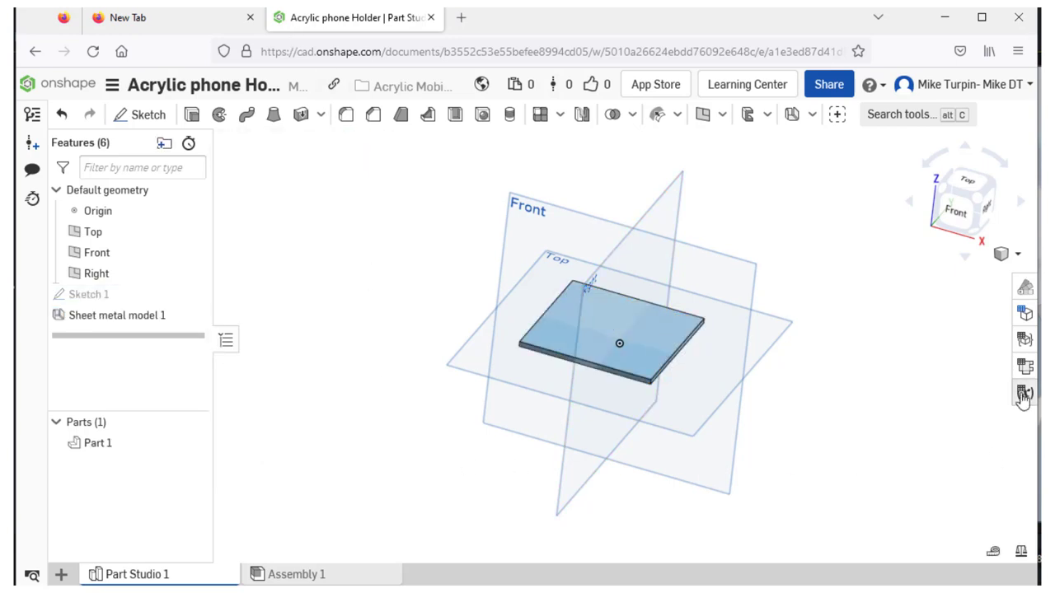
Step: Start a flange on the upper front edge of the square base plate
left_click(958, 214)
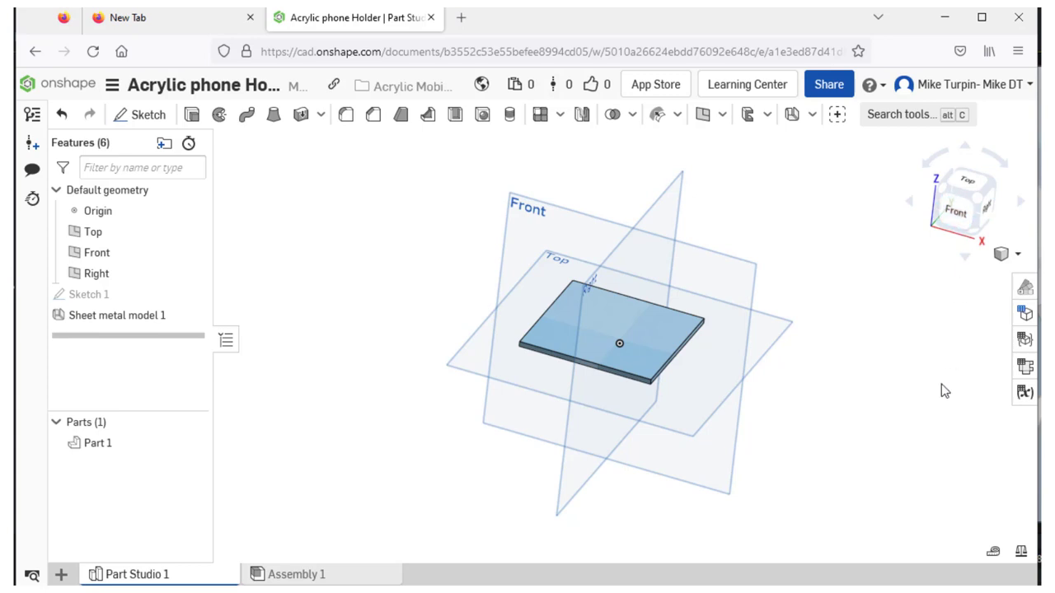
right_click_drag(940, 365, 944, 396)
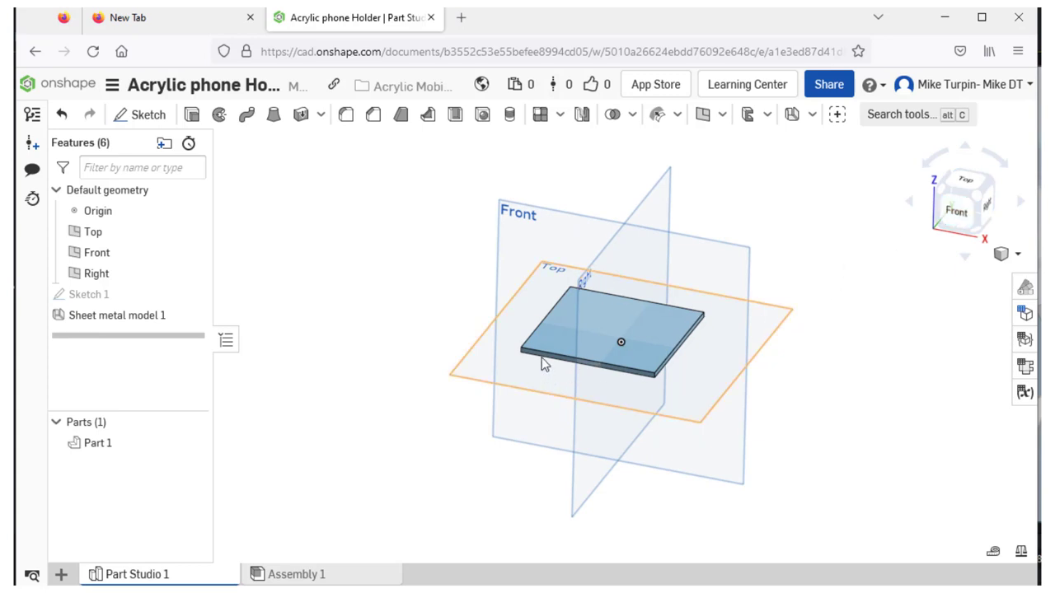
left_click(813, 116)
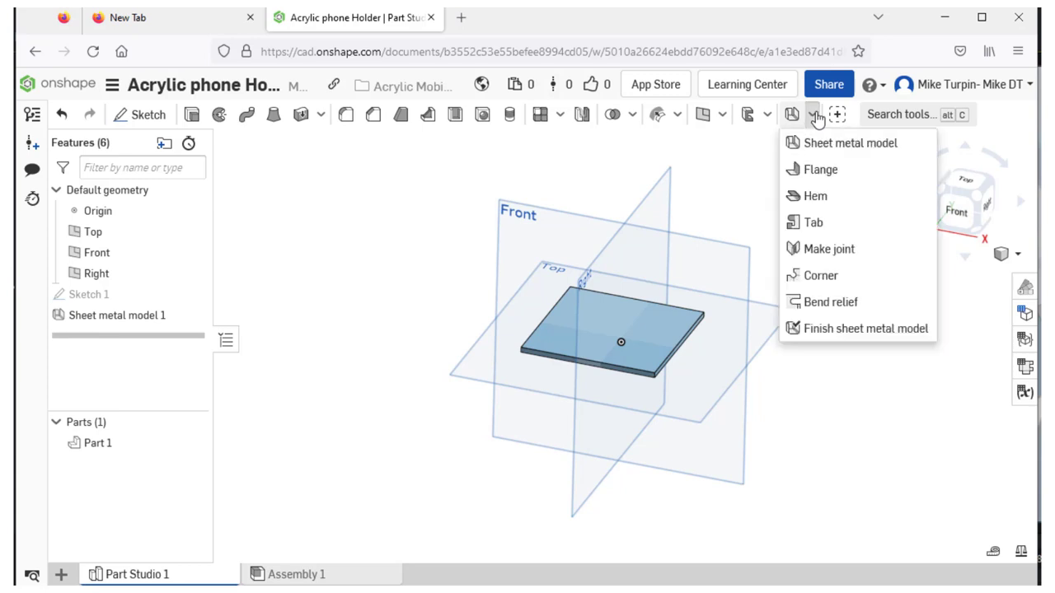
left_click(809, 172)
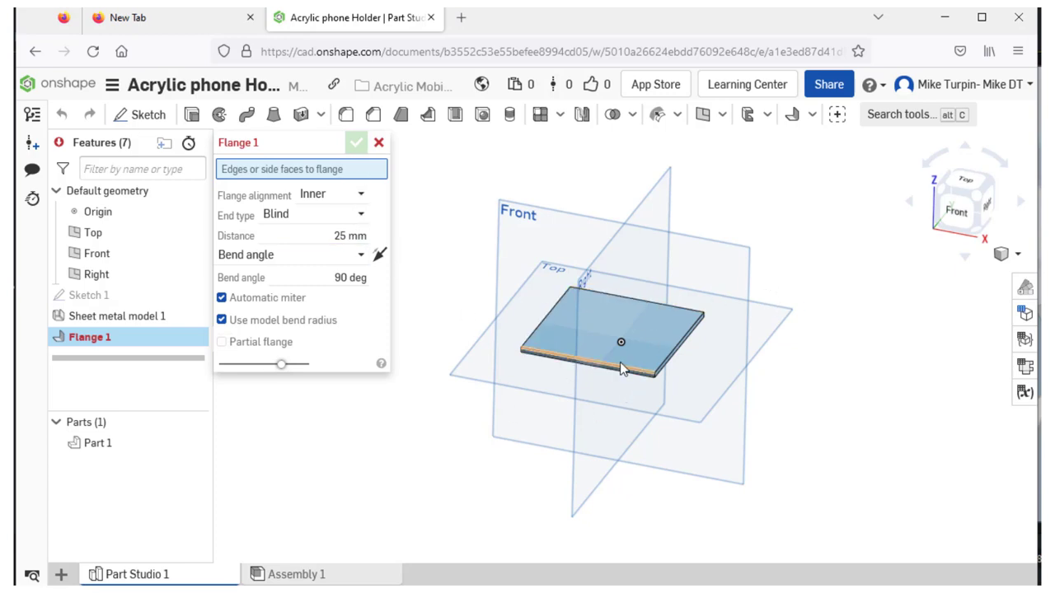
scroll(581, 363, "down", 3)
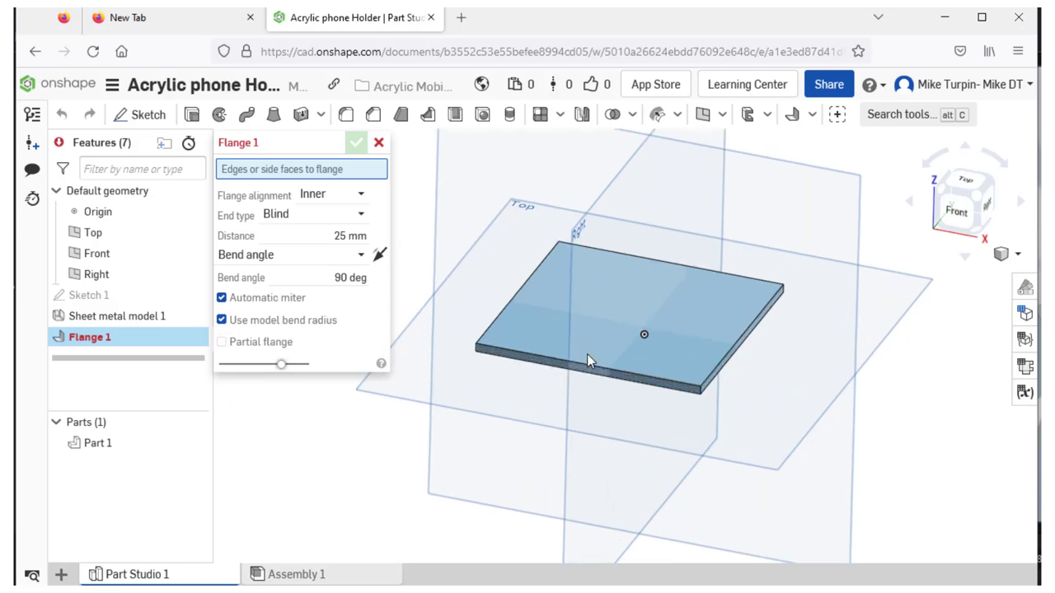
left_click(583, 367)
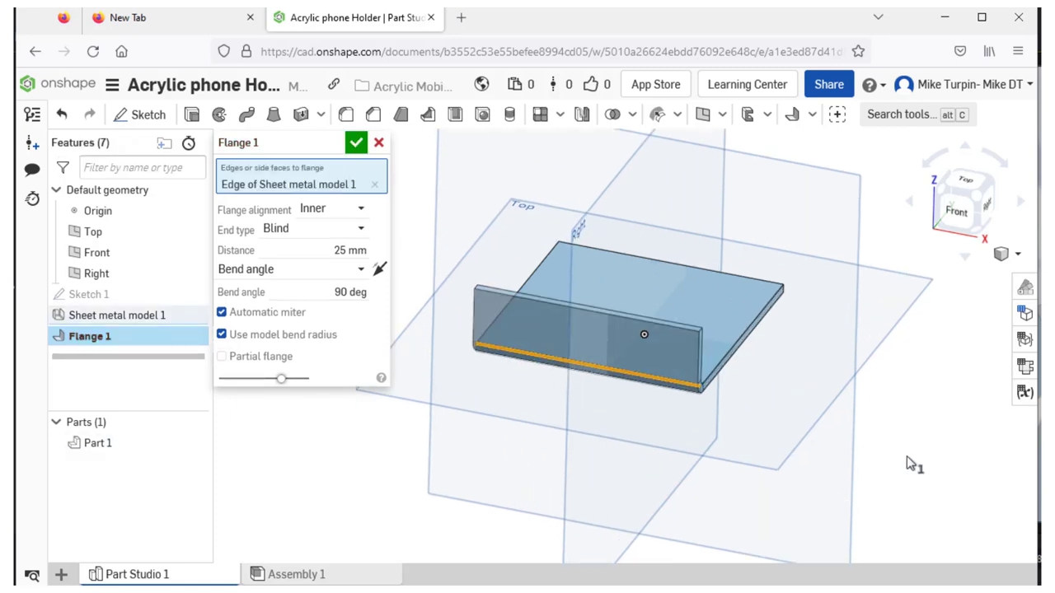
key("Left")
key("Left")
key("Left")
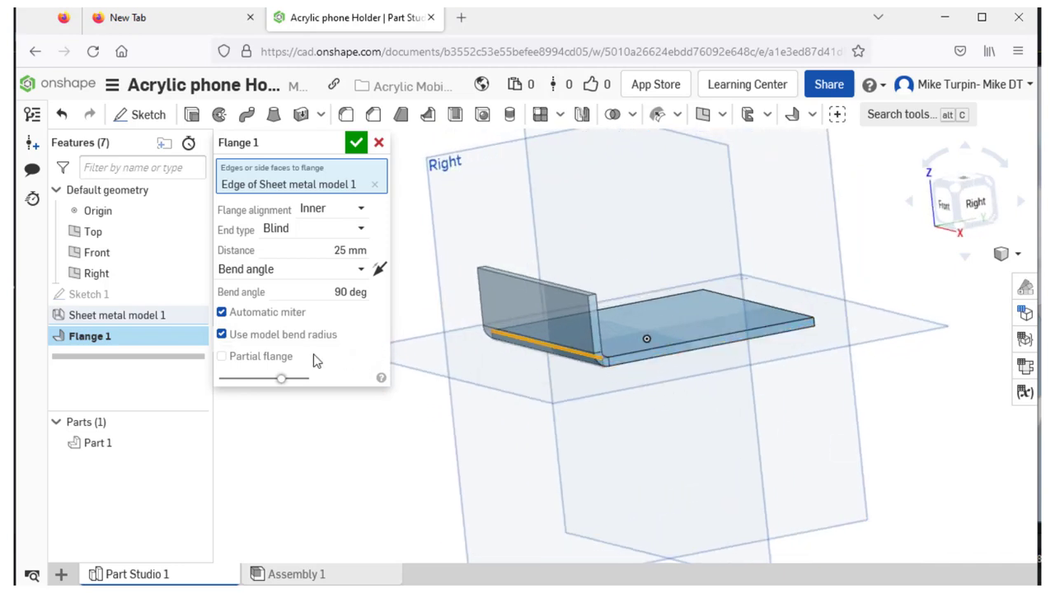
Step: Set the flange distance to 150 mm
left_click(333, 247)
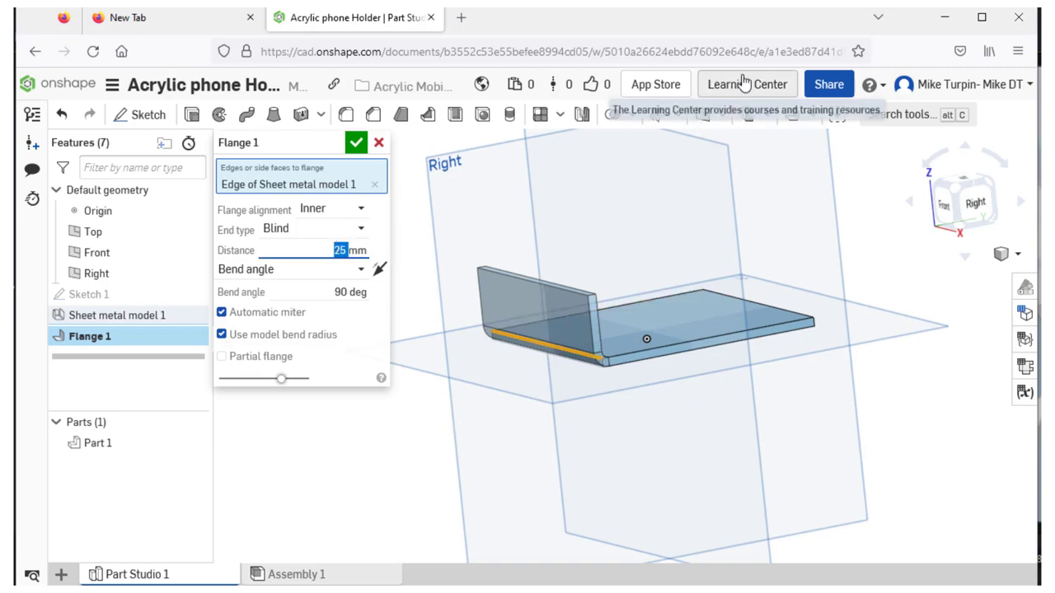
type("150")
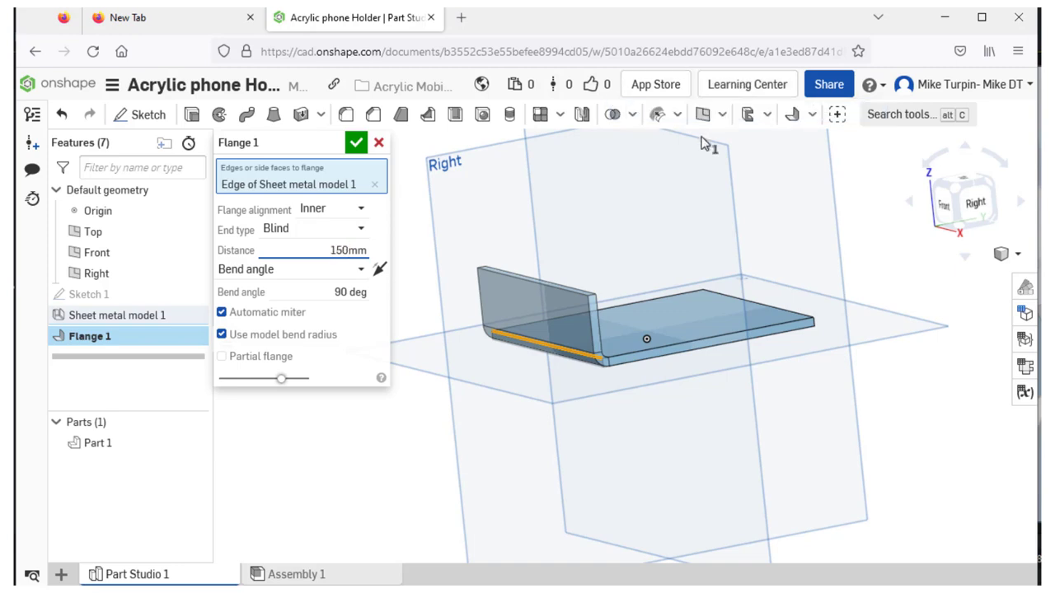
left_click(324, 284)
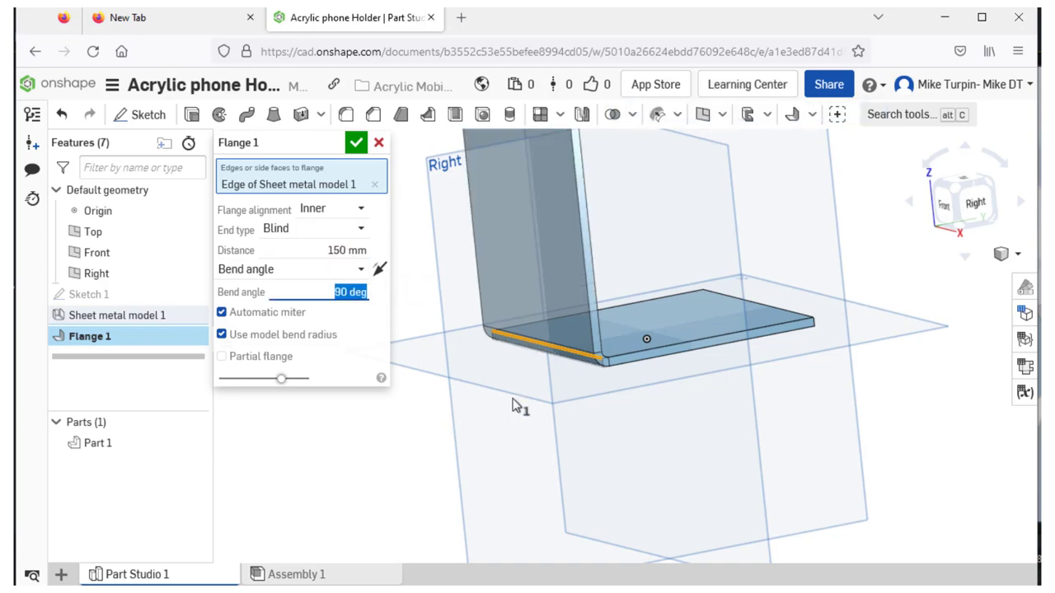
scroll(513, 318, "down", 5)
middle_click_drag(477, 260, 504, 290)
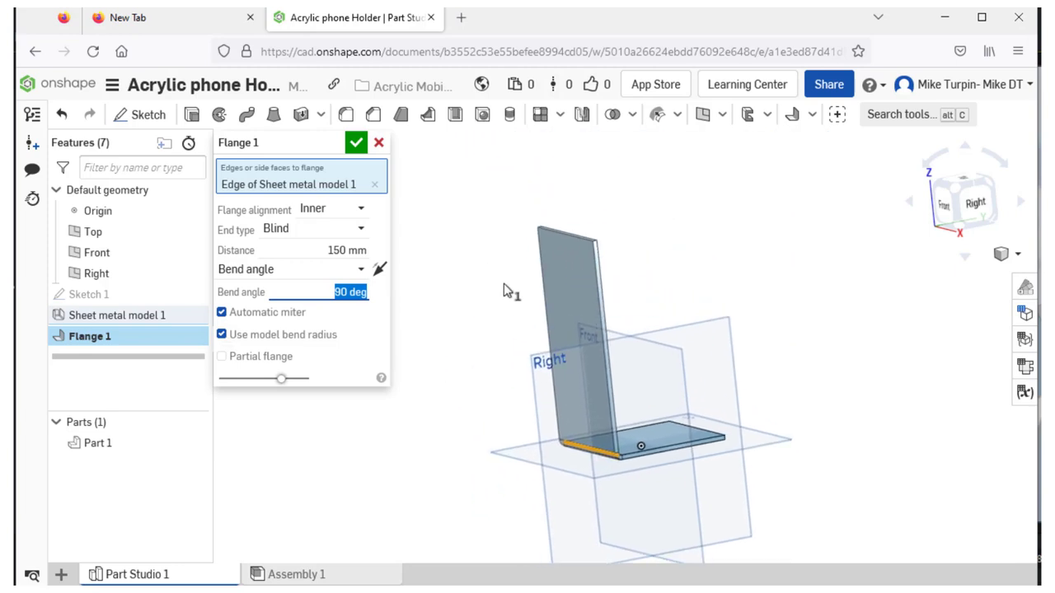
scroll(525, 320, "up", 5)
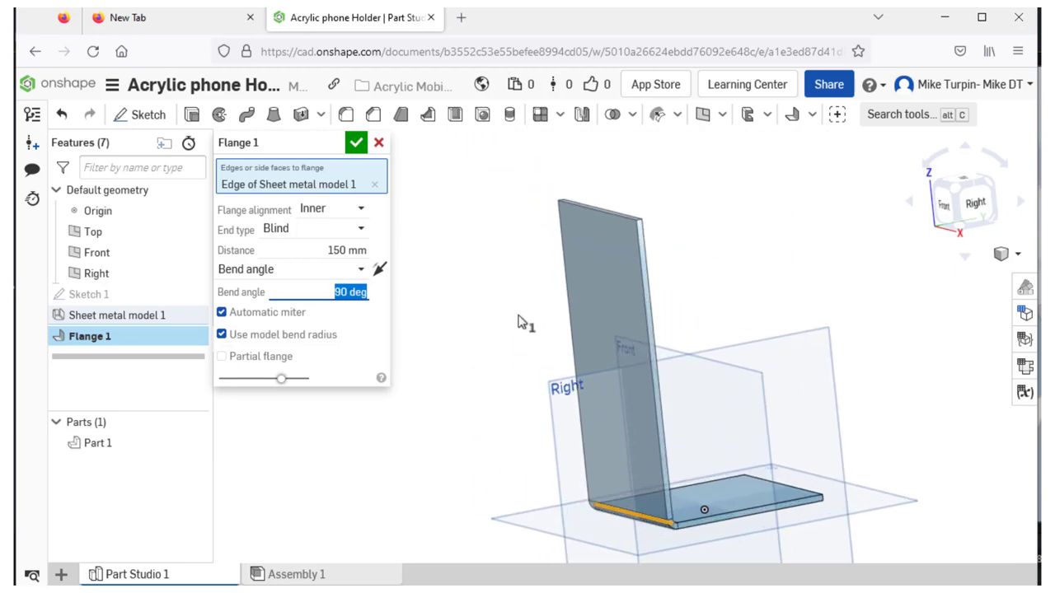
scroll(518, 321, "down", 4)
scroll(520, 321, "up", 1)
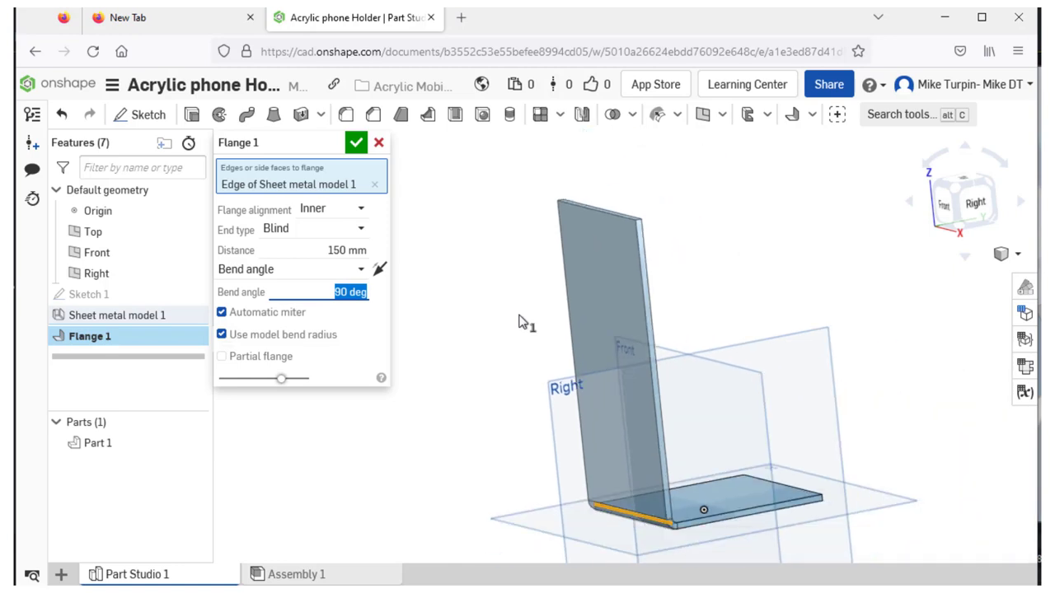
scroll(516, 330, "down", 1)
mouse_move(517, 323)
middle_mouse_down()
mouse_move(531, 298)
mouse_move(507, 324)
middle_mouse_up()
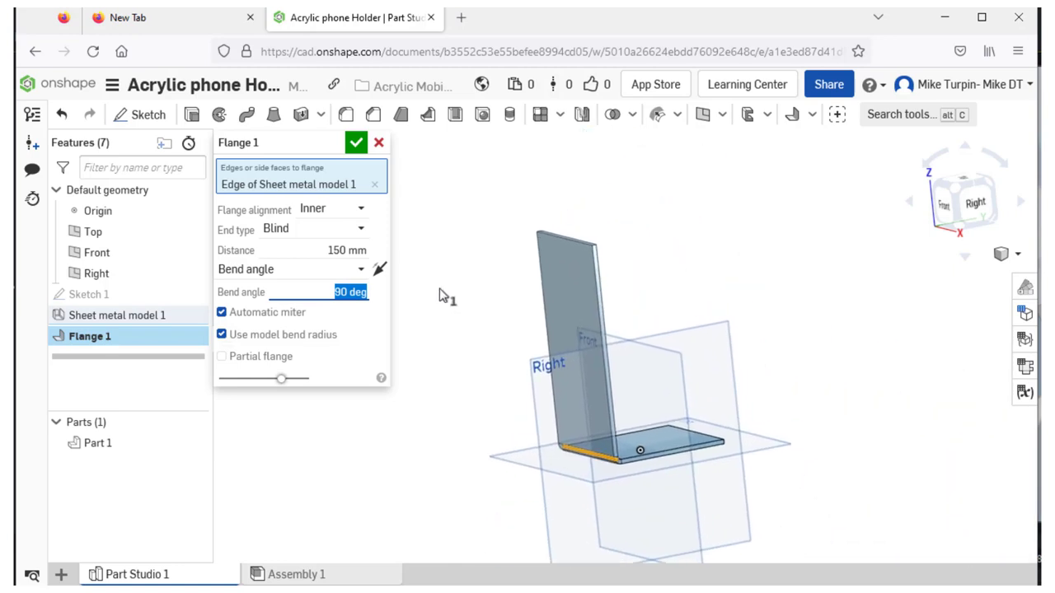
Step: Try bend angles of 0 and 1 degree on the flange
left_click(343, 300)
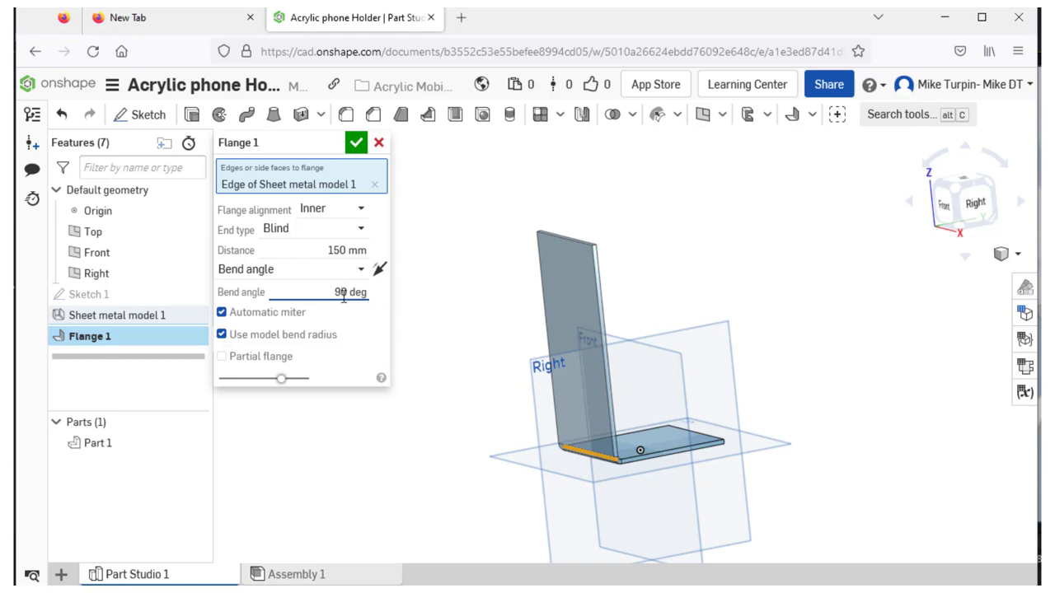
type("0")
key("Return")
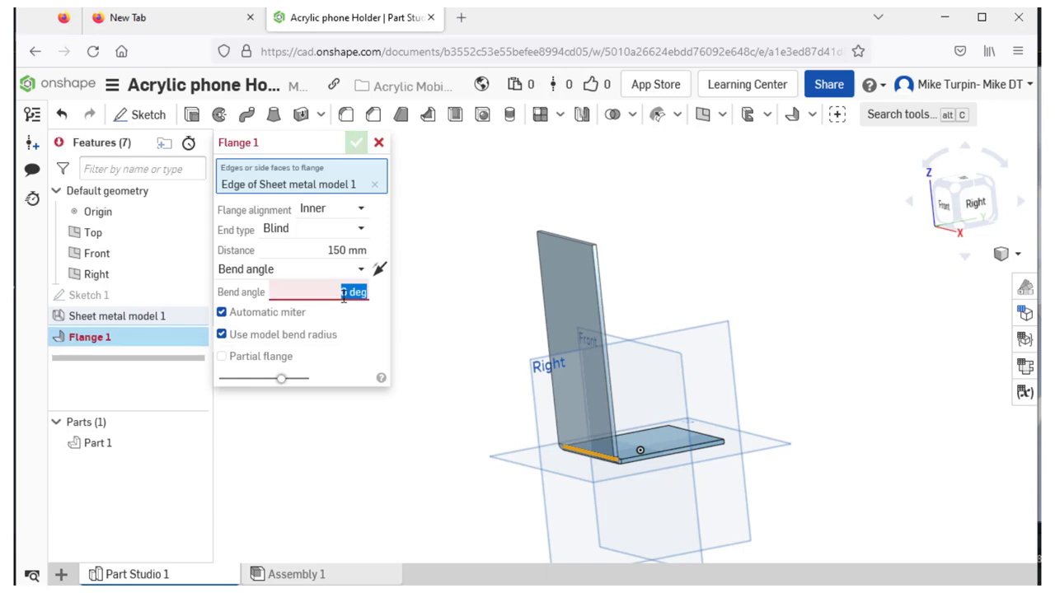
double_click(344, 298)
type("1")
key("Return")
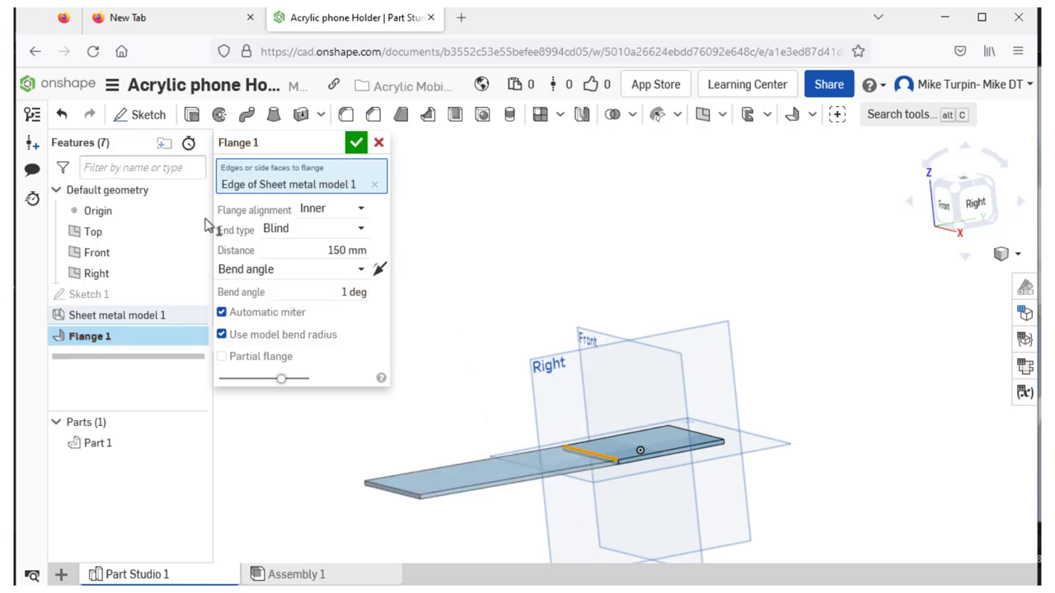
Step: Set the flange's bend angle to 90 degrees
left_click(342, 292)
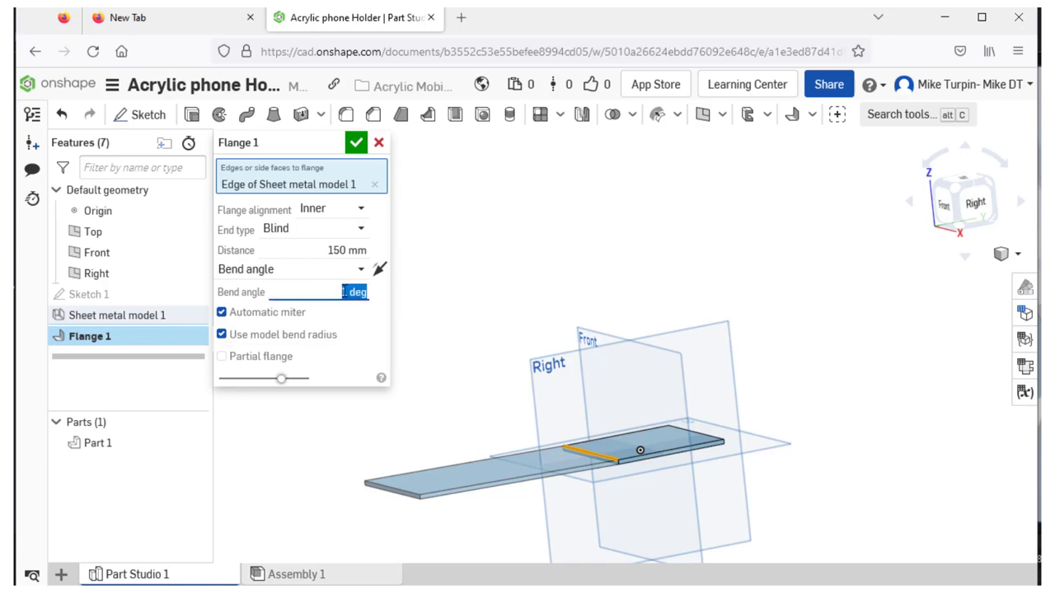
type("90")
key("Return")
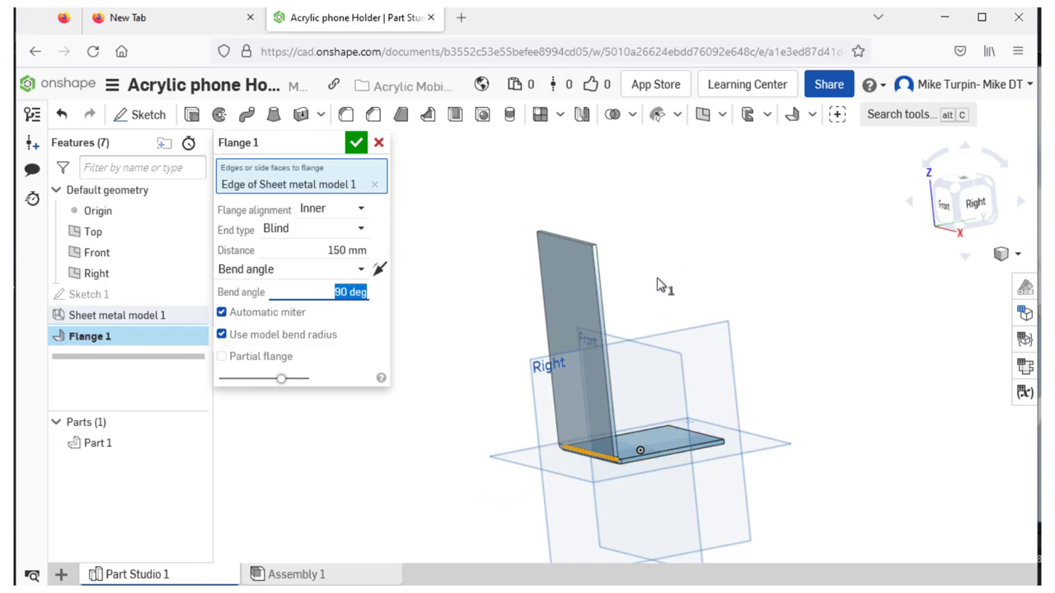
Step: Set the flange's bend angle to 120 degrees and view the profile from the side
double_click(336, 292)
type("12")
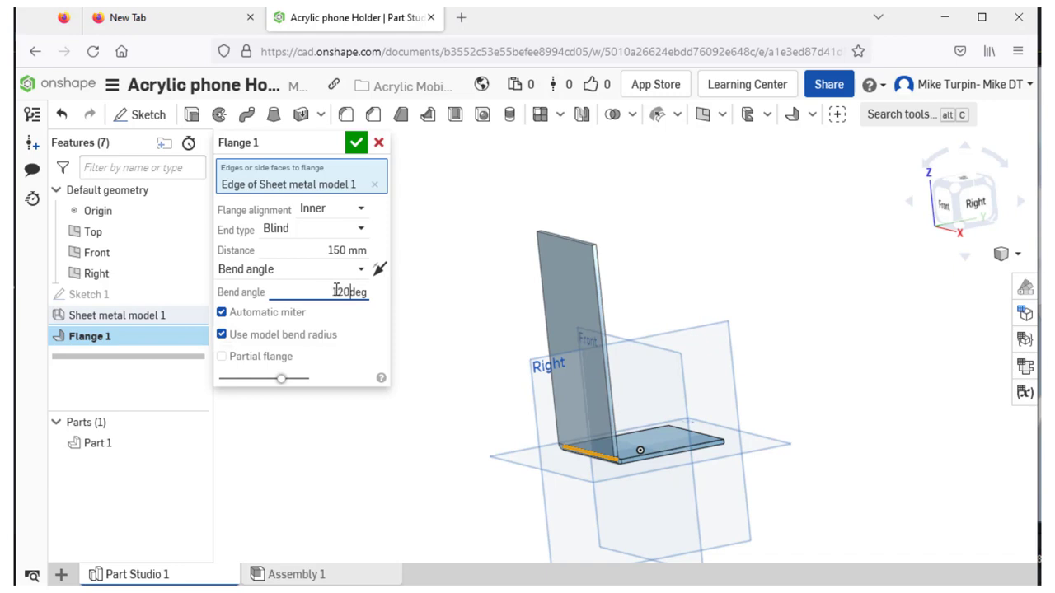
key("Return")
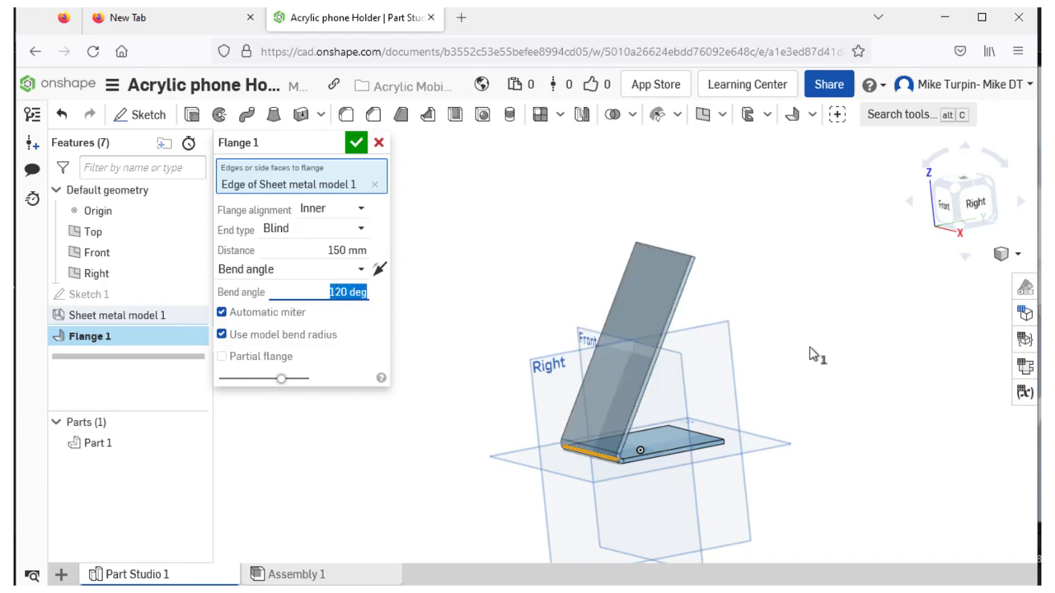
right_click_drag(809, 347, 787, 342)
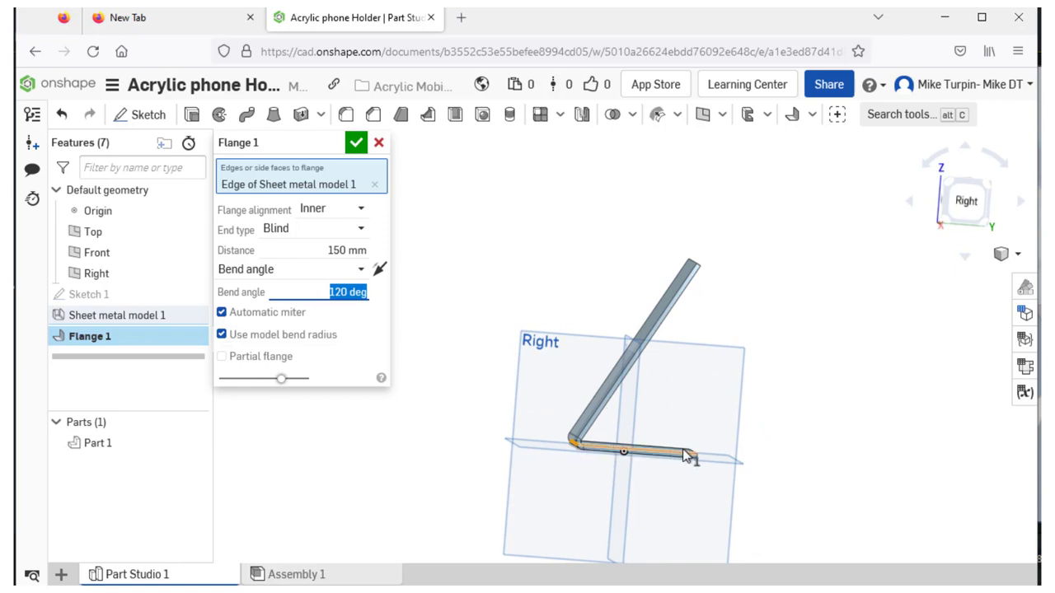
Step: Try a bend angle of 130 degrees on the flange
double_click(344, 292)
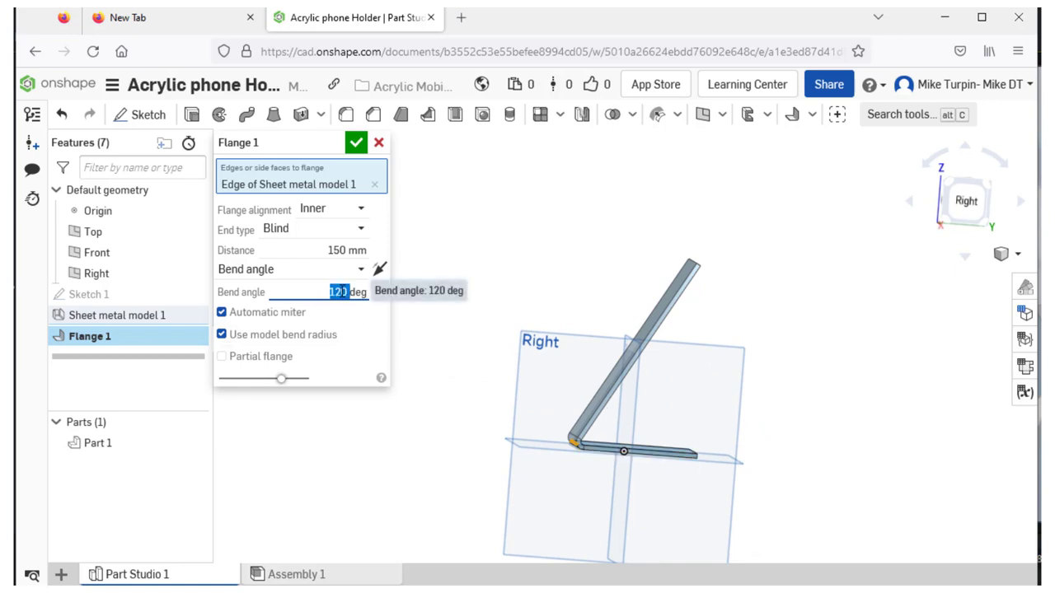
type("1")
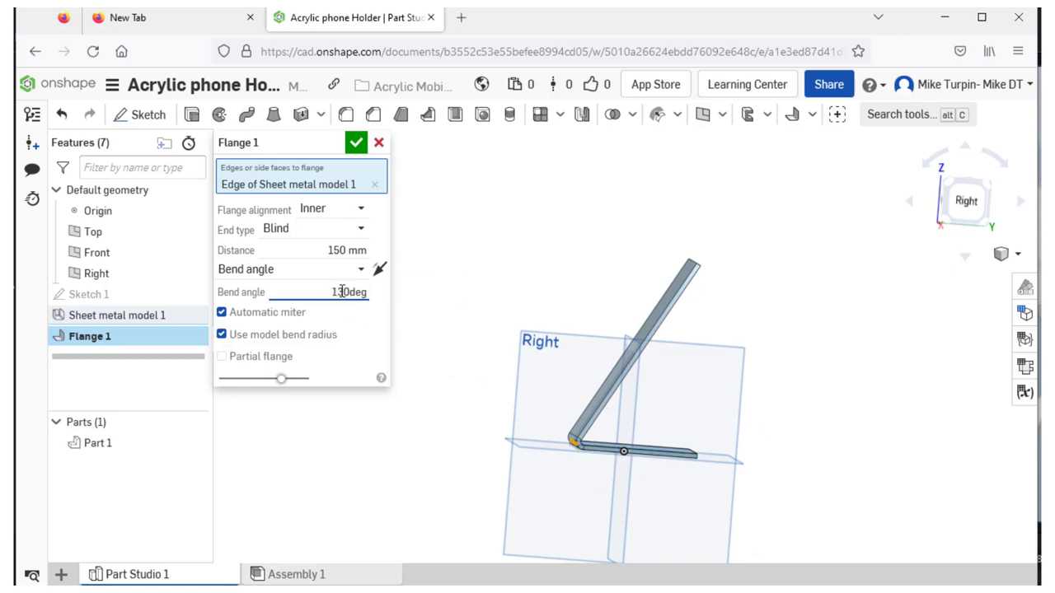
type("30")
key("Return")
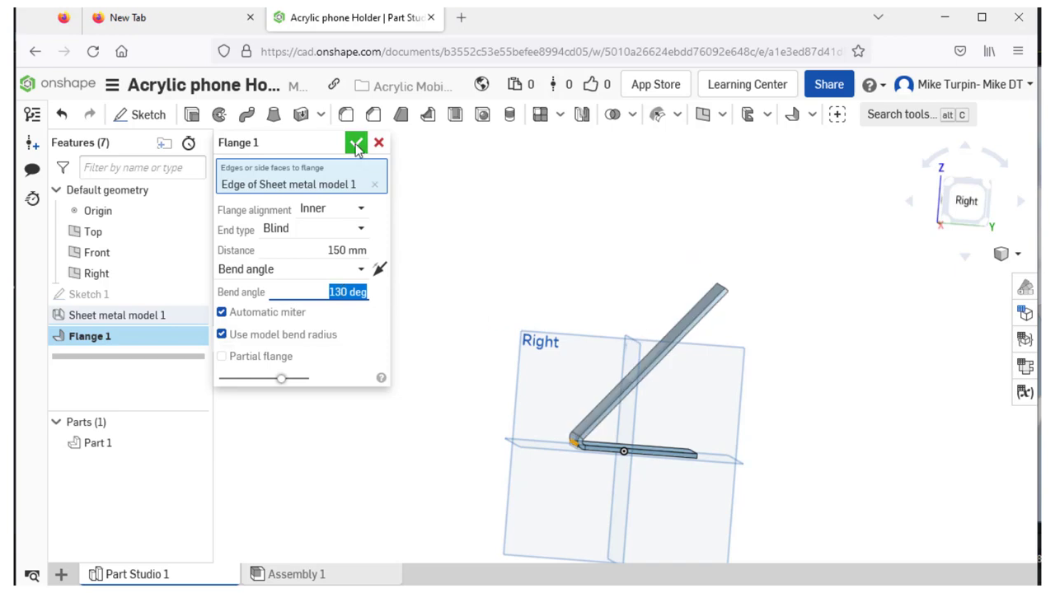
Step: Set the flange's bend angle to 120 degrees and accept the feature
double_click(335, 299)
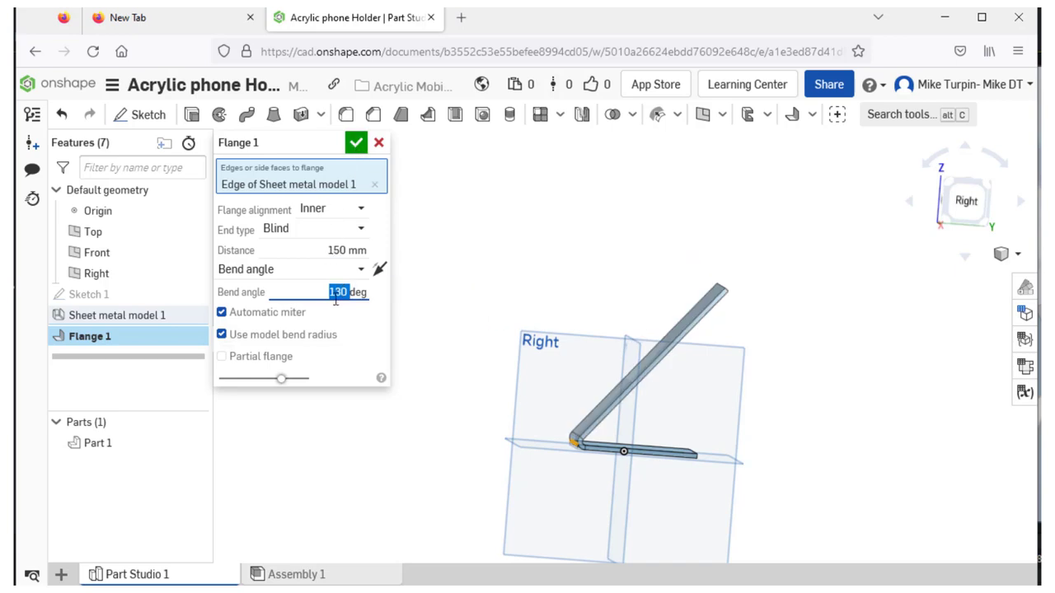
type("120")
key("Return")
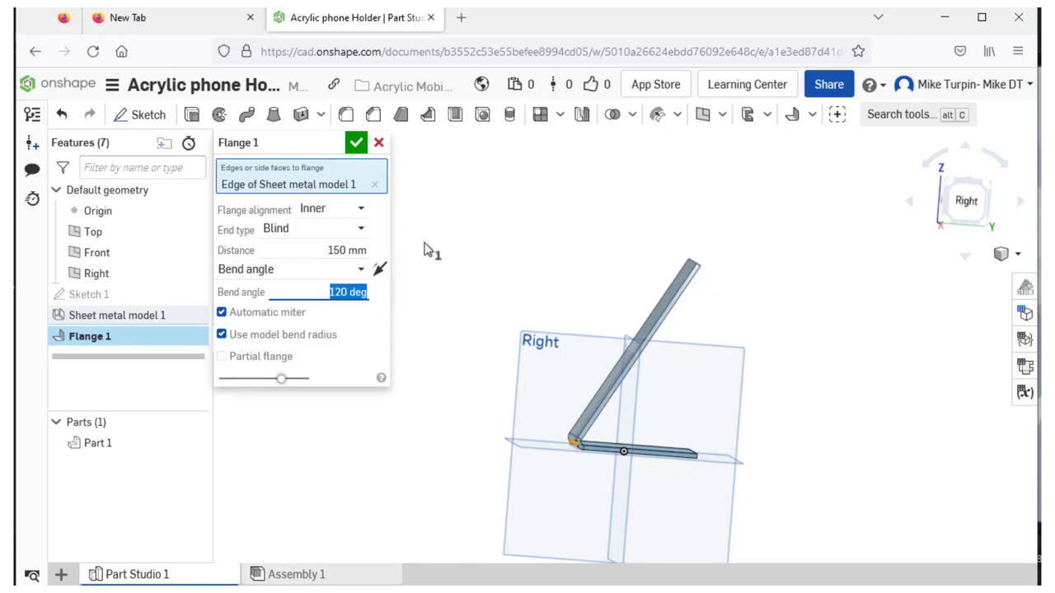
left_click(356, 145)
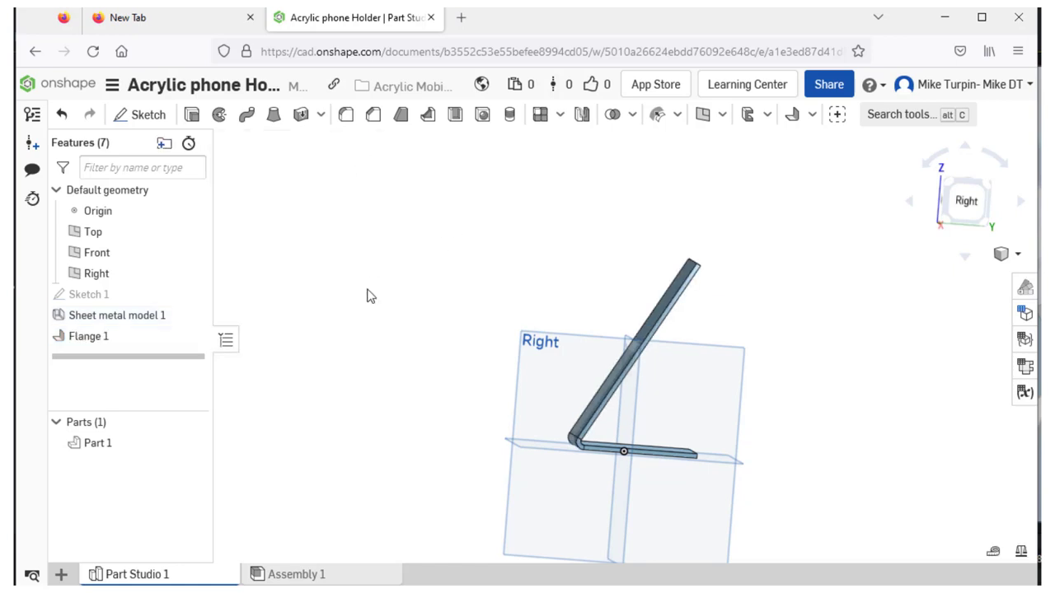
Step: Reopen the flange feature to review its distance and bend angle settings
right_click_drag(371, 431, 404, 435)
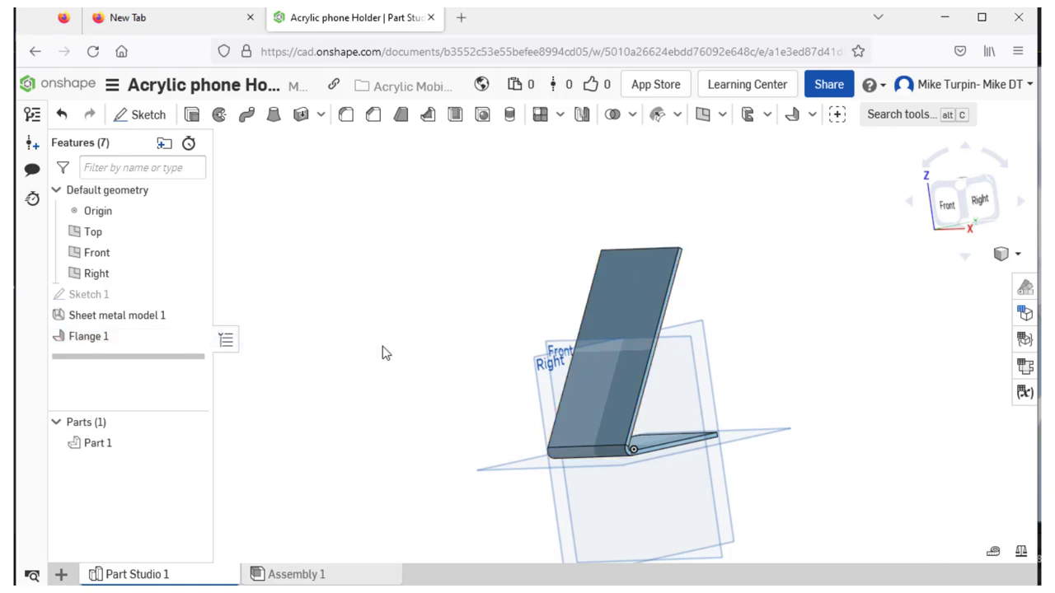
right_click(101, 340)
left_click(146, 370)
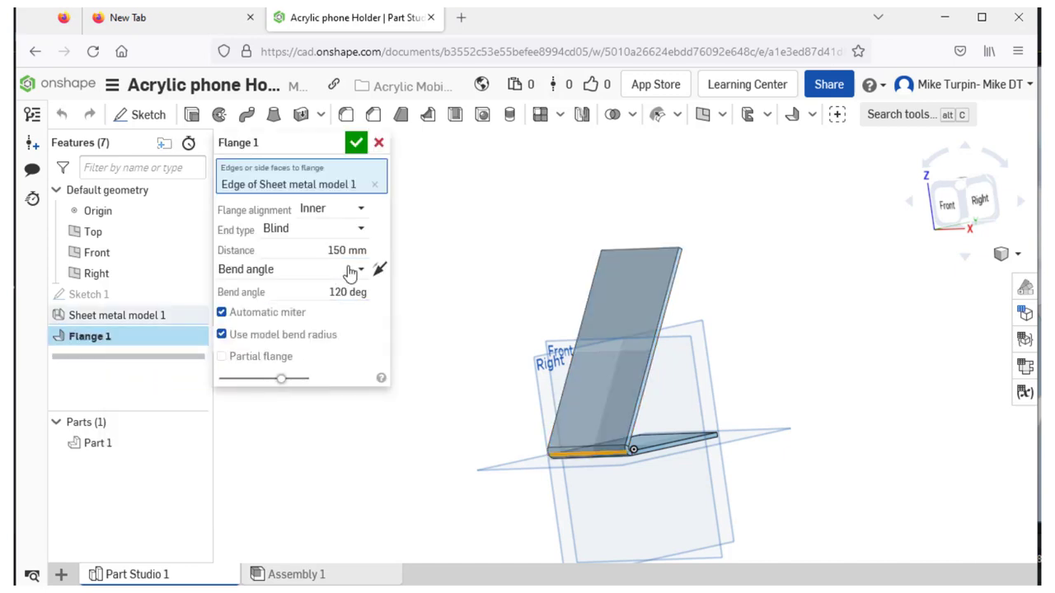
left_click(357, 144)
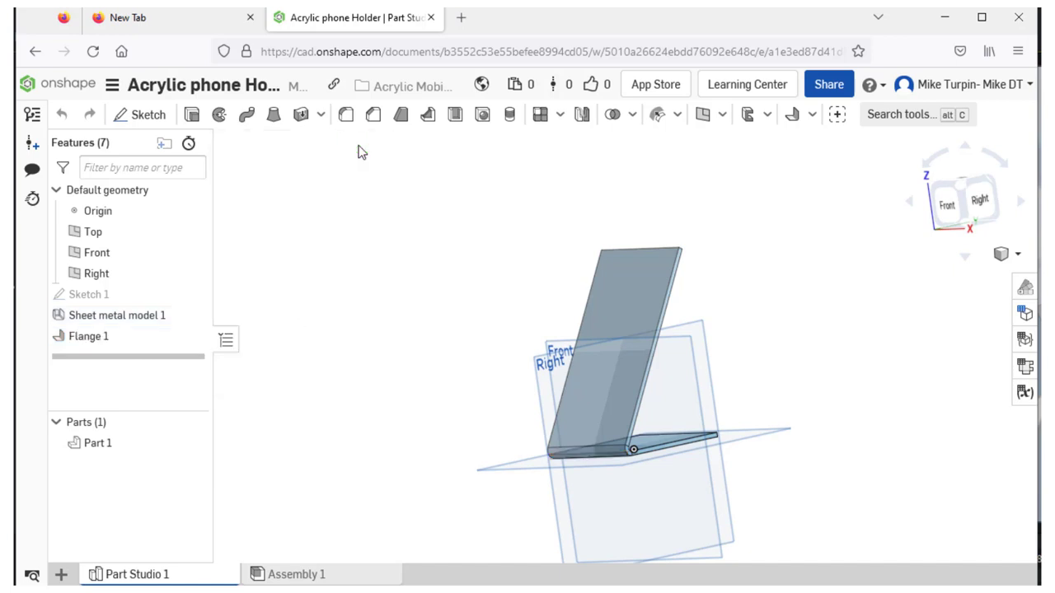
Step: Examine the bent part from the front and isometrically, along with its sheet metal flat pattern and bend table
right_click_drag(401, 431, 400, 404)
left_click(944, 206)
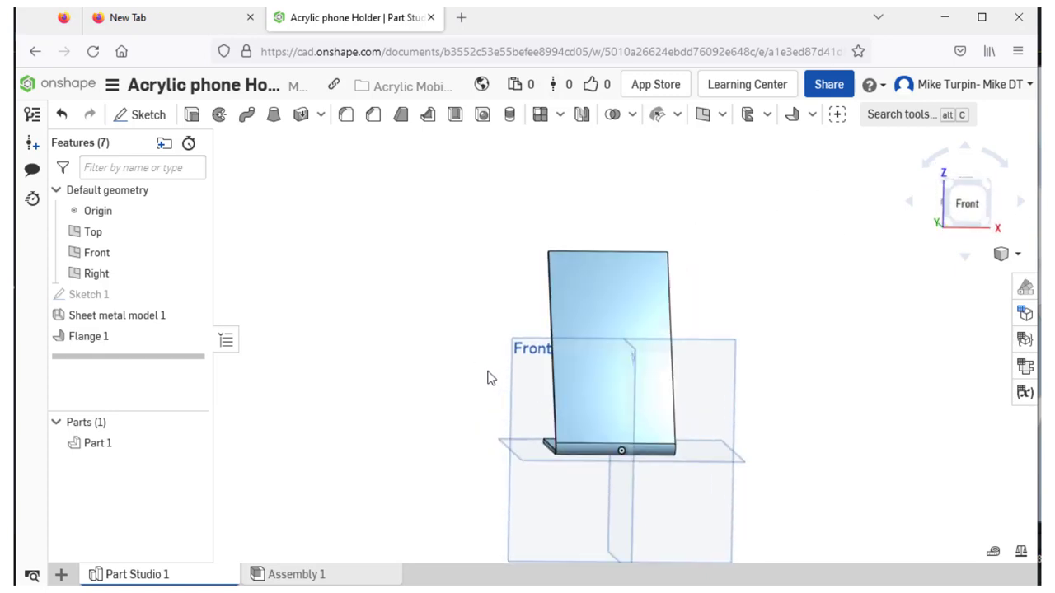
left_click(960, 214)
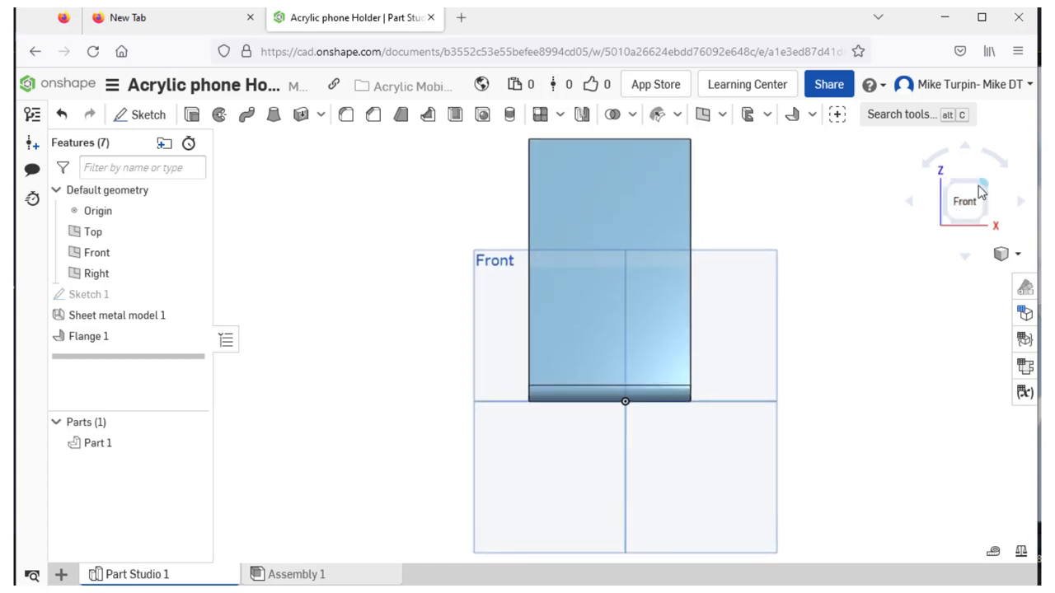
left_click(984, 190)
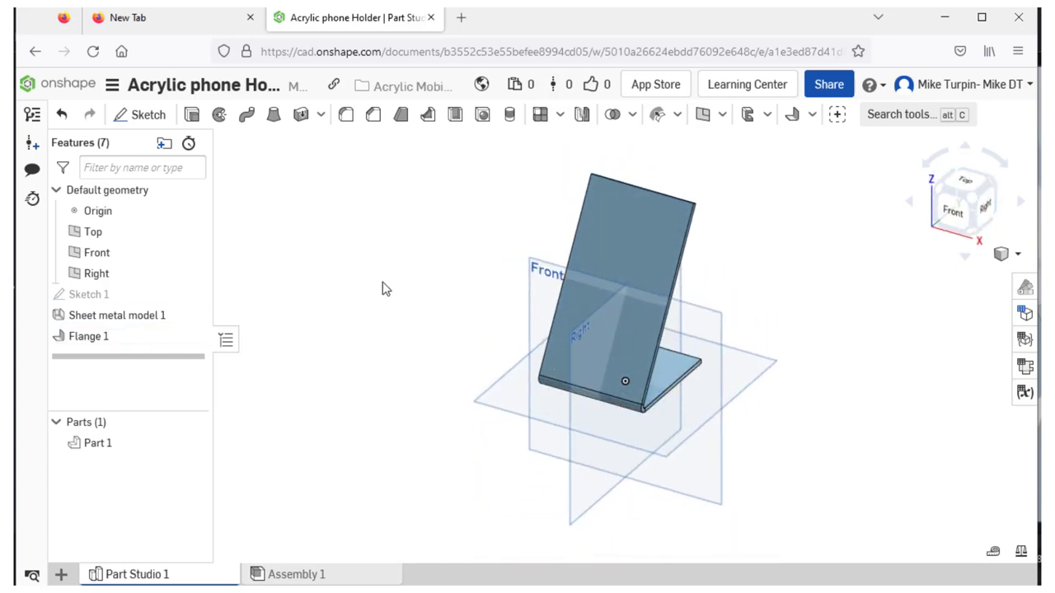
scroll(433, 234, "up", 5)
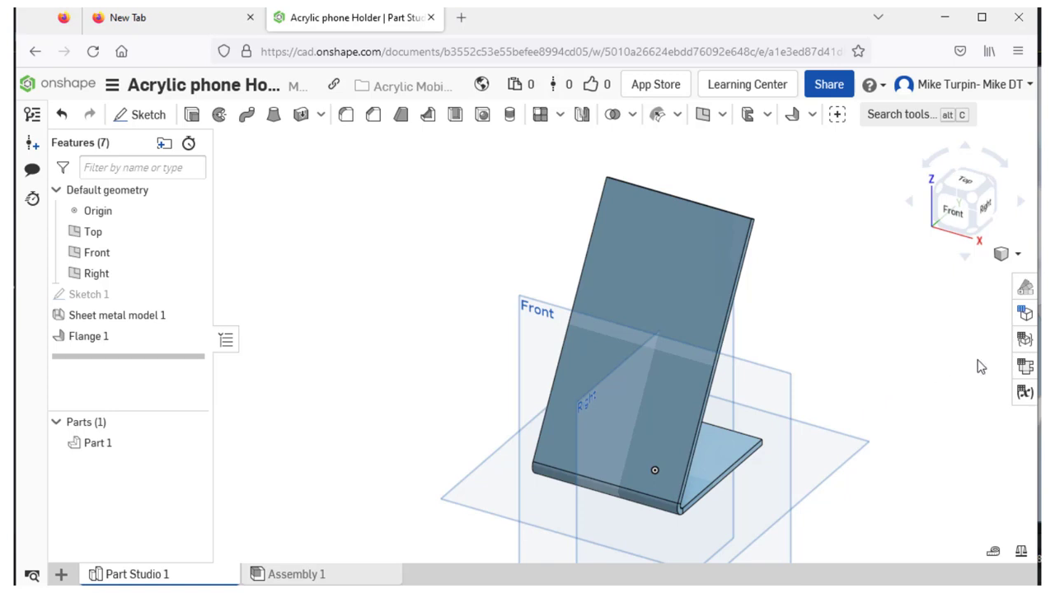
left_click(1024, 368)
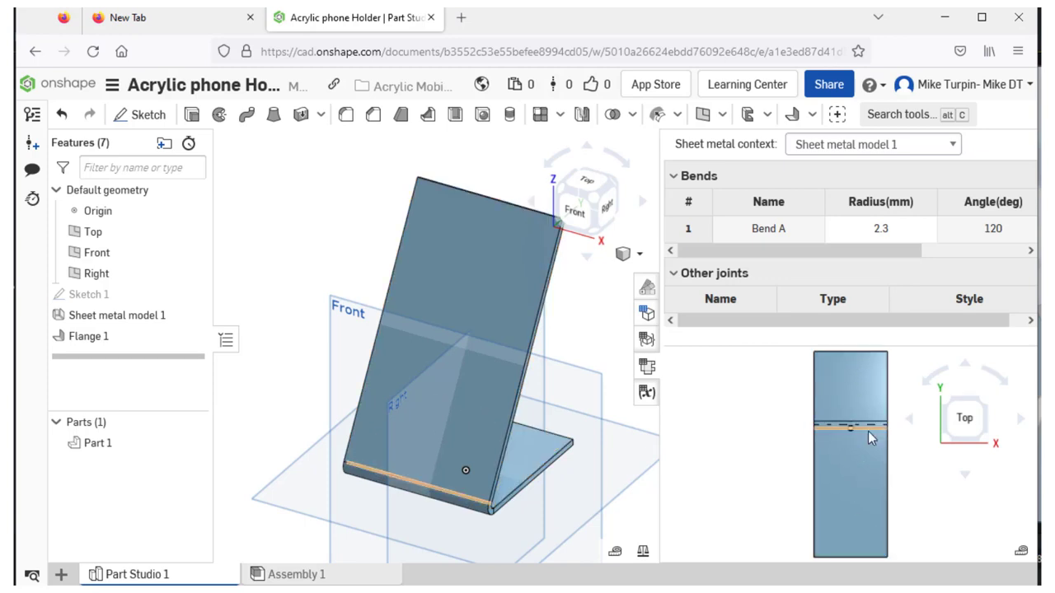
left_click(646, 366)
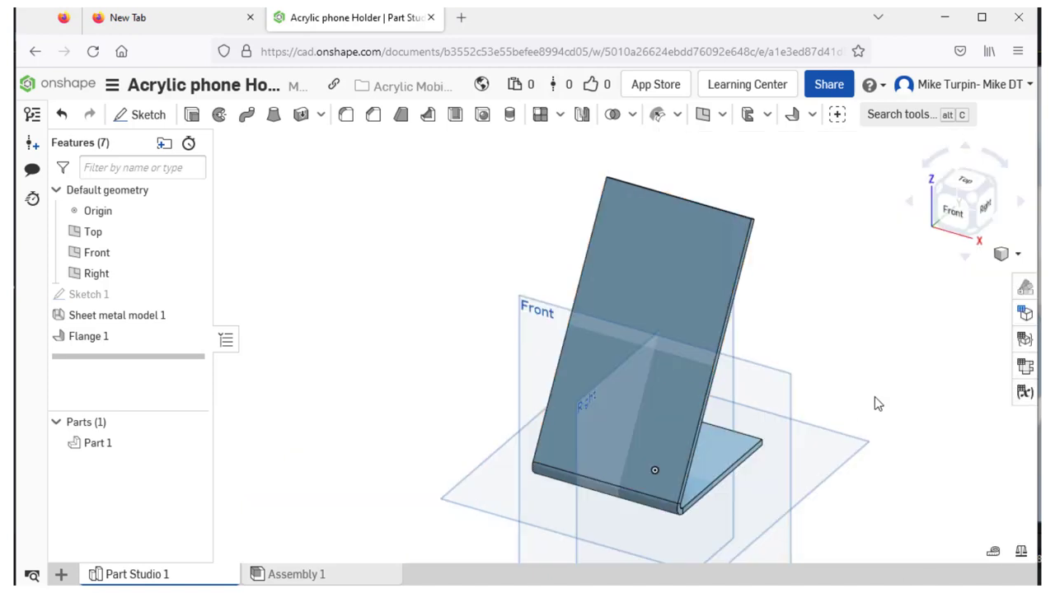
left_click(1025, 366)
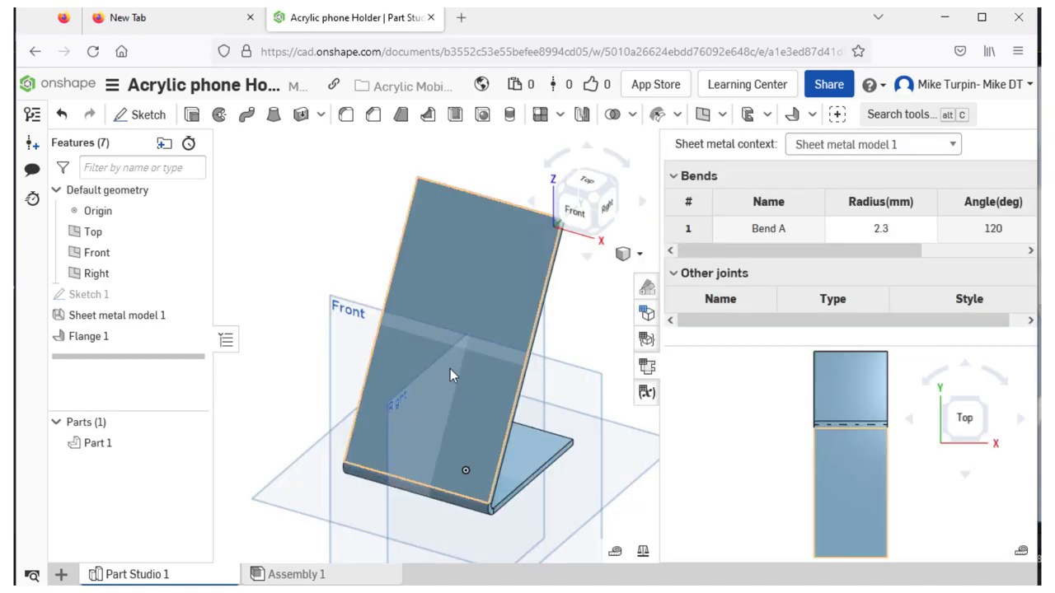
left_click(647, 367)
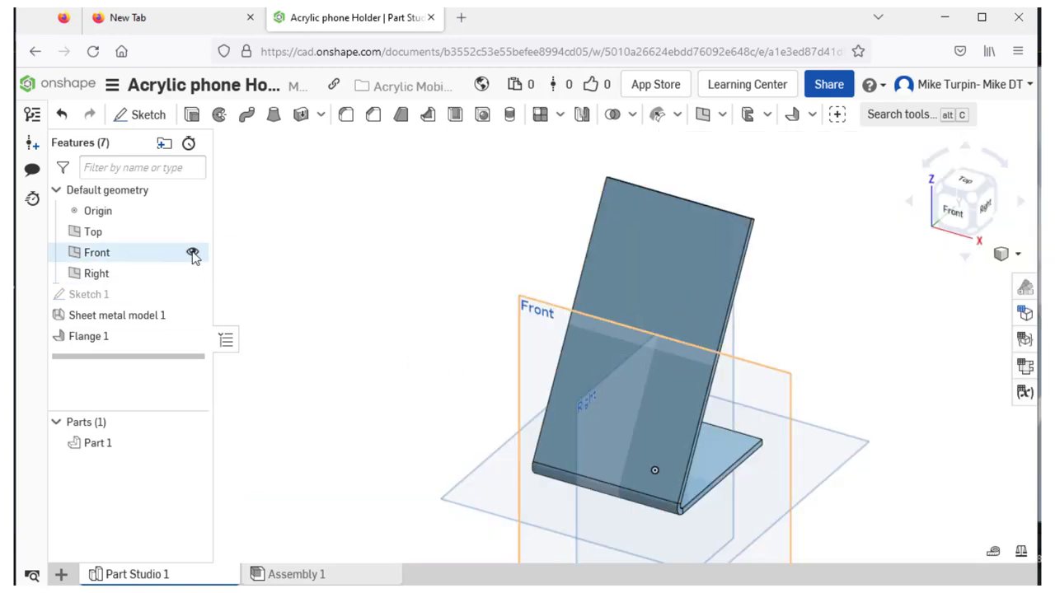
Step: Hide the Front and Right default planes
left_click(192, 253)
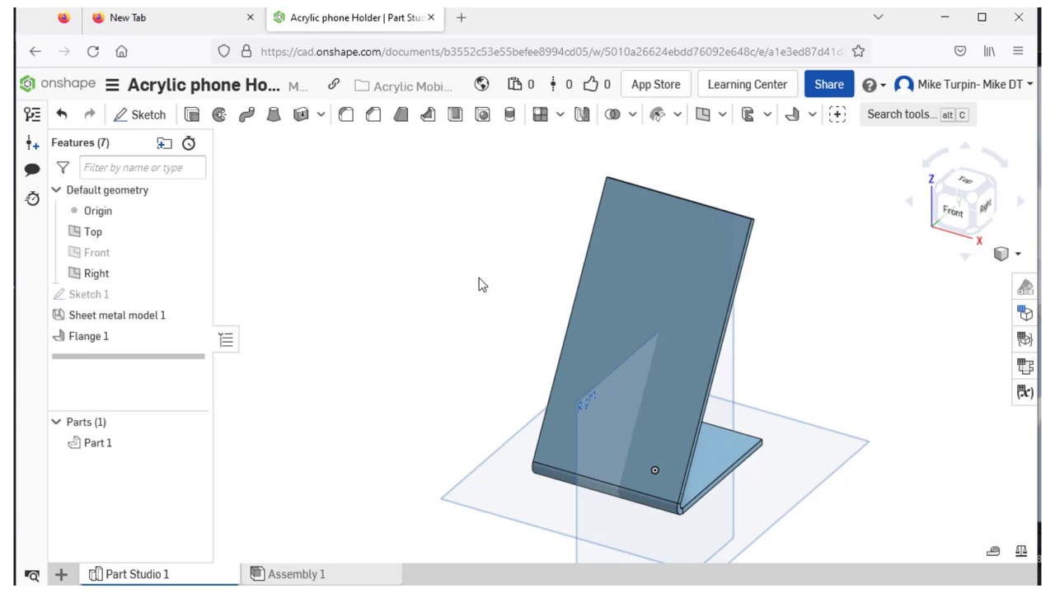
left_click(192, 275)
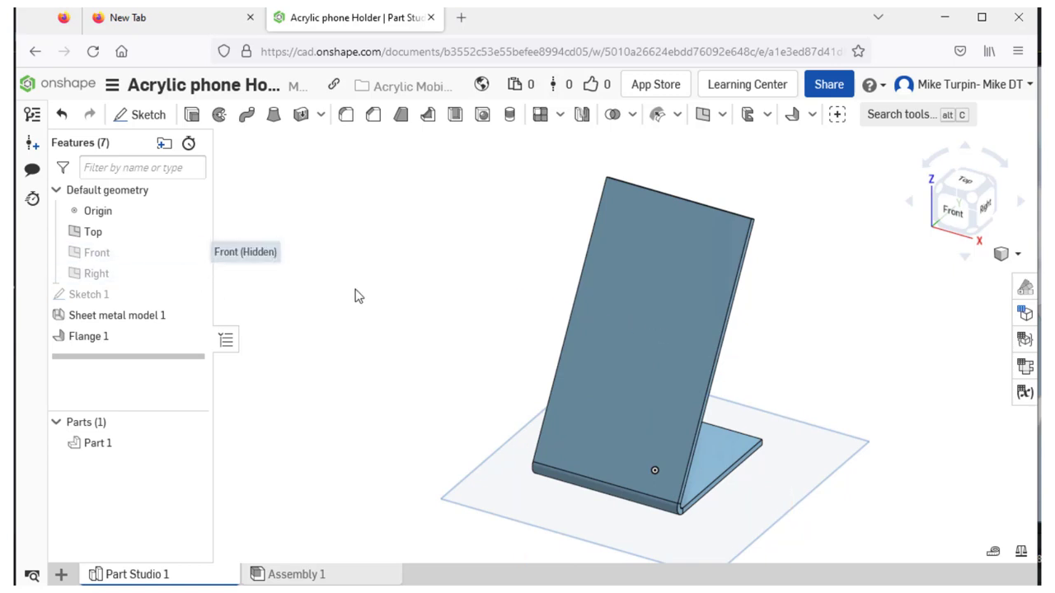
mouse_move(436, 321)
right_mouse_down()
mouse_move(549, 318)
mouse_move(483, 321)
mouse_move(447, 308)
mouse_move(438, 326)
right_mouse_up()
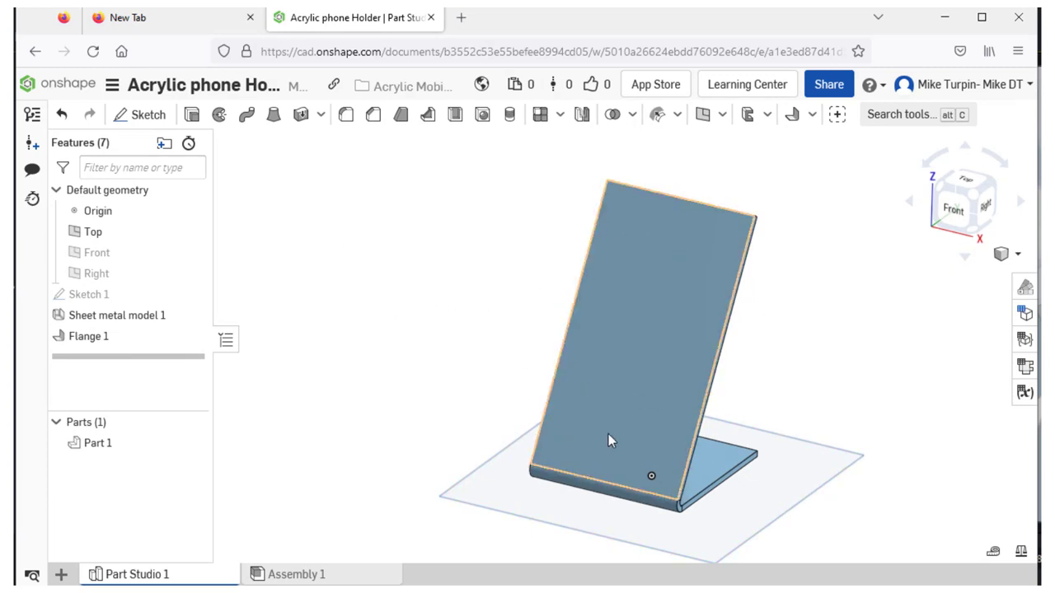
Step: Sketch two level circles on the flange's front face near the bend, about 18 mm in diameter left and 13 mm right
left_click(143, 115)
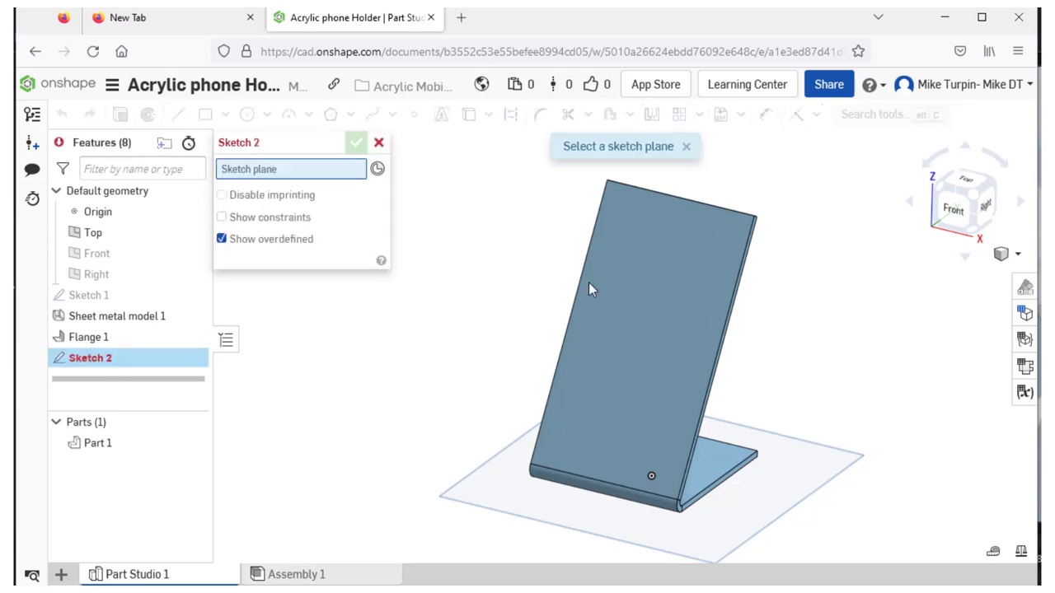
left_click(715, 316)
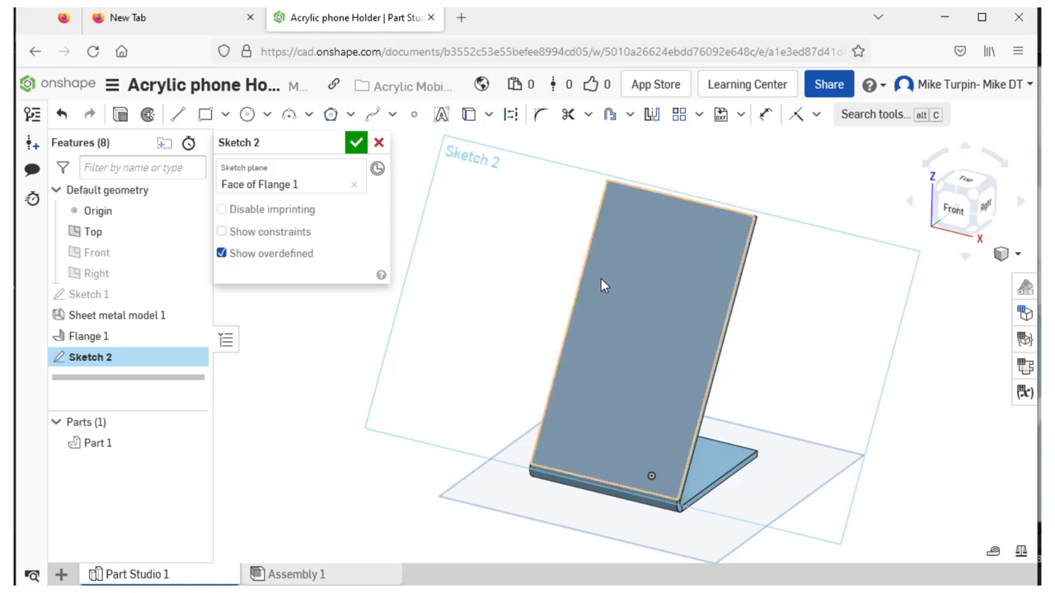
key("n")
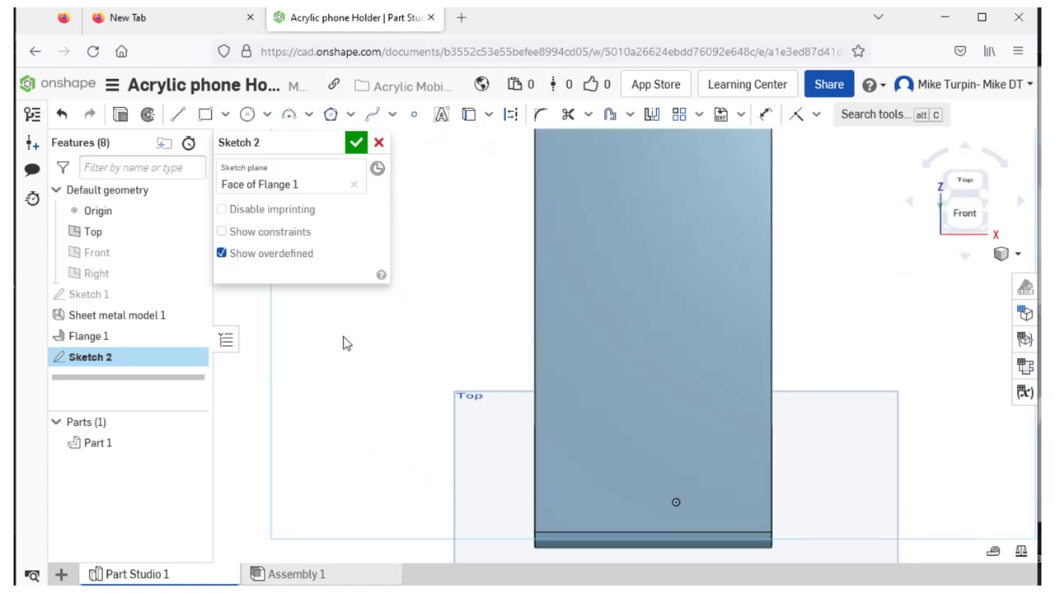
left_click(249, 115)
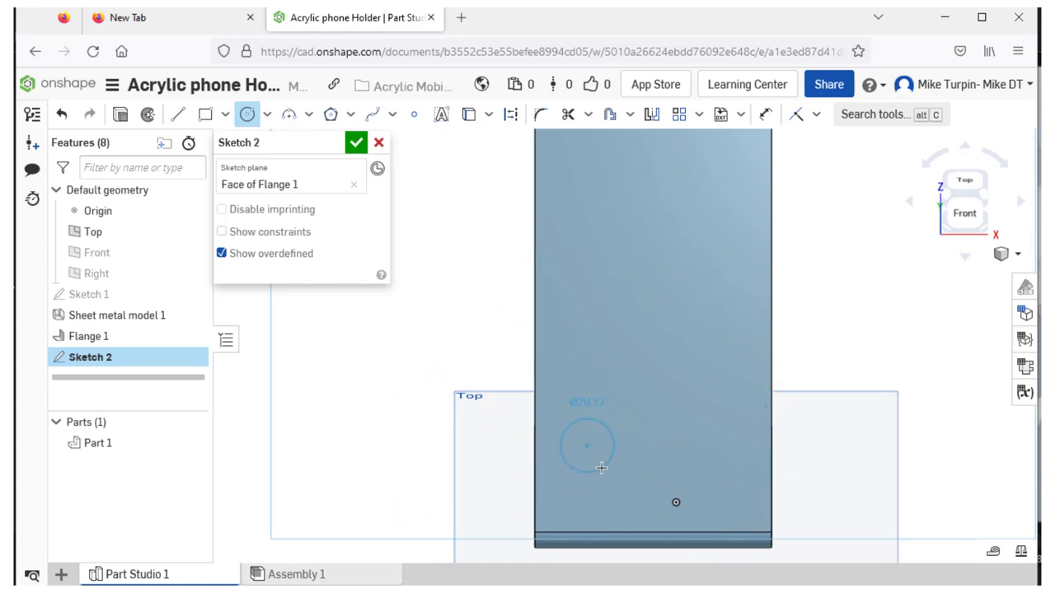
left_click(601, 468)
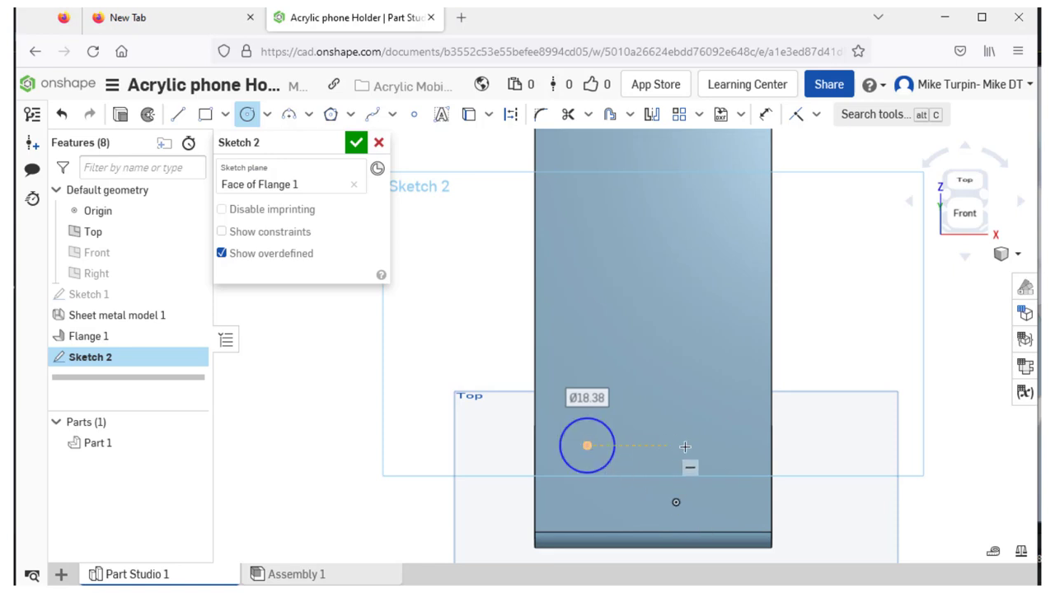
left_click(717, 445)
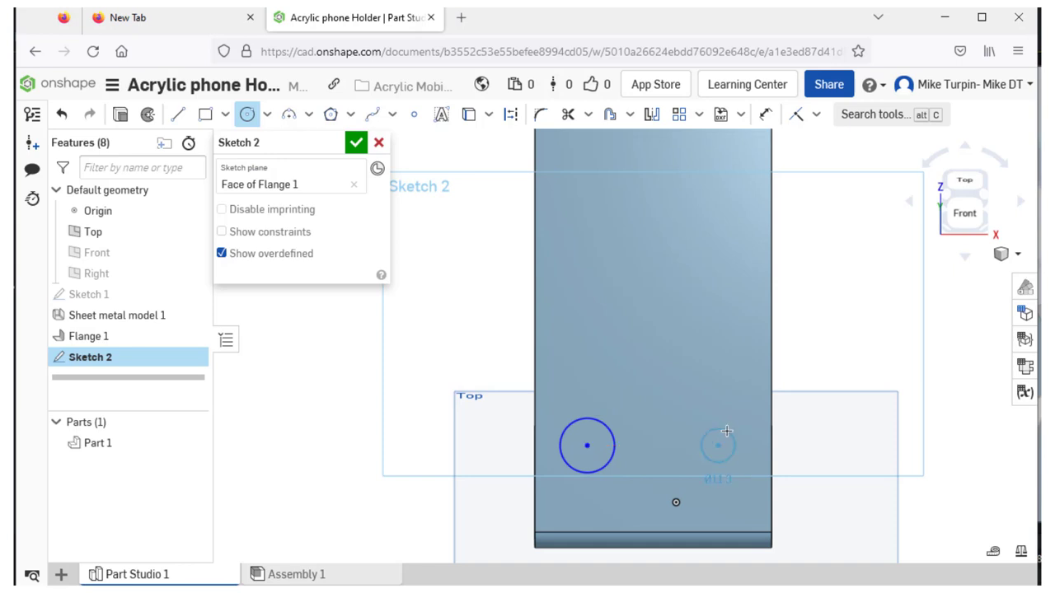
left_click(738, 453)
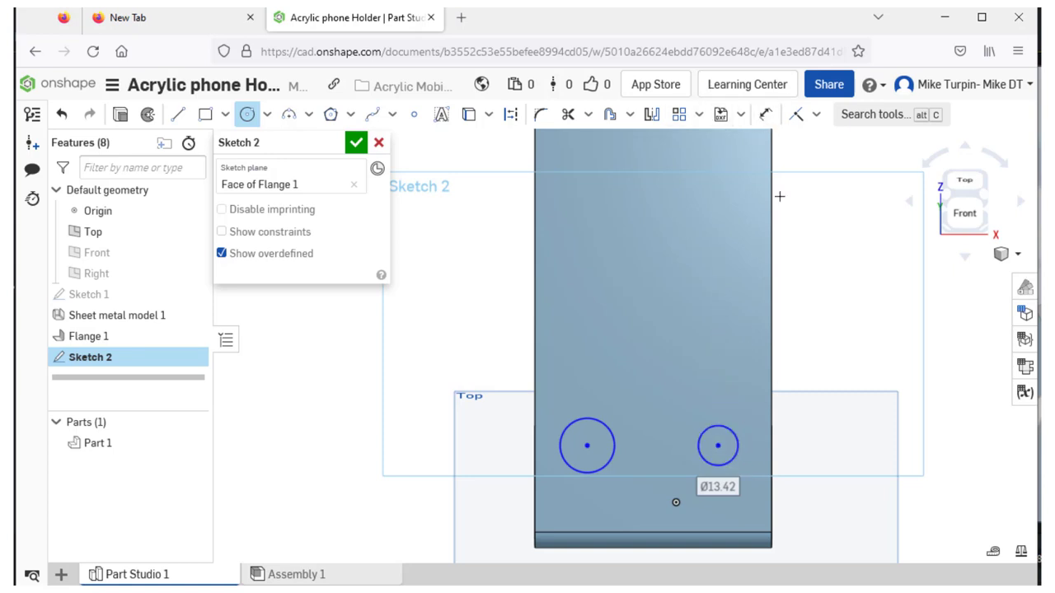
Step: Dimension the left circle's diameter as 3.3 mm
left_click(764, 114)
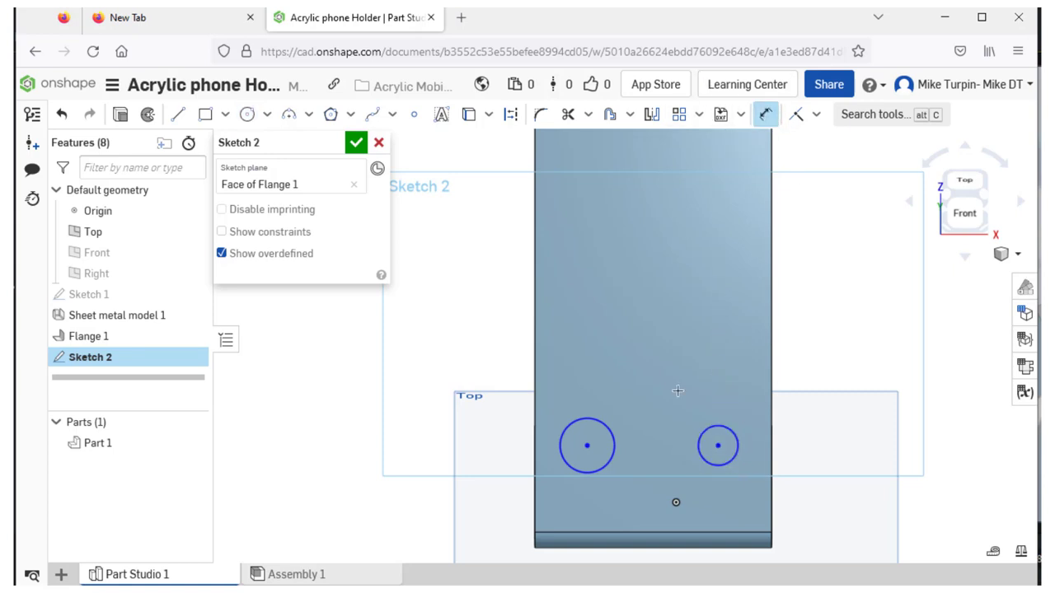
left_click(563, 434)
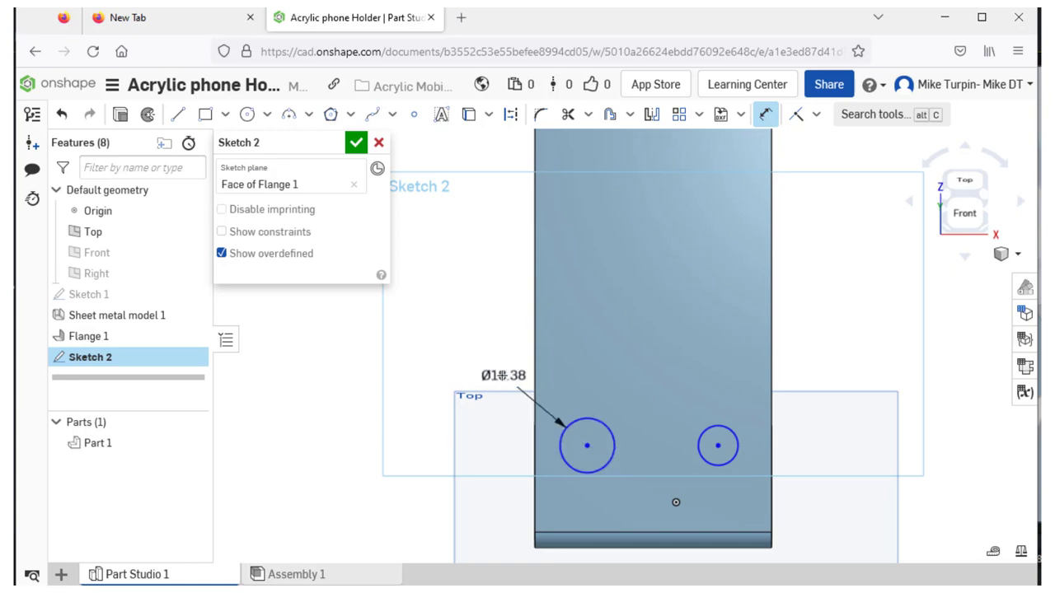
left_click(505, 378)
type("3.3")
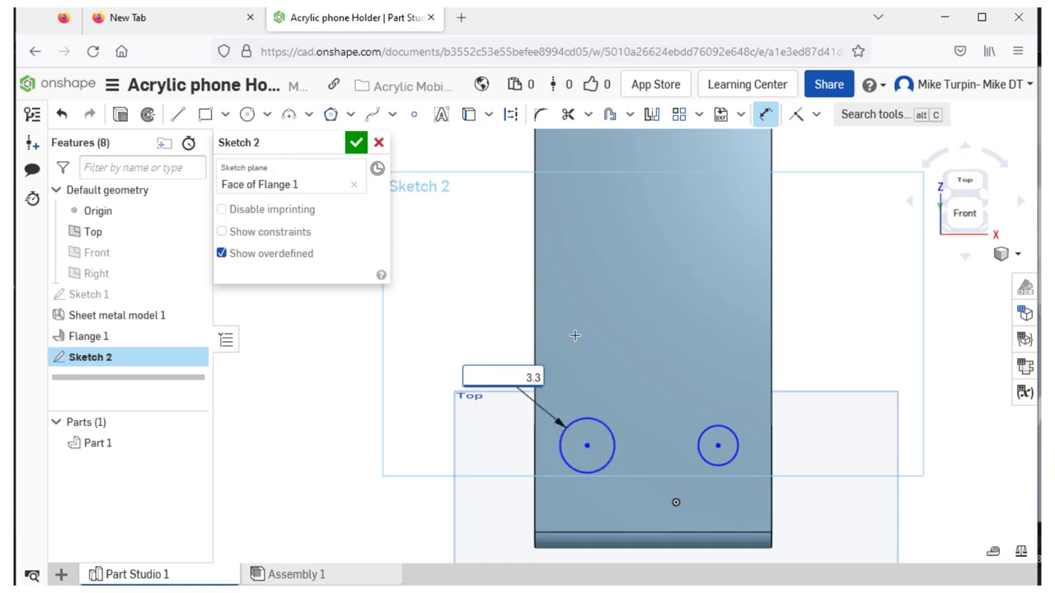
key("Return")
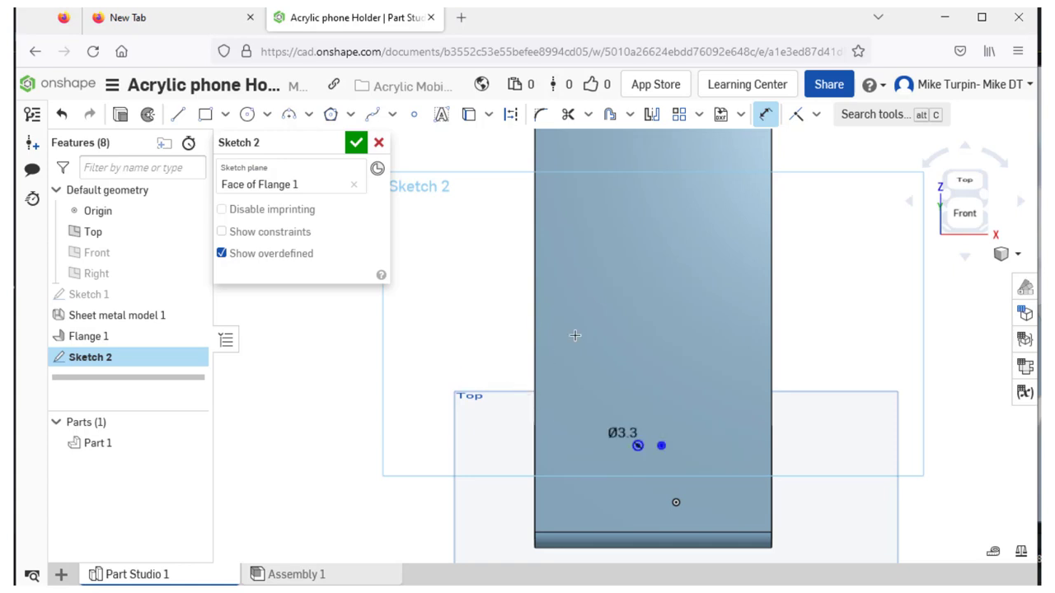
Step: Dimension the right circle's diameter as 3.3 mm to match the left one
scroll(642, 447, "up", 5)
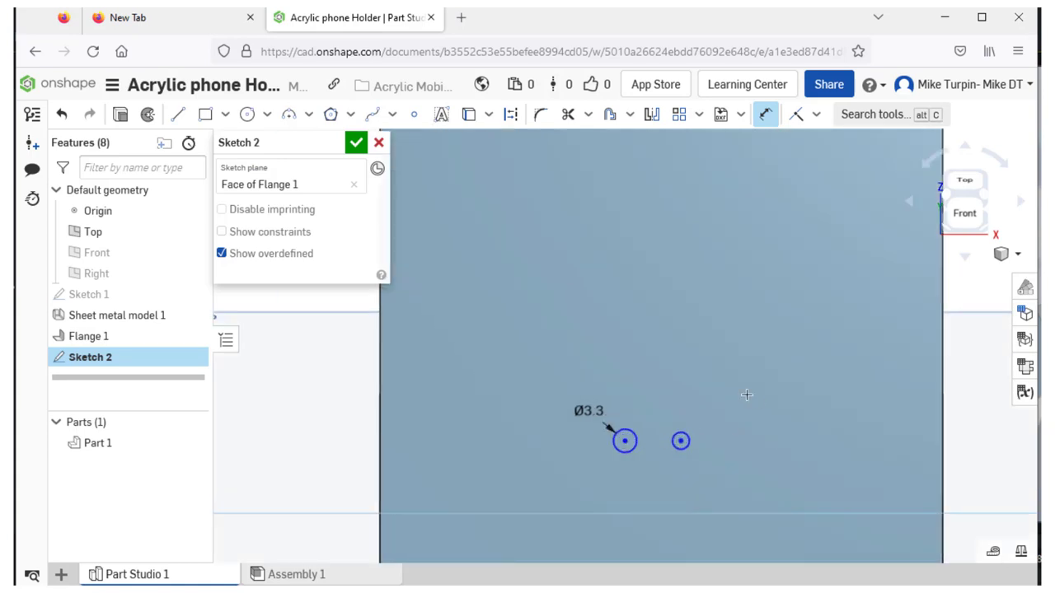
left_click(688, 436)
left_click(743, 388)
key("BackSpace")
type("3.3")
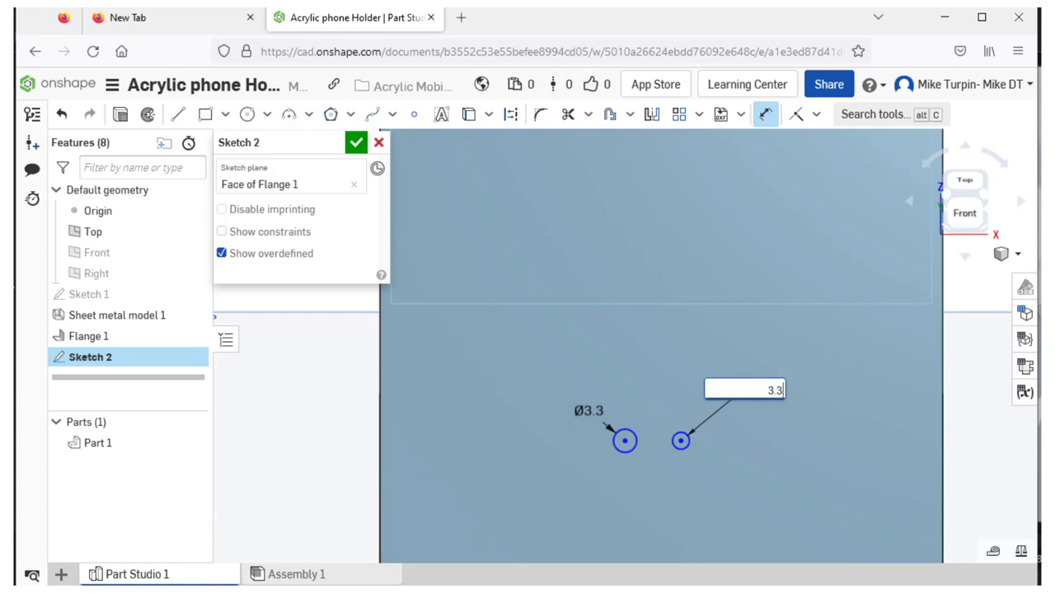
key("Return")
scroll(701, 342, "down", 4)
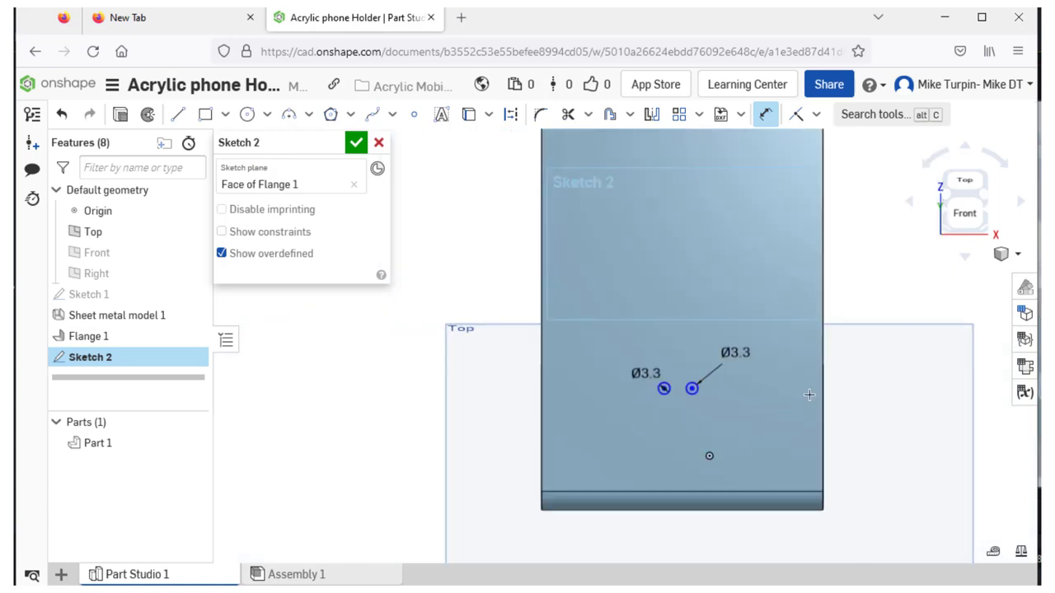
Step: Dimension the horizontal distance between the two circle centres as 60 mm
left_click(766, 114)
scroll(666, 394, "up", 3)
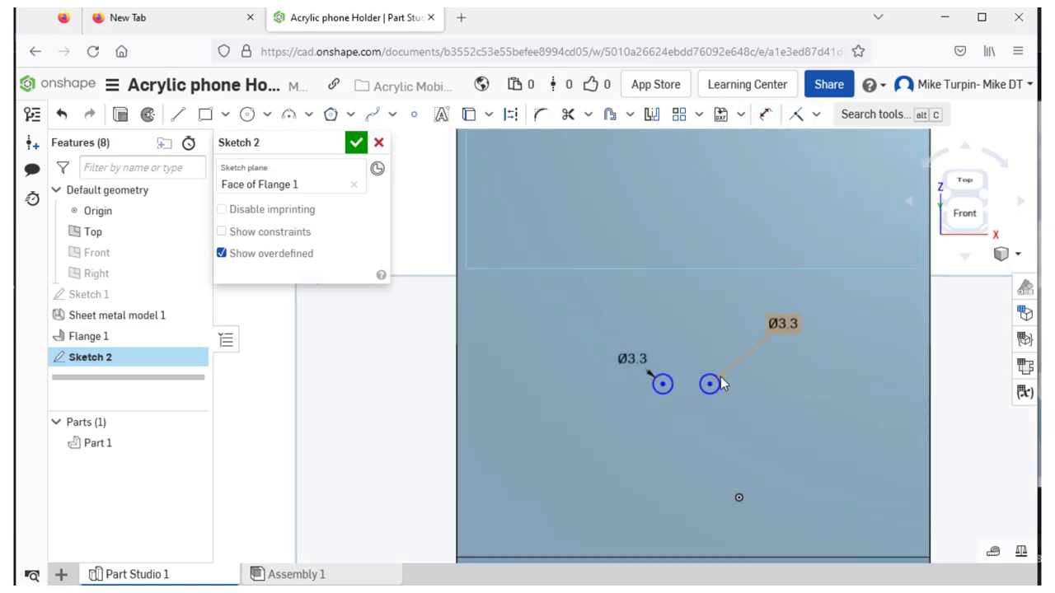
left_click(712, 385)
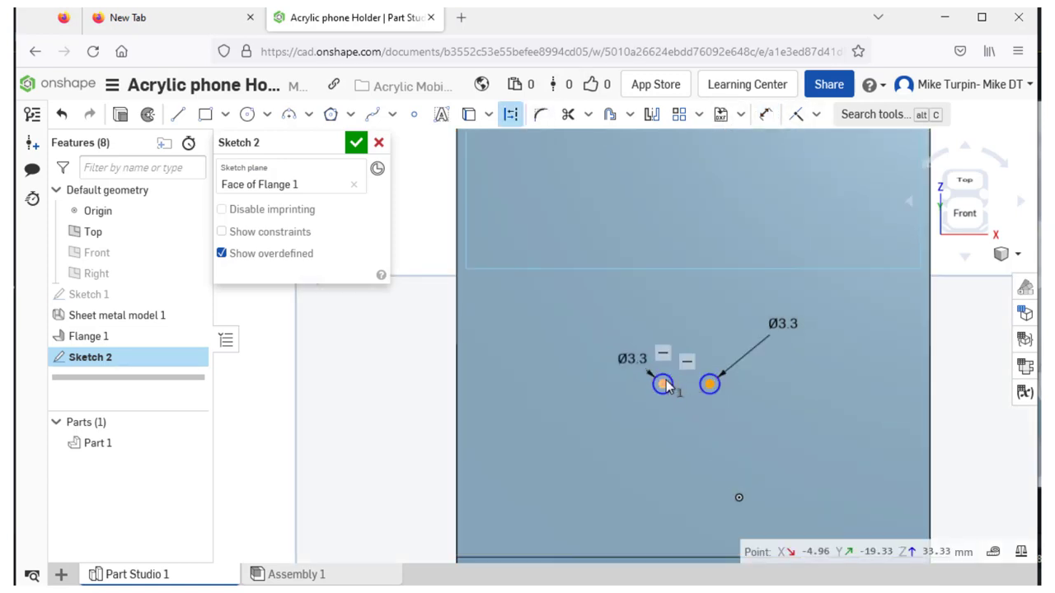
left_click(766, 115)
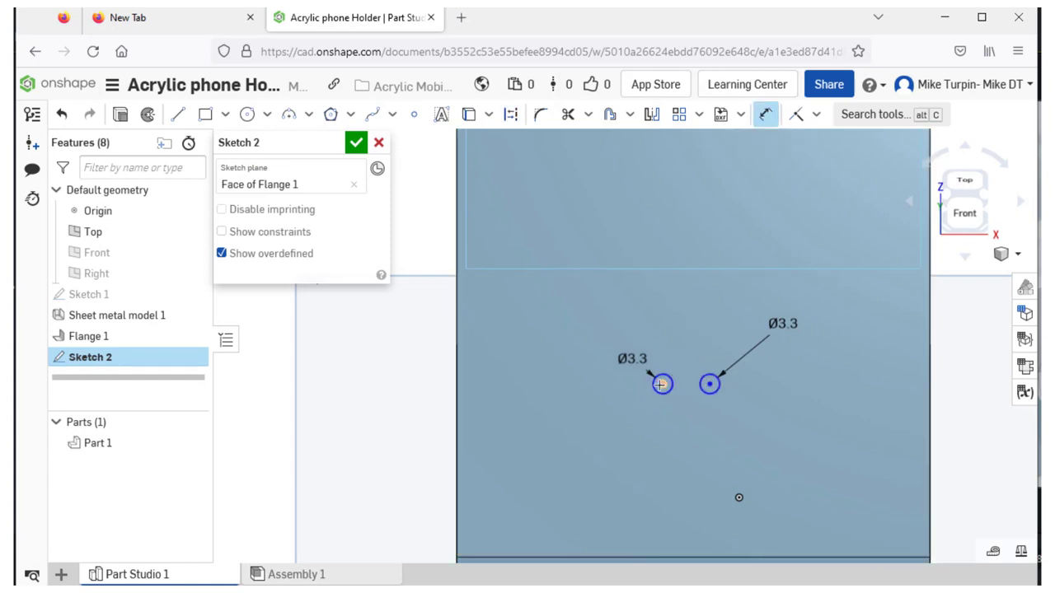
left_click(661, 384)
left_click(710, 384)
left_click(734, 333)
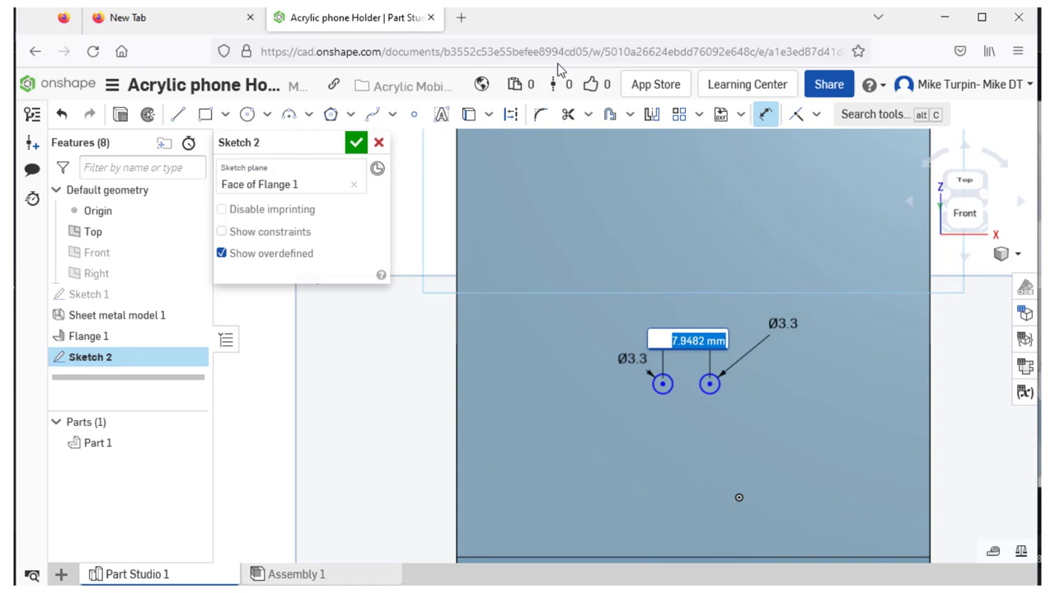
type("60")
key("Return")
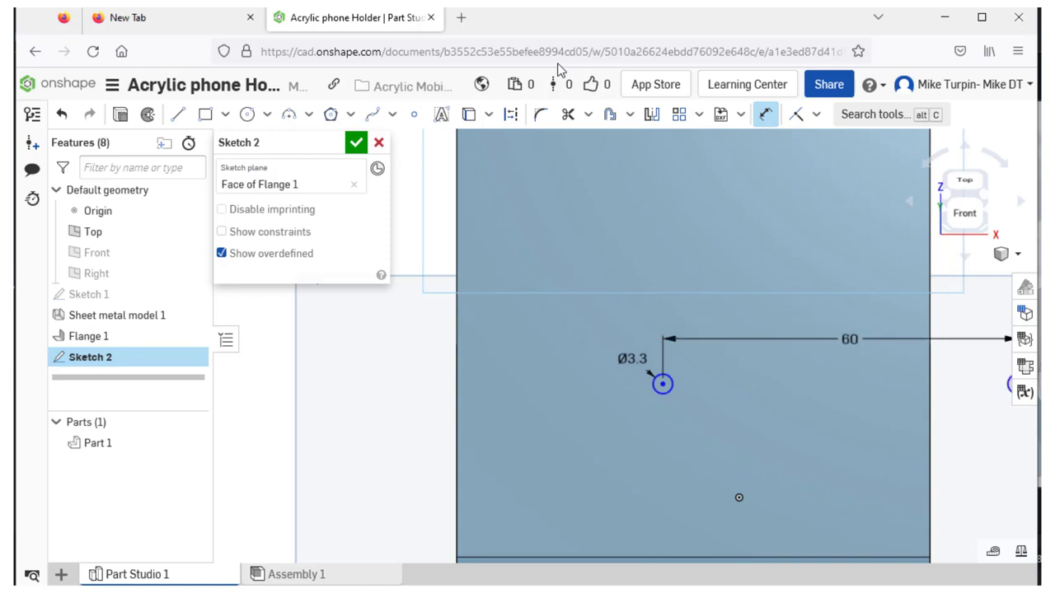
Step: Dimension the left circle's centre 10 mm from the flange's left edge and place that dimension just above the circle
scroll(633, 296, "down", 3)
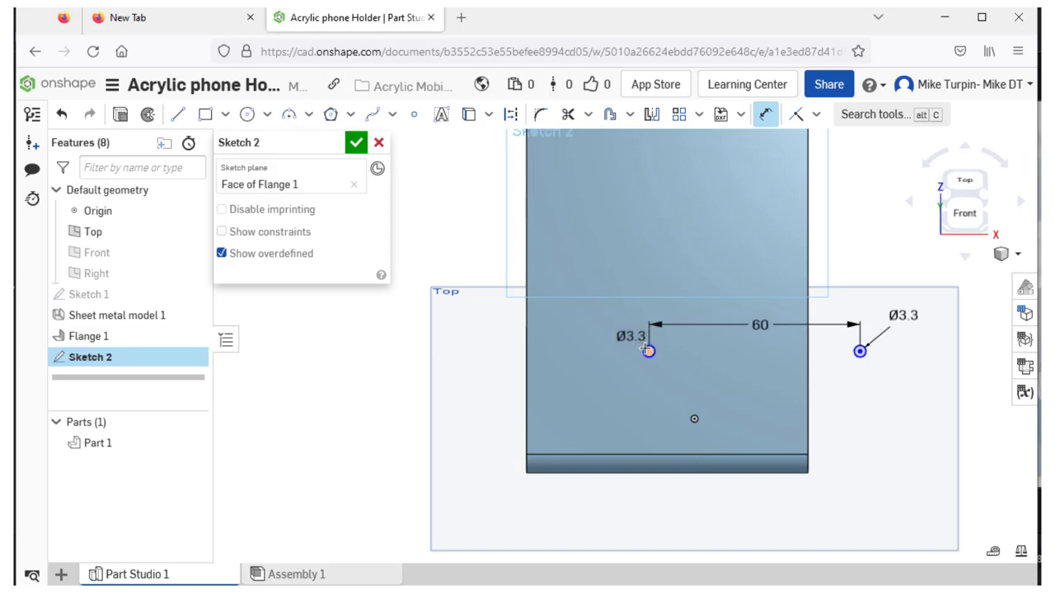
left_click(648, 351)
left_click(526, 345)
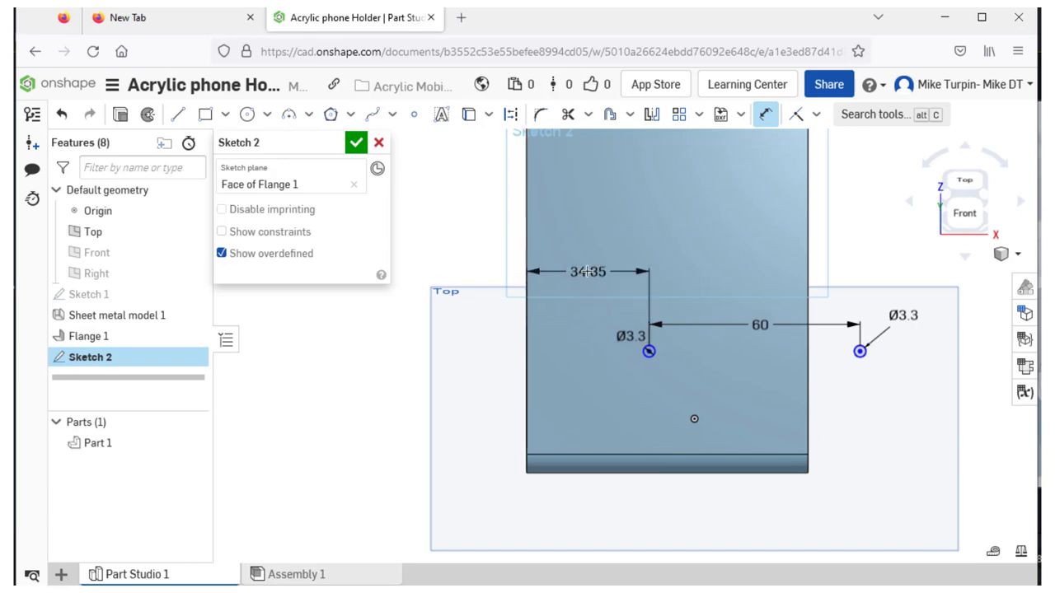
left_click(577, 274)
type("10")
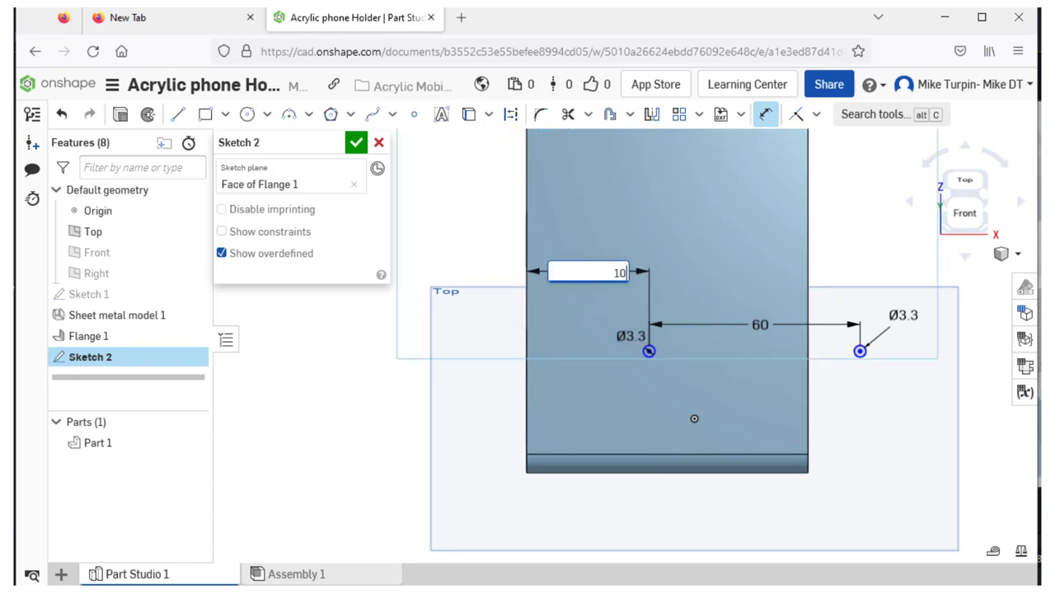
key("Return")
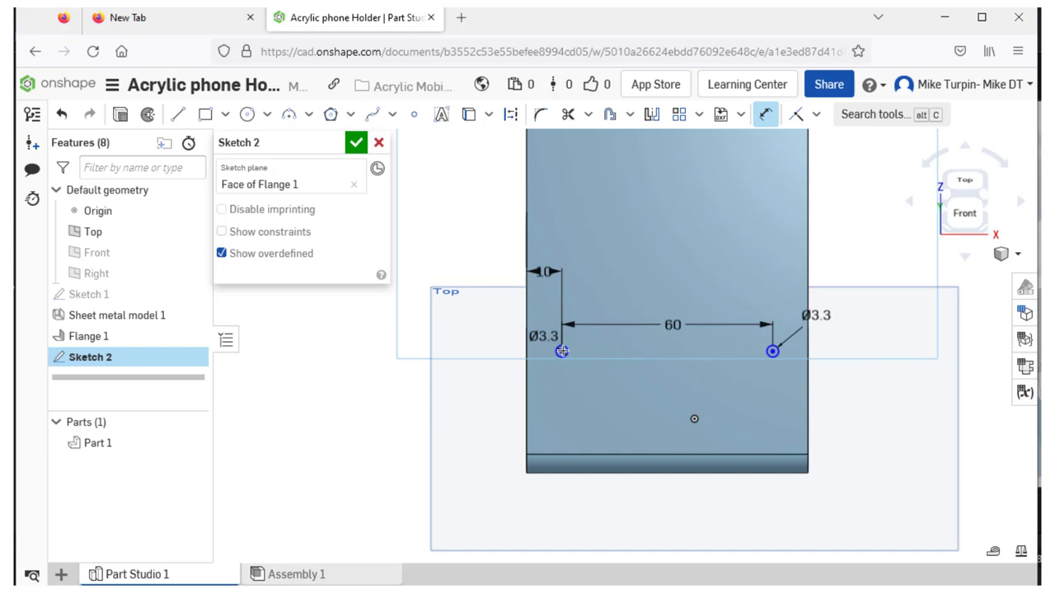
left_click(562, 351)
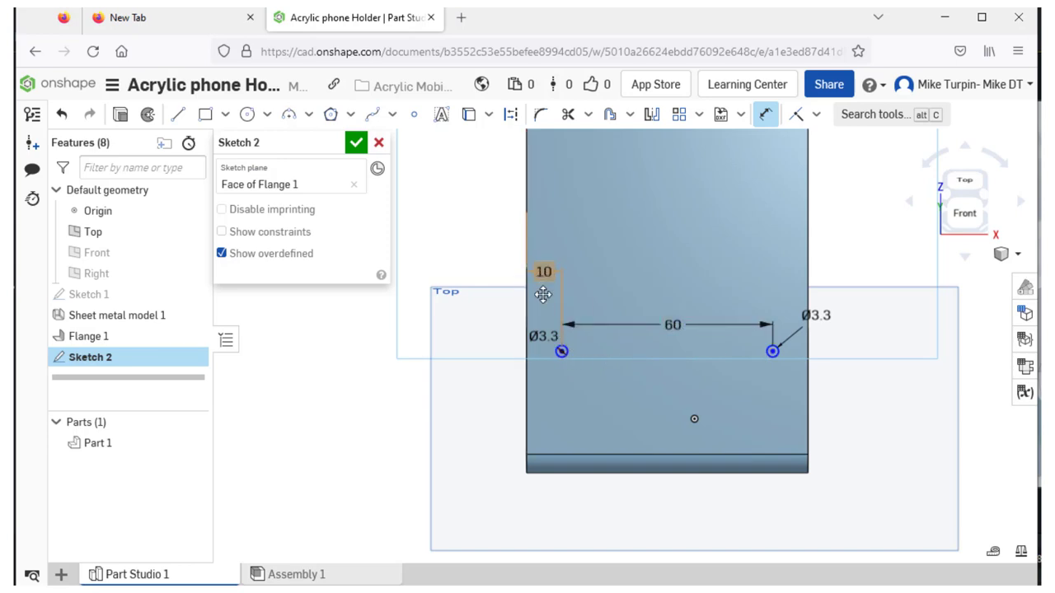
left_click_drag(543, 294, 532, 324)
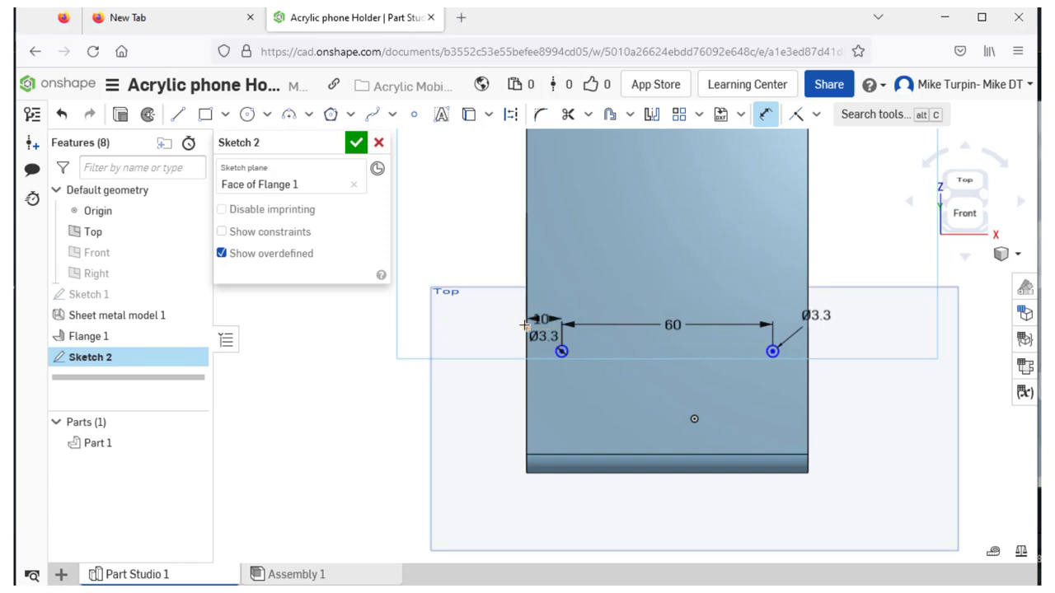
Step: Add a driven reference dimension from the right circle's centre to the flange's right edge
left_click(561, 349)
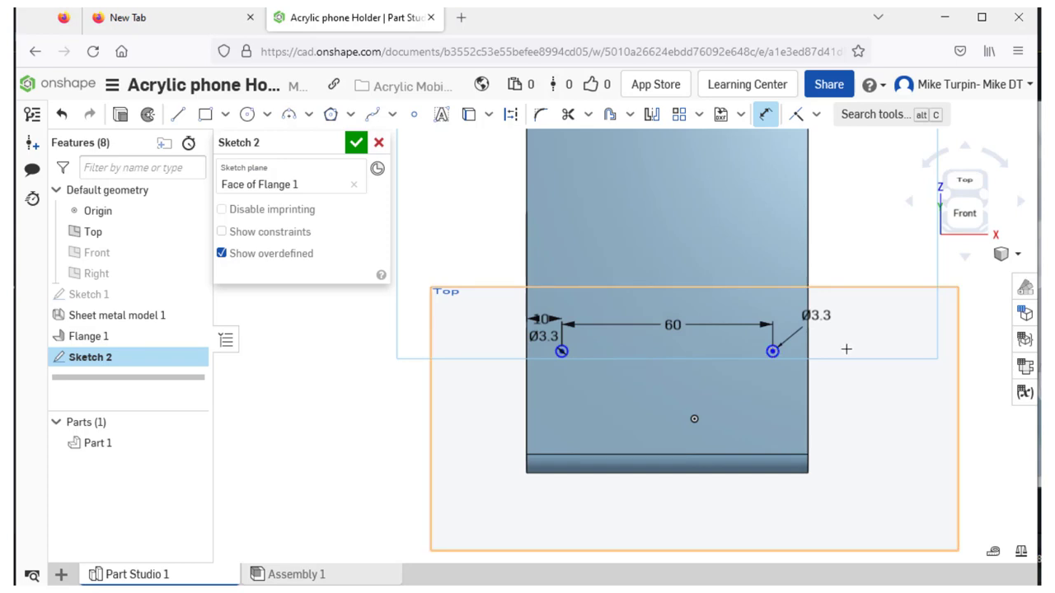
left_click(808, 357)
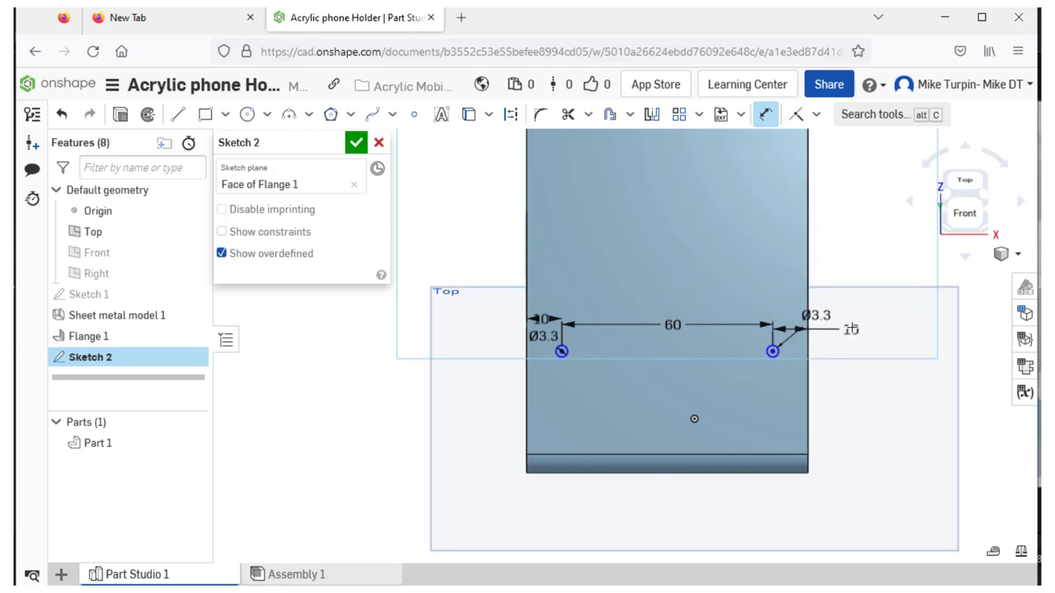
left_click(868, 324)
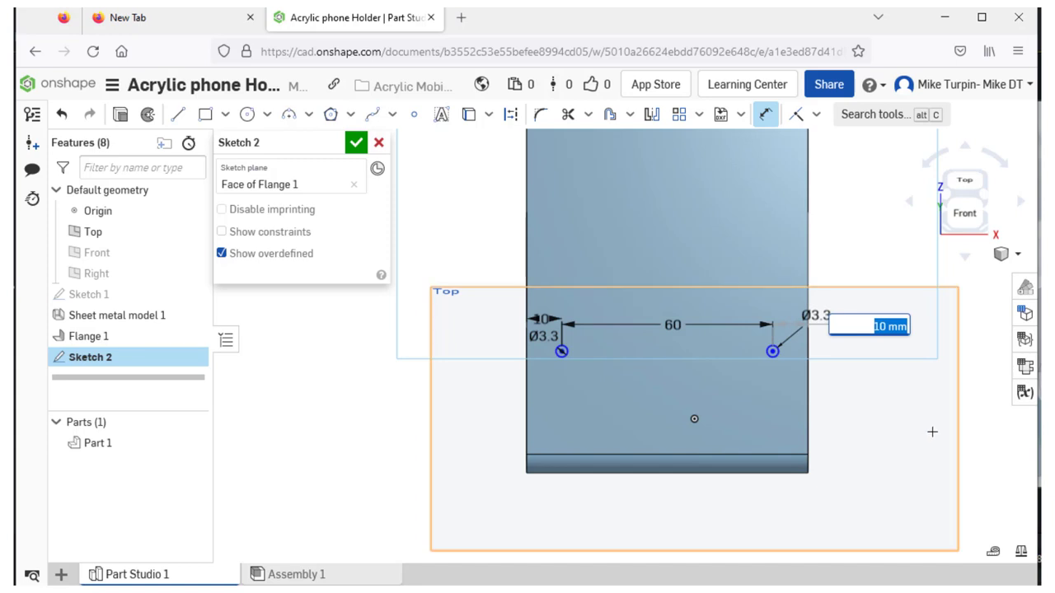
key("Return")
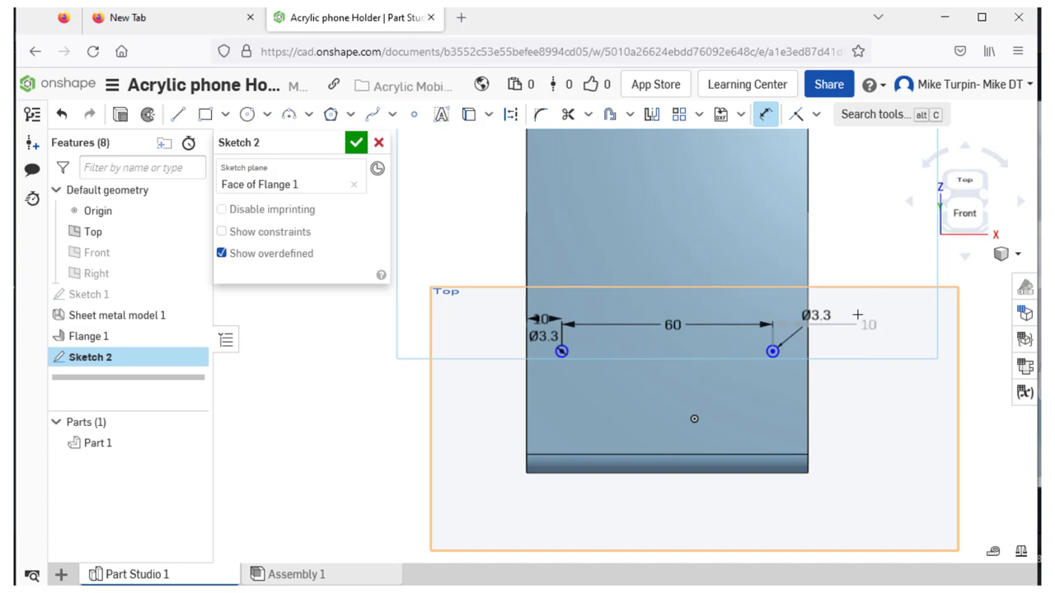
Step: Try a 5 mm distance from the left edge to the left circle and restore it to 10 mm
double_click(543, 320)
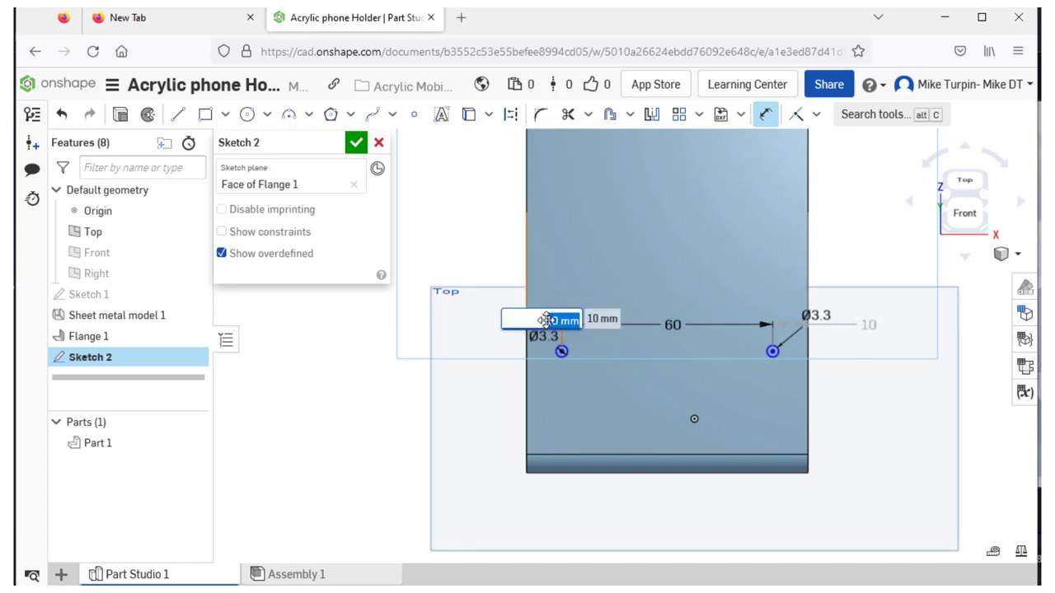
type("5")
key("Return")
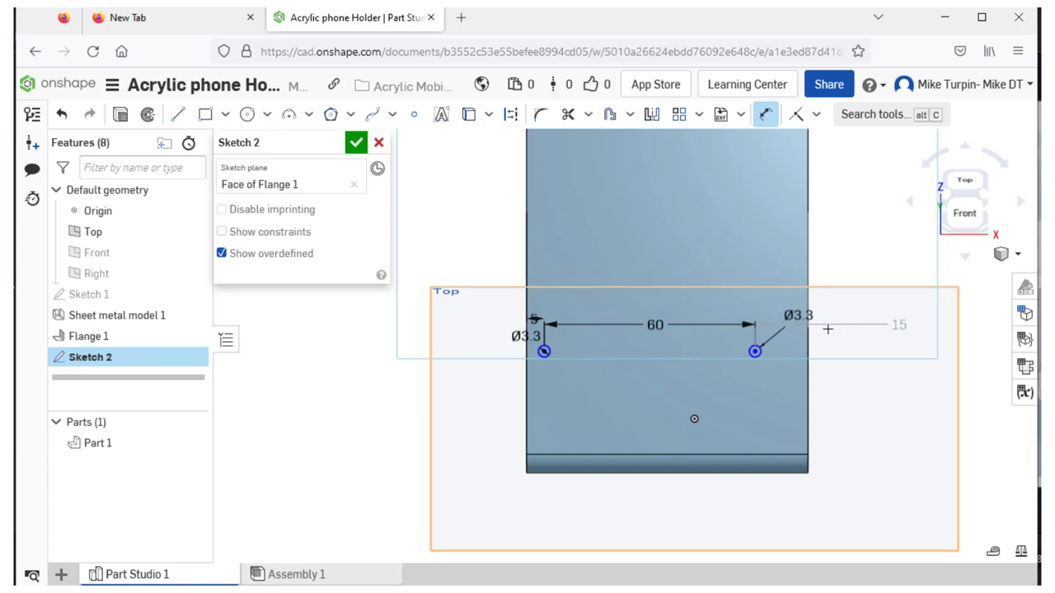
double_click(535, 319)
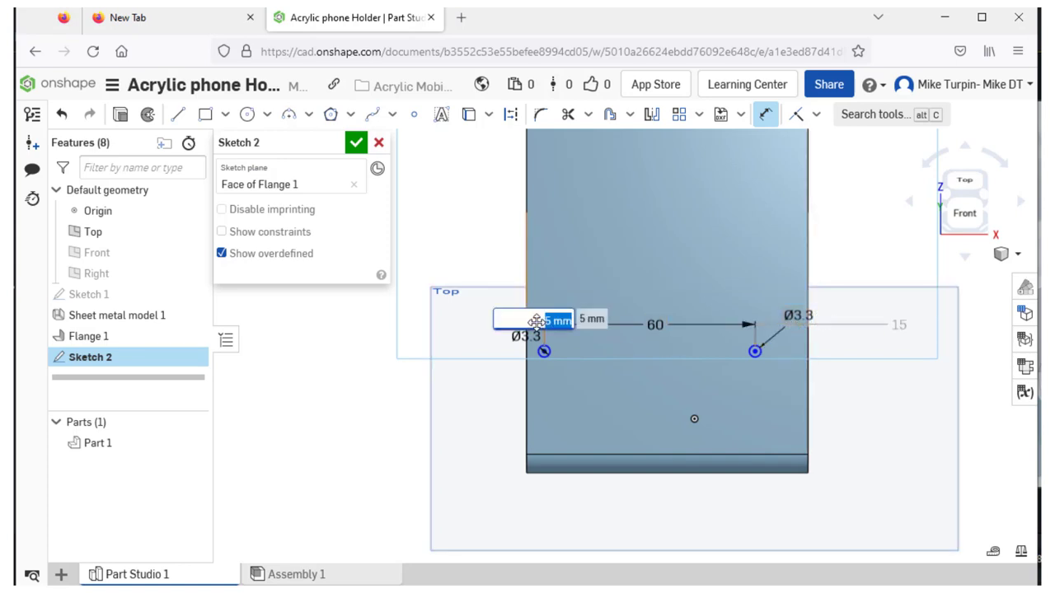
type("10")
key("Return")
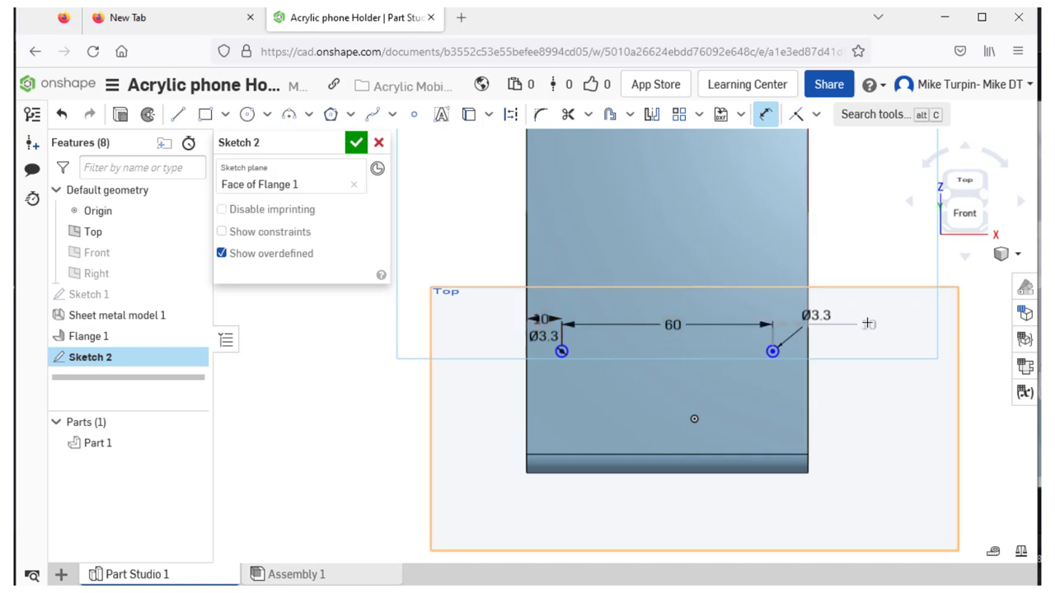
Step: Set the spacing between the two circle centres to 30 mm
double_click(671, 324)
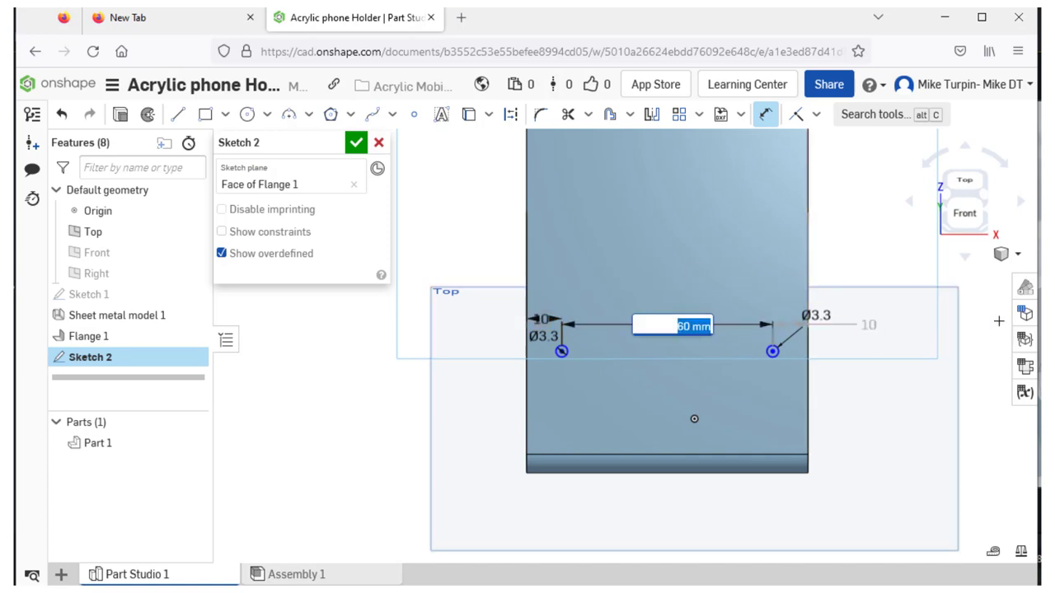
type("30")
key("Return")
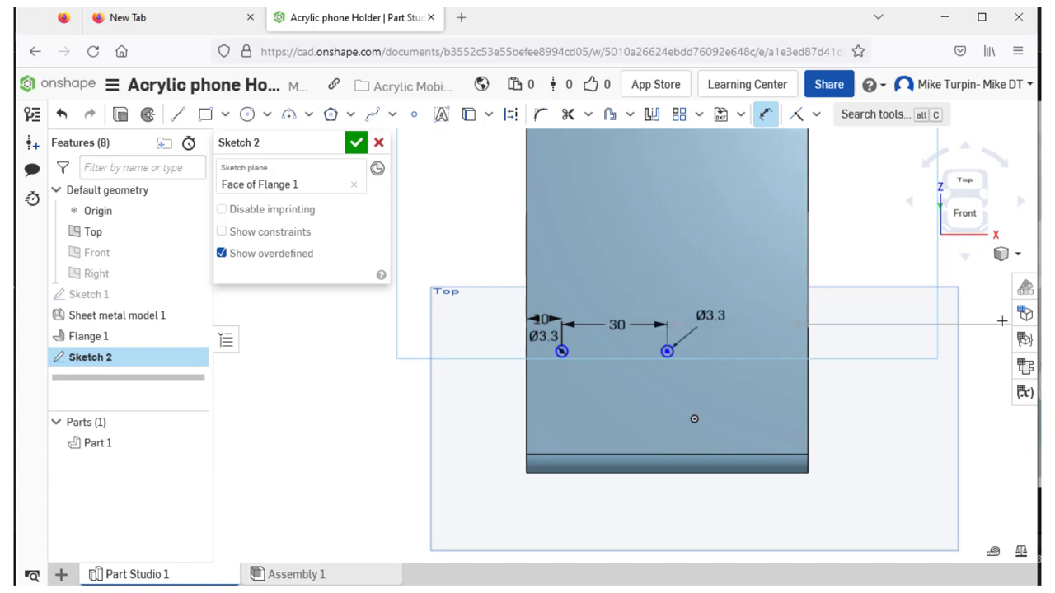
Step: Set the spacing between the two circle centres to 60 mm
scroll(913, 358, "down", 3)
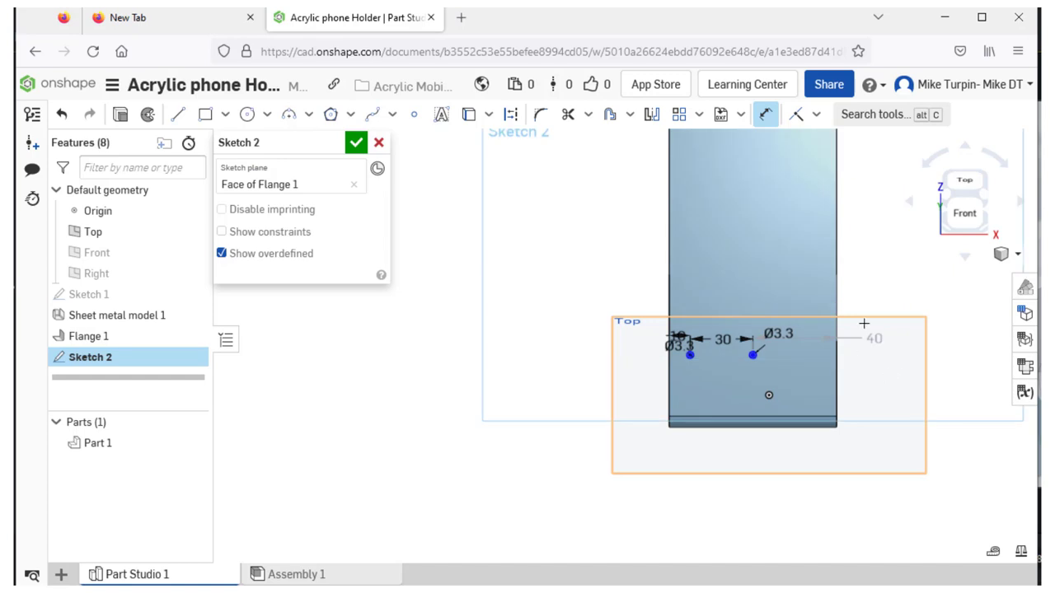
scroll(861, 342, "up", 5)
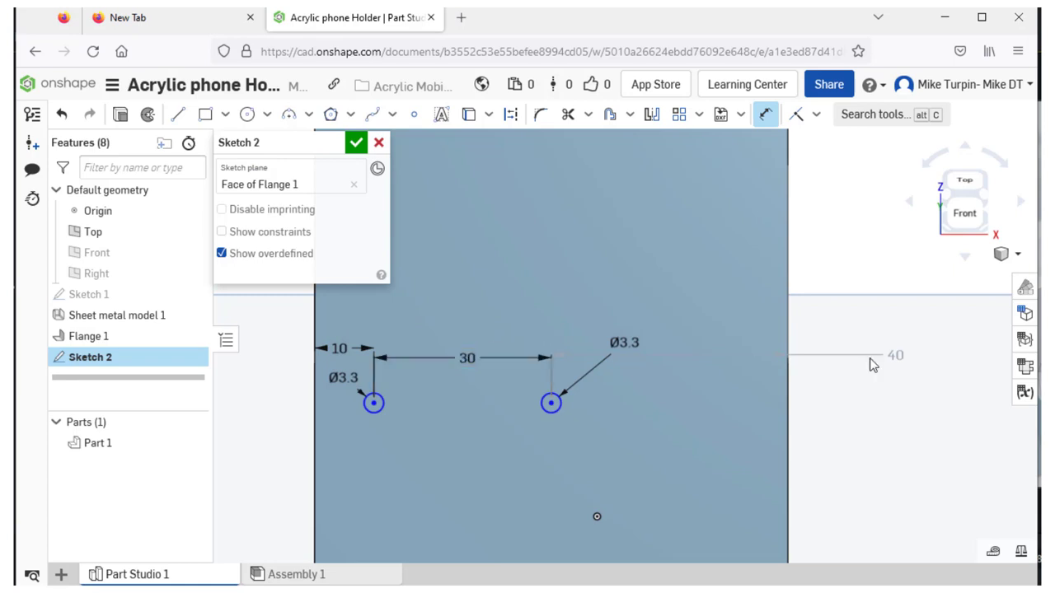
double_click(481, 360)
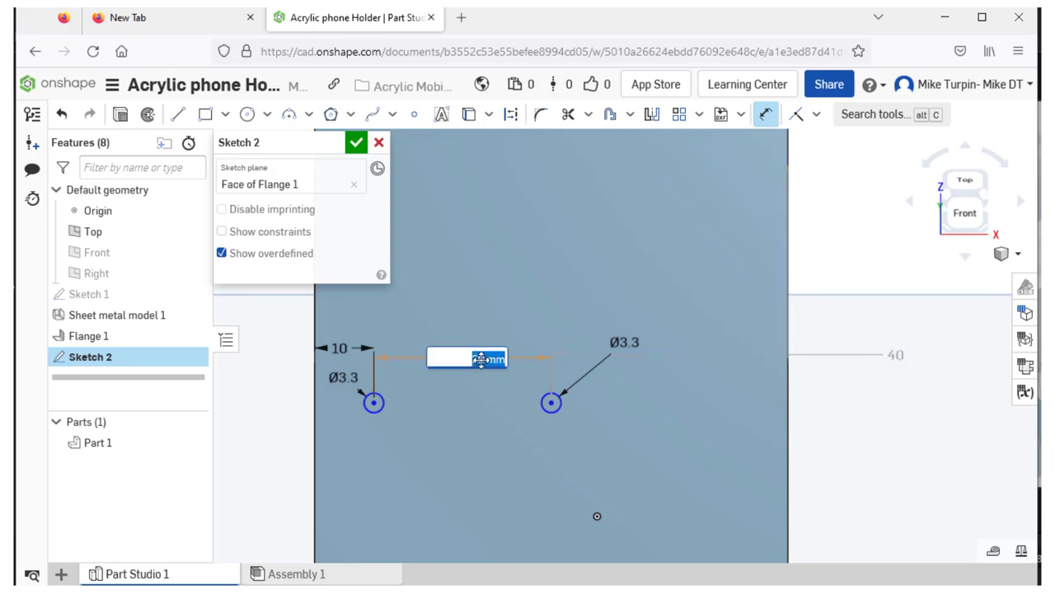
type("60")
key("Return")
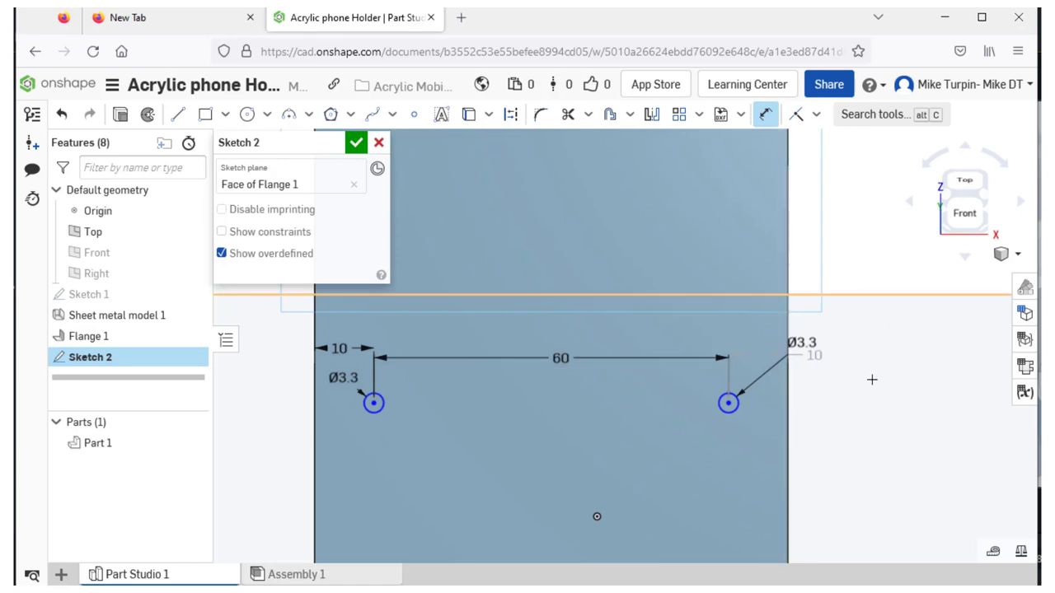
Step: Try to dimension the right circle's centre to the flange's top edge
scroll(873, 380, "down", 3)
mouse_move(911, 419)
right_mouse_down()
mouse_move(939, 405)
mouse_move(901, 404)
right_mouse_up()
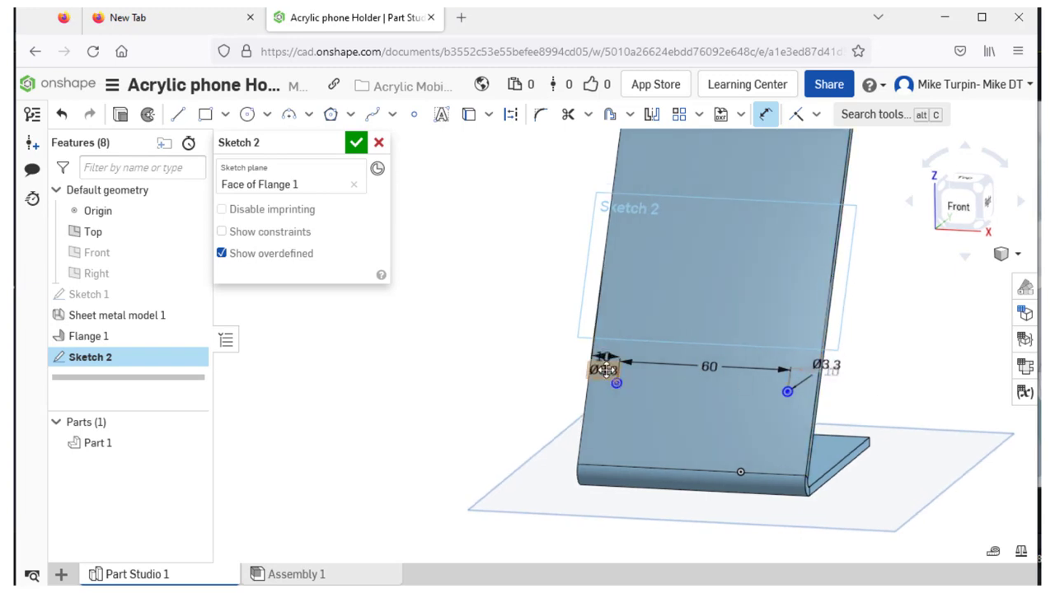
scroll(603, 358, "up", 5)
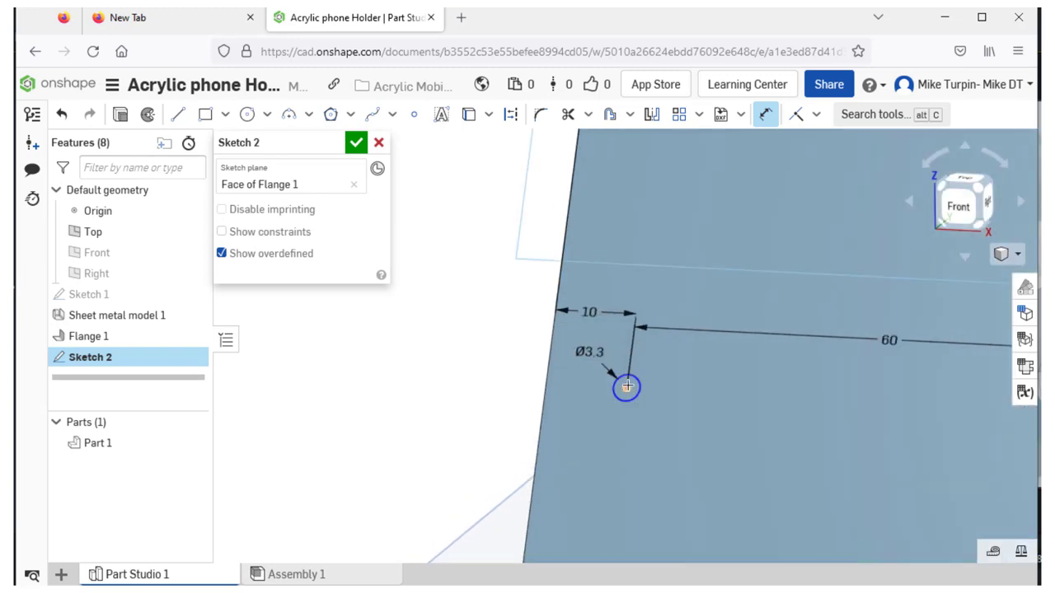
scroll(627, 386, "down", 5)
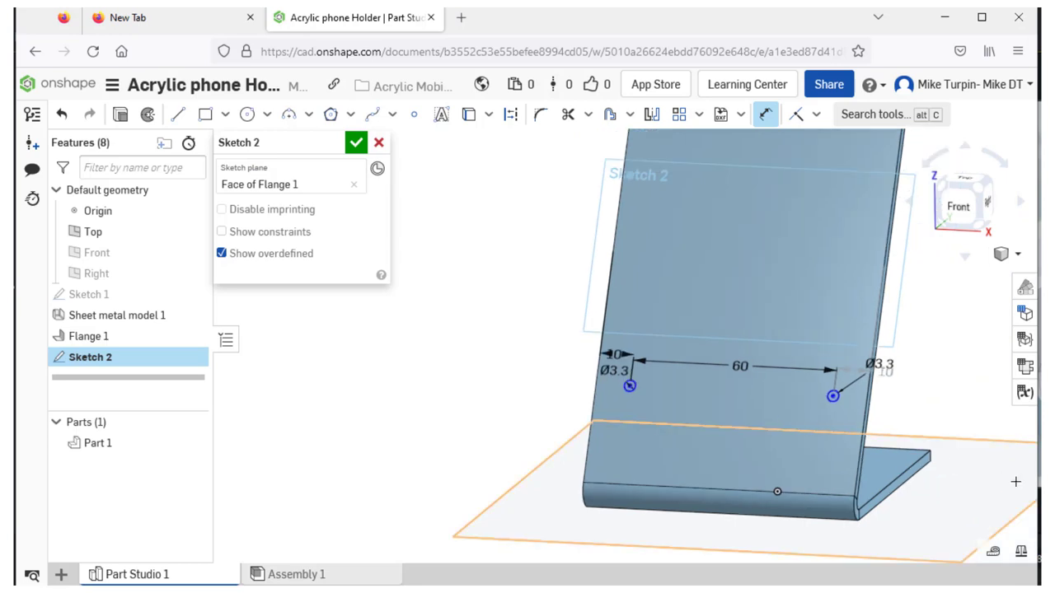
scroll(846, 435, "down", 1)
middle_click_drag(841, 383, 764, 432)
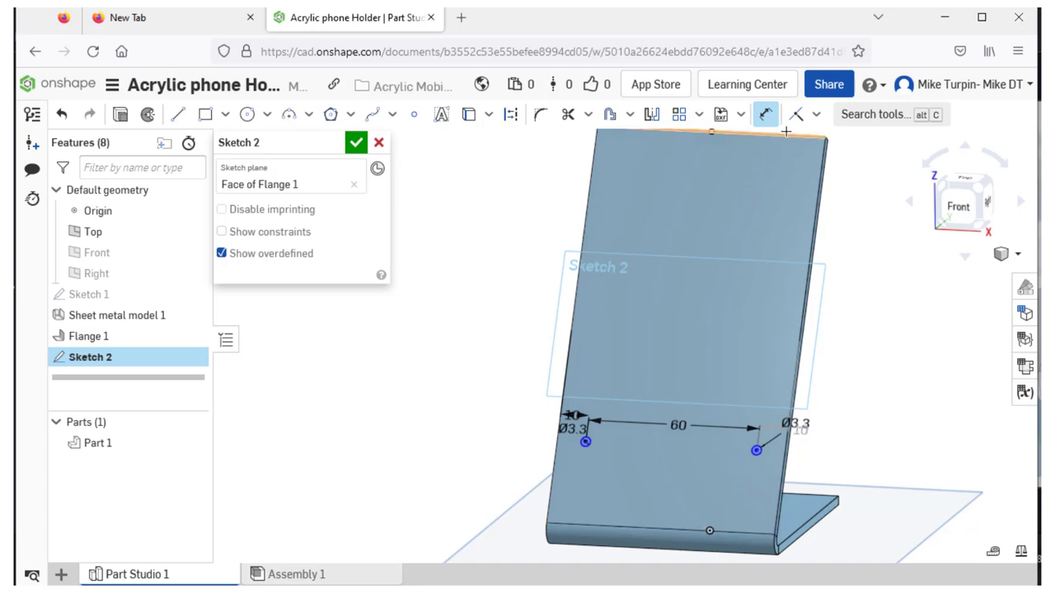
left_click(757, 448)
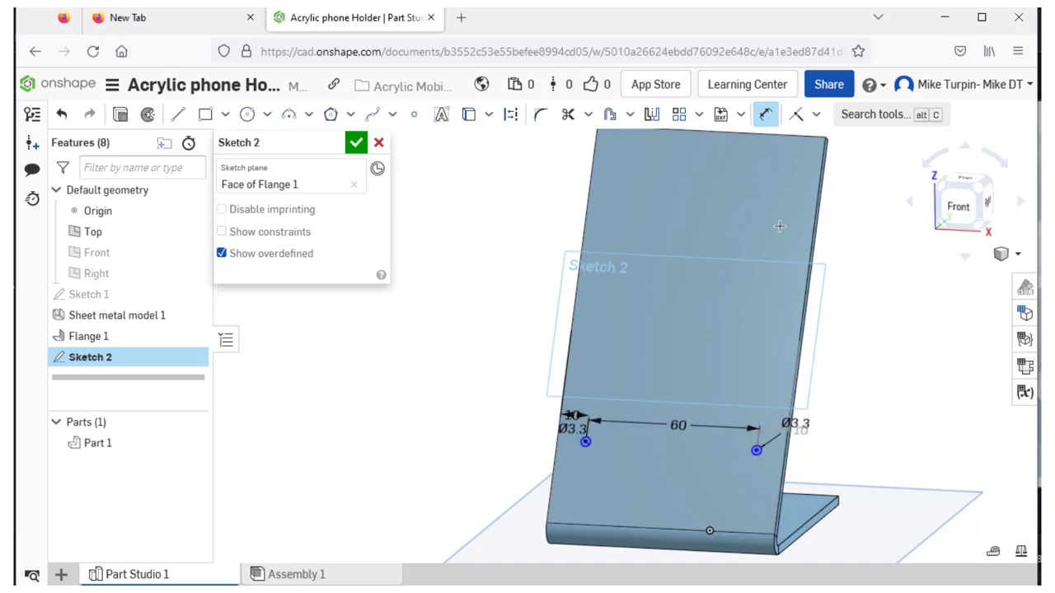
left_click(764, 114)
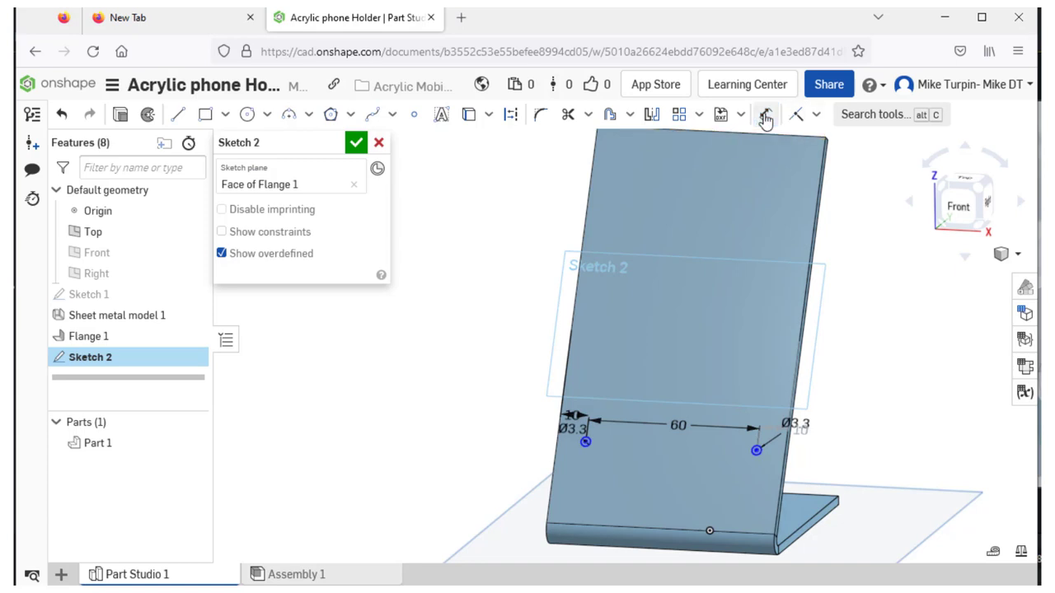
key("d")
left_click(757, 450)
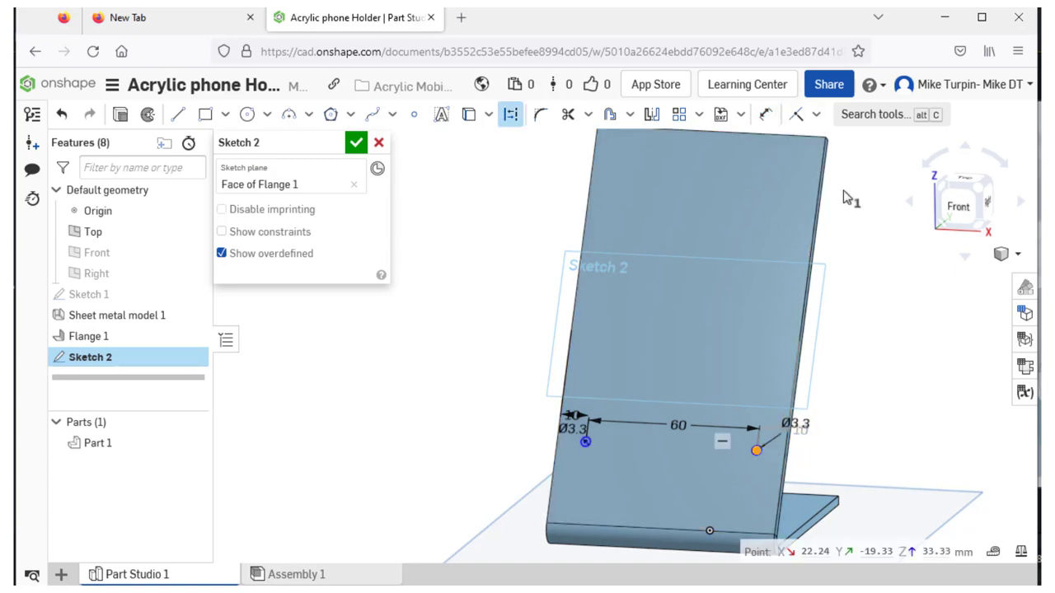
left_click(764, 114)
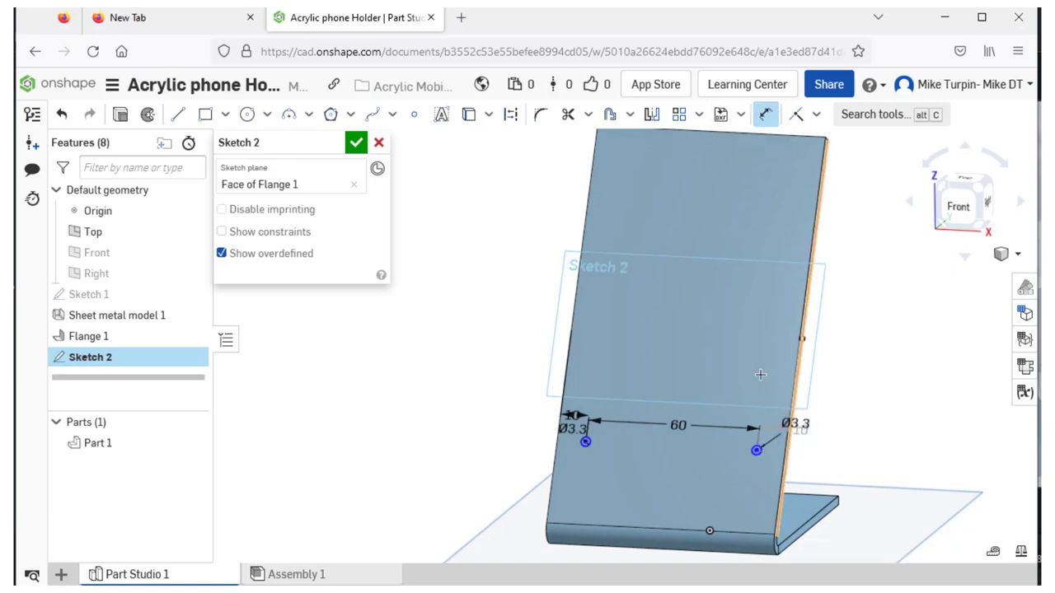
scroll(740, 456, "up", 1)
scroll(739, 456, "up", 2)
left_click(768, 445)
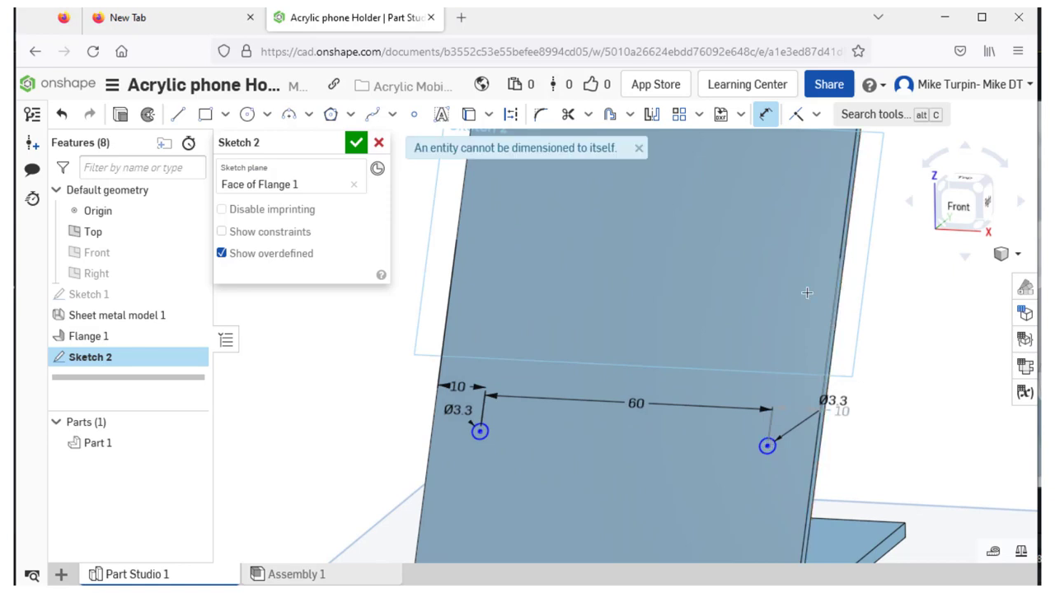
Step: Dimension the right circle's centre 110 mm from the flange's top edge, placing the dimension outside the flange's right edge
scroll(722, 283, "down", 1)
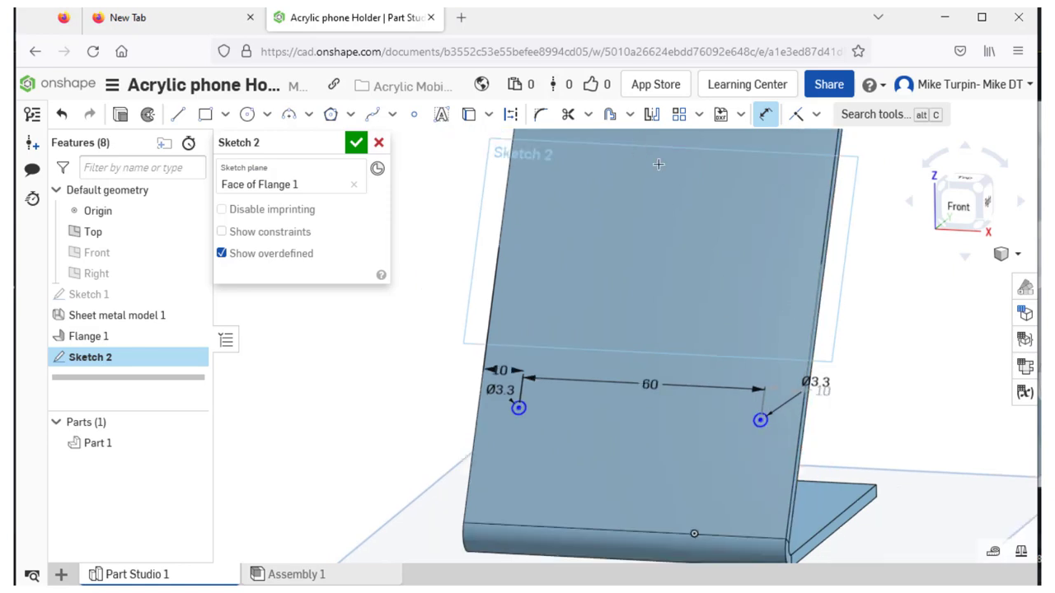
left_click(760, 419)
middle_click_drag(863, 331, 846, 501)
left_click(770, 142)
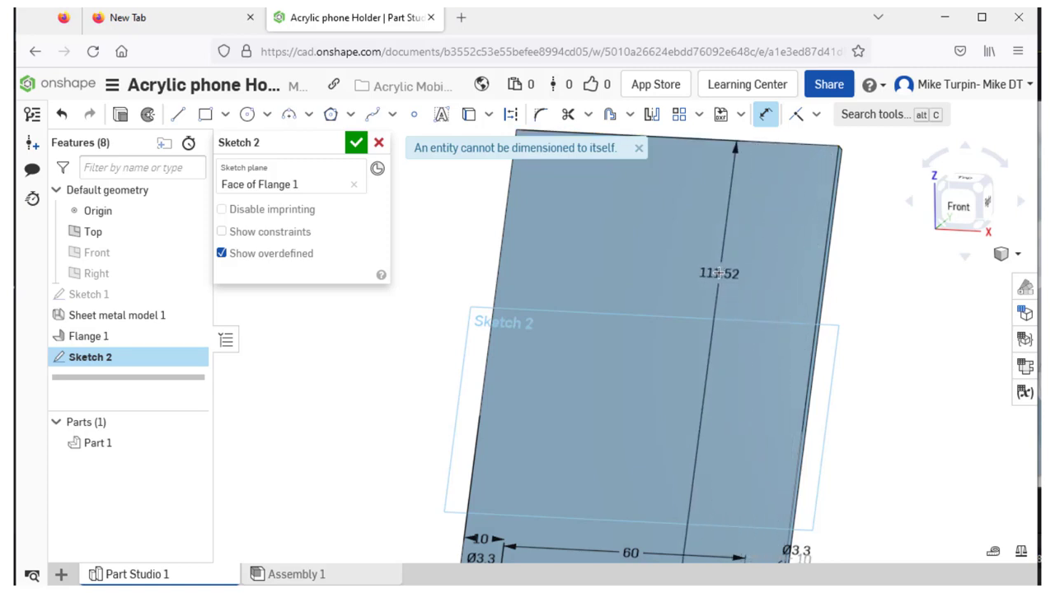
scroll(718, 274, "down", 3)
left_click_drag(719, 274, 811, 313)
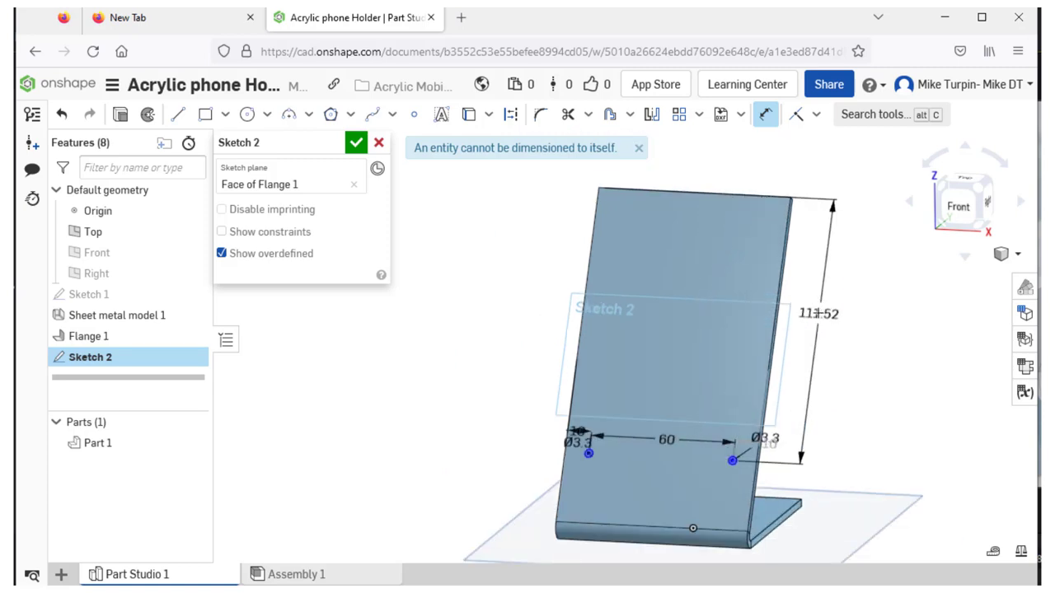
left_click(811, 313)
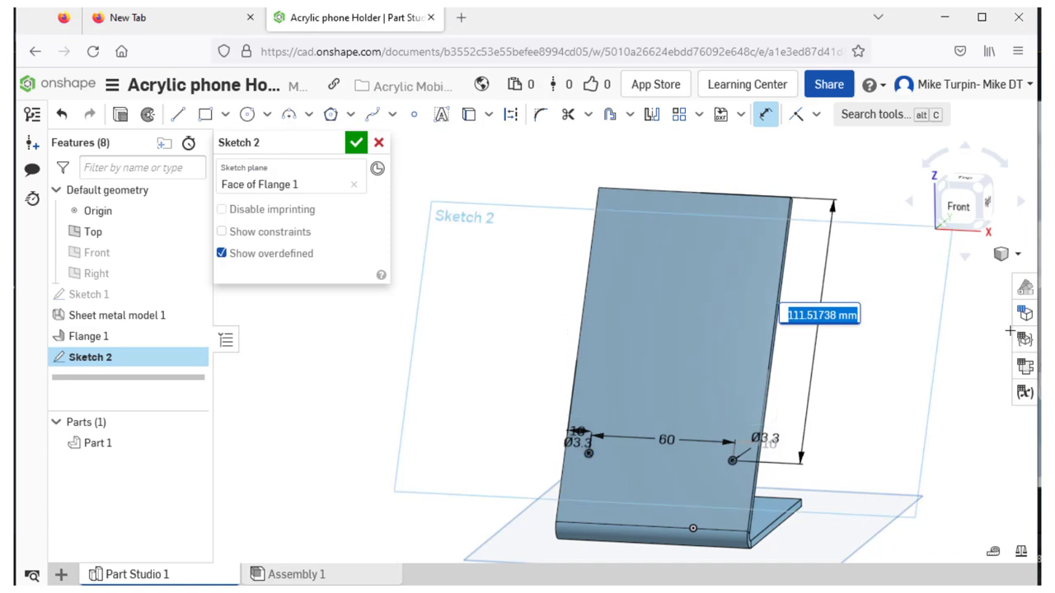
type("110")
key("Return")
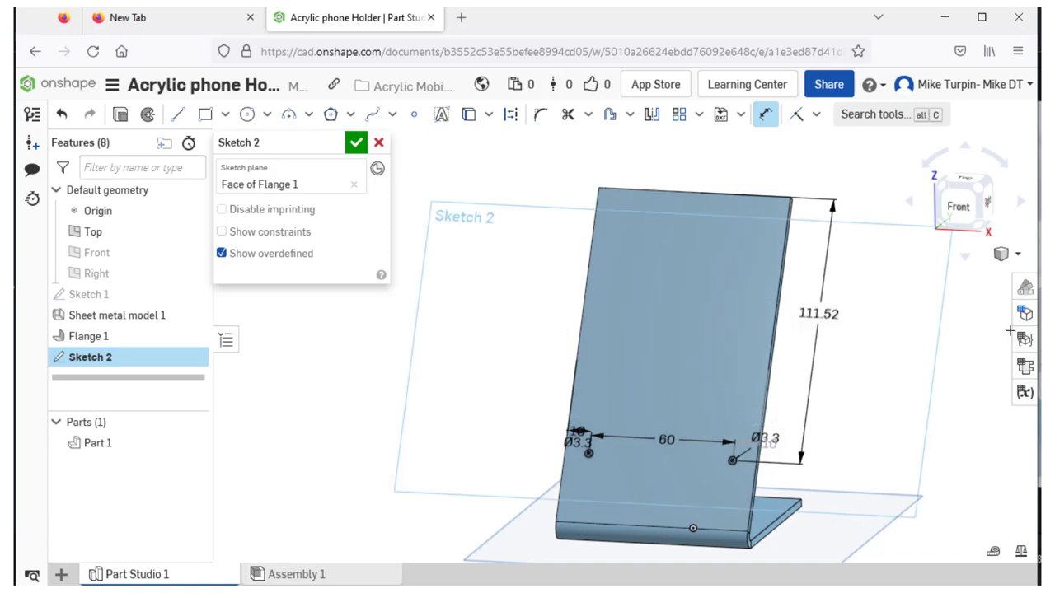
Step: Try distances of 50 mm and 130 mm between the flange's top edge and the right circle's centre
scroll(855, 410, "up", 2)
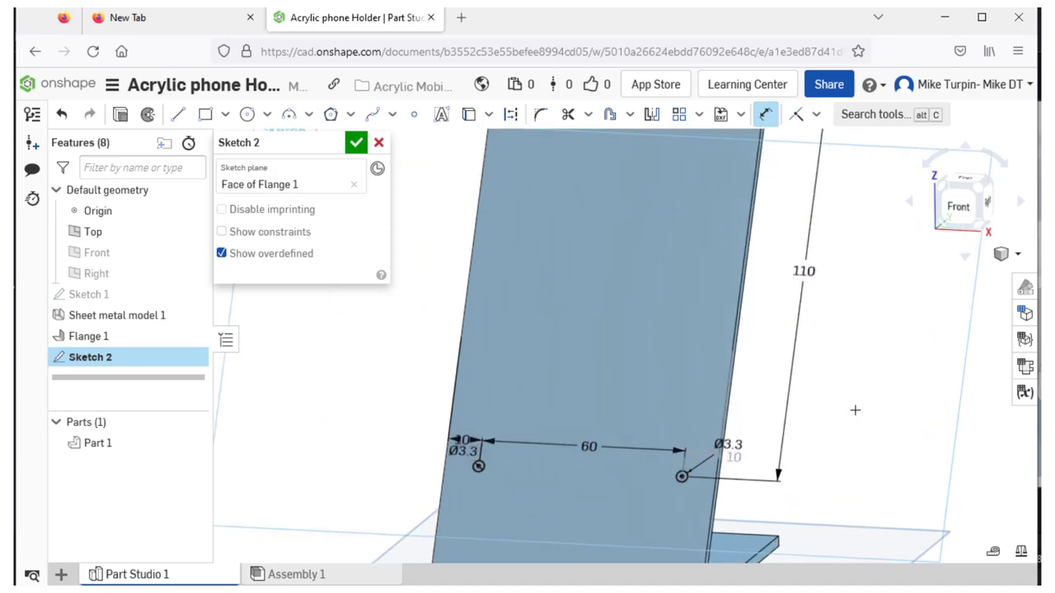
scroll(839, 408, "down", 2)
right_click_drag(943, 418, 965, 425)
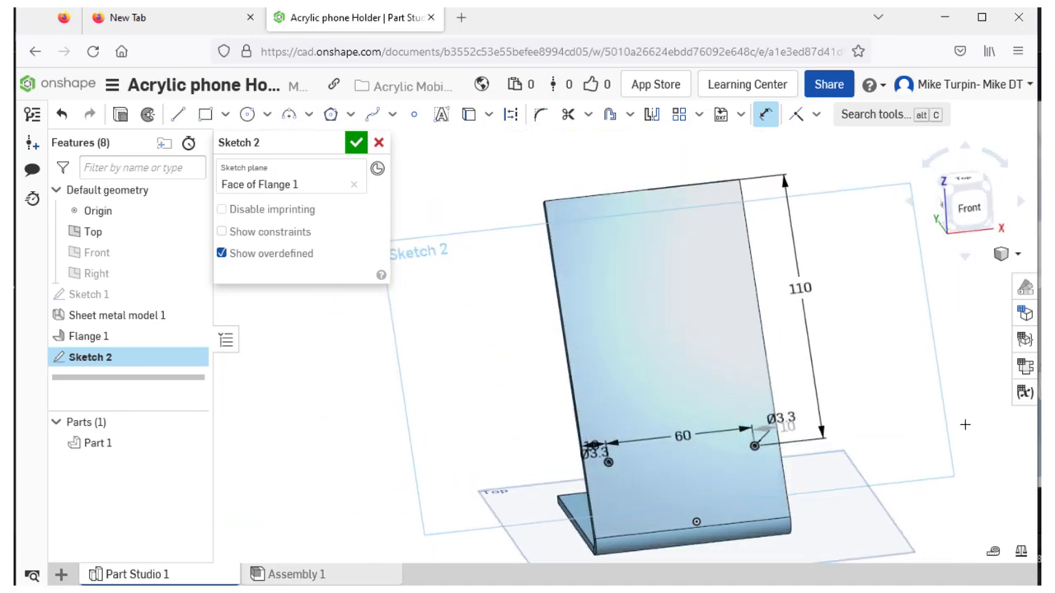
right_click_drag(715, 408, 760, 386)
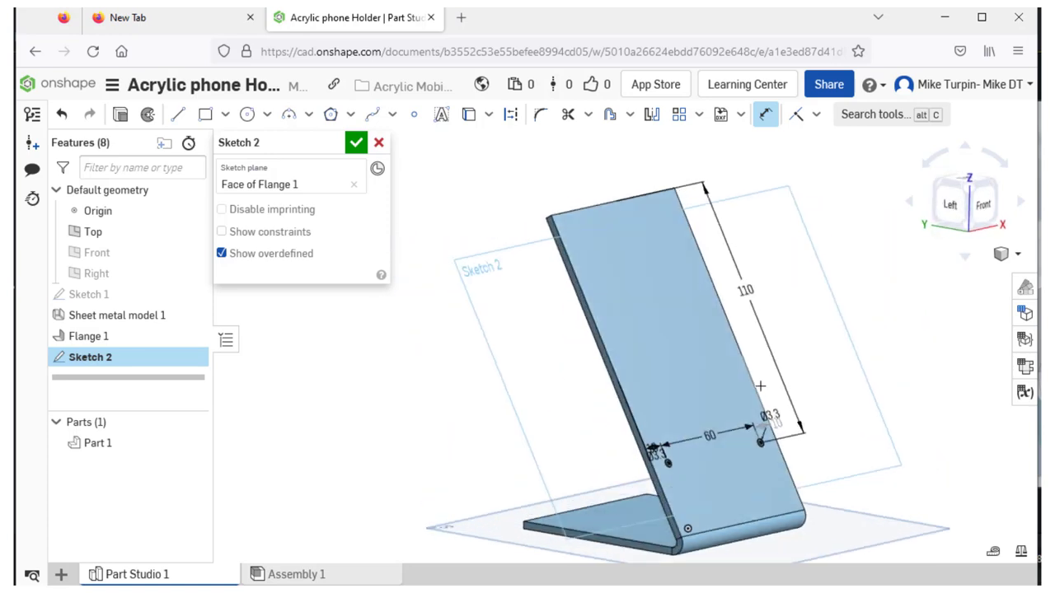
double_click(745, 290)
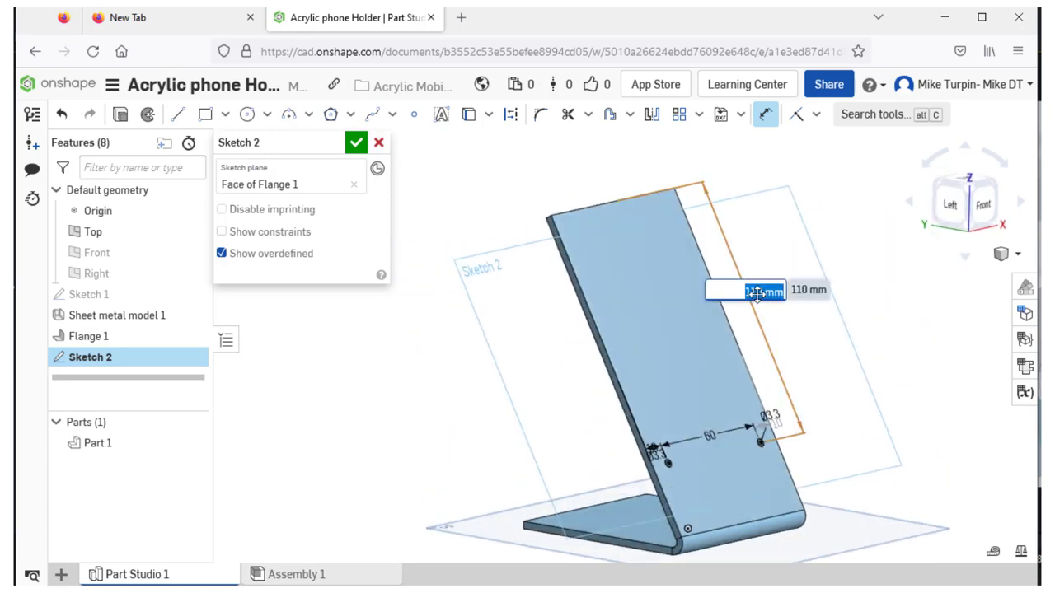
type("50")
key("Return")
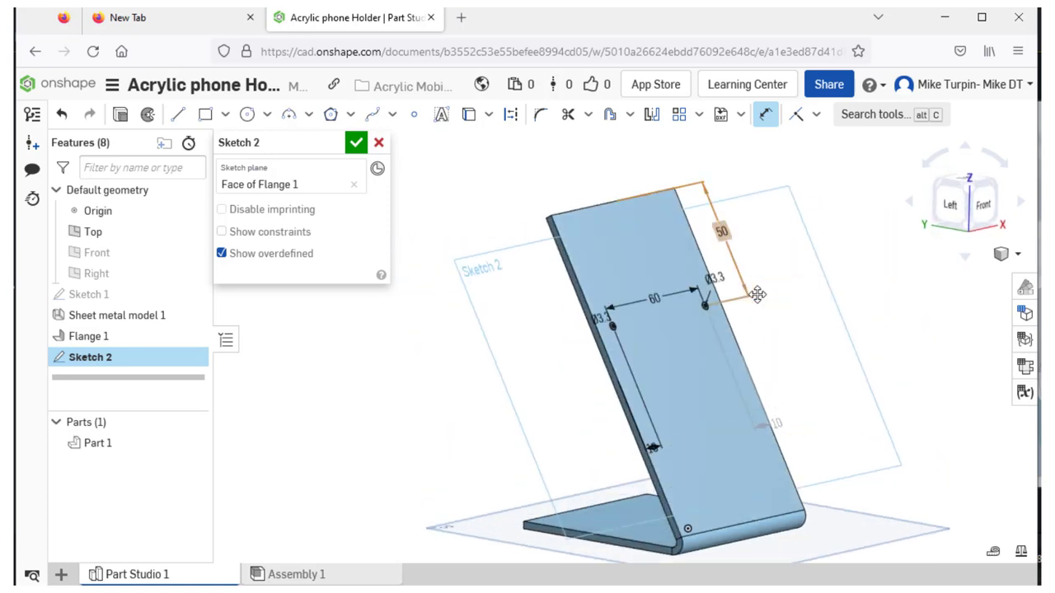
double_click(722, 232)
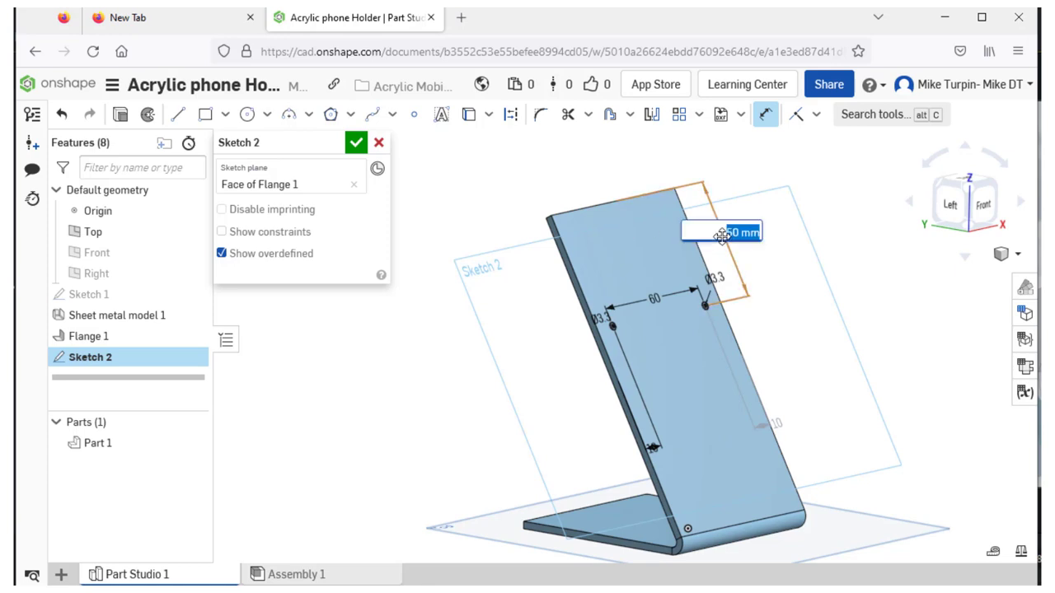
type("130")
key("Return")
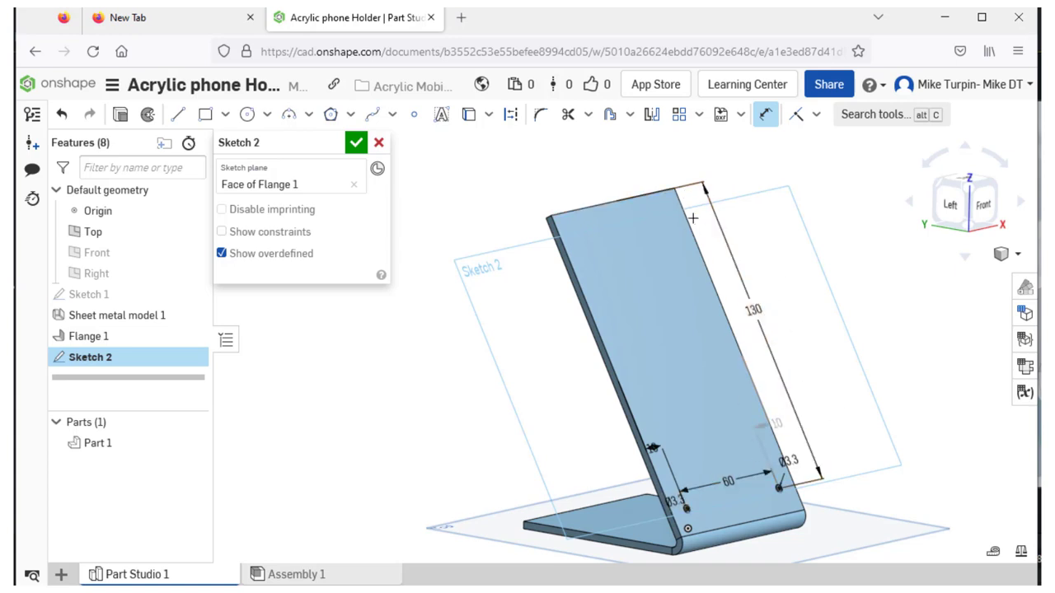
Step: Set the distance from the flange's top edge to the right circle's centre to 120 mm and finish the sketch
double_click(753, 310)
type("1")
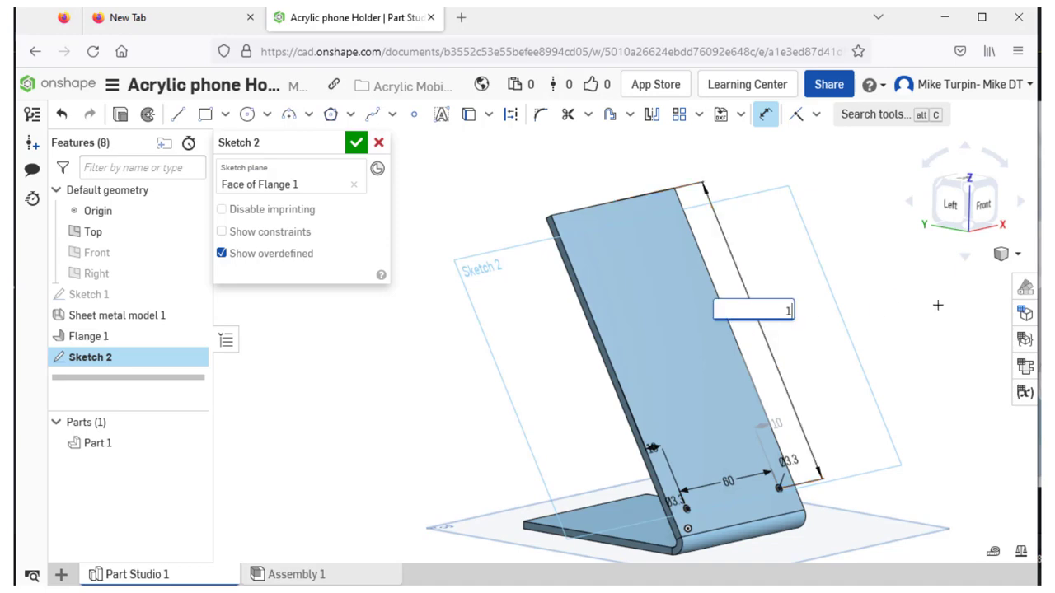
type("20")
key("Return")
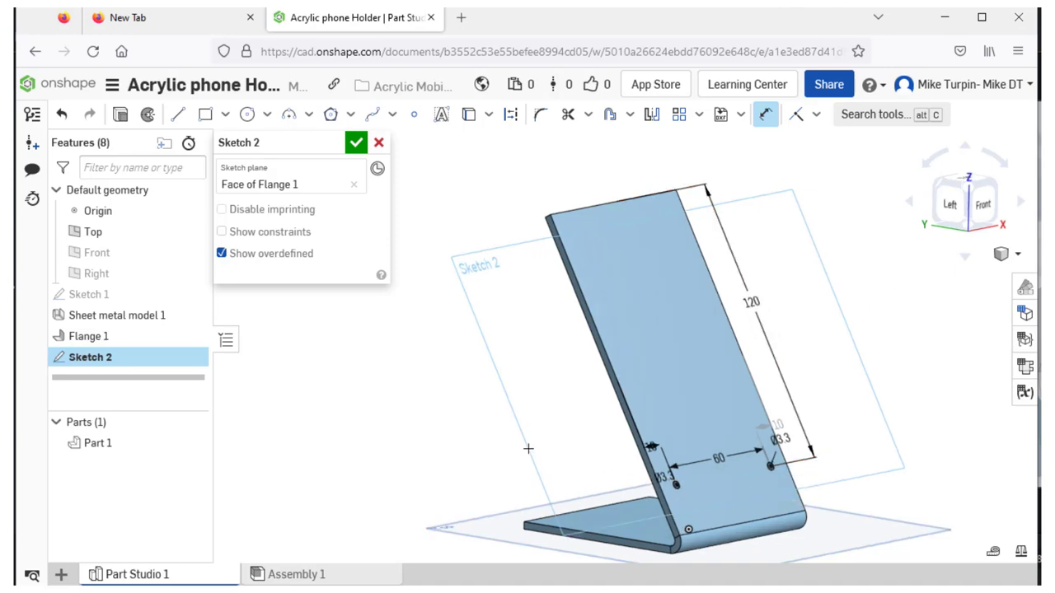
key("shift+3")
key("shift+1")
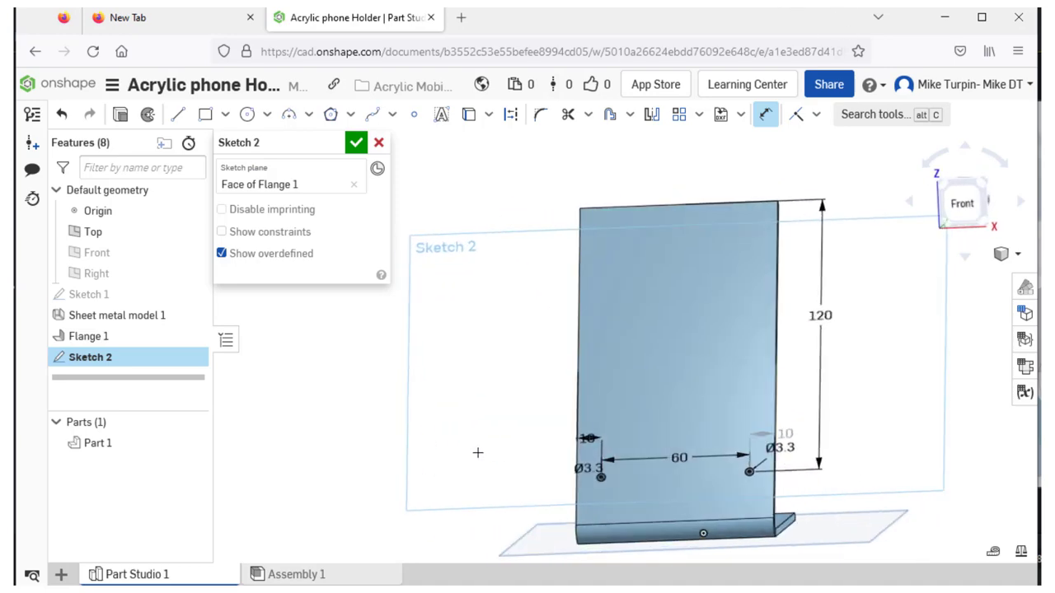
mouse_move(478, 452)
right_mouse_down()
mouse_move(479, 464)
mouse_move(468, 462)
right_mouse_up()
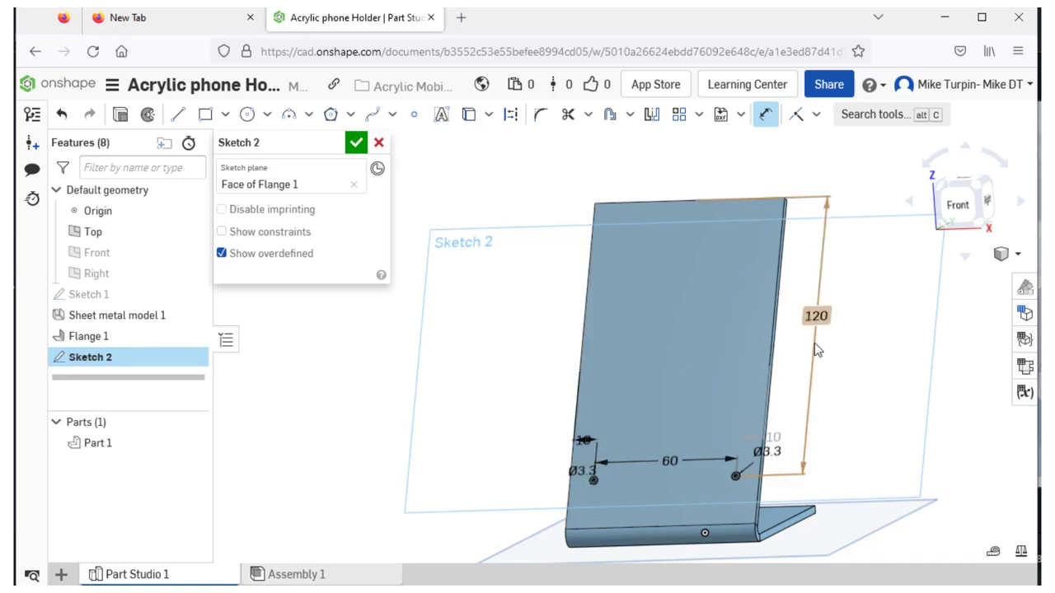
left_click(354, 146)
Step: Cut both 3.3 mm circles through the back flange with a 25 mm blind Remove extrude
mouse_move(397, 310)
right_mouse_down()
mouse_move(453, 300)
mouse_move(396, 304)
mouse_move(401, 337)
right_mouse_up()
scroll(727, 487, "up", 3)
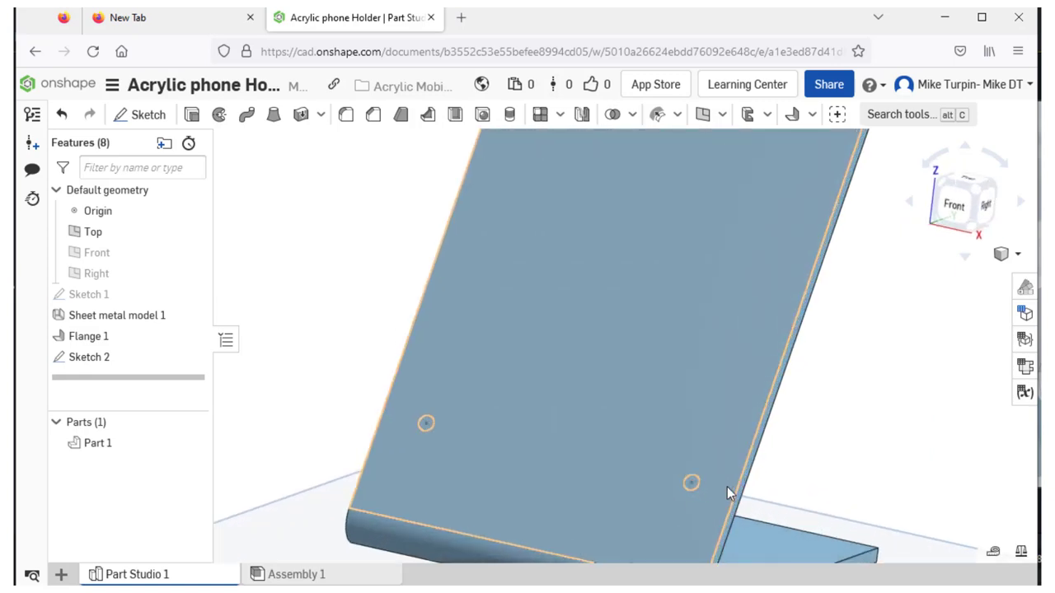
scroll(906, 478, "down", 1)
scroll(576, 413, "up", 3)
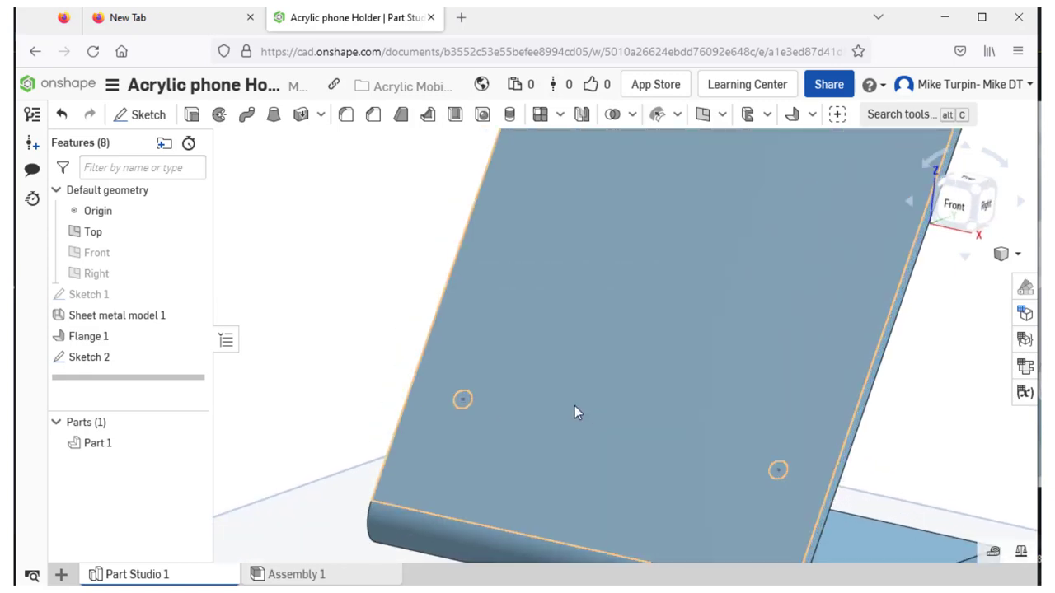
scroll(574, 412, "down", 1)
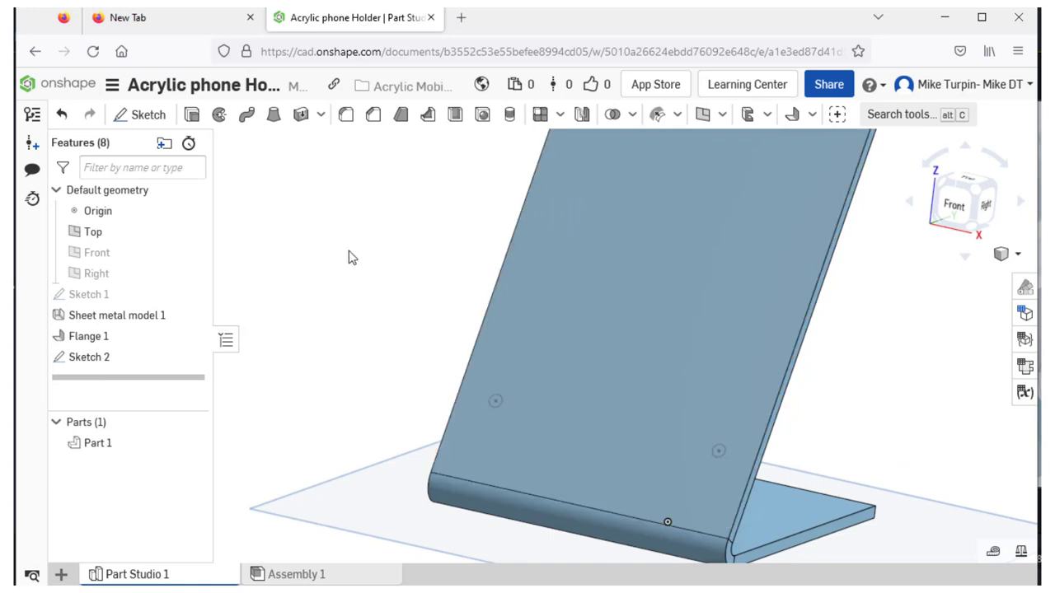
left_click(192, 117)
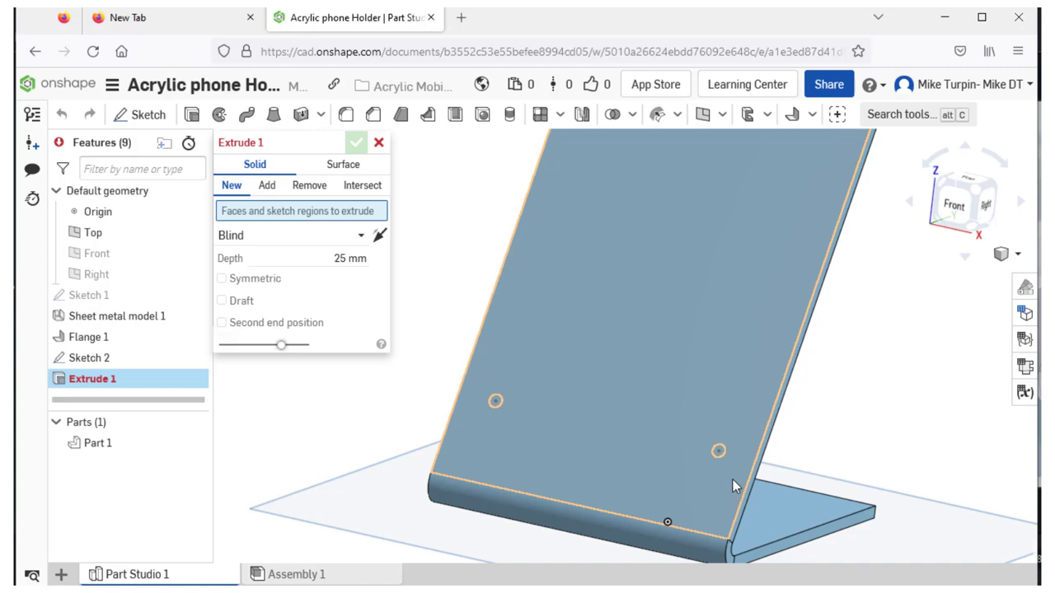
left_click(720, 448)
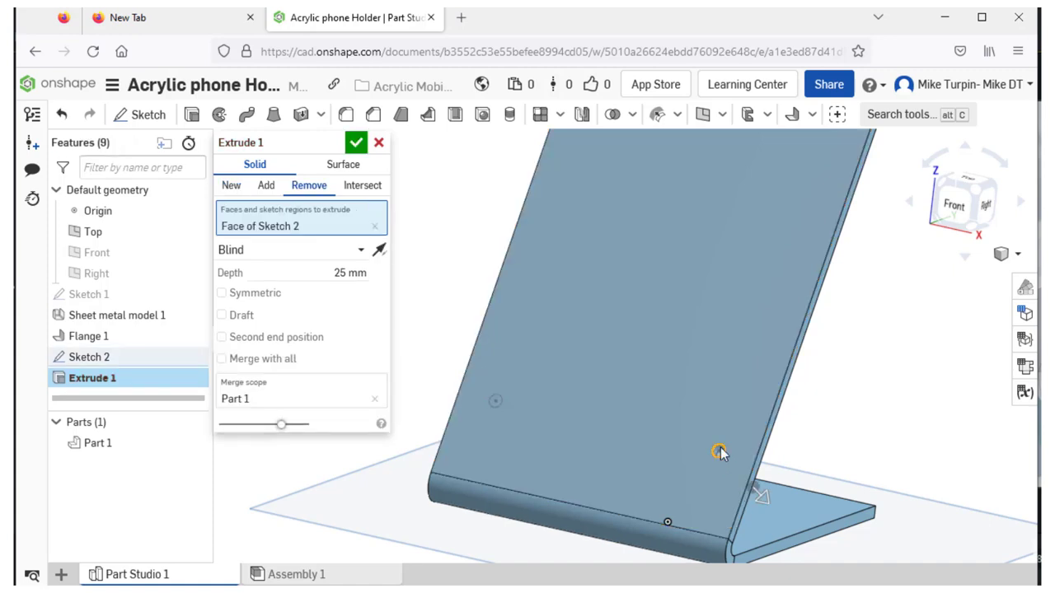
left_click(493, 403)
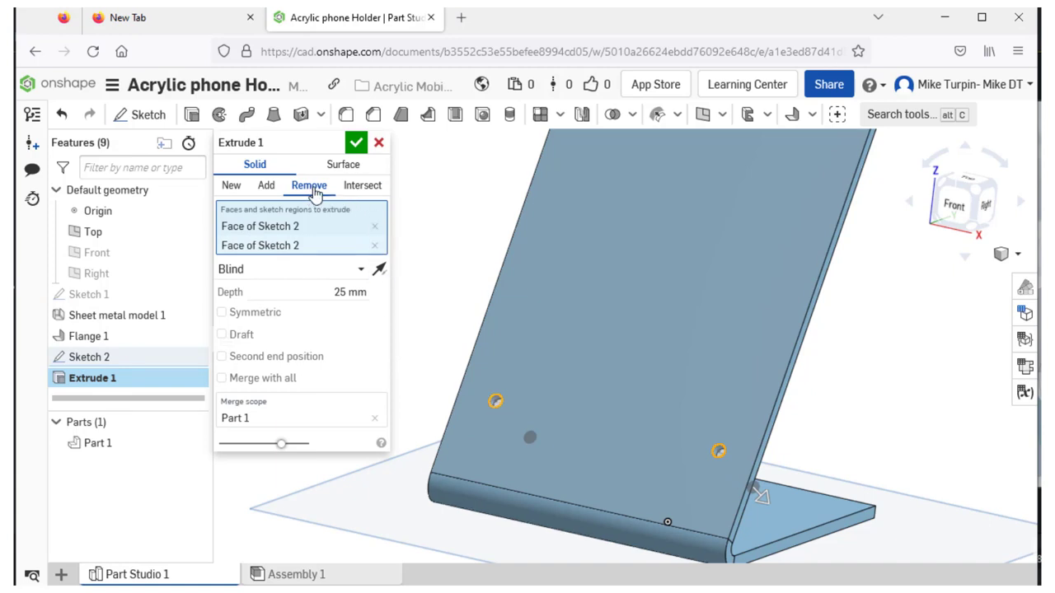
left_click(268, 188)
left_click(233, 190)
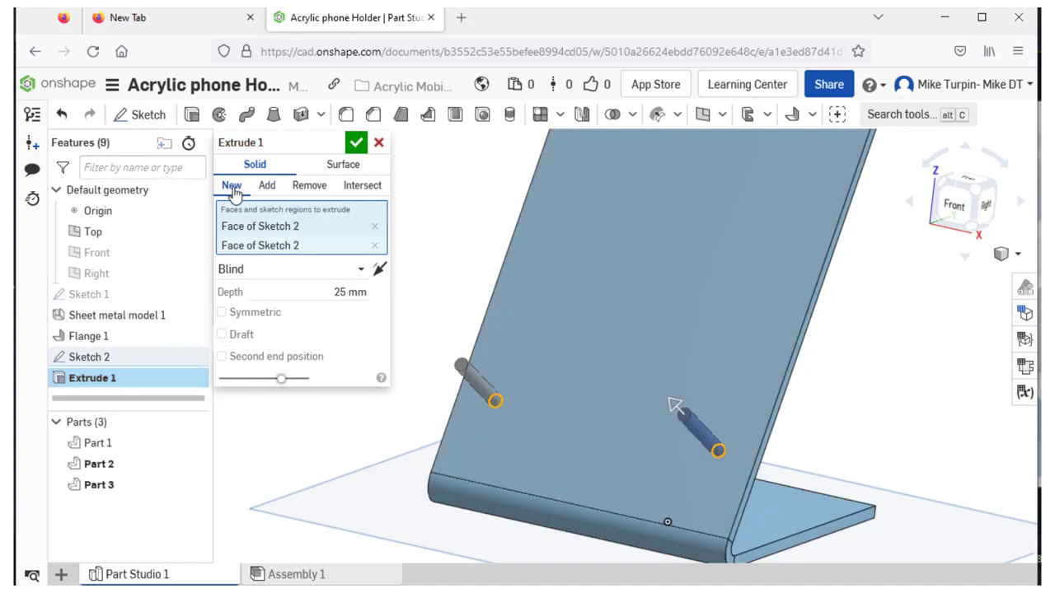
right_click_drag(487, 330, 419, 307)
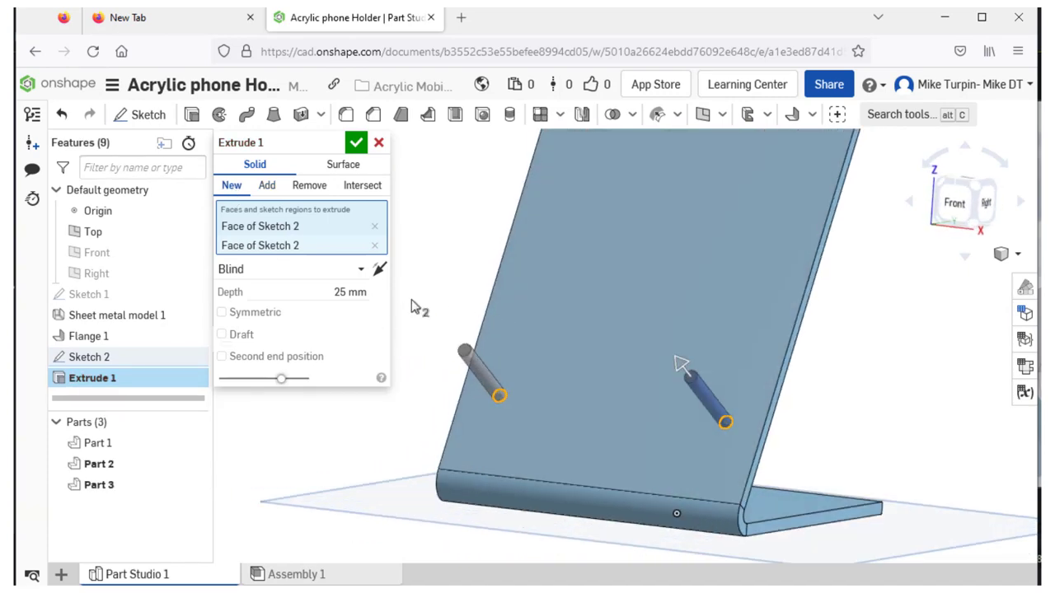
left_click(309, 188)
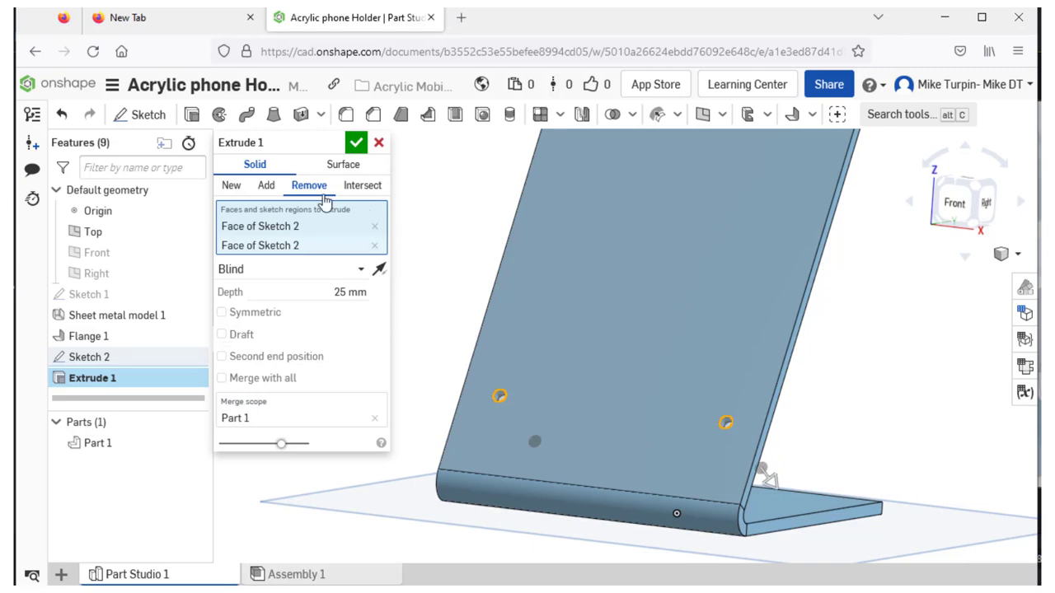
left_click(354, 145)
Step: Check the two holes in the sheet metal flat view, examine the unfolded part as a whole and close the view
right_click_drag(341, 334, 719, 419)
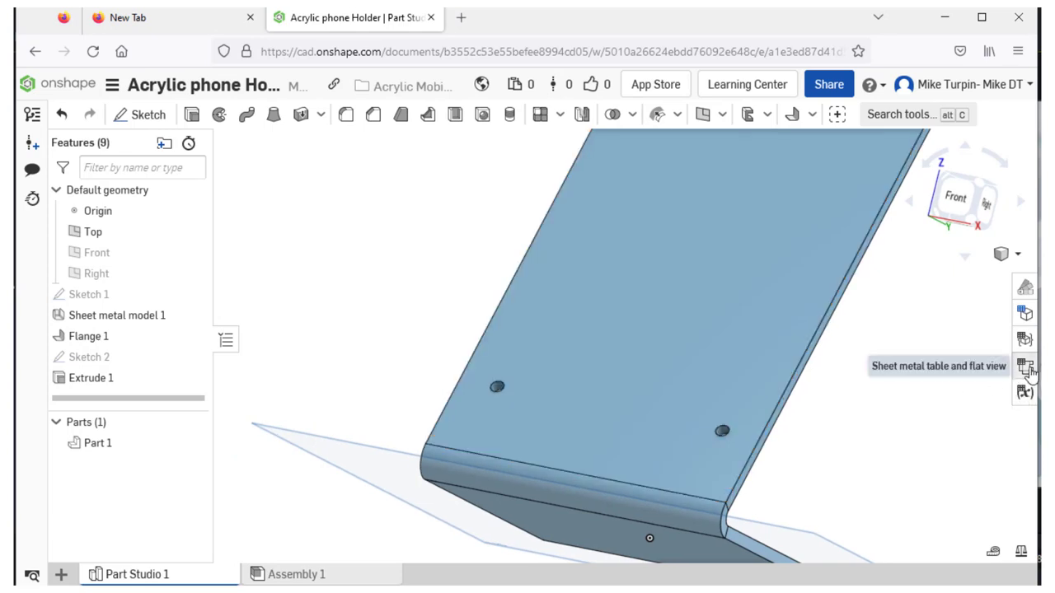
left_click(1026, 369)
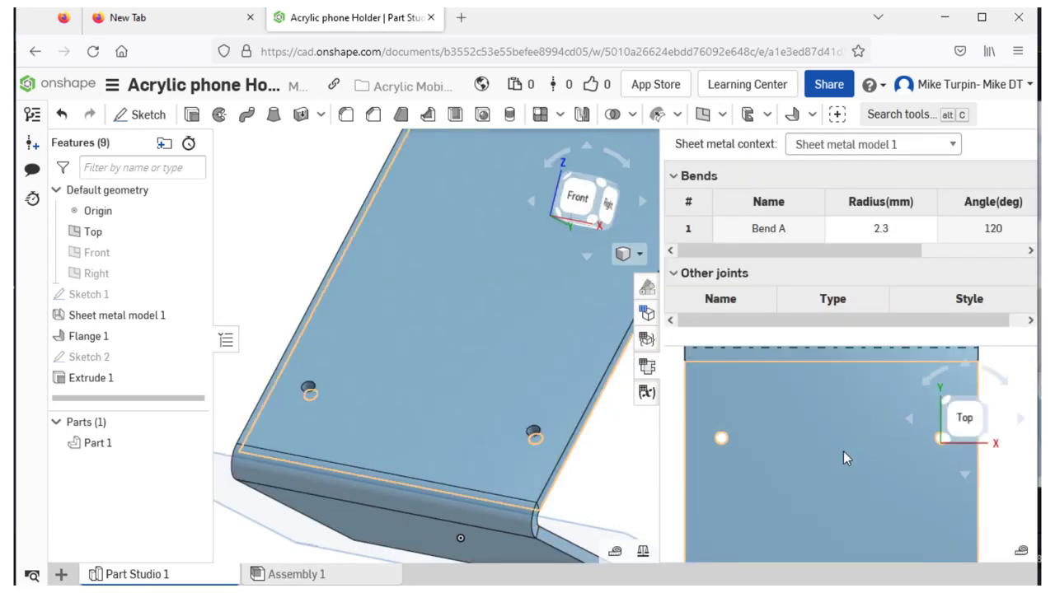
scroll(782, 419, "down", 5)
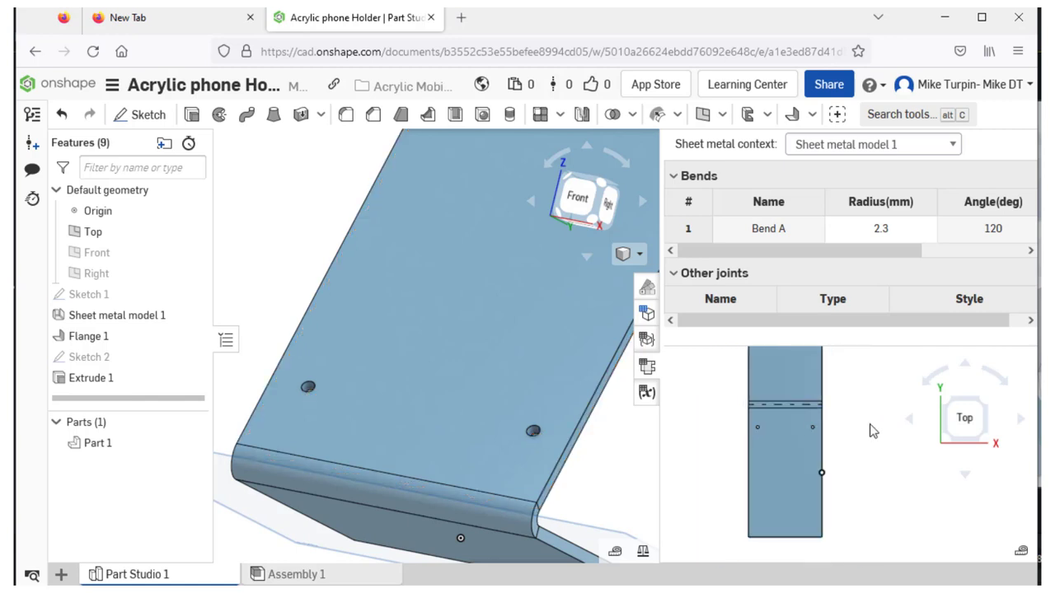
scroll(614, 468, "down", 2)
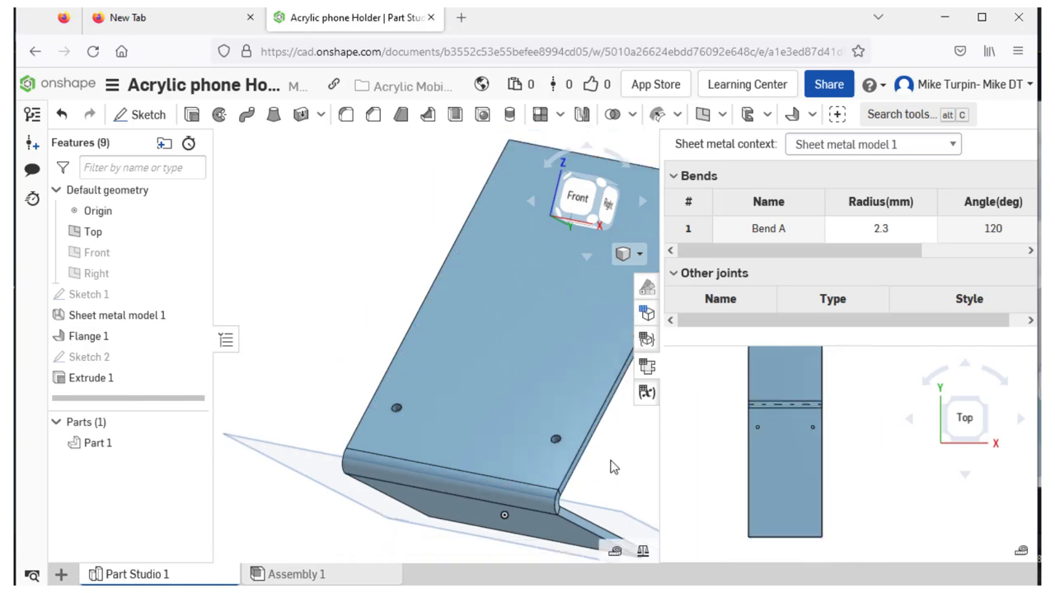
left_click(646, 366)
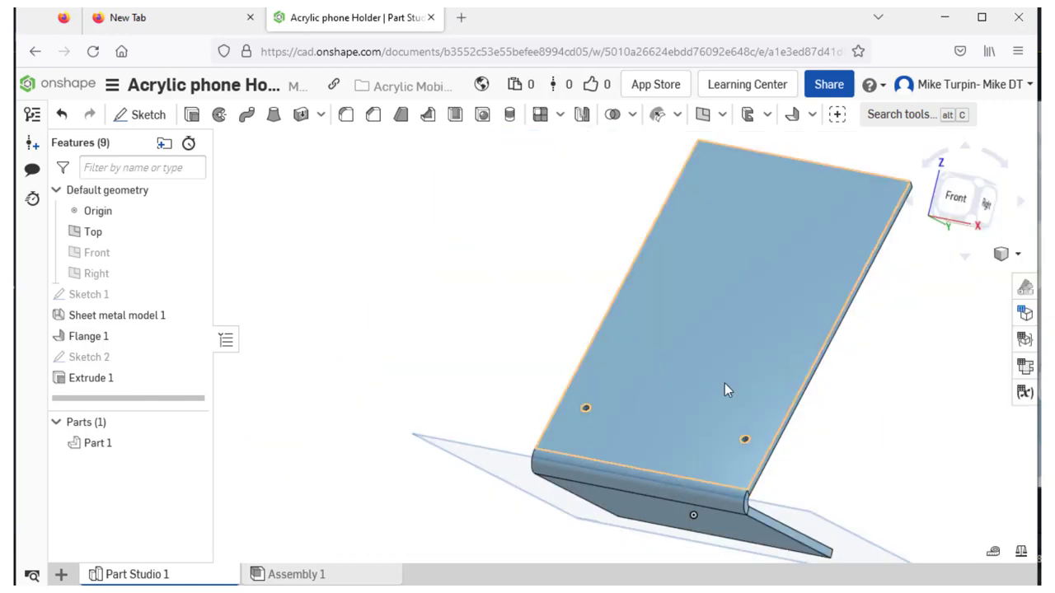
Step: Show the Right plane and start a new sketch on it, viewed normal to the plane
right_click_drag(725, 390, 509, 385)
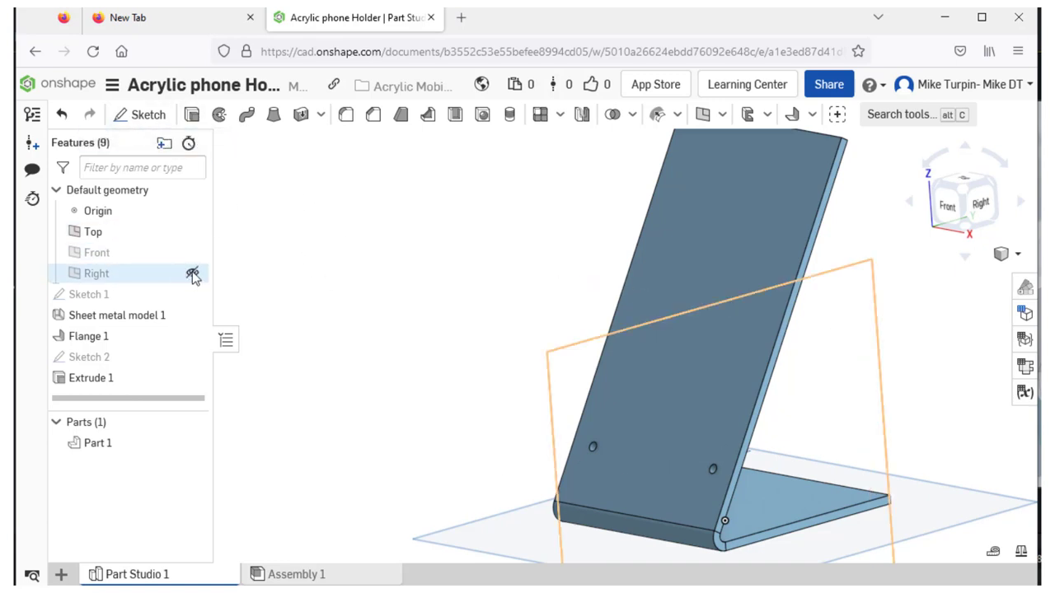
left_click(191, 274)
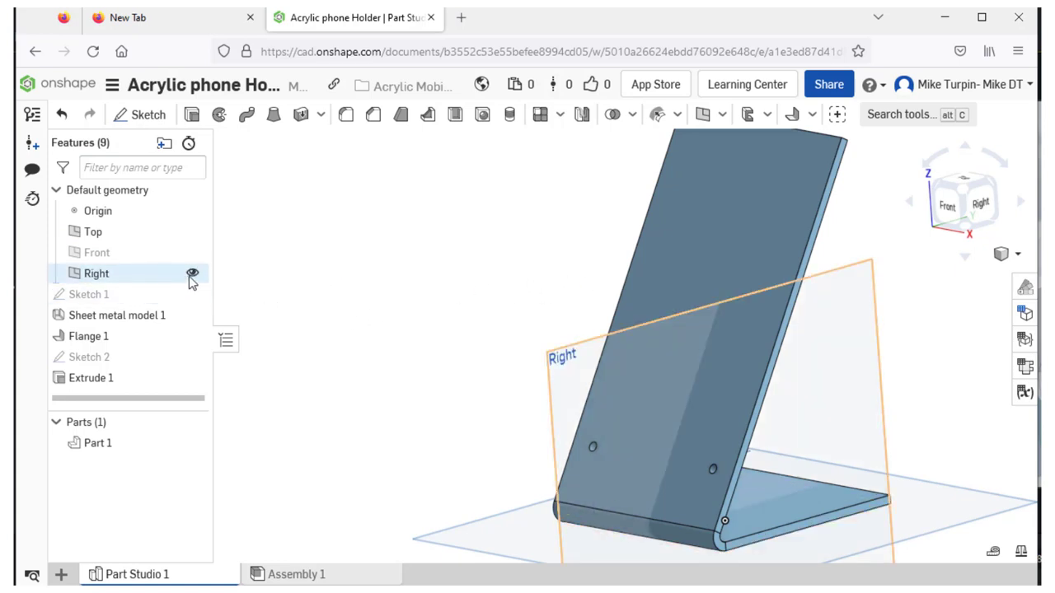
left_click(191, 273)
left_click(192, 273)
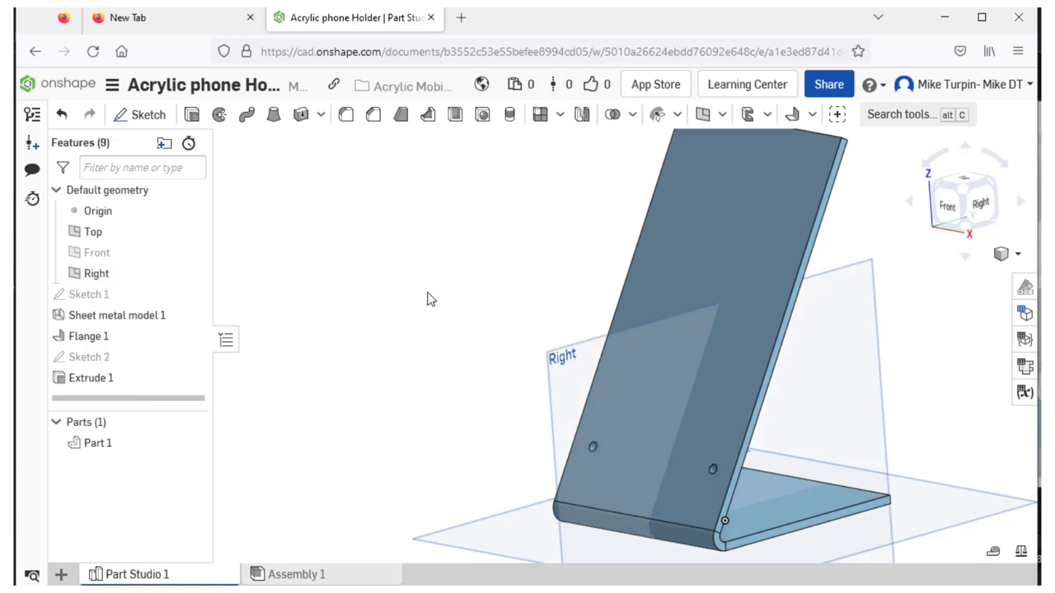
scroll(454, 288, "down", 2)
right_click_drag(456, 288, 209, 277)
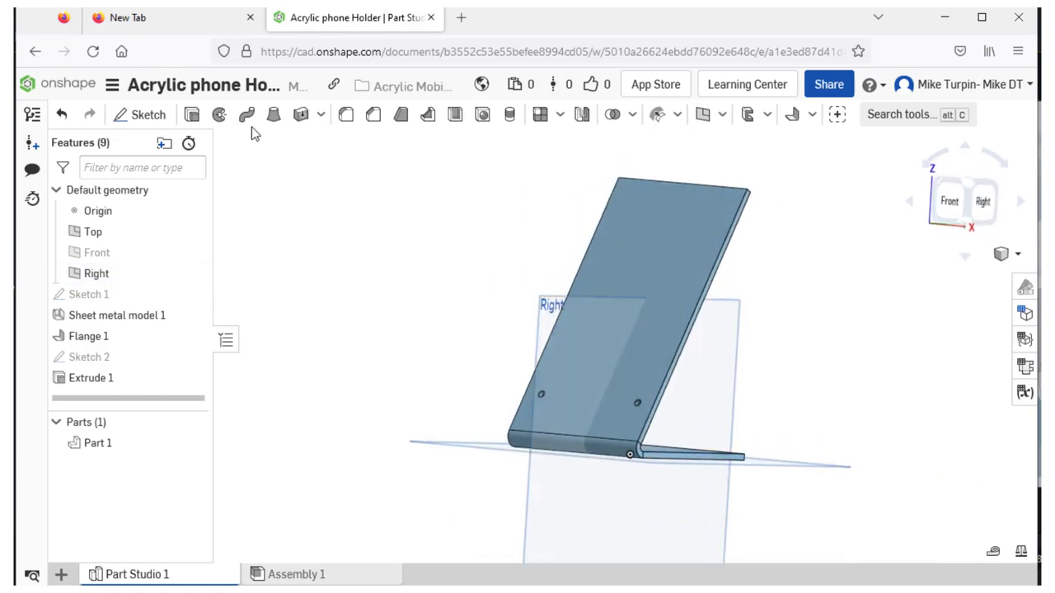
left_click(142, 119)
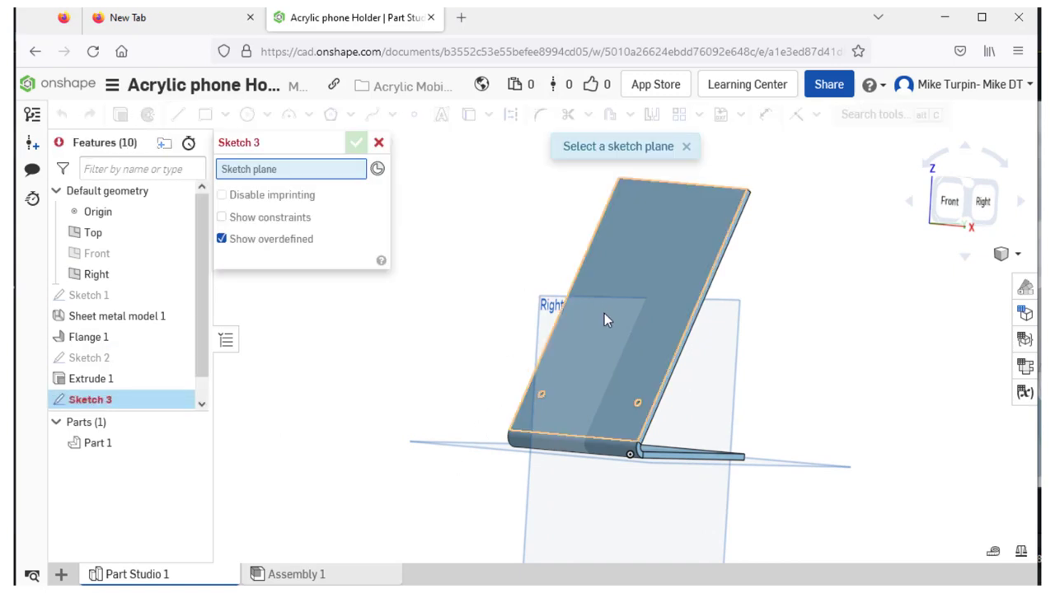
left_click(541, 332)
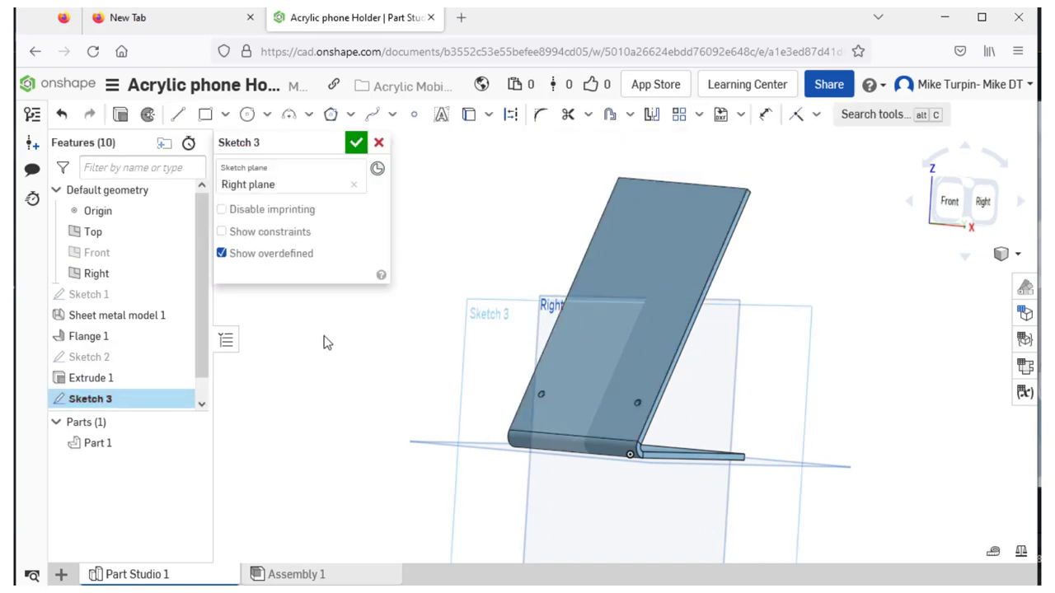
key("n")
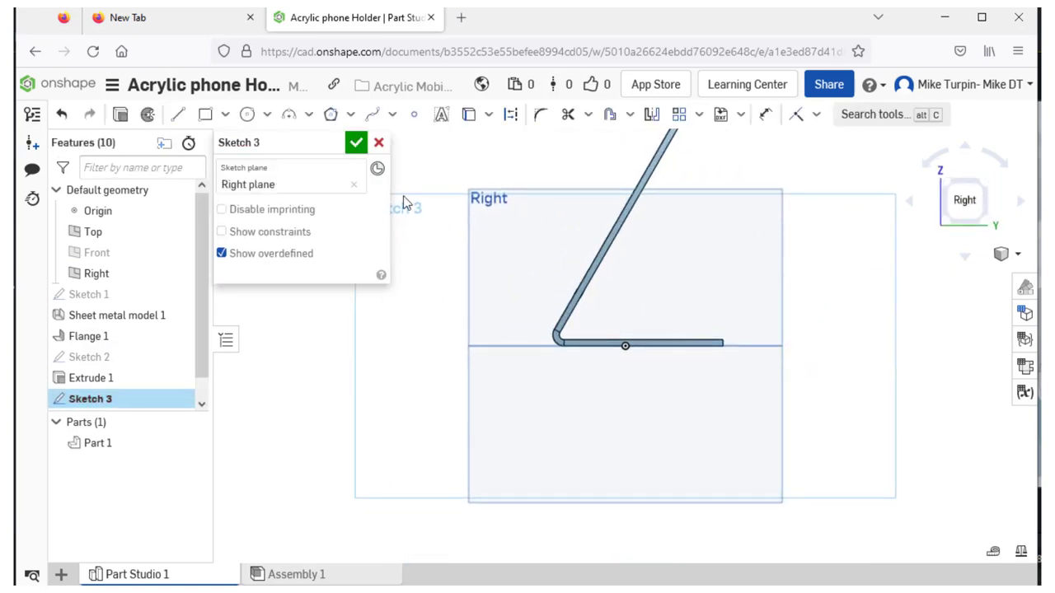
Step: Sketch an open-topped U profile of three lines, each about 10.8 mm long, in front of the back flange
scroll(519, 227, "up", 5)
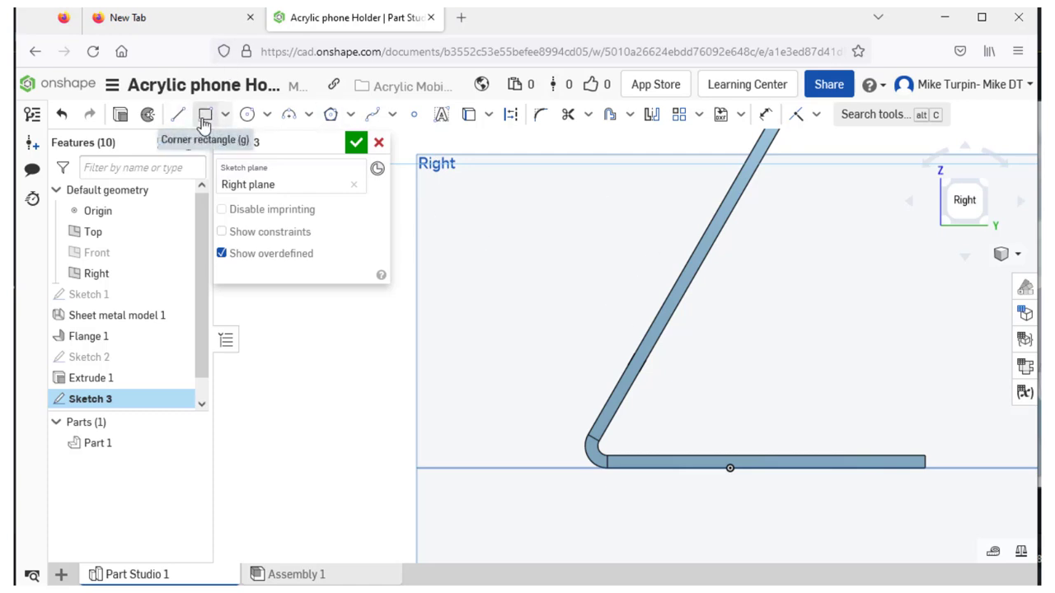
left_click(178, 117)
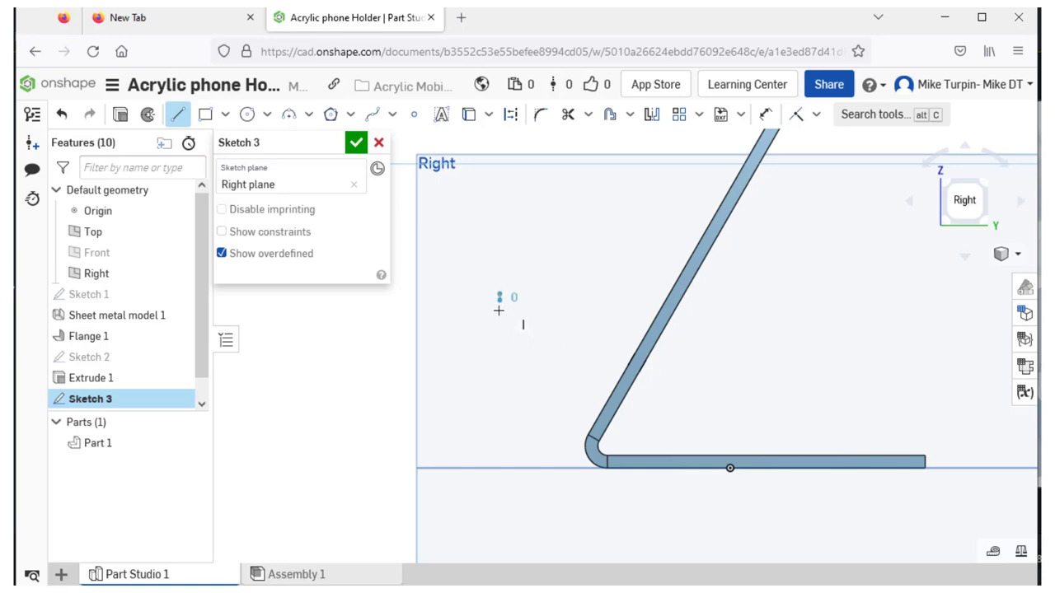
left_click(499, 338)
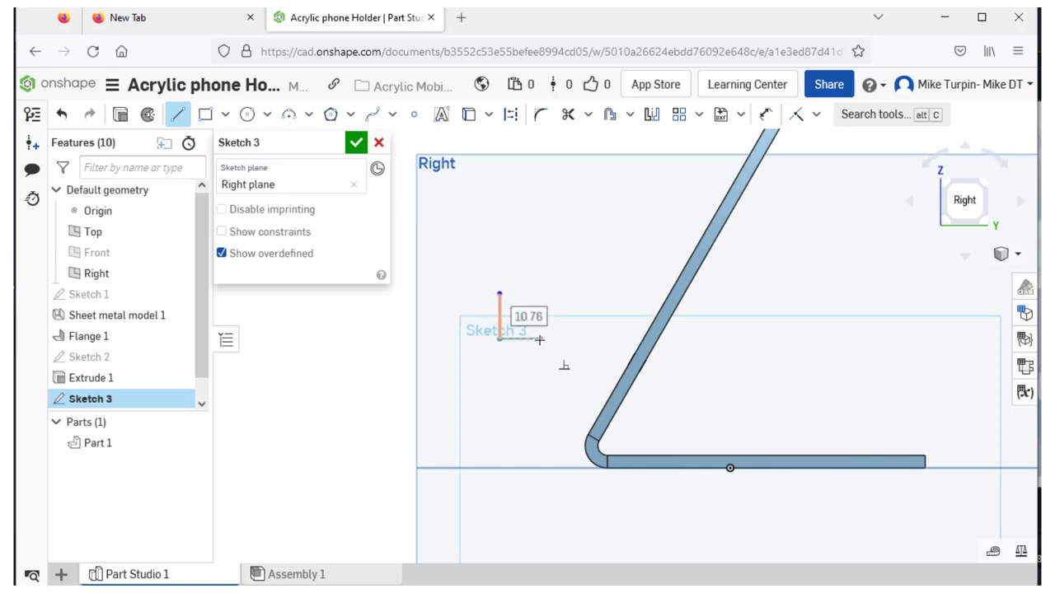
left_click(544, 339)
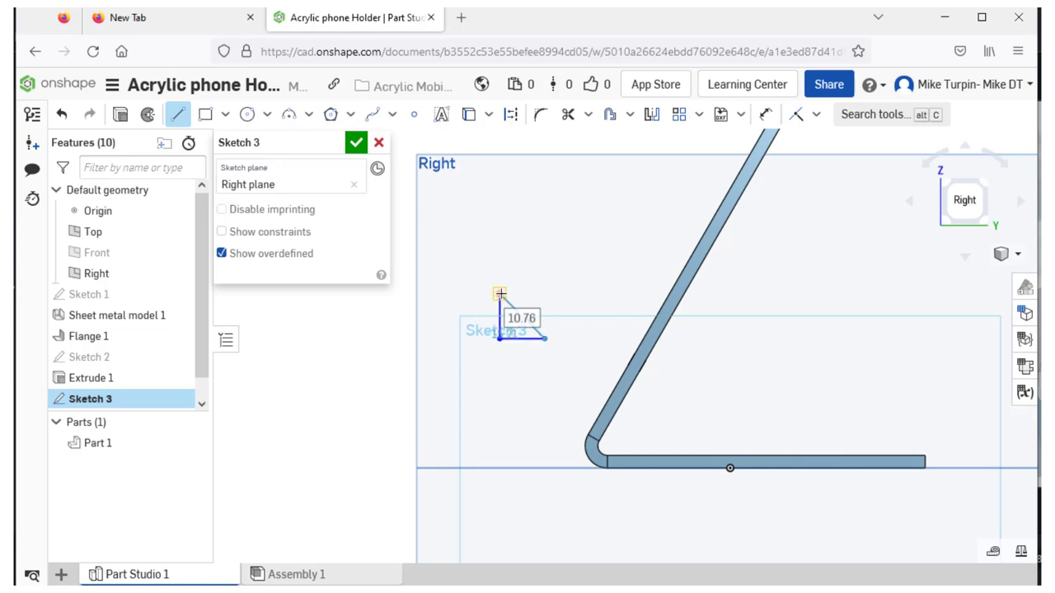
left_click(544, 293)
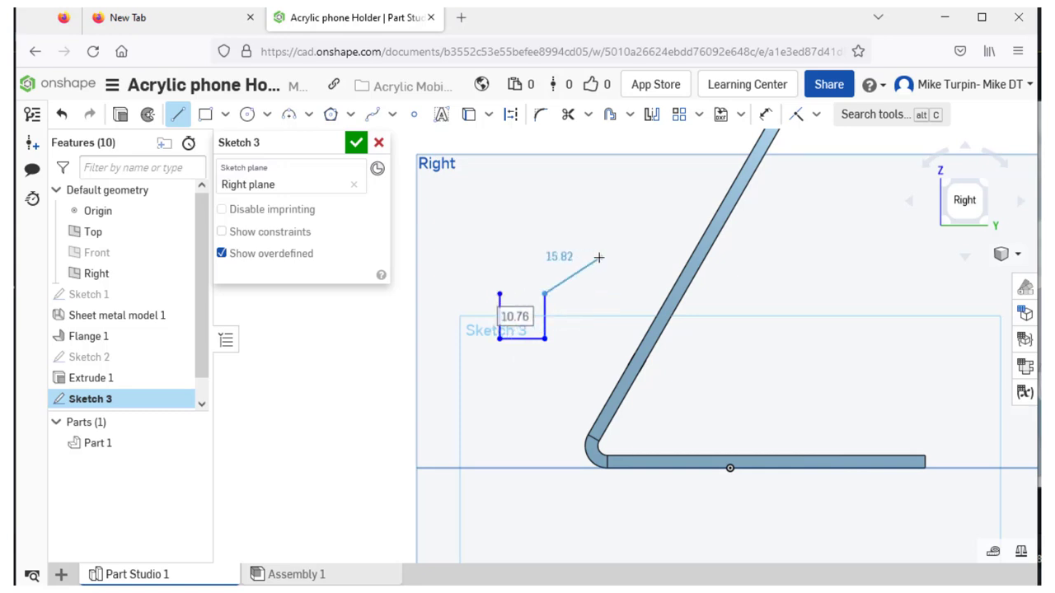
right_click(595, 258)
left_click(630, 269)
Step: Dimension the U profile's horizontal base line and set its length to 16 mm
scroll(498, 297, "up", 3)
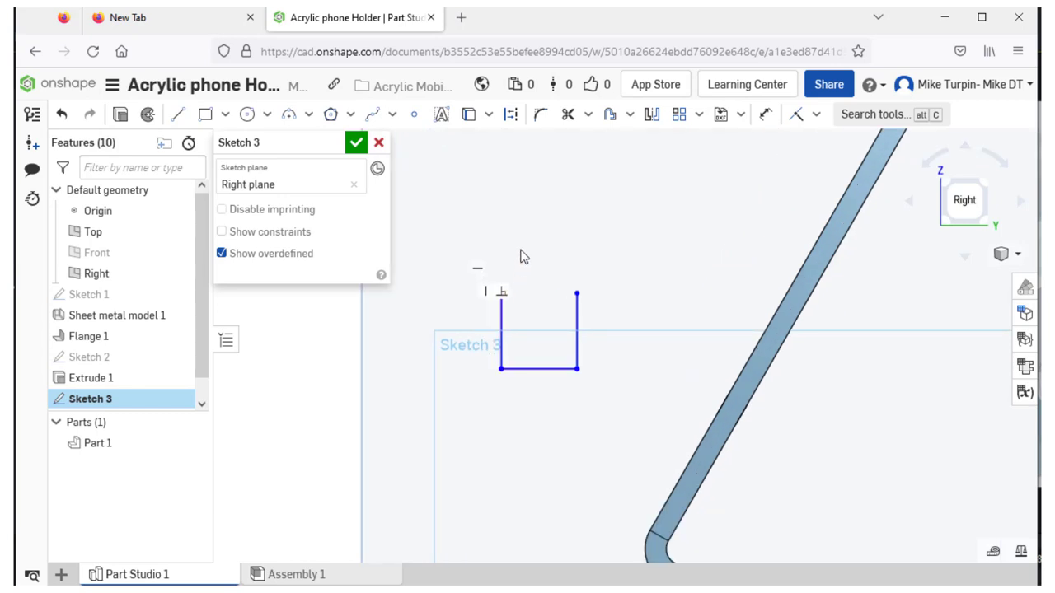
scroll(532, 220, "down", 2)
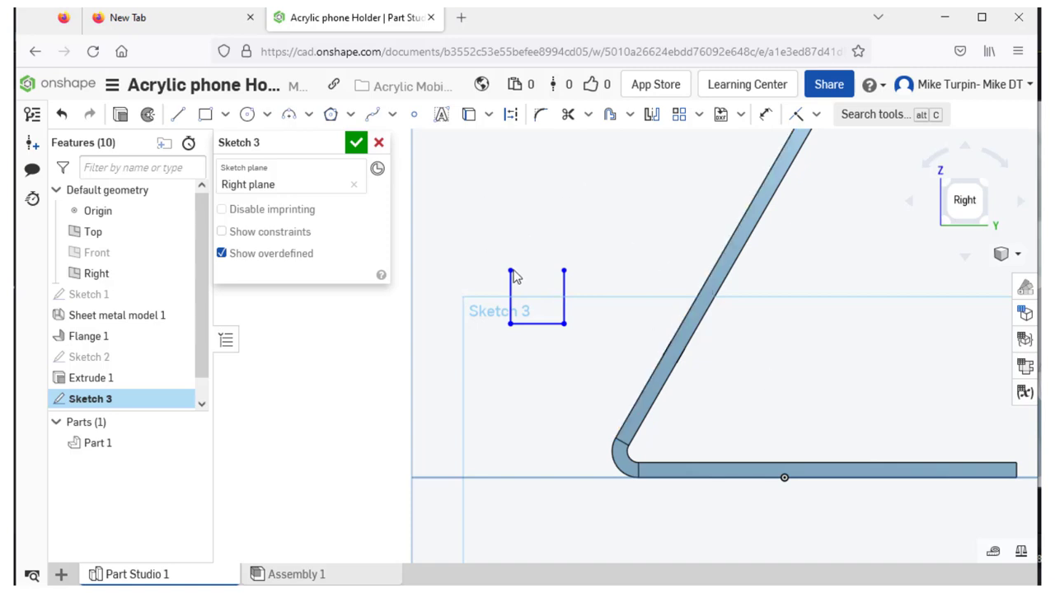
left_click(766, 114)
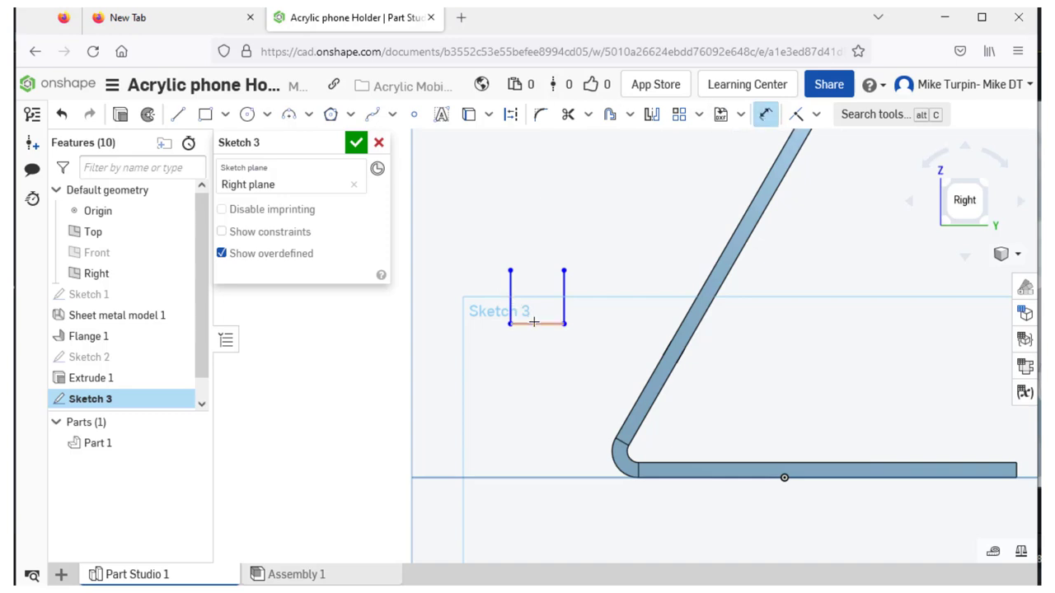
left_click(536, 322)
left_click(539, 312)
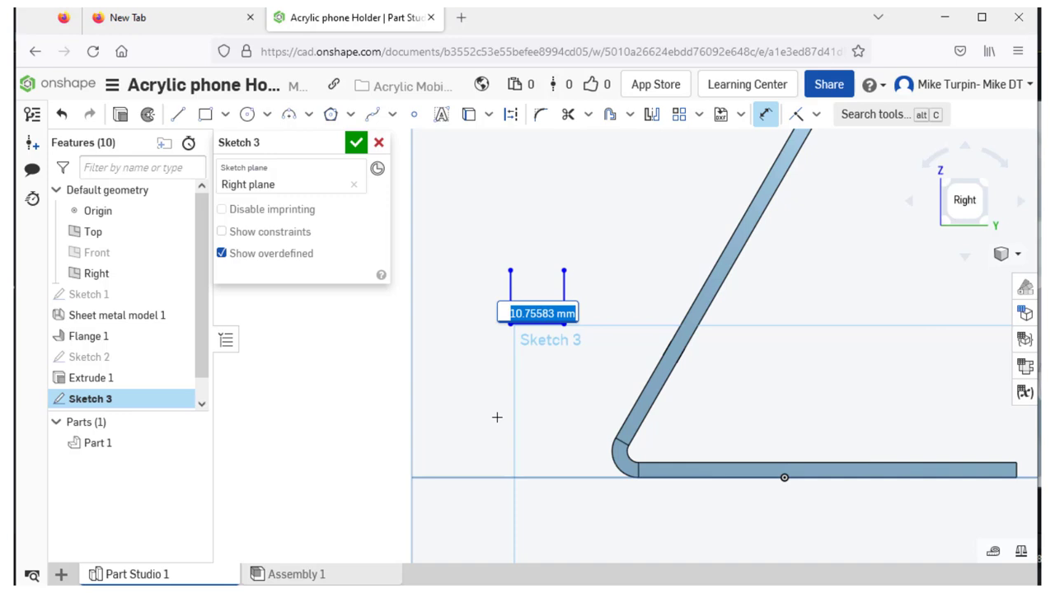
type("1")
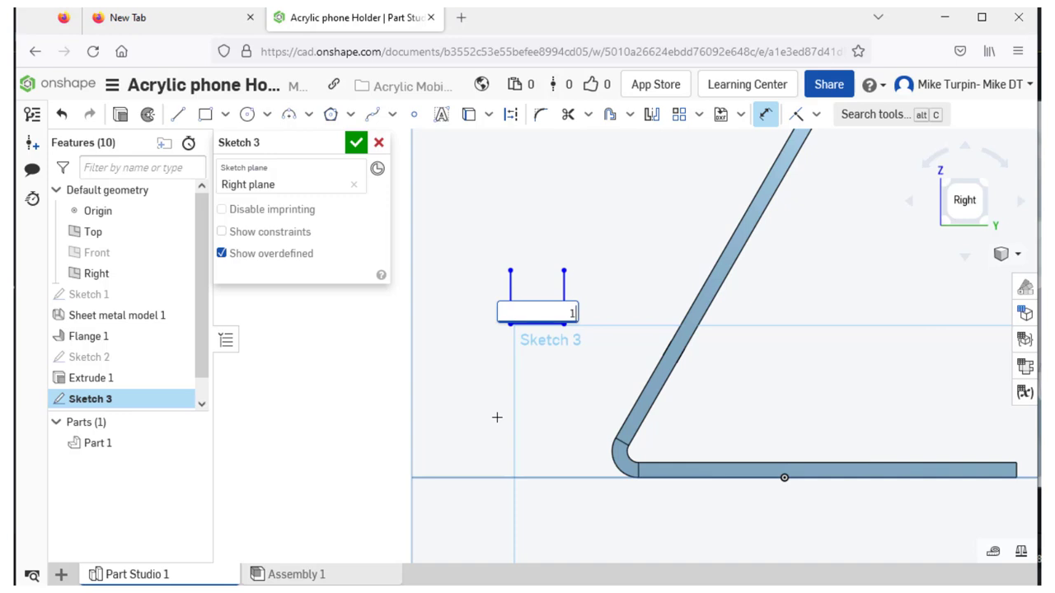
type("6")
key("Return")
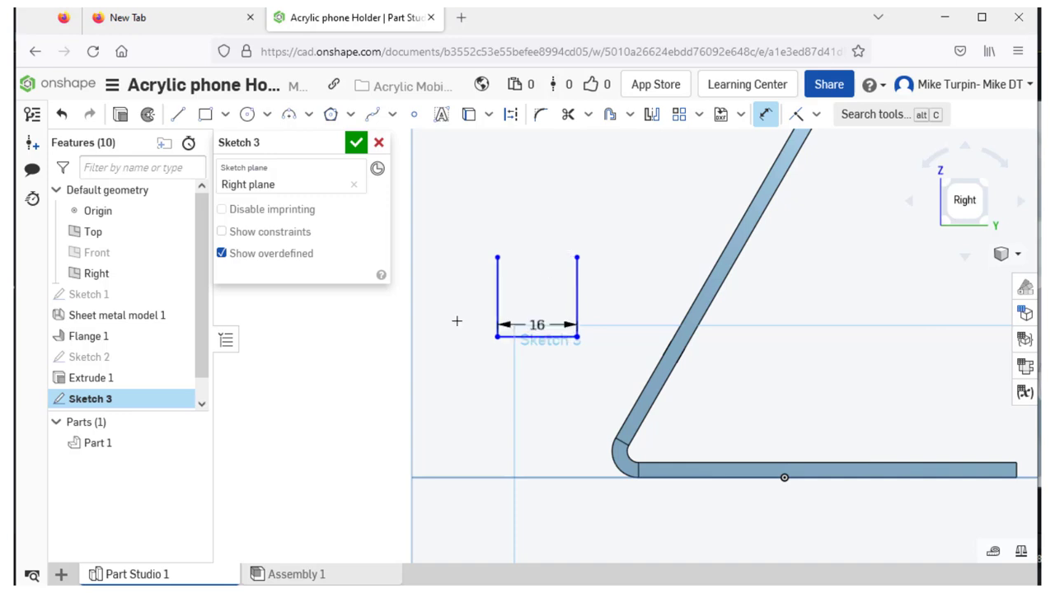
Step: Dimension the vertical line on the U profile's side farther from the back flange and set its length to 16 mm
left_click(497, 298)
left_click(482, 304)
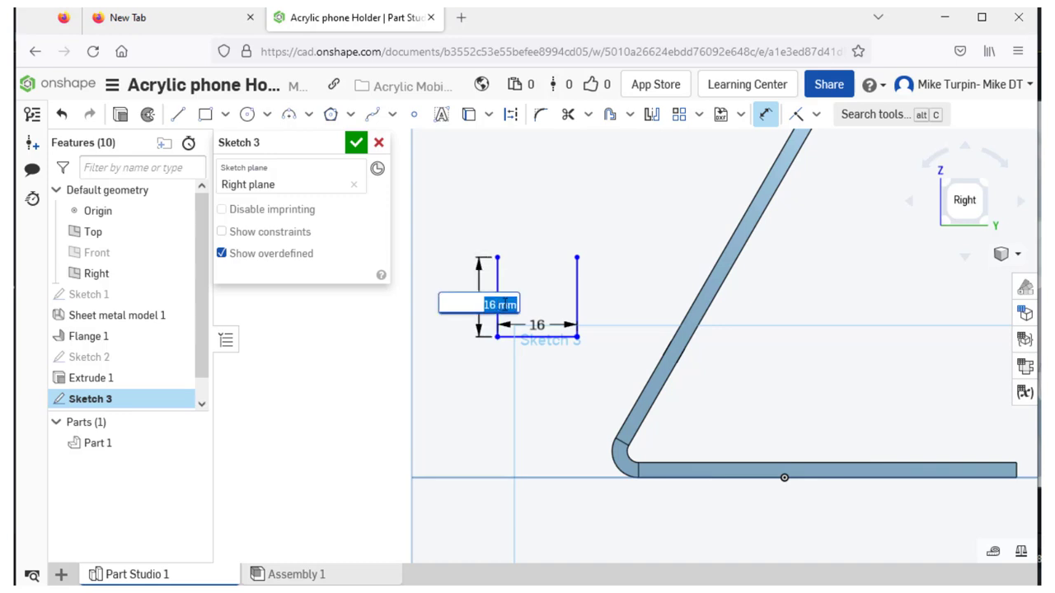
type("16")
key("Return")
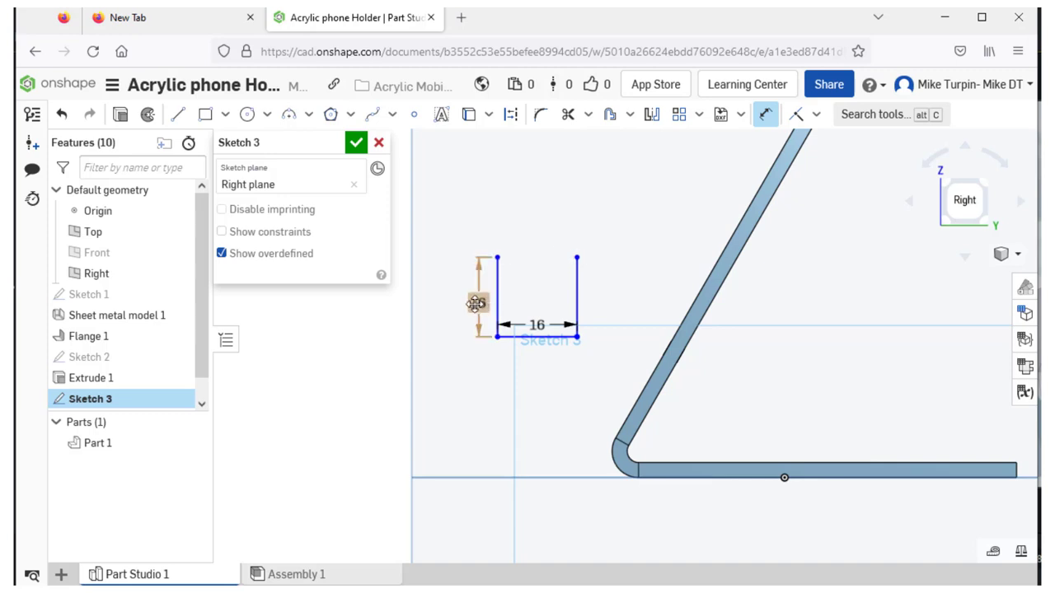
Step: Try a 20 mm height for the U profile's dimensioned side line and restore it to 16 mm
double_click(478, 303)
type("20")
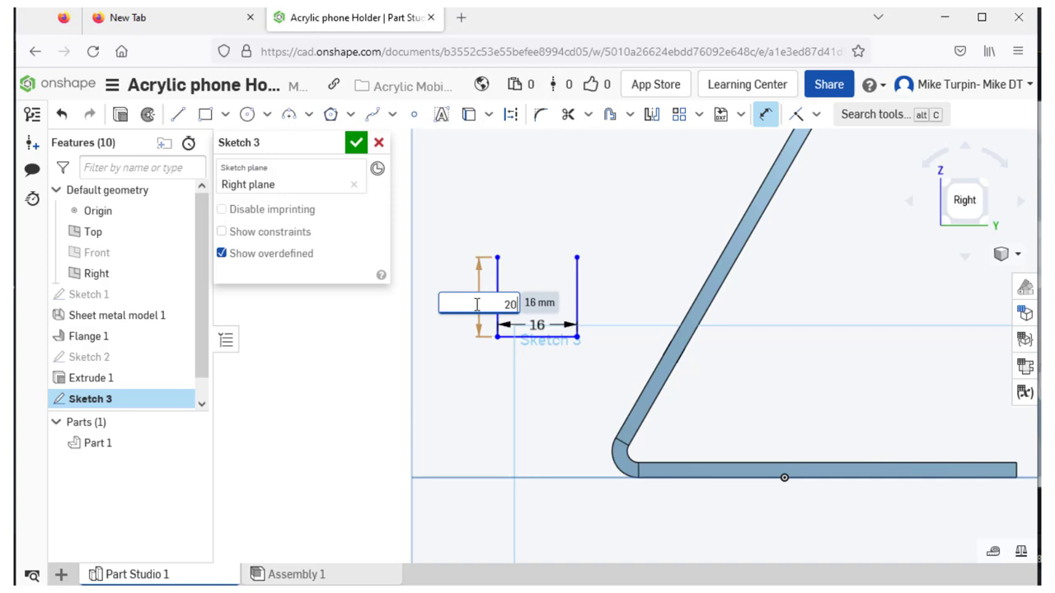
key("Return")
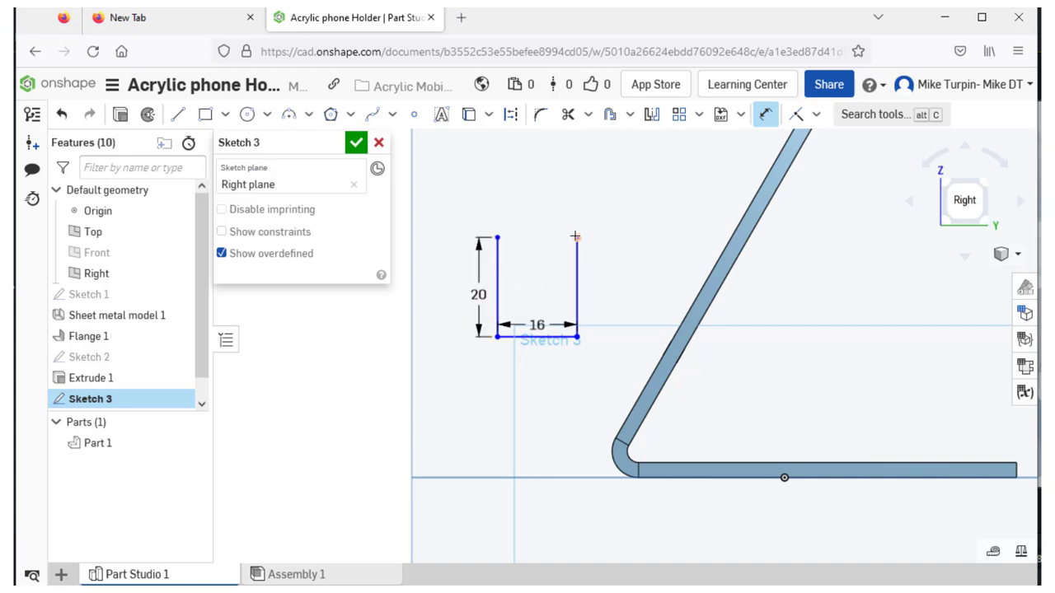
double_click(478, 295)
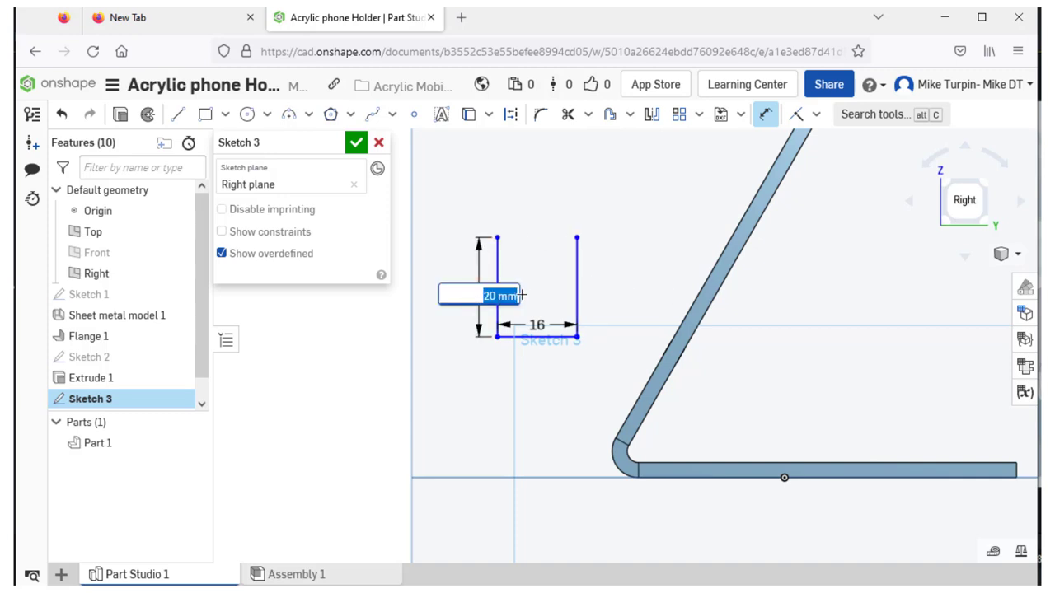
type("16")
key("Return")
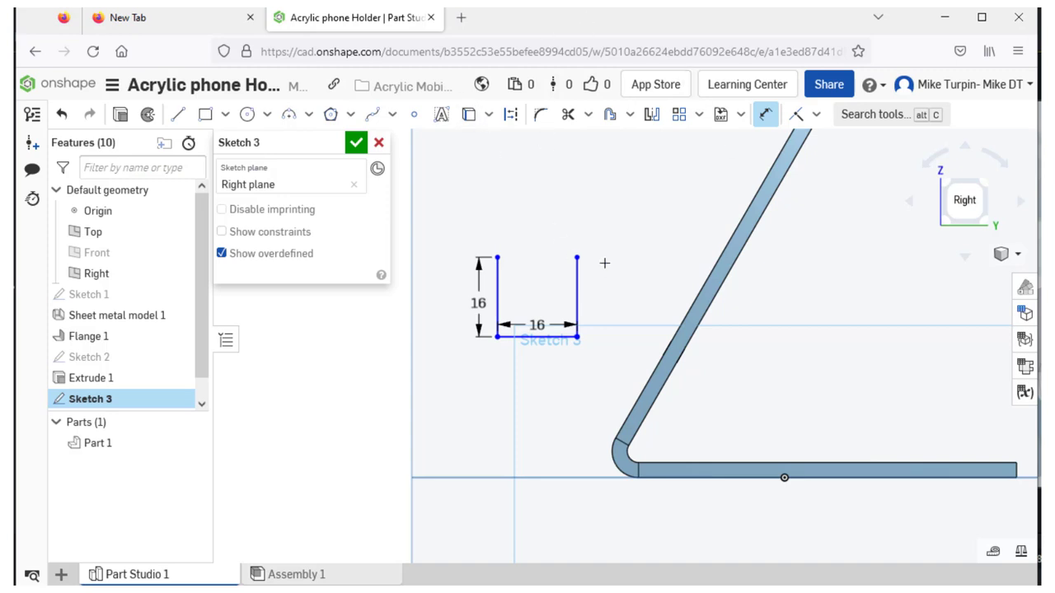
Step: Offset all three lines of the U profile inward by about 5.2 mm
left_click(611, 119)
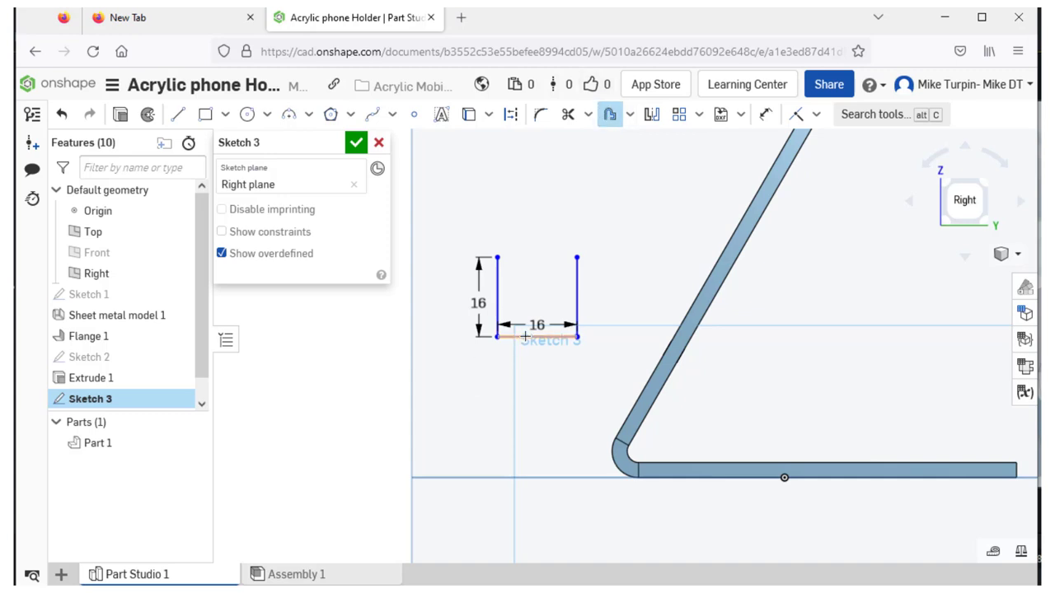
left_click(527, 330)
left_click(497, 297)
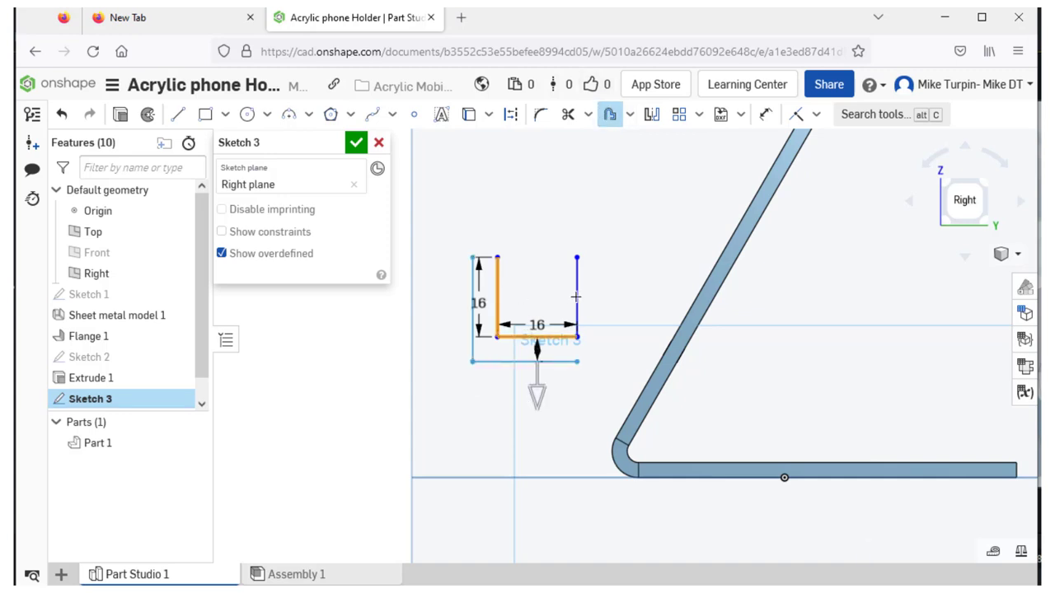
left_click(577, 297)
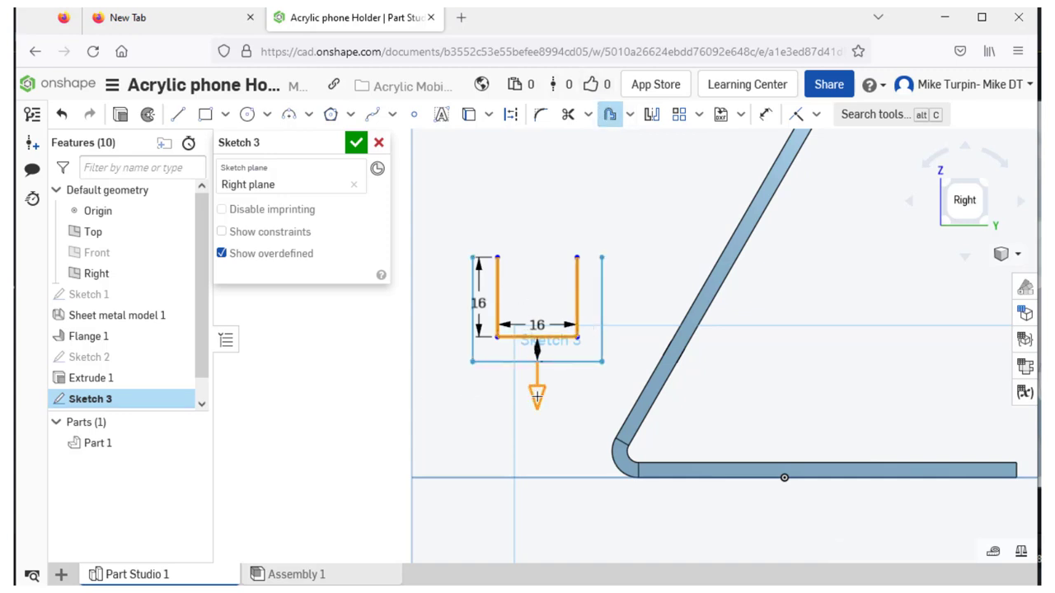
left_click_drag(536, 397, 547, 362)
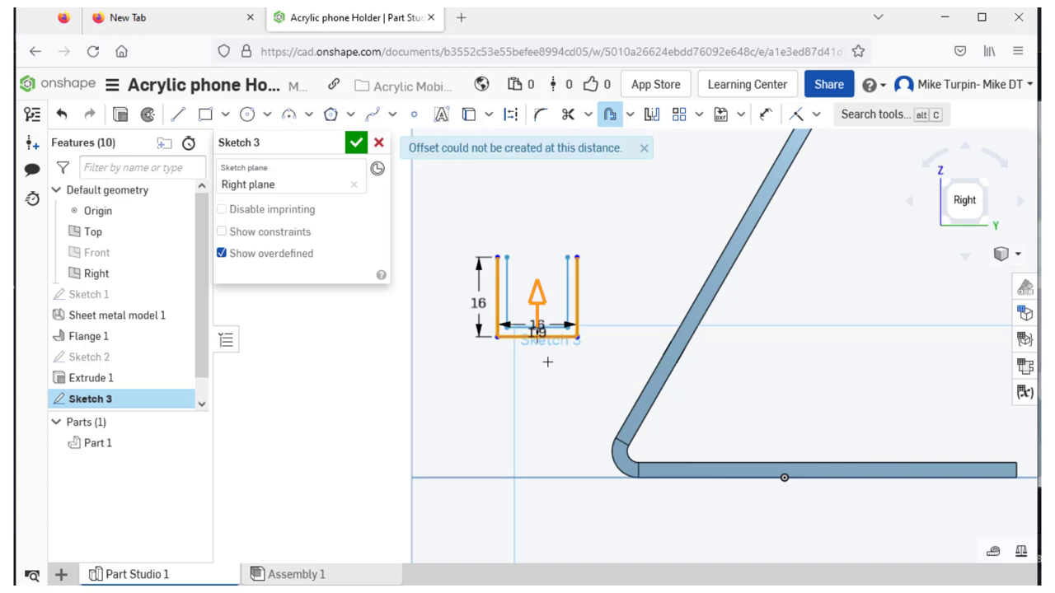
scroll(547, 362, "up", 5)
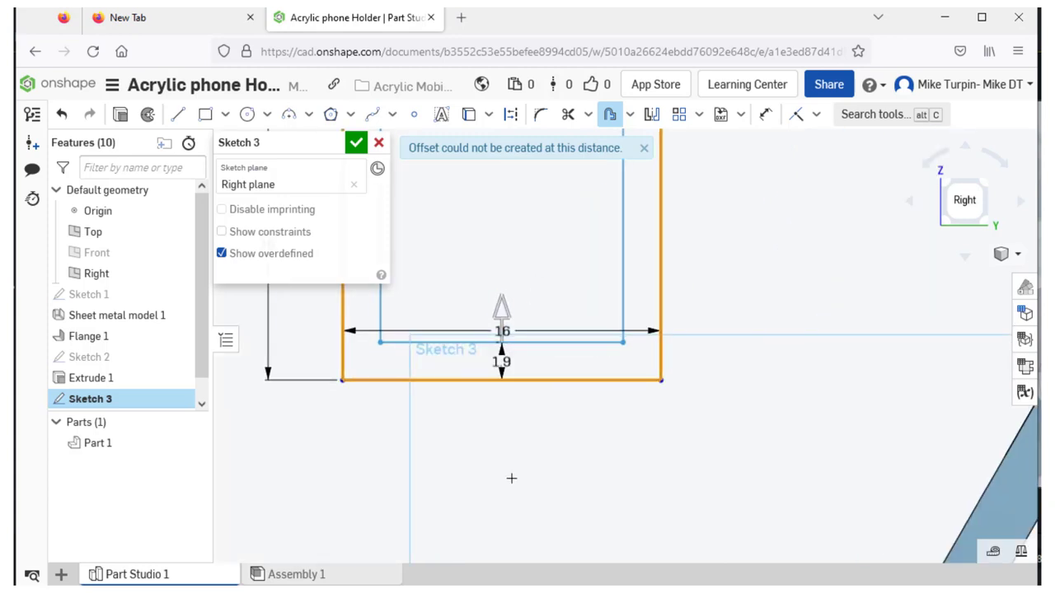
mouse_move(478, 414)
middle_mouse_down()
mouse_move(541, 438)
mouse_move(602, 511)
mouse_move(655, 532)
middle_mouse_up()
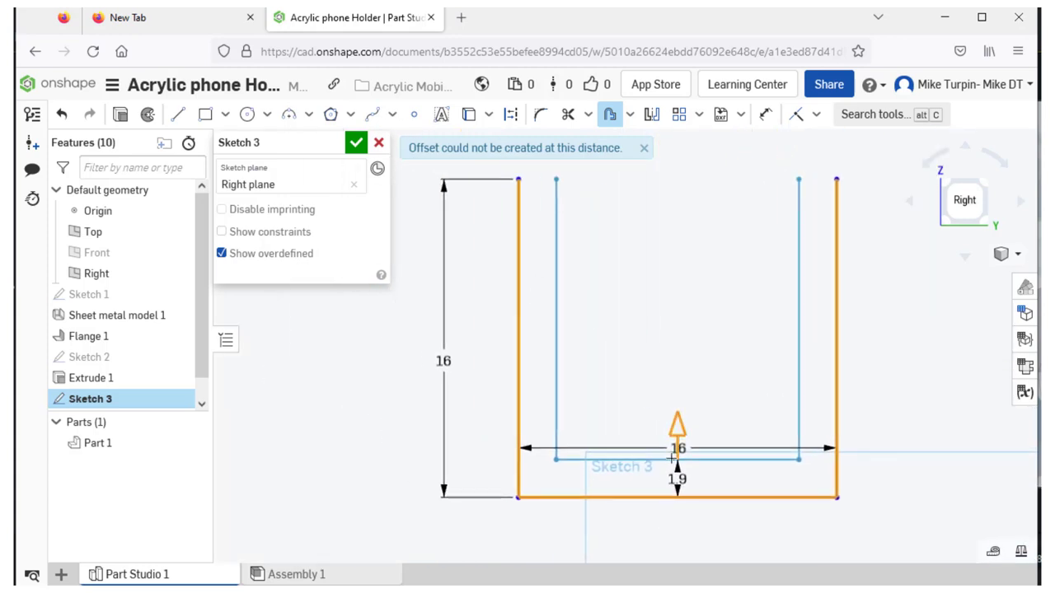
left_click_drag(678, 428, 677, 379)
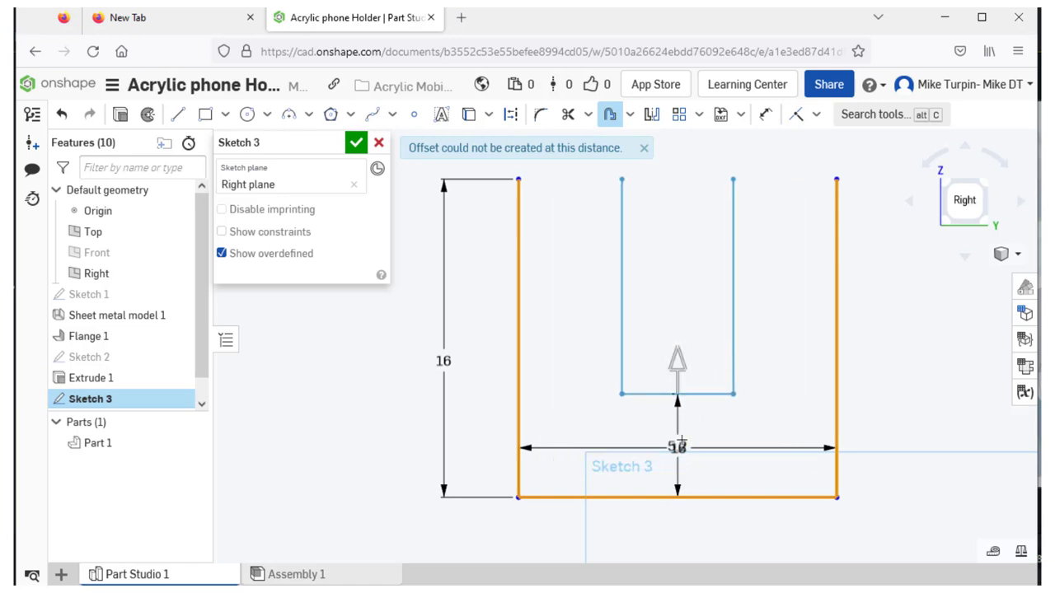
Step: Set the offset distance between the outer and inner U profiles to 1.2 mm
double_click(677, 447)
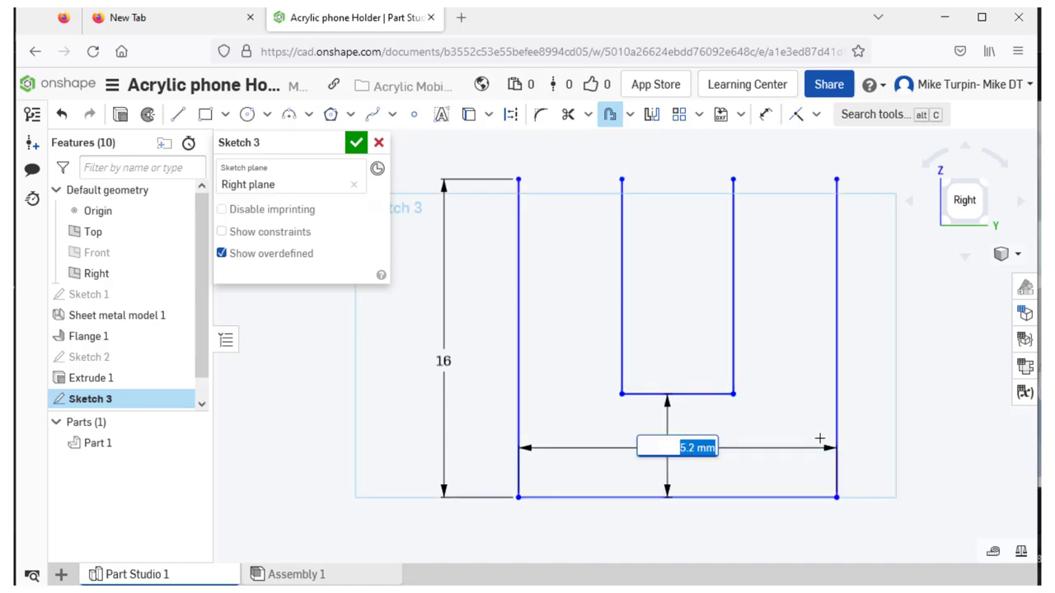
type("12")
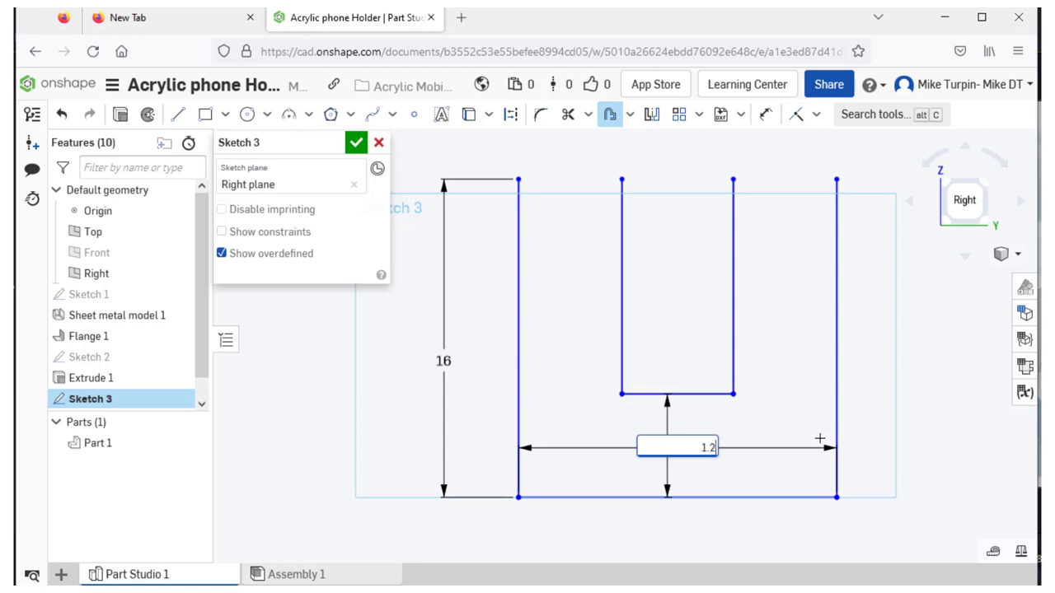
type(".2")
key("Return")
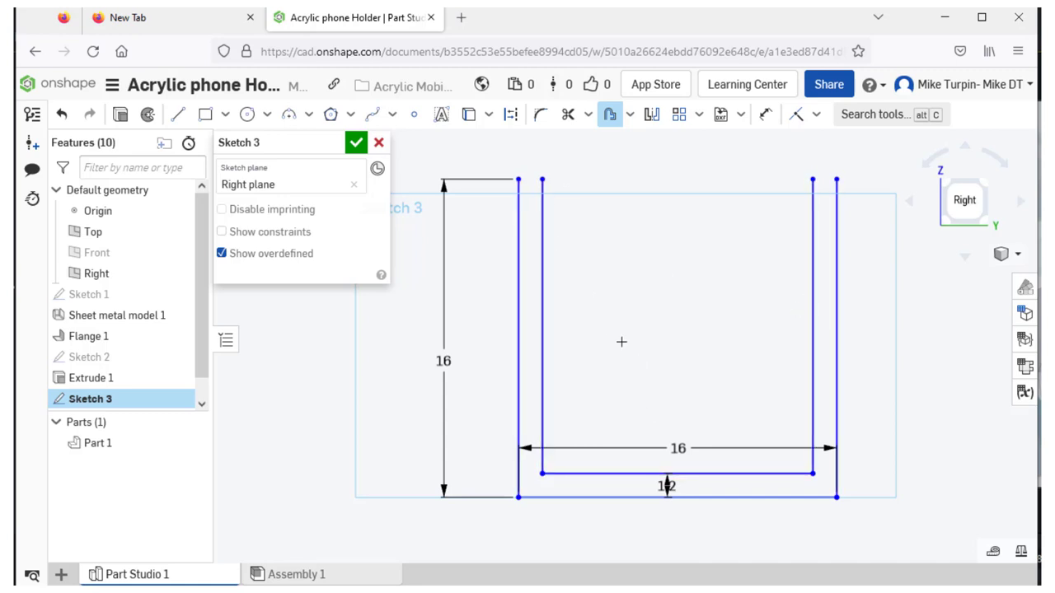
Step: Close both open ends of the double U profile with short lines joining the outer and inner endpoints
scroll(683, 339, "down", 3)
right_click_drag(687, 331, 722, 351)
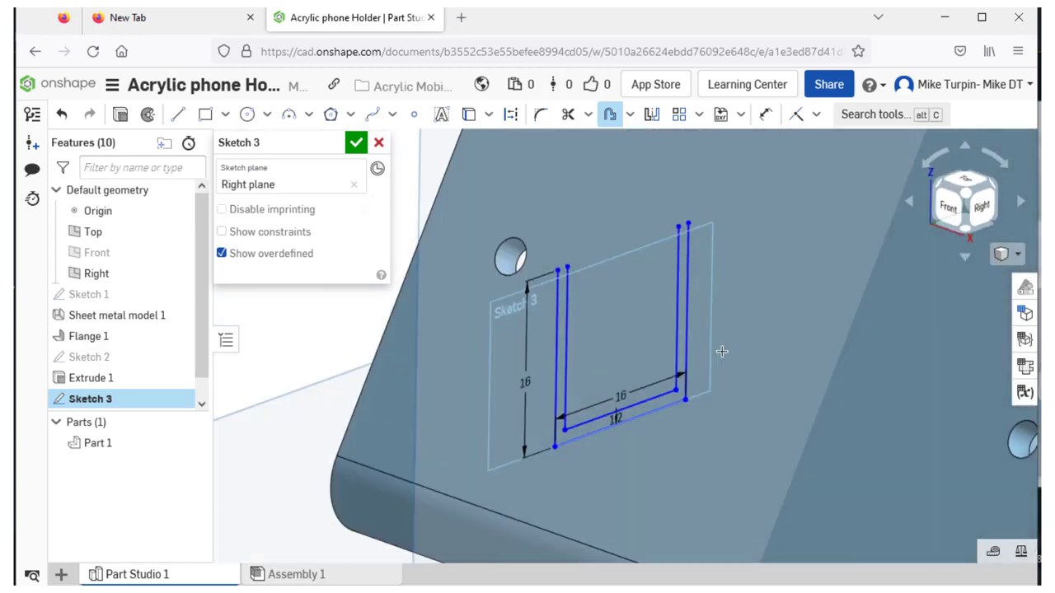
key("n")
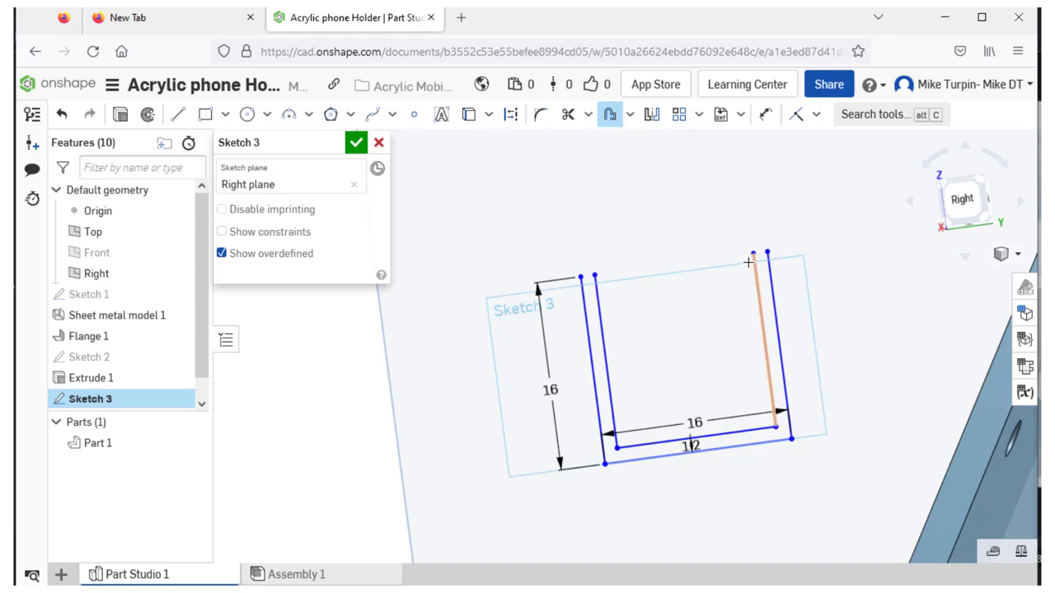
key("n")
scroll(590, 247, "up", 4)
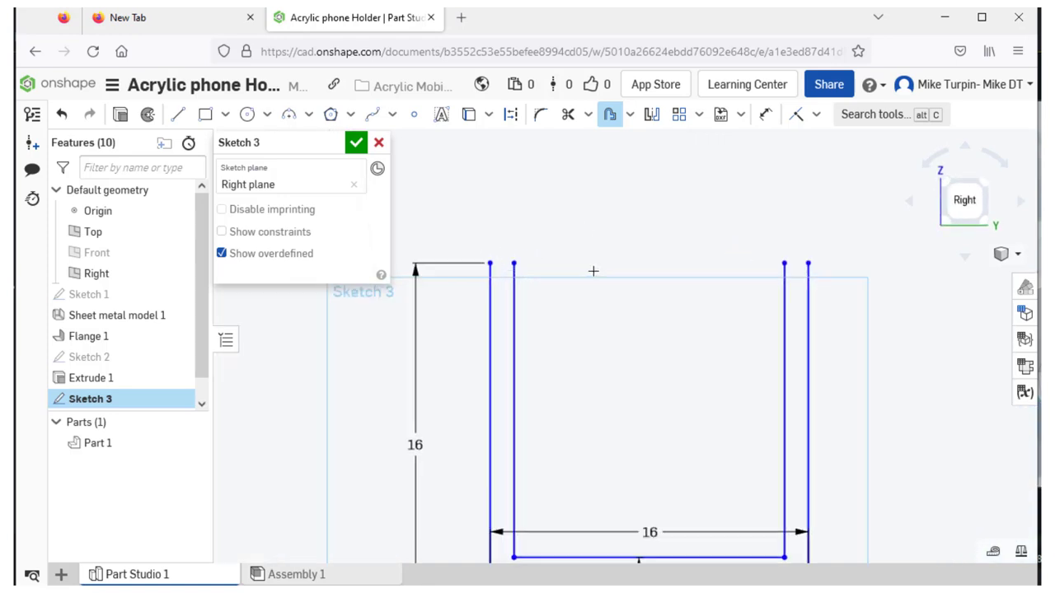
left_click(178, 118)
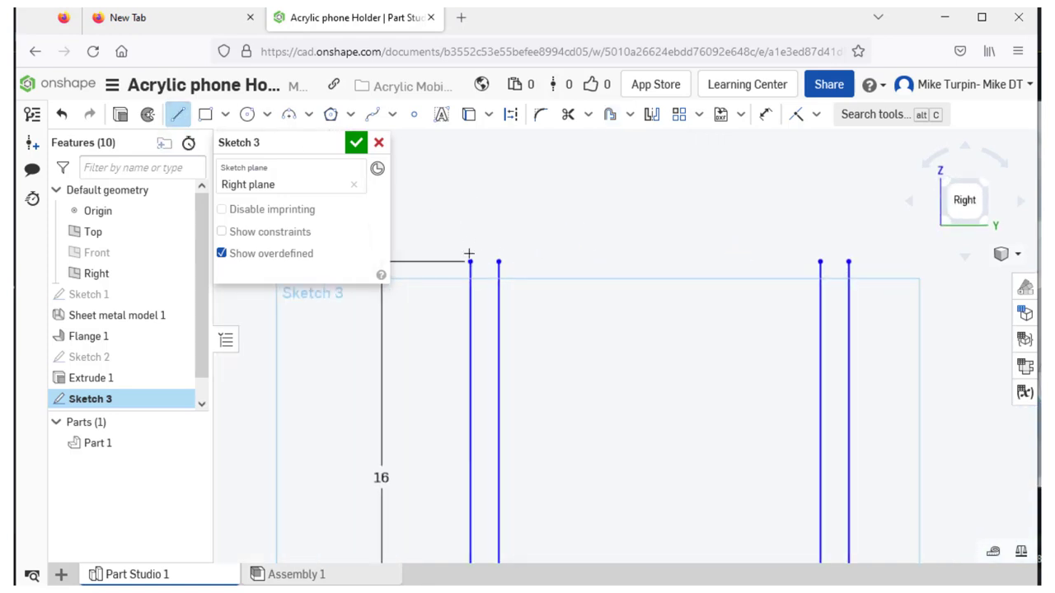
left_click_drag(470, 262, 498, 262)
mouse_move(820, 262)
left_mouse_down()
mouse_move(834, 241)
mouse_move(854, 254)
mouse_move(848, 262)
left_mouse_up()
scroll(706, 259, "down", 5)
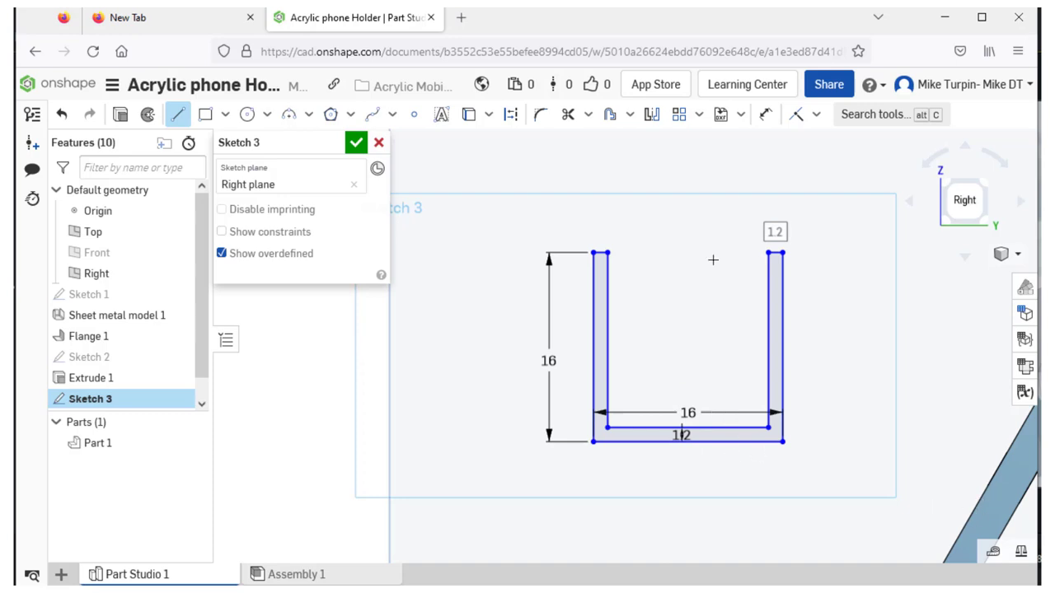
key("Escape")
Step: Move the base width dimension below the profile and the wall thickness dimension beside it, and accept the sketch
mouse_move(687, 412)
left_mouse_down()
mouse_move(676, 218)
mouse_move(690, 484)
left_mouse_up()
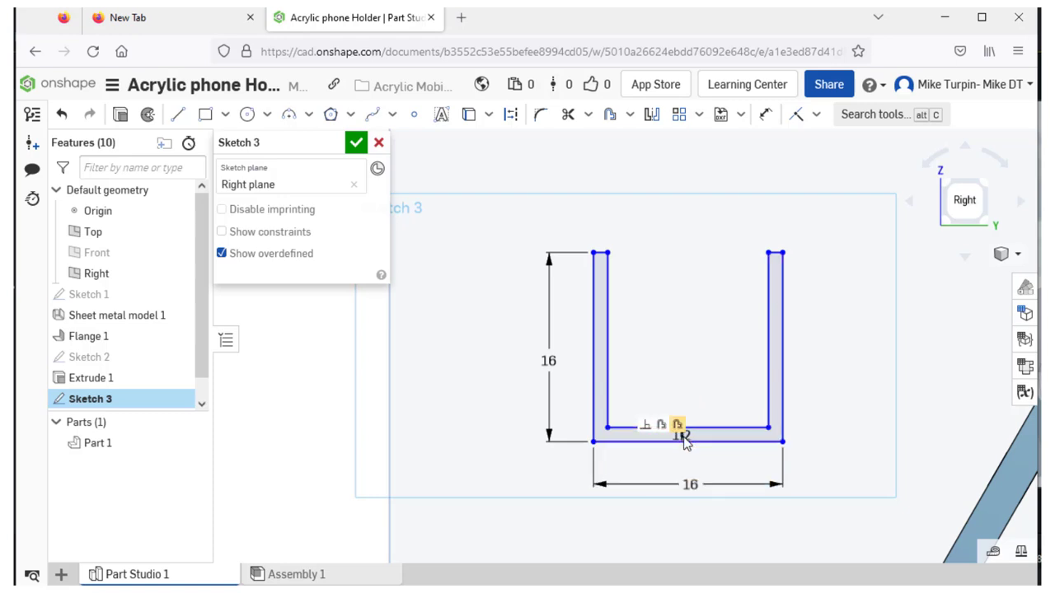
left_click_drag(679, 429, 834, 433)
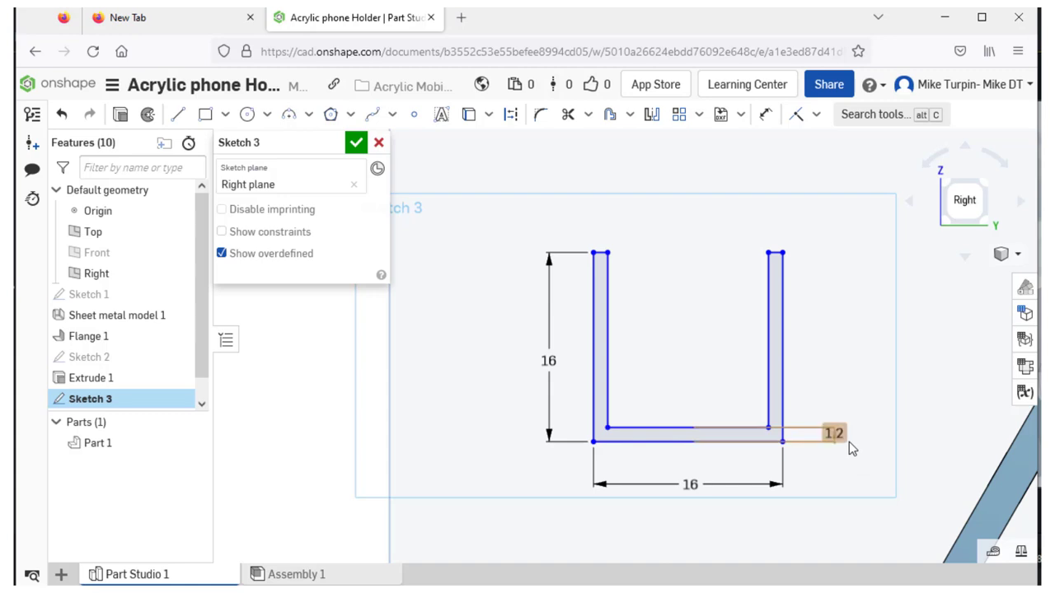
scroll(849, 441, "up", 5)
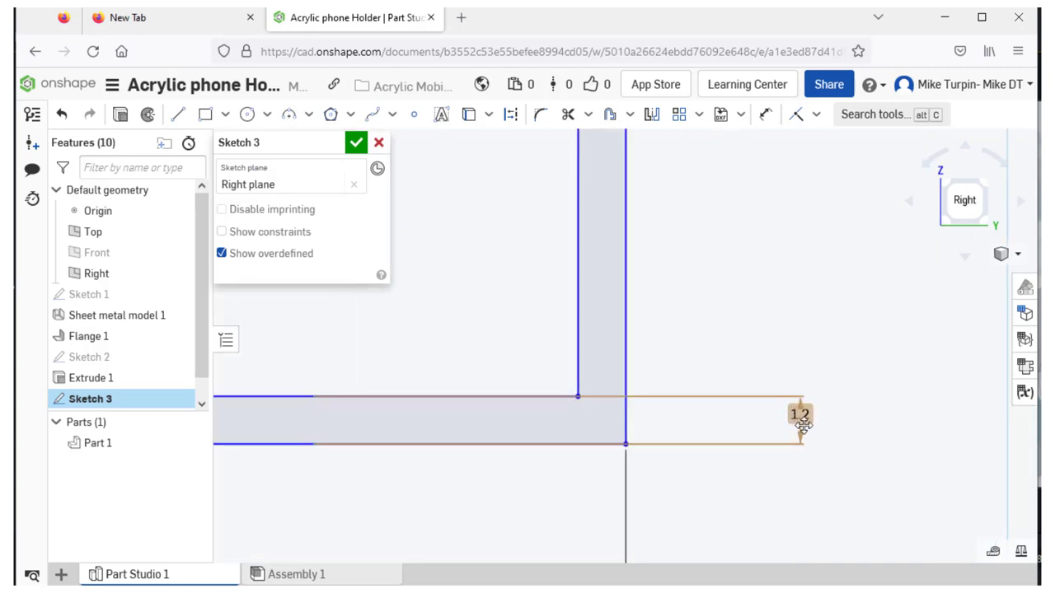
scroll(802, 425, "down", 5)
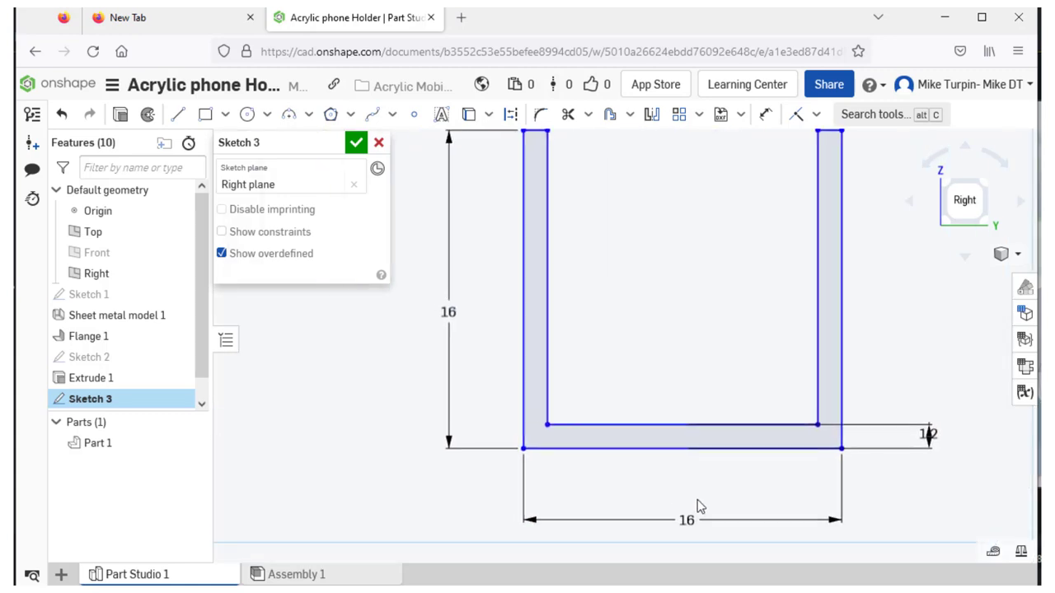
scroll(540, 210, "down", 2)
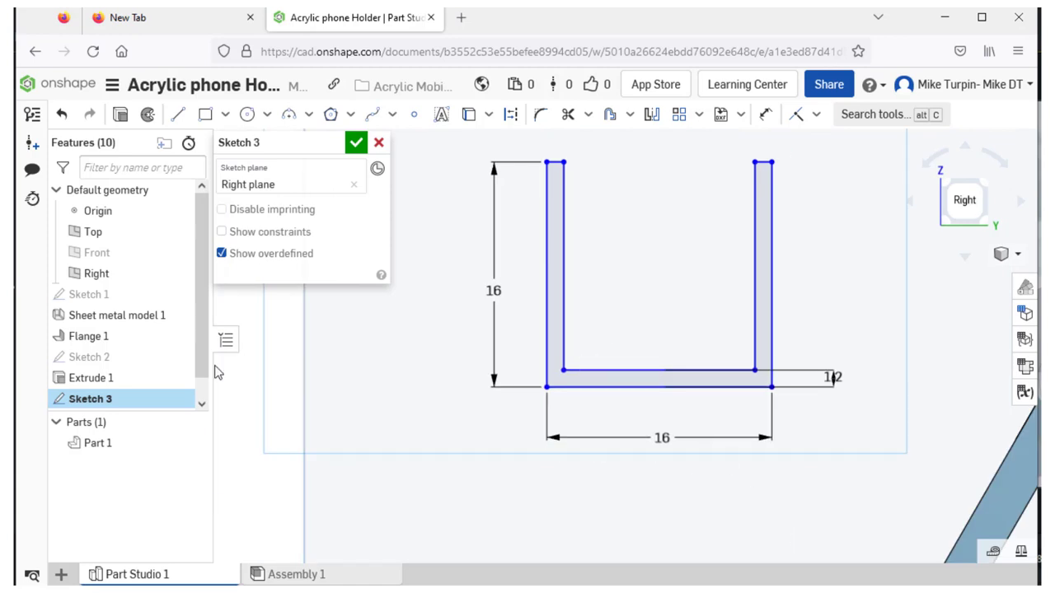
left_click(355, 145)
Step: Extrude the closed U-shaped sketch region as a new solid part with a blind end
scroll(381, 366, "down", 2)
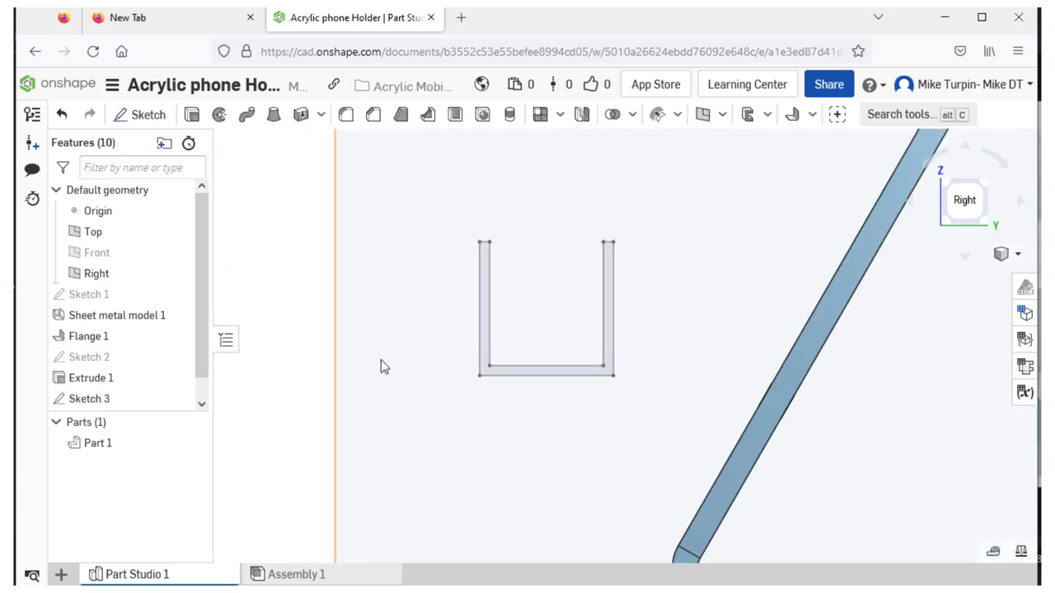
right_click_drag(396, 304, 399, 332)
scroll(398, 332, "down", 2)
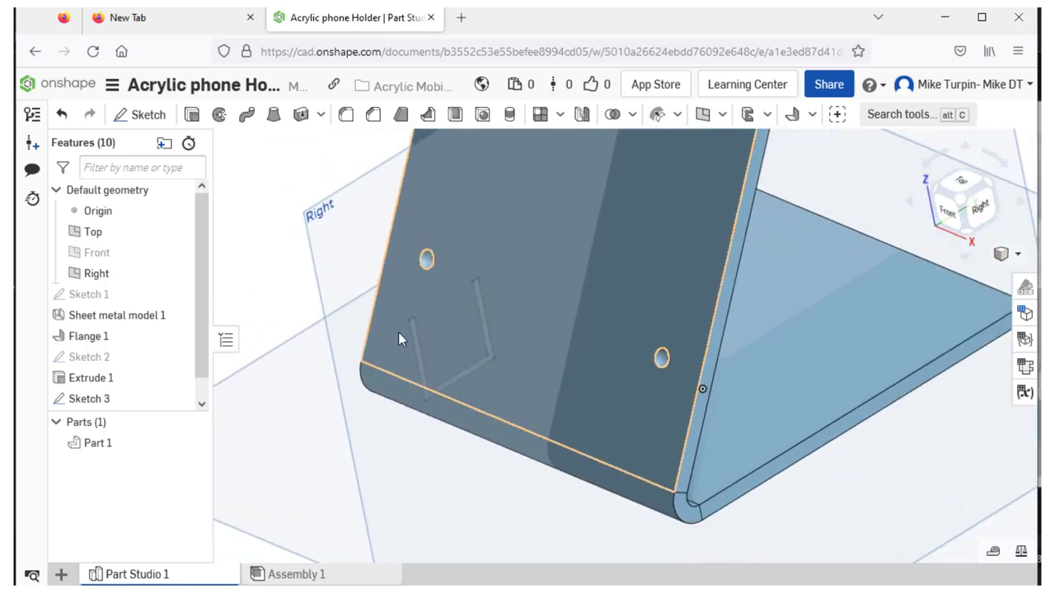
left_click(191, 116)
scroll(415, 354, "up", 3)
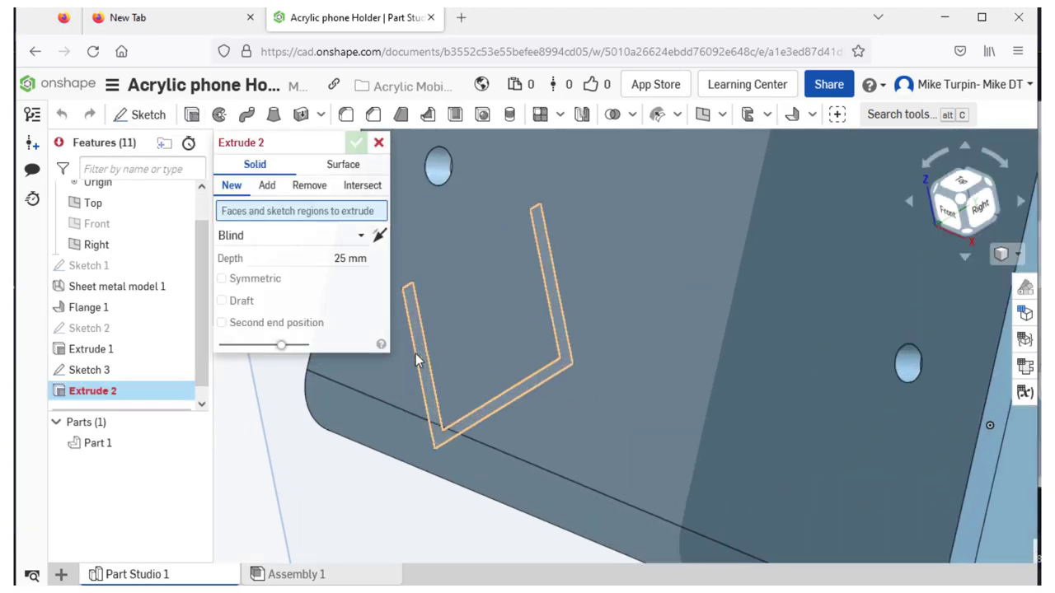
left_click(415, 352)
scroll(337, 462, "down", 5)
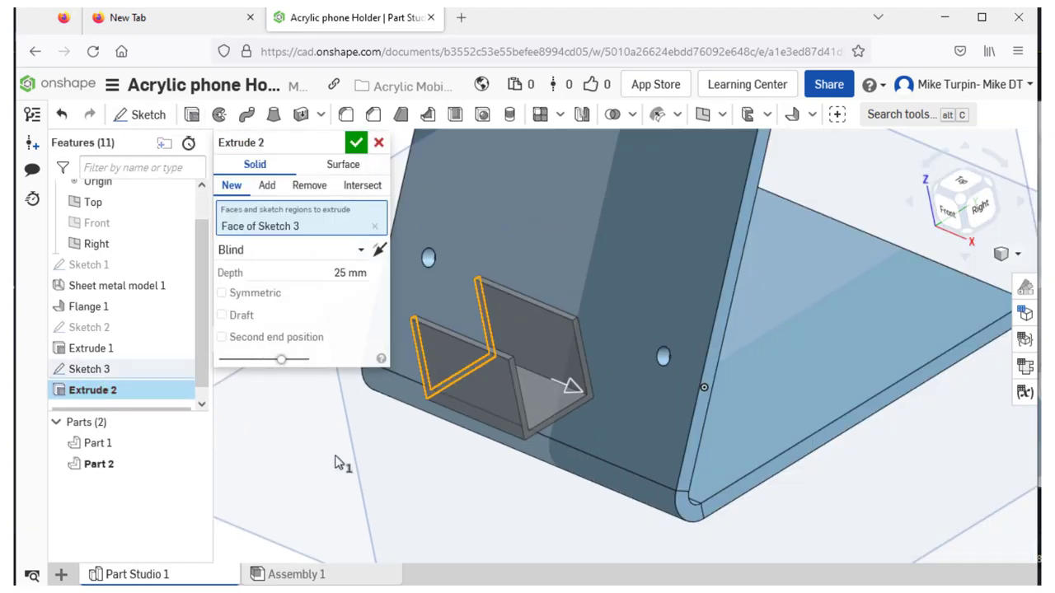
Step: Set the U channel's extrusion depth to 80 mm and accept the feature
right_click_drag(277, 451, 319, 442)
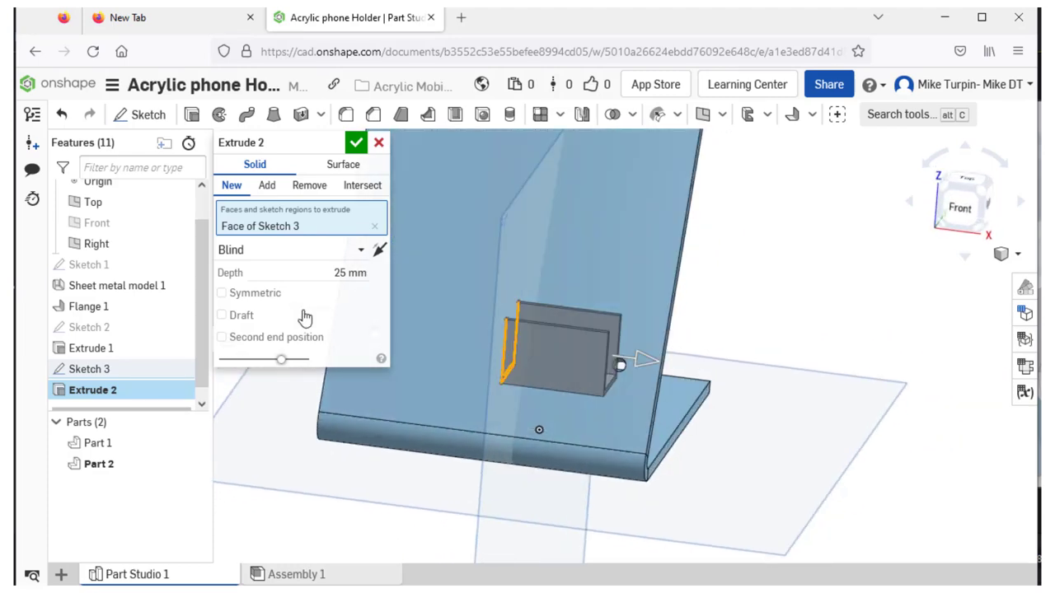
left_click(338, 273)
left_click(337, 272)
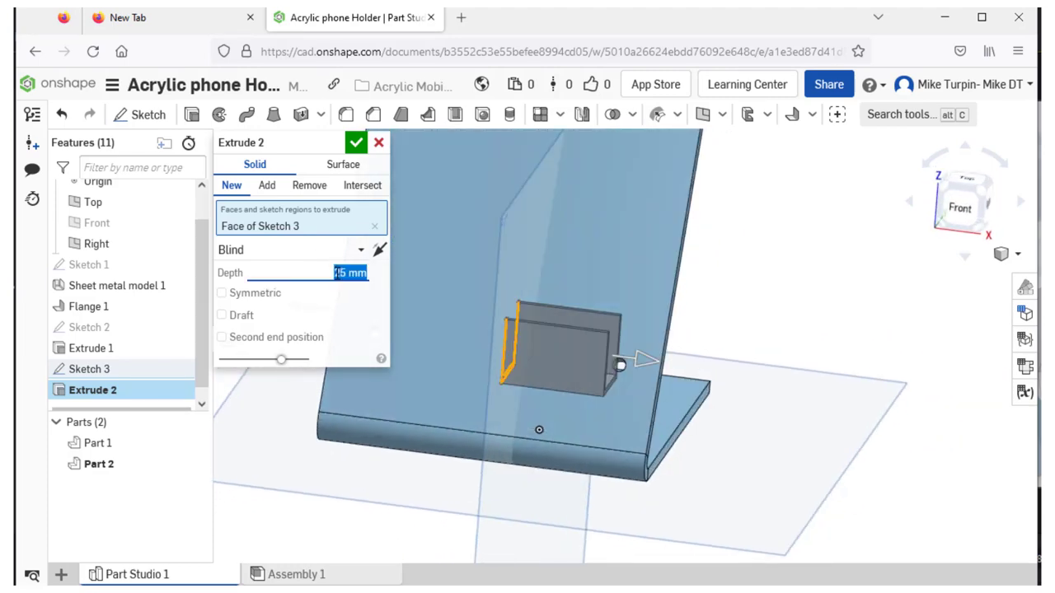
type("80")
key("Return")
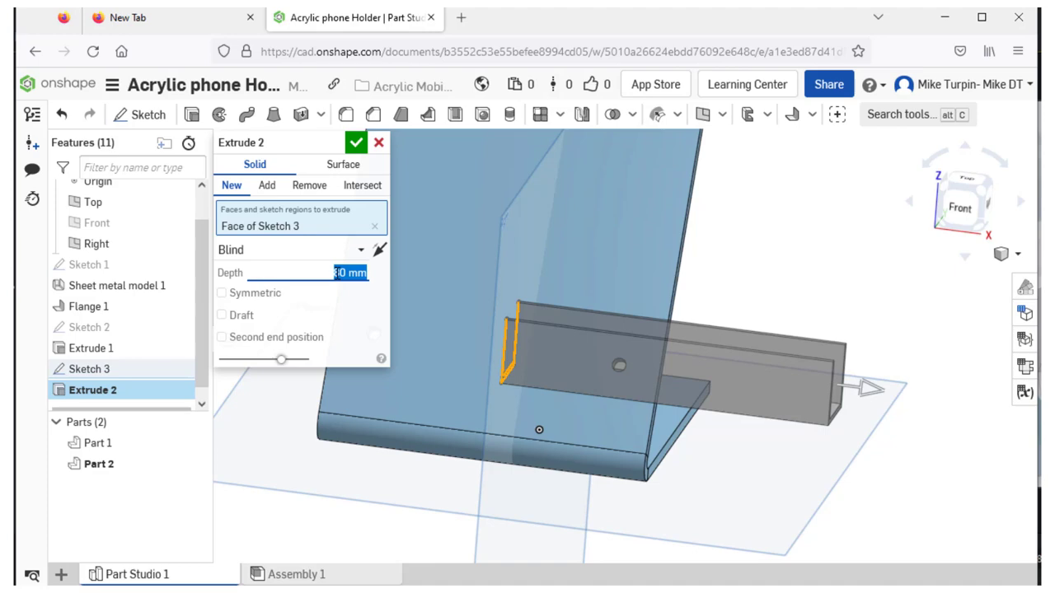
left_click(356, 143)
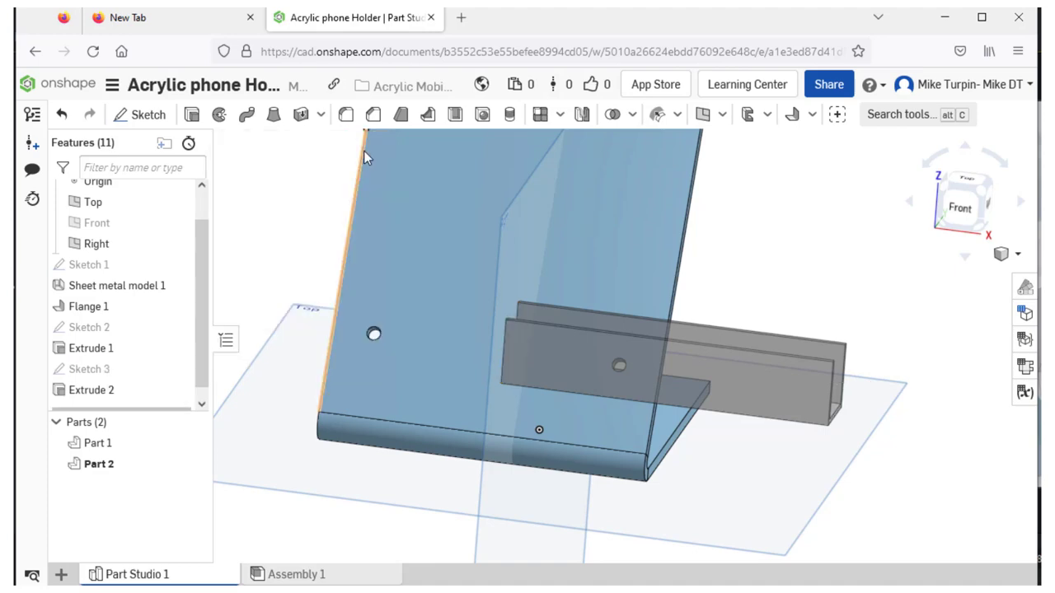
right_click_drag(871, 448, 908, 454)
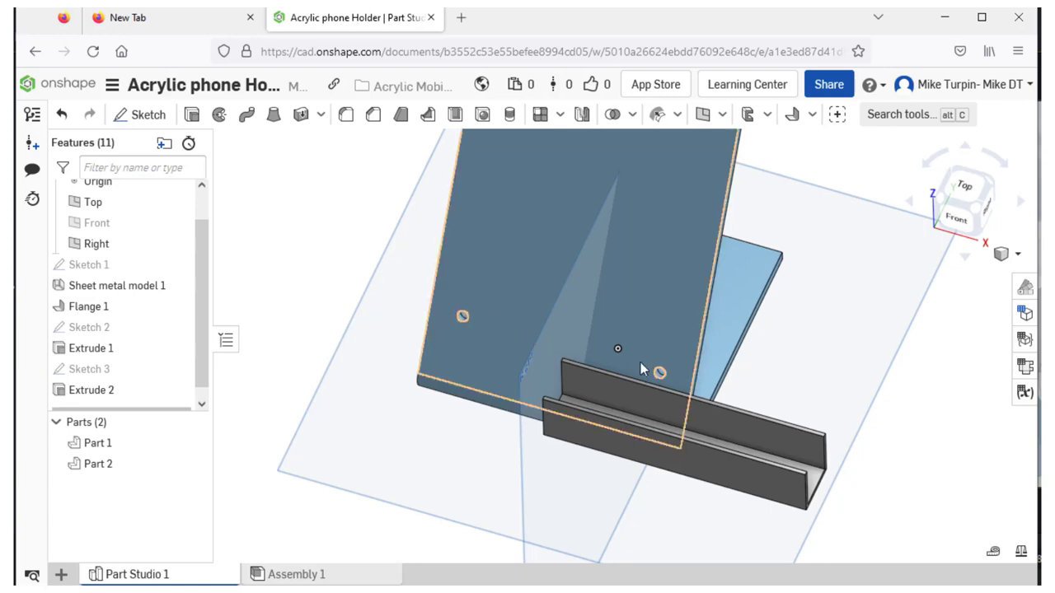
Step: Start a sketch on the outer face of the U channel's side wall and view that face straight on
right_click_drag(906, 510, 961, 499)
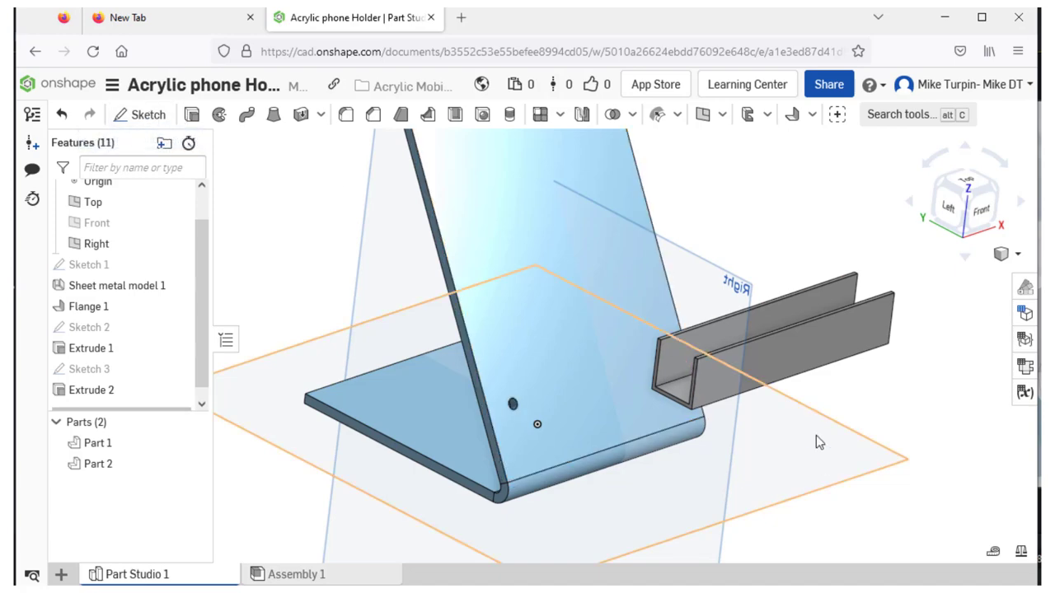
right_click_drag(817, 440, 688, 424)
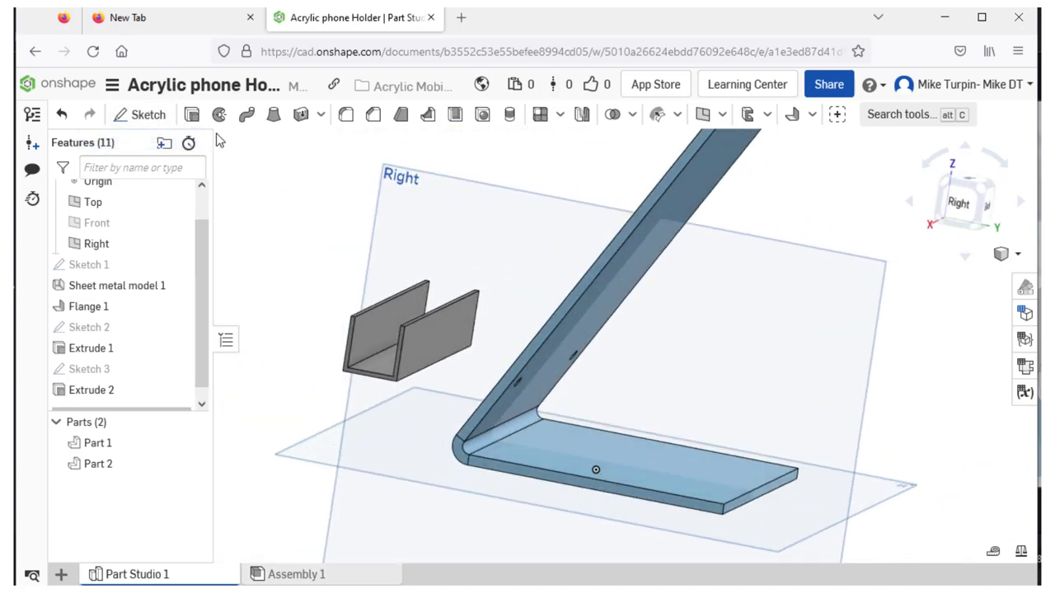
left_click(144, 114)
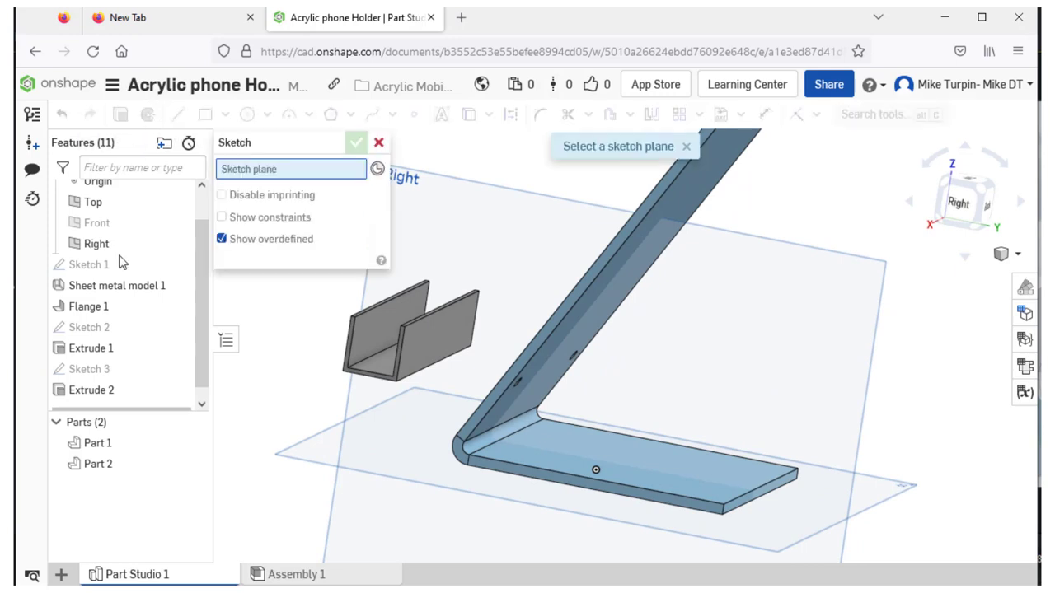
left_click(438, 340)
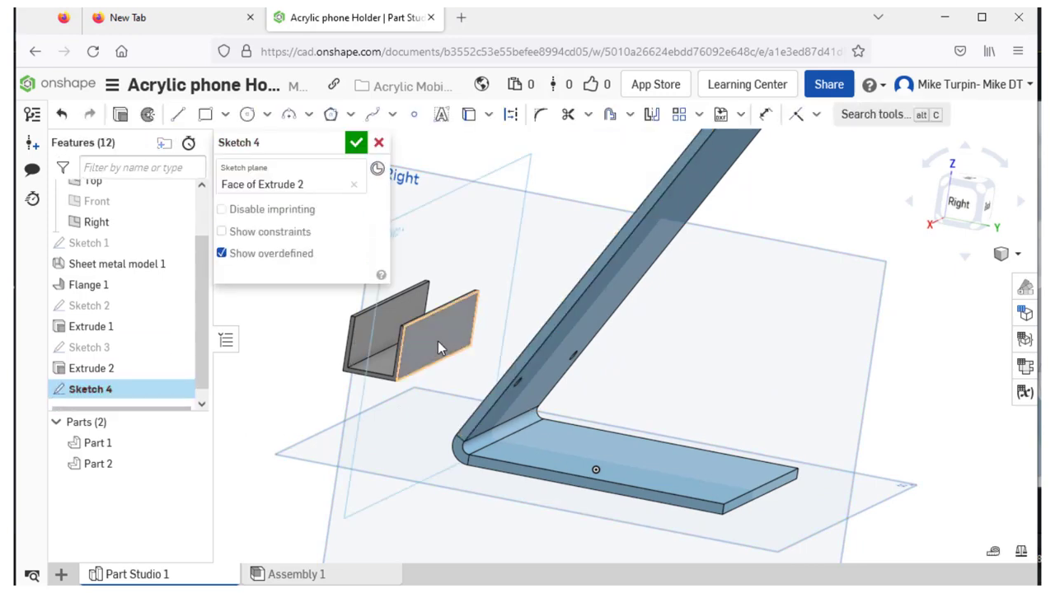
key("n")
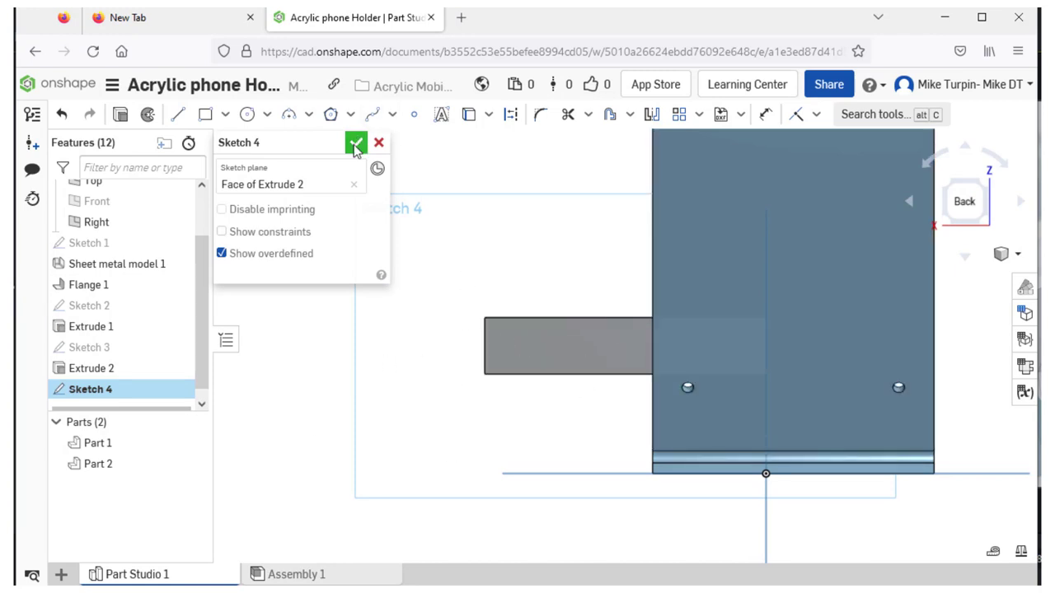
Step: Hide the bent sheet metal part so that only the U channel is shown
left_click(193, 443)
left_click(193, 445)
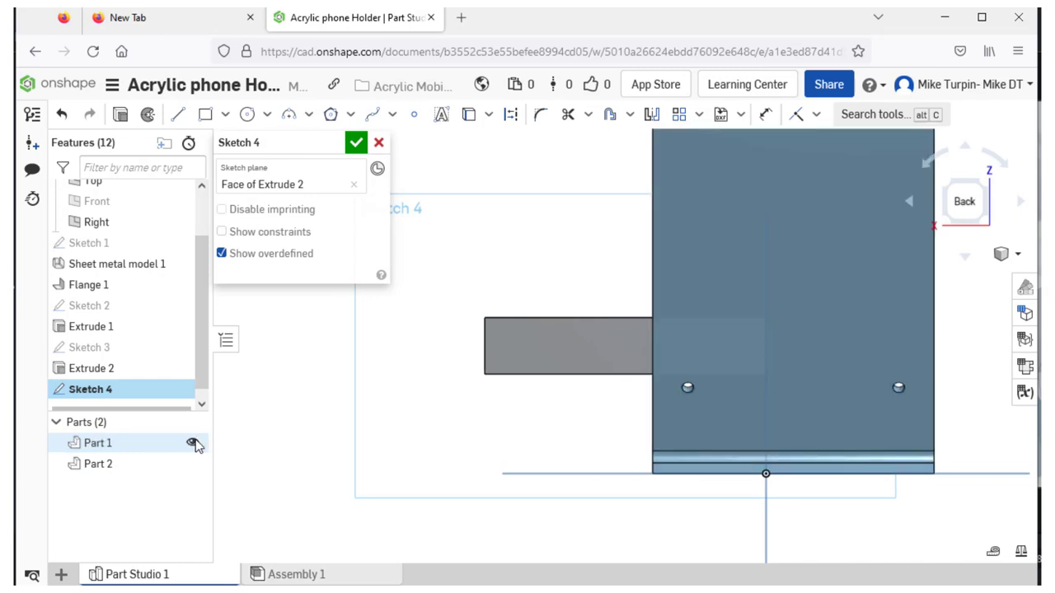
left_click(193, 445)
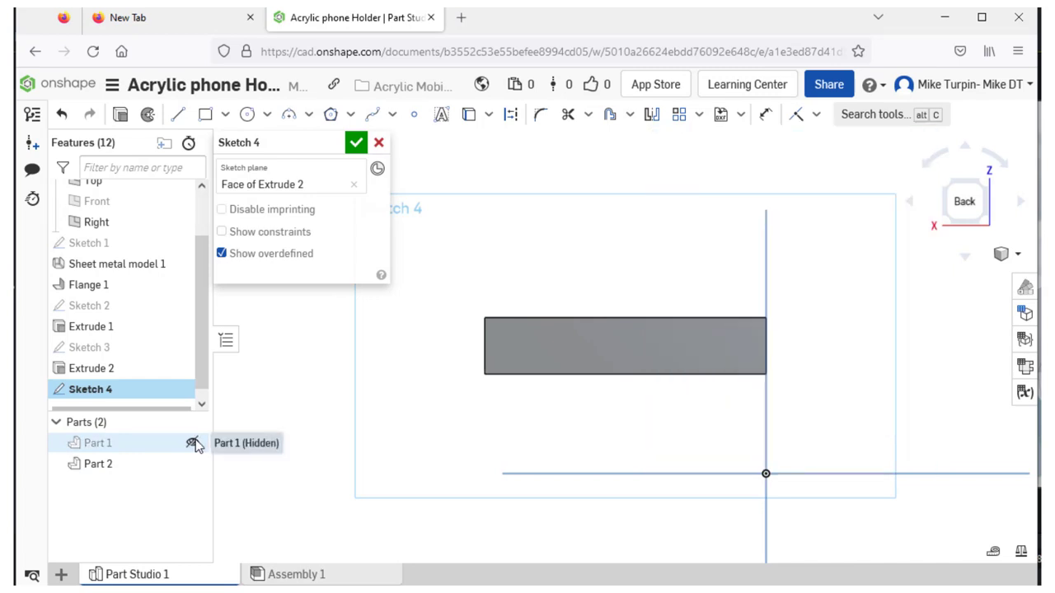
left_click(193, 444)
left_click(193, 444)
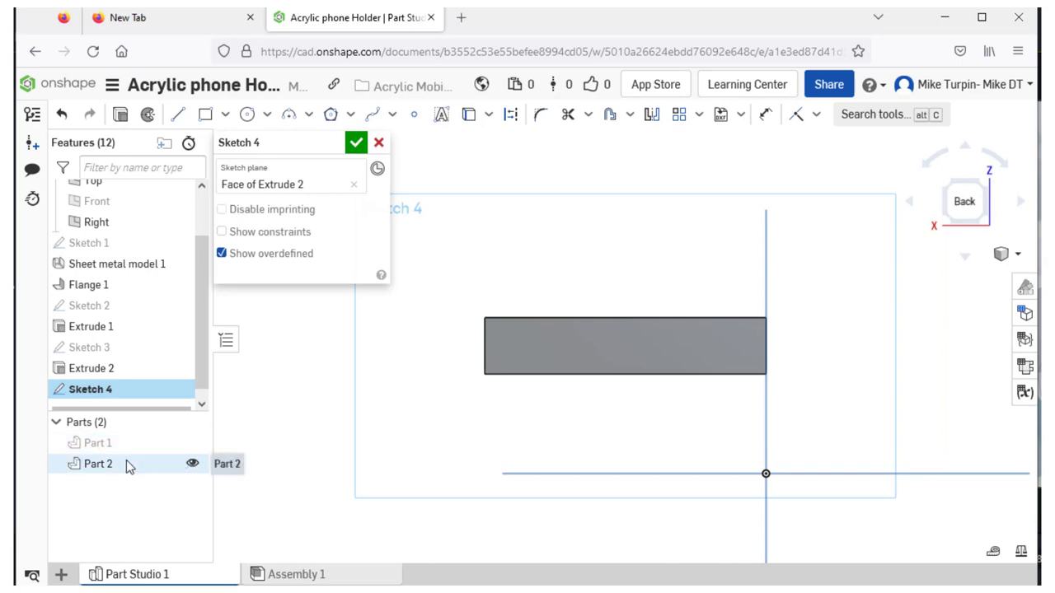
Step: Draw two circles, about 3.4 mm and 4 mm in diameter, level with each other near opposite ends of the channel face
left_click(246, 114)
scroll(530, 346, "up", 3)
scroll(709, 345, "down", 2)
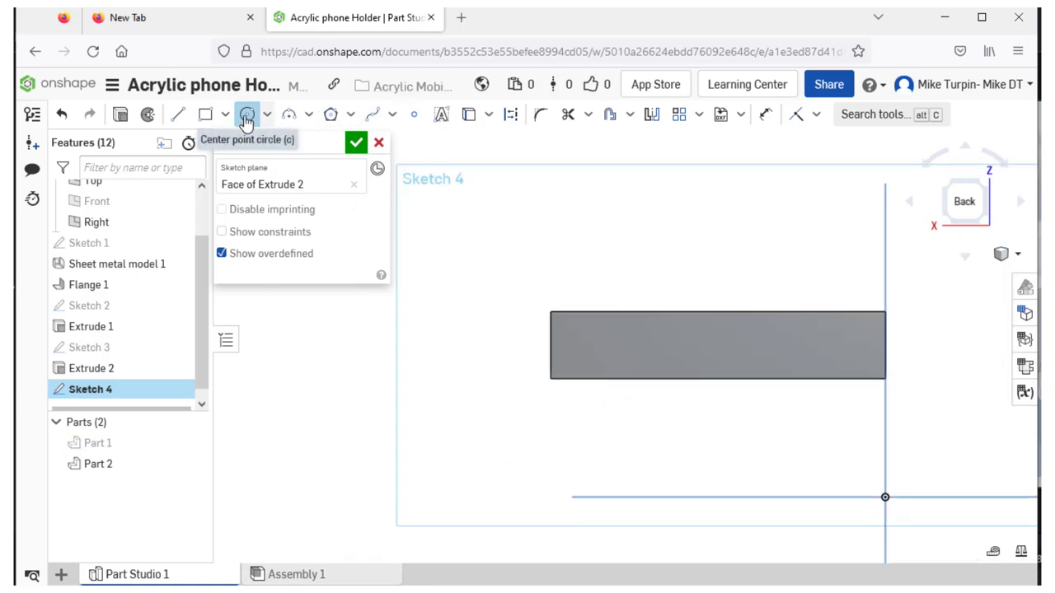
left_click(618, 349)
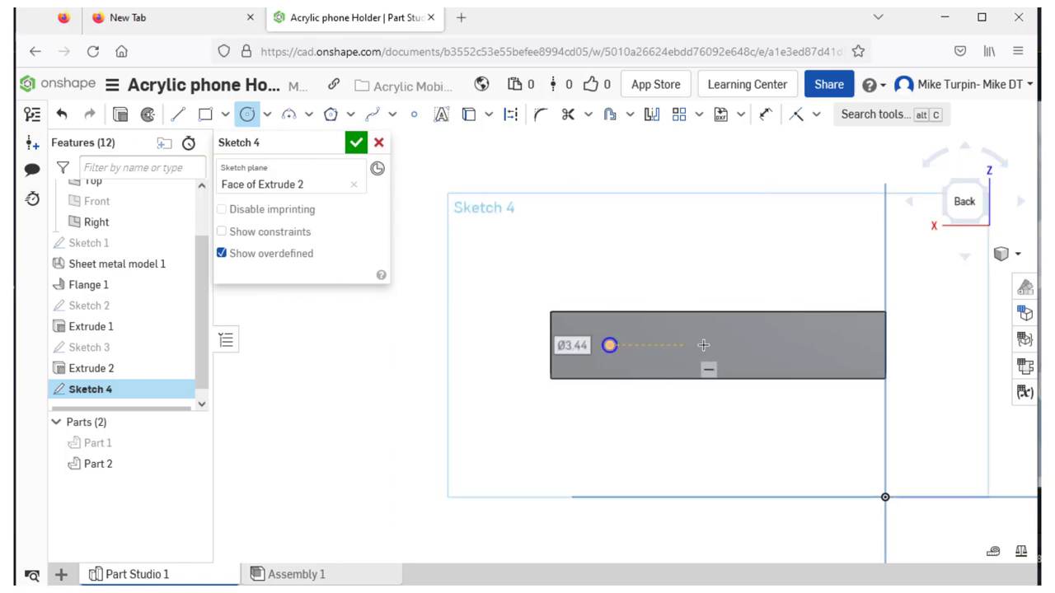
left_click(838, 346)
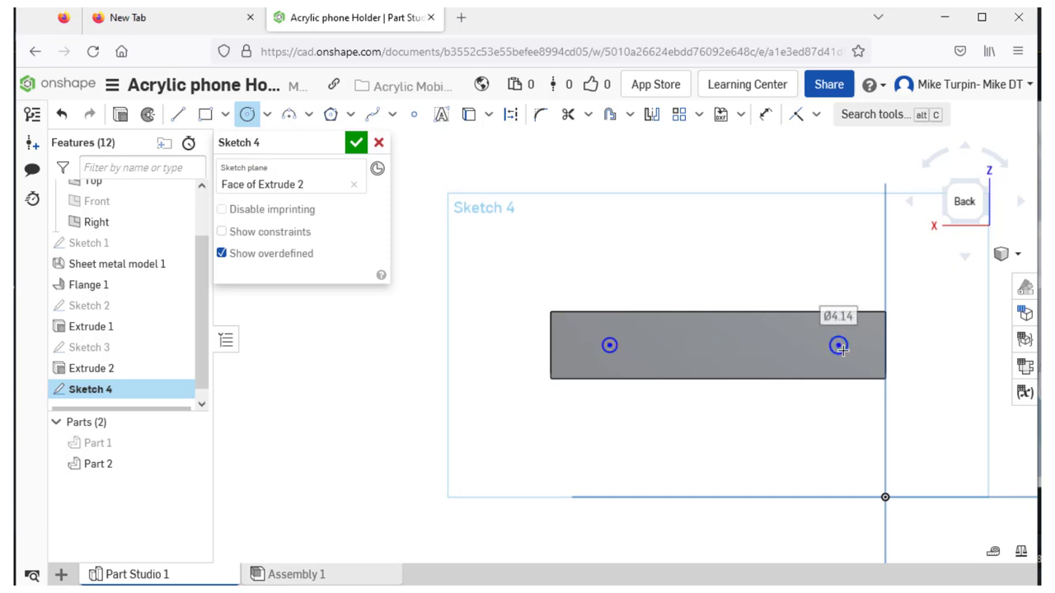
Step: Dimension both circles on the channel face with a diameter of 3.3 mm
left_click(766, 114)
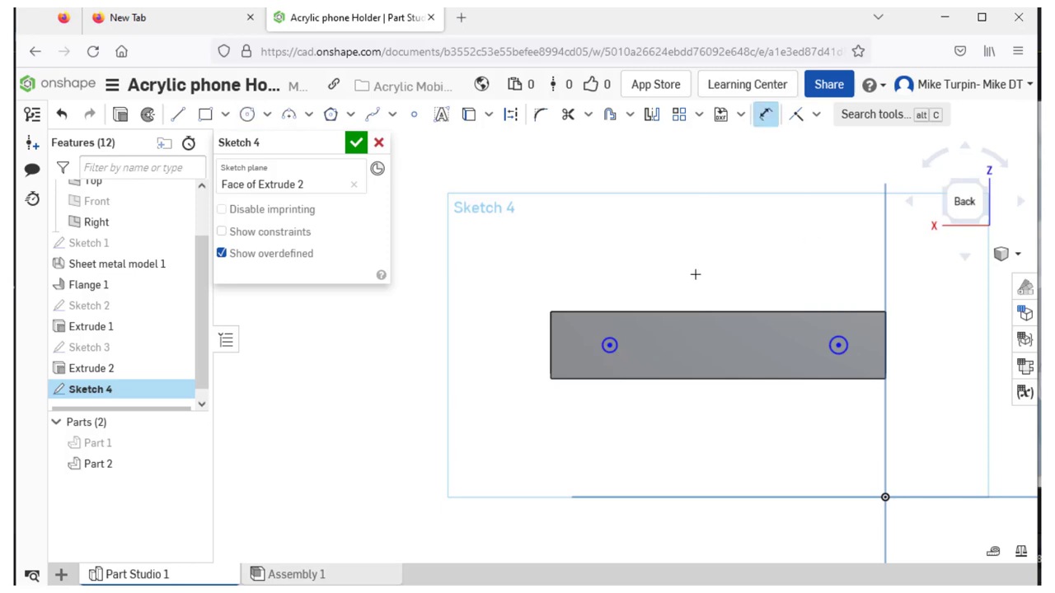
left_click(626, 402)
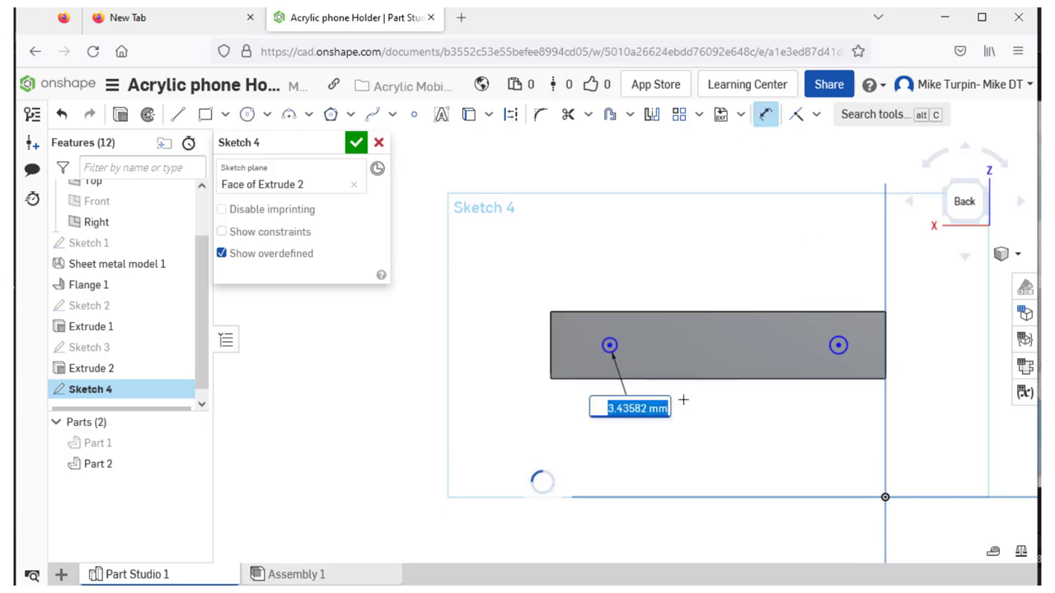
type("3.")
key("Return")
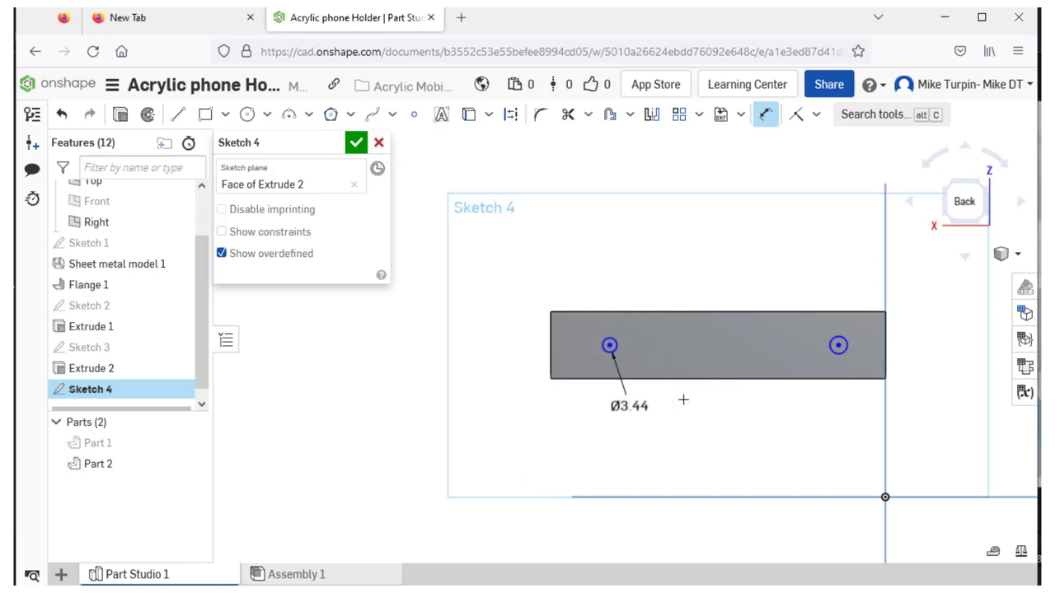
left_click(834, 346)
left_click(845, 409)
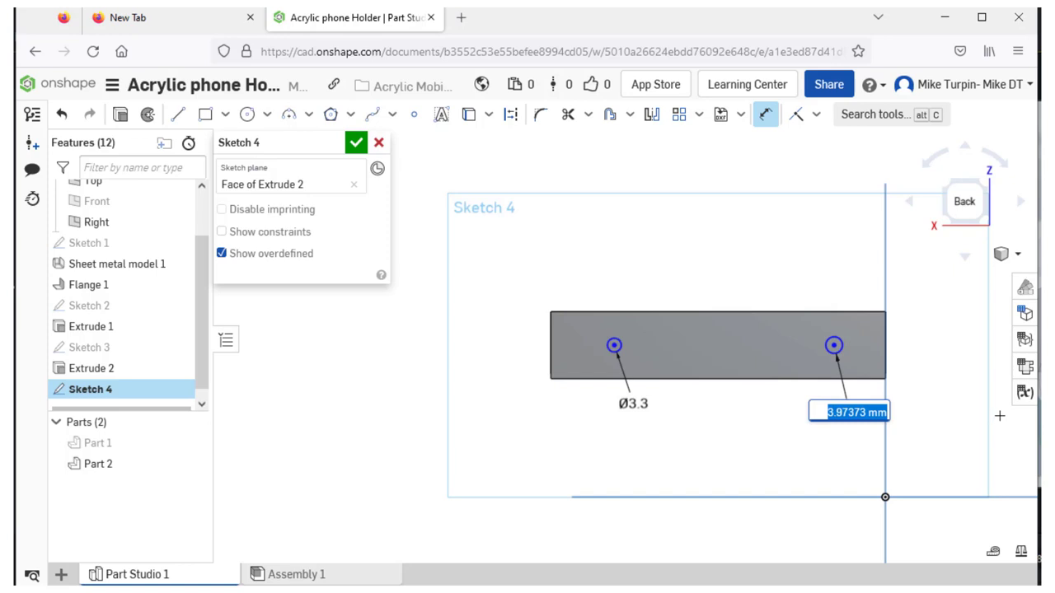
type("3.3")
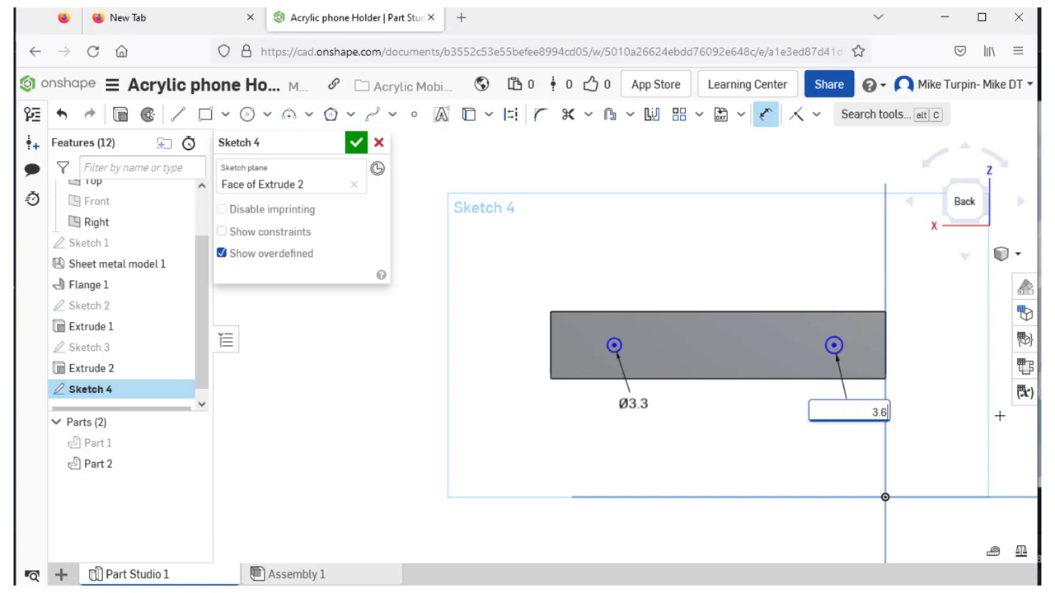
key("Escape")
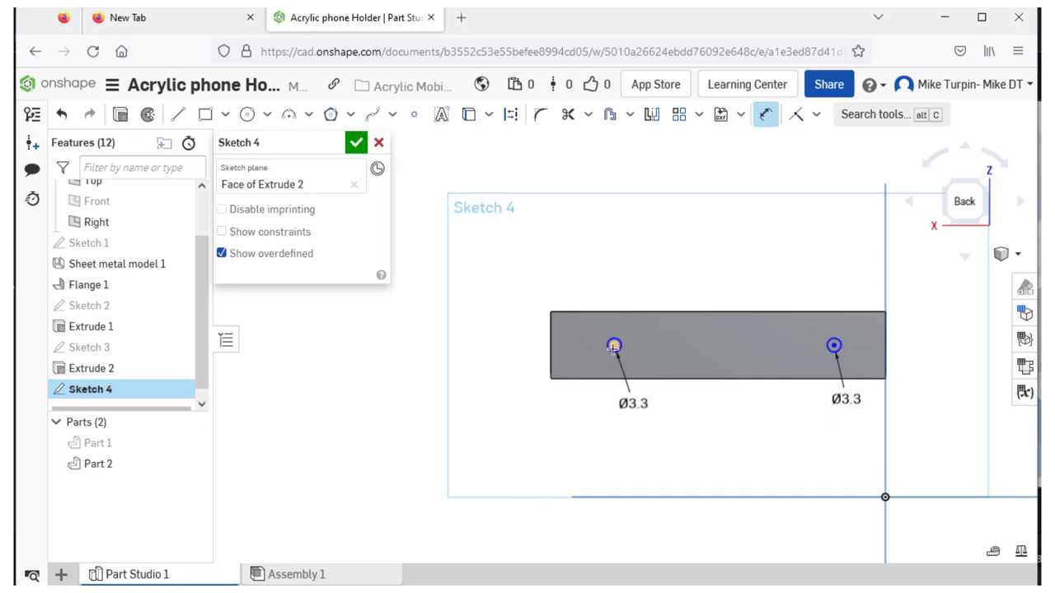
Step: Set the horizontal distance between the two circle centres to 60 mm, with the dimension placed above the channel
left_click(834, 346)
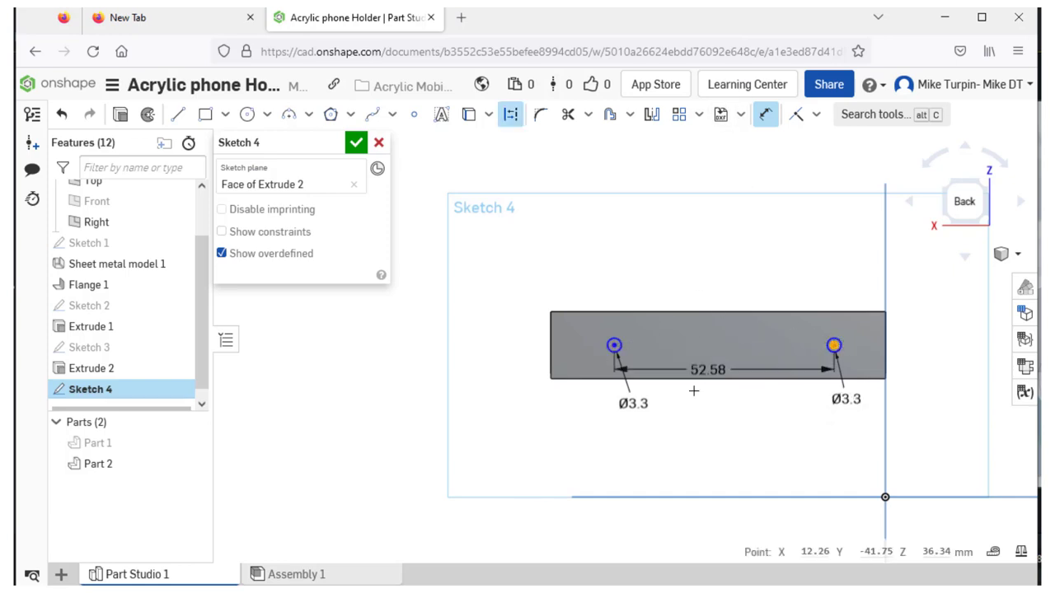
left_click(725, 266)
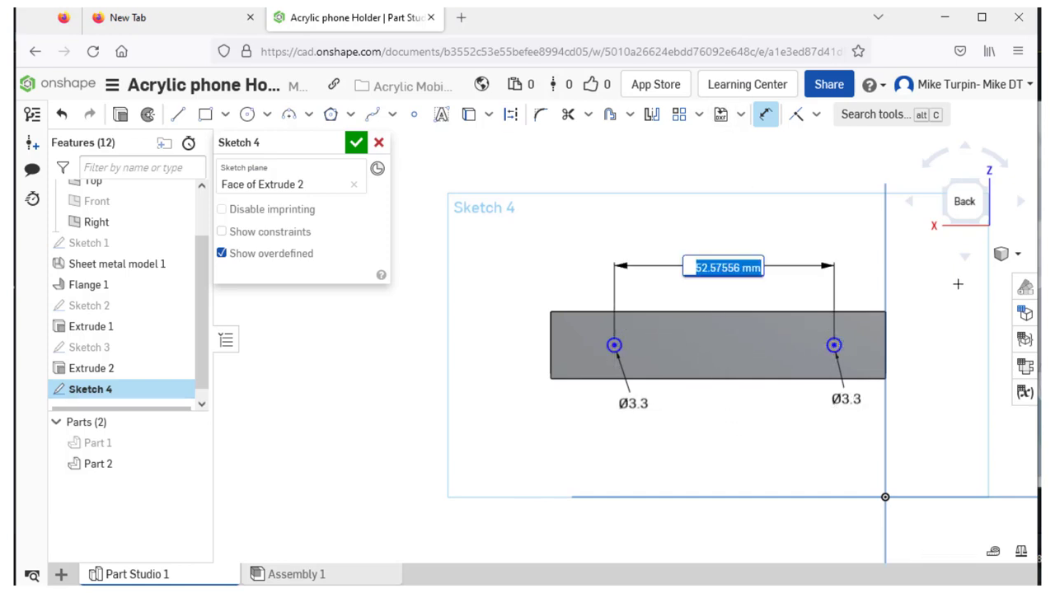
key("Return")
Step: Set the left circle's centre 10 mm from the left end edge of the channel face
scroll(958, 283, "up", 1)
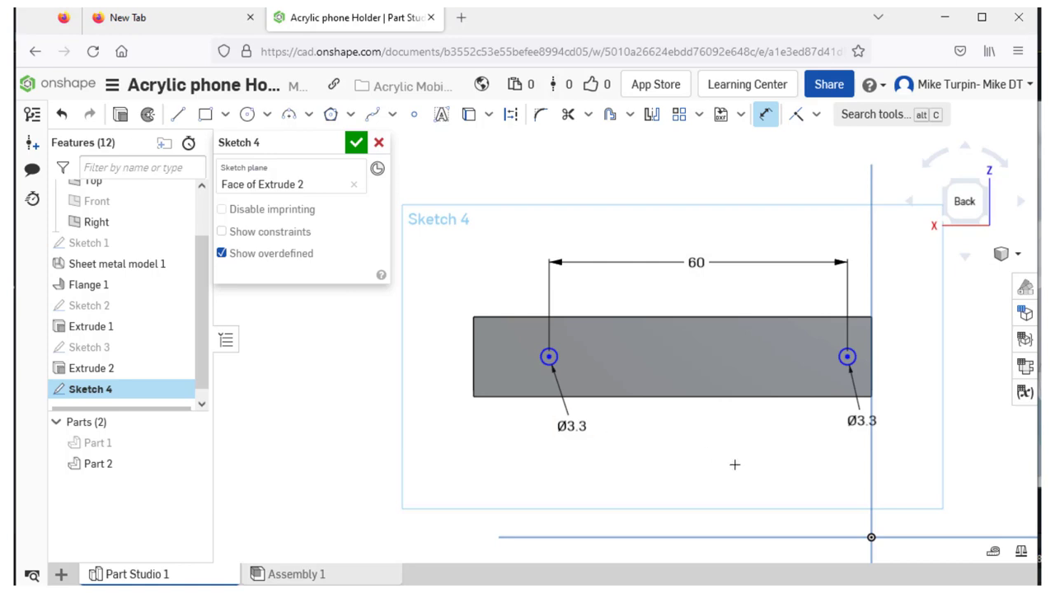
left_click(545, 356)
left_click(474, 356)
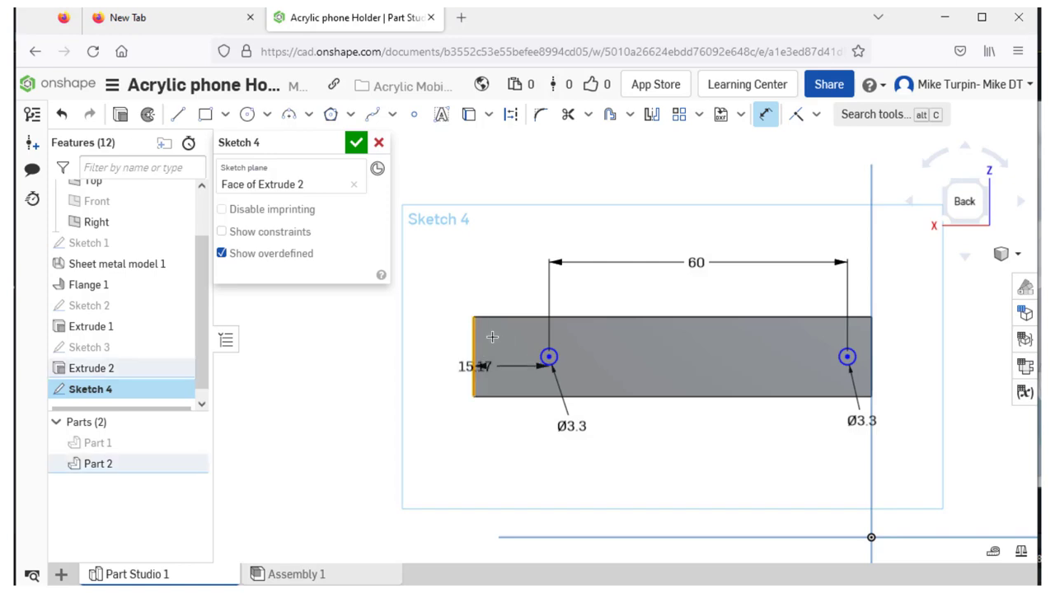
left_click(501, 265)
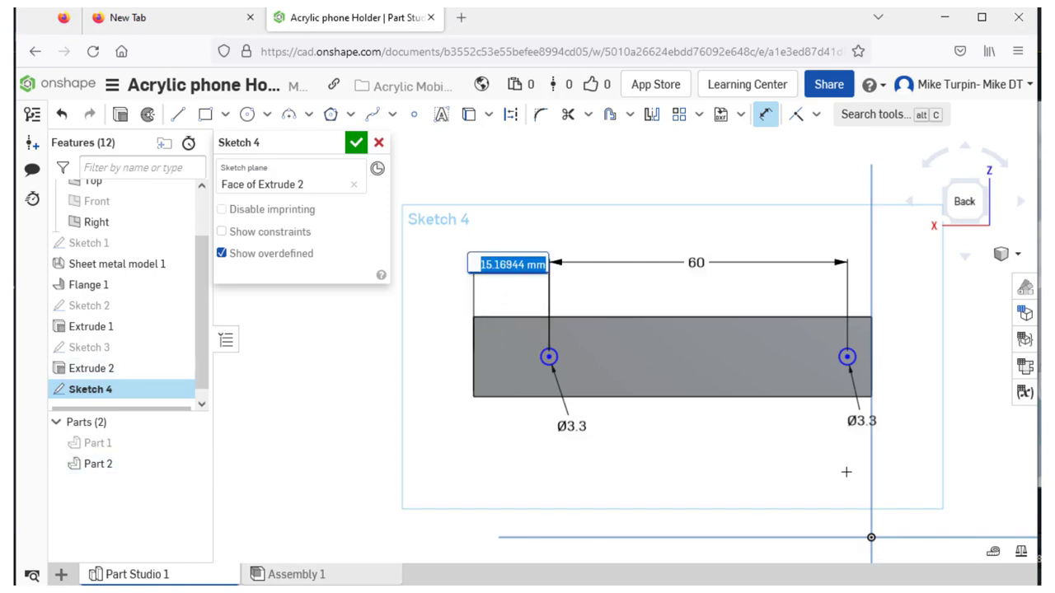
type("10")
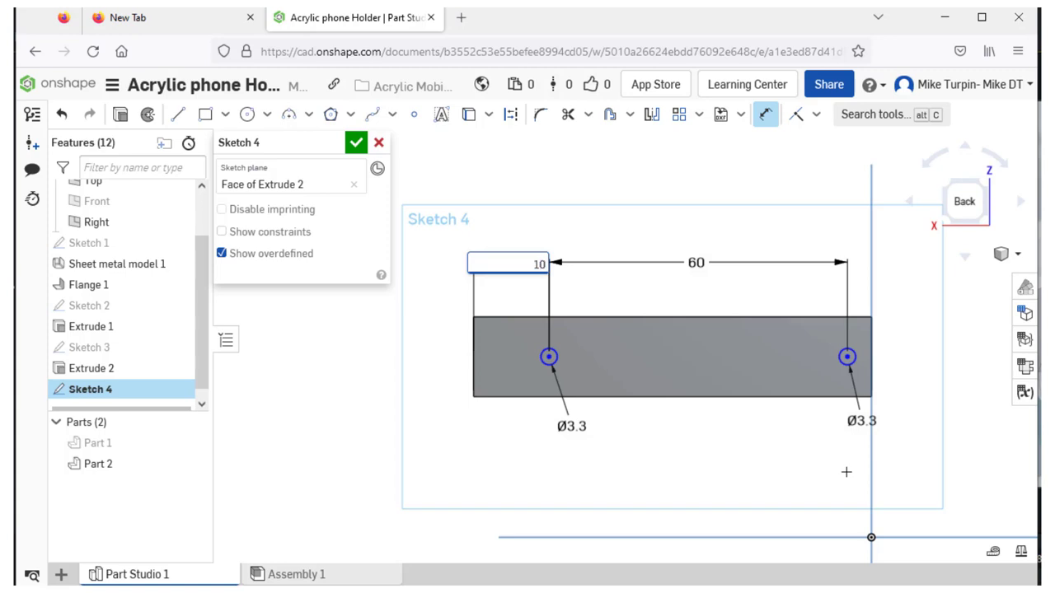
key("Escape")
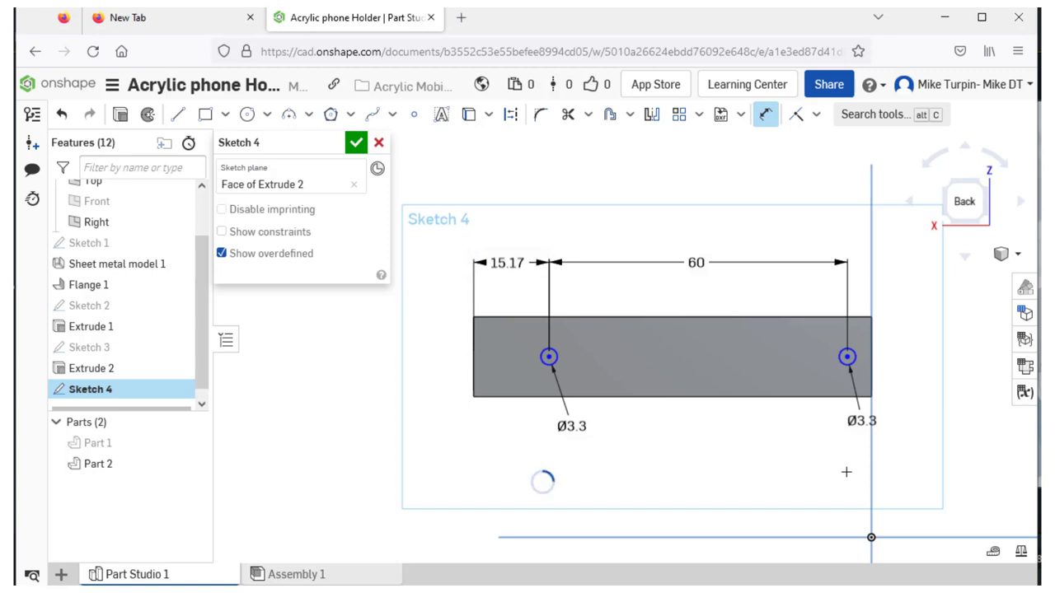
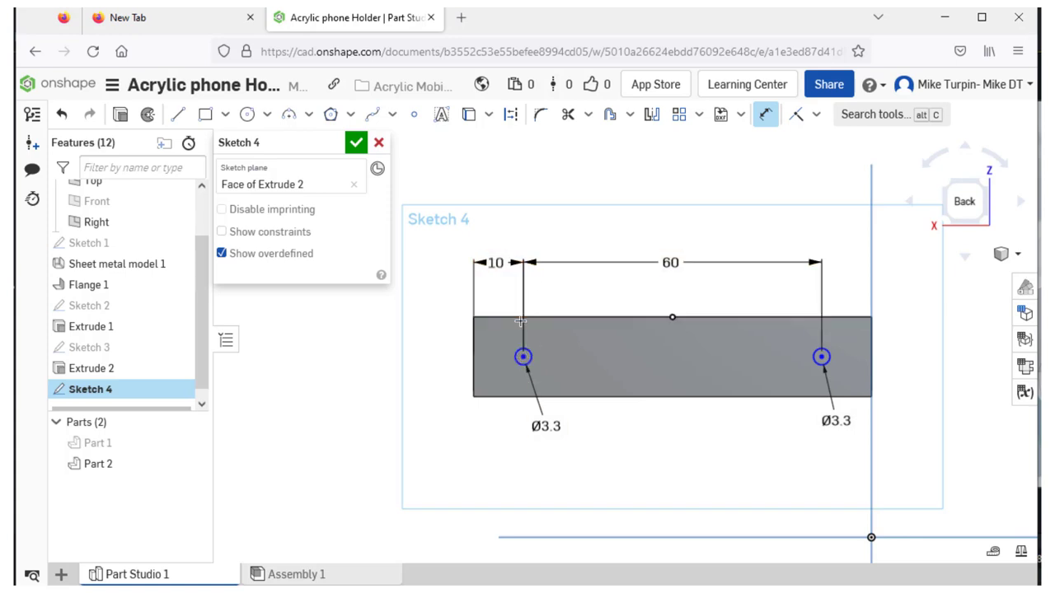
Step: Set the left circle's centre 8 mm below the top edge of the channel face and accept the sketch
left_click(517, 317)
left_click(523, 356)
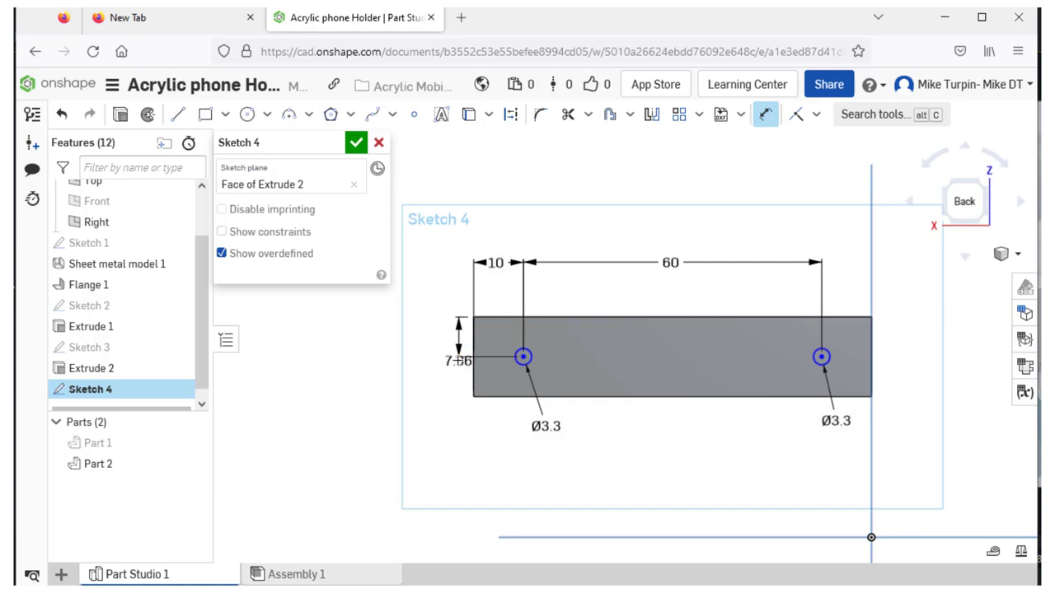
left_click(445, 339)
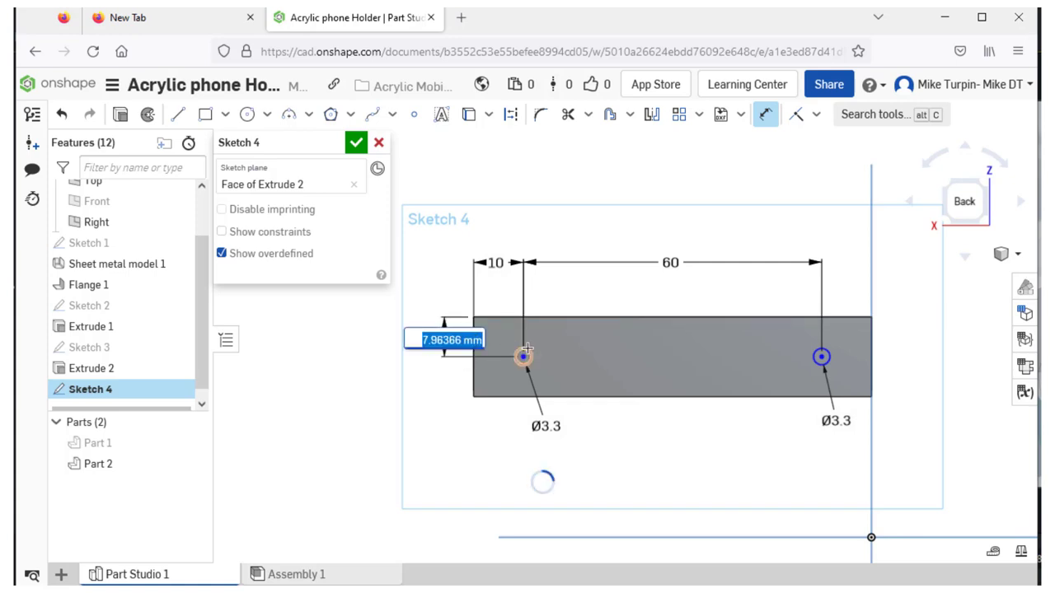
type("8")
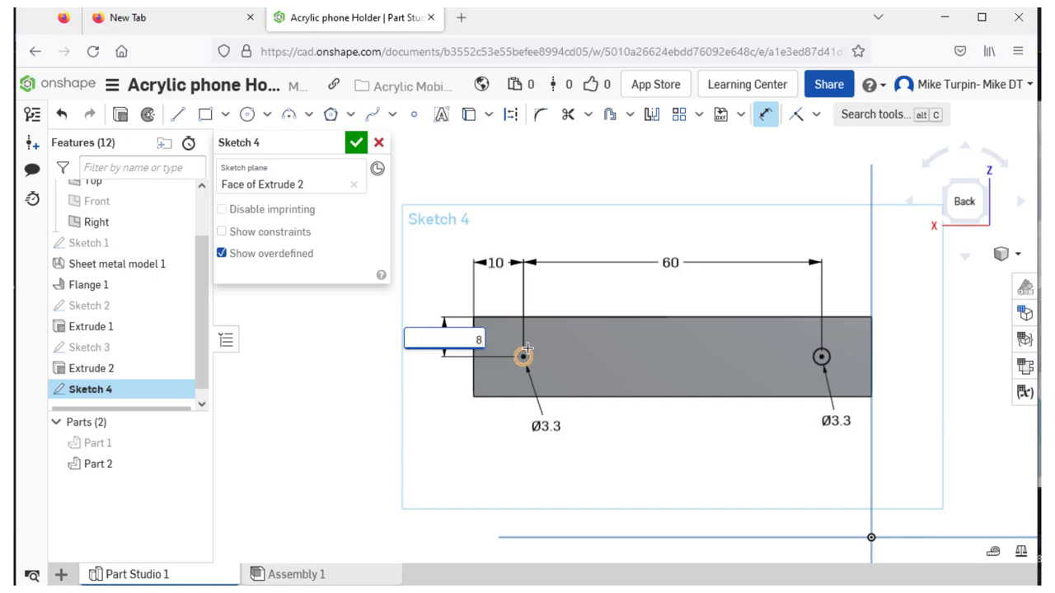
key("Return")
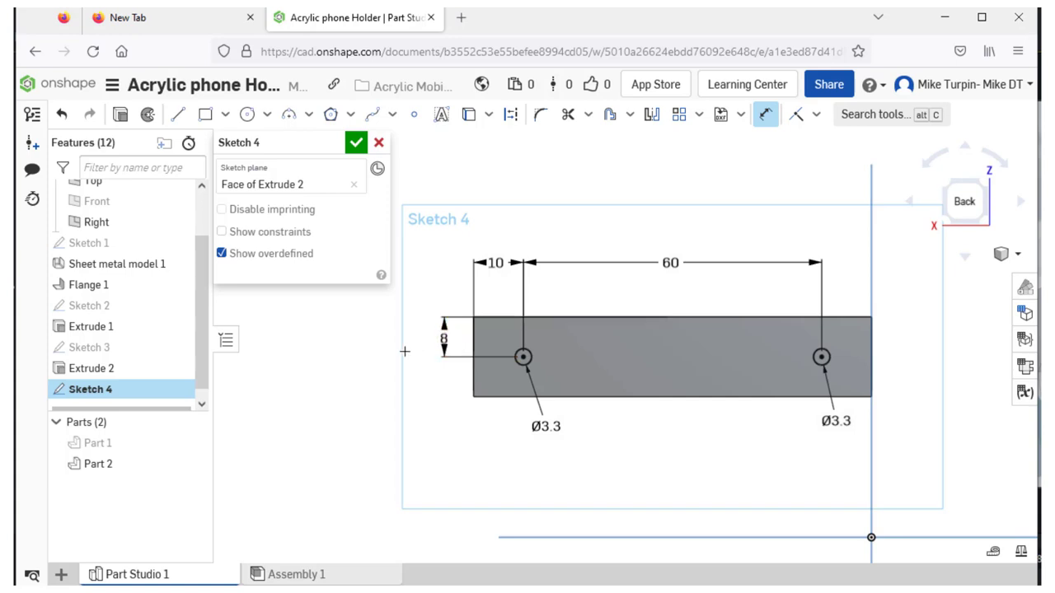
left_click(355, 144)
Step: Start an extrude of both 3.3 mm circles on the channel's side face and set it to remove material from the channel
right_click_drag(368, 353, 404, 379)
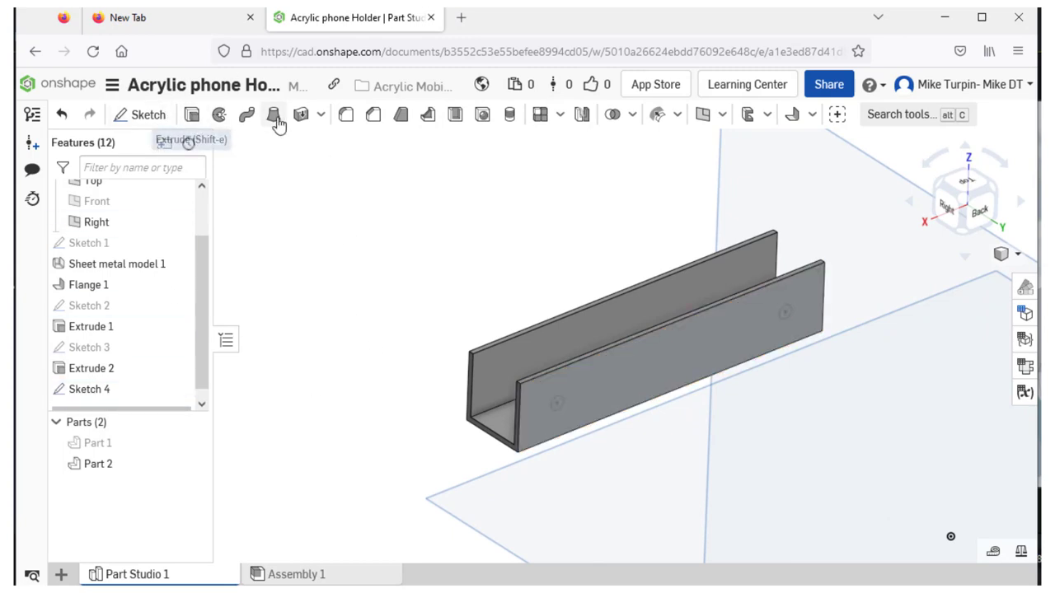
left_click(191, 115)
left_click(584, 402)
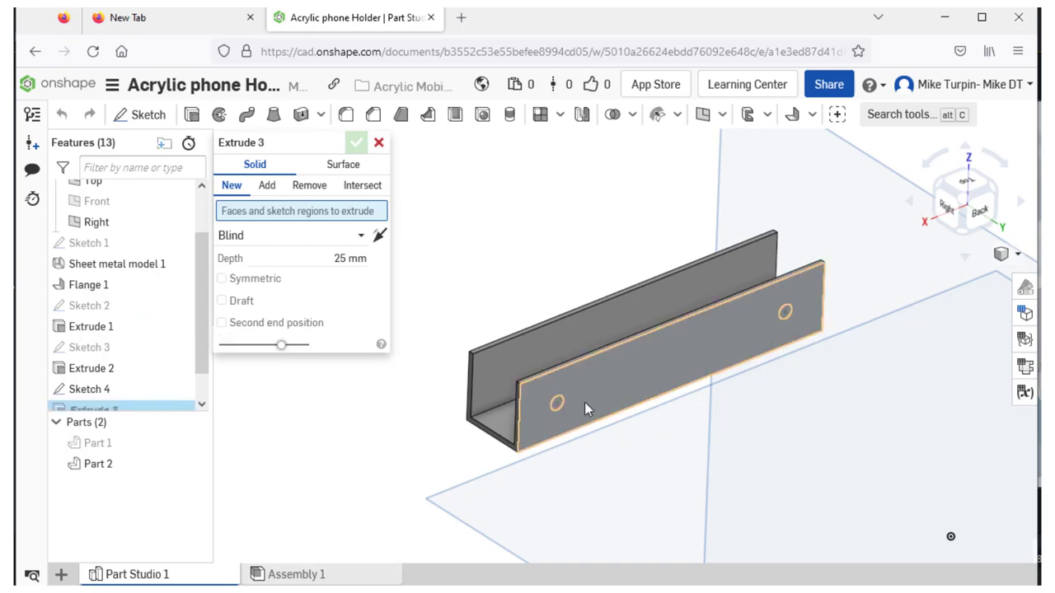
scroll(585, 401, "up", 3)
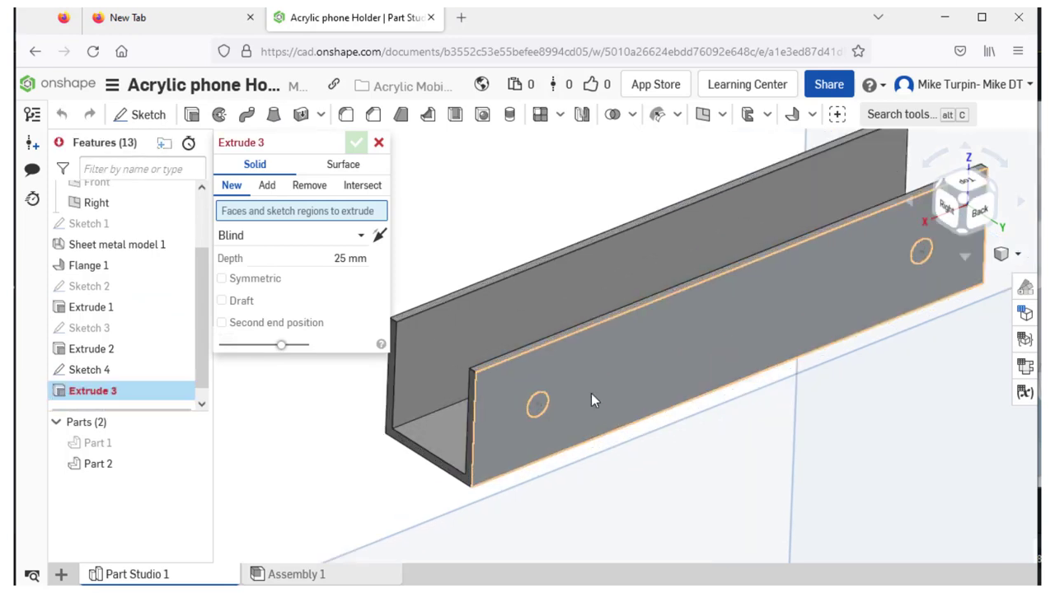
left_click(542, 401)
left_click(923, 253)
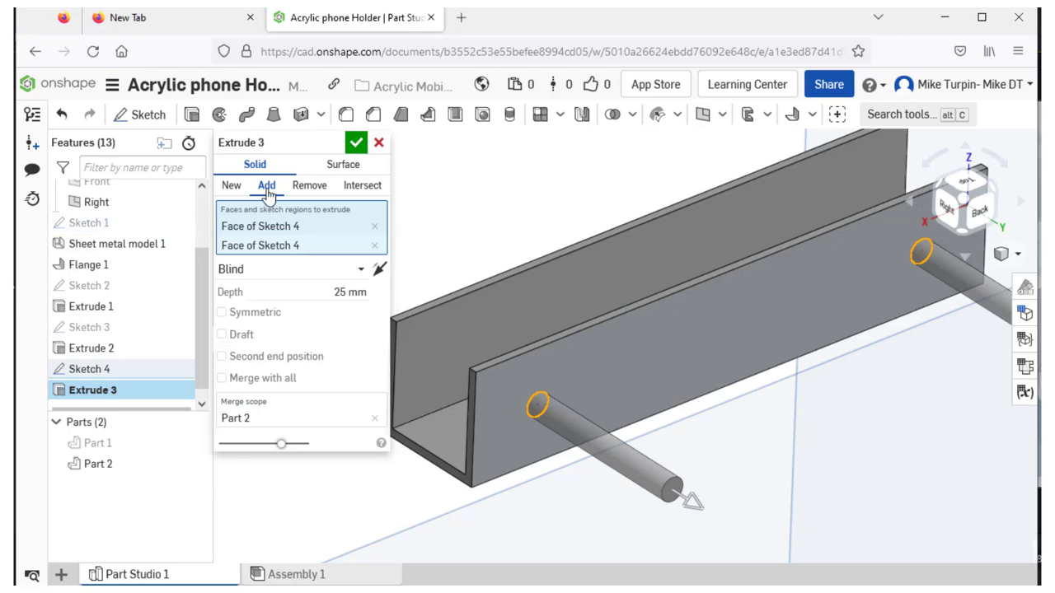
left_click(309, 185)
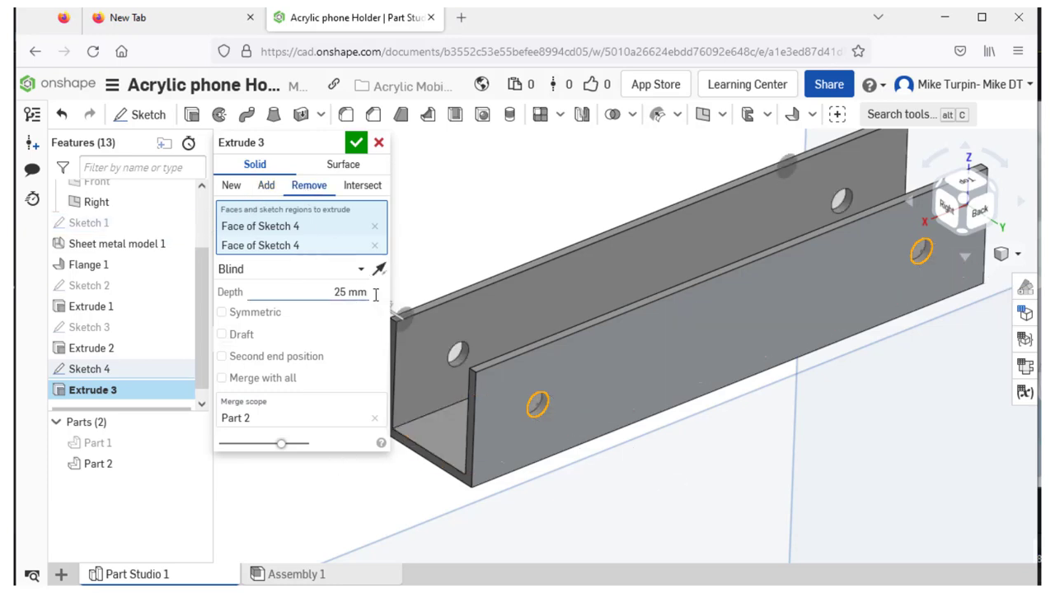
Step: Shorten the hole cut to a depth of 6.5 mm so it passes through only the near wall, and accept it
left_click_drag(285, 148, 169, 161)
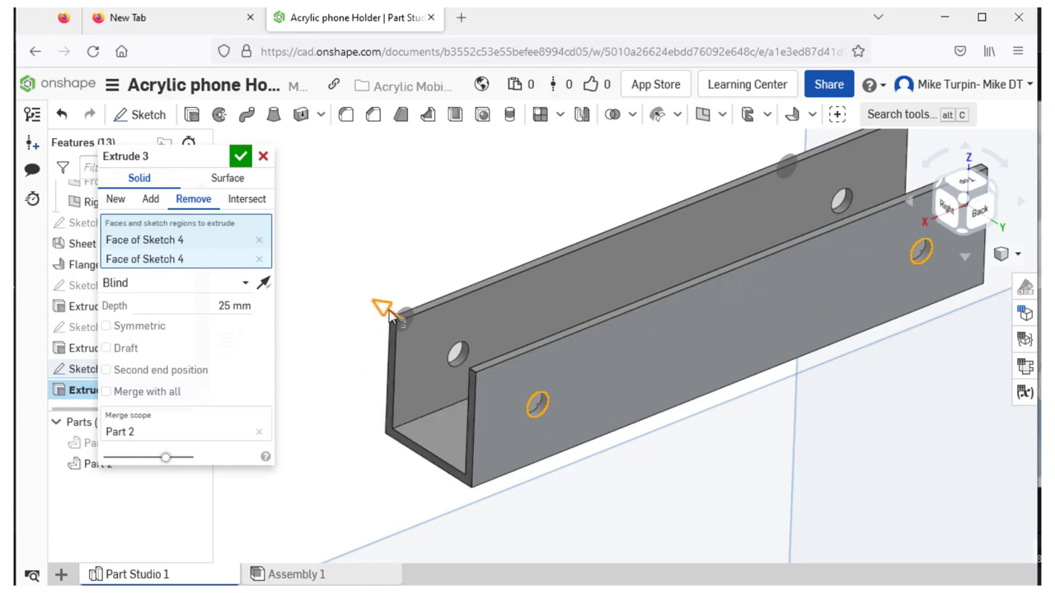
left_click_drag(378, 305, 447, 387)
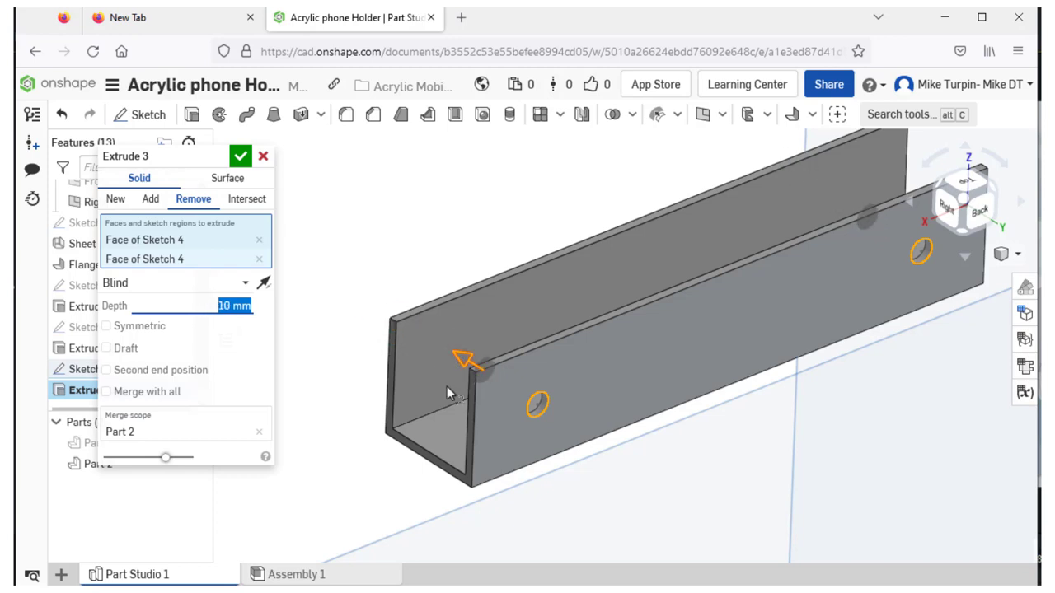
right_click_drag(446, 387, 420, 354)
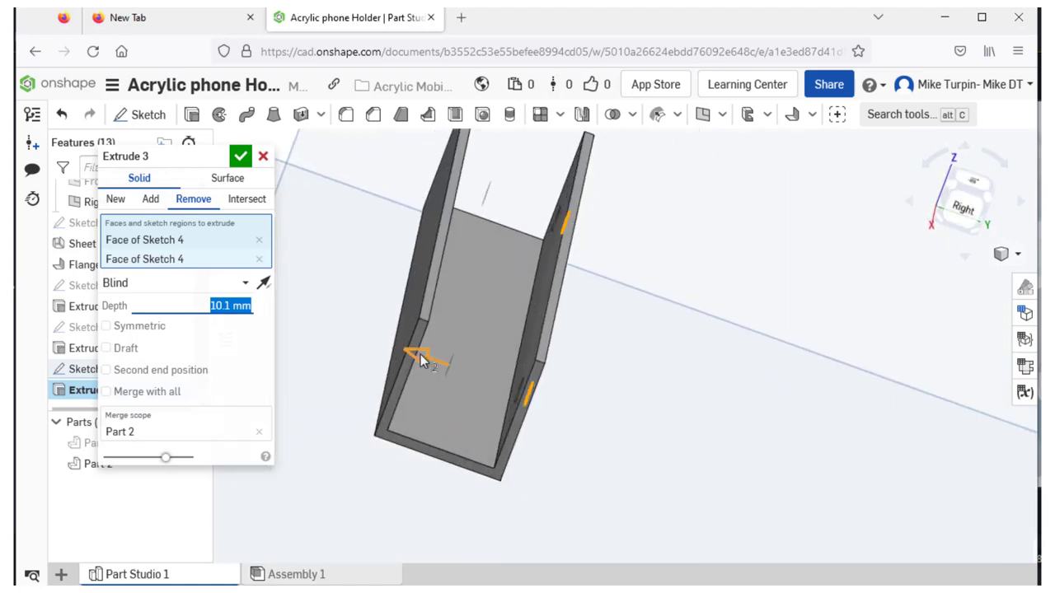
left_click_drag(421, 354, 474, 419)
left_click(241, 156)
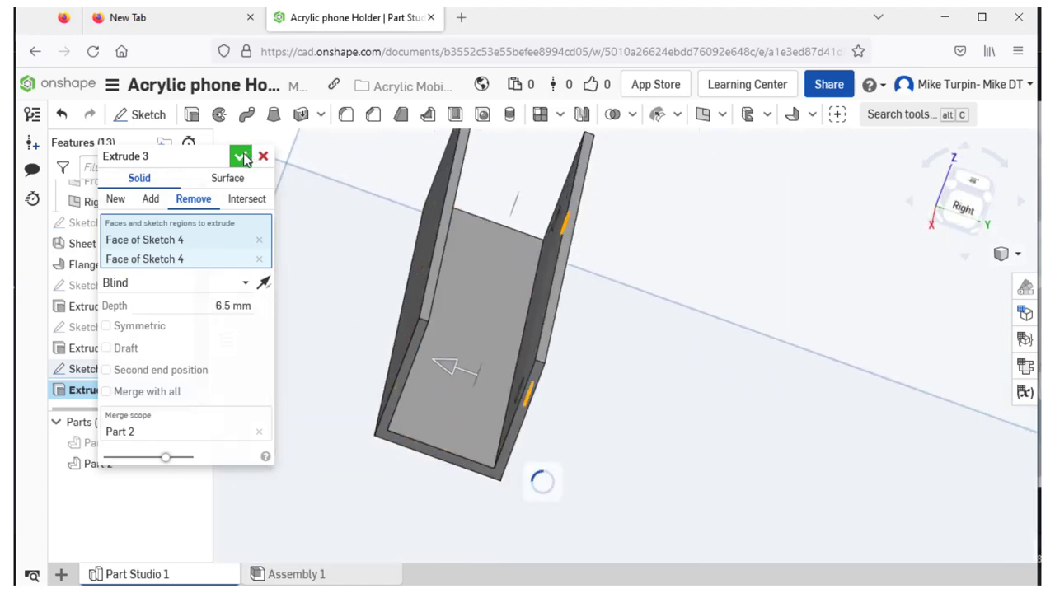
Step: Show the hidden bent holder part again and view it together with the U channel
scroll(302, 292, "down", 4)
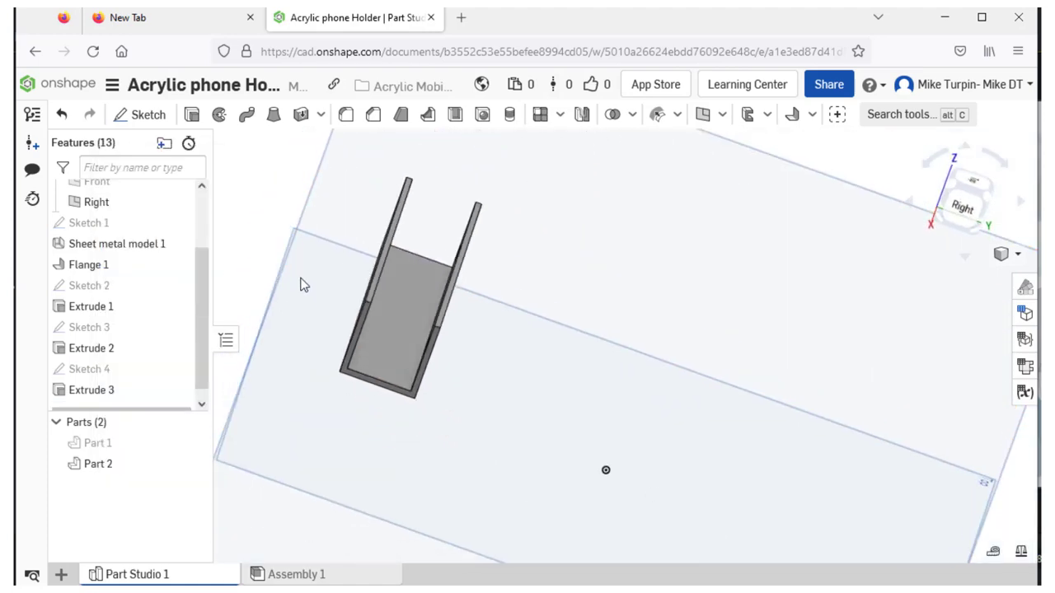
mouse_move(302, 284)
right_mouse_down()
mouse_move(271, 263)
mouse_move(229, 302)
mouse_move(309, 322)
mouse_move(311, 351)
mouse_move(239, 318)
mouse_move(257, 277)
mouse_move(313, 289)
right_mouse_up()
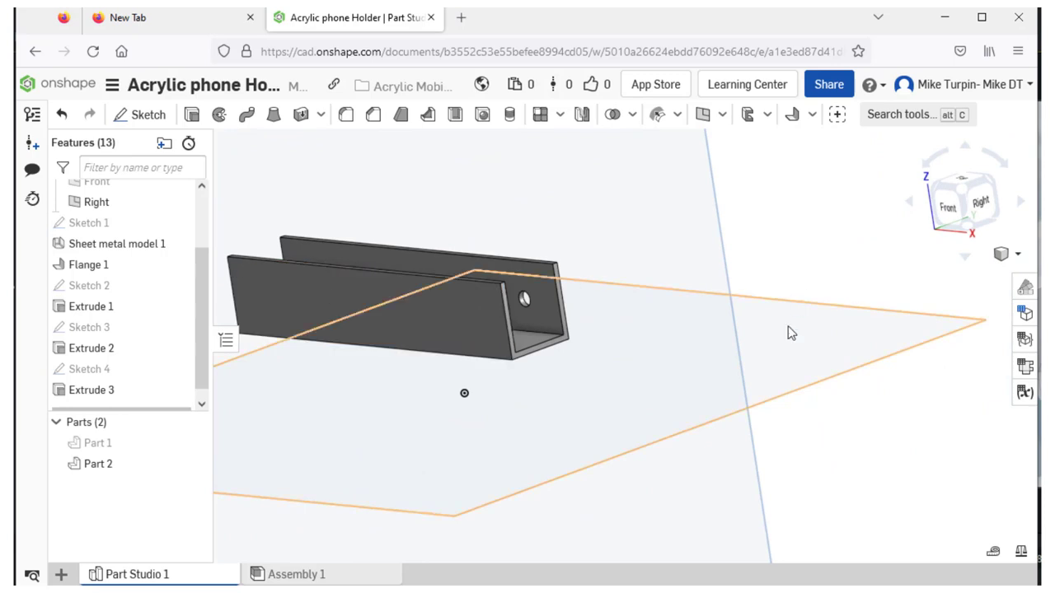
scroll(614, 331, "down", 2)
mouse_move(622, 419)
right_mouse_down()
mouse_move(682, 401)
mouse_move(593, 419)
mouse_move(635, 415)
right_mouse_up()
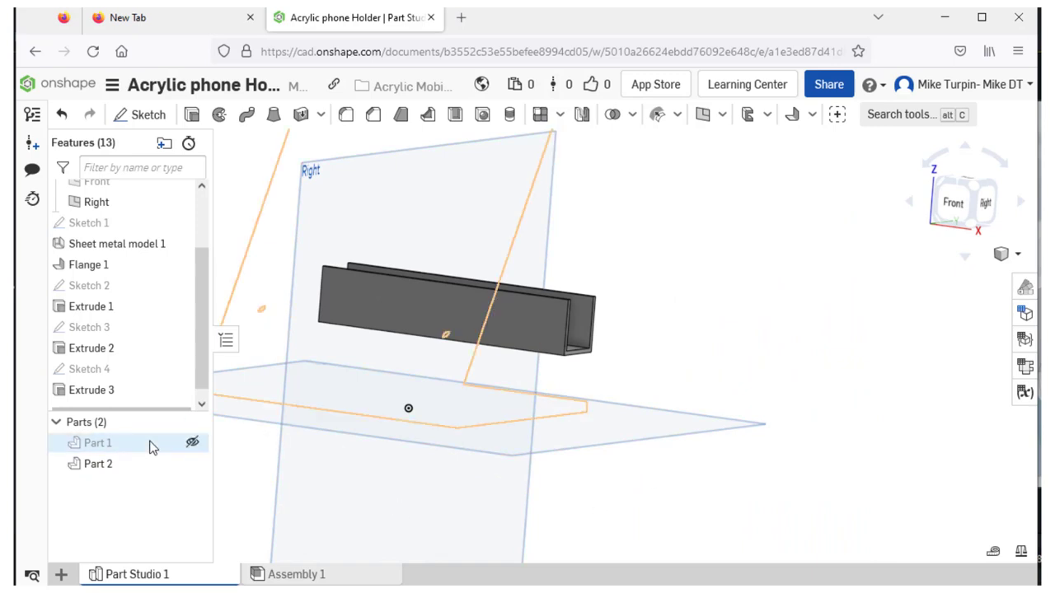
left_click(192, 442)
right_click_drag(689, 466, 659, 489)
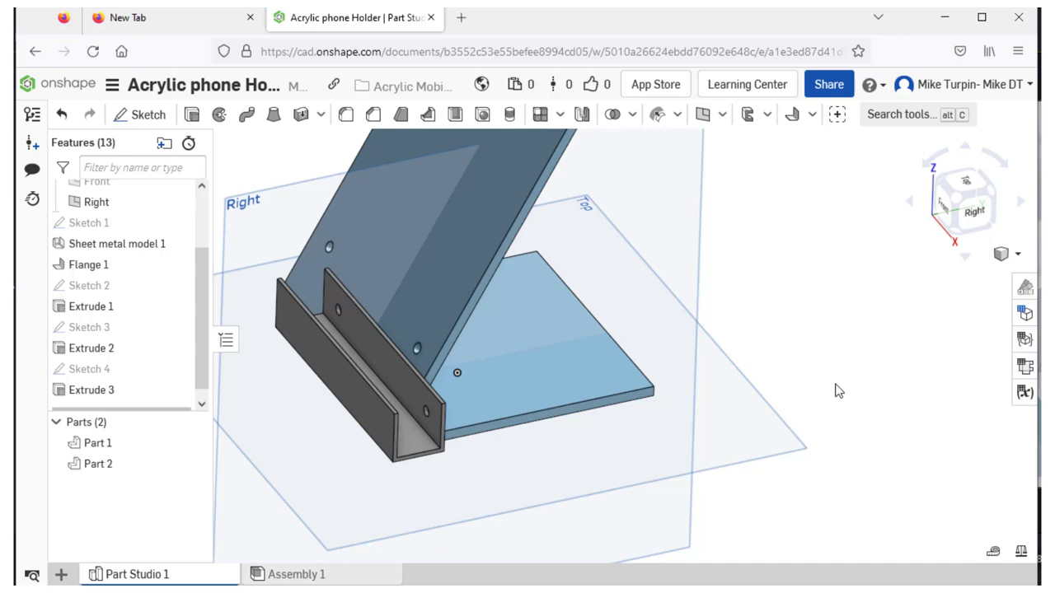
right_click_drag(838, 365, 844, 347)
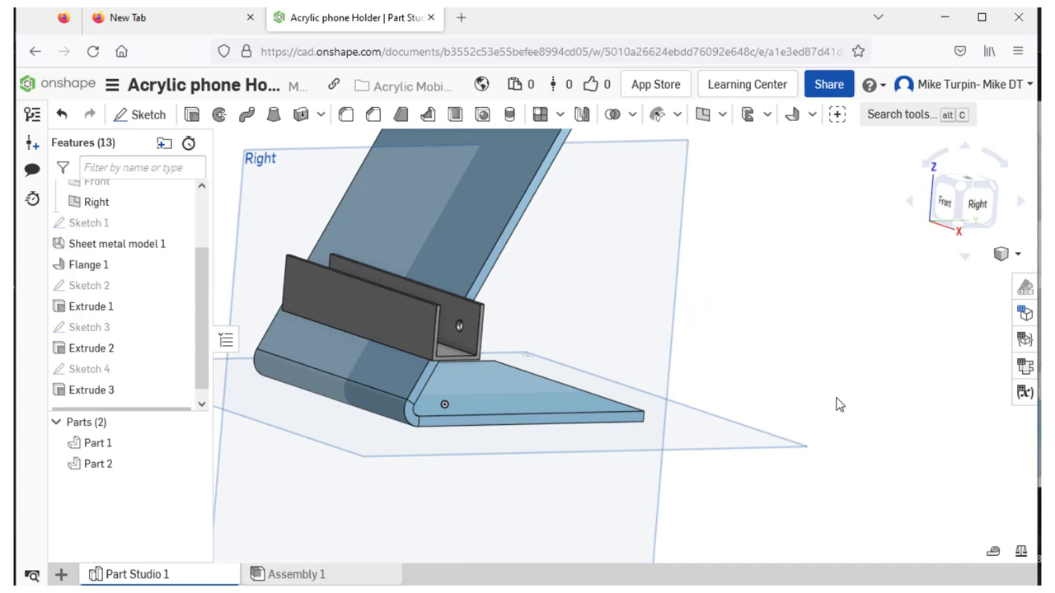
Step: Start a sketch on the Right plane and draw a vertical line about 5.7 mm long in the empty area beyond the holder's base
left_click(142, 114)
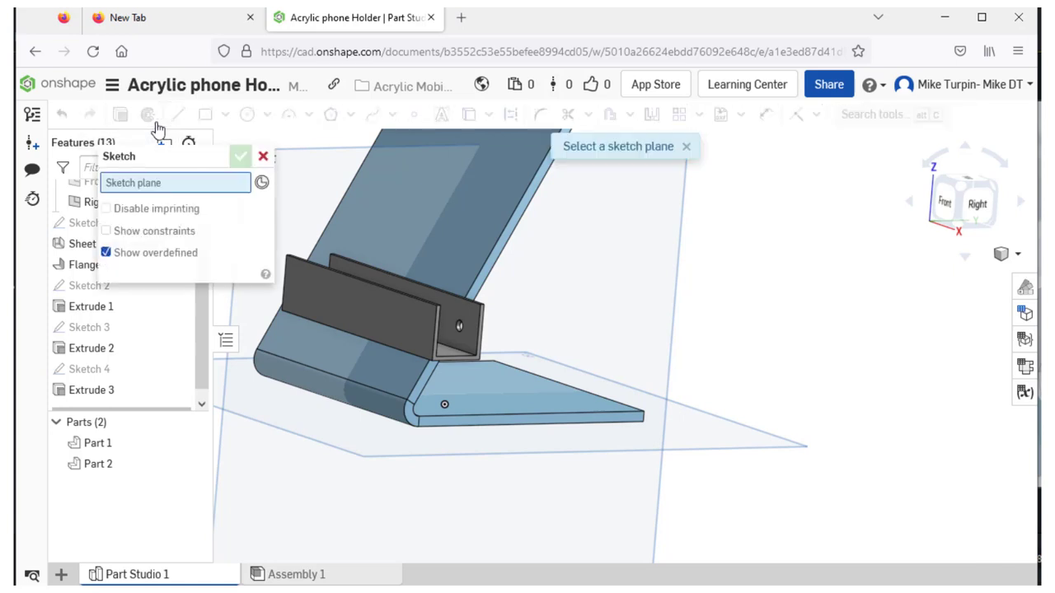
left_click(676, 335)
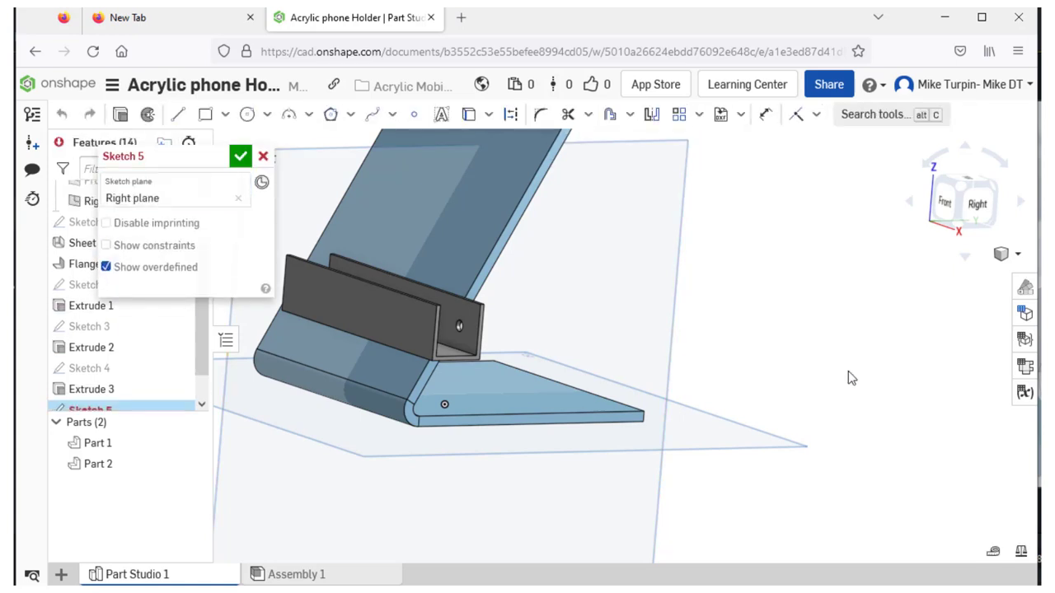
key("n")
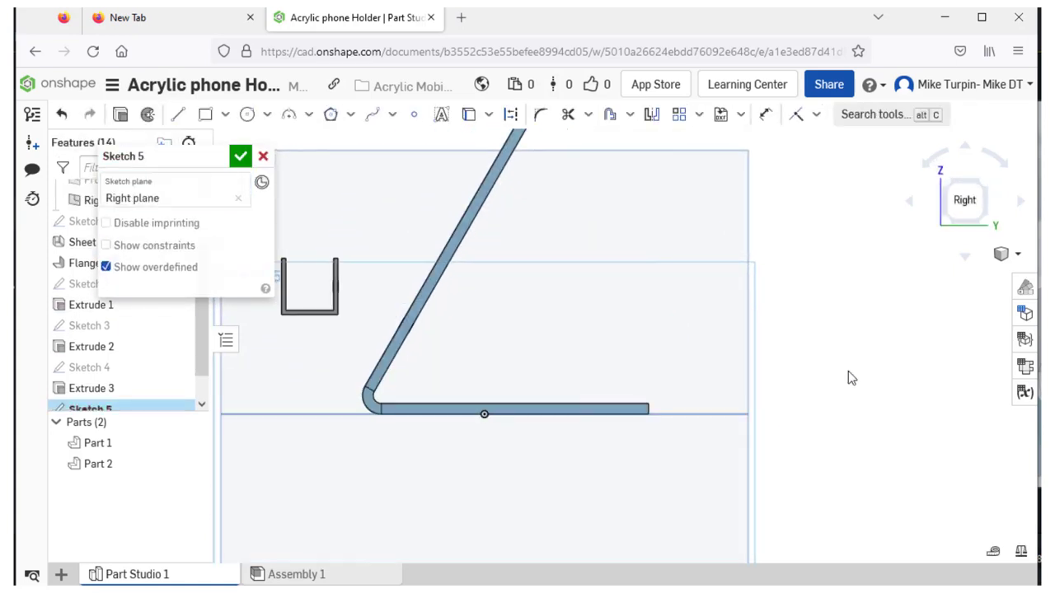
left_click(179, 118)
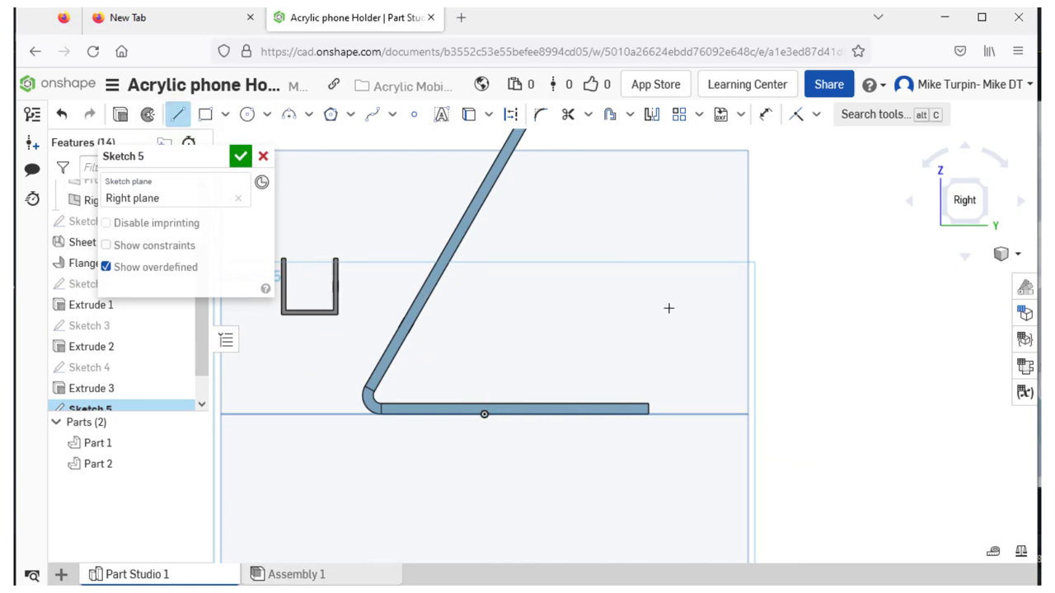
left_click(713, 310)
left_click(711, 290)
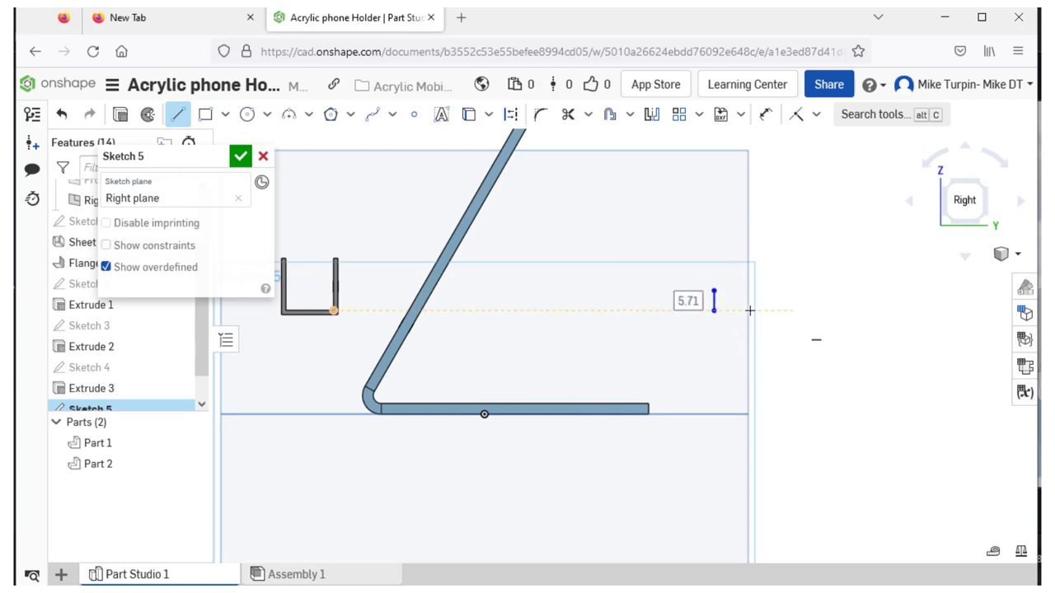
Step: Draw a parallel vertical line about 5.6 mm long, continuing into an open head outline about 3.1 mm wide and 1.3 mm high
scroll(722, 298, "up", 5)
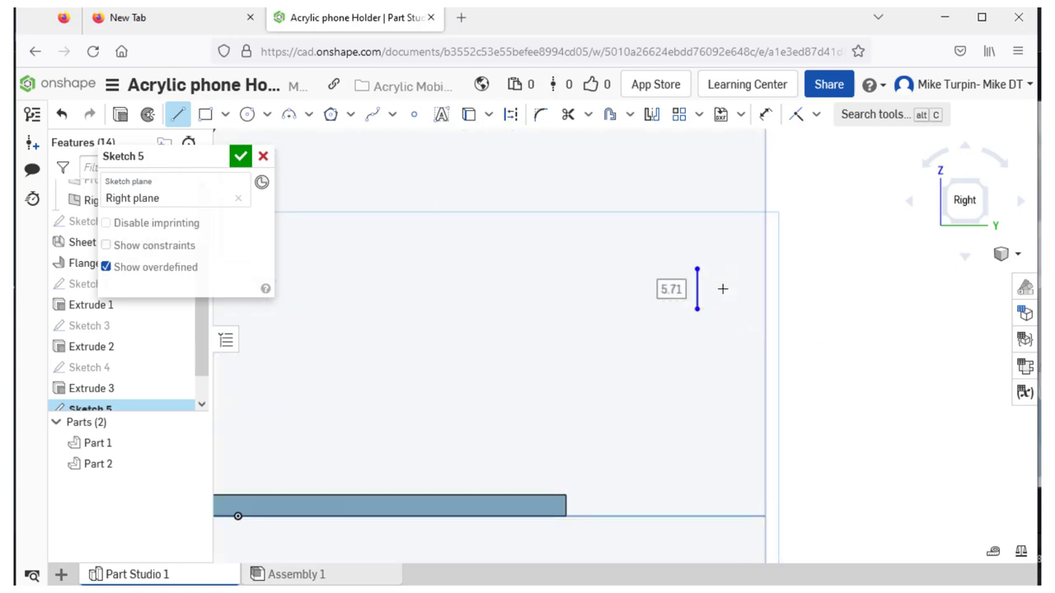
left_click(695, 321)
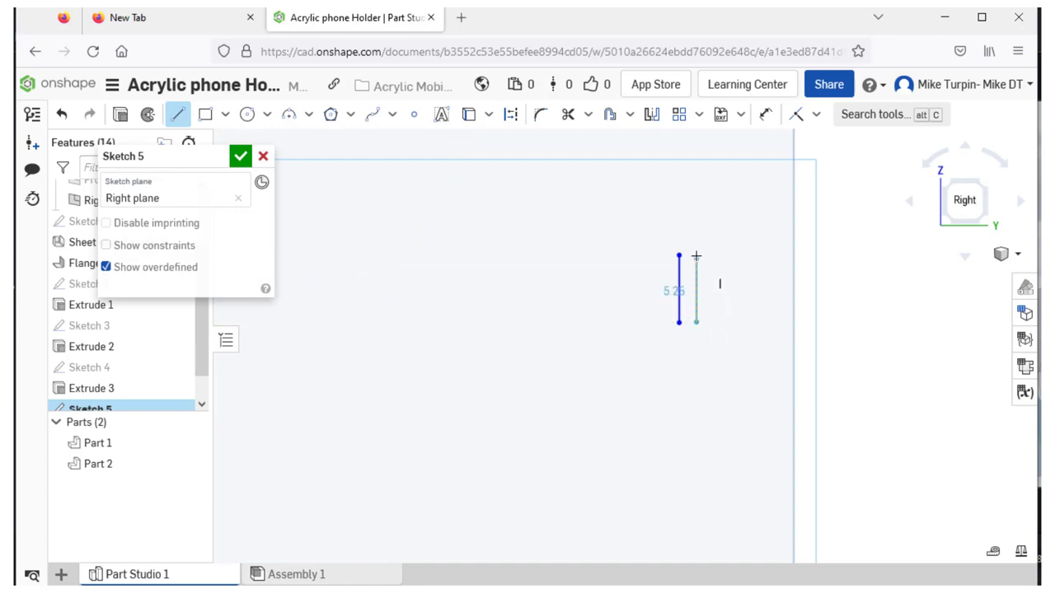
left_click(695, 256)
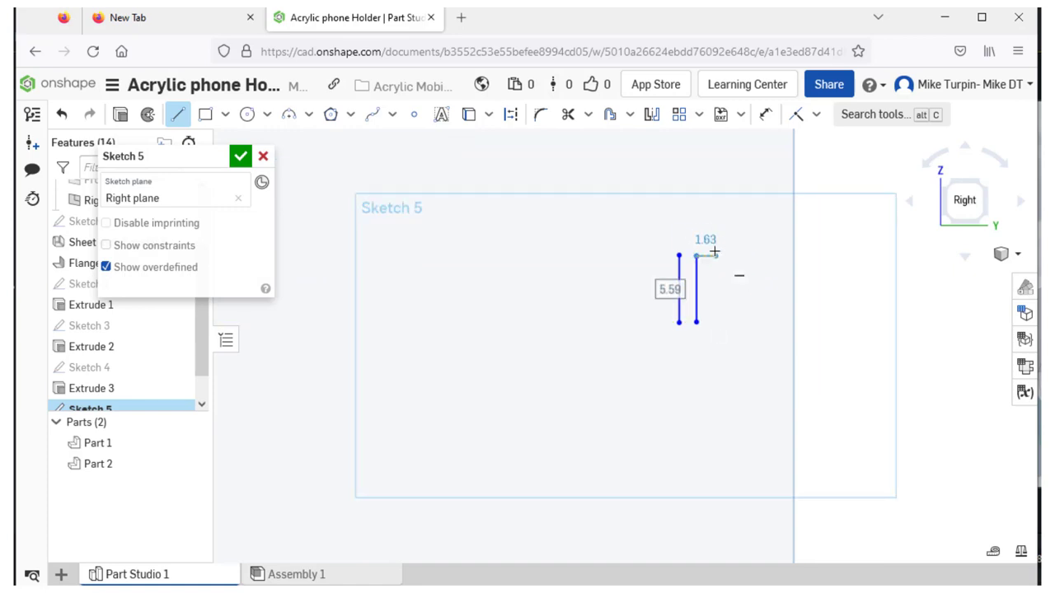
left_click(714, 254)
left_click(714, 241)
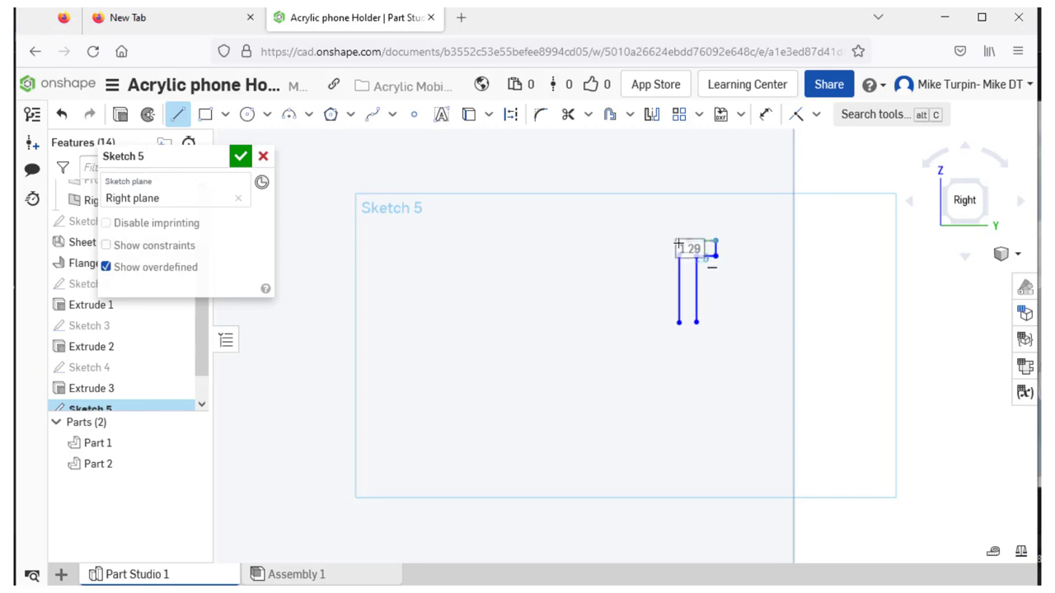
left_click(679, 241)
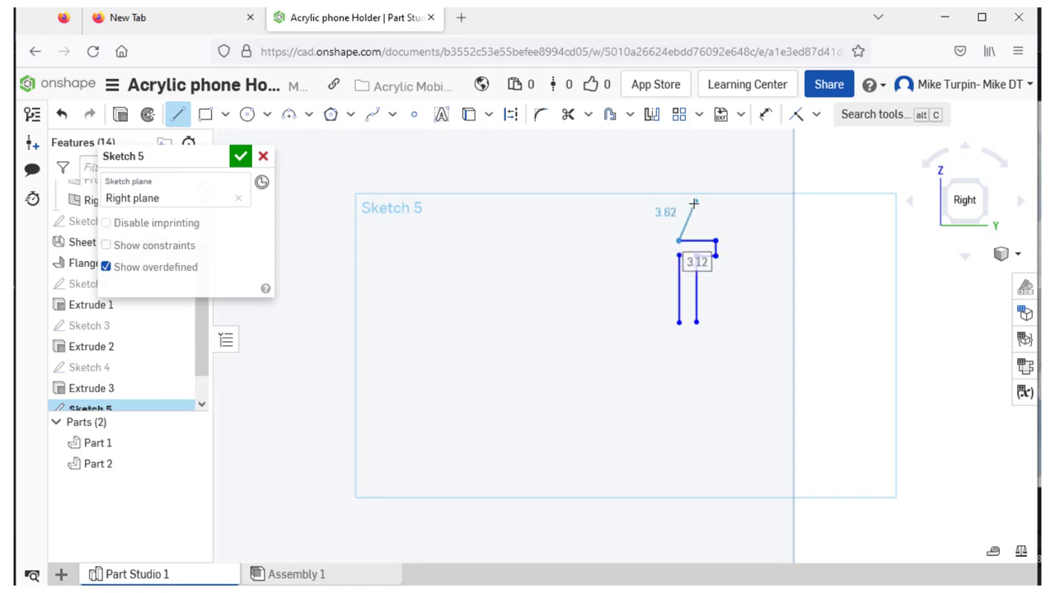
right_click(693, 208)
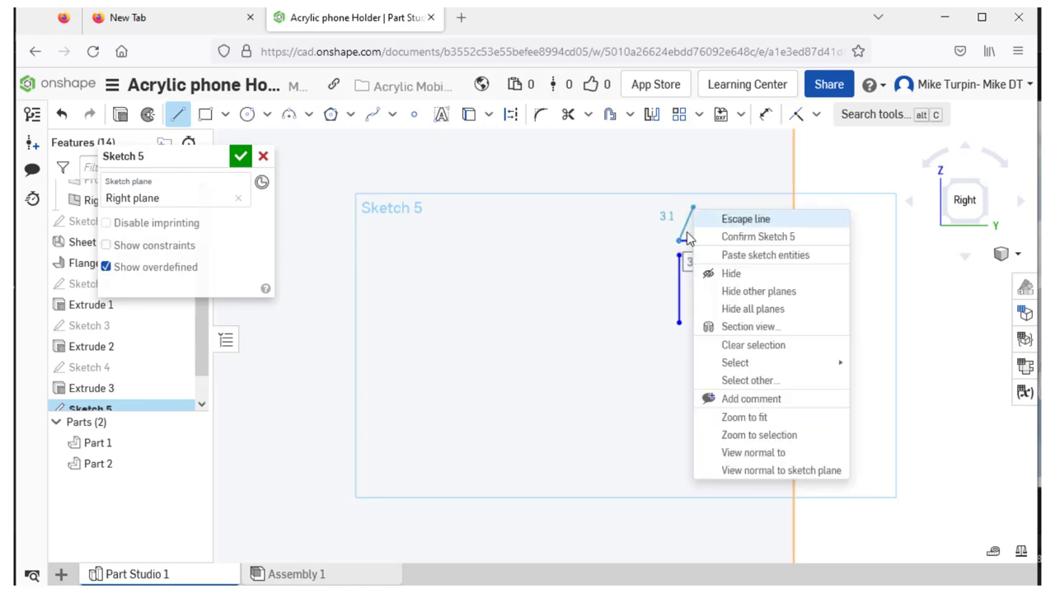
left_click(728, 220)
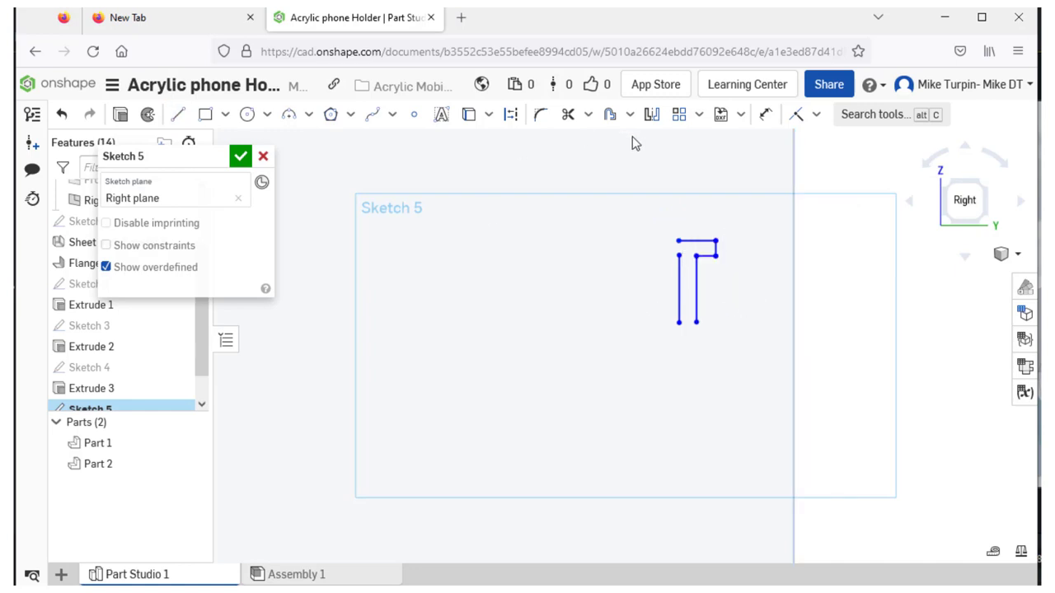
Step: Set the distance between the two vertical lines of the small profile to 0.5 mm
left_click(767, 115)
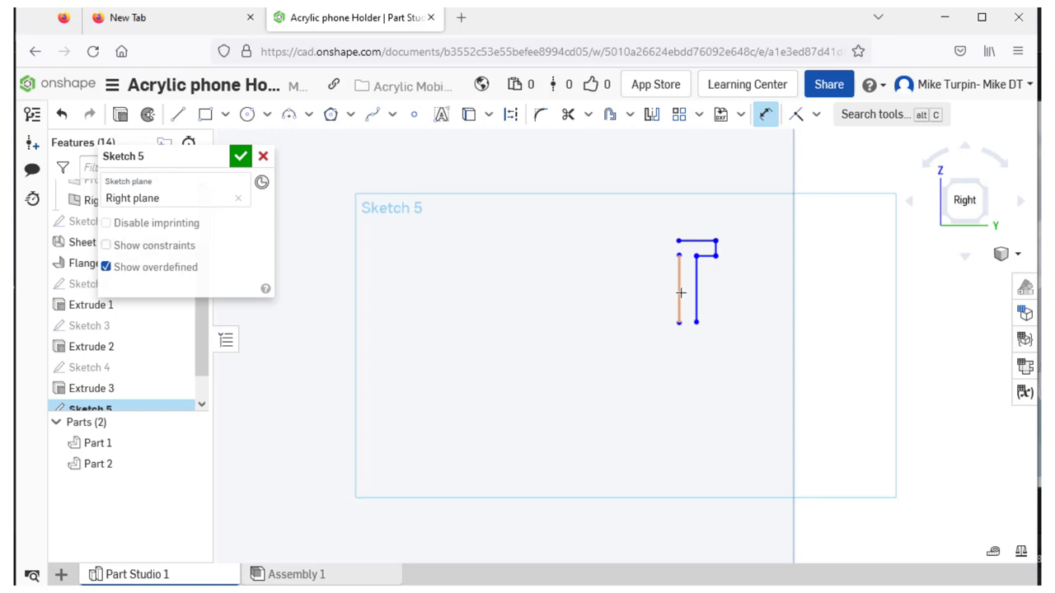
left_click(680, 293)
left_click(696, 291)
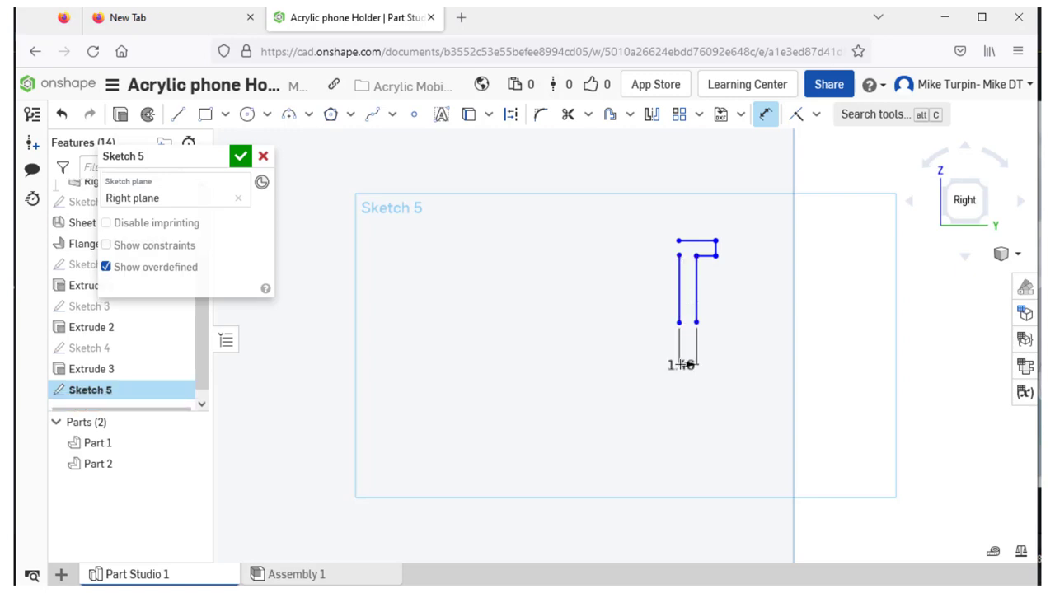
left_click(683, 362)
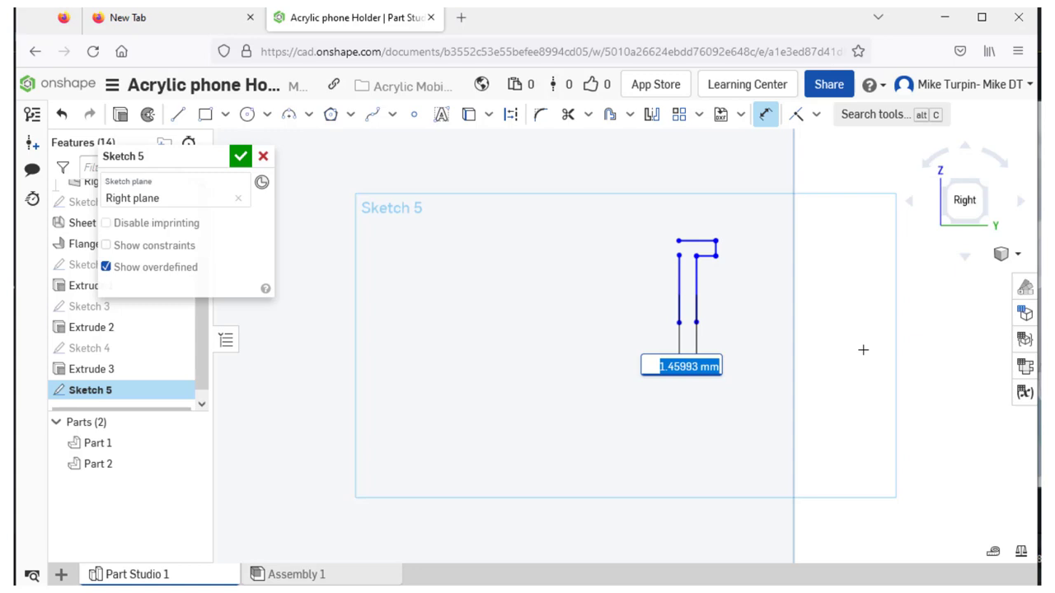
type("0.5")
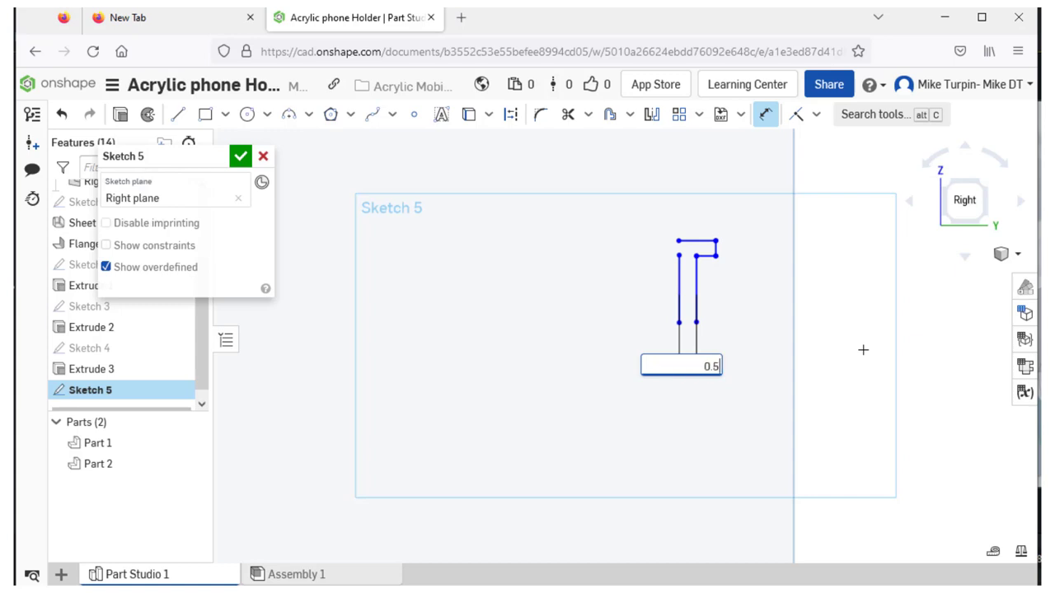
key("Return")
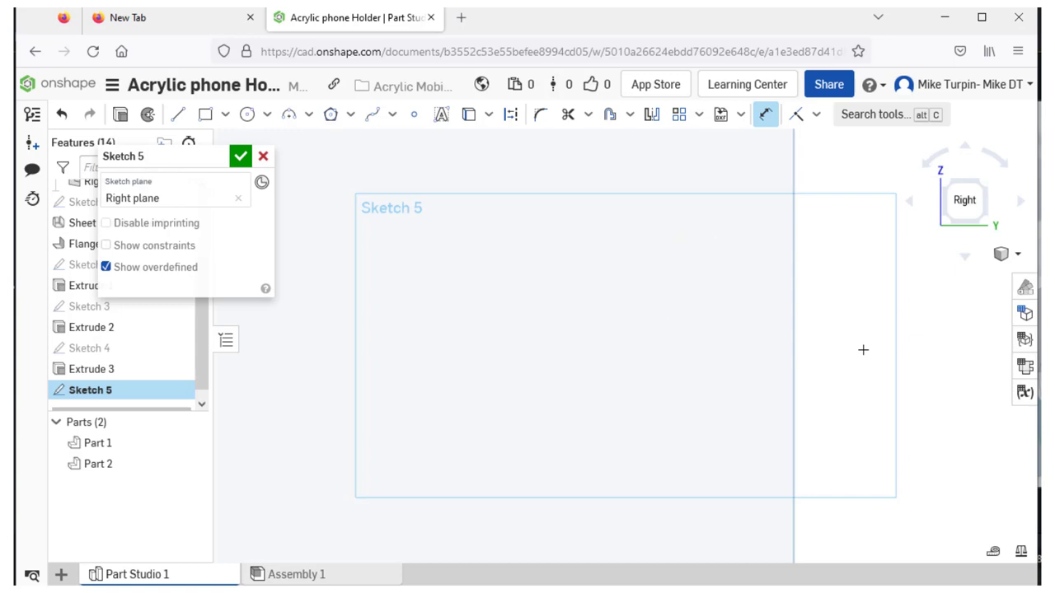
Step: Draw a short line joining the lower ends of the small profile's two vertical lines to close the shaft's base
scroll(816, 353, "down", 5)
scroll(481, 361, "up", 8)
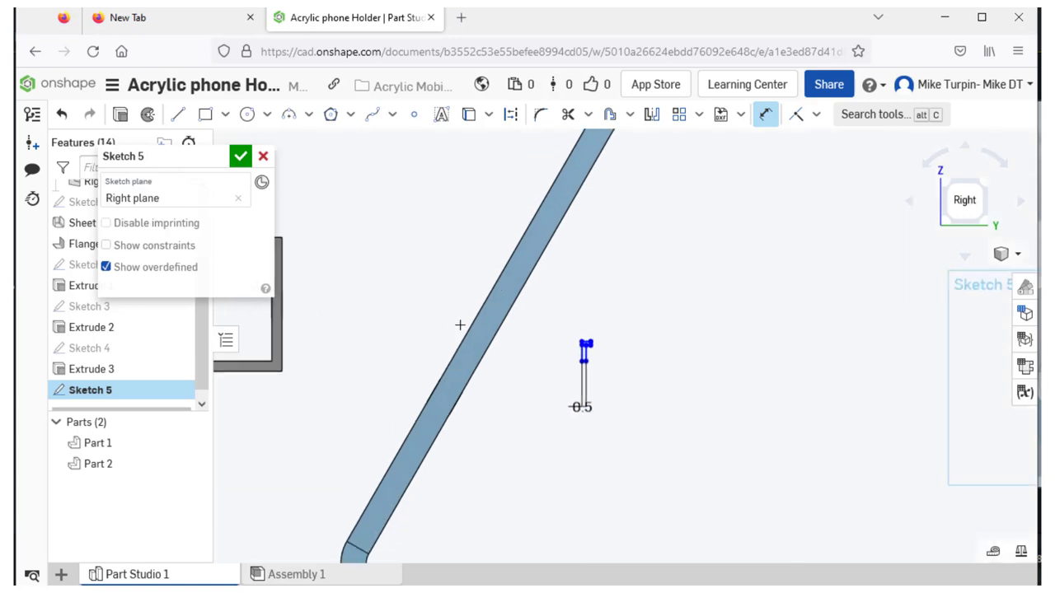
scroll(593, 302, "up", 1)
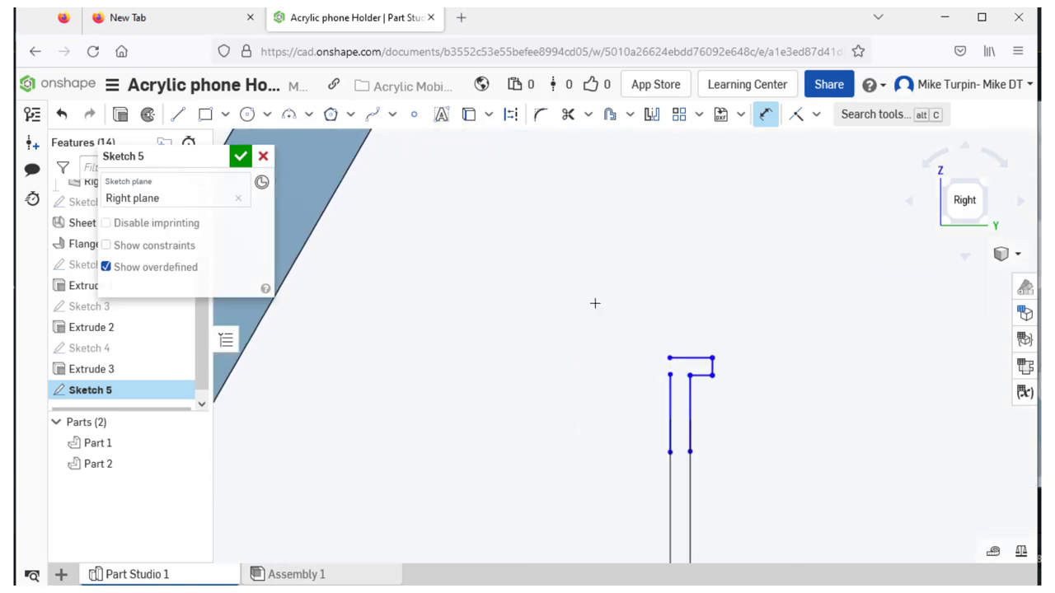
scroll(602, 329, "down", 1)
scroll(649, 519, "down", 1)
scroll(634, 322, "up", 2)
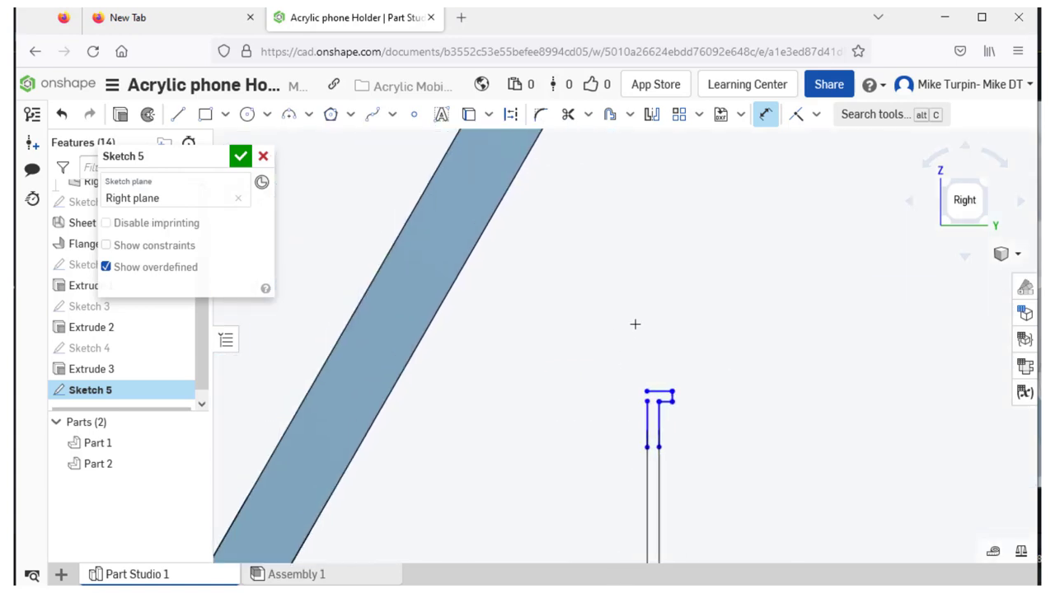
scroll(627, 283, "down", 1)
left_click(177, 114)
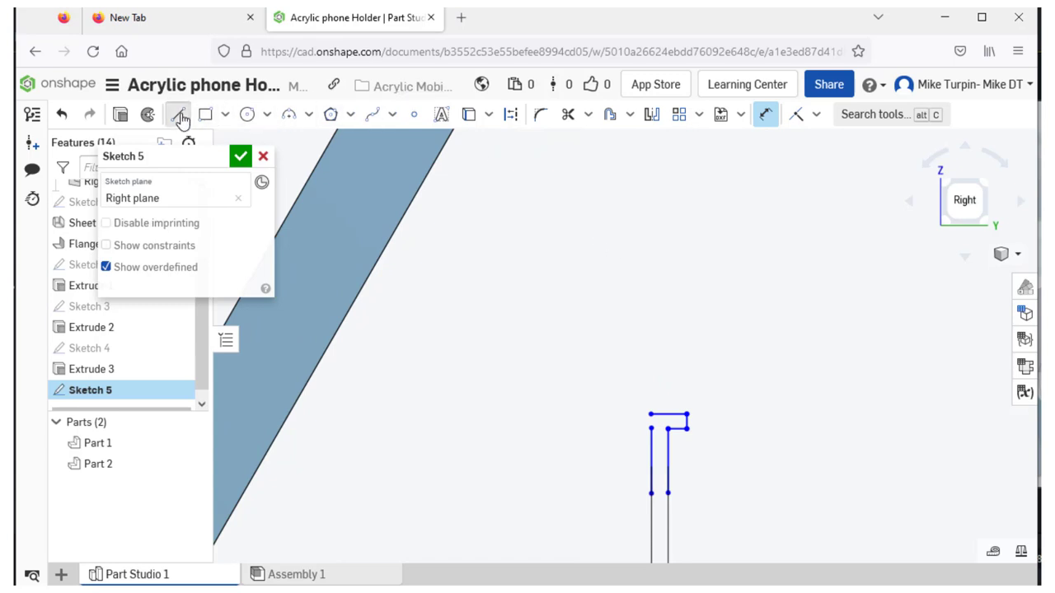
left_click(651, 493)
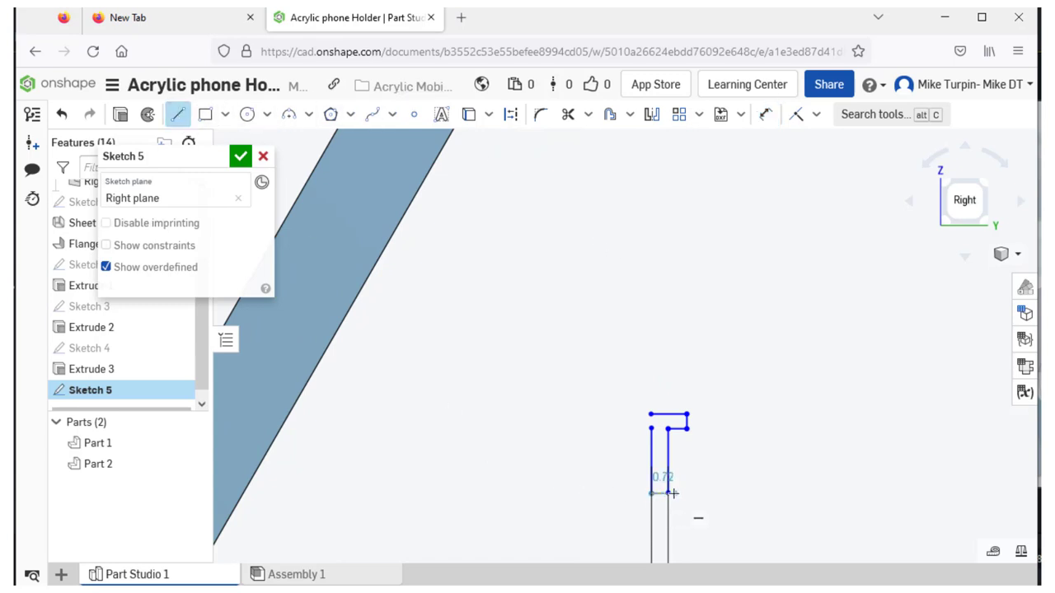
left_click(669, 493)
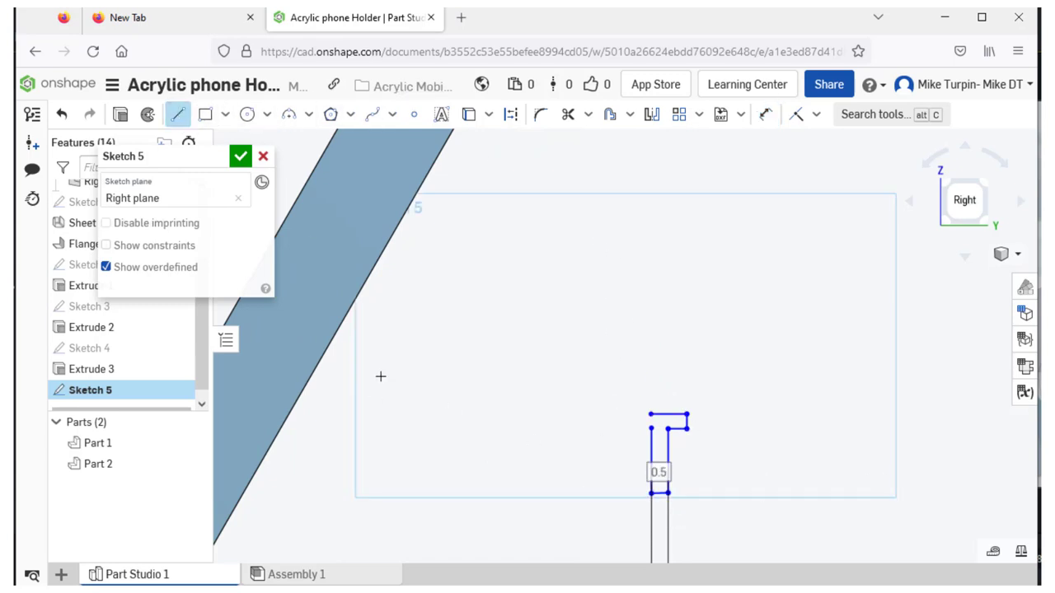
right_click(694, 300)
left_click(715, 311)
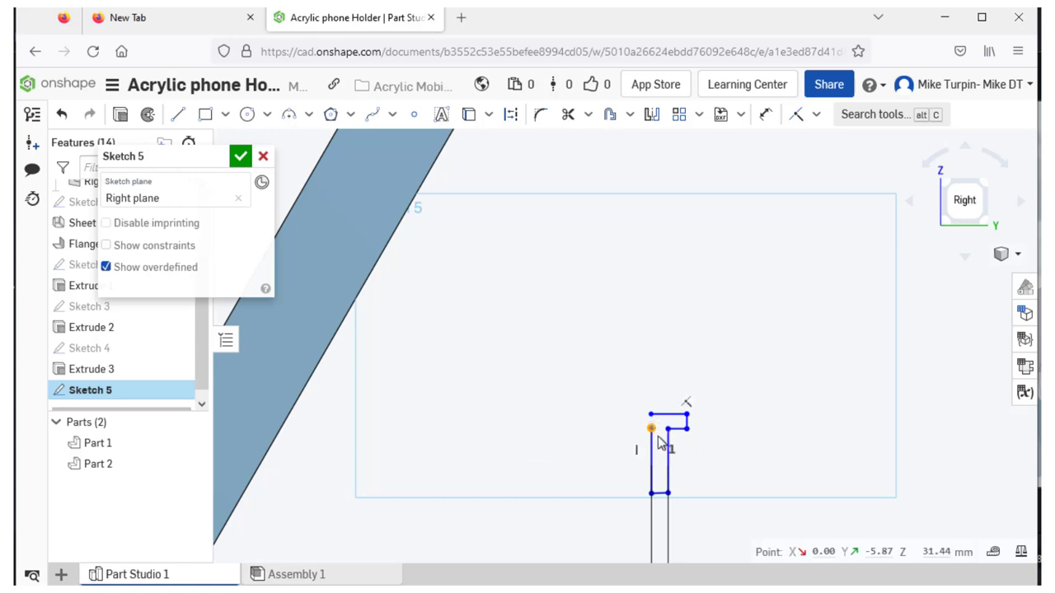
Step: Extend the inner vertical line up to the open end of the head outline to close the profile
scroll(647, 419, "up", 5)
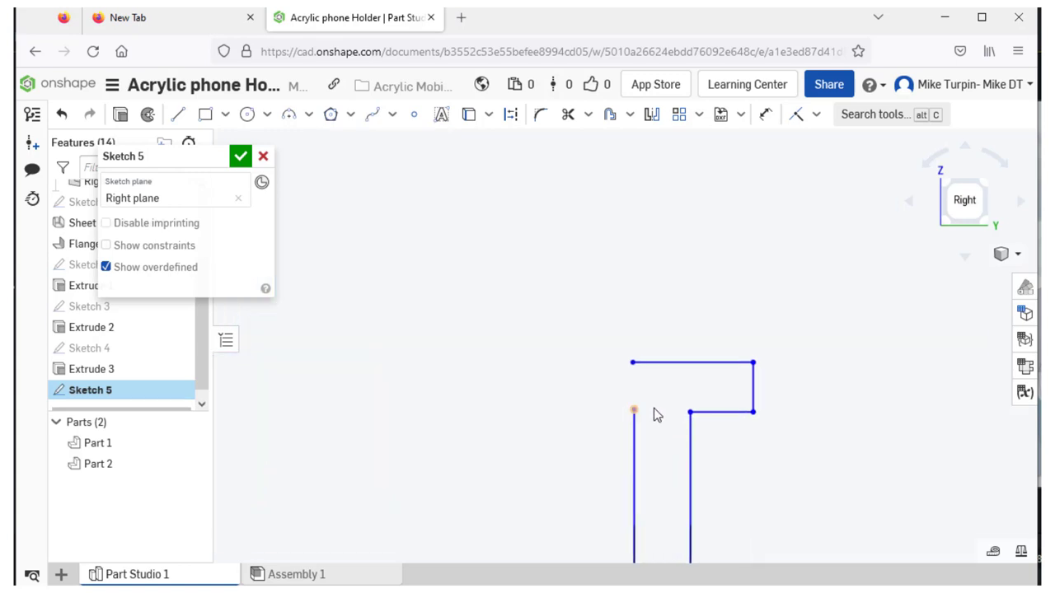
left_click(633, 429)
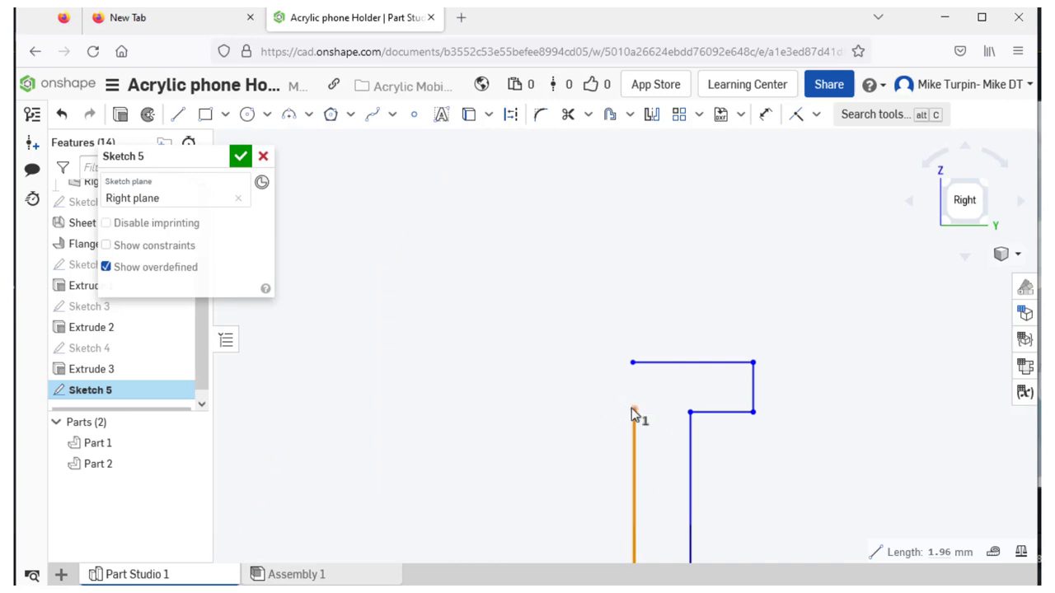
left_click(639, 441)
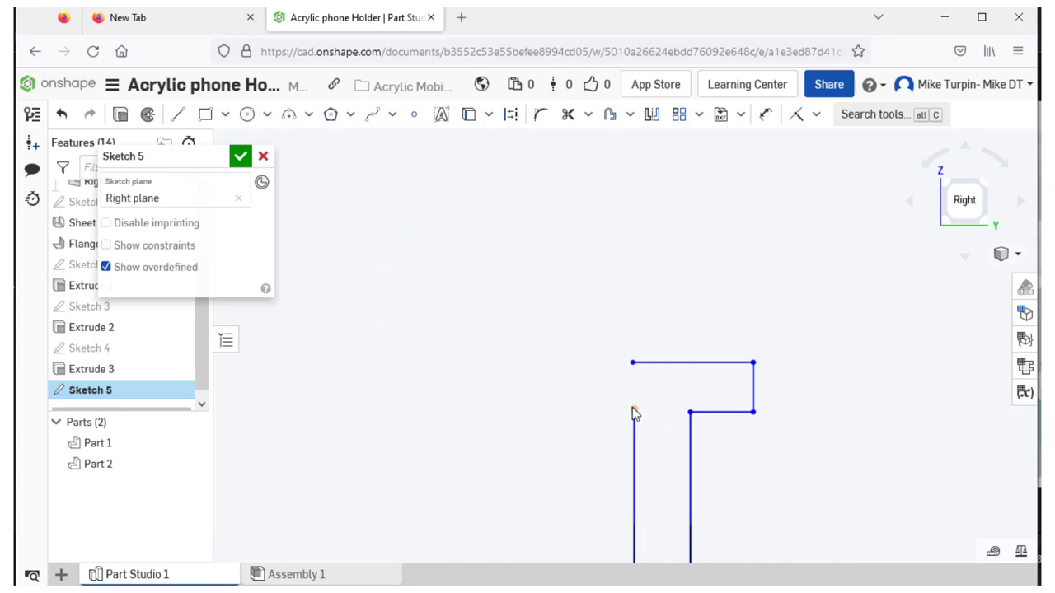
left_click_drag(632, 409, 632, 362)
scroll(651, 437, "down", 1)
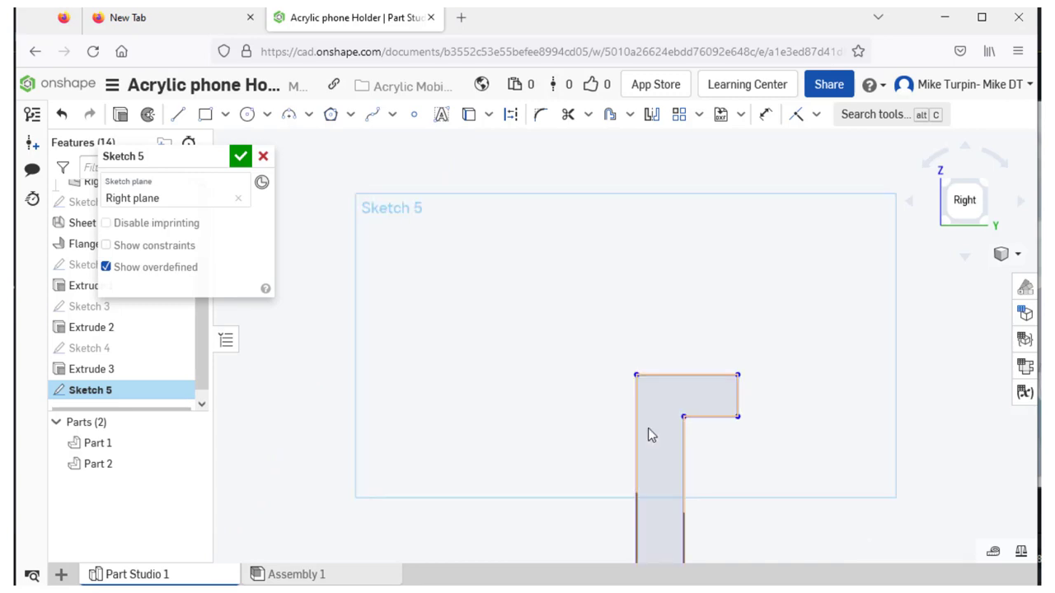
scroll(643, 388, "up", 5)
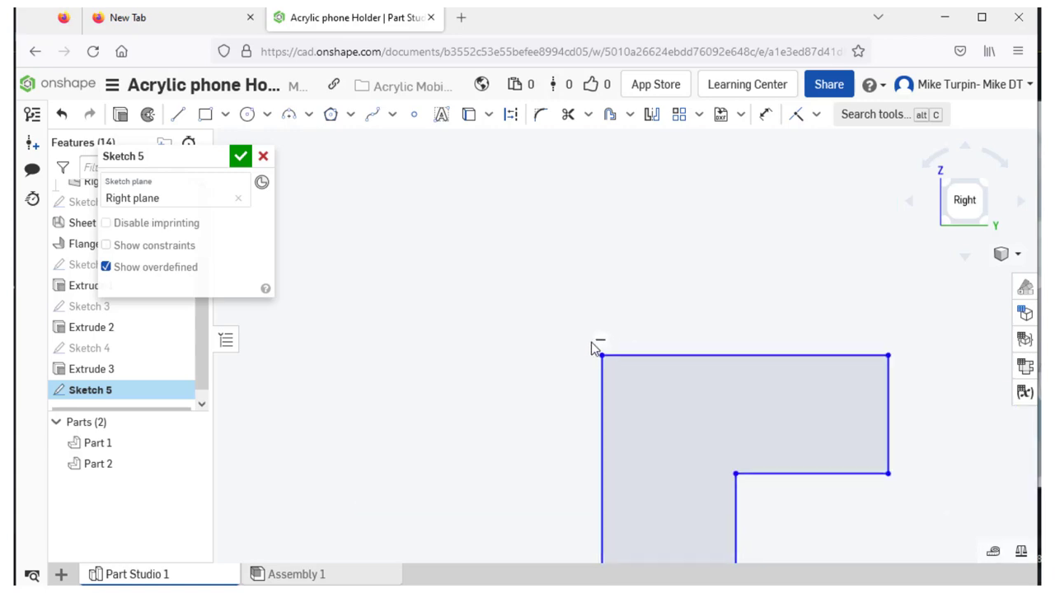
scroll(591, 342, "down", 6)
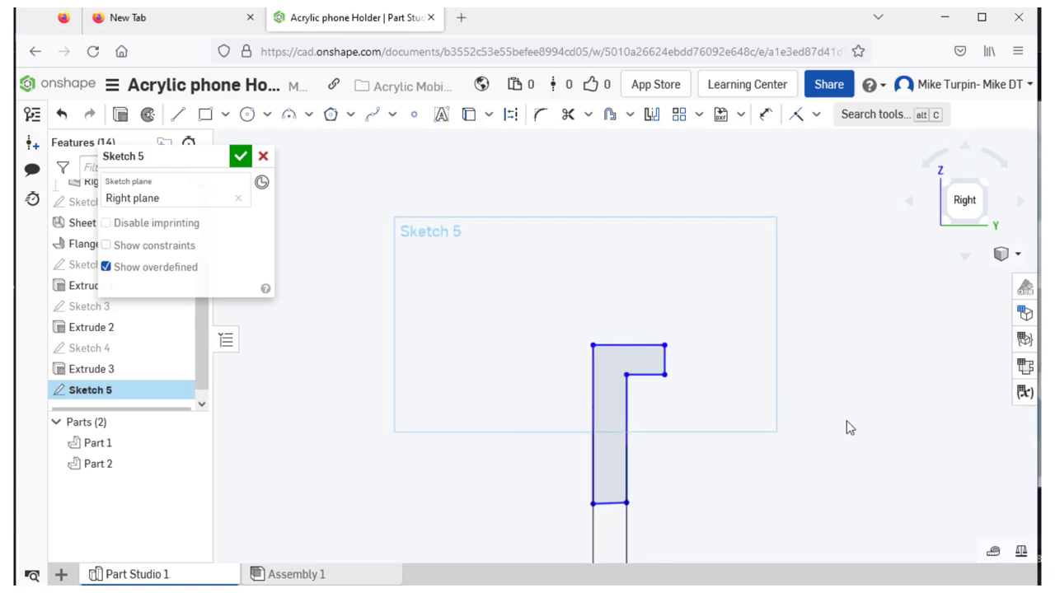
Step: Replace the inner vertical line with a single line about 2.37 mm long from the base to the head's open end
left_click(593, 424)
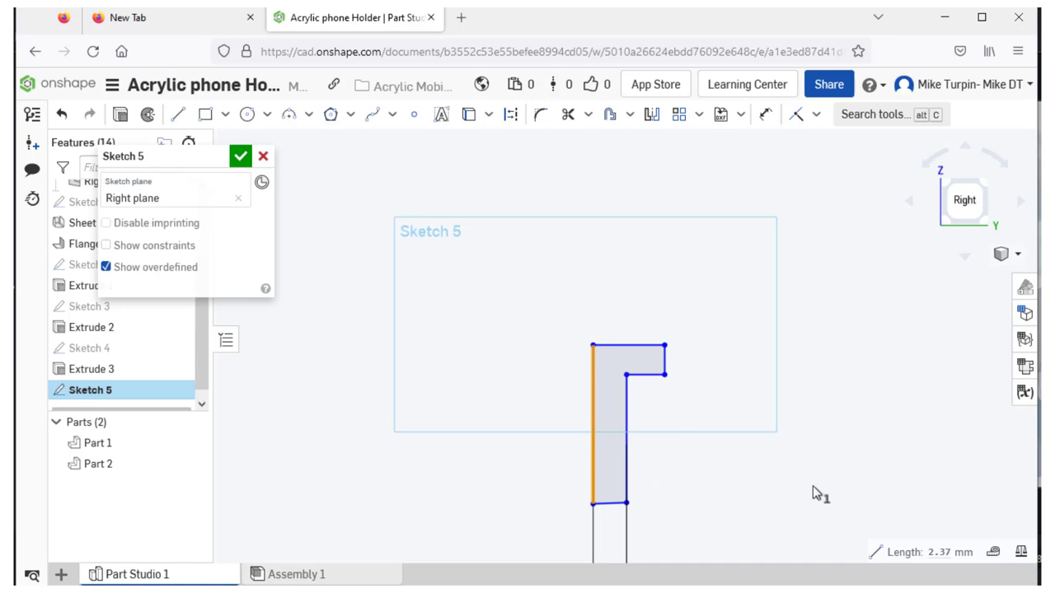
key("Delete")
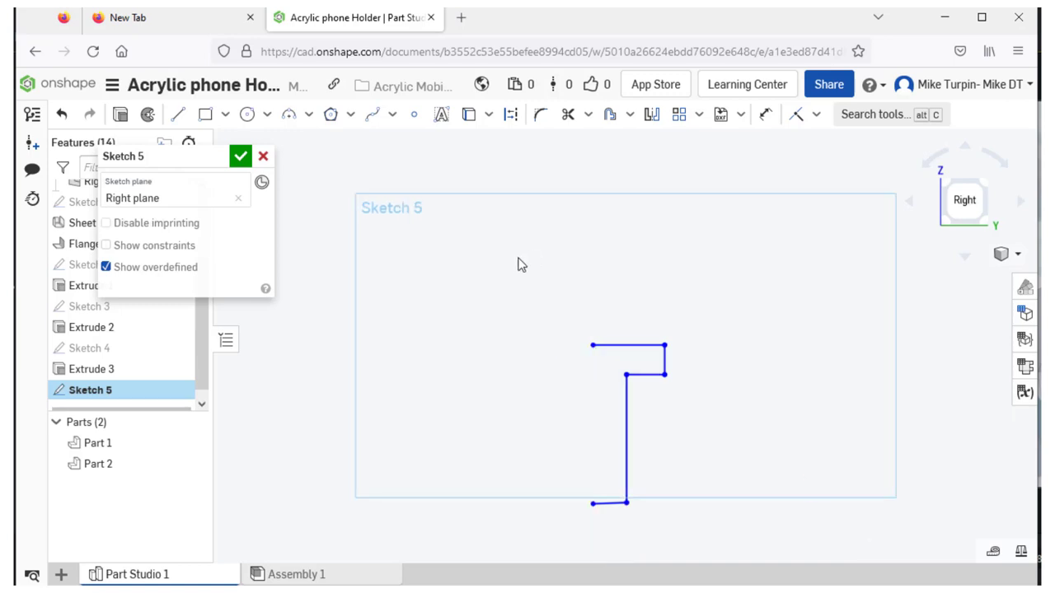
left_click(177, 115)
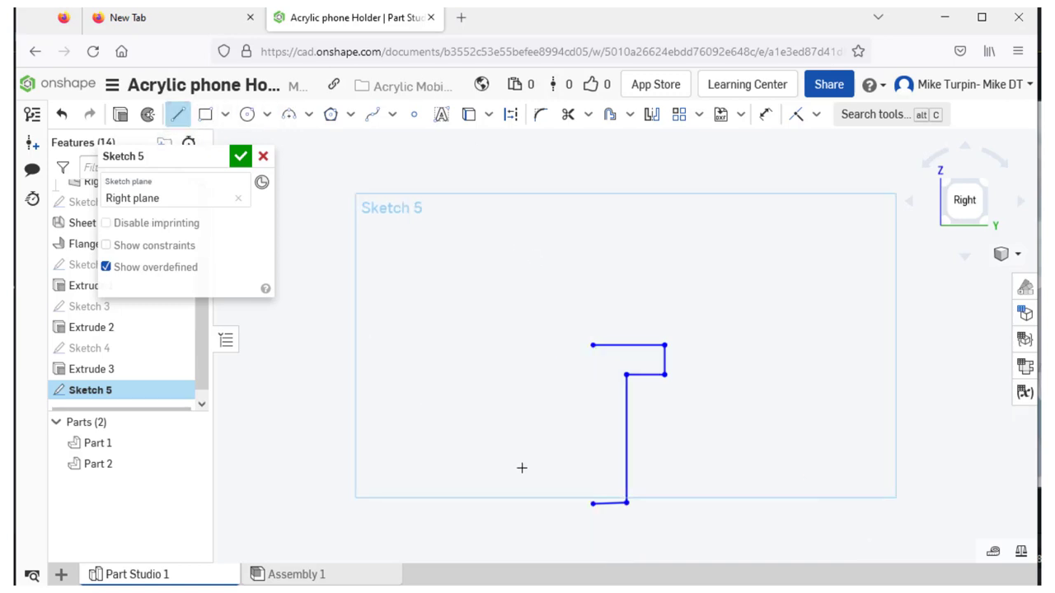
left_click(592, 505)
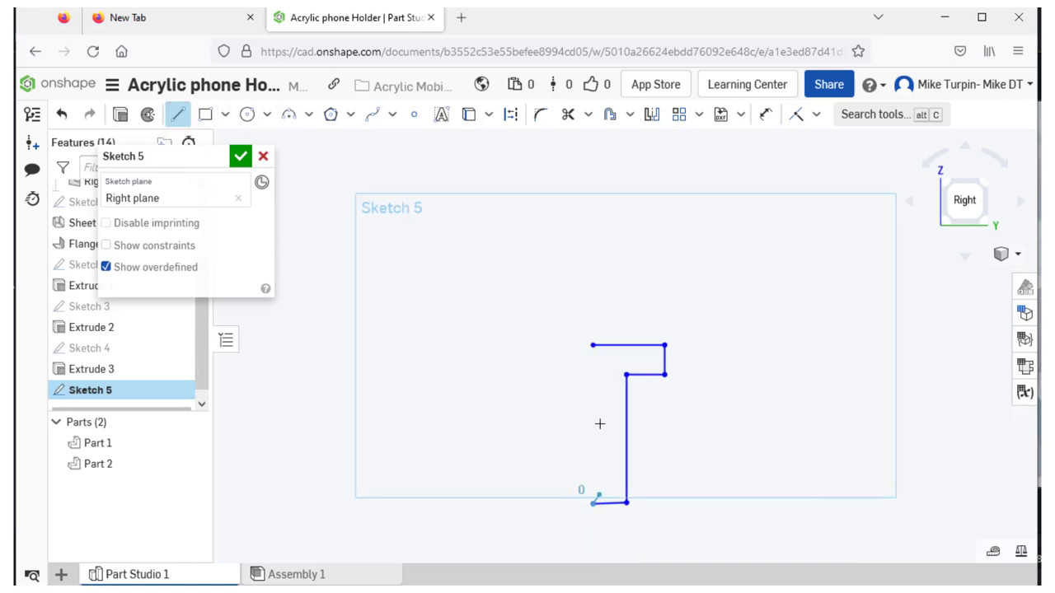
left_click(593, 346)
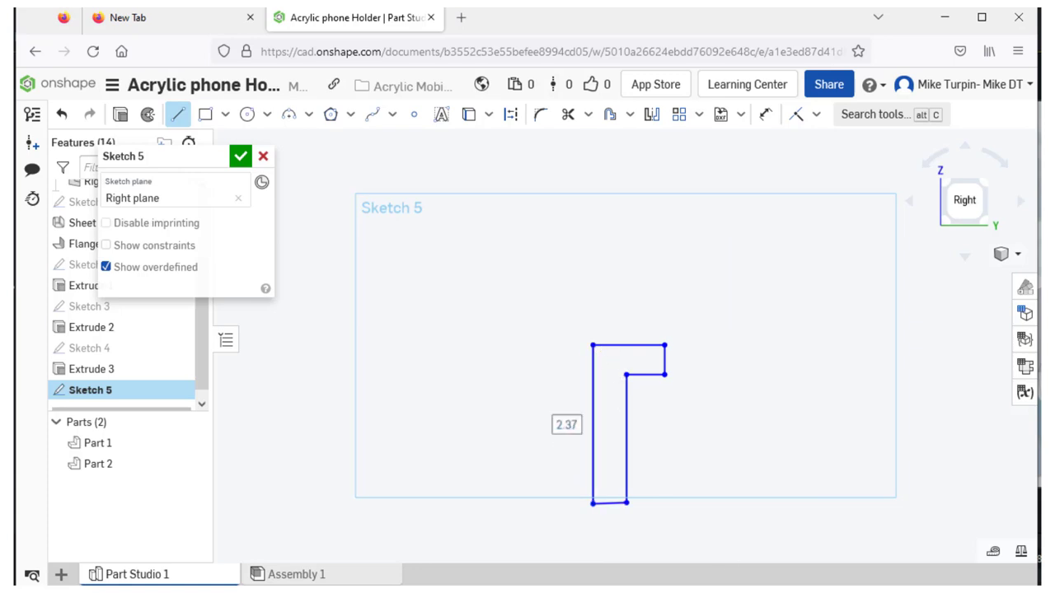
Step: Dimension the shaft's width between the redrawn inner line and the outer vertical line as 0.5 mm
left_click(767, 117)
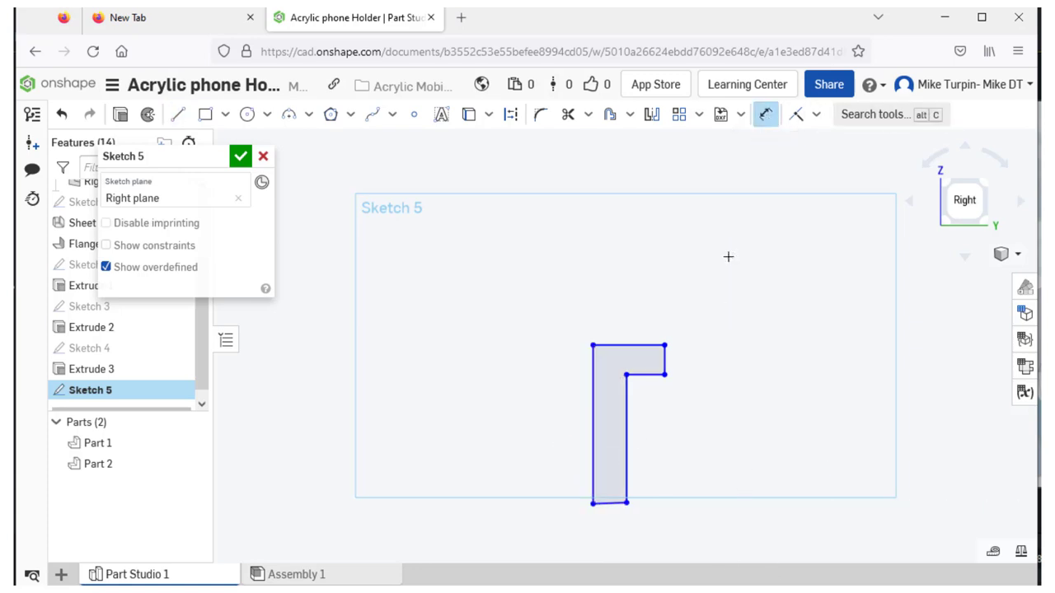
left_click(593, 441)
left_click(699, 461)
key("Return")
Step: Make the shaft's short base line perpendicular to the inner vertical line
left_click(816, 115)
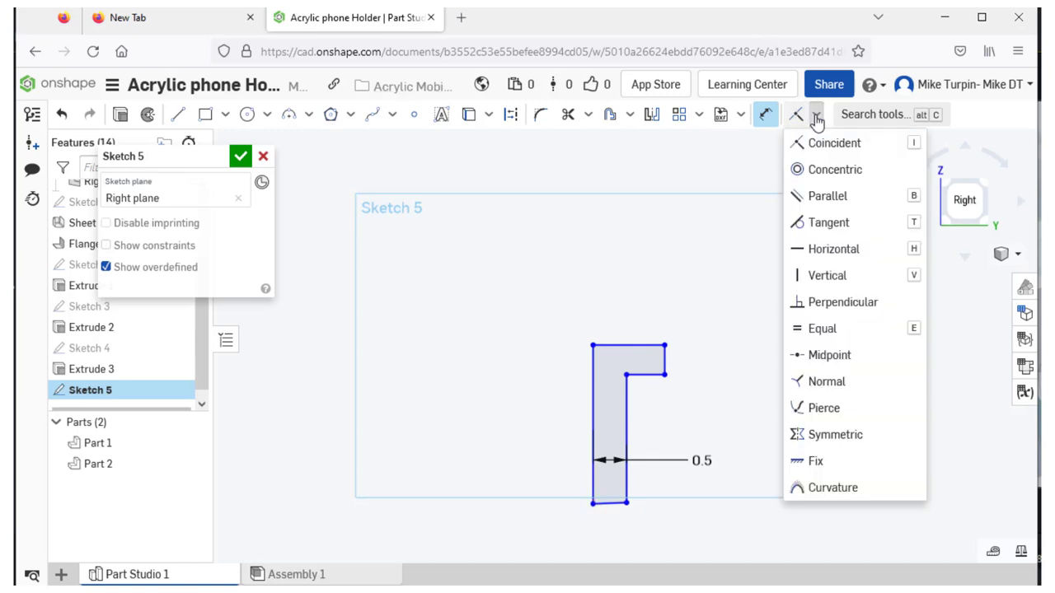
left_click(822, 308)
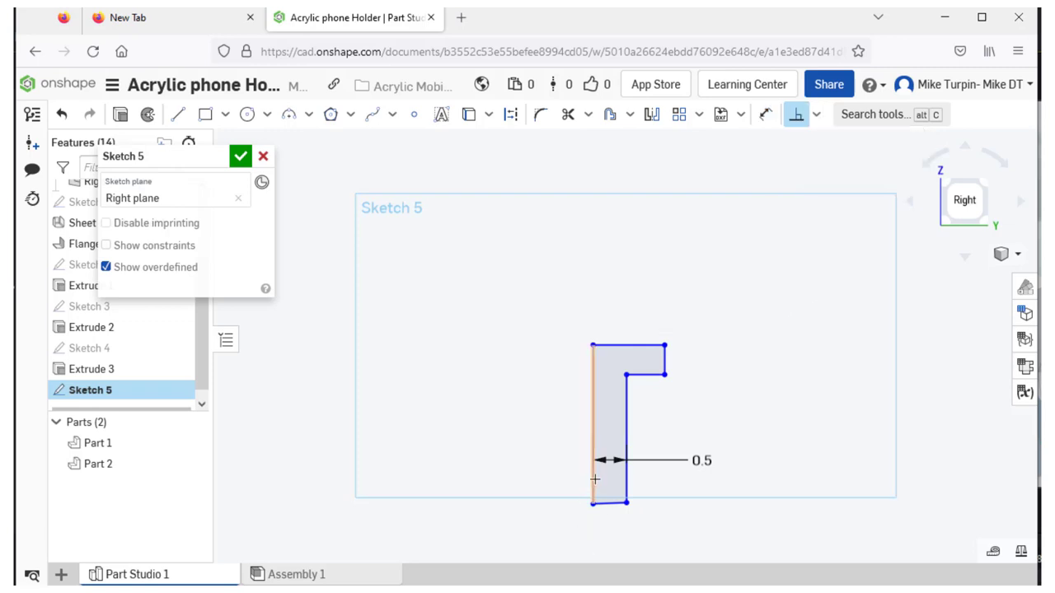
left_click(593, 479)
left_click(607, 504)
scroll(602, 504, "up", 5)
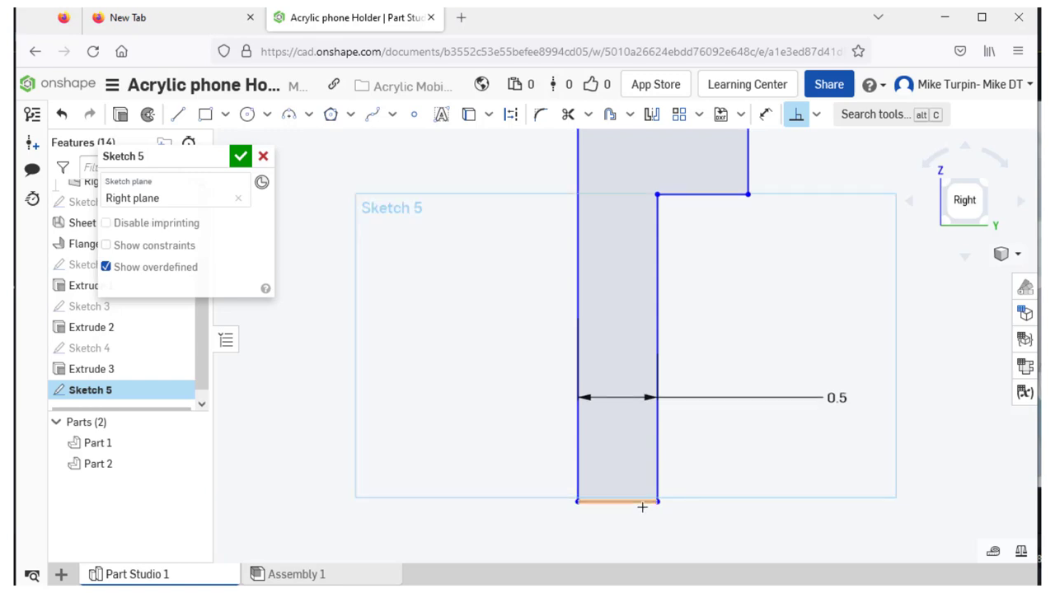
scroll(624, 346, "down", 3)
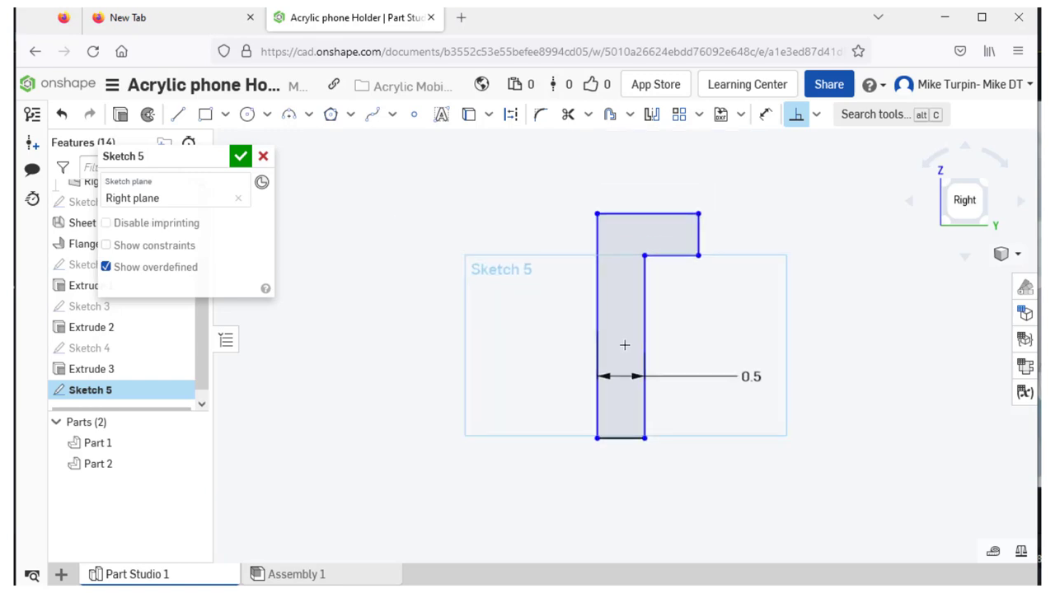
left_click(815, 116)
left_click(816, 116)
Step: Draw a separate vertical line about 2.64 mm long beside the profile's inner edge, level with its base and reaching above the head
left_click(177, 114)
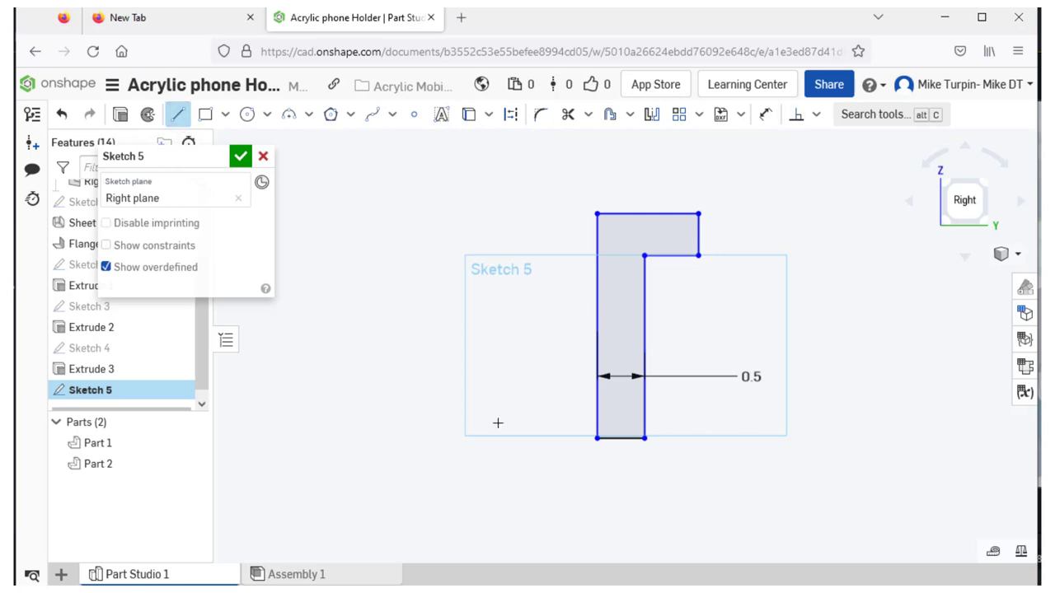
left_click(553, 438)
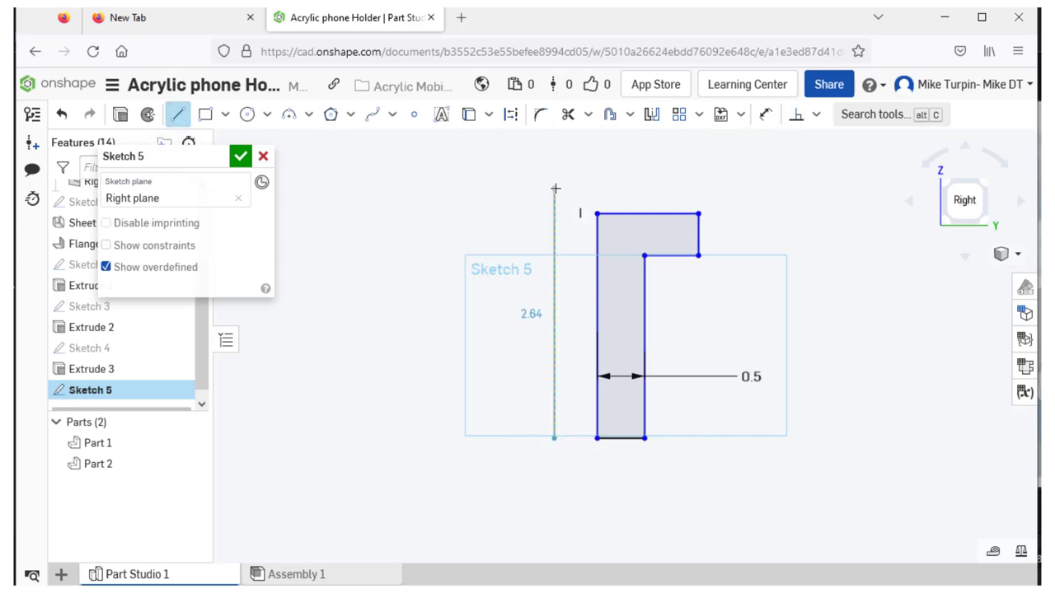
left_click(554, 188)
right_click(395, 176)
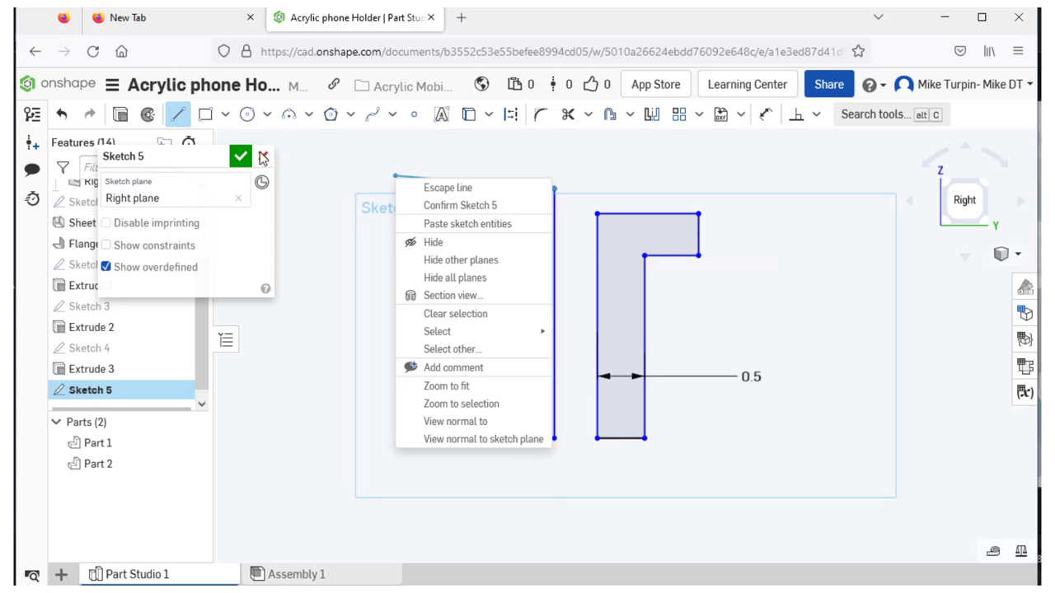
left_click(416, 187)
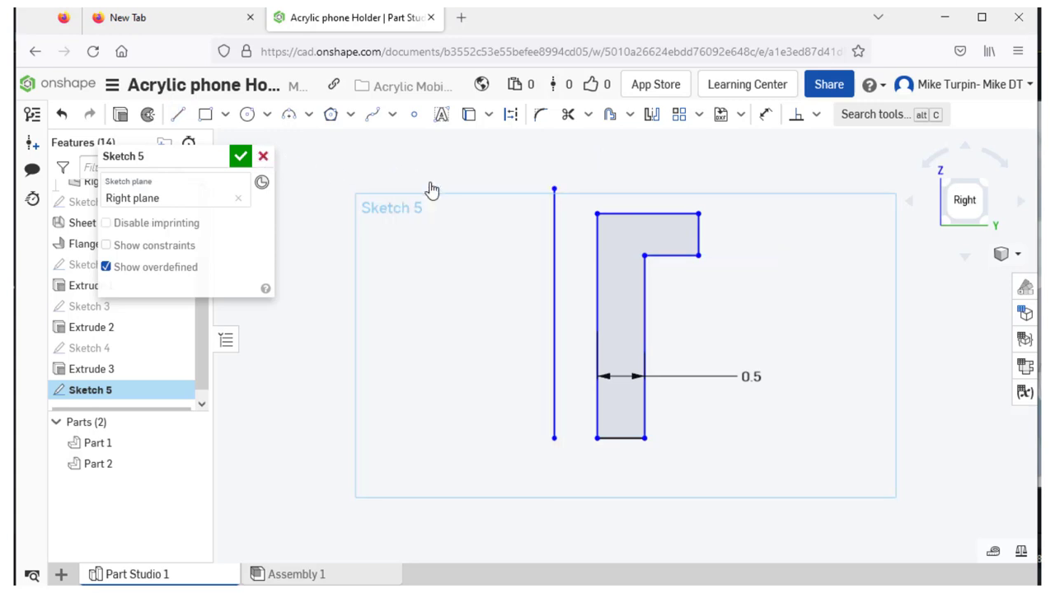
Step: Convert the separate vertical line beside the profile to construction geometry
right_click(555, 301)
left_click(470, 287)
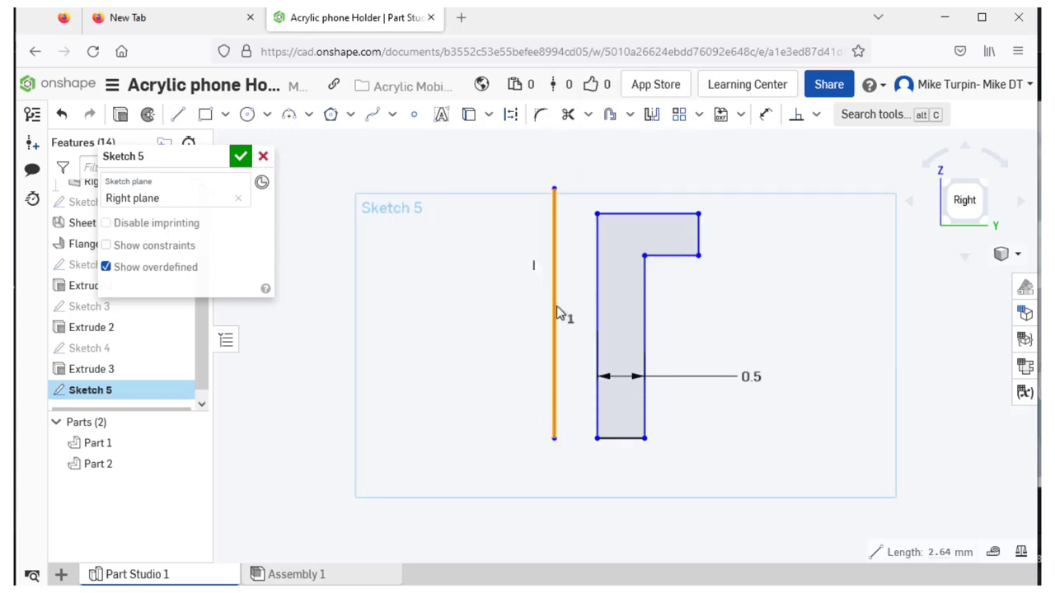
left_click(556, 311)
right_click(555, 312)
left_click(488, 289)
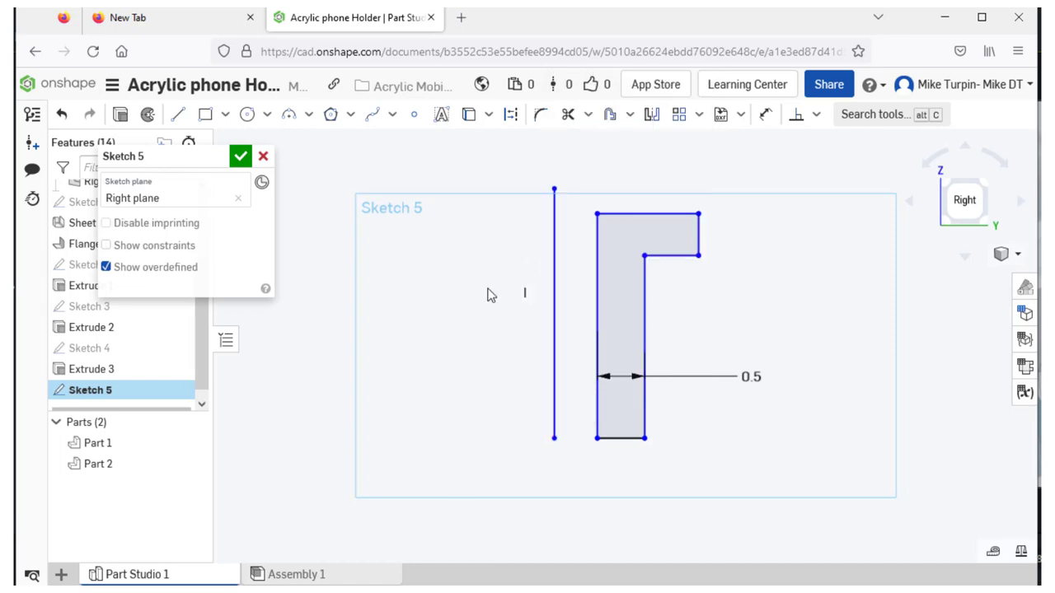
right_click(554, 288)
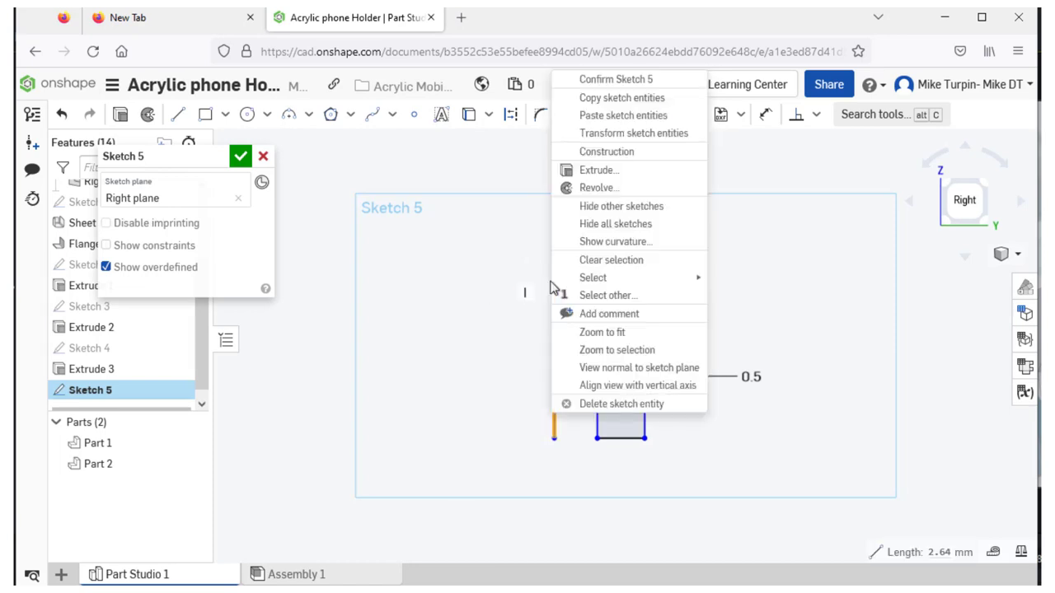
left_click(638, 153)
left_click(485, 292)
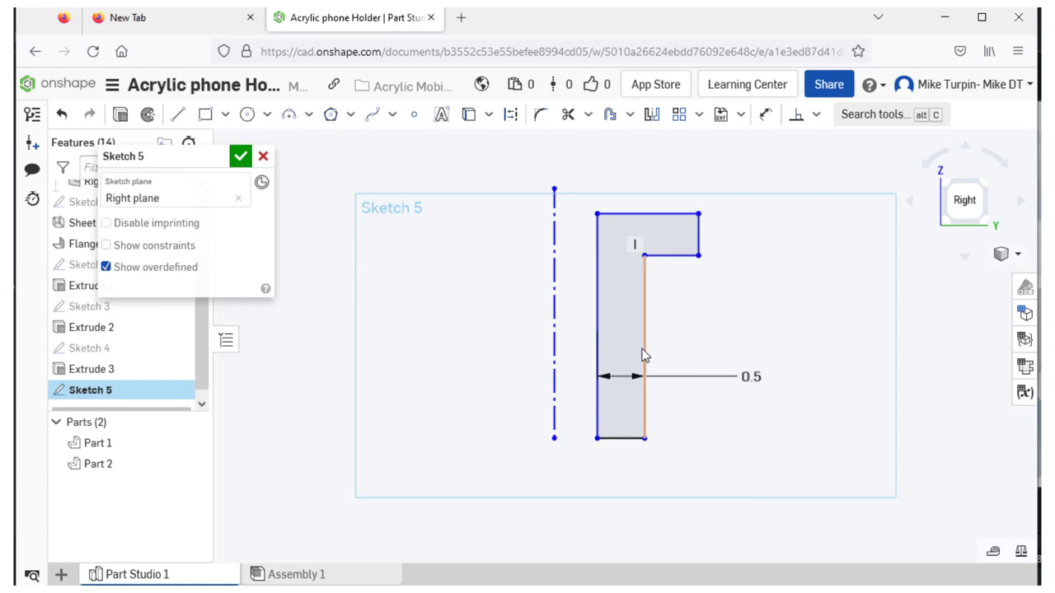
Step: Set the distance from the construction line to the shaft's outer vertical line to 1.6 mm
left_click(766, 115)
left_click(554, 351)
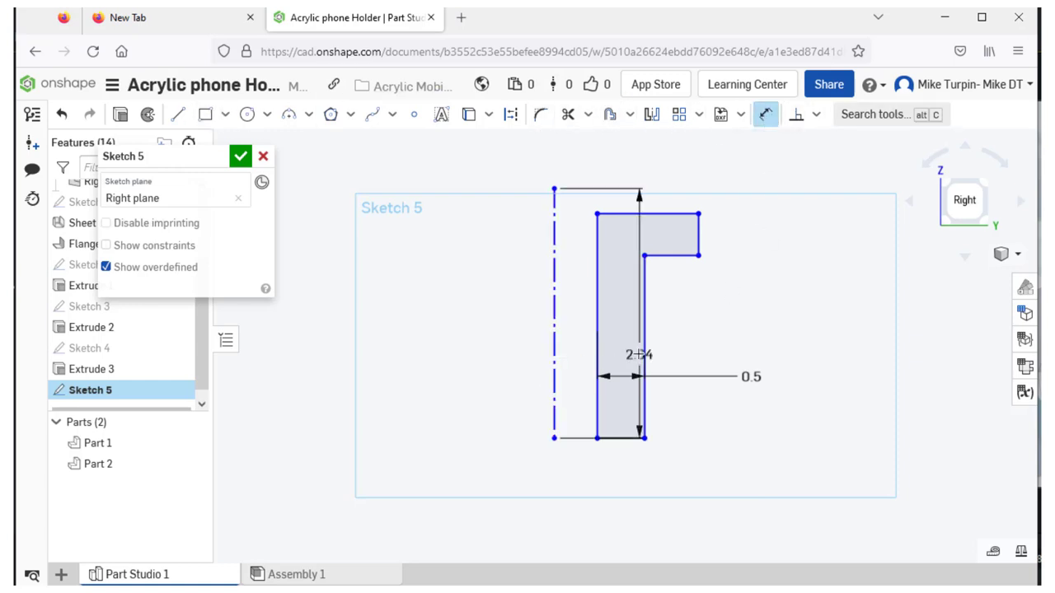
left_click(646, 353)
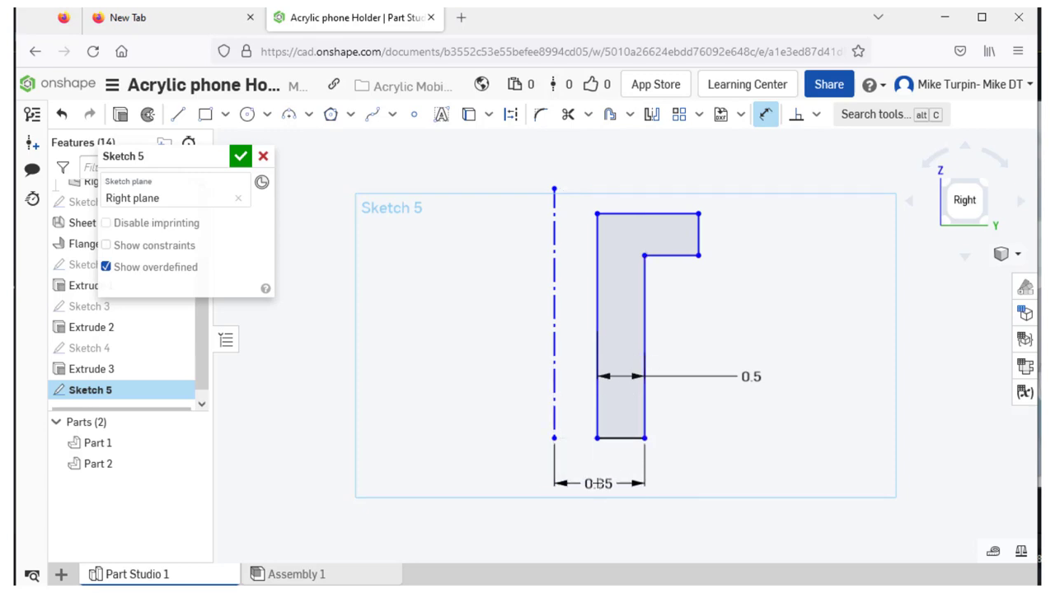
left_click(601, 485)
type("1.6")
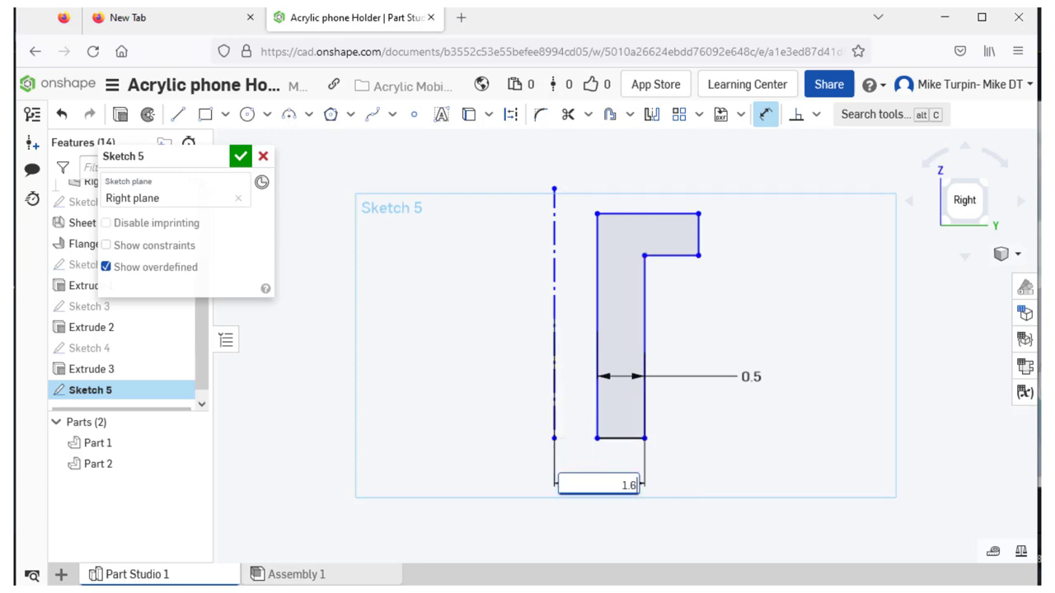
key("Return")
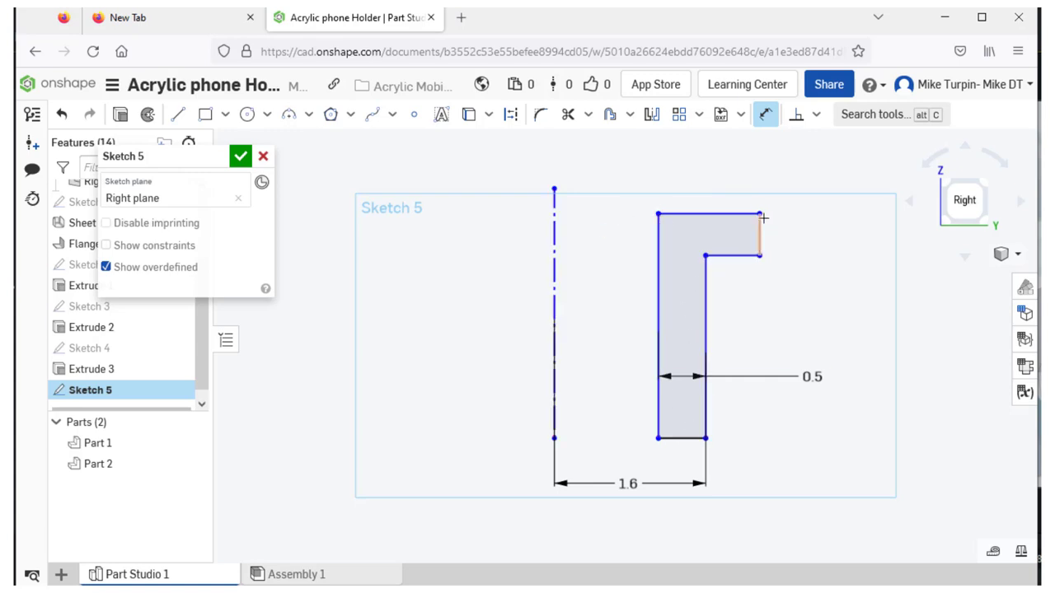
Step: Set the overall height of the fastener profile's inner vertical line to 5 mm
left_click(763, 115)
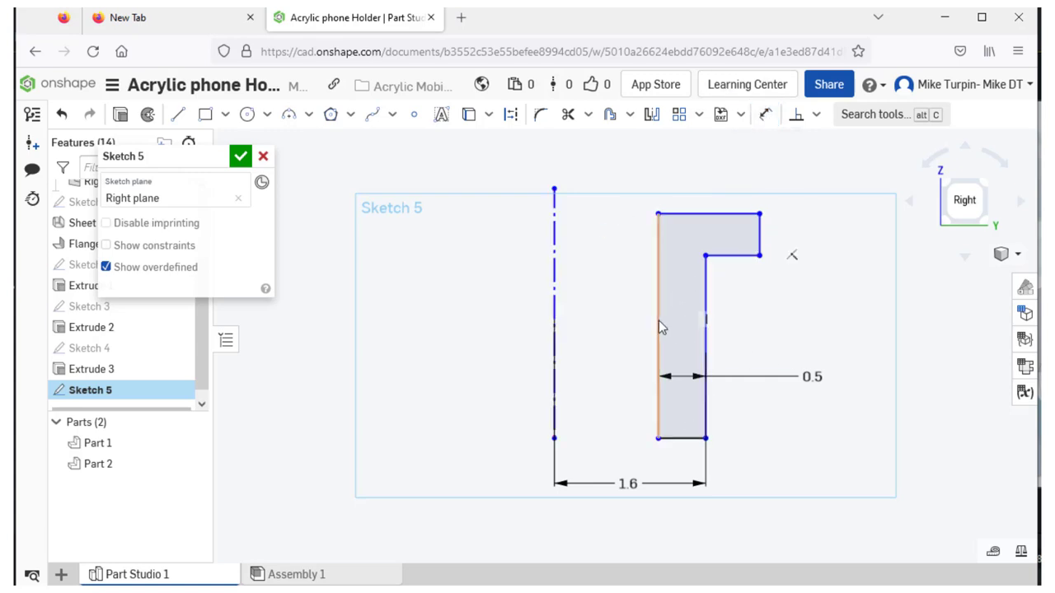
left_click(766, 116)
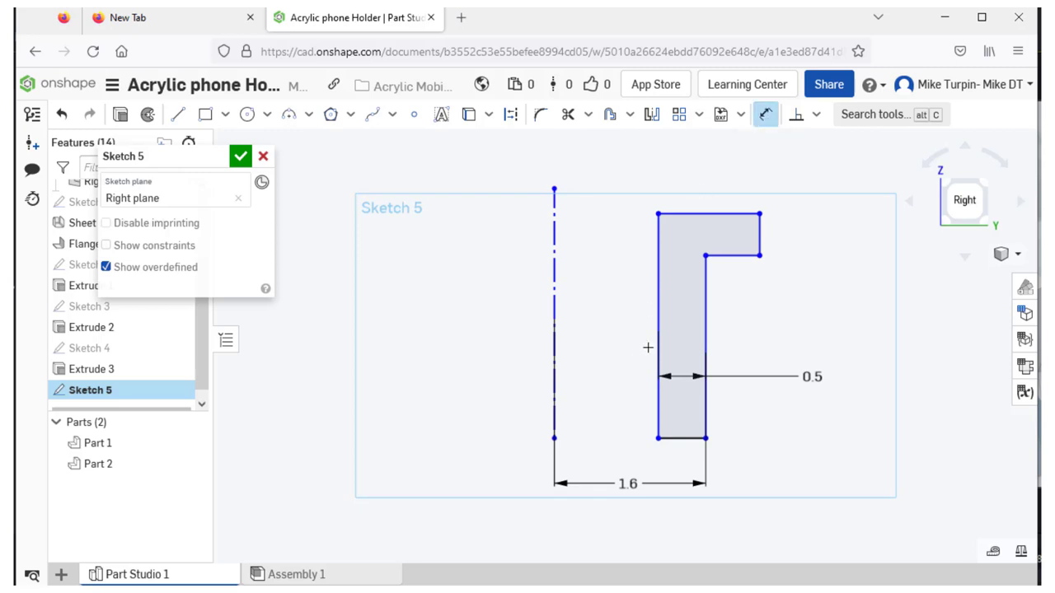
left_click(656, 347)
left_click(599, 345)
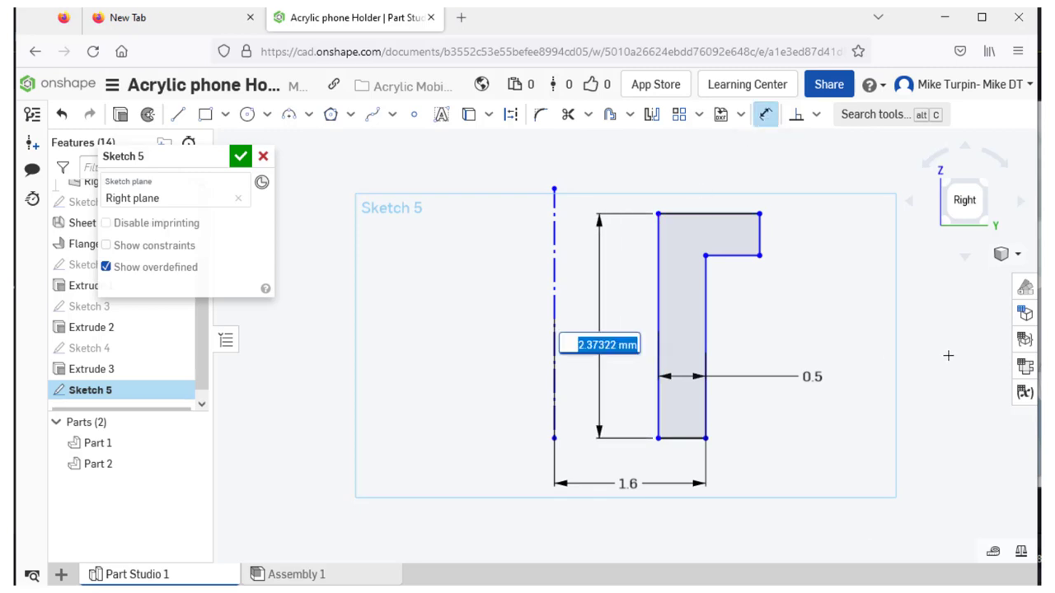
type("5")
key("Return")
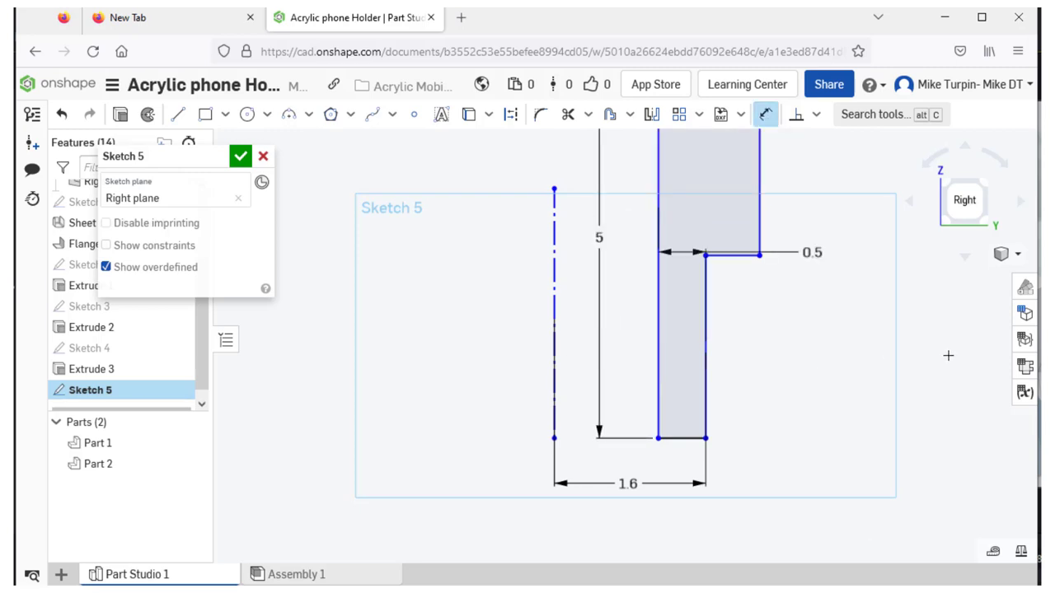
Step: Set the height of the head's outer vertical edge to 1 mm
scroll(852, 183, "down", 4)
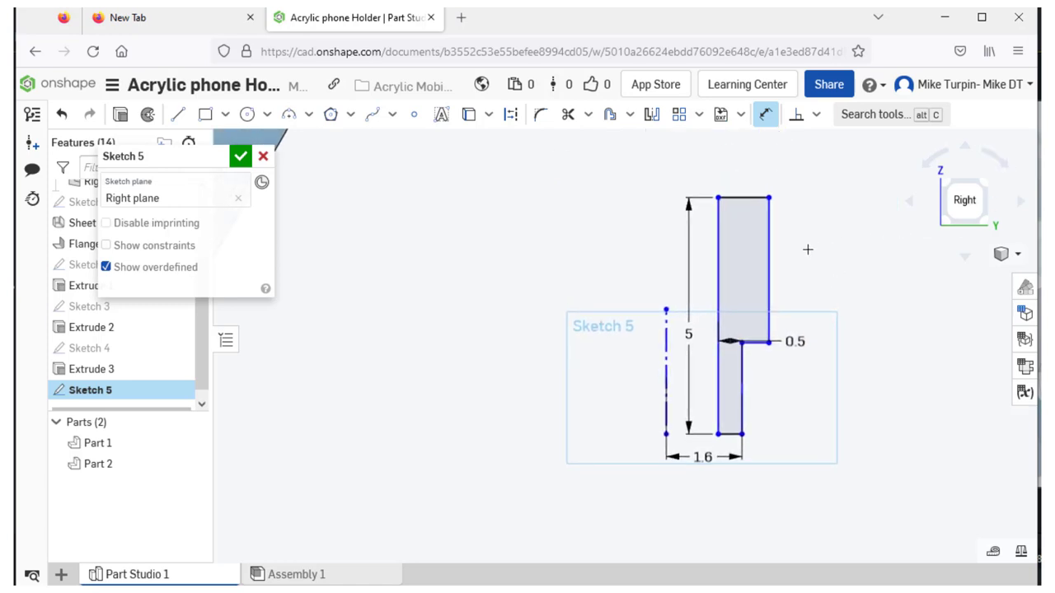
left_click(771, 262)
left_click(801, 266)
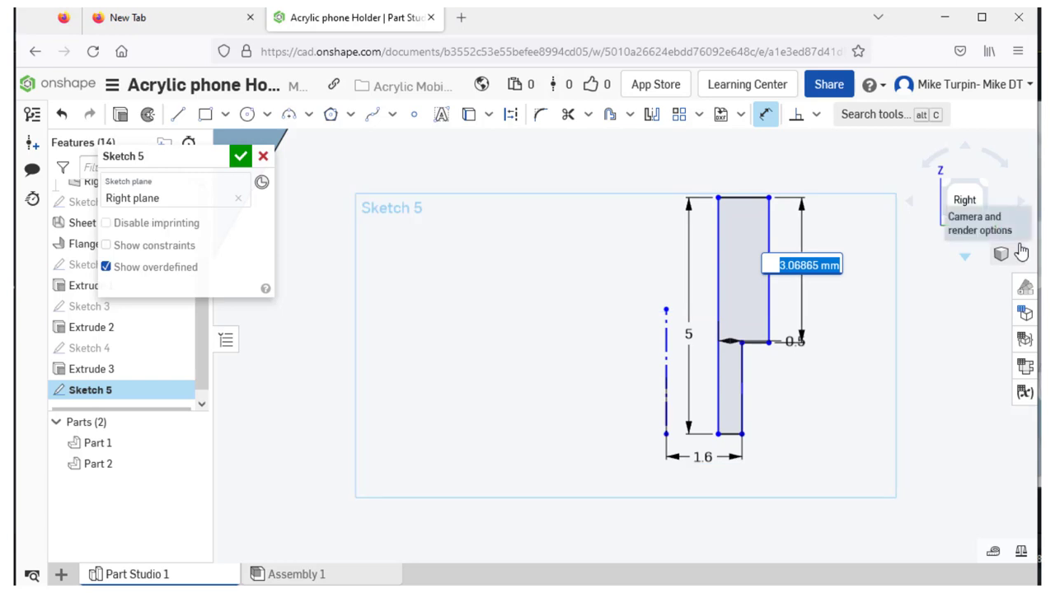
type("1")
key("Return")
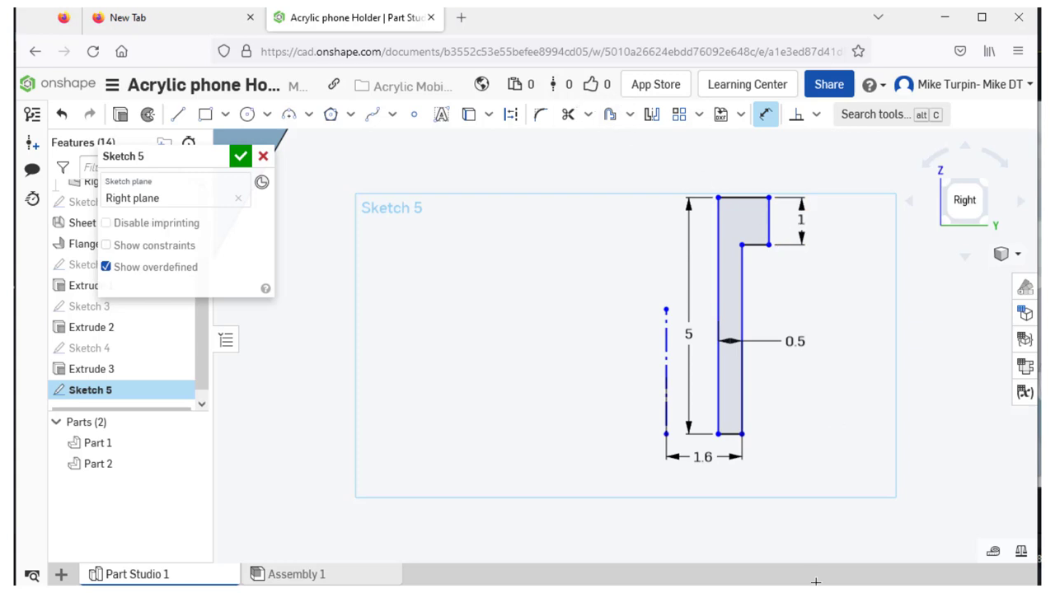
Step: Add a driven reference dimension to the shaft's outer vertical line and move the 0.5 mm dimension's label closer to the profile
scroll(752, 190, "up", 3)
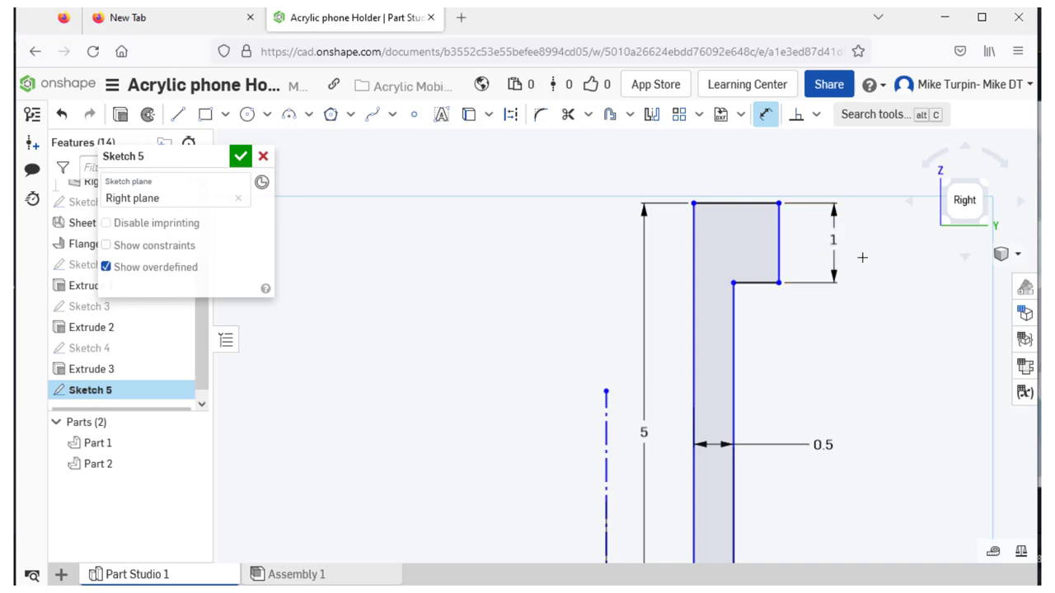
scroll(862, 257, "down", 2)
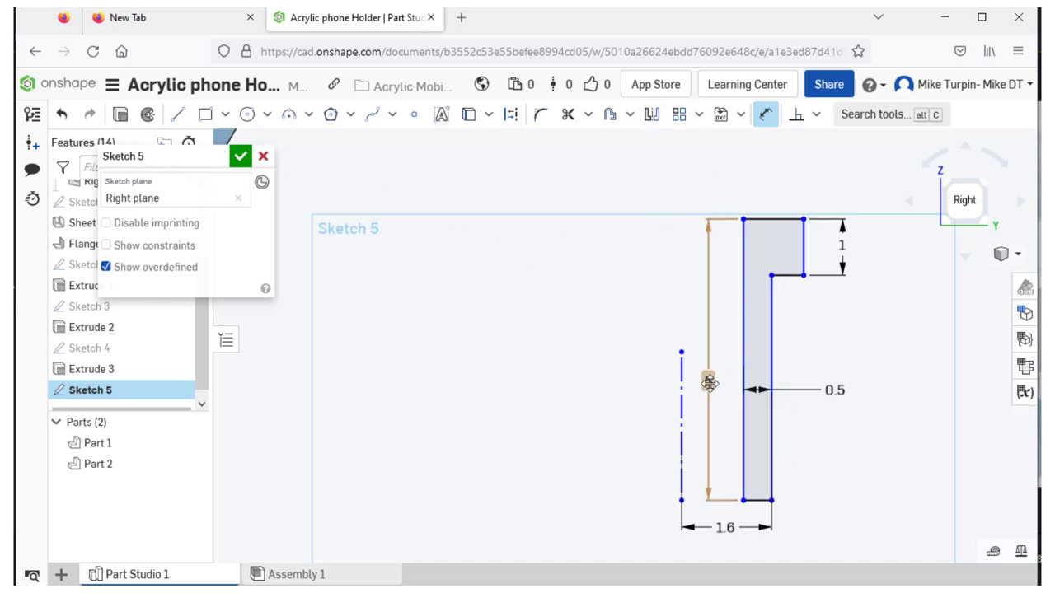
left_click(792, 363)
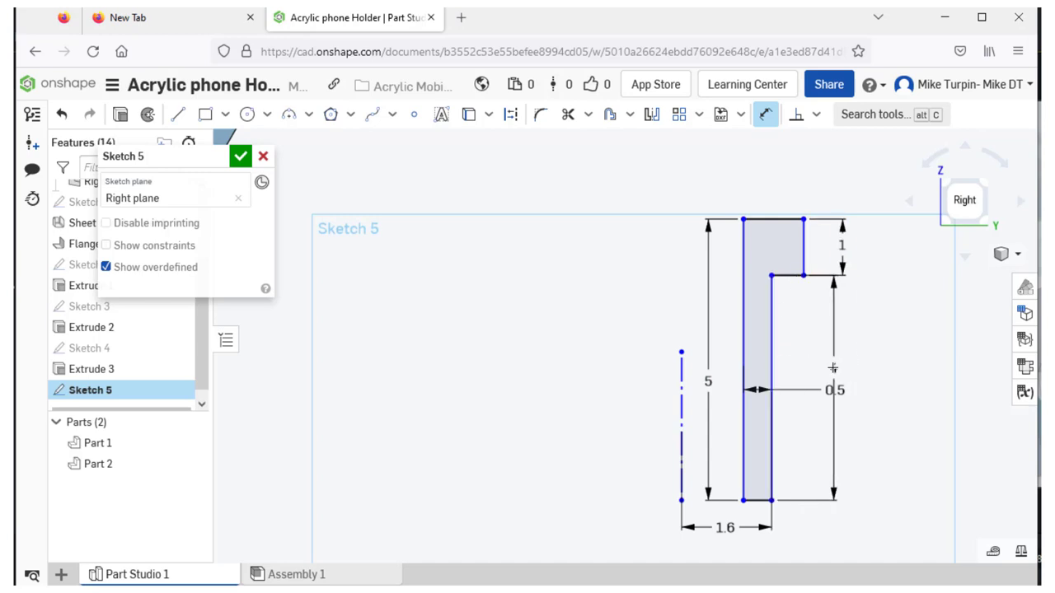
left_click(840, 368)
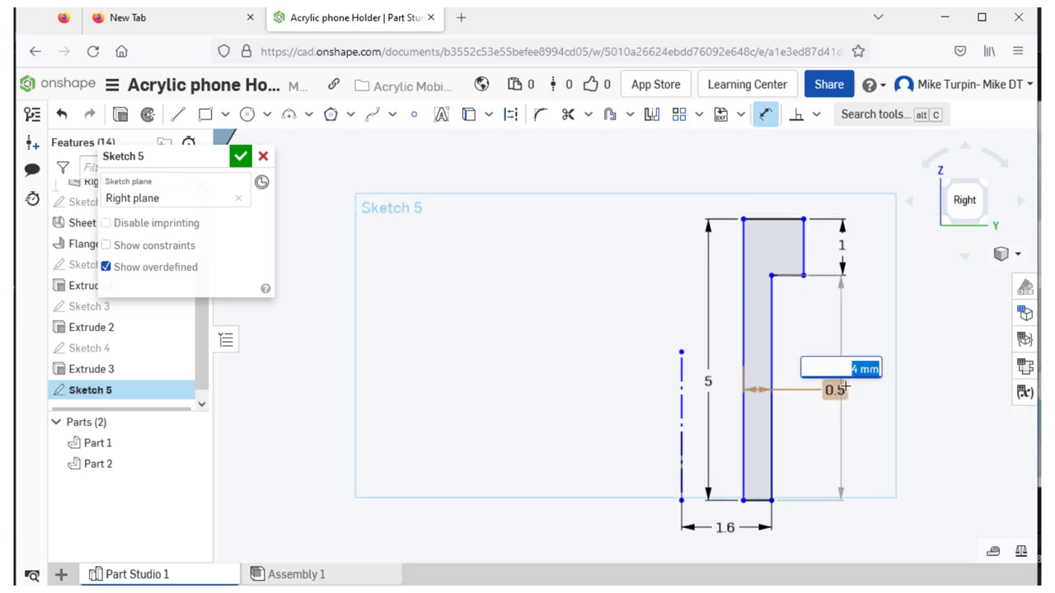
key("Return")
scroll(840, 389, "up", 2)
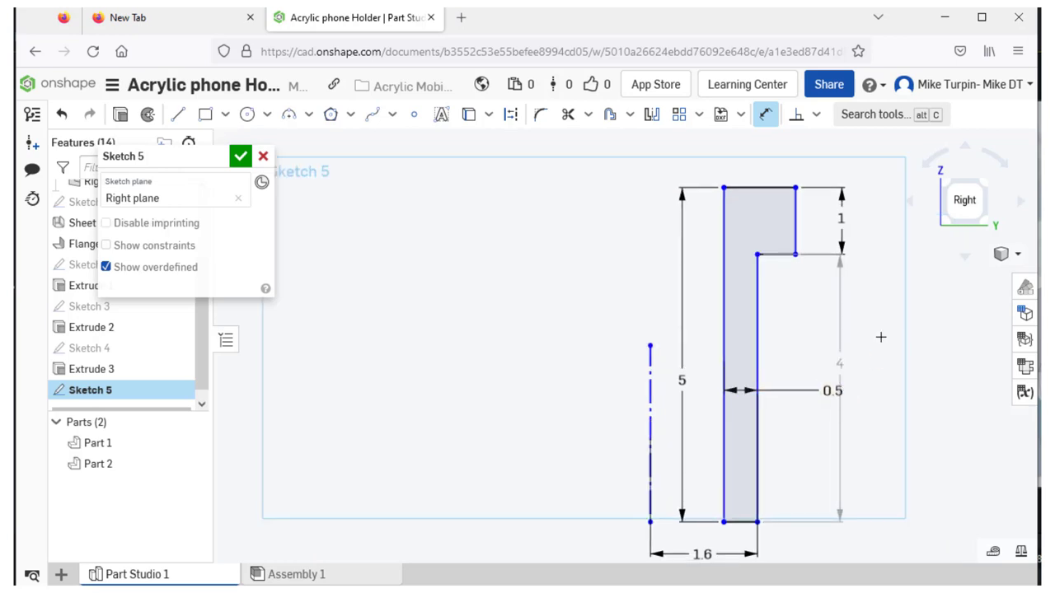
left_click(788, 391)
key("Return")
scroll(789, 428, "down", 3)
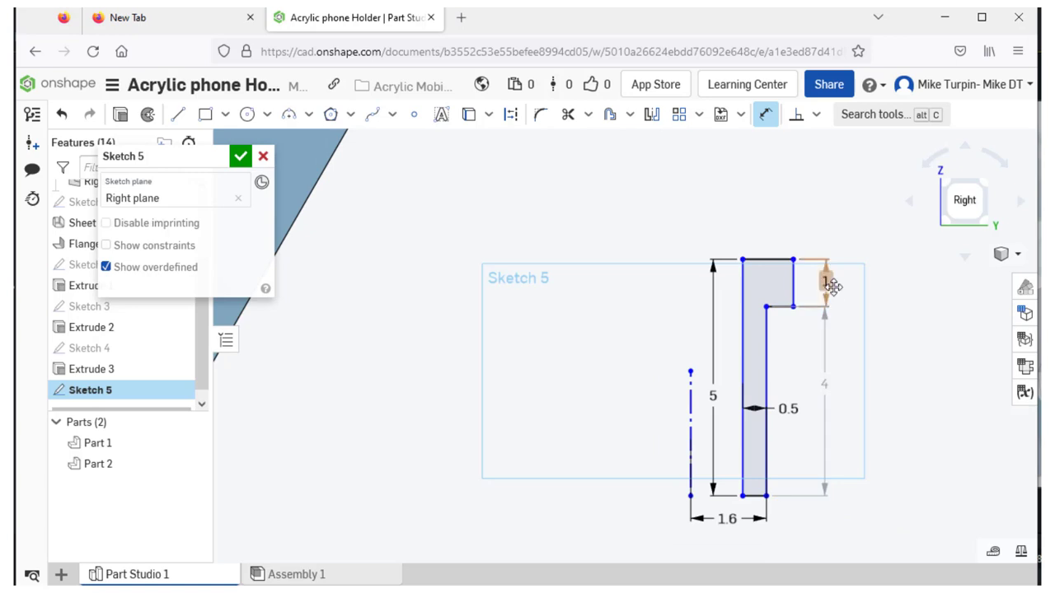
Step: Try a head height of 2 mm and restore it to 1 mm
double_click(825, 281)
type("2")
key("Return")
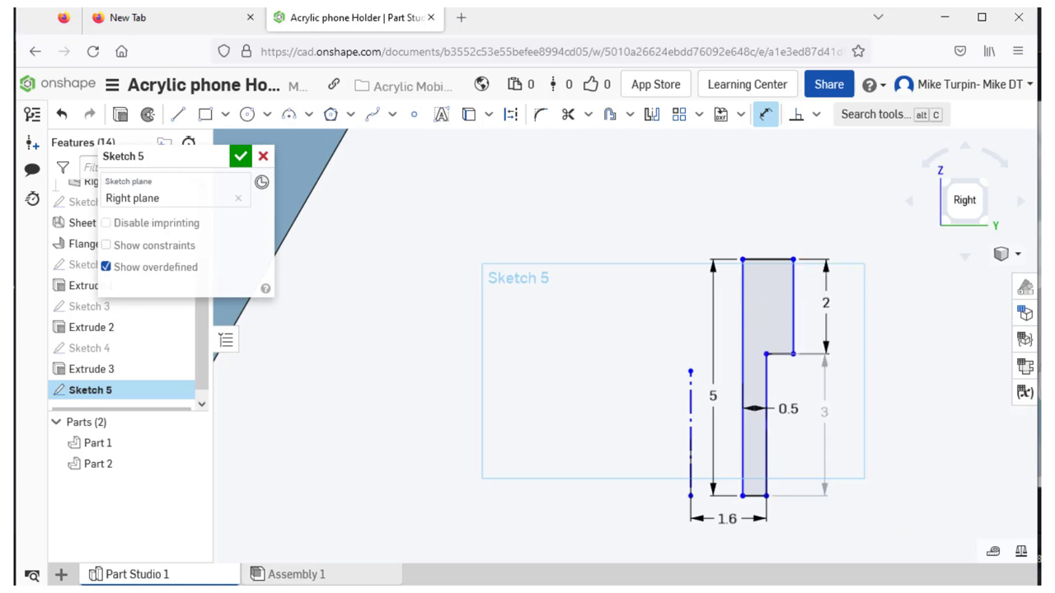
double_click(822, 303)
type("1")
key("Return")
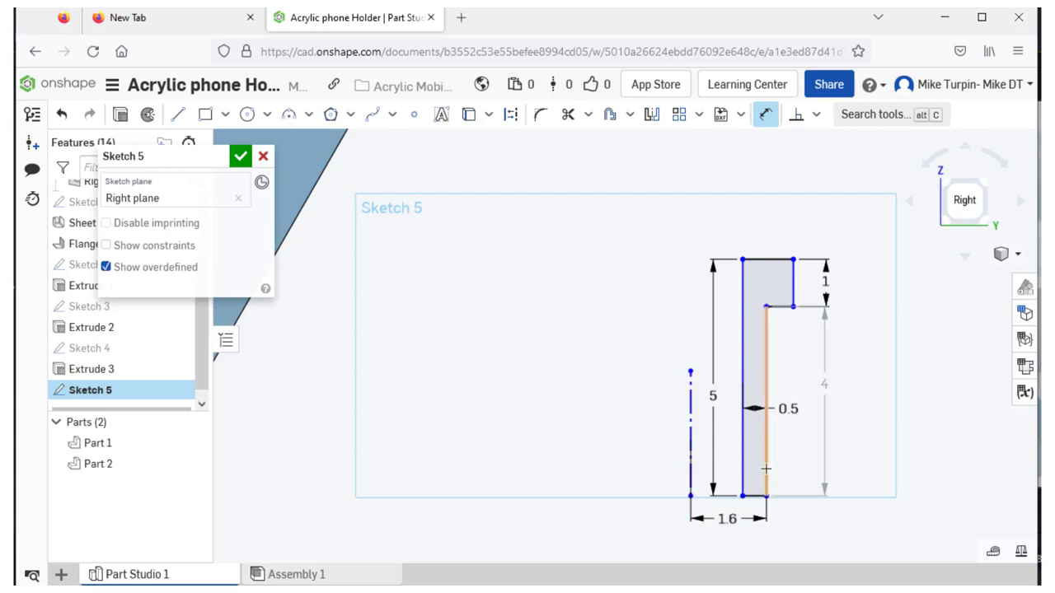
Step: Accept and close the fastener profile sketch
left_click(239, 158)
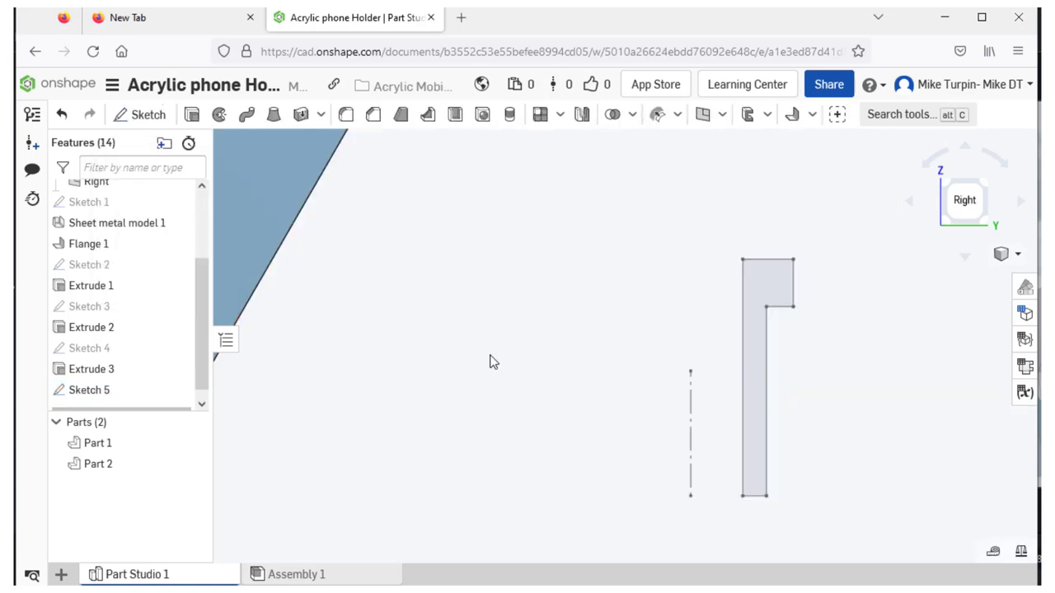
right_click(518, 327)
left_click(473, 303)
scroll(473, 303, "down", 2)
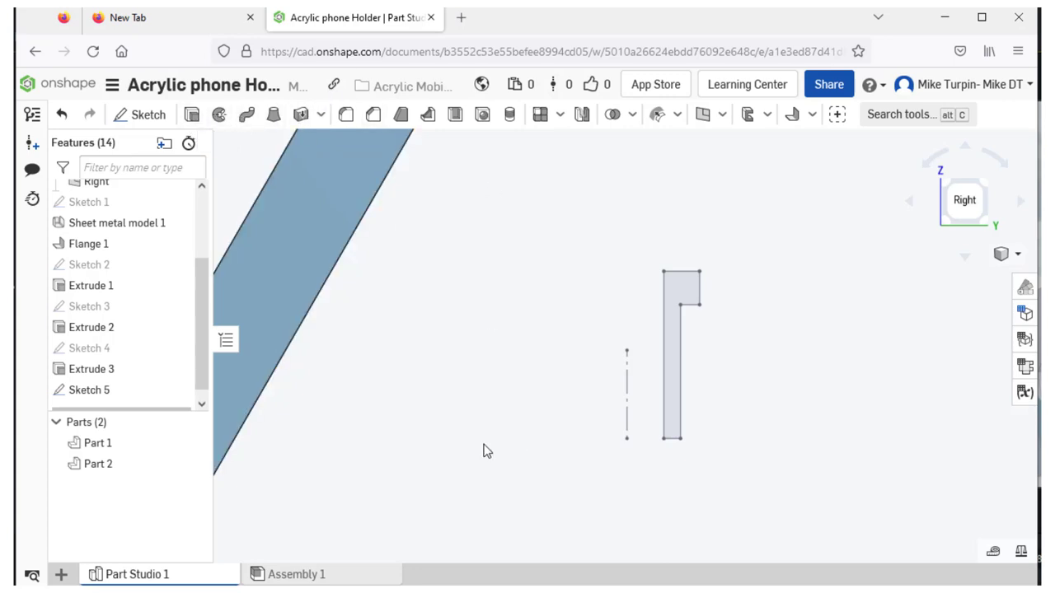
left_click(218, 116)
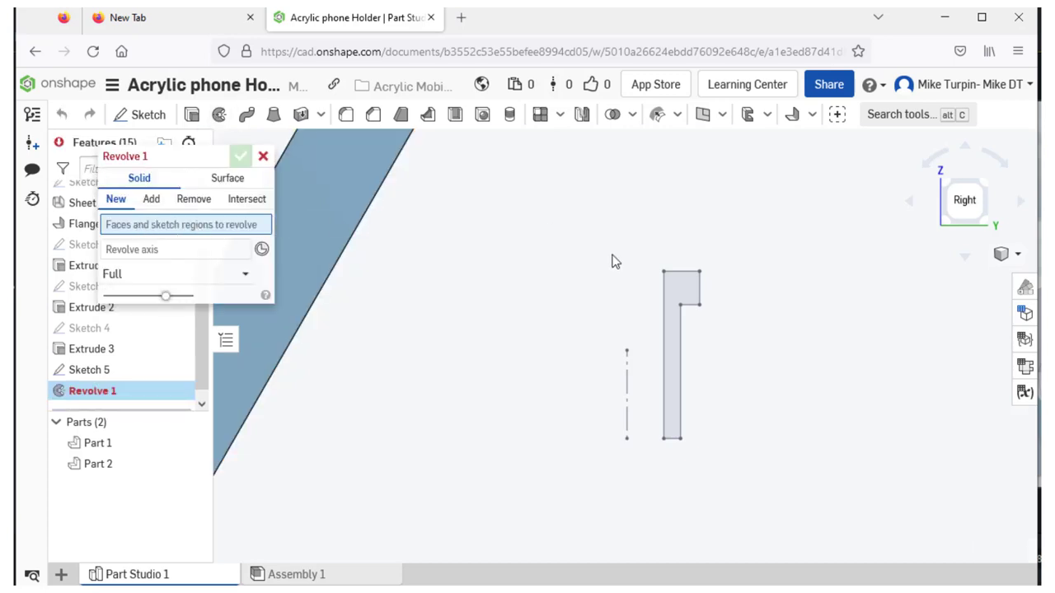
left_click(686, 298)
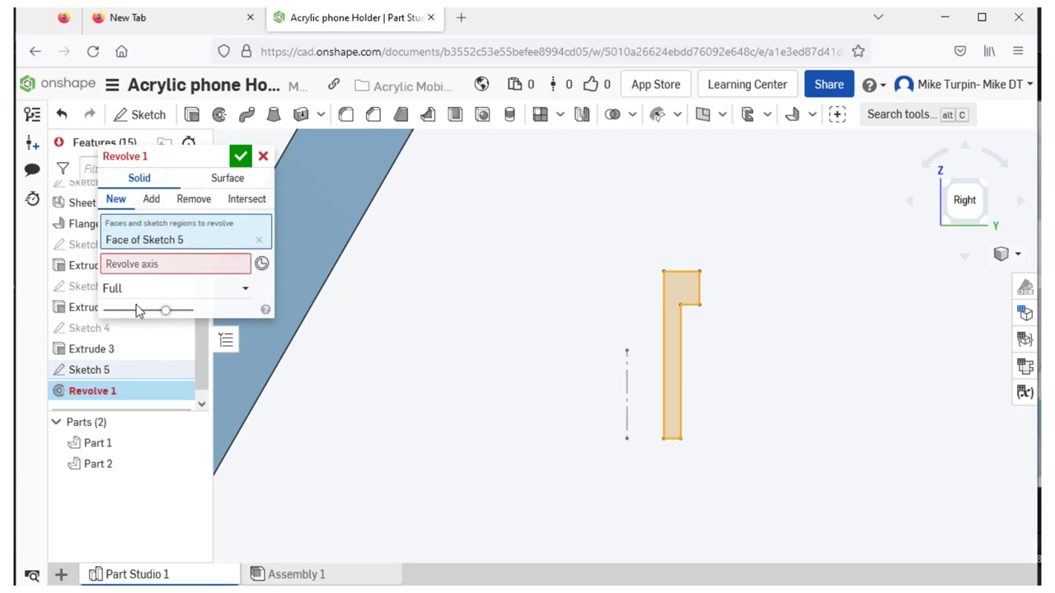
left_click(181, 272)
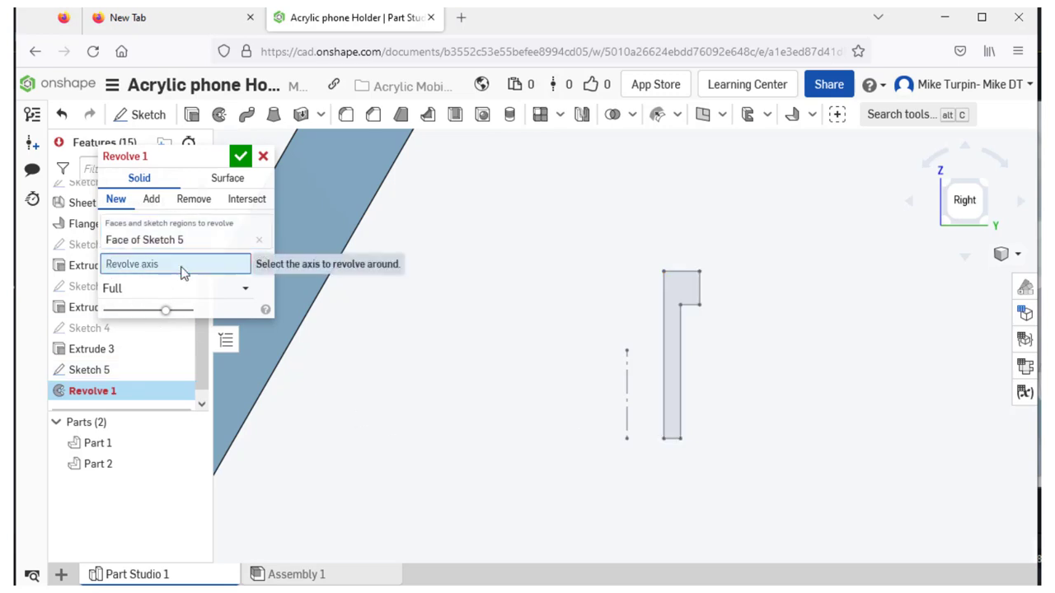
left_click(626, 387)
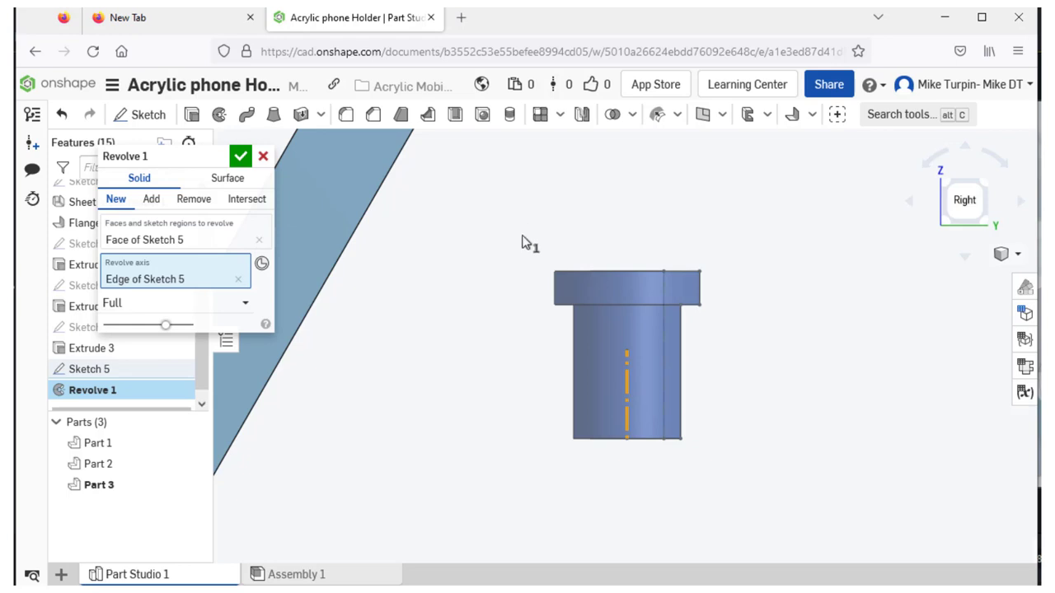
mouse_move(523, 237)
right_mouse_down()
mouse_move(517, 201)
mouse_move(513, 227)
right_mouse_up()
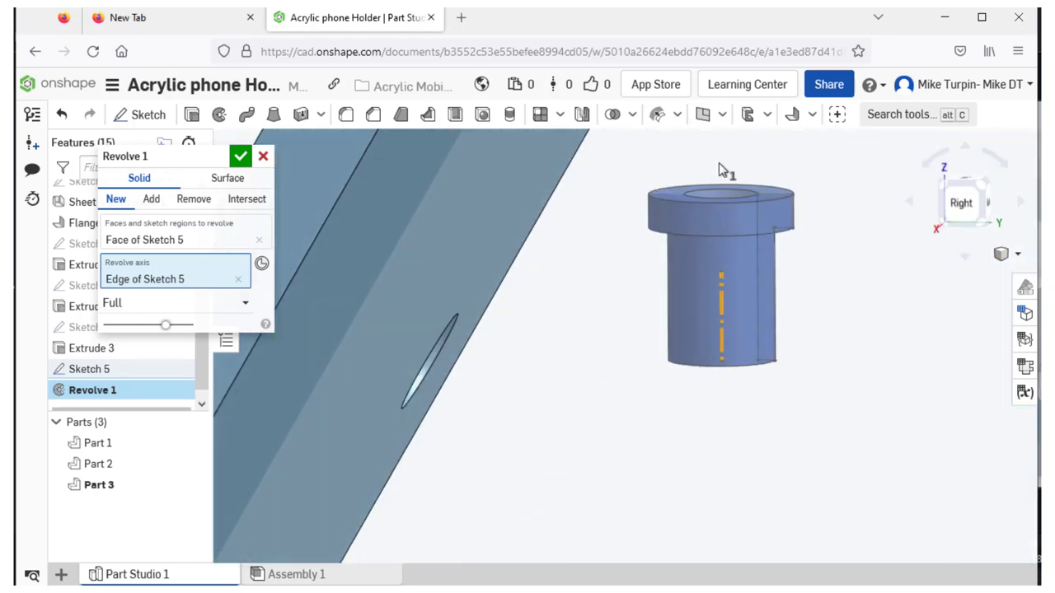
scroll(719, 163, "up", 2)
scroll(734, 145, "down", 1)
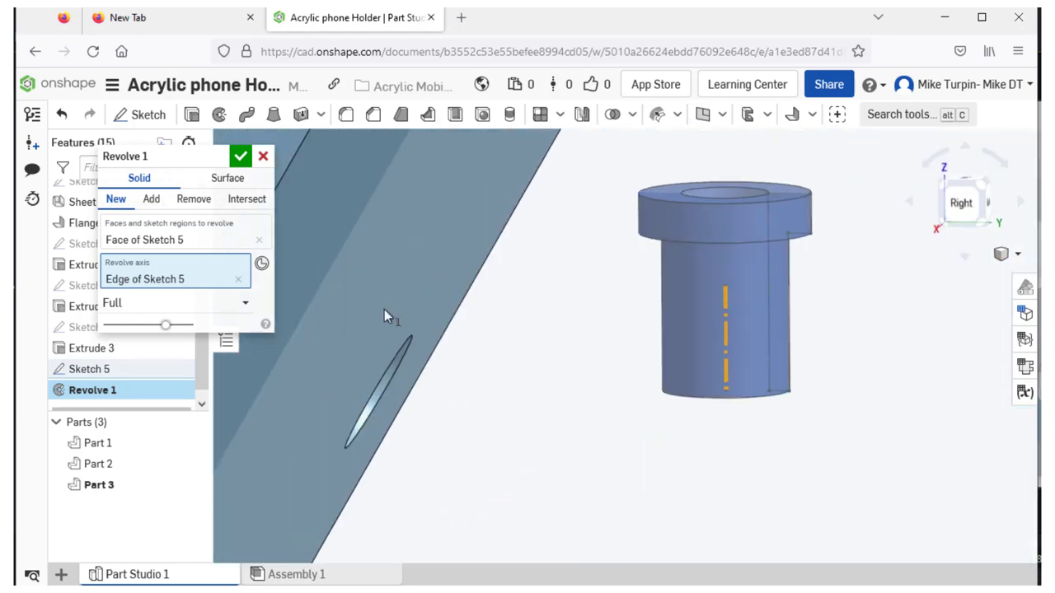
left_click(263, 156)
Step: Revolve the fastener profile fully around the vertical construction line as a new solid part
left_click(654, 273)
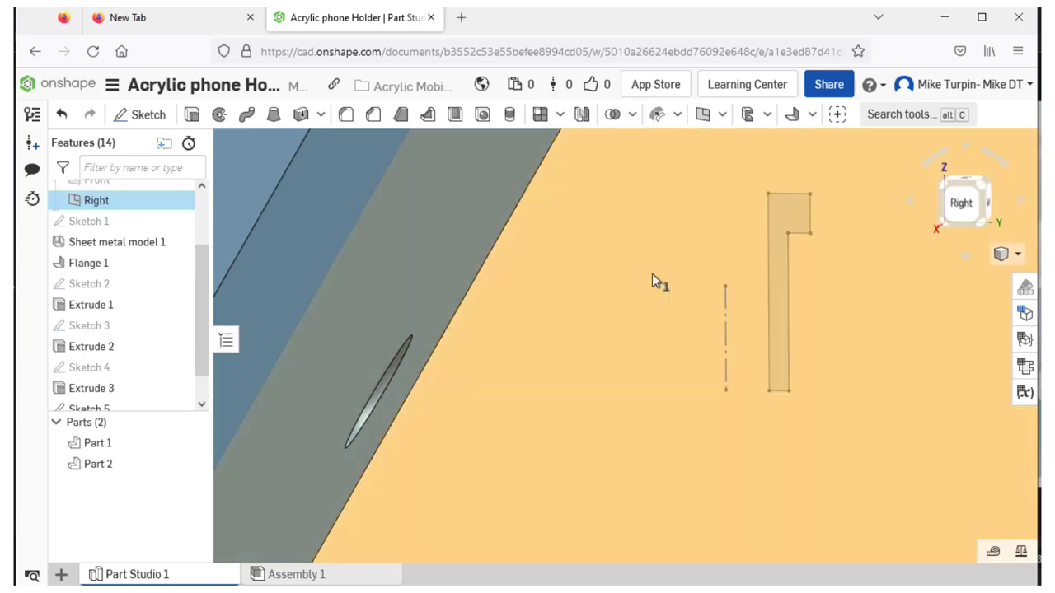
scroll(621, 266, "down", 4)
scroll(689, 260, "down", 5)
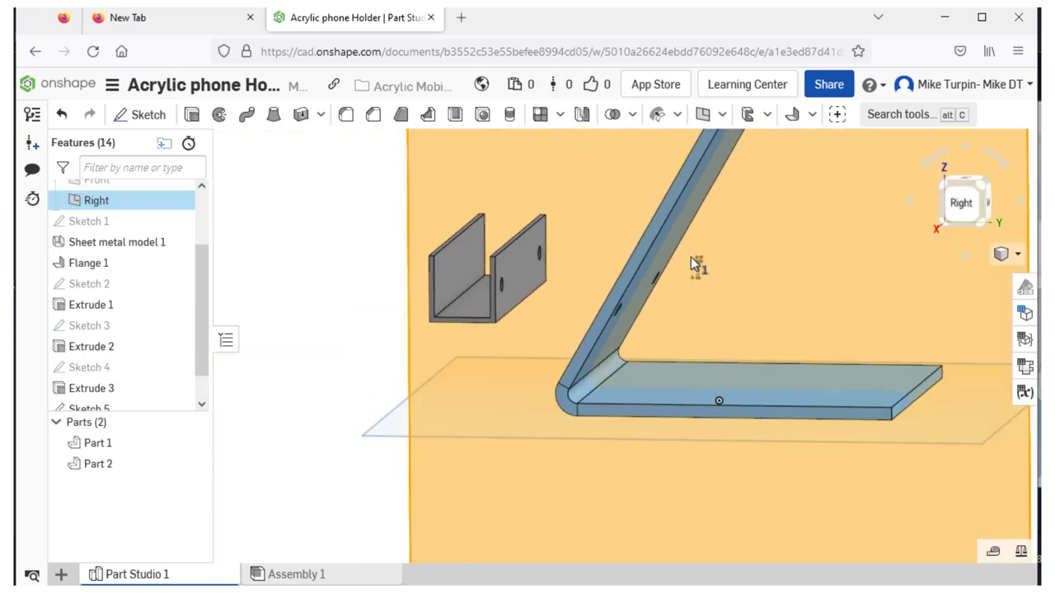
left_click(689, 255)
scroll(717, 244, "up", 3)
scroll(748, 239, "up", 5)
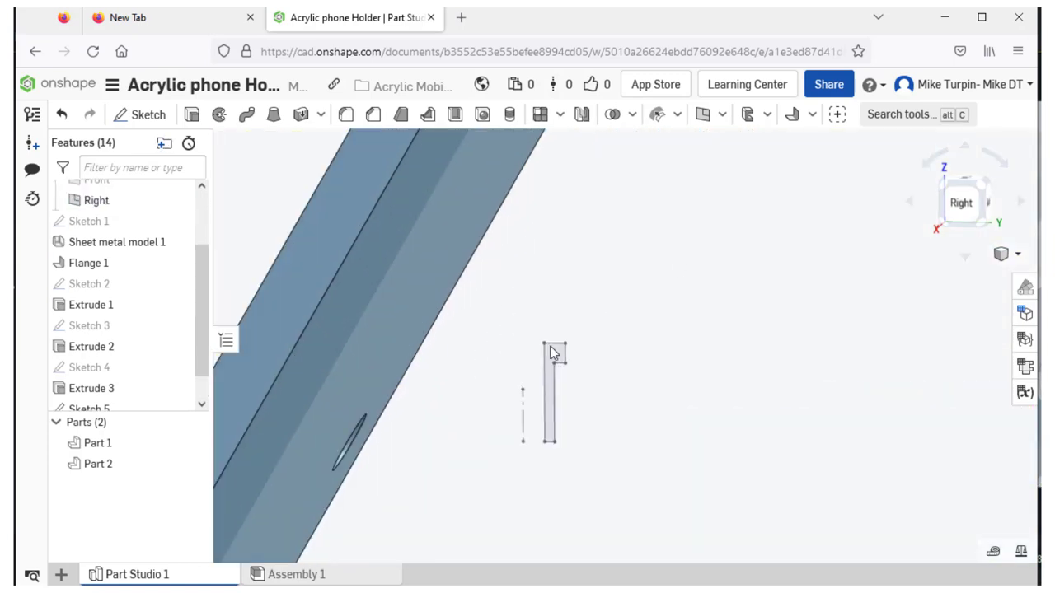
left_click(218, 116)
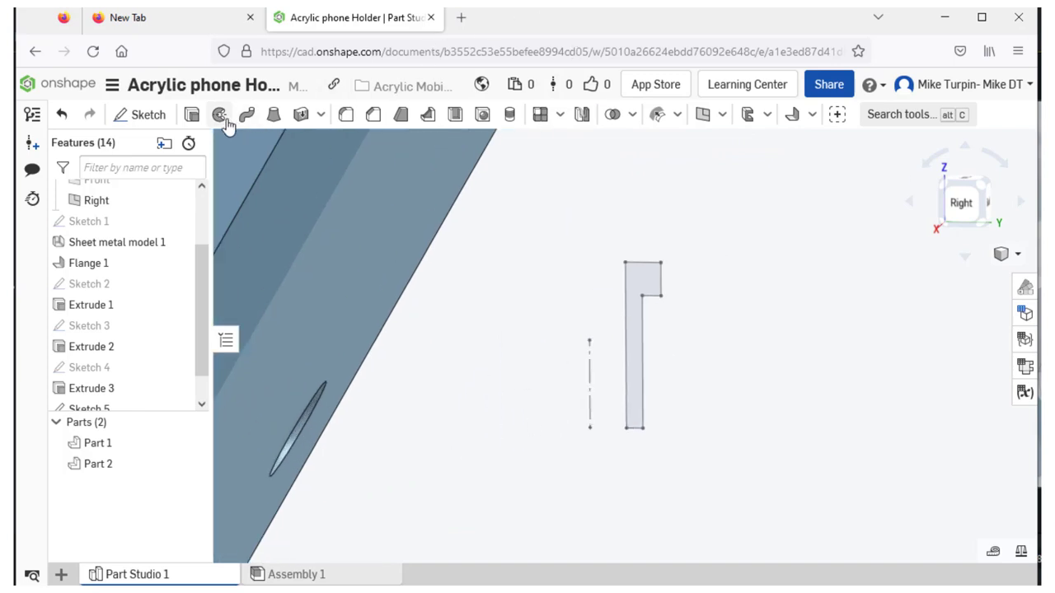
left_click(647, 288)
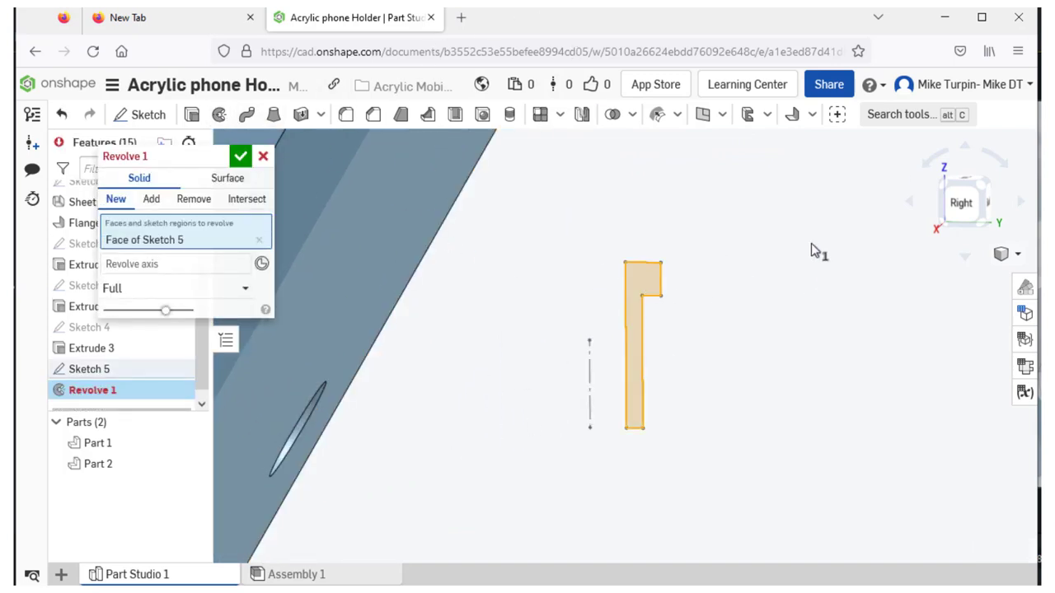
left_click(589, 372)
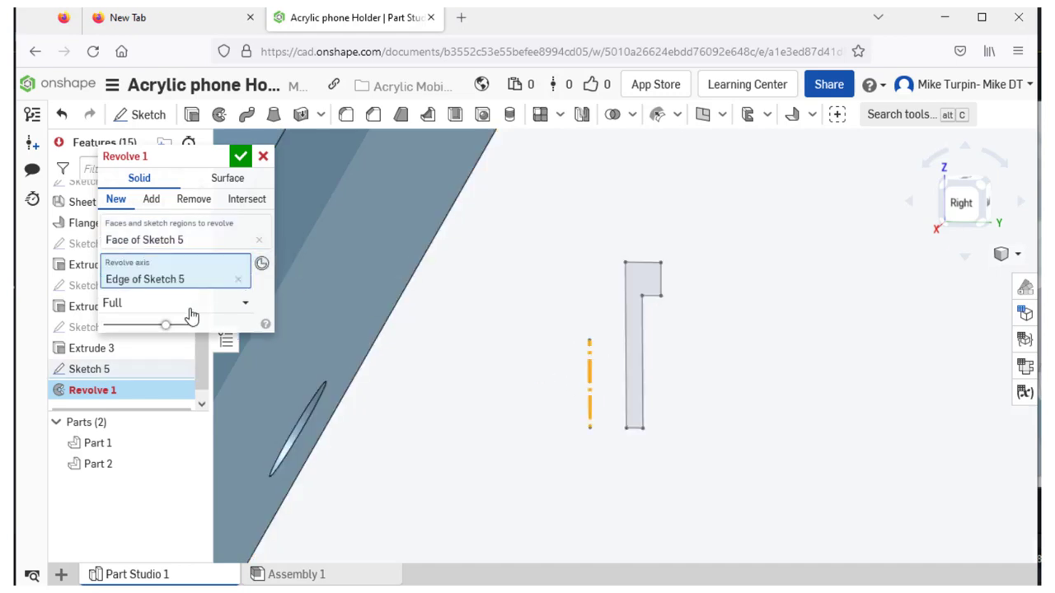
left_click(241, 162)
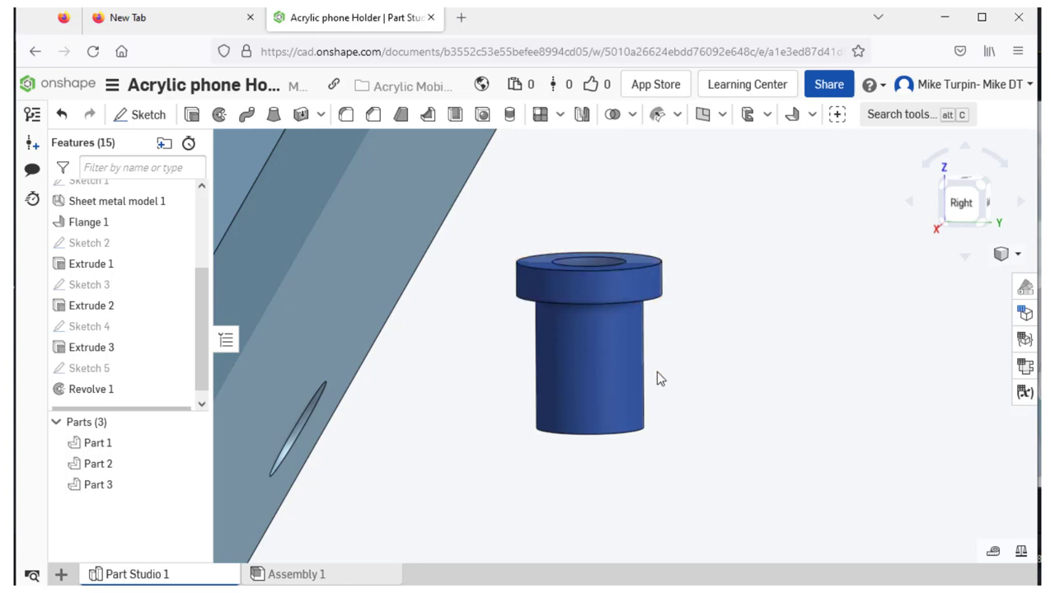
Step: Edit the fastener's profile sketch, dimension the head's horizontal underside overhang to 1 mm, and accept the sketch
mouse_move(733, 338)
right_mouse_down()
mouse_move(732, 327)
mouse_move(741, 351)
right_mouse_up()
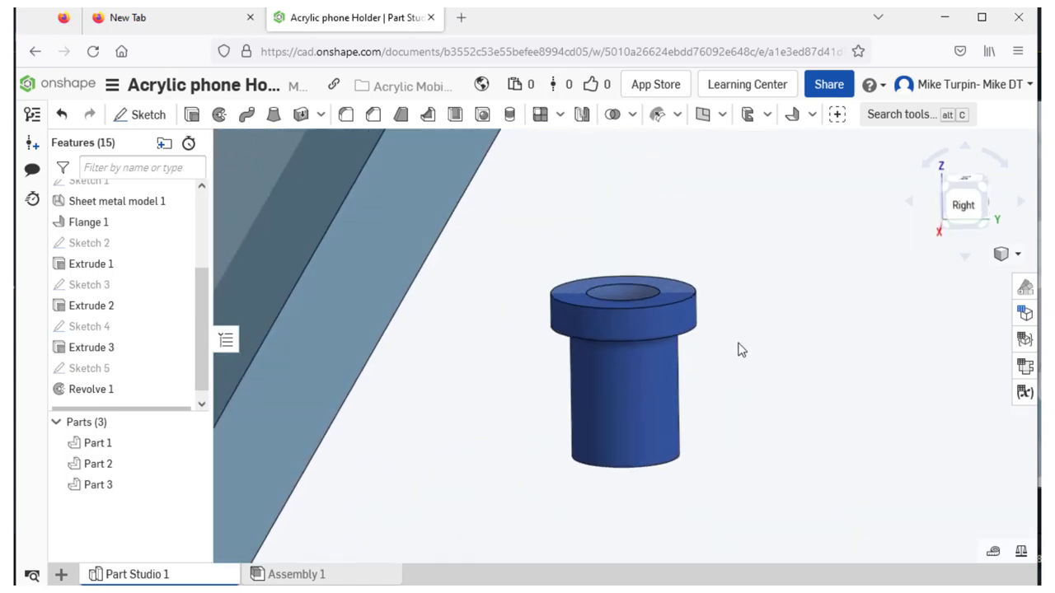
right_click(118, 377)
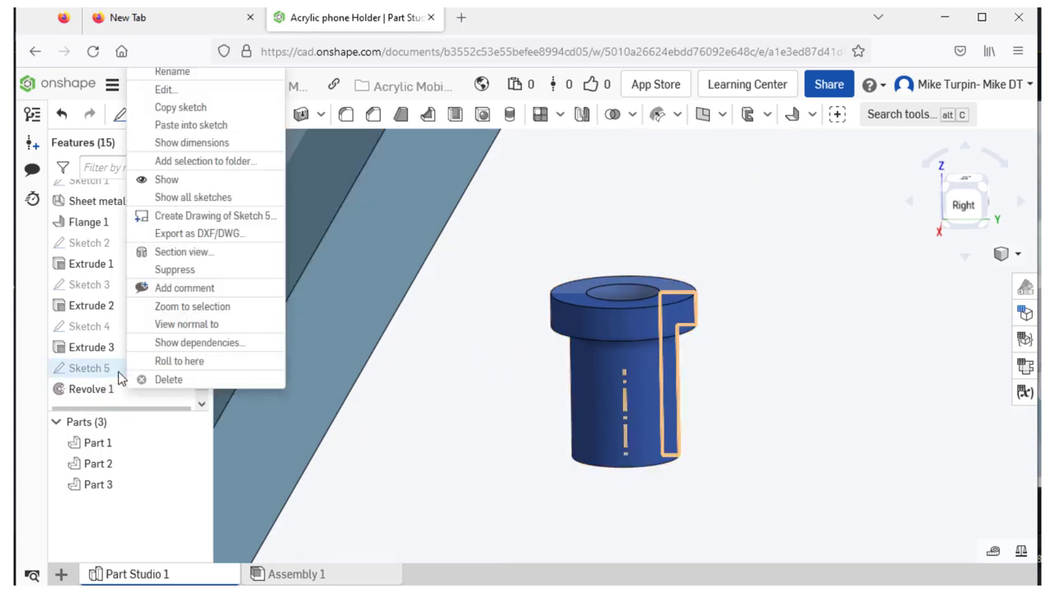
left_click(186, 91)
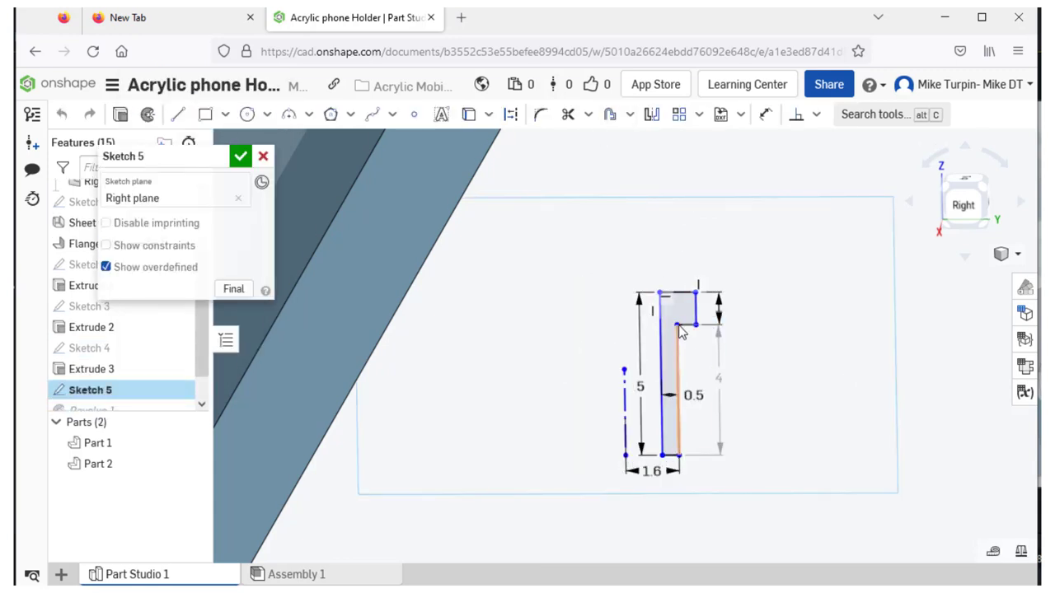
scroll(679, 309, "up", 3)
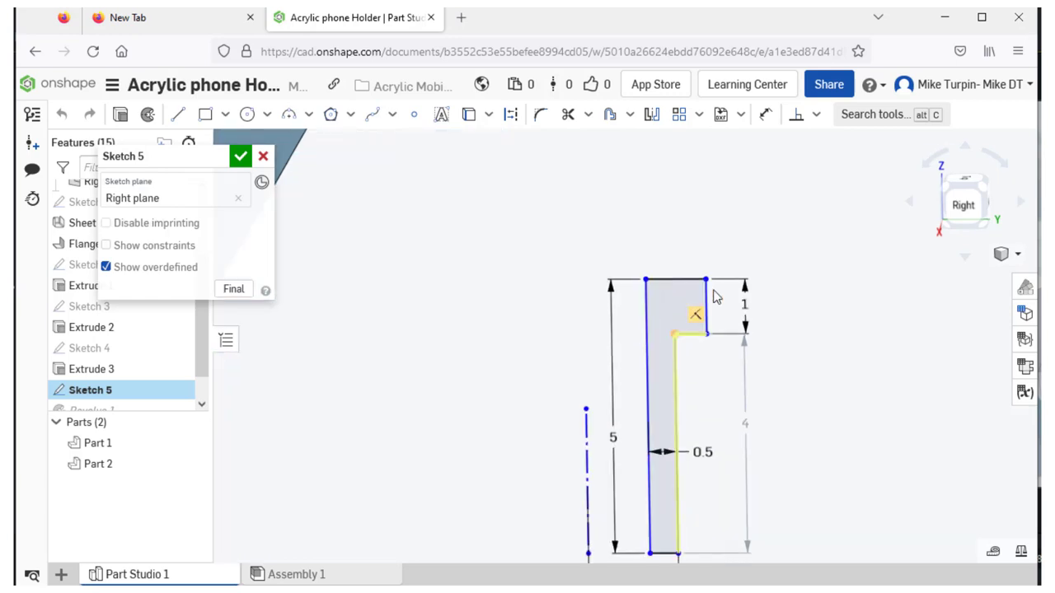
left_click(765, 115)
left_click(690, 334)
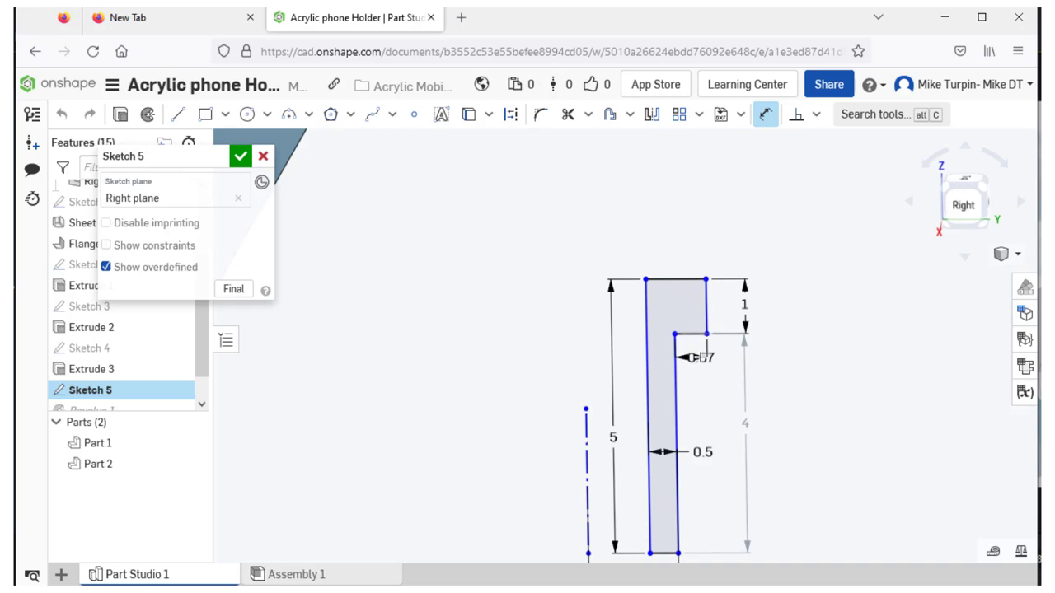
left_click(862, 351)
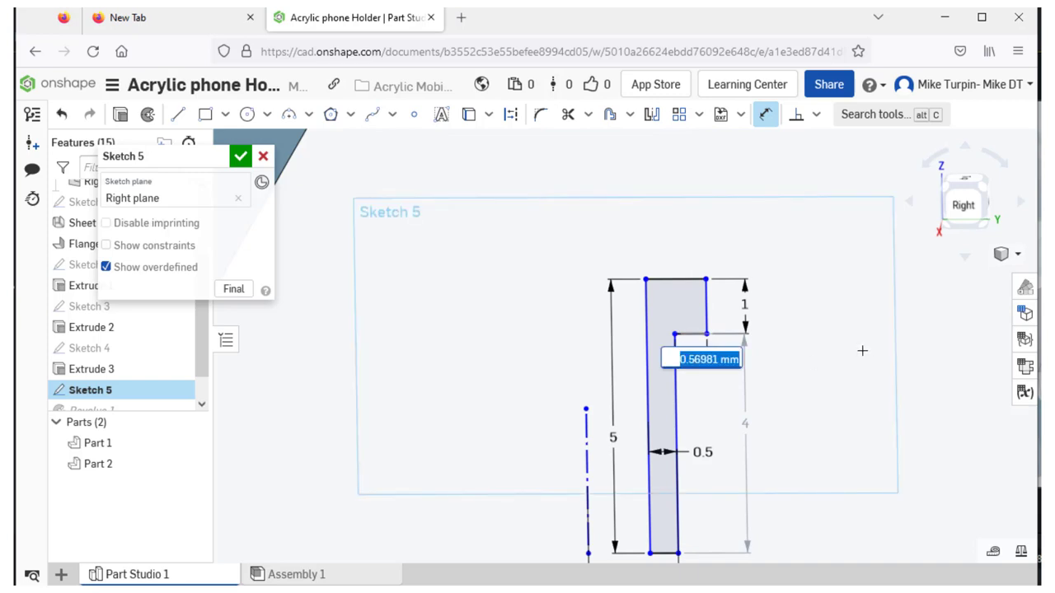
type("1")
key("Return")
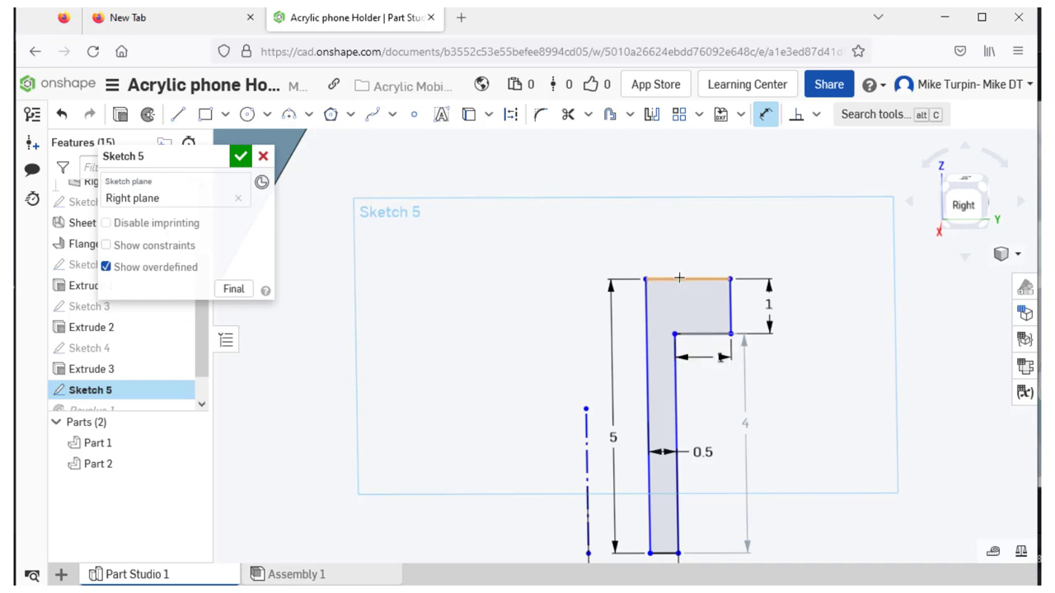
left_click(240, 156)
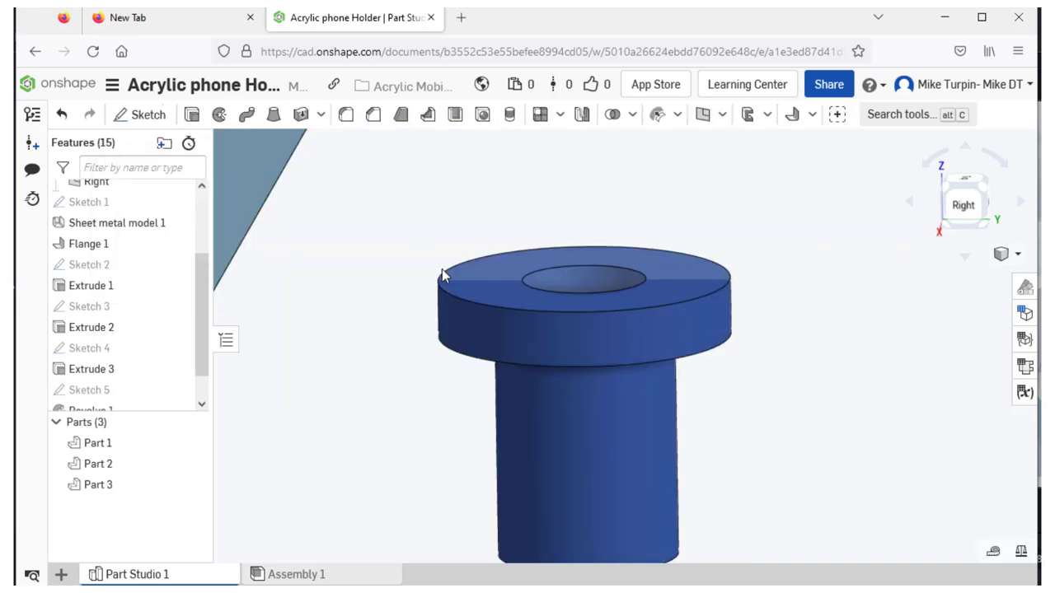
Step: Fillet the upper outer edge of the fastener's head with a 0.5 mm radius
right_click_drag(371, 218, 351, 233)
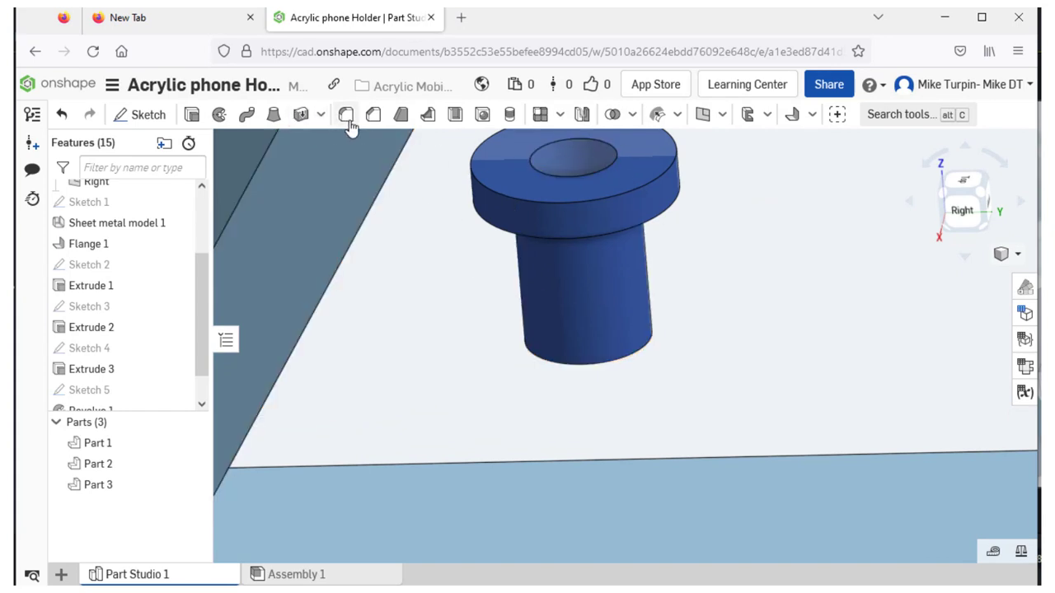
key("shift+f")
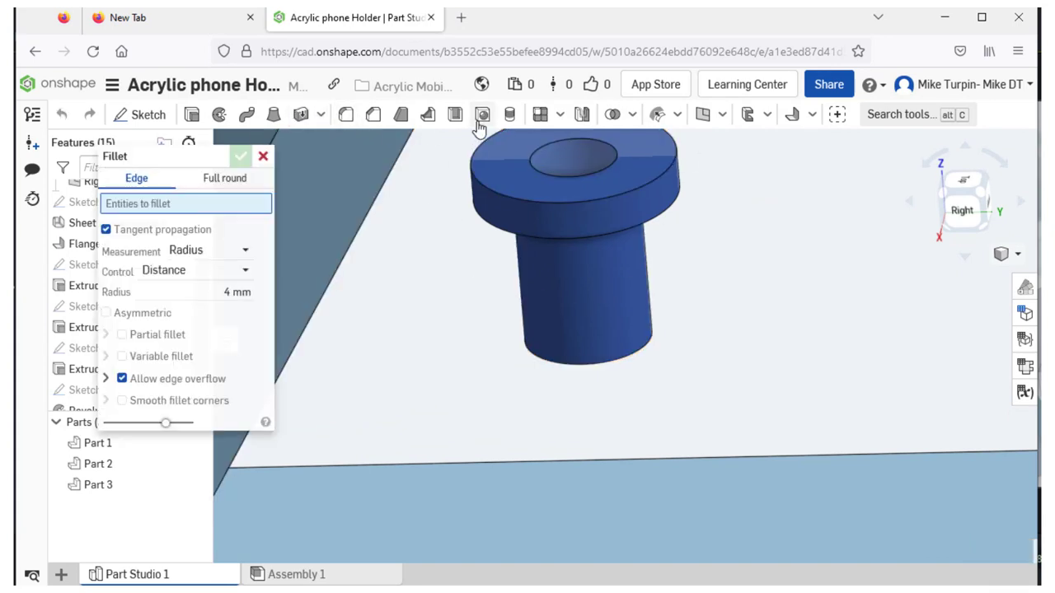
left_click(628, 185)
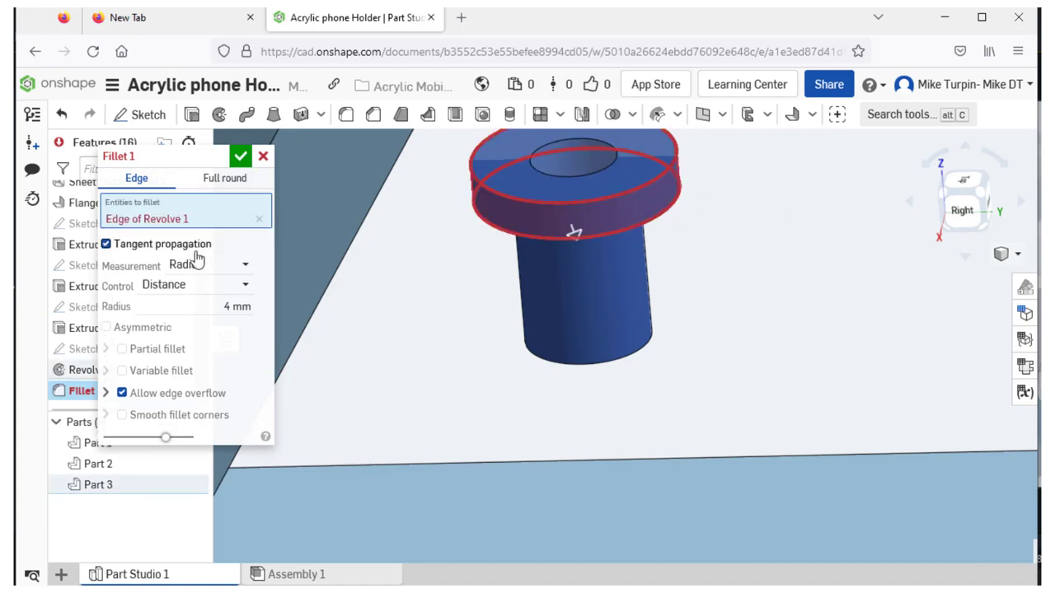
left_click(234, 305)
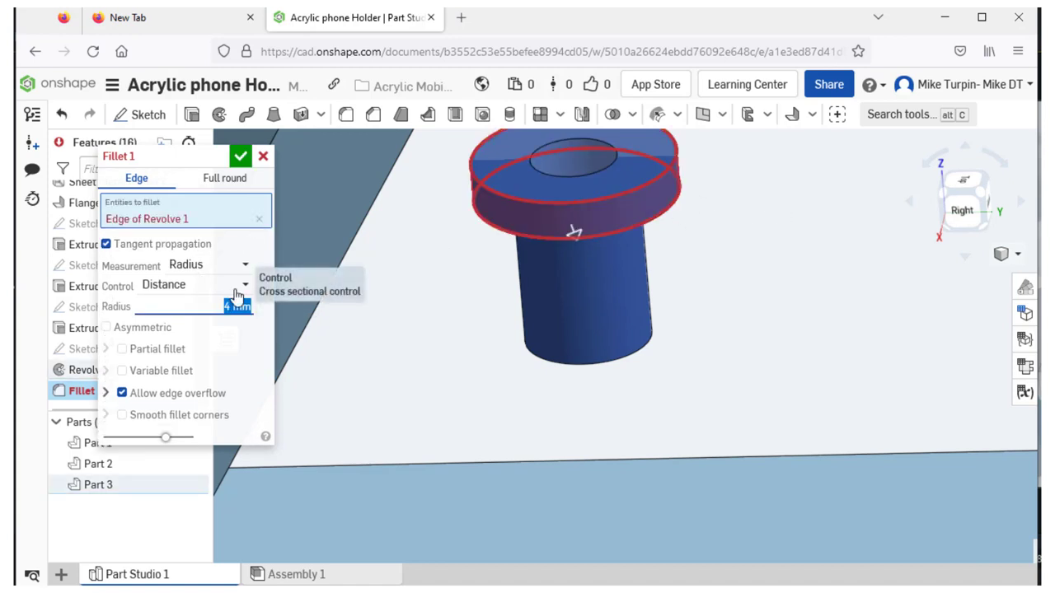
key("Return")
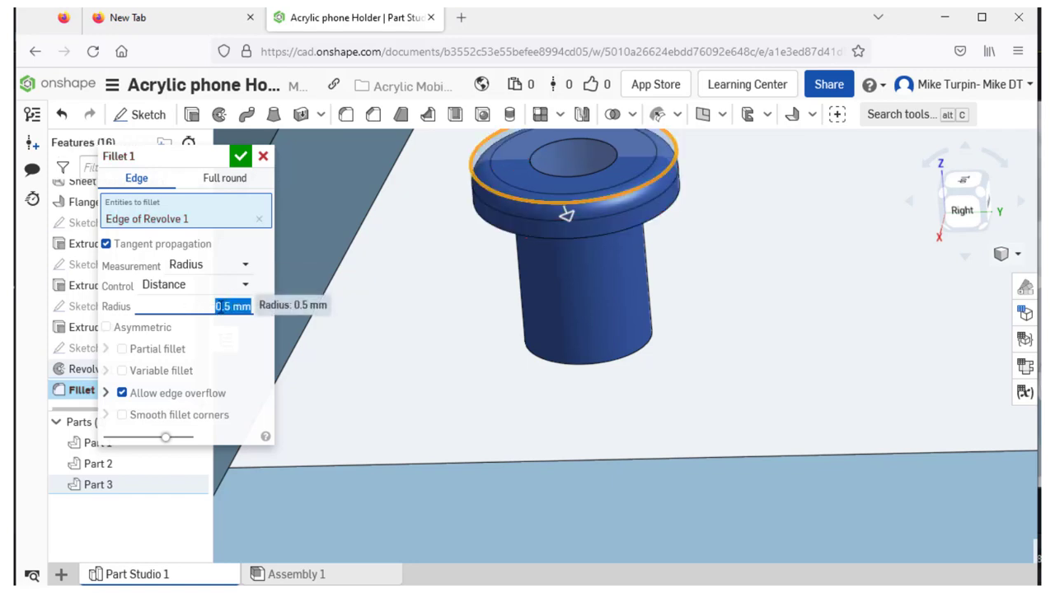
left_click(240, 156)
Step: Hide Part 1 and Part 2 to view the fastener on its own
mouse_move(408, 323)
right_mouse_down()
mouse_move(423, 303)
mouse_move(413, 334)
right_mouse_up()
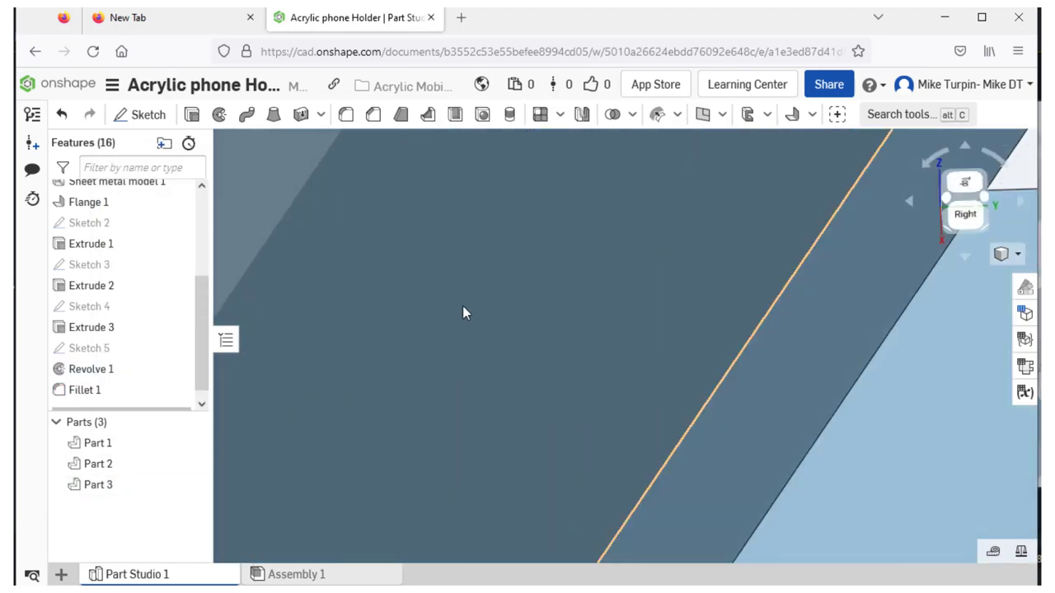
scroll(462, 306, "down", 2)
right_click_drag(577, 307, 931, 368)
scroll(910, 363, "down", 3)
middle_click_drag(908, 355, 675, 362)
right_click_drag(675, 362, 671, 345)
scroll(507, 400, "up", 4)
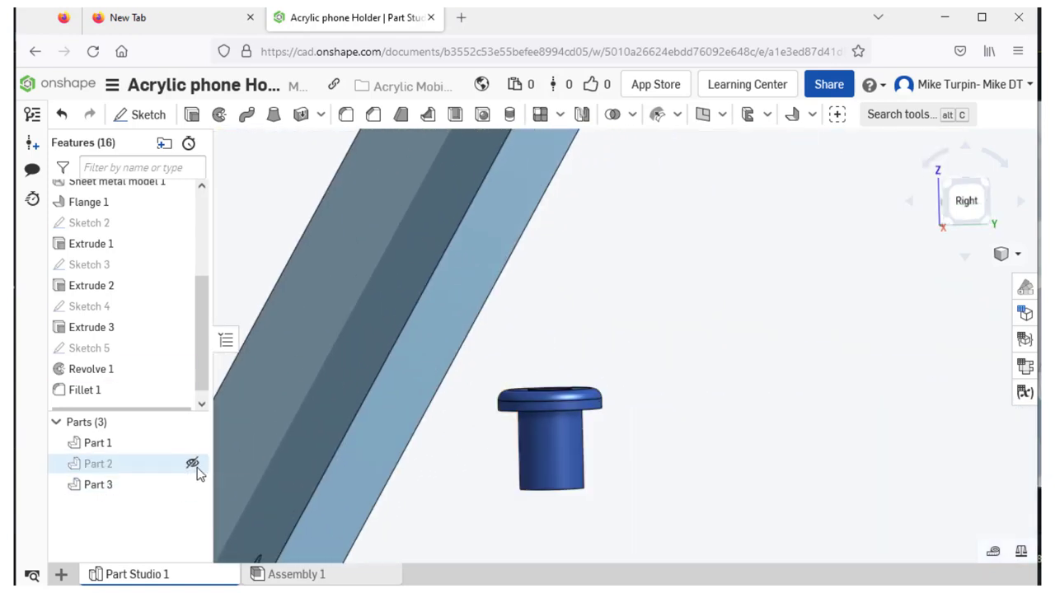
left_click(192, 442)
scroll(530, 449, "down", 2)
right_click_drag(389, 422, 403, 437)
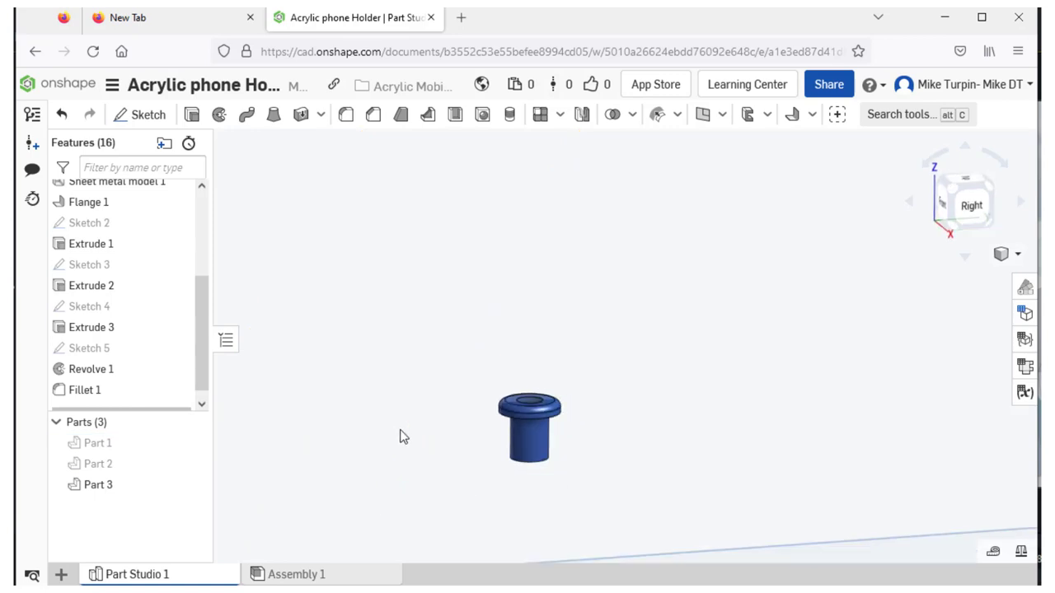
Step: Show Part 2 and Part 1 again alongside the fastener
left_click(192, 464)
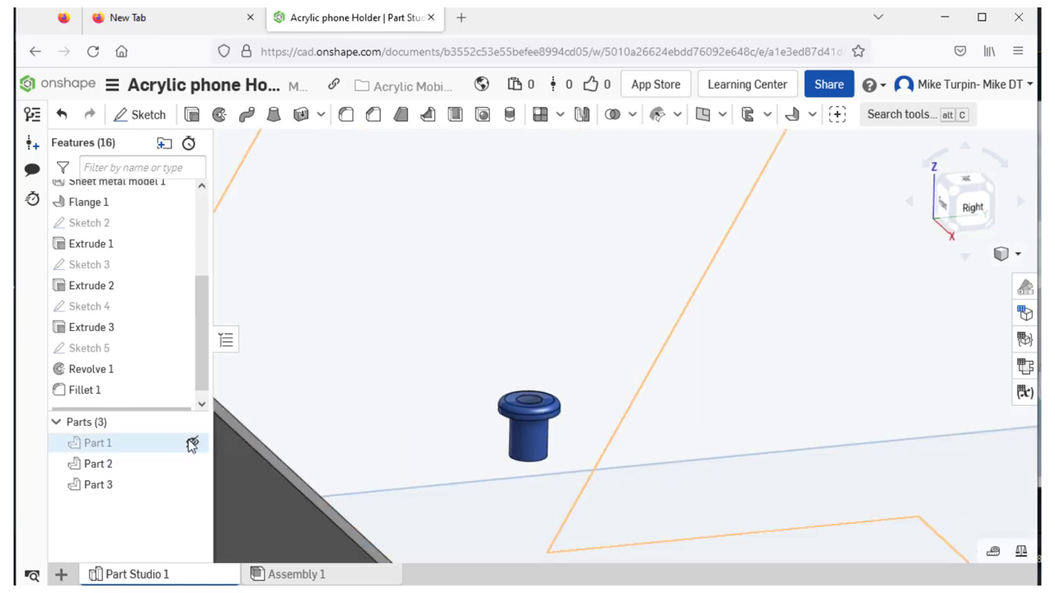
left_click(191, 444)
left_click(192, 444)
left_click(192, 444)
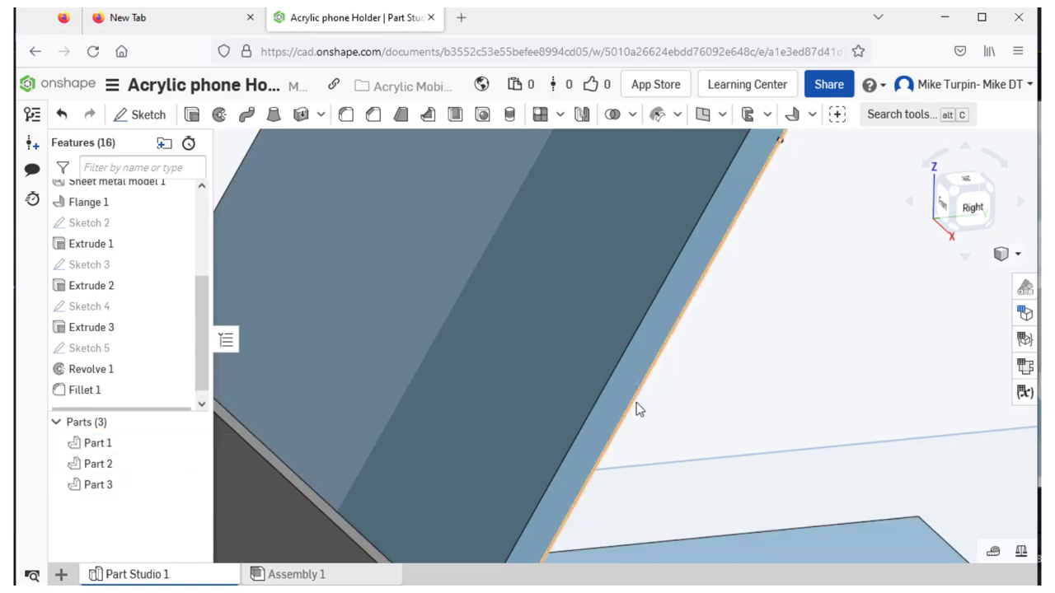
Step: Chamfer the top edge of the hole in the fastener's head using the equal distance option
right_click_drag(741, 395, 660, 396)
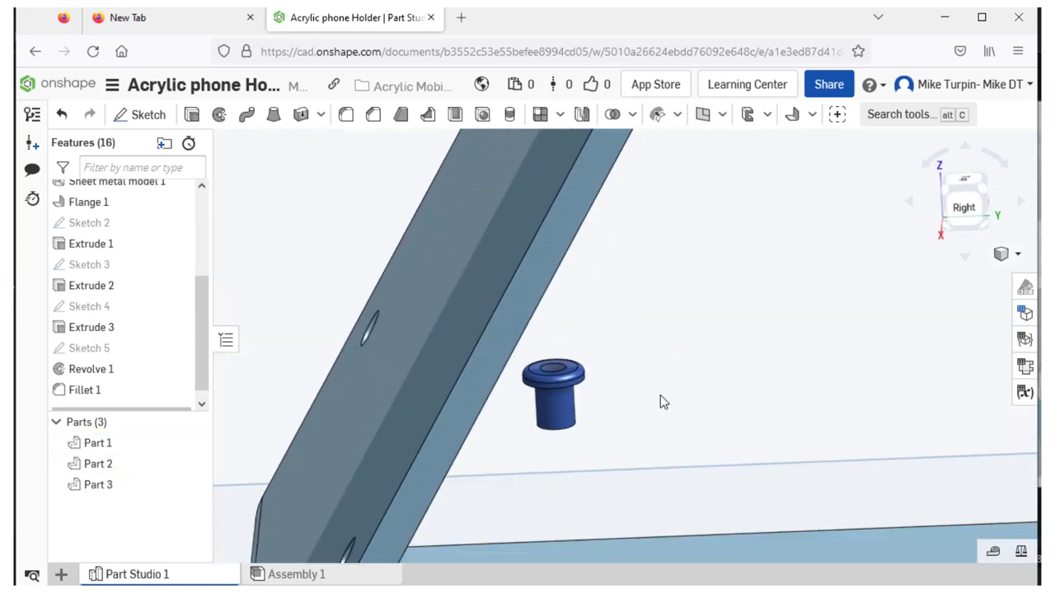
scroll(660, 400, "up", 5)
left_click(373, 115)
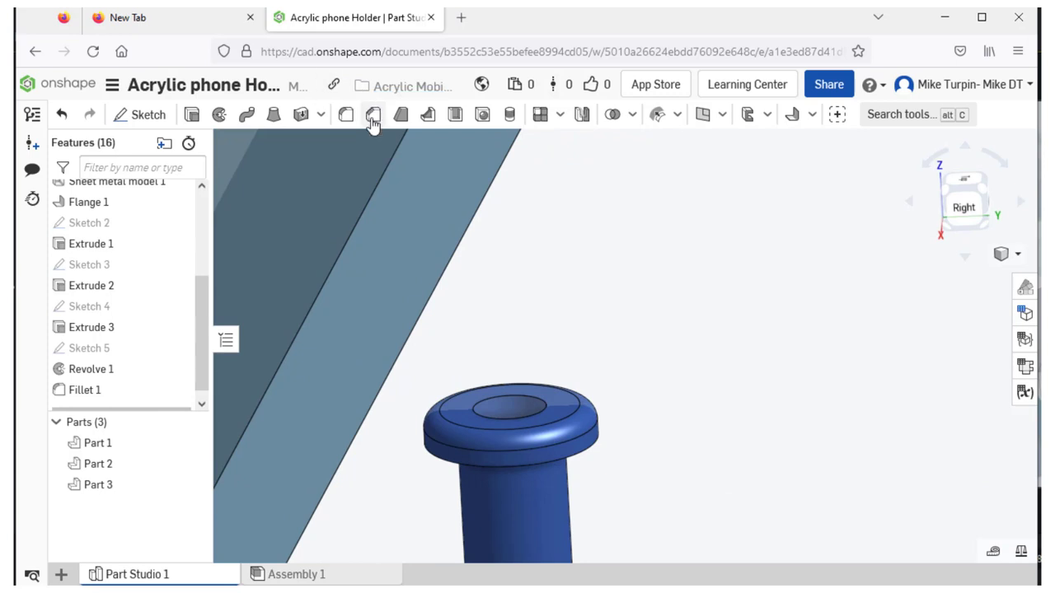
left_click(540, 409)
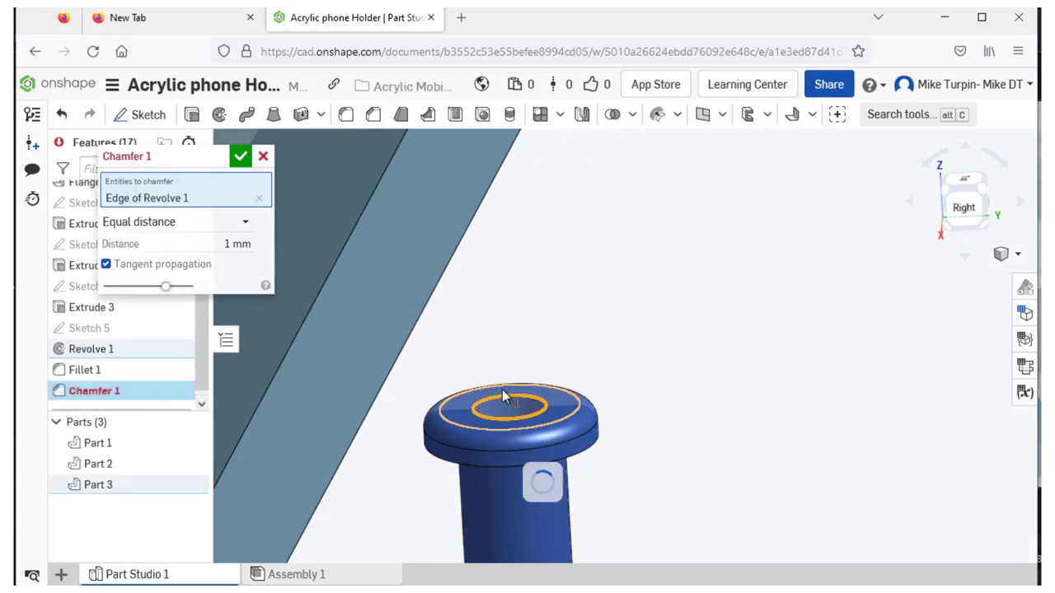
Step: Chamfer the inner hole edge on the rivet's head with an equal distance of 0.25 mm
left_click(220, 243)
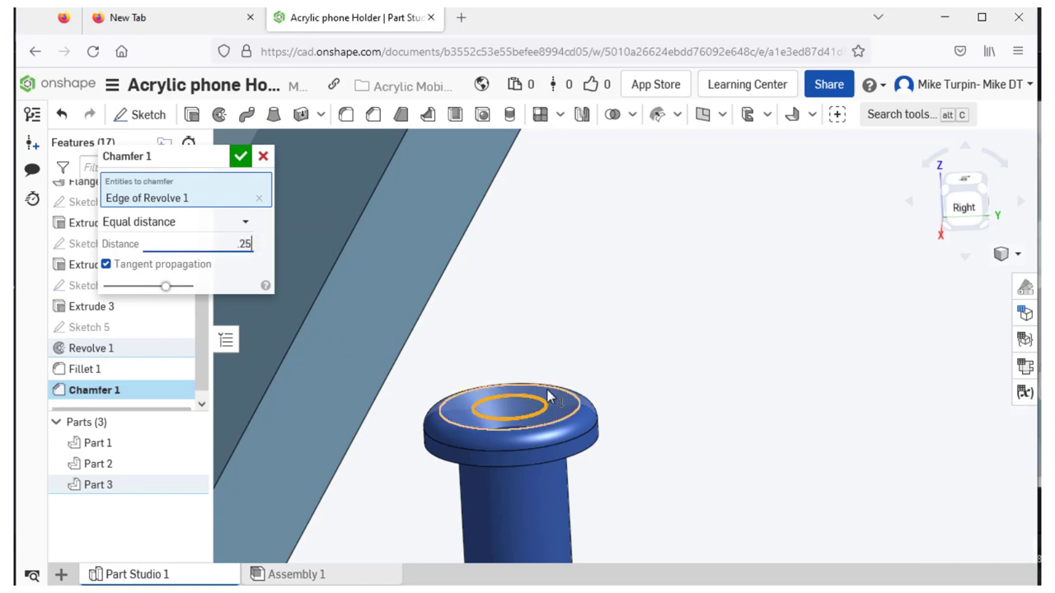
key("Return")
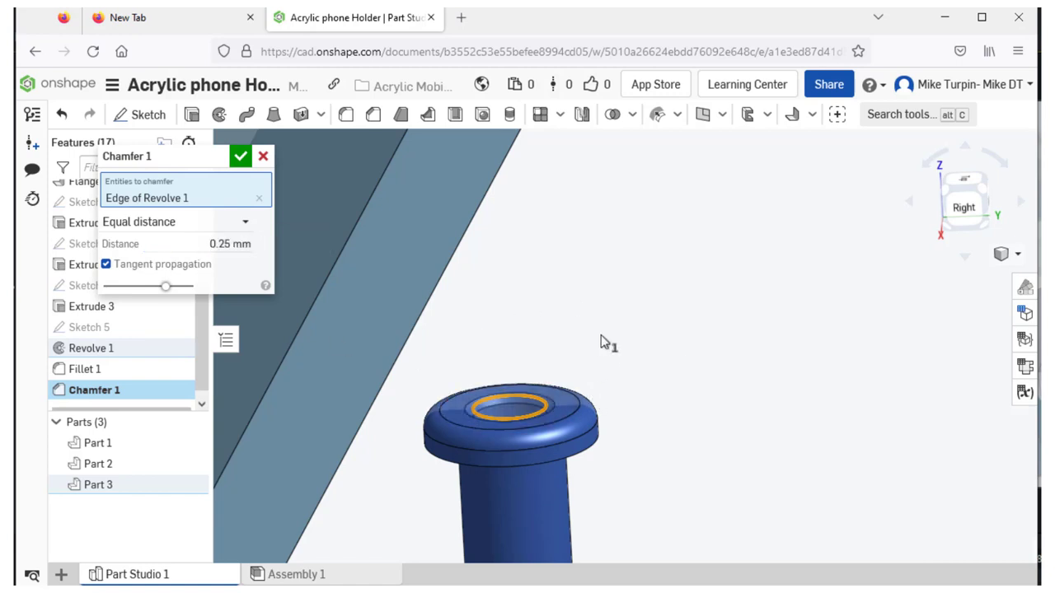
scroll(557, 326, "up", 3)
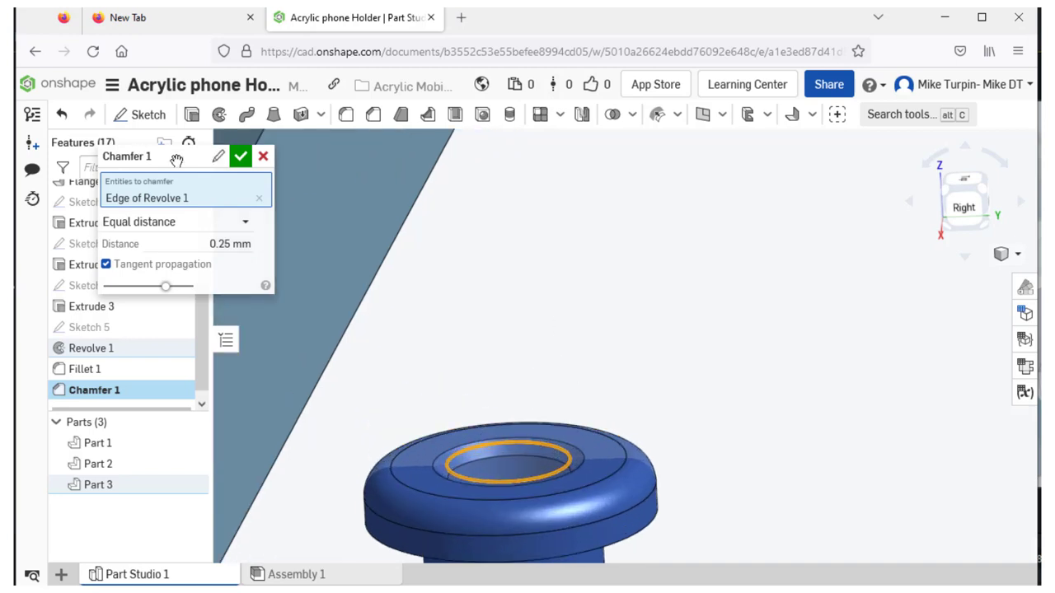
left_click(240, 156)
left_click(577, 326)
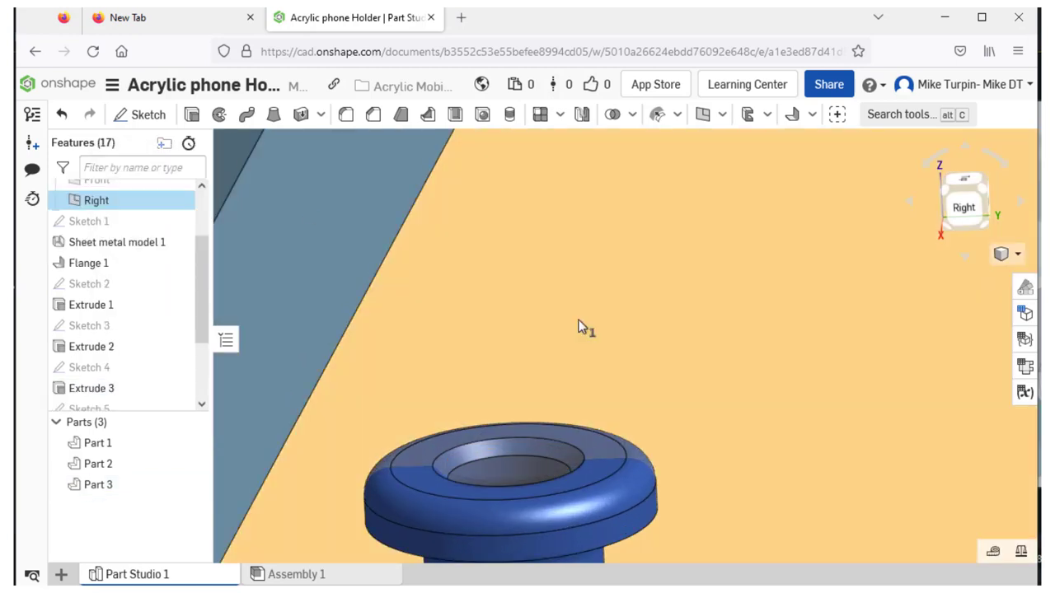
right_click_drag(579, 322, 623, 372)
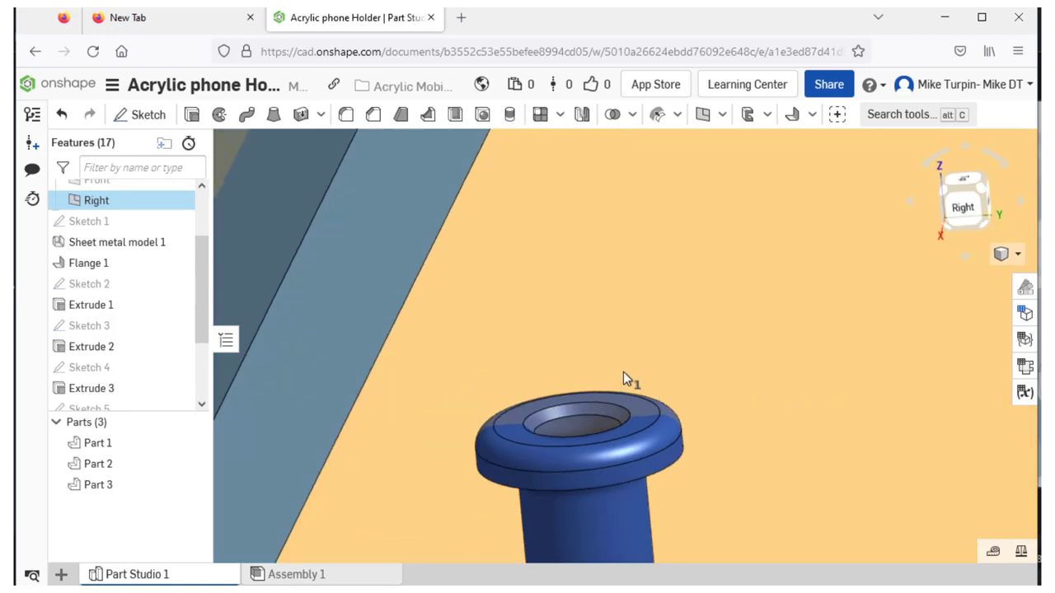
scroll(623, 372, "down", 10)
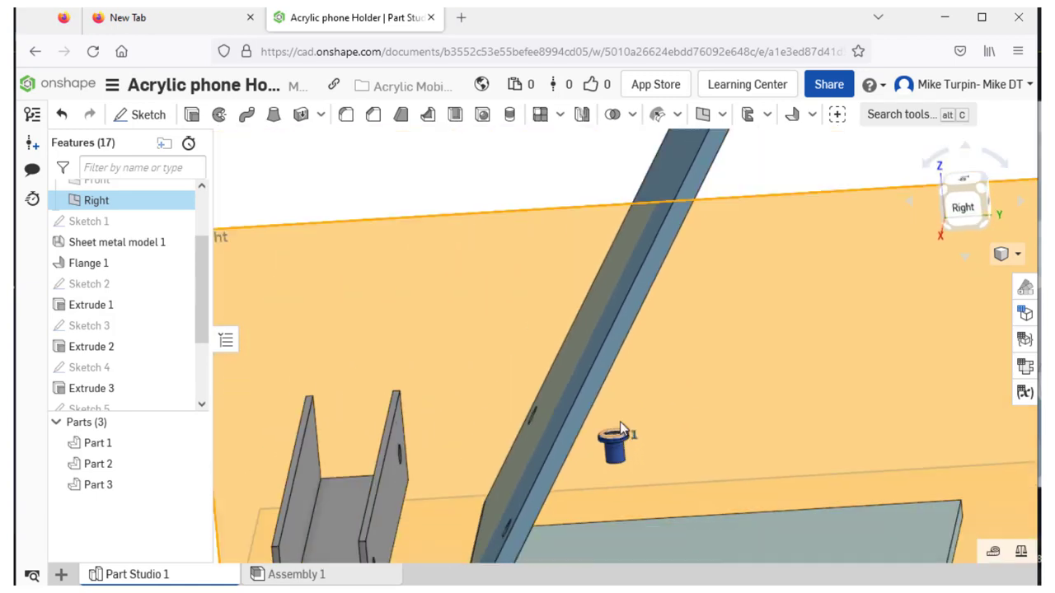
scroll(620, 421, "down", 3)
left_click(511, 206)
mouse_move(447, 220)
right_mouse_down()
mouse_move(461, 228)
mouse_move(441, 223)
mouse_move(453, 228)
mouse_move(456, 215)
mouse_move(445, 221)
right_mouse_up()
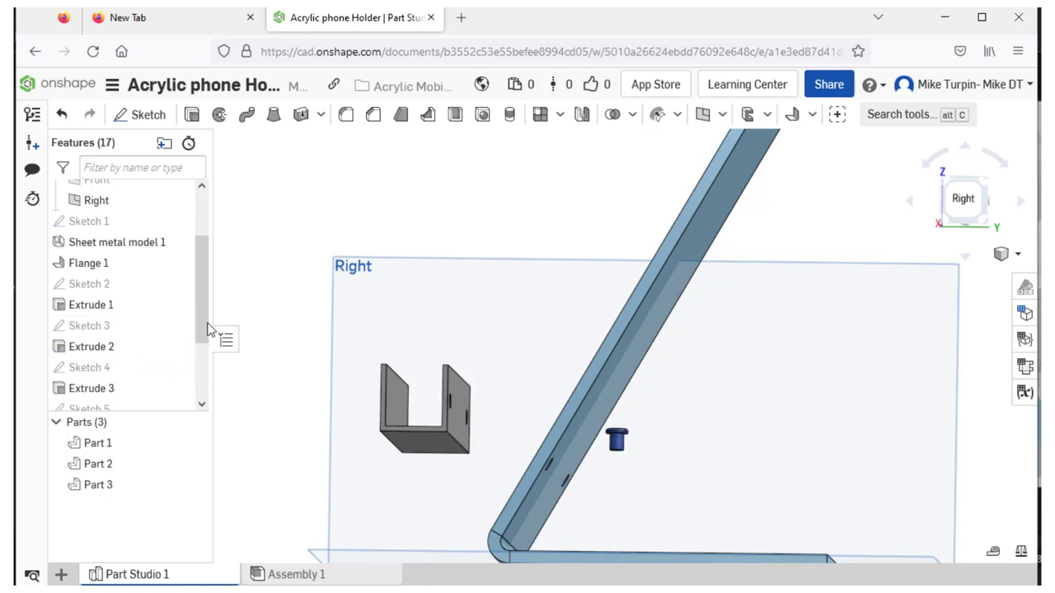
Step: Edit Sketch 5 to set the overall height of the rivet's revolve profile to 6 mm
scroll(206, 334, "down", 3)
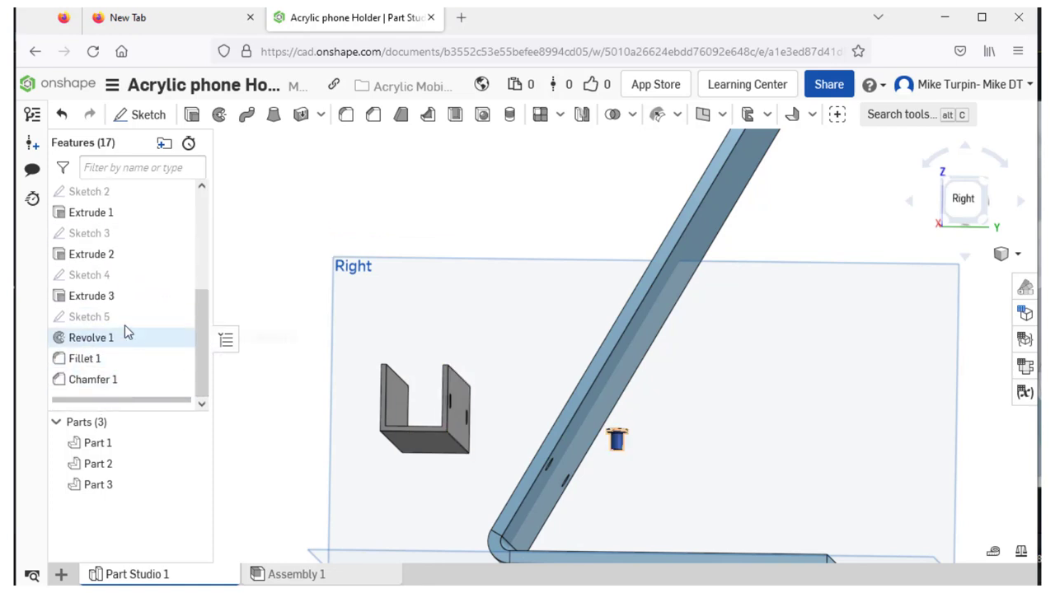
right_click(127, 324)
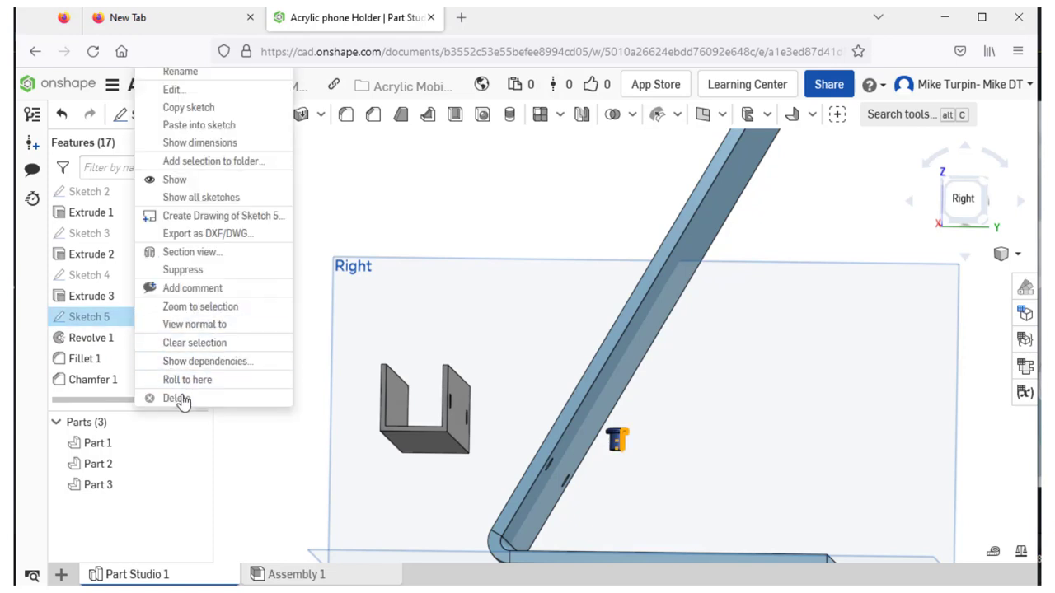
left_click(195, 91)
scroll(622, 408, "up", 5)
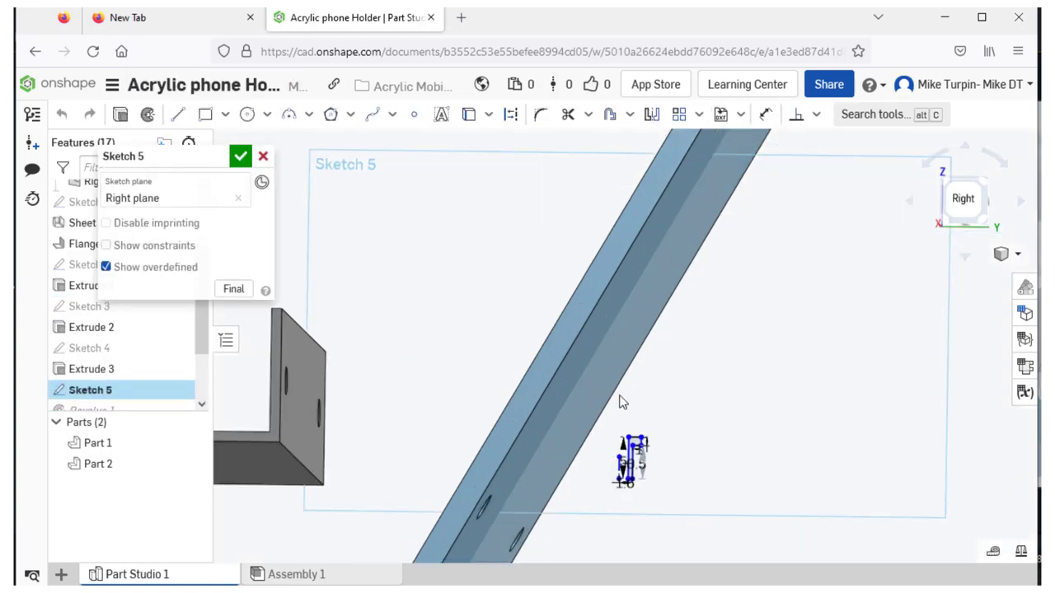
mouse_move(742, 499)
middle_mouse_down()
mouse_move(777, 494)
mouse_move(866, 294)
middle_mouse_up()
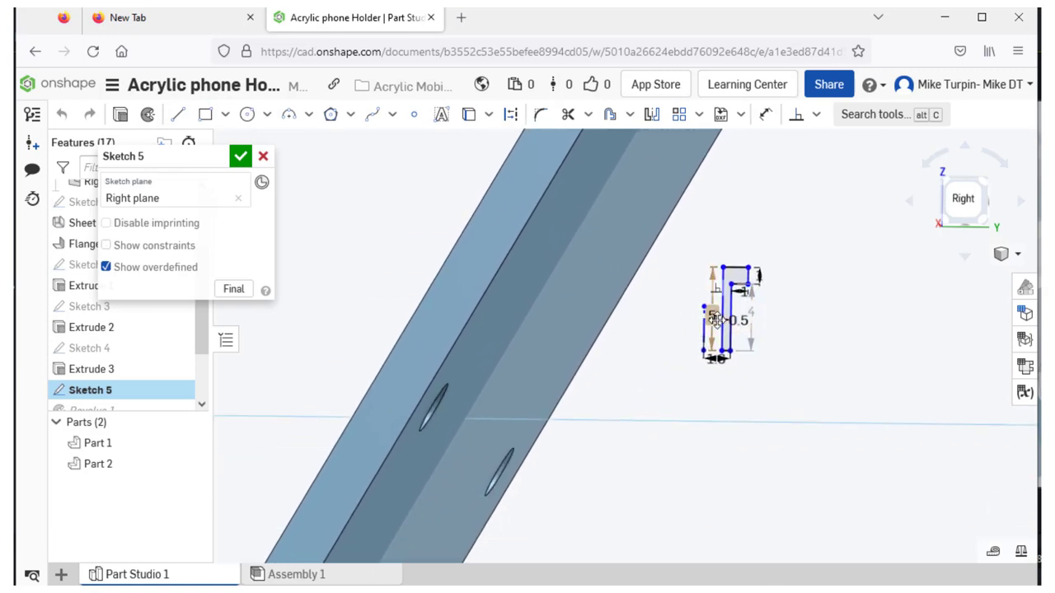
scroll(751, 311, "up", 2)
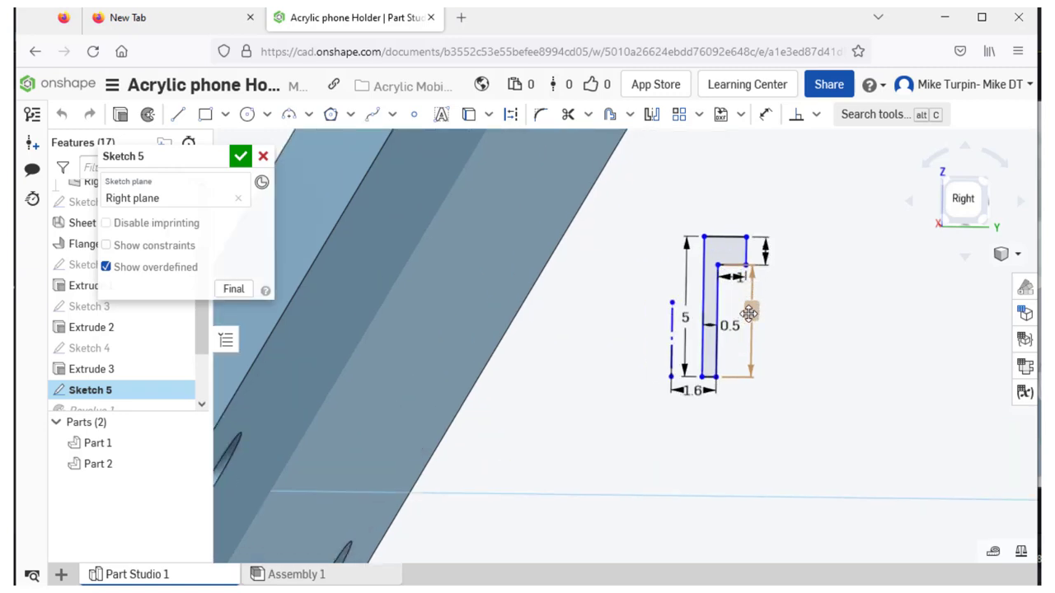
double_click(685, 318)
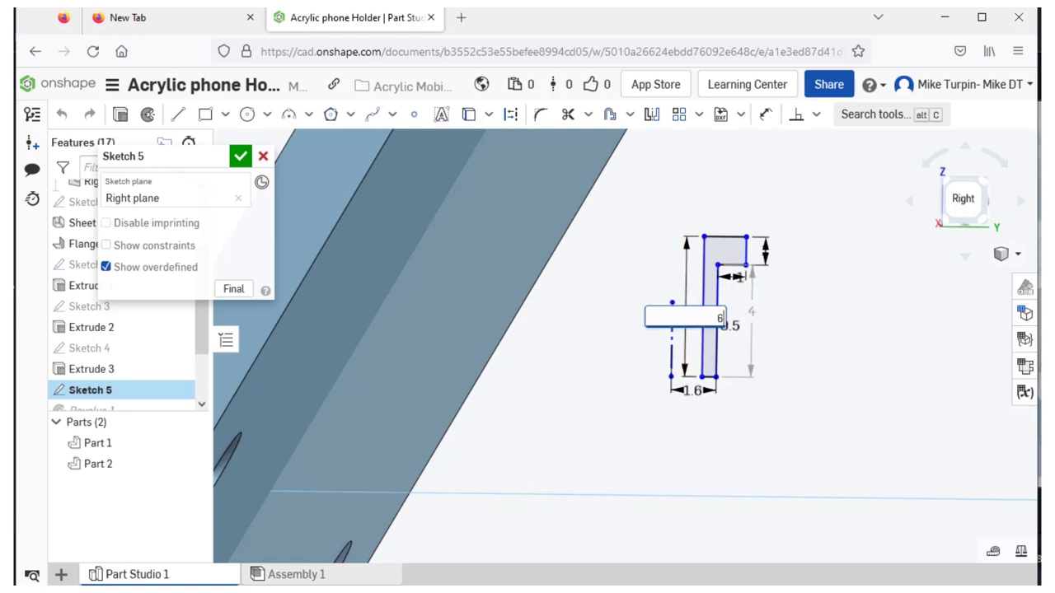
type("6")
key("Return")
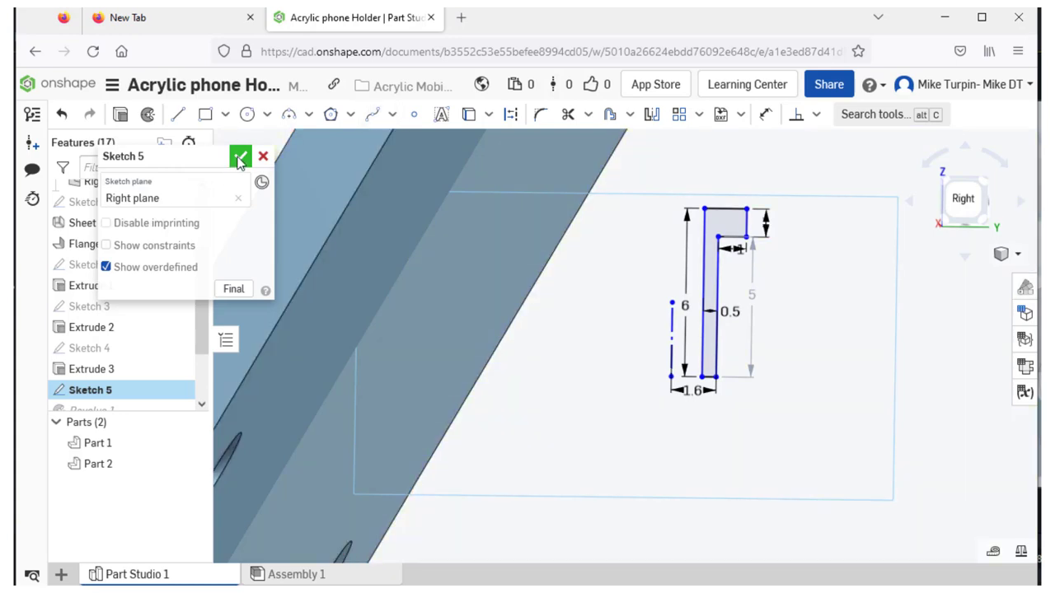
left_click(239, 158)
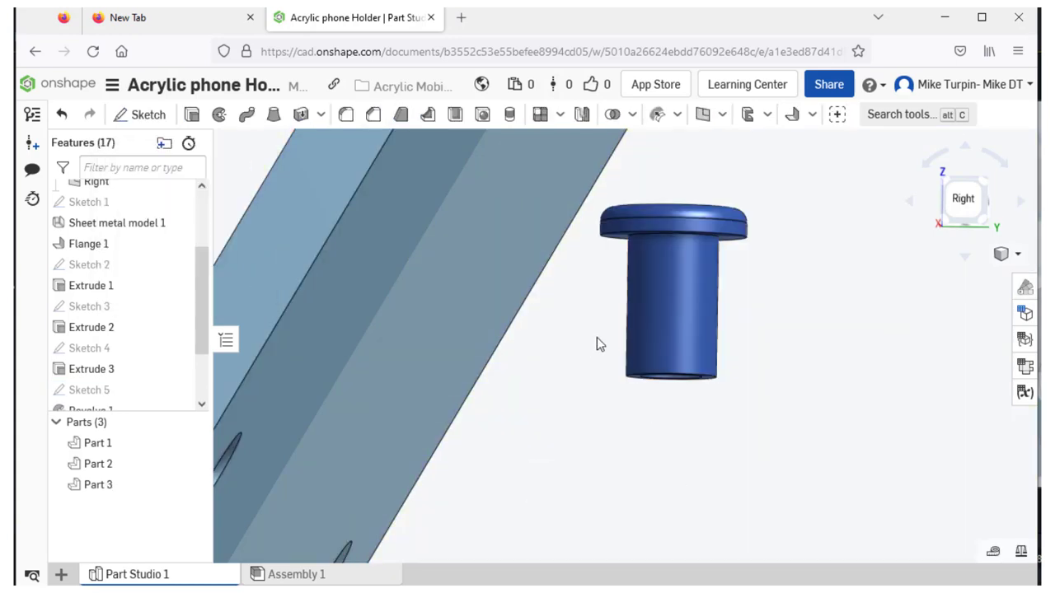
scroll(598, 337, "down", 5)
scroll(599, 350, "down", 3)
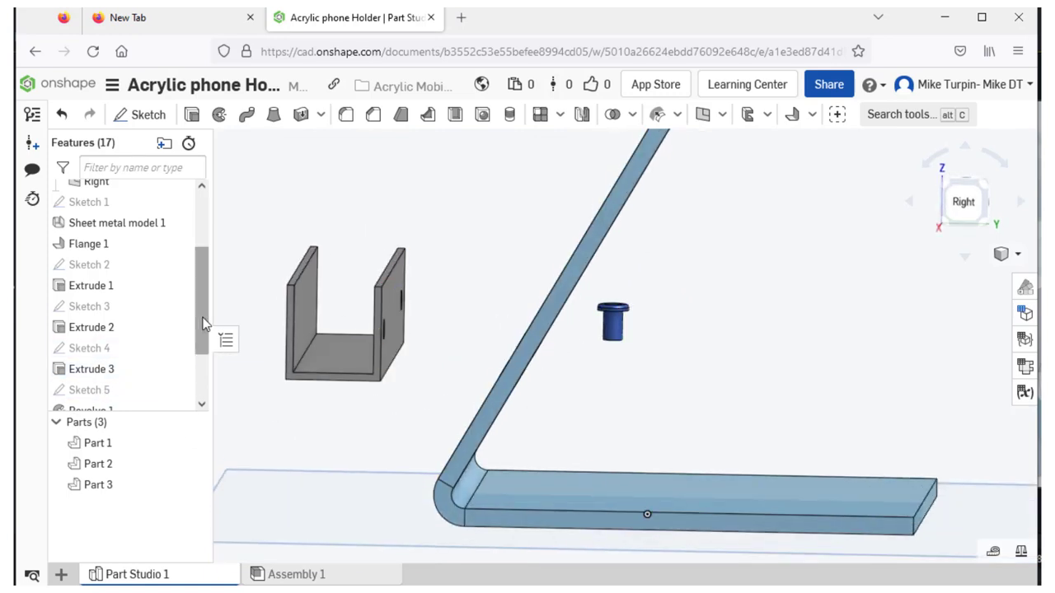
mouse_move(205, 324)
left_mouse_down()
mouse_move(207, 365)
mouse_move(206, 344)
left_mouse_up()
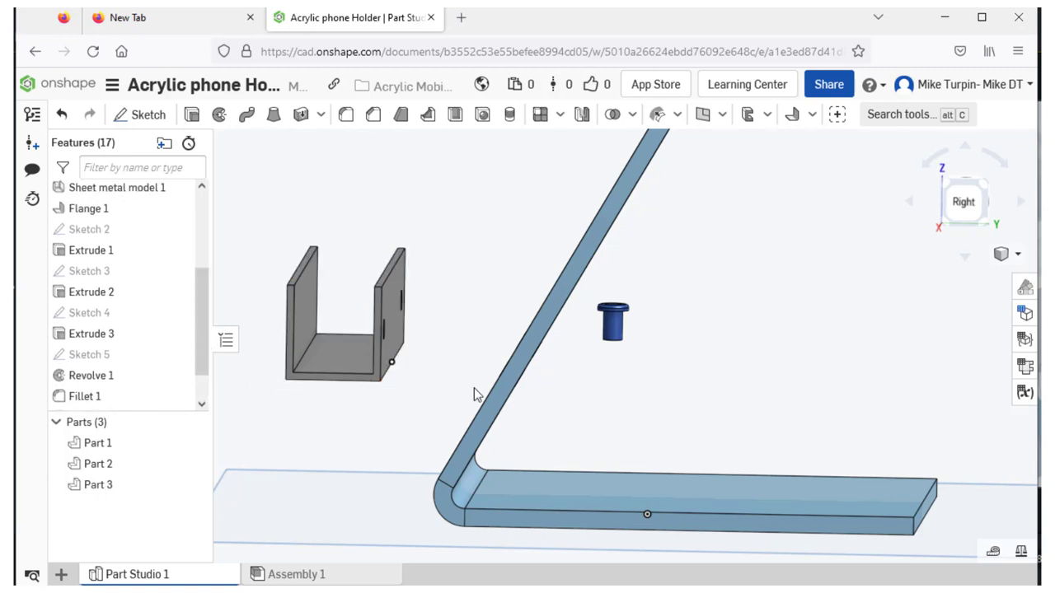
left_click(390, 438)
scroll(822, 358, "down", 3)
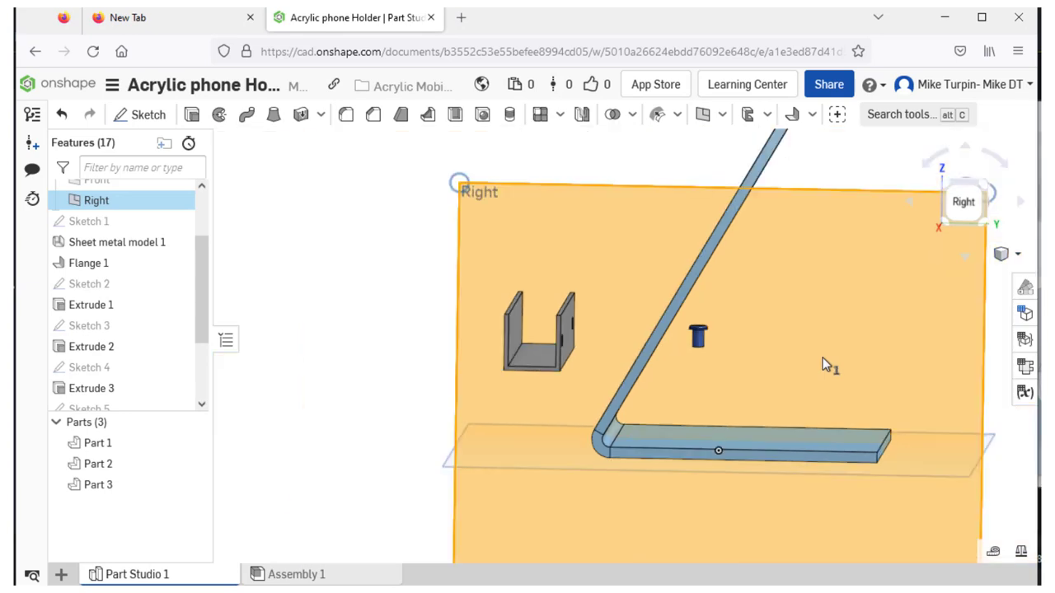
left_click(296, 353)
right_click_drag(301, 353, 332, 364)
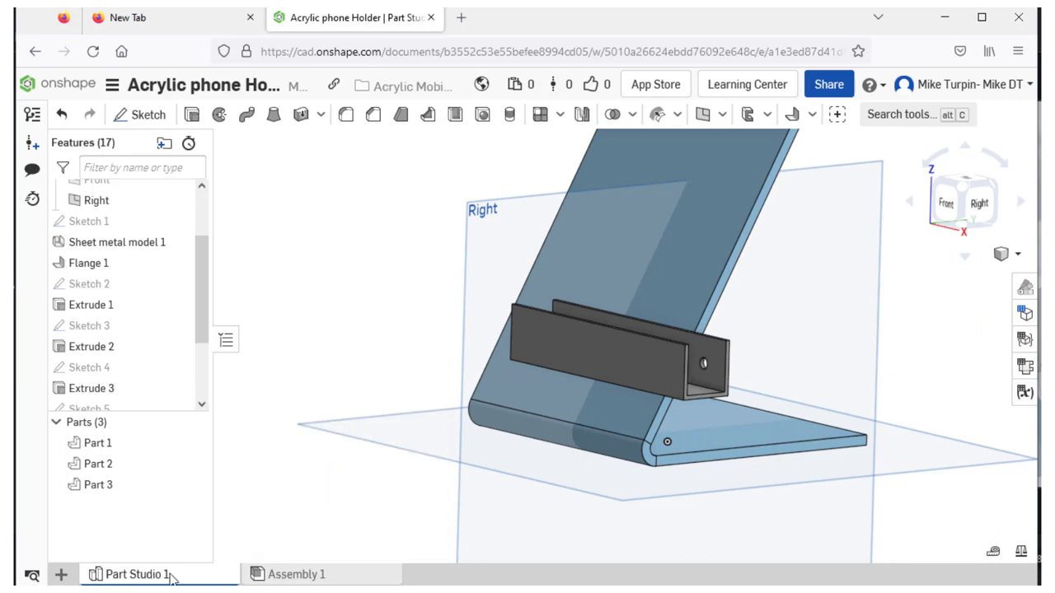
Step: Insert the bent stand, Part 1, from Part Studio 1 into Assembly 1
mouse_move(314, 580)
left_click(313, 573)
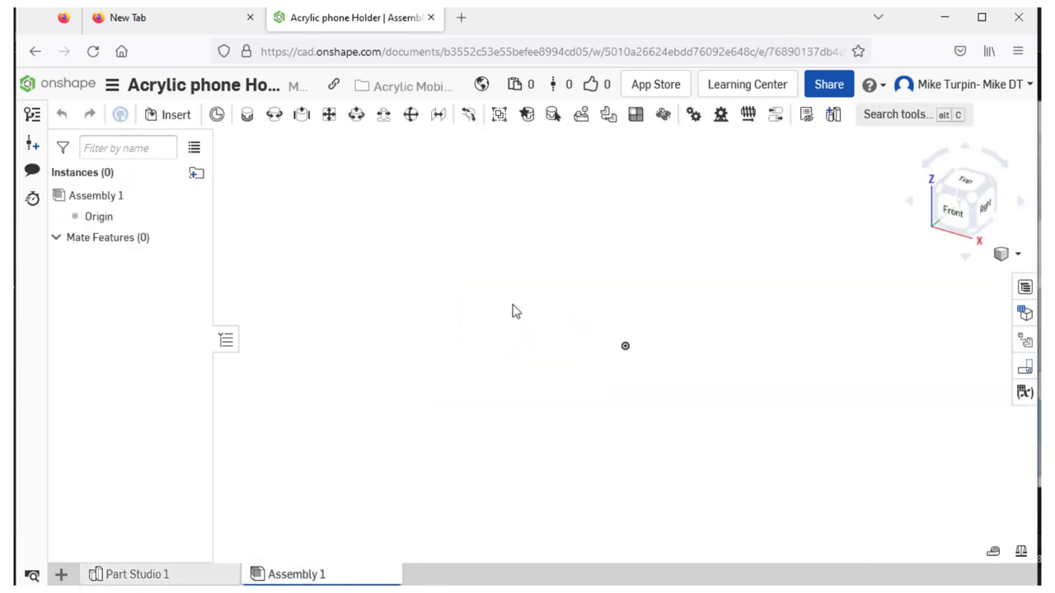
left_click(186, 572)
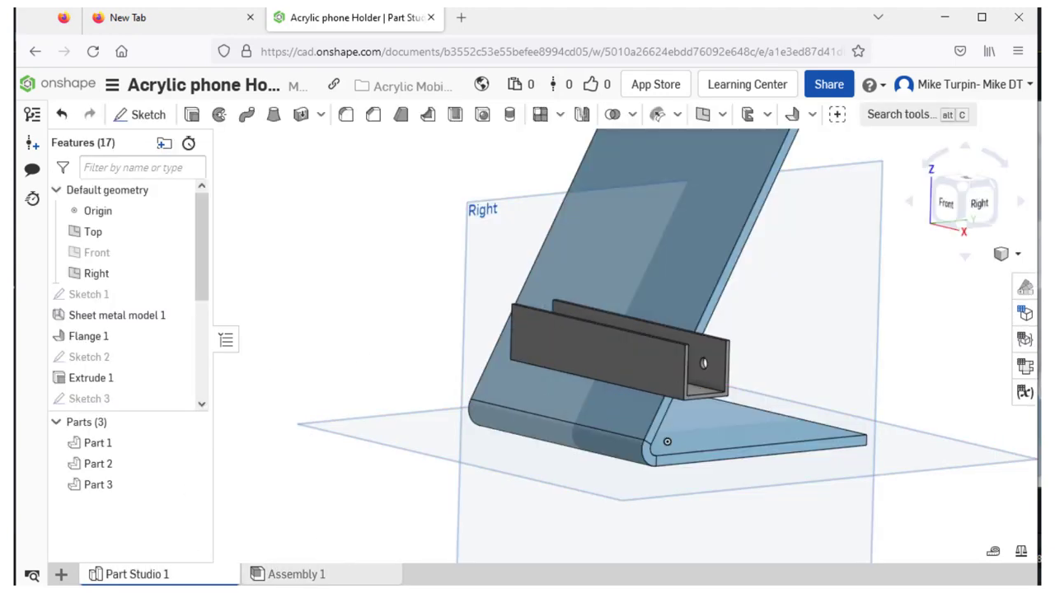
left_click(297, 575)
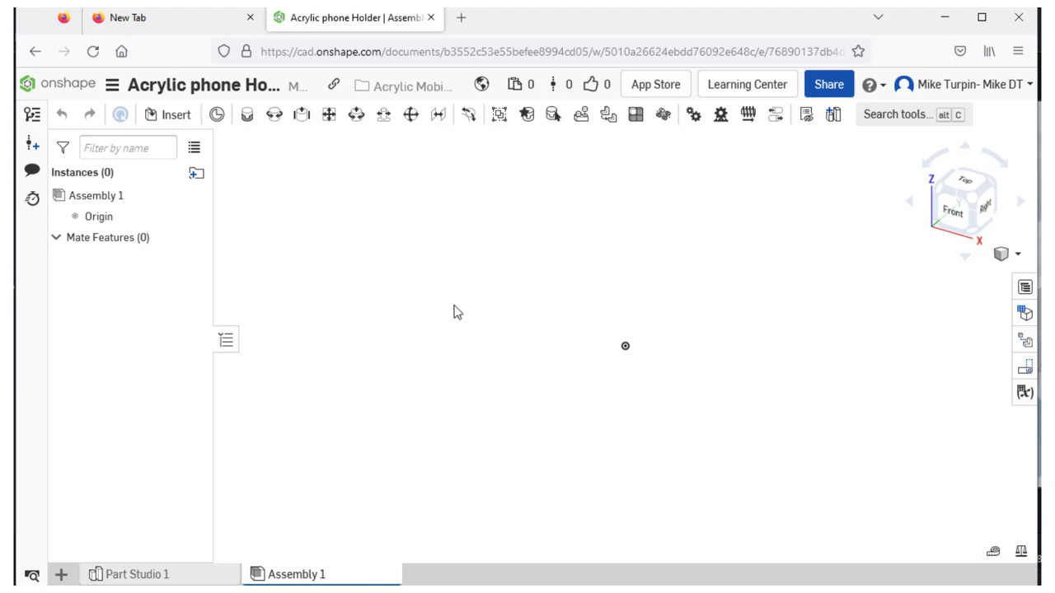
left_click(166, 119)
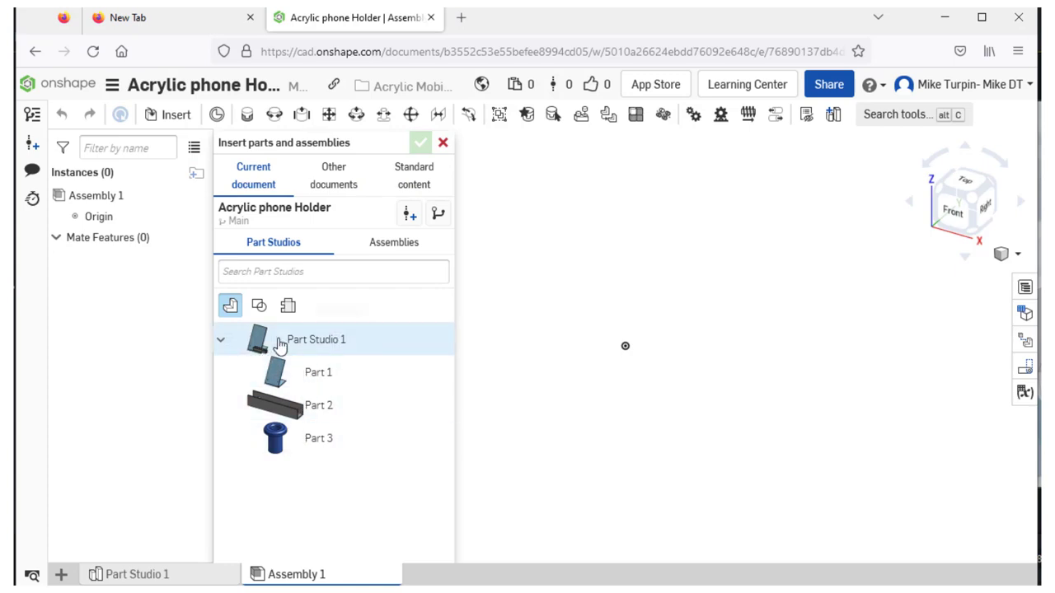
left_click(292, 376)
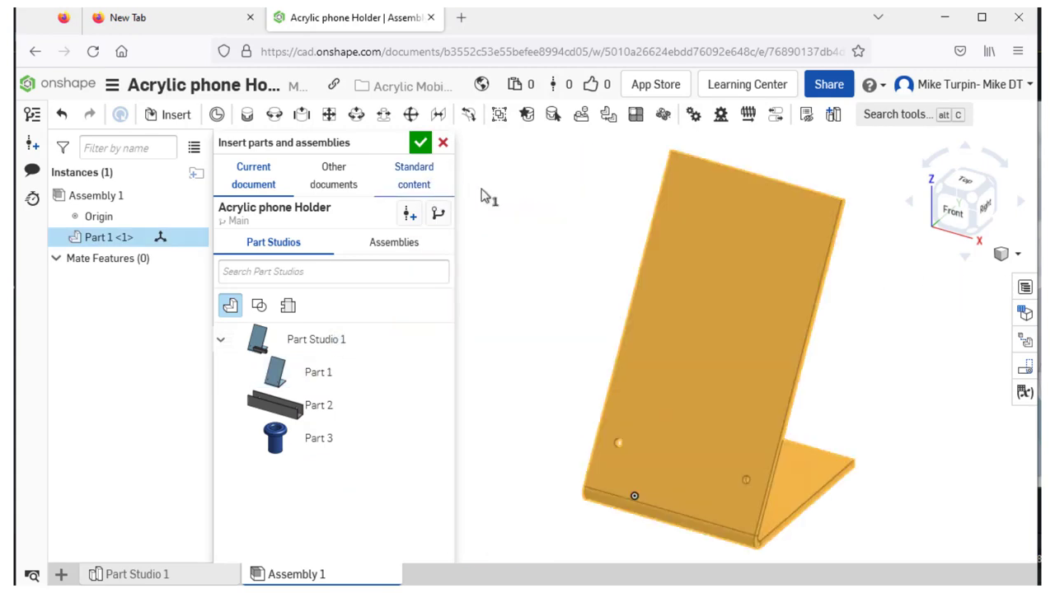
left_click(421, 144)
scroll(440, 351, "down", 3)
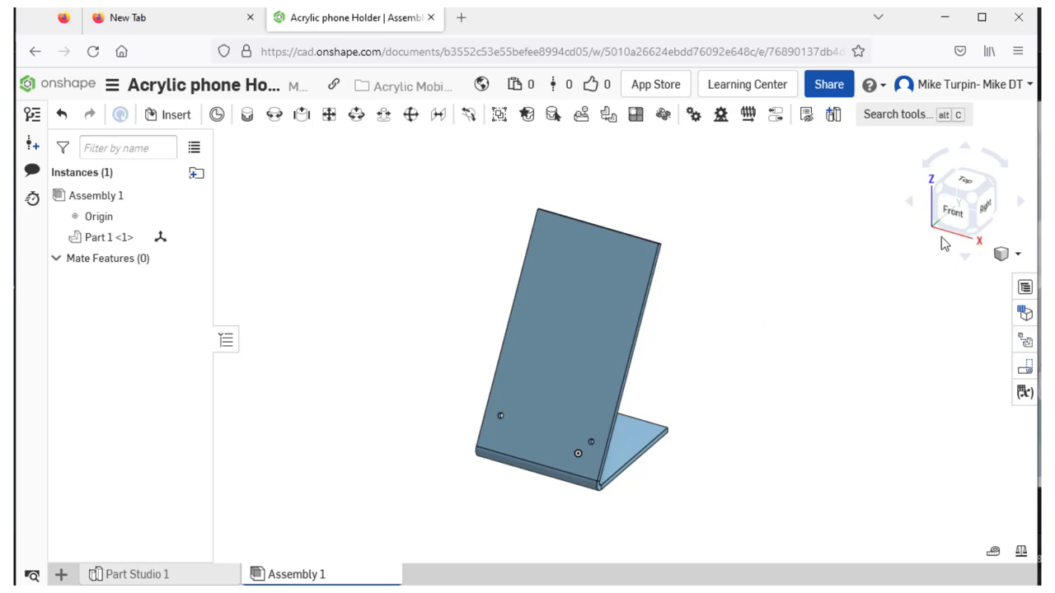
Step: Examine the inserted stand from the front, both sides and an angled view
left_click(958, 218)
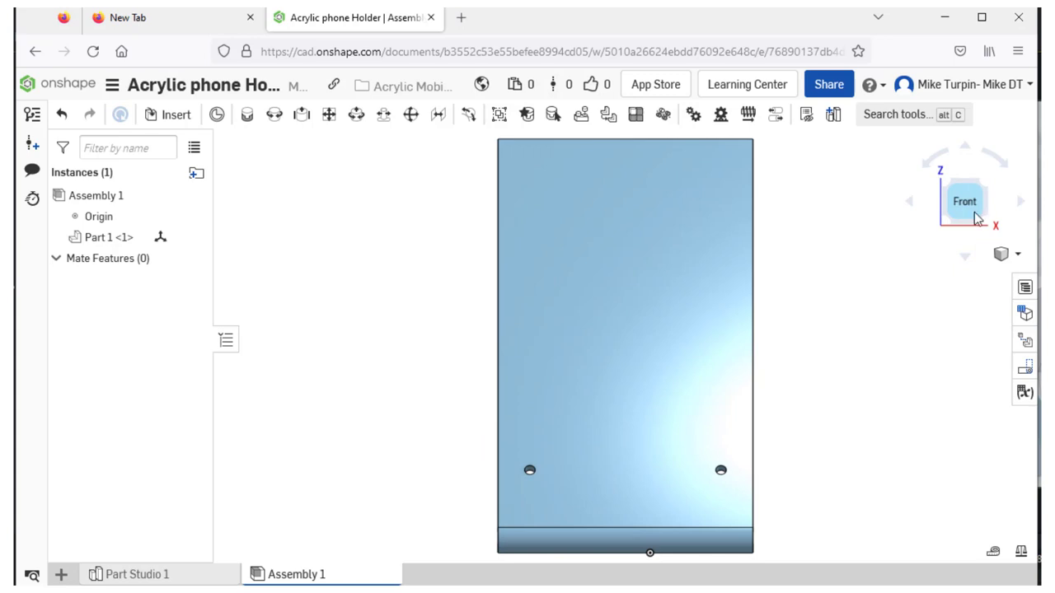
left_click(1023, 203)
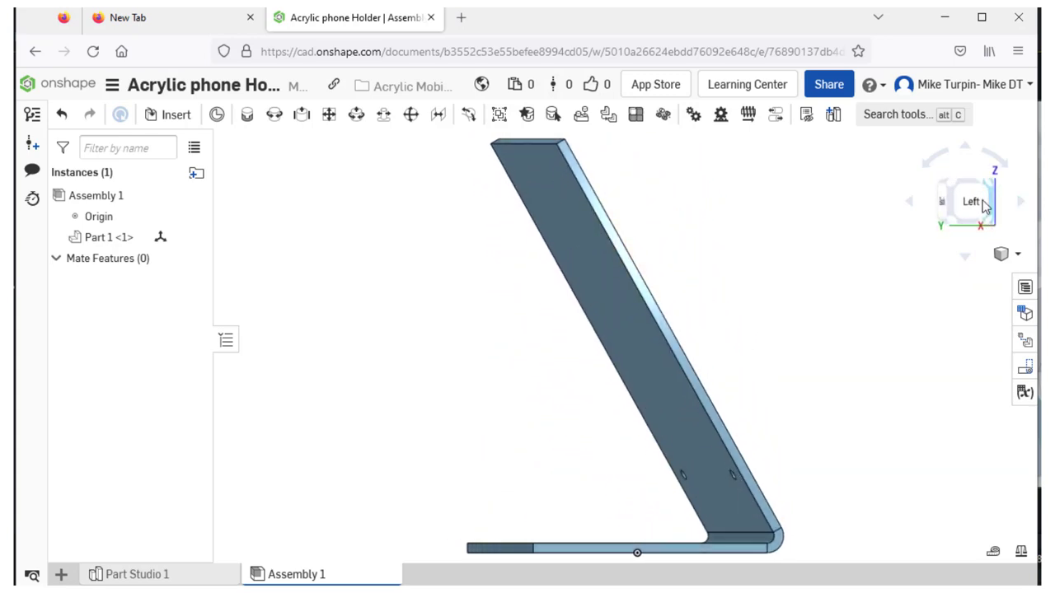
left_click(907, 206)
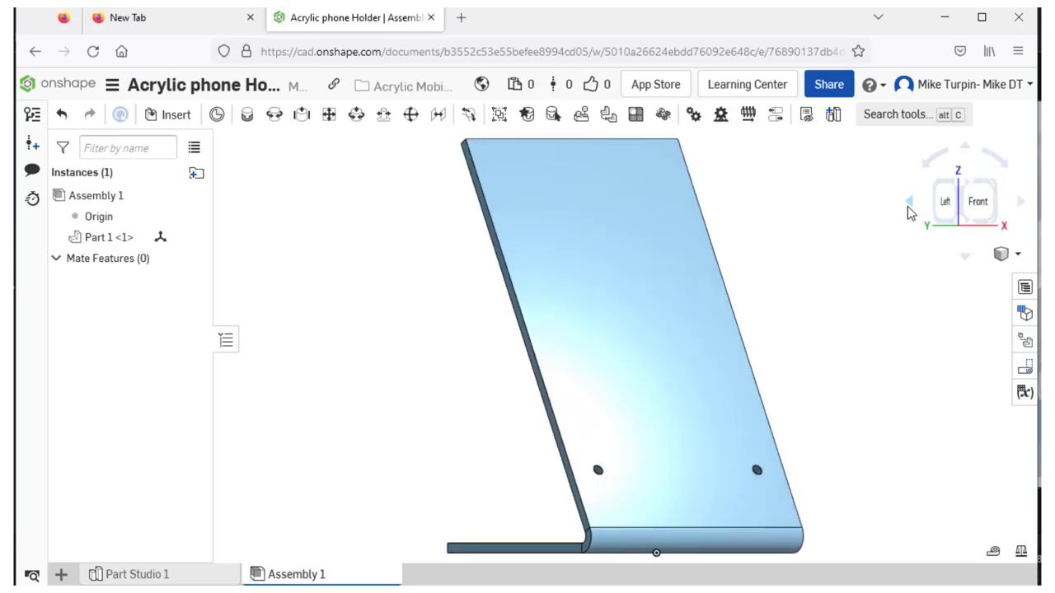
left_click(907, 206)
left_click(908, 207)
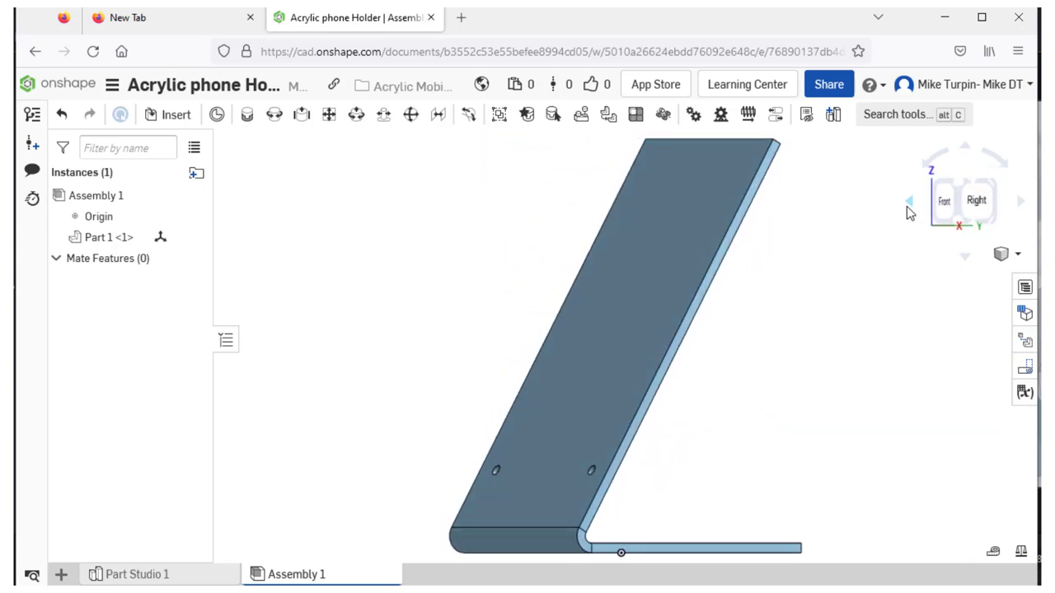
left_click(910, 207)
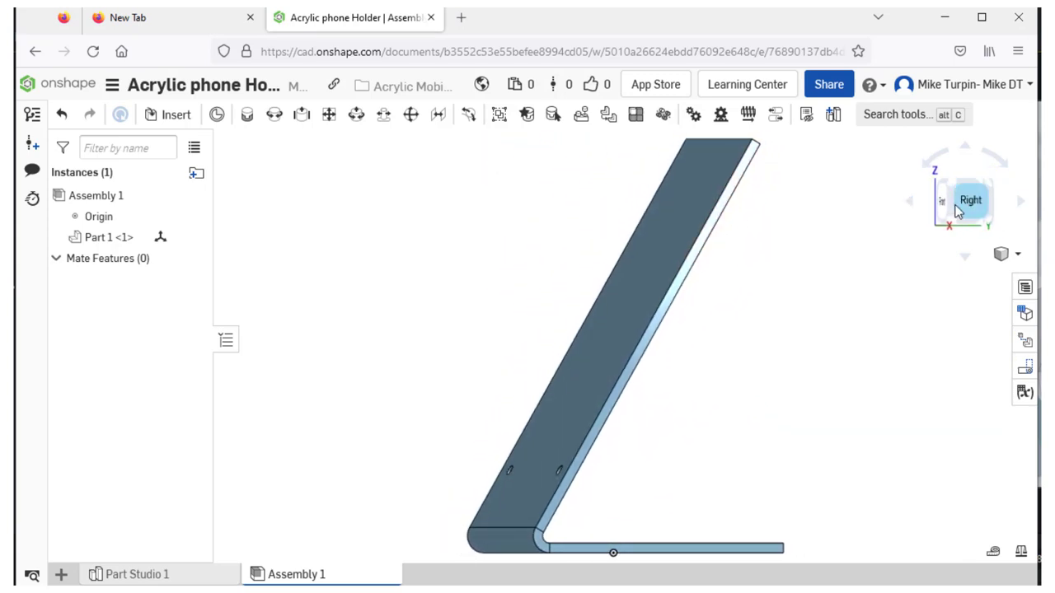
left_click(945, 206)
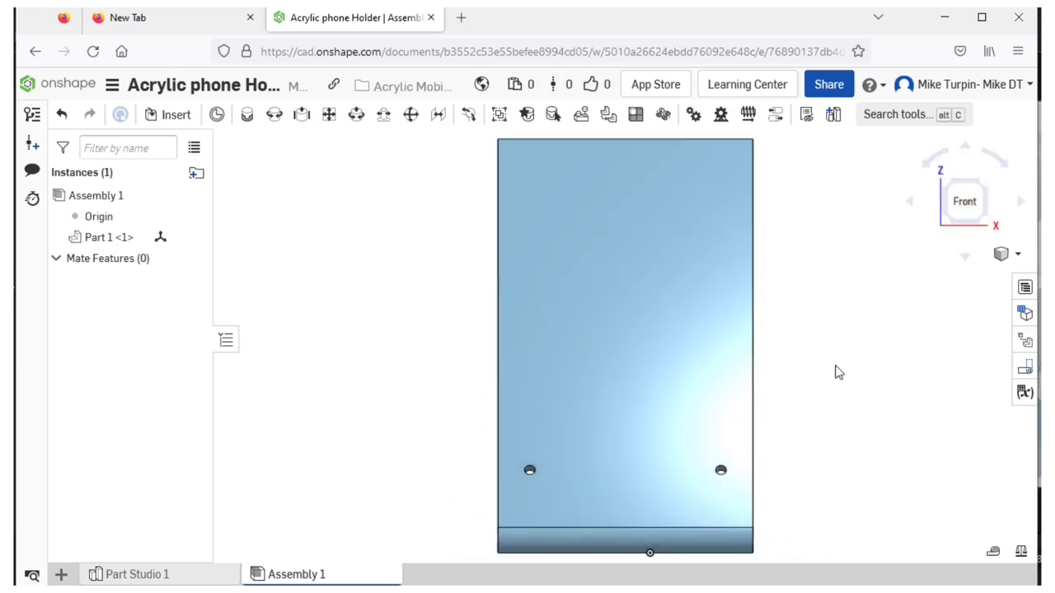
scroll(835, 372, "down", 3)
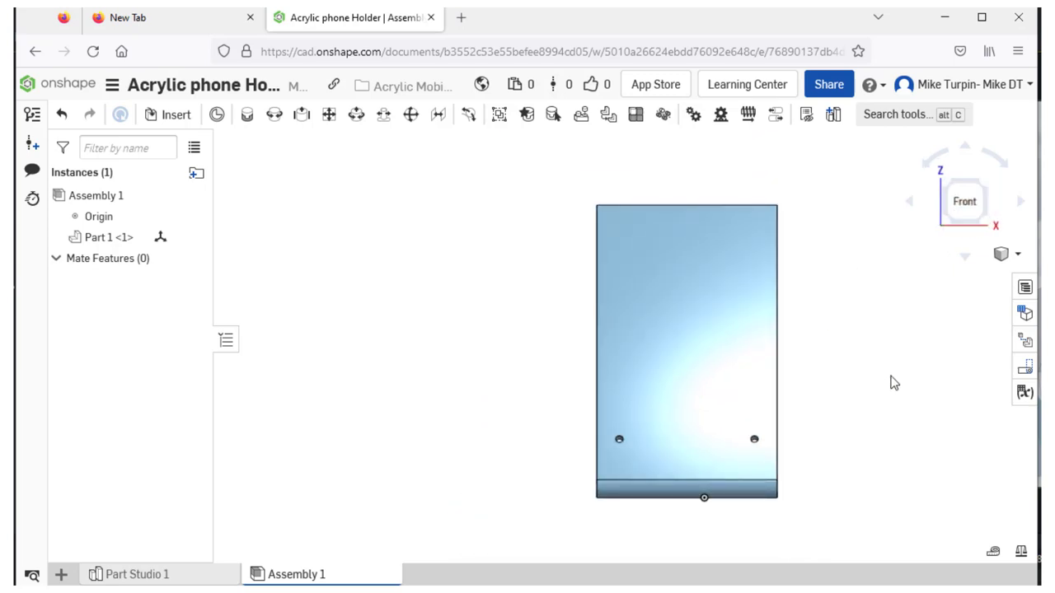
right_click_drag(894, 384, 849, 396)
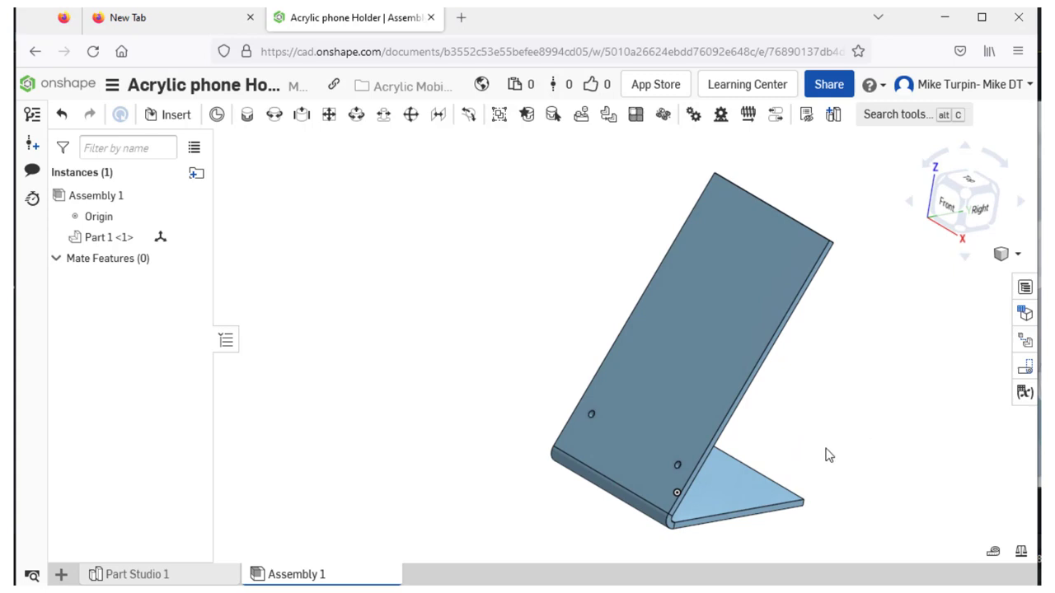
Step: Fix the bent stand, Part 1, in place in the assembly
right_click(744, 487)
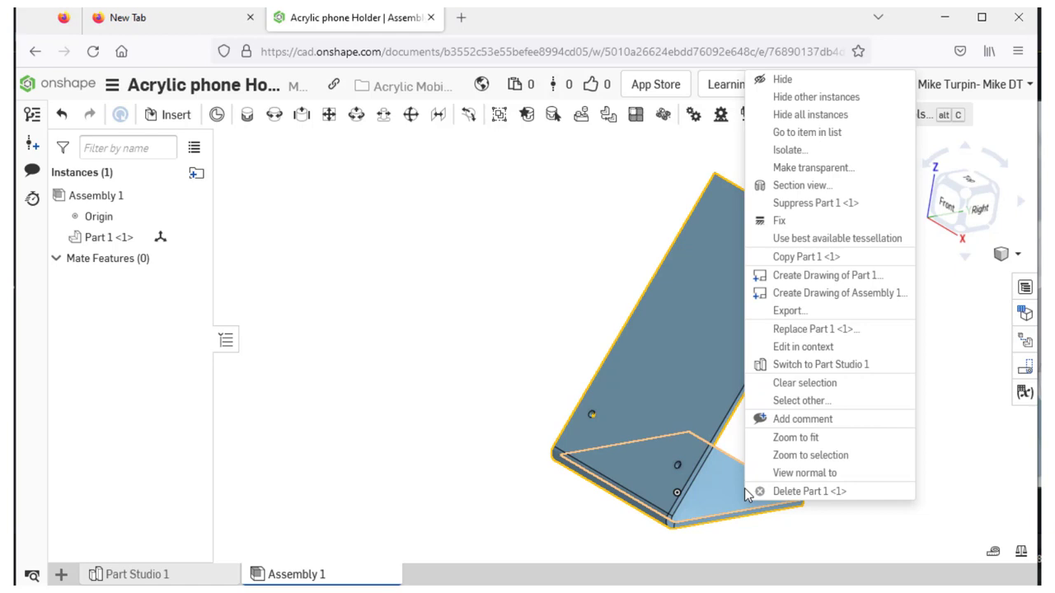
left_click(468, 432)
right_click(734, 488)
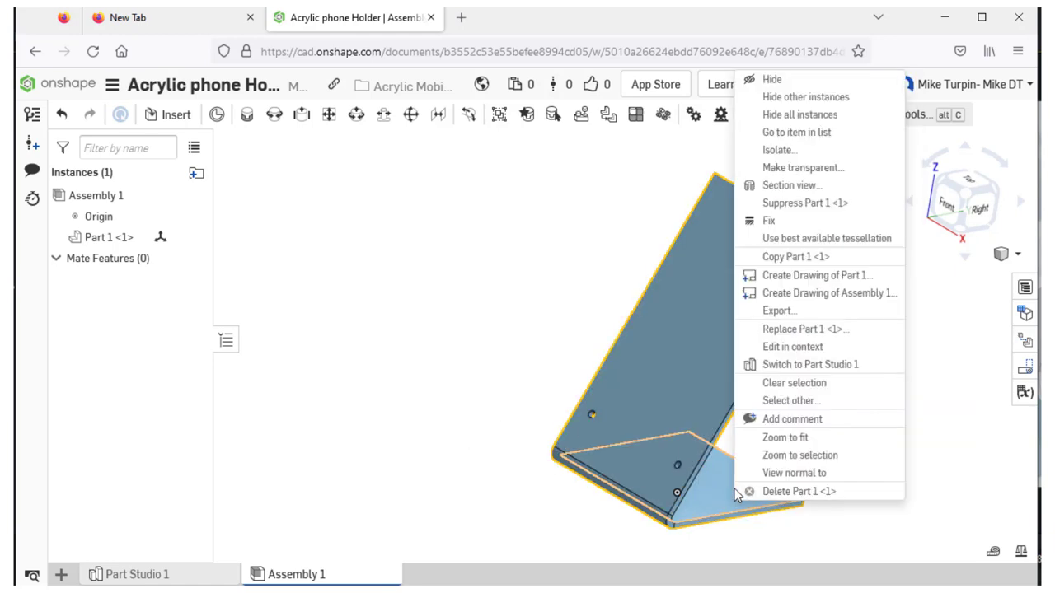
left_click(769, 221)
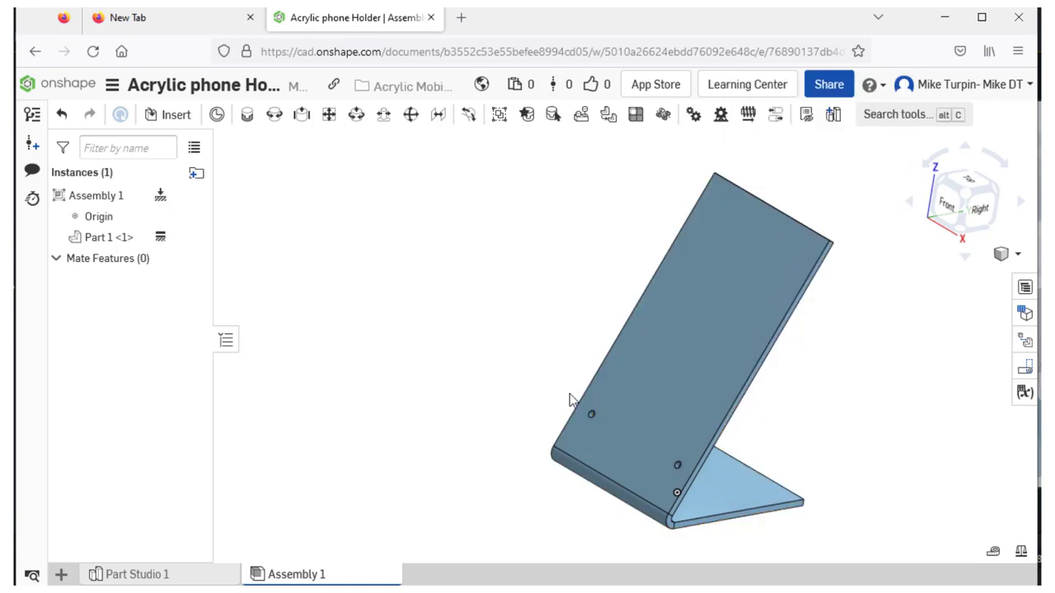
scroll(722, 404, "down", 3)
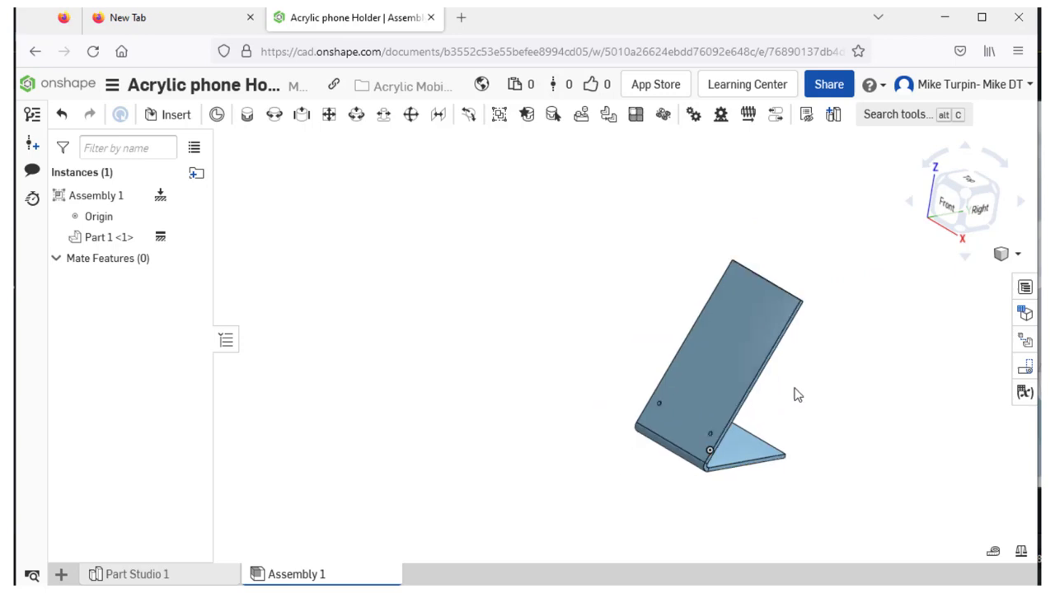
middle_click_drag(798, 395, 729, 397)
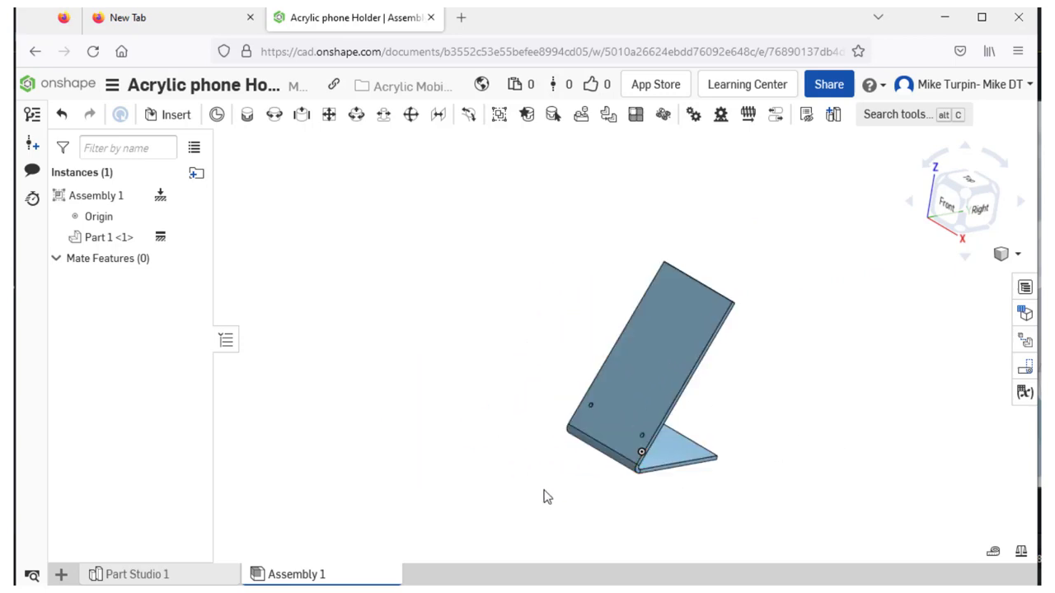
left_click_drag(678, 453, 779, 460)
Step: Insert the channel, Part 2, from Part Studio 1 and place it beside the stand
mouse_move(809, 451)
right_mouse_down()
mouse_move(845, 426)
mouse_move(787, 438)
mouse_move(842, 464)
mouse_move(789, 449)
mouse_move(824, 450)
mouse_move(796, 468)
mouse_move(810, 471)
right_mouse_up()
scroll(744, 395, "up", 2)
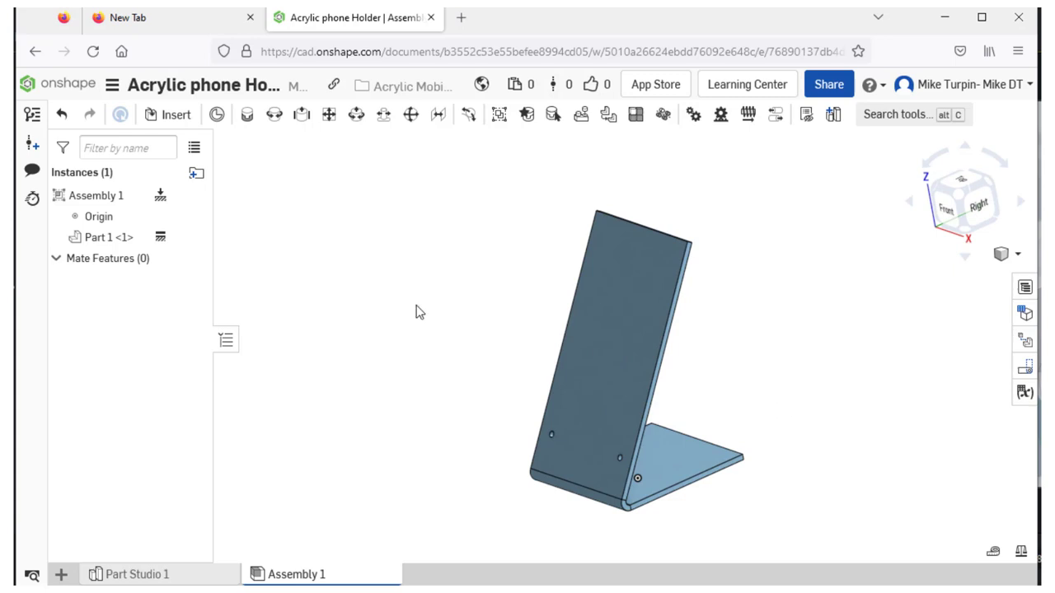
left_click(171, 118)
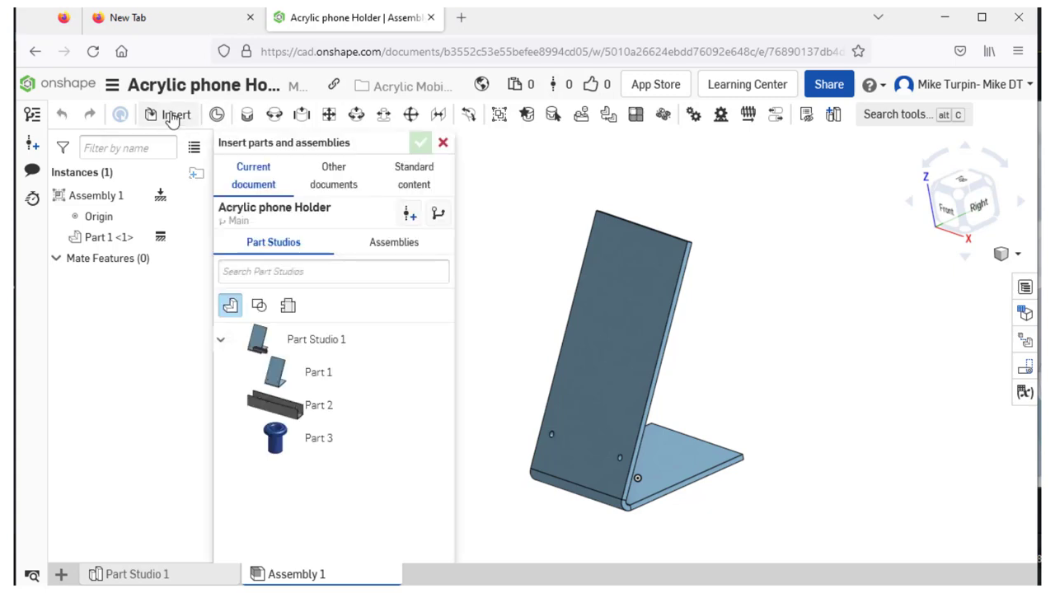
left_click(299, 408)
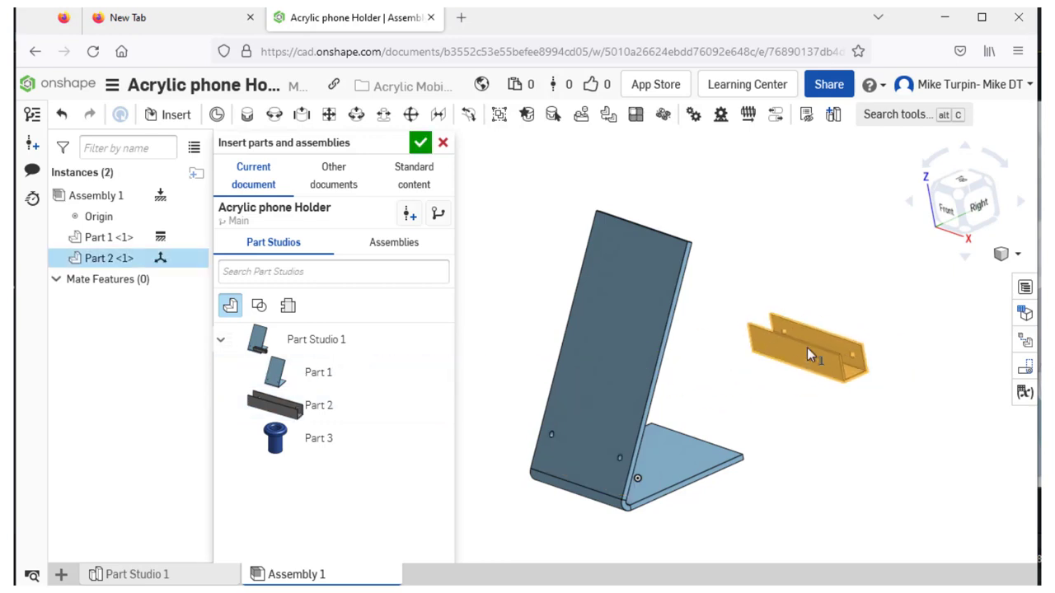
left_click(807, 348)
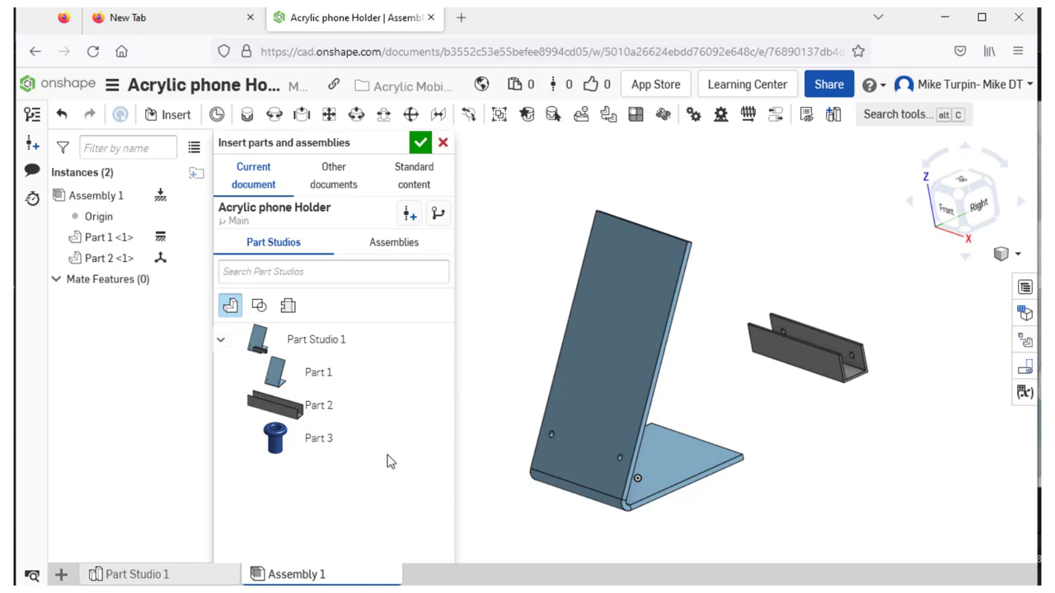
Step: Insert two instances of the rivet, Part 3, and place them below the channel
left_click(338, 443)
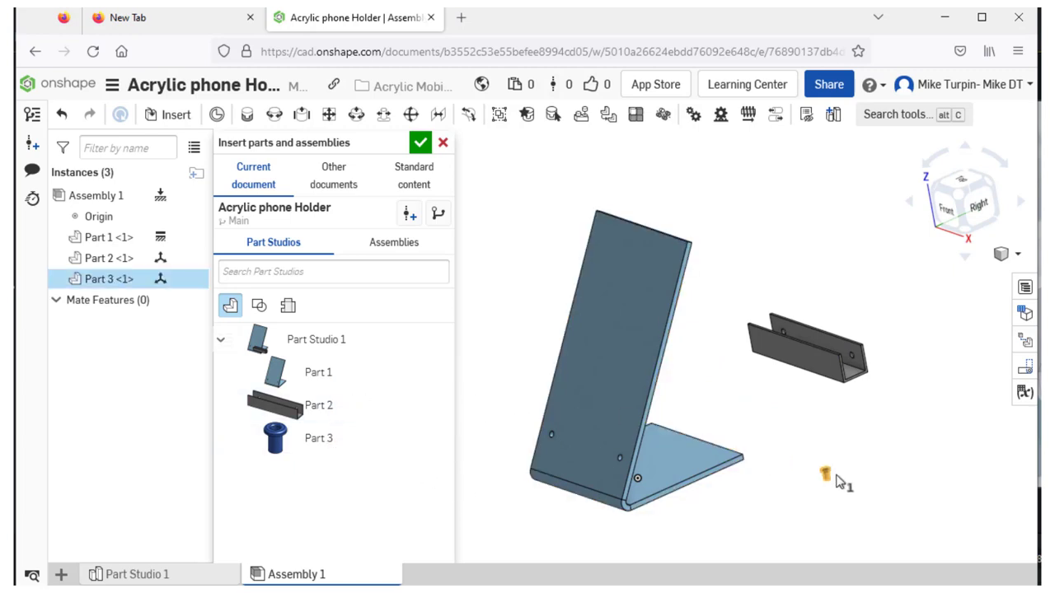
left_click(823, 459)
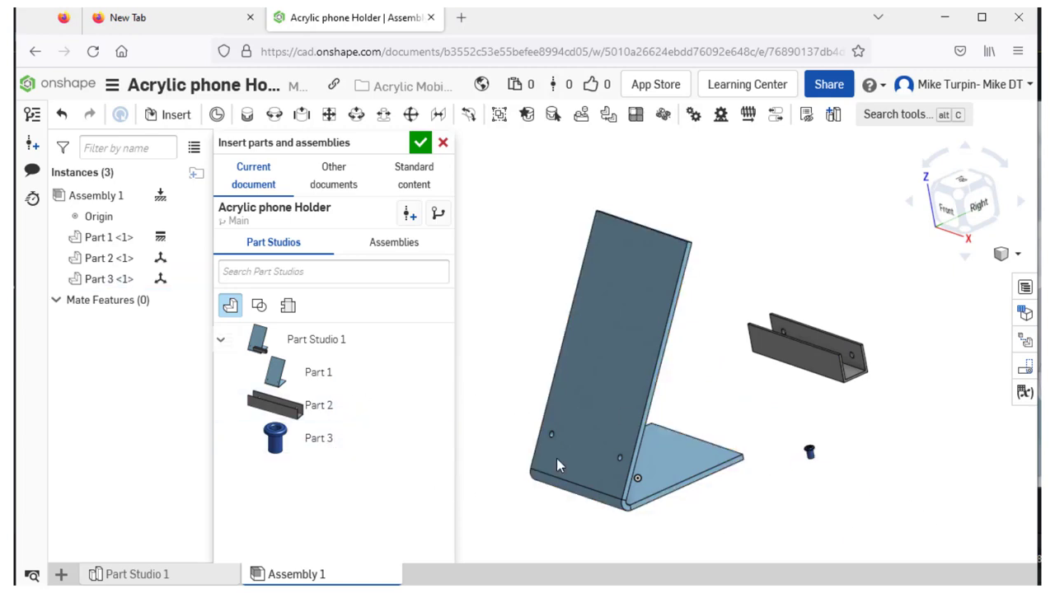
left_click(806, 484)
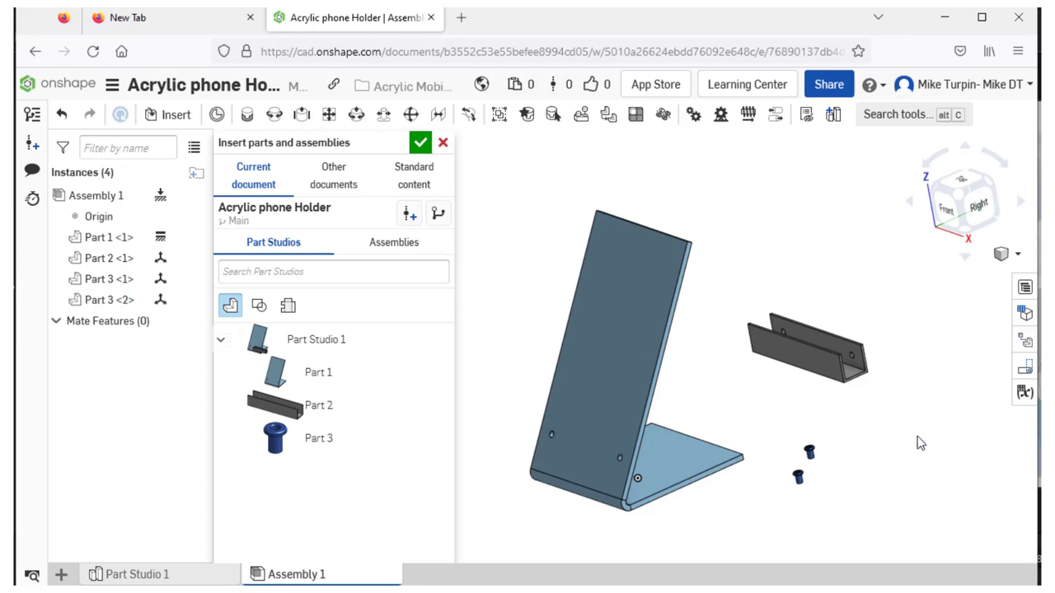
left_click(420, 143)
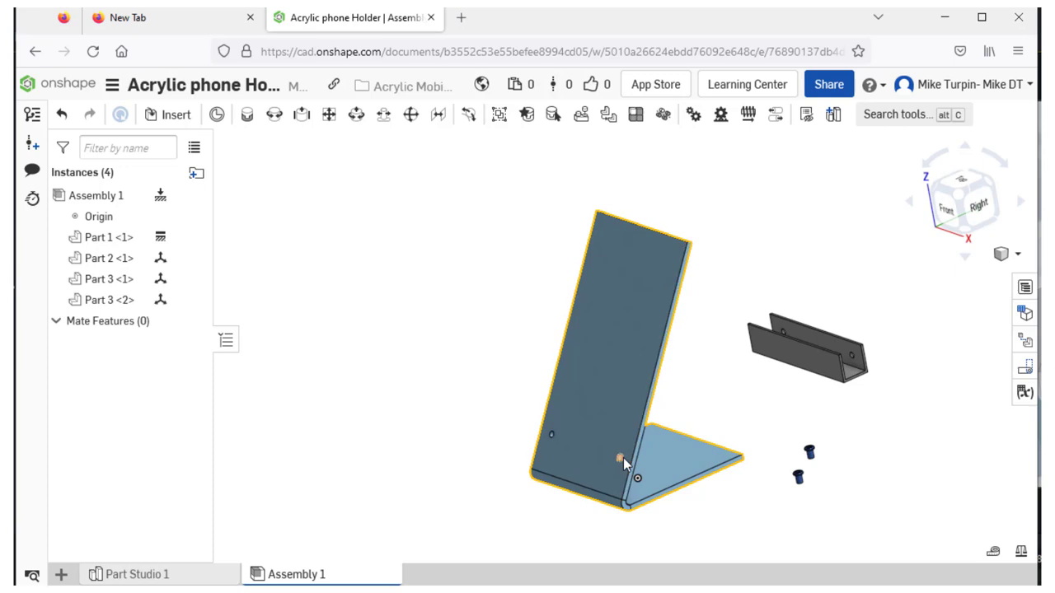
Step: Add a cylindrical mate between the hole near the channel's open right-hand end and the matching lower hole in the stand
scroll(942, 354, "up", 5)
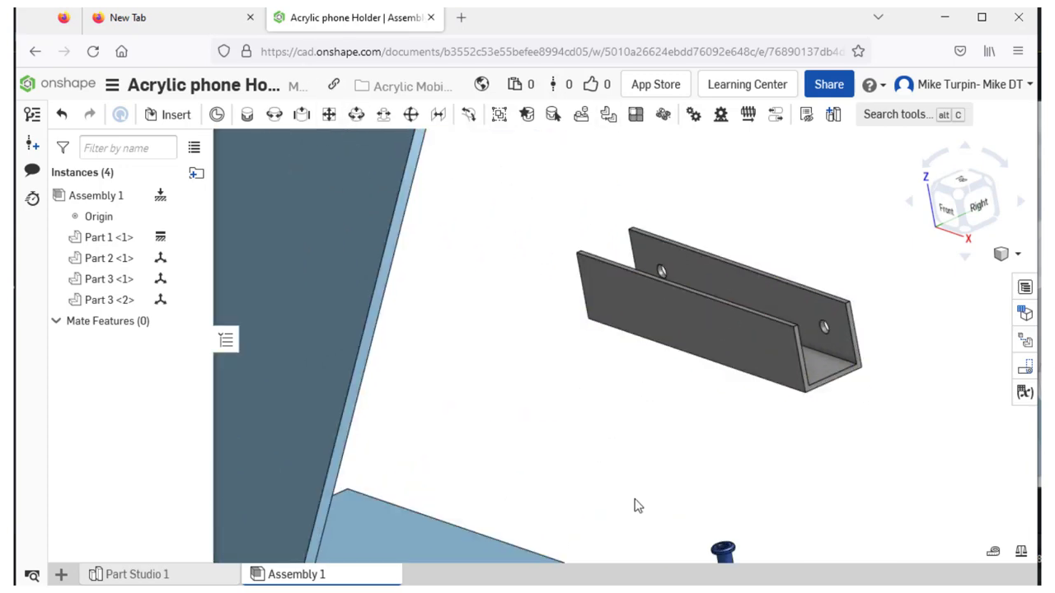
scroll(636, 498, "down", 3)
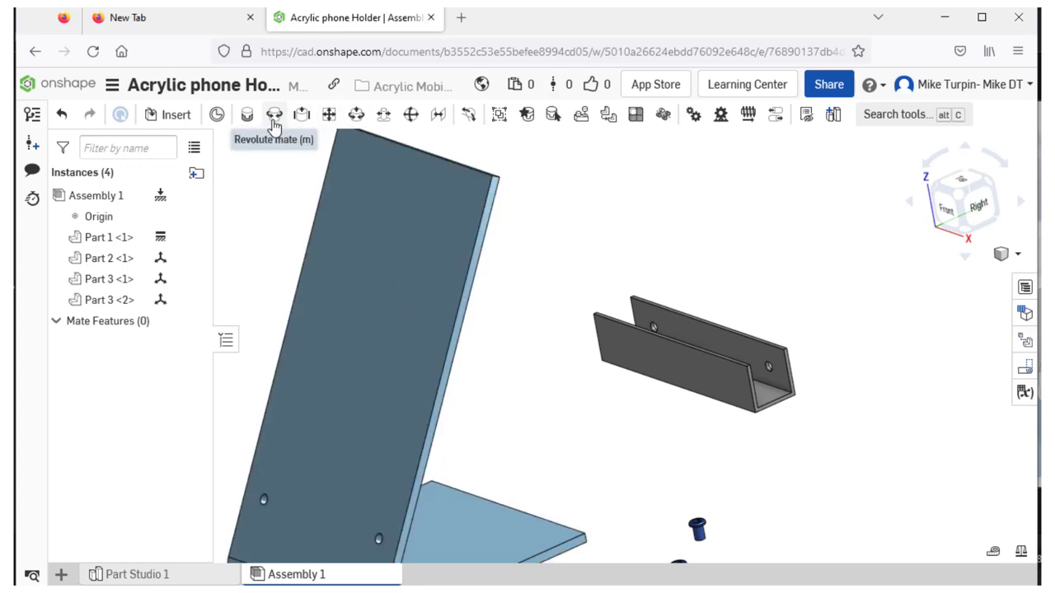
left_click(356, 116)
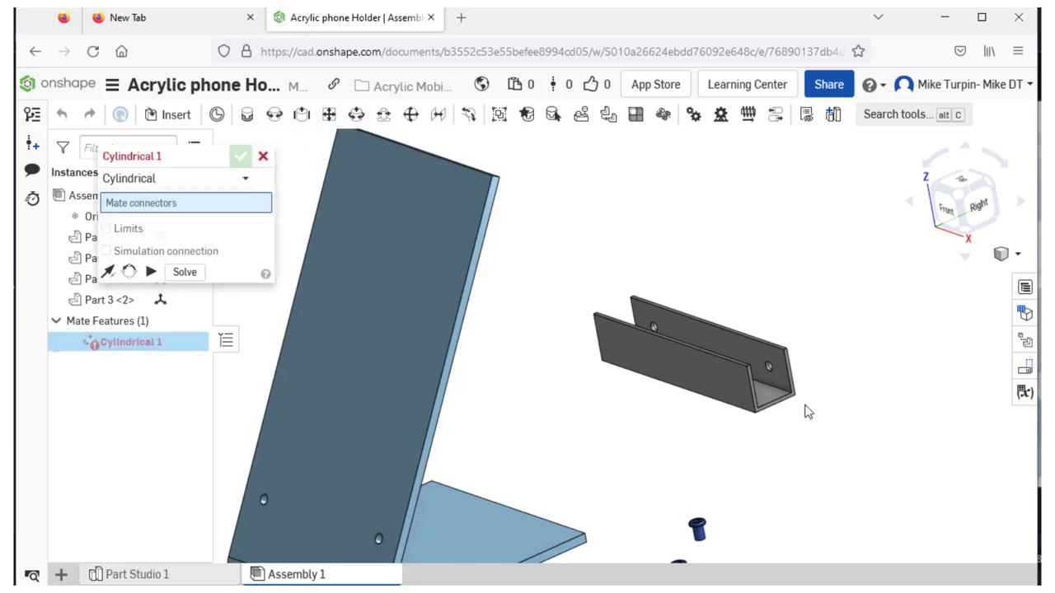
scroll(804, 407, "up", 10)
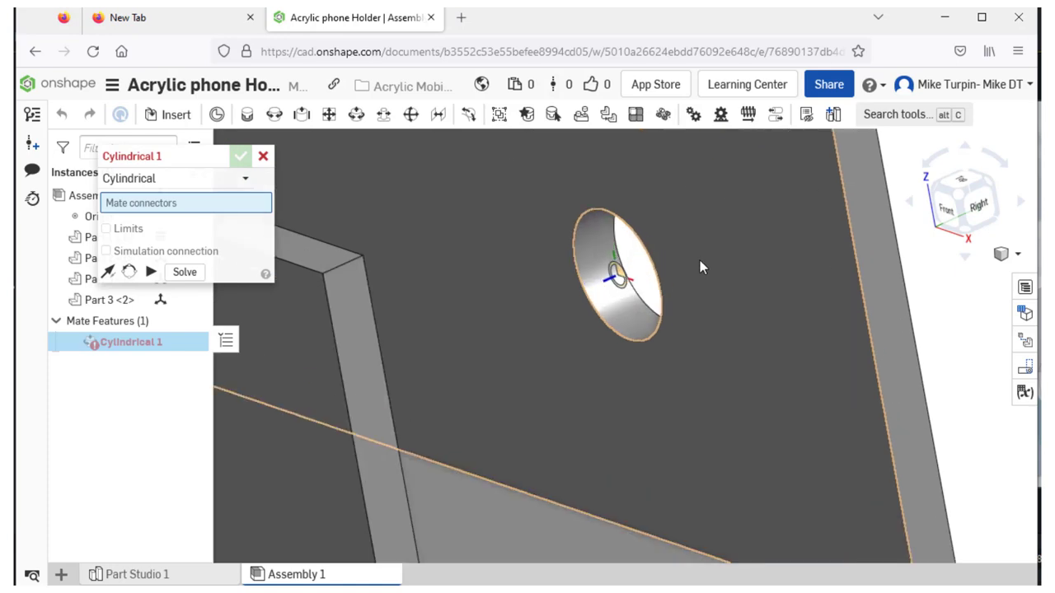
left_click(598, 242)
scroll(599, 242, "down", 10)
scroll(600, 246, "down", 3)
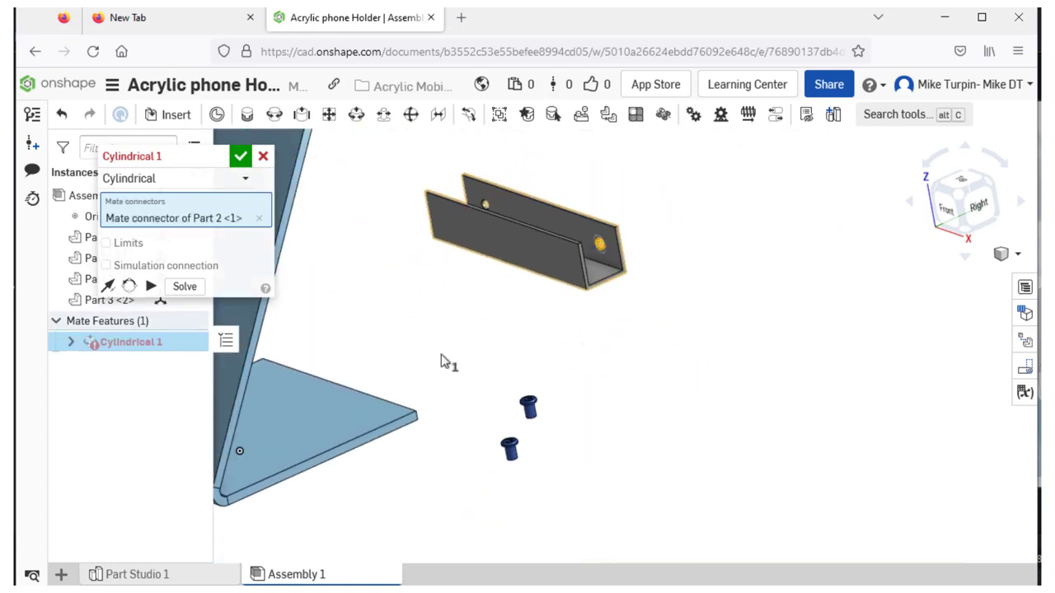
scroll(442, 361, "down", 3)
scroll(239, 433, "up", 3)
scroll(239, 430, "up", 6)
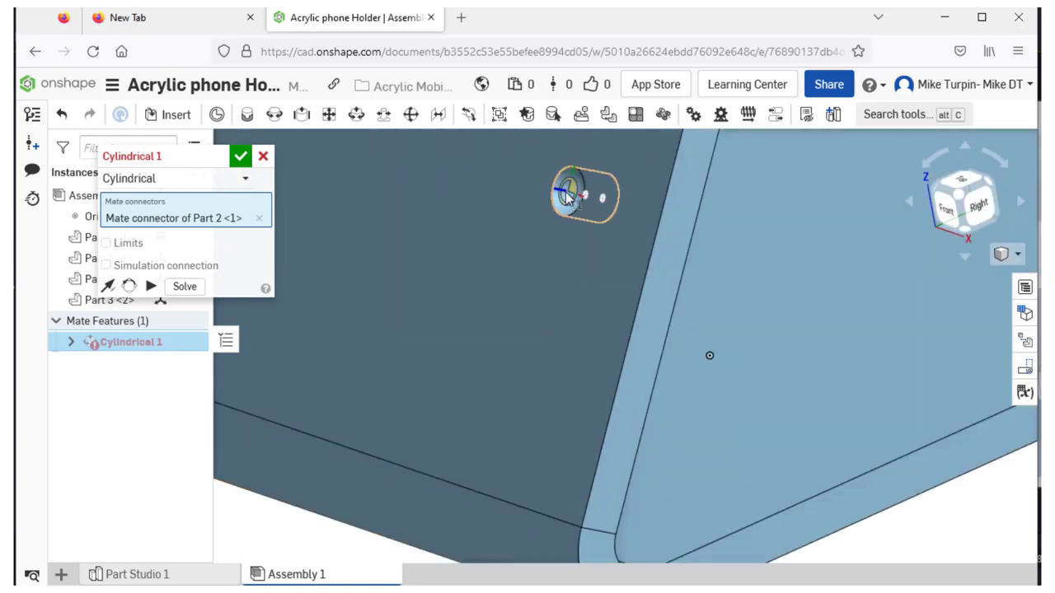
left_click(567, 196)
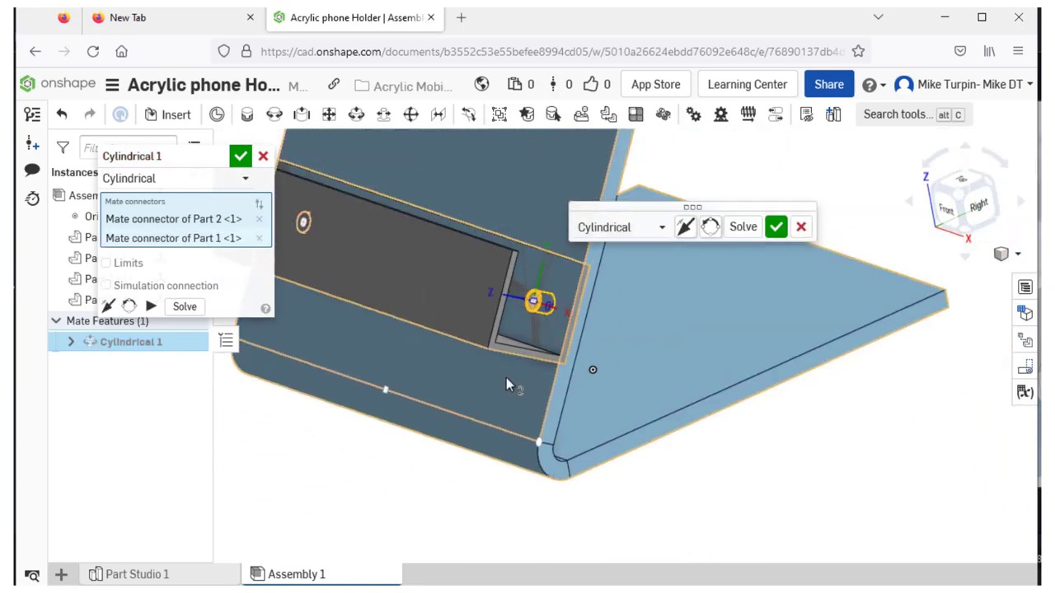
left_click(776, 228)
Step: Try to add a second cylindrical mate using the stand's other hole behind the channel
scroll(504, 521, "down", 3)
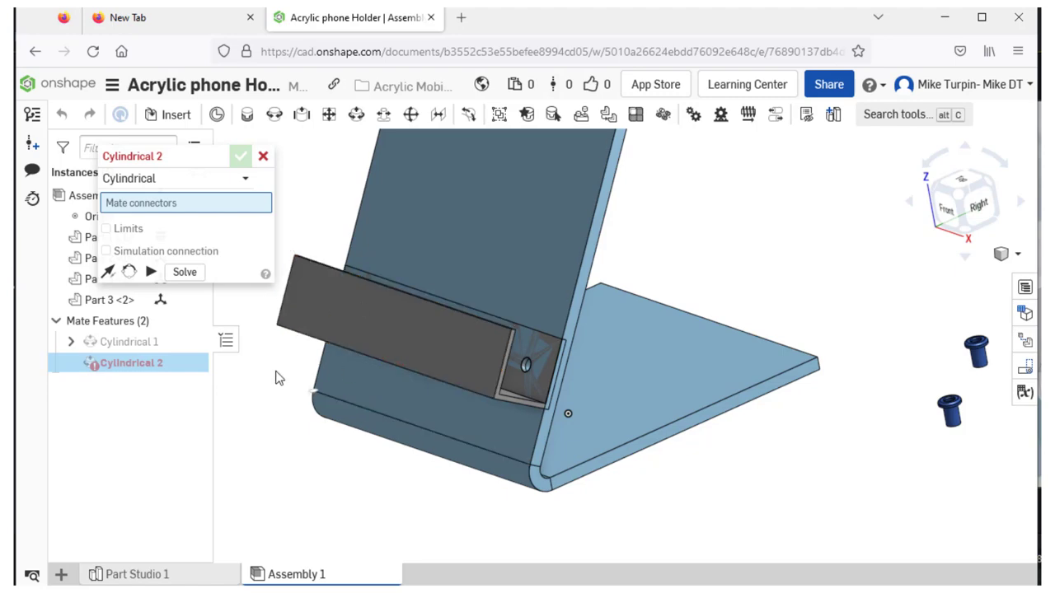
right_click_drag(278, 378, 418, 406)
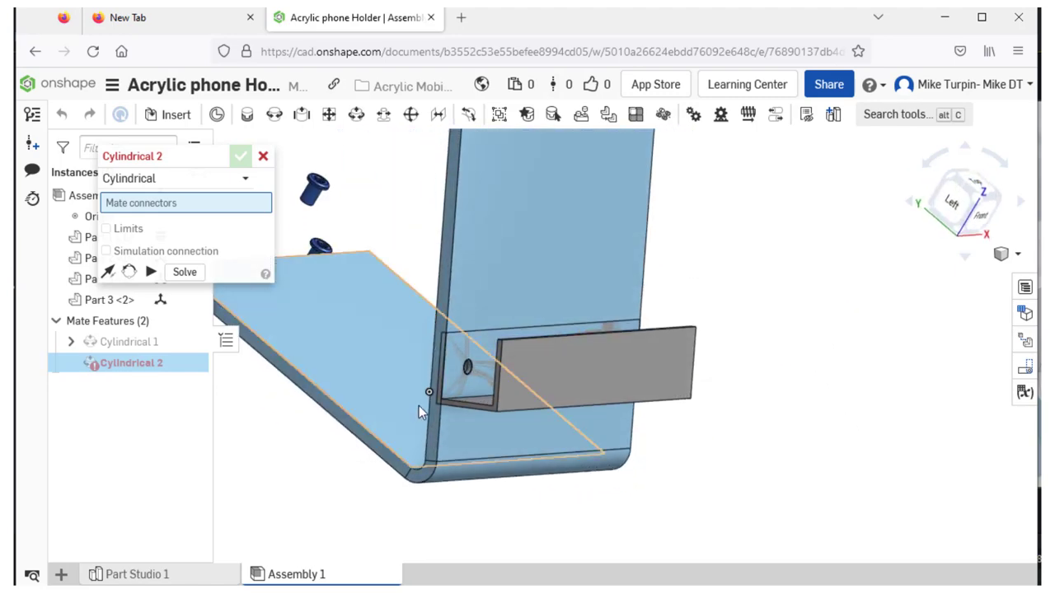
scroll(449, 402, "up", 6)
scroll(505, 331, "up", 3)
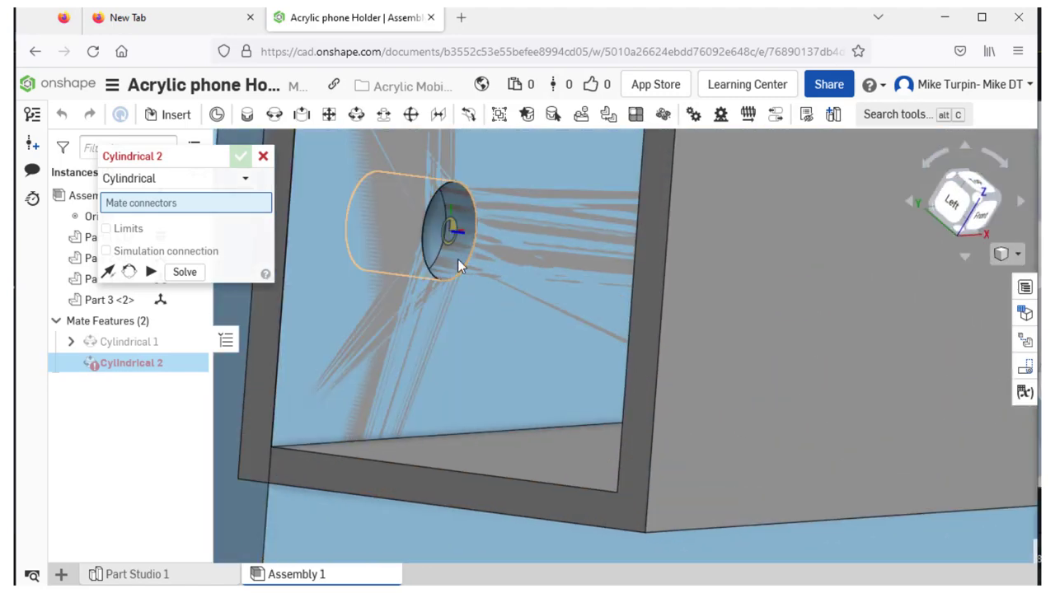
left_click(456, 263)
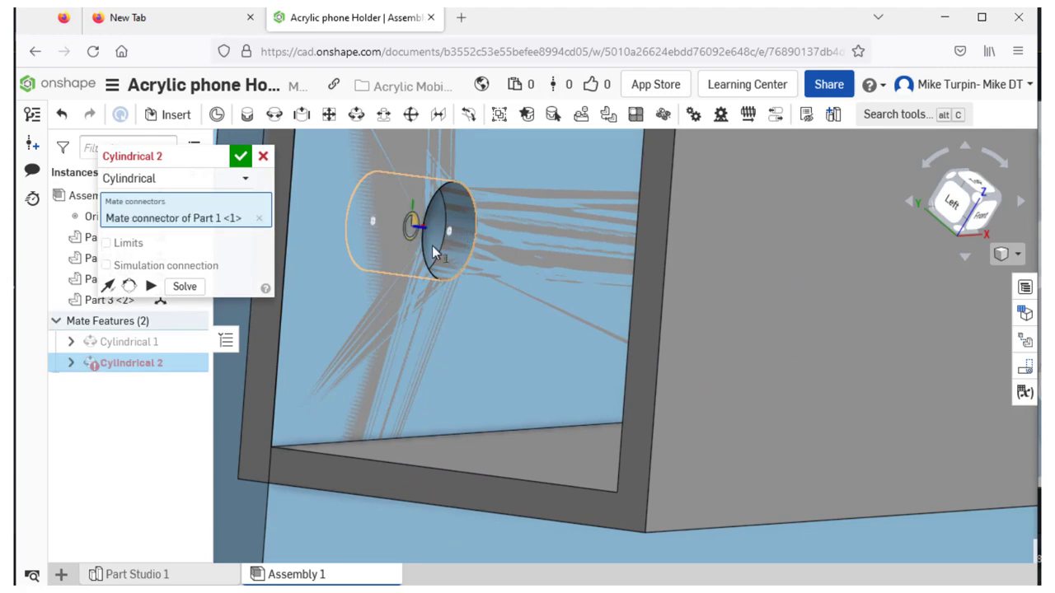
right_click_drag(397, 323, 457, 355)
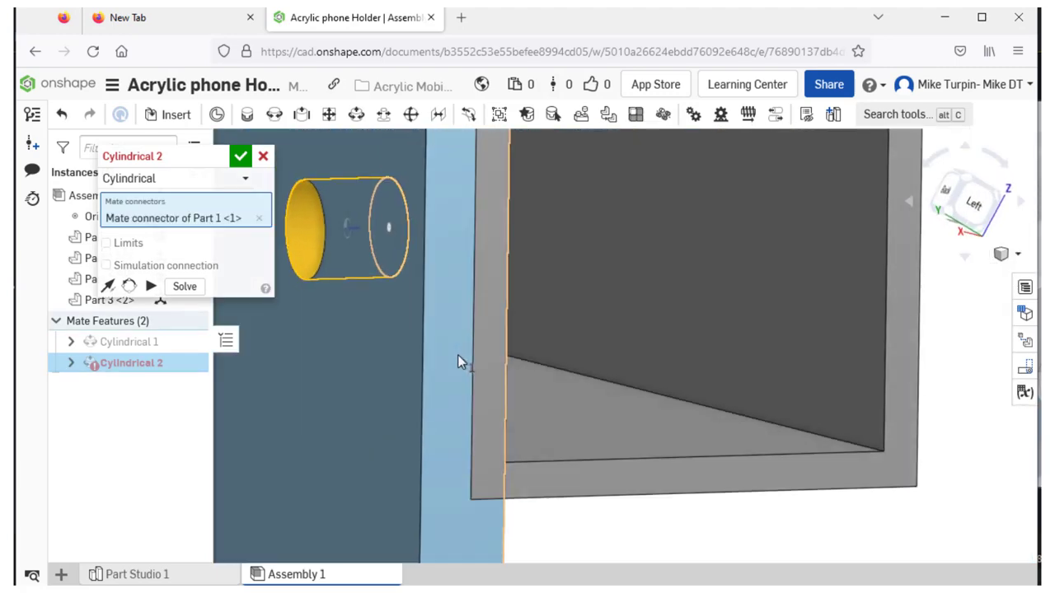
left_click(310, 253)
left_click(523, 284)
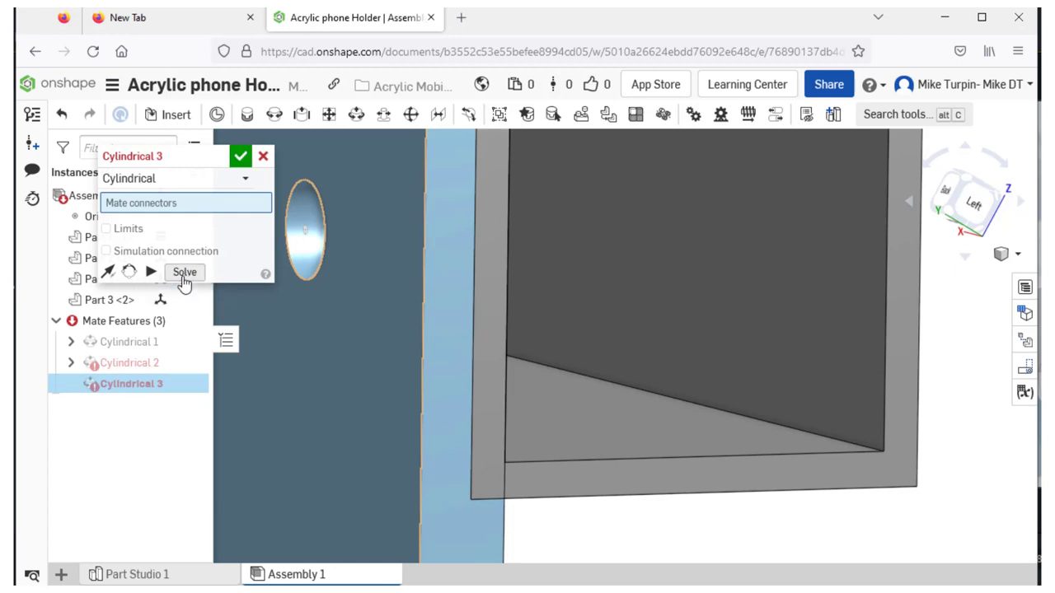
left_click(237, 157)
Step: Move the mated channel away from the stand's front face to expose the holes in both parts
scroll(674, 459, "down", 5)
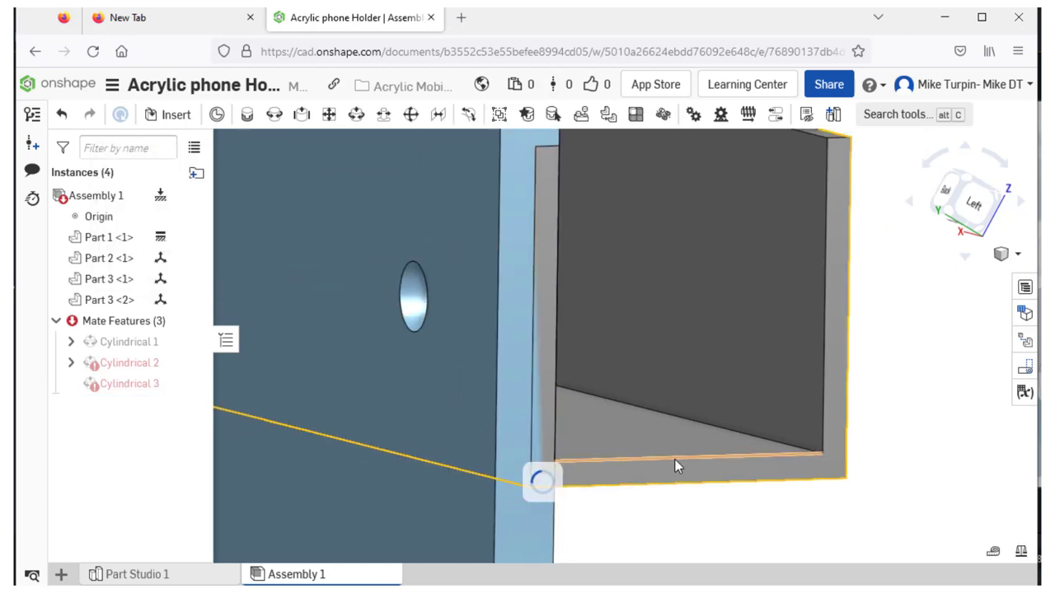
right_click_drag(877, 460, 741, 461)
scroll(741, 463, "down", 8)
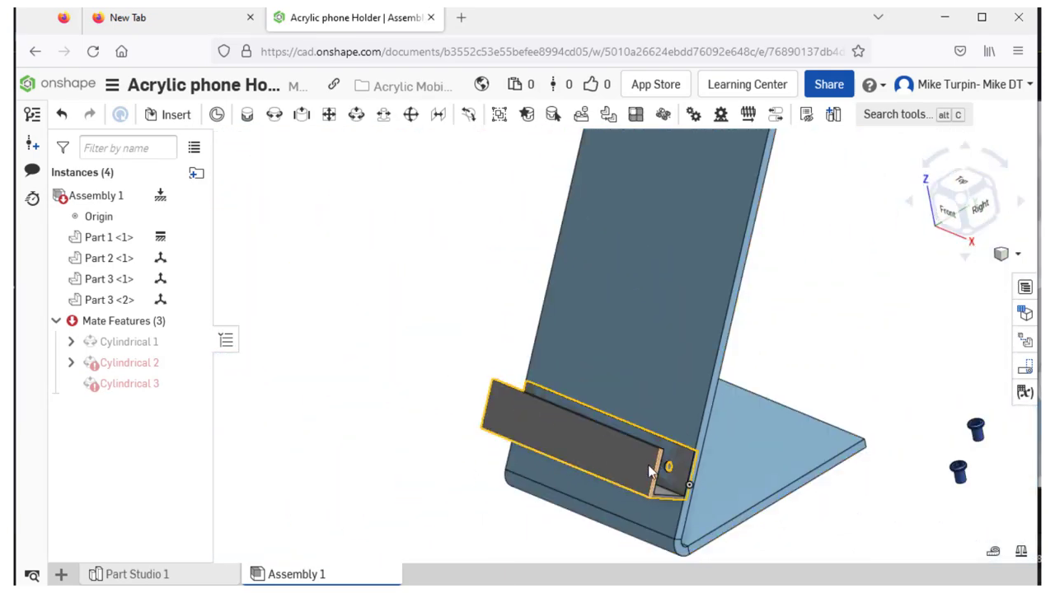
scroll(666, 465, "up", 5)
scroll(544, 439, "down", 6)
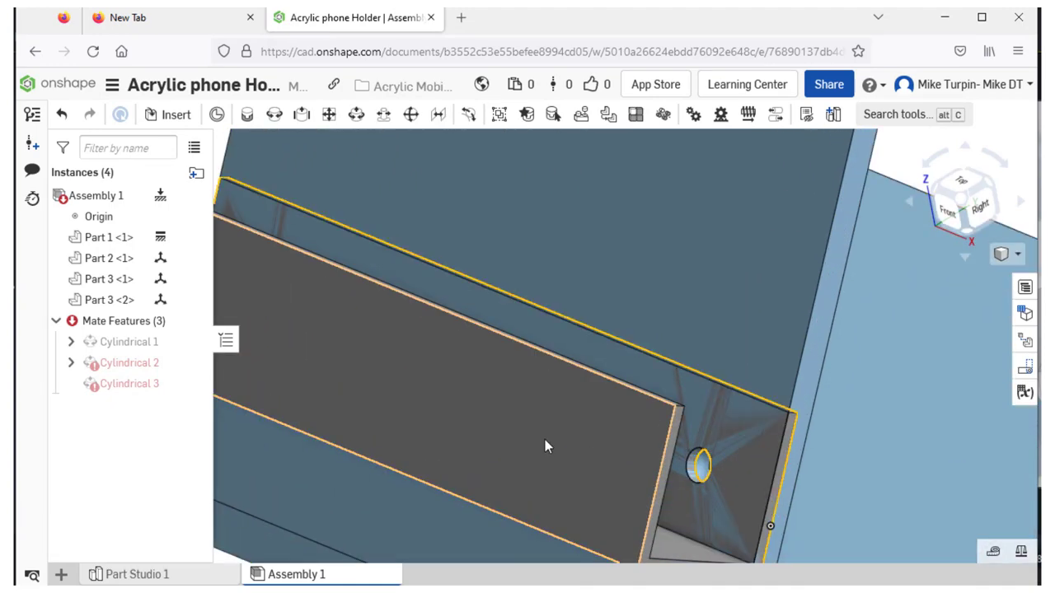
right_click_drag(385, 355, 353, 313)
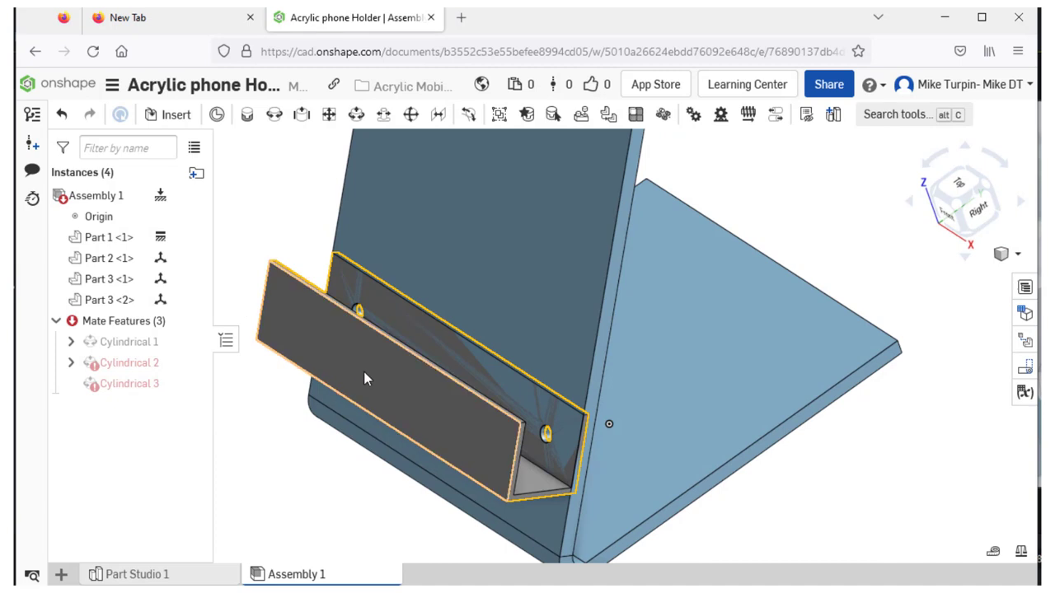
left_click_drag(364, 371, 310, 411)
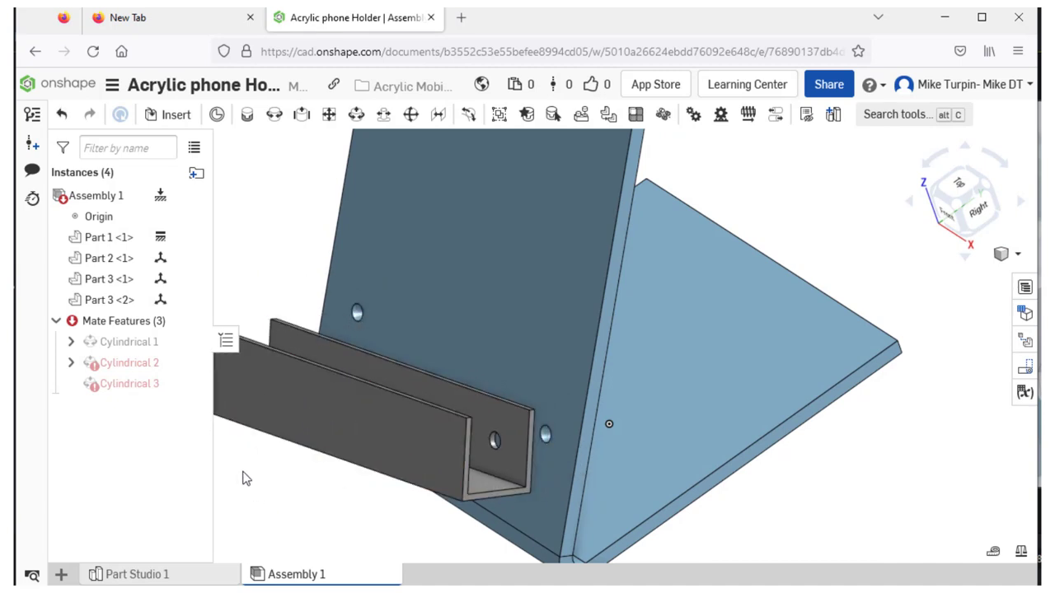
Step: Delete the incomplete mates Cylindrical 3 and Cylindrical 2 from the assembly's mate features
right_click(157, 391)
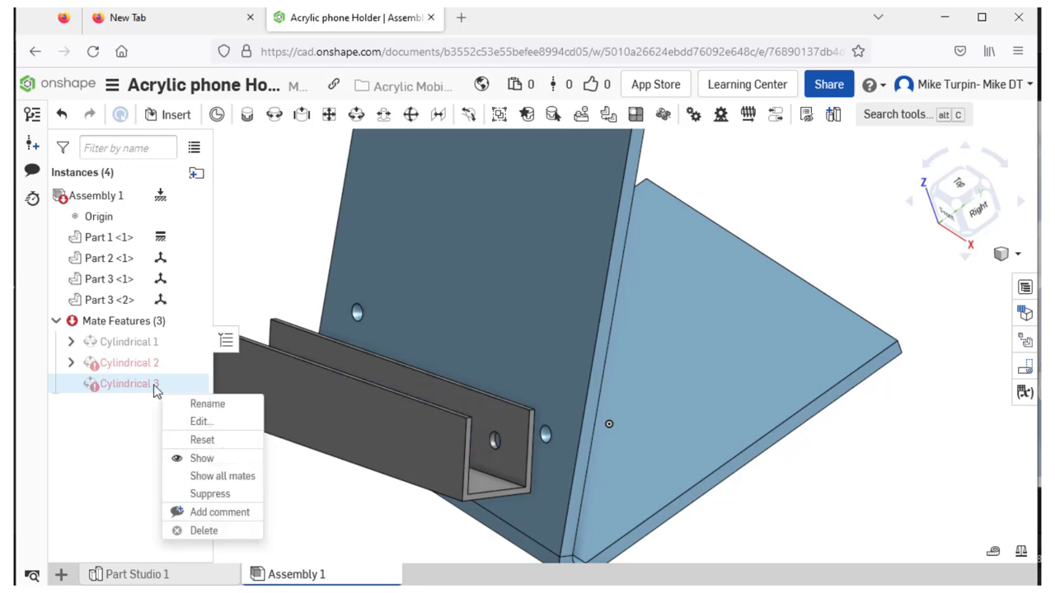
left_click(214, 533)
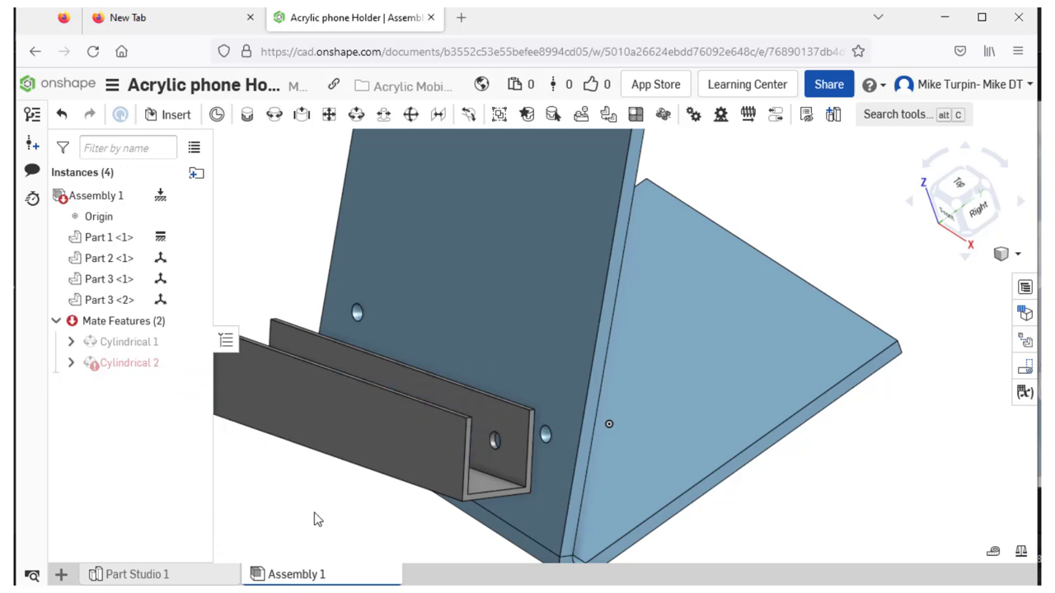
right_click(122, 364)
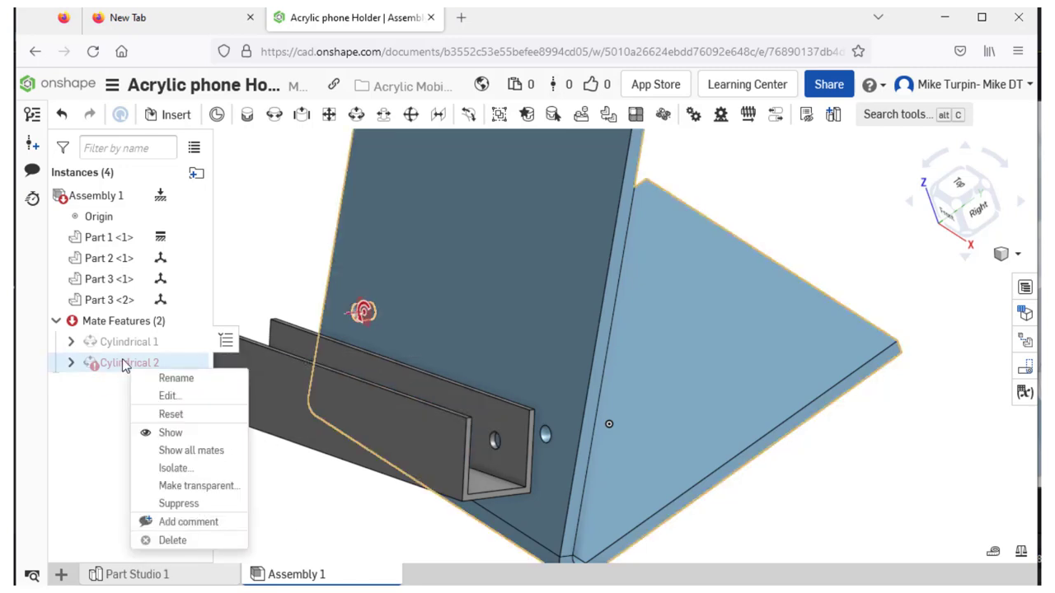
left_click(183, 544)
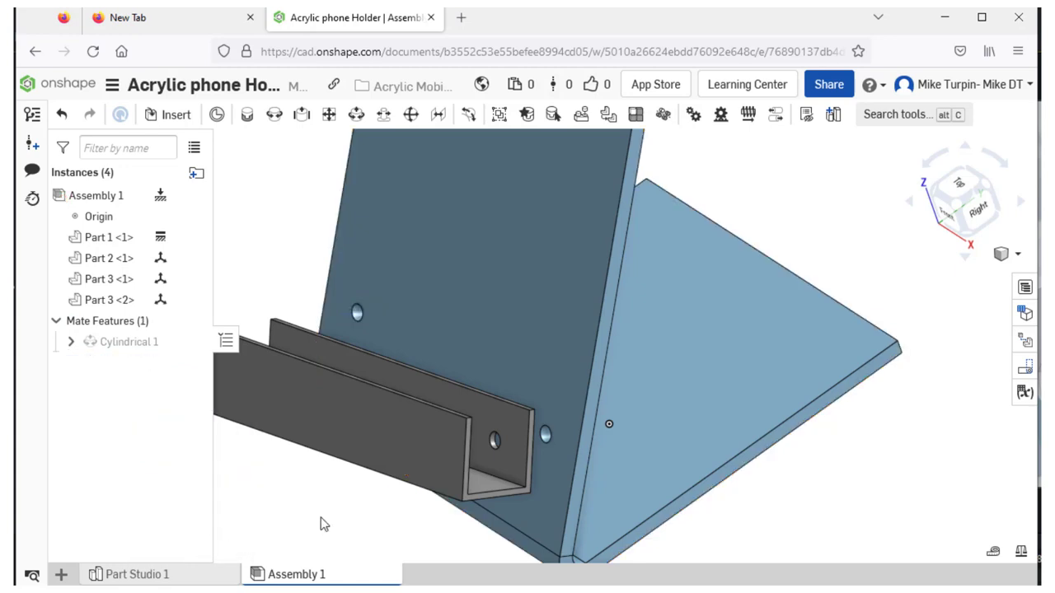
Step: Add a cylindrical mate between the stand's left-hand hole and the matching hole at the far end of the channel
right_click_drag(320, 518, 319, 537)
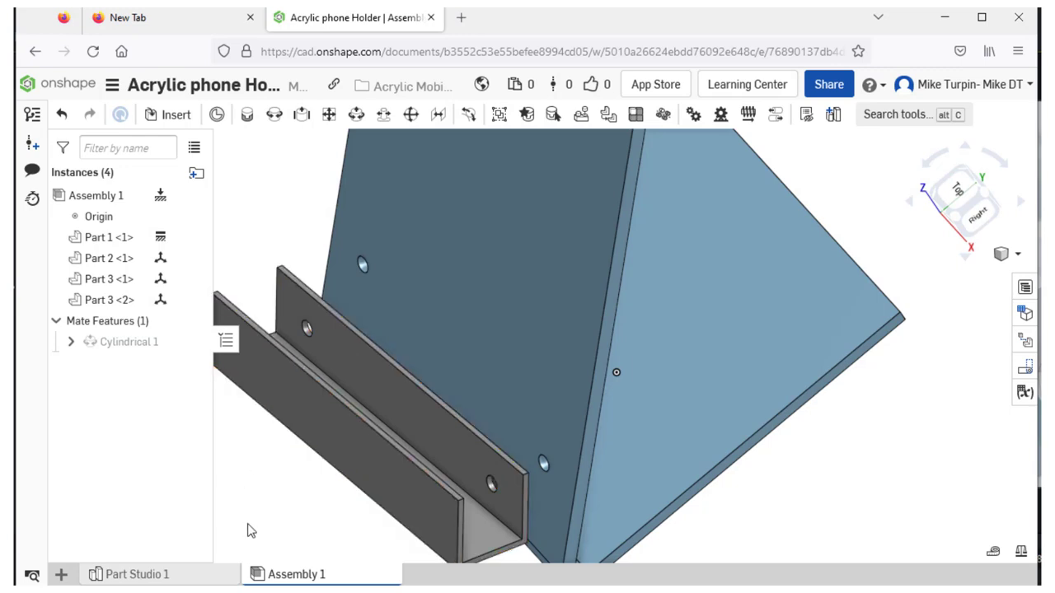
left_click_drag(355, 462, 348, 488)
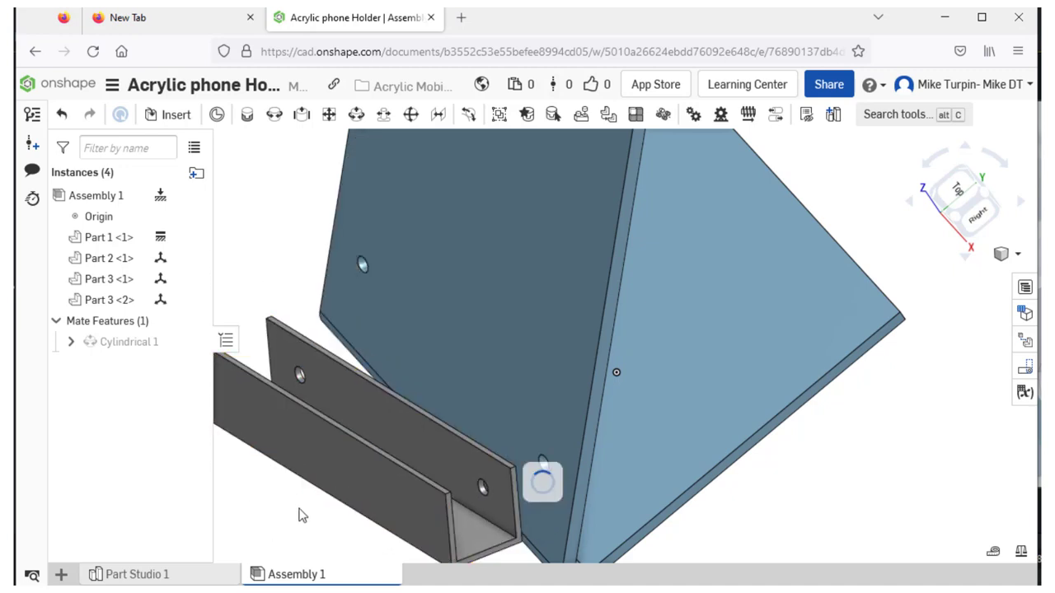
scroll(306, 381, "up", 4)
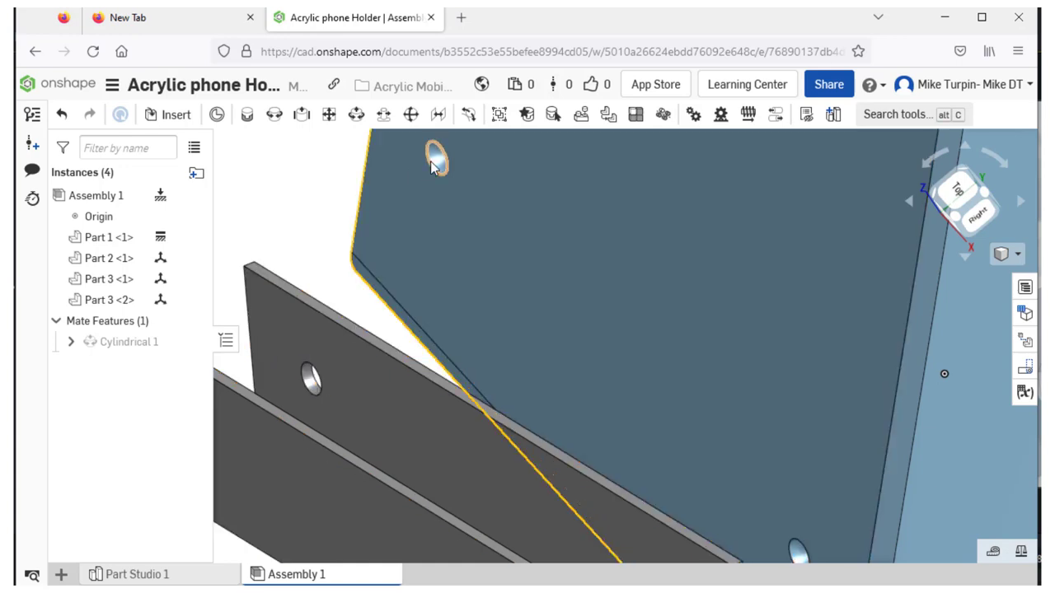
left_click(354, 117)
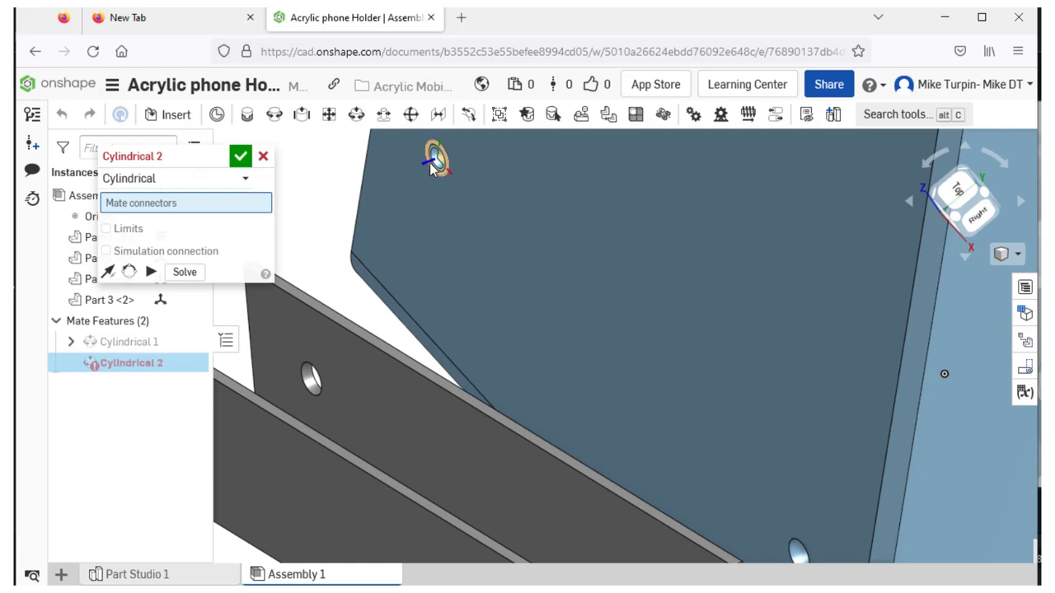
left_click(430, 165)
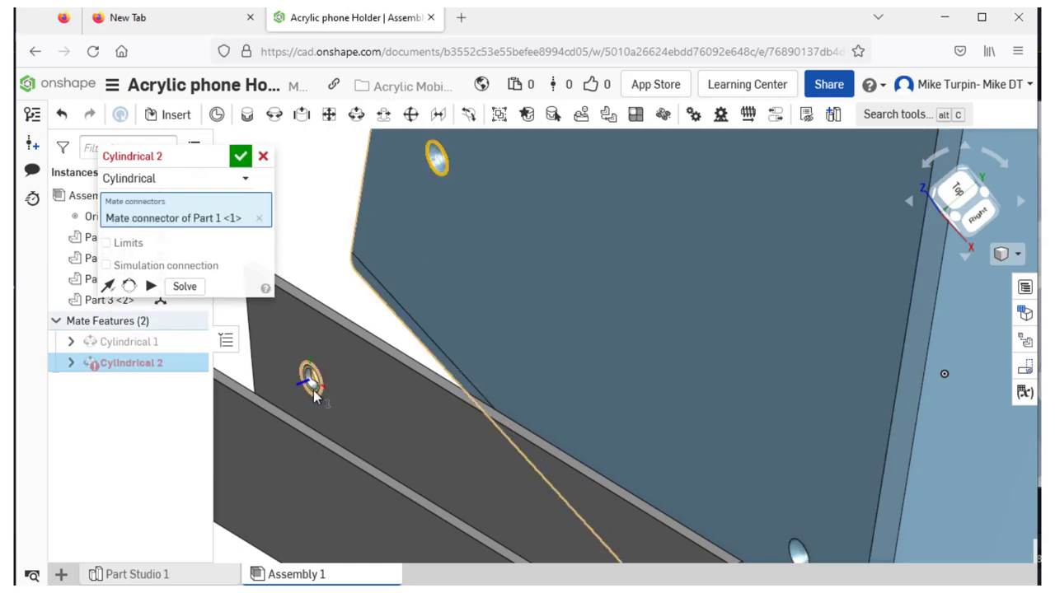
left_click(313, 381)
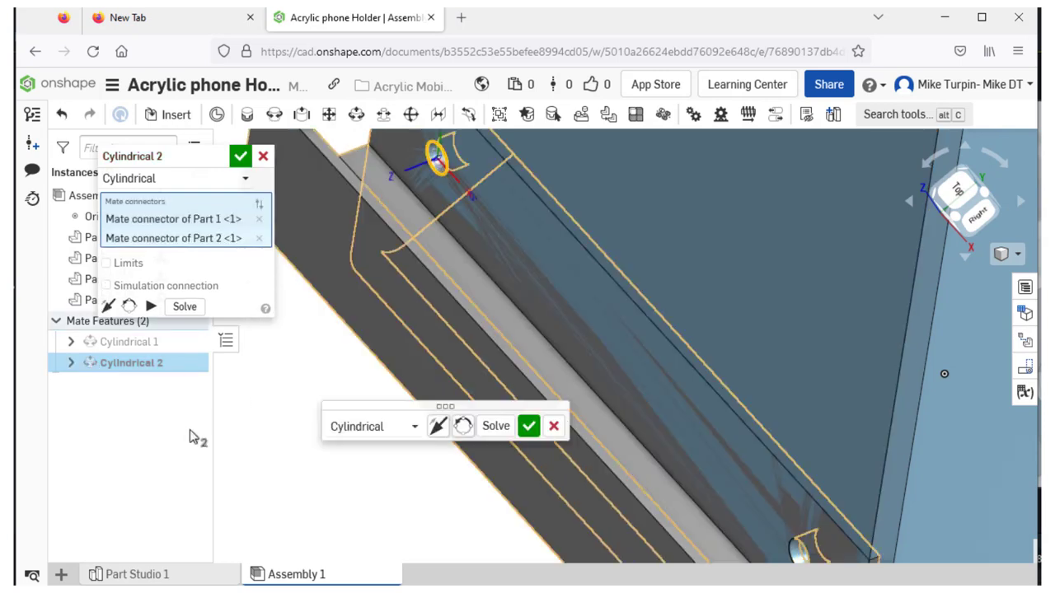
left_click(528, 427)
scroll(346, 420, "down", 3)
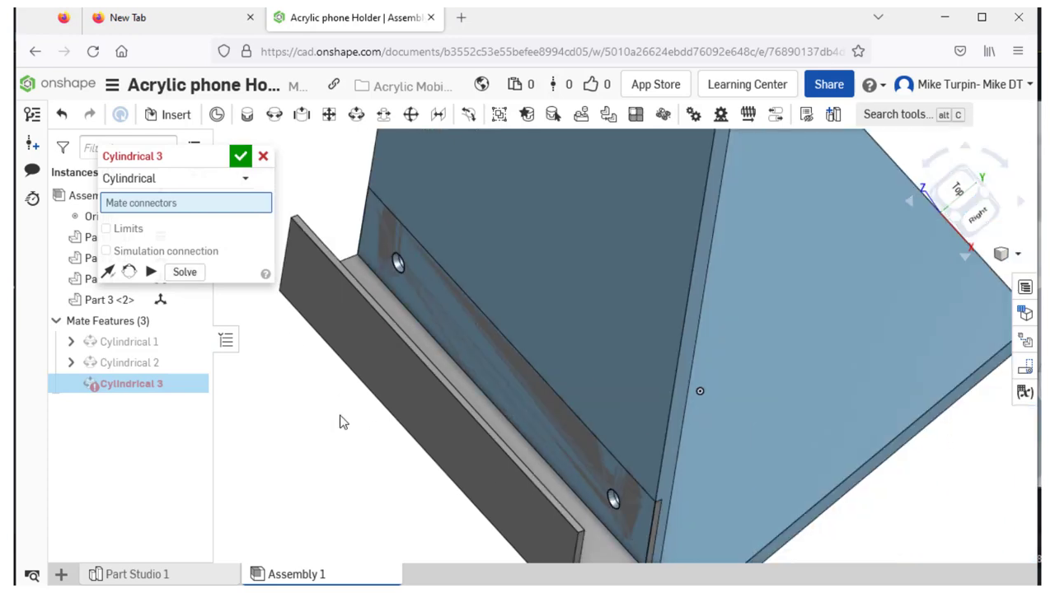
scroll(342, 412, "down", 2)
right_click_drag(333, 425, 332, 410)
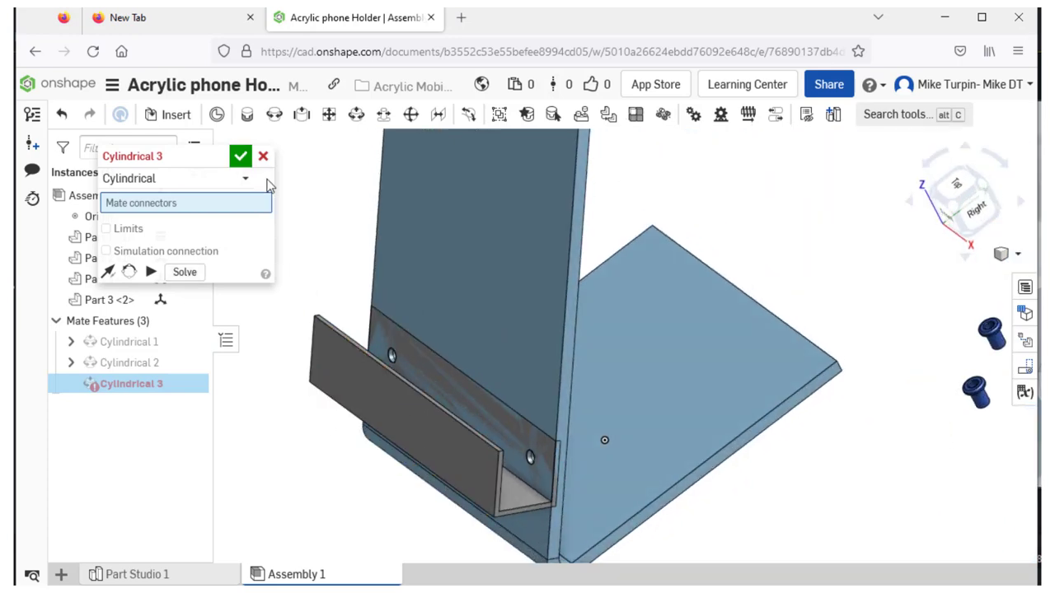
left_click(239, 158)
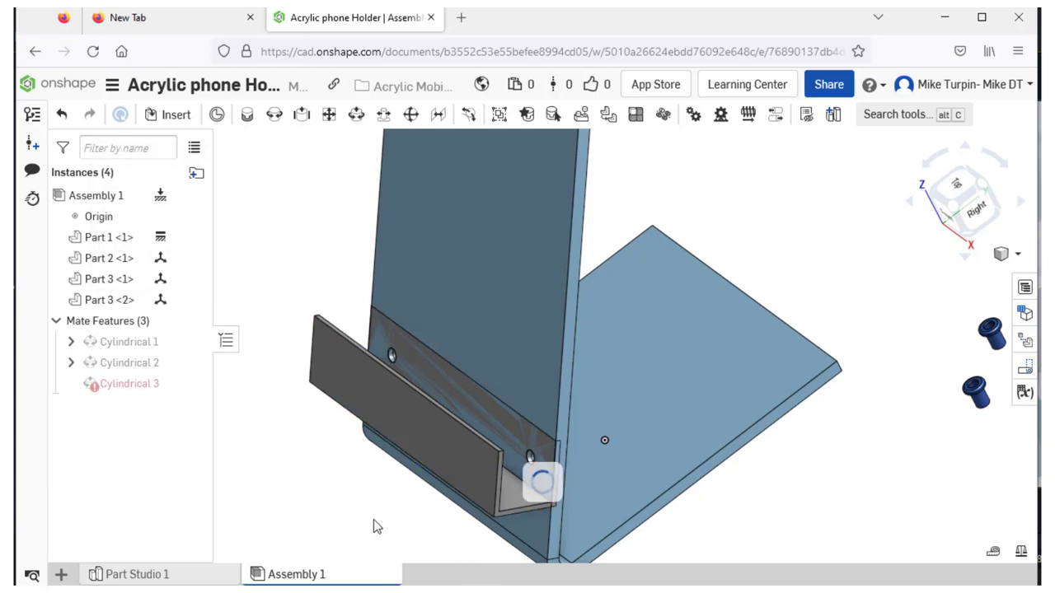
Step: Move the channel away from the stand's front face and delete the empty Cylindrical 3 mate
left_click_drag(445, 467, 377, 517)
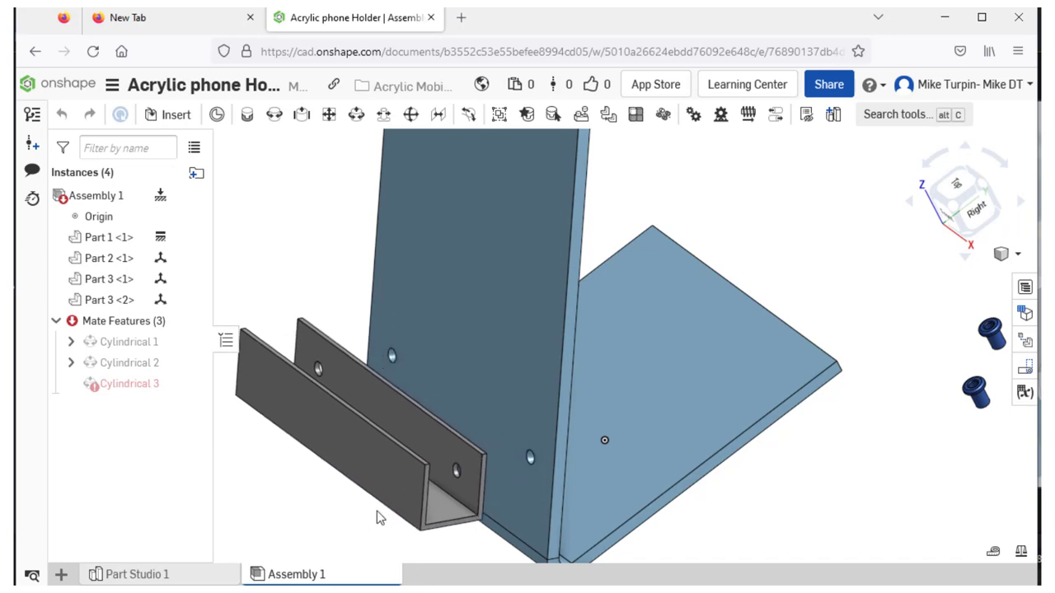
right_click(133, 386)
left_click(192, 528)
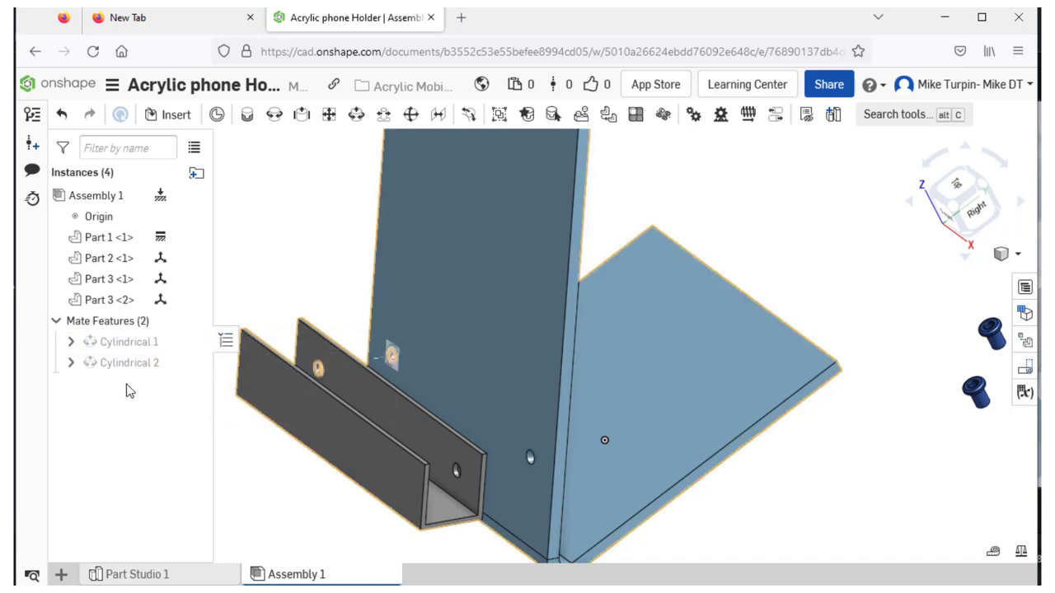
Step: Add a planar mate between the channel's back face and the stand's front face
scroll(274, 459, "down", 2)
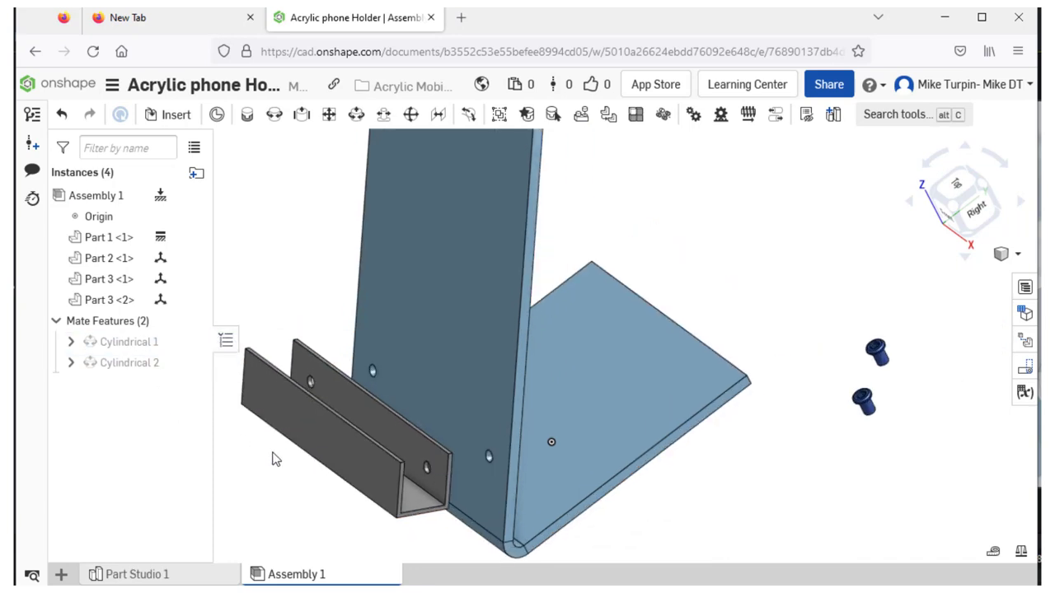
right_click_drag(294, 463, 243, 453)
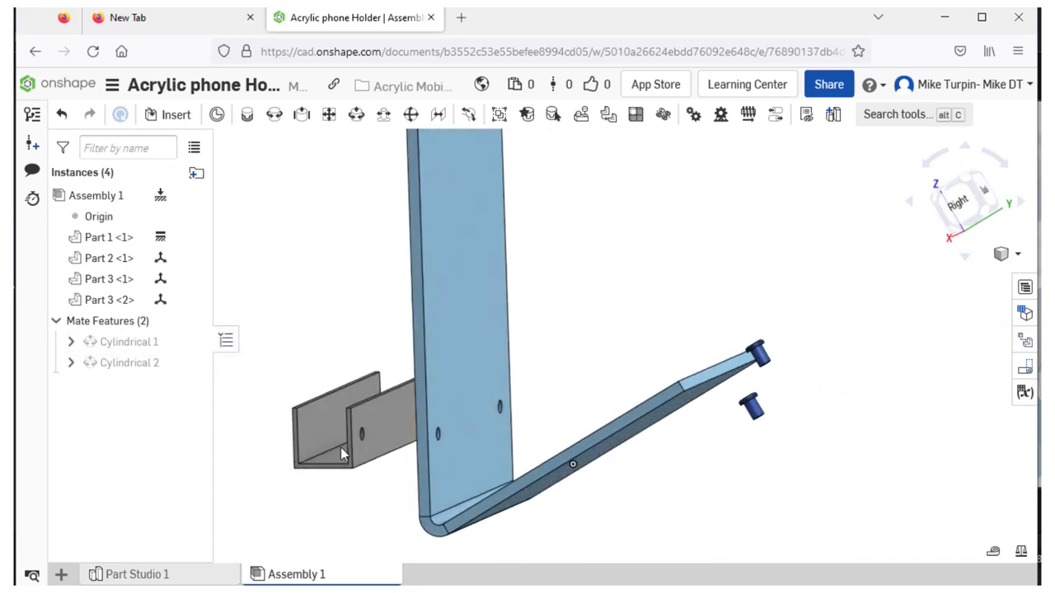
right_click_drag(391, 419, 375, 487)
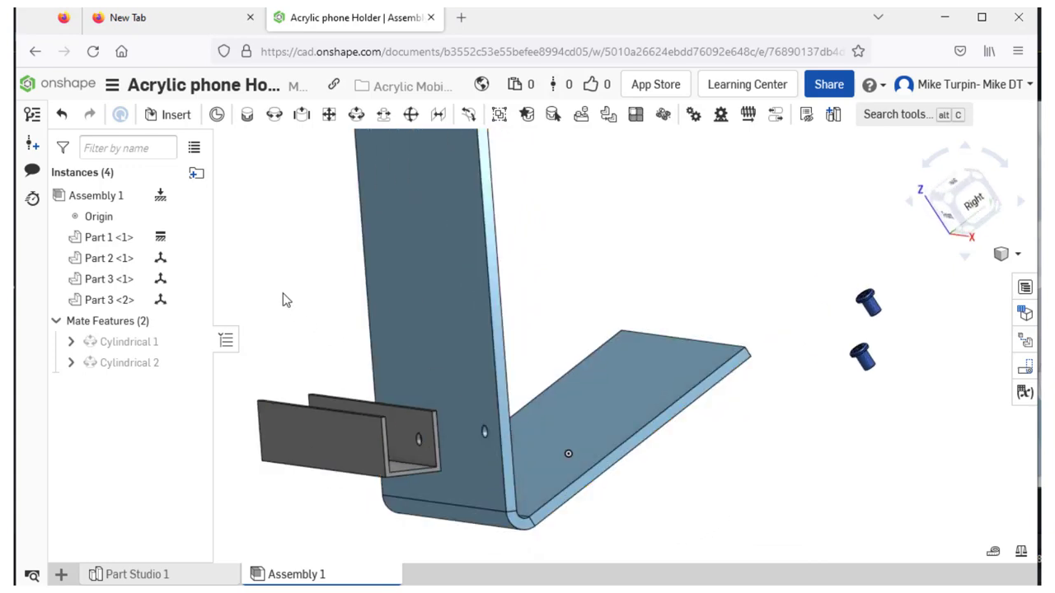
left_click(329, 120)
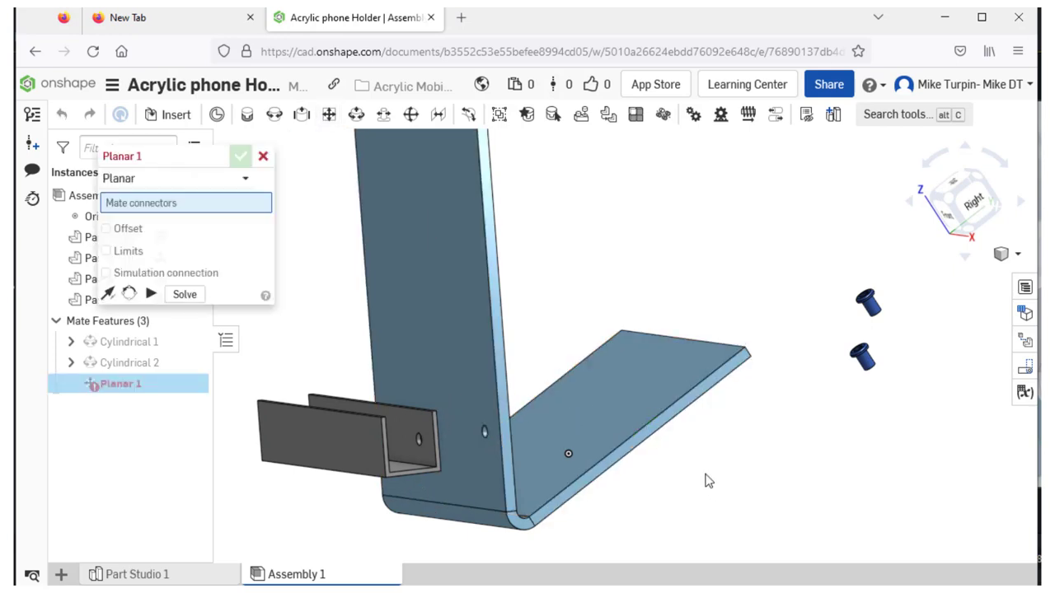
right_click_drag(702, 481, 682, 490)
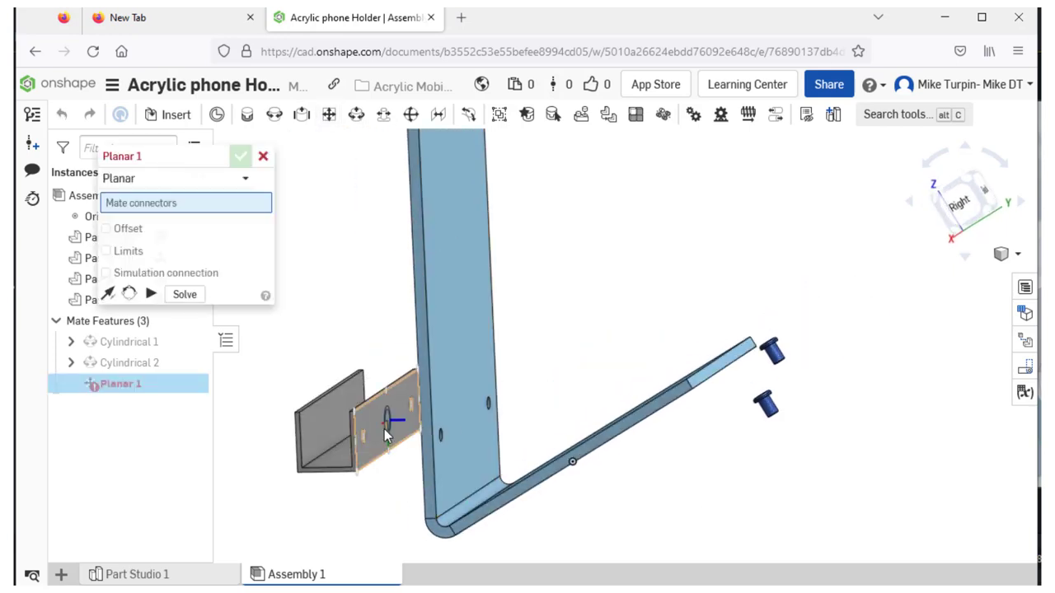
left_click(384, 430)
right_click_drag(312, 515, 357, 516)
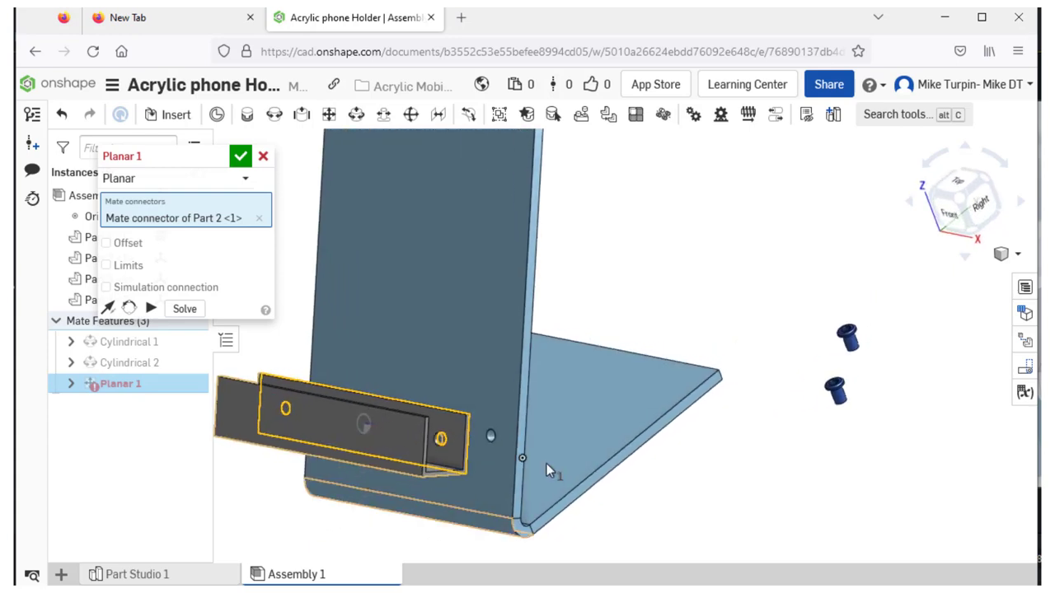
left_click(496, 314)
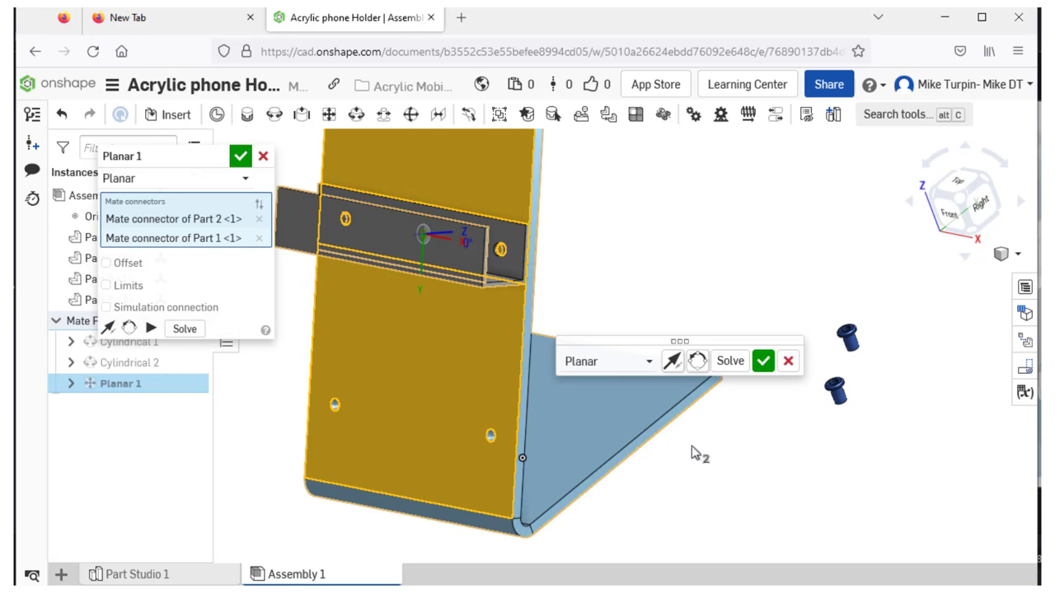
left_click(765, 367)
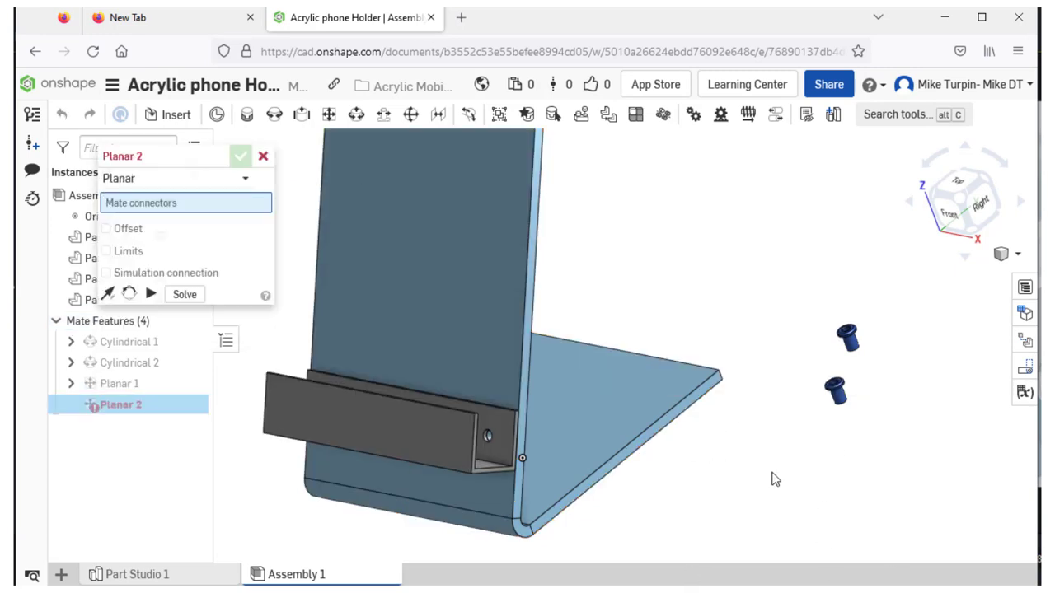
left_click(238, 158)
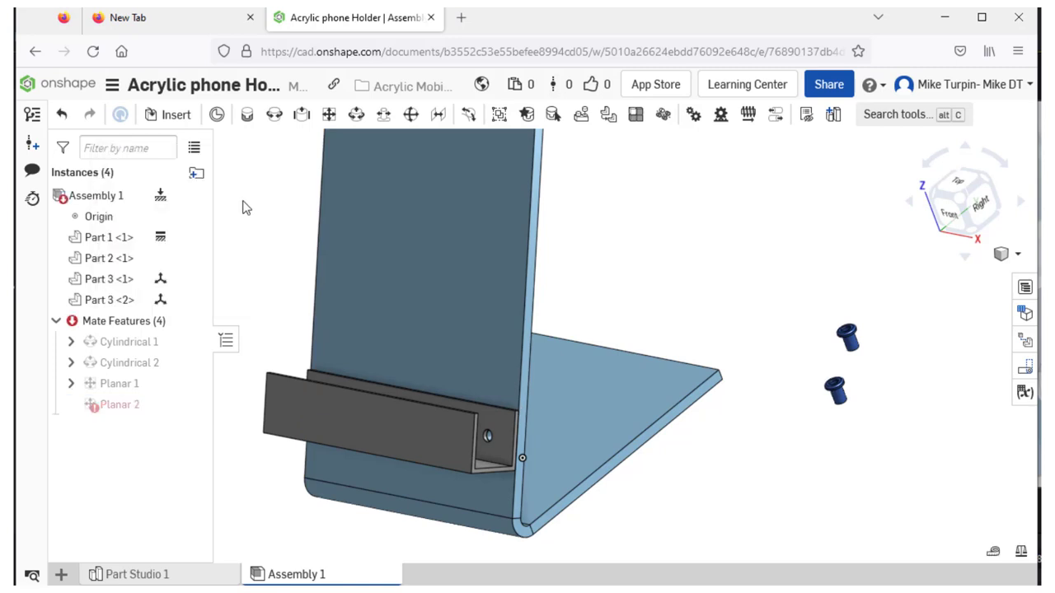
Step: Delete the empty Planar 2 mate from the assembly's mate features
right_click(739, 504)
right_click(115, 404)
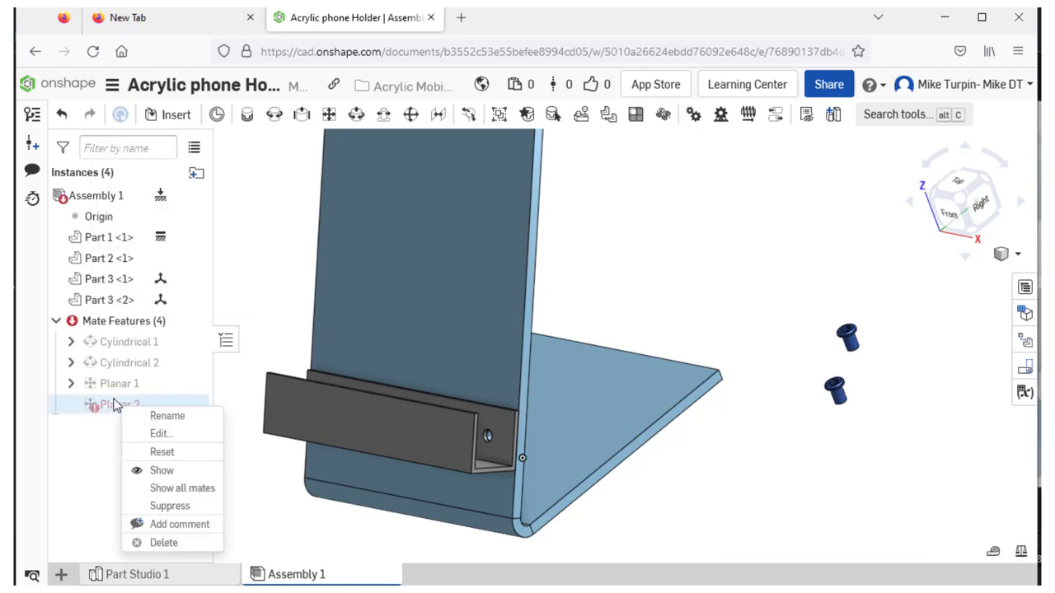
left_click(169, 542)
Step: Examine how the channel sits against the stand from the left side and from the front right
right_click_drag(739, 501, 836, 484)
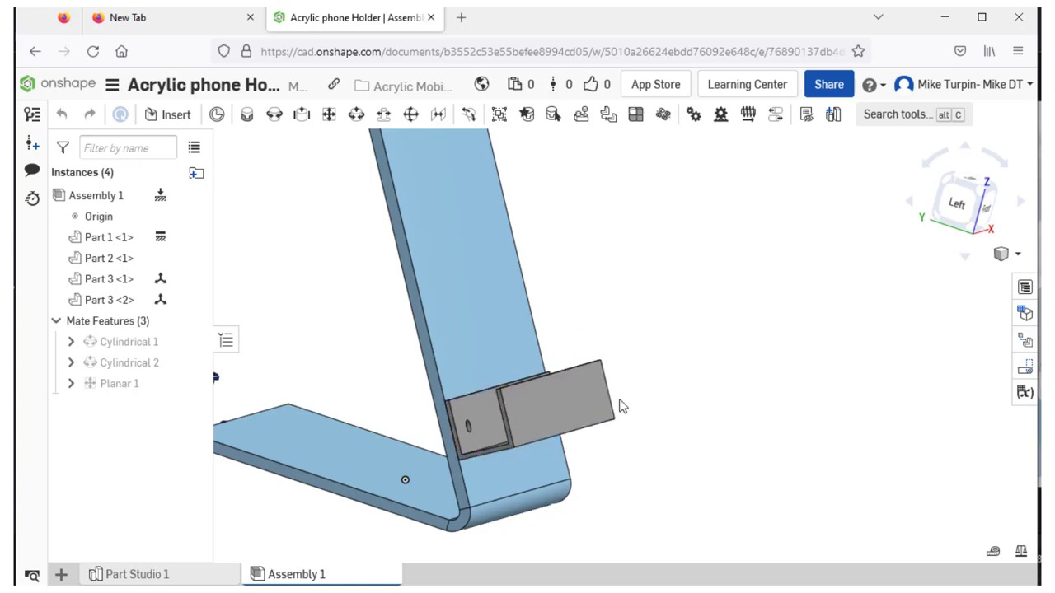
mouse_move(620, 404)
right_mouse_down()
mouse_move(654, 401)
mouse_move(615, 416)
mouse_move(626, 411)
right_mouse_up()
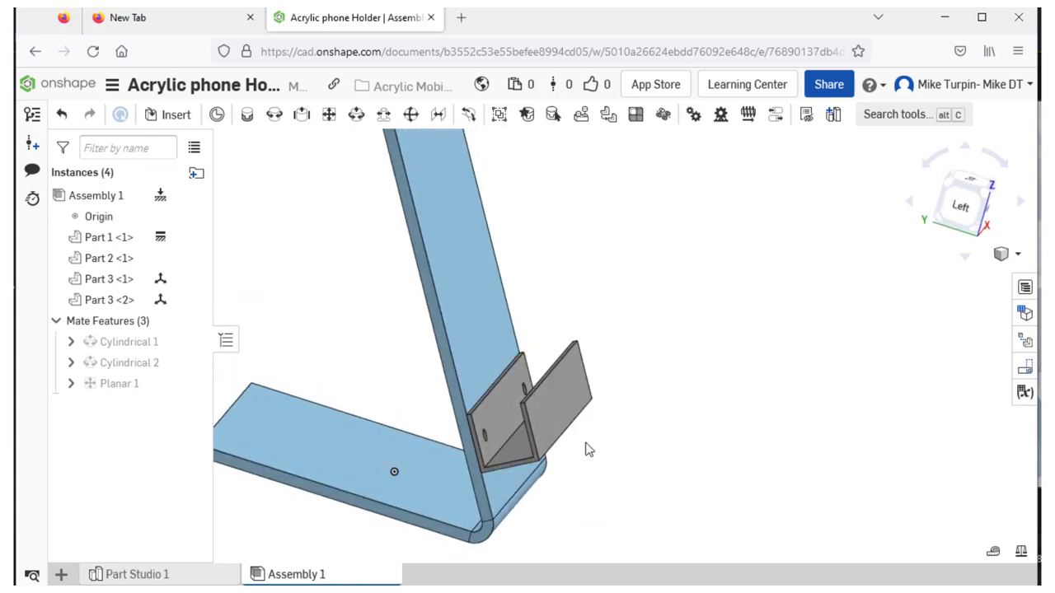
scroll(469, 430, "up", 3)
scroll(467, 426, "down", 3)
scroll(466, 422, "down", 3)
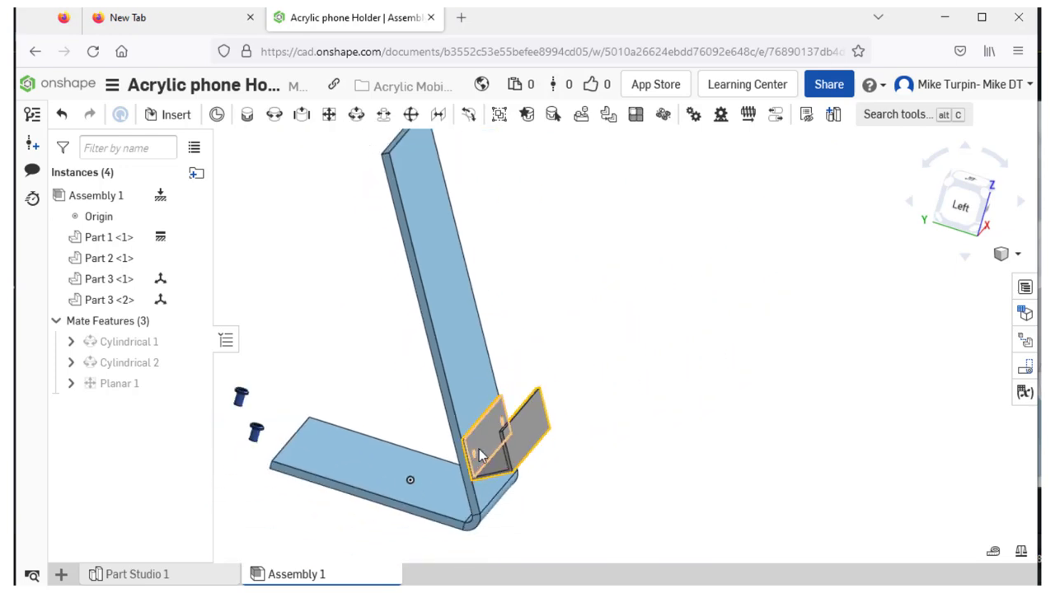
scroll(481, 447, "up", 2)
scroll(655, 426, "down", 2)
right_click_drag(654, 426, 558, 426)
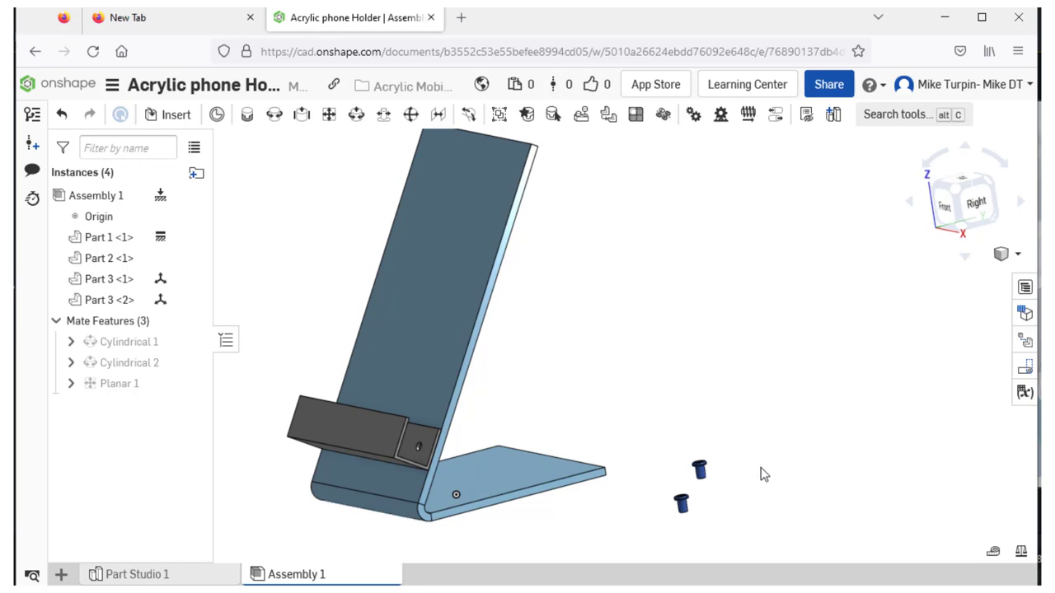
Step: Add a cylindrical mate between the shank of the first rivet, Part 3 <1>, and the hole near the channel's open right-hand end
left_click(357, 120)
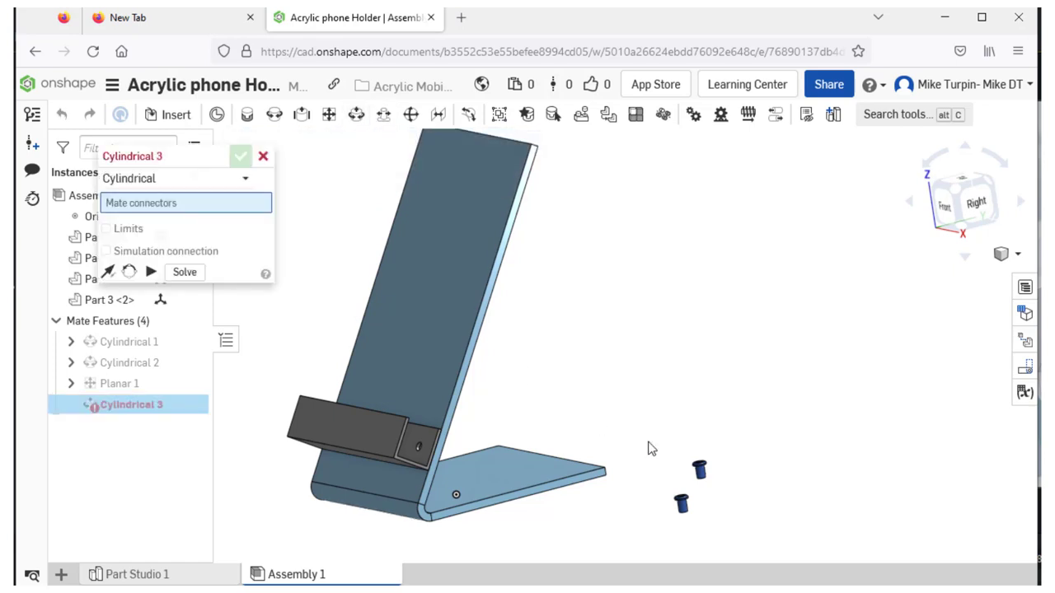
scroll(701, 487, "up", 5)
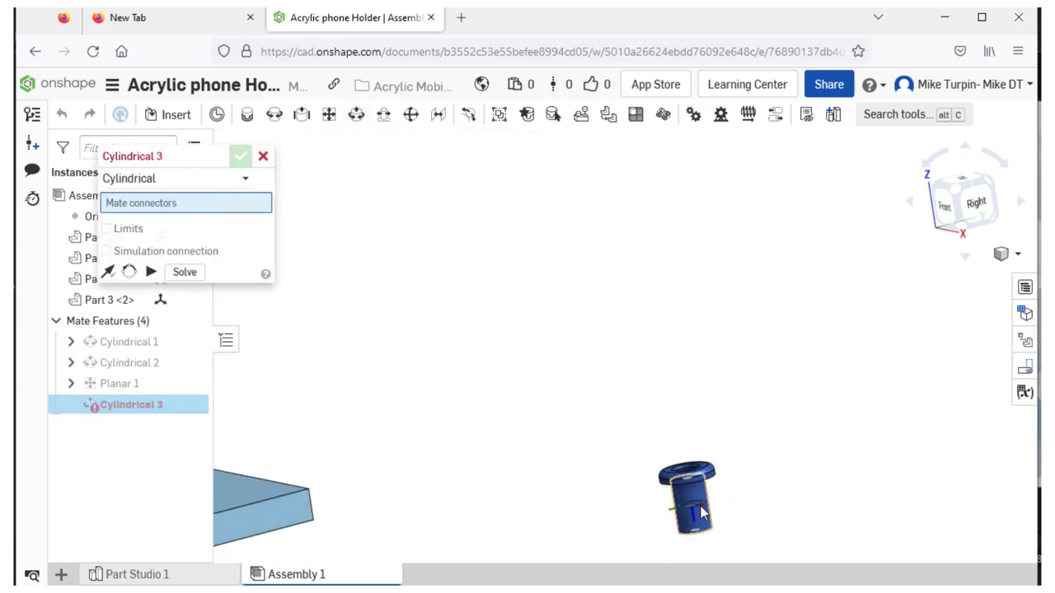
left_click(701, 507)
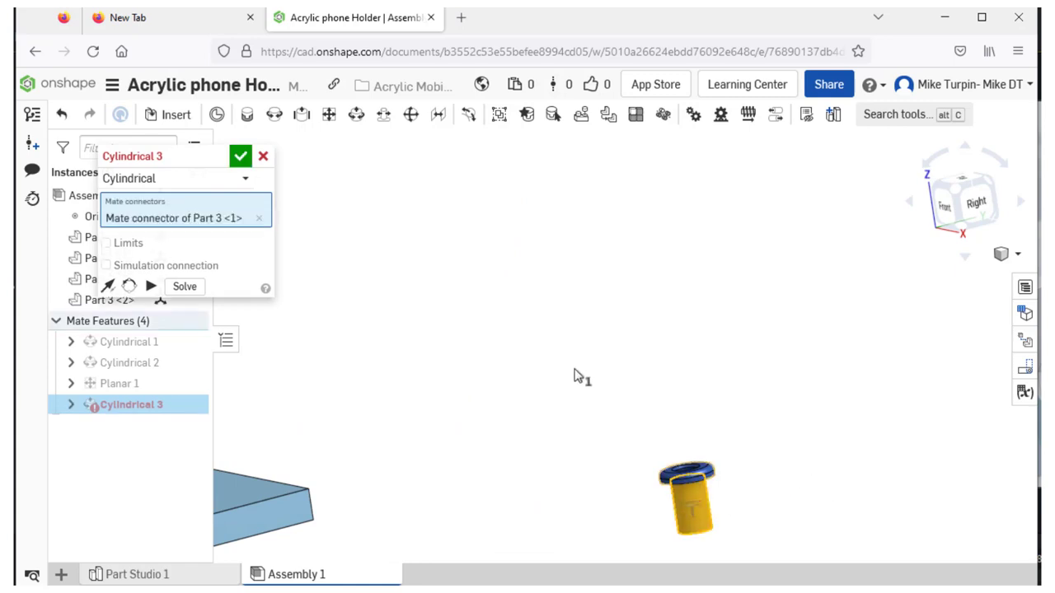
scroll(460, 370, "down", 4)
middle_click_drag(398, 361, 686, 388)
scroll(367, 412, "up", 5)
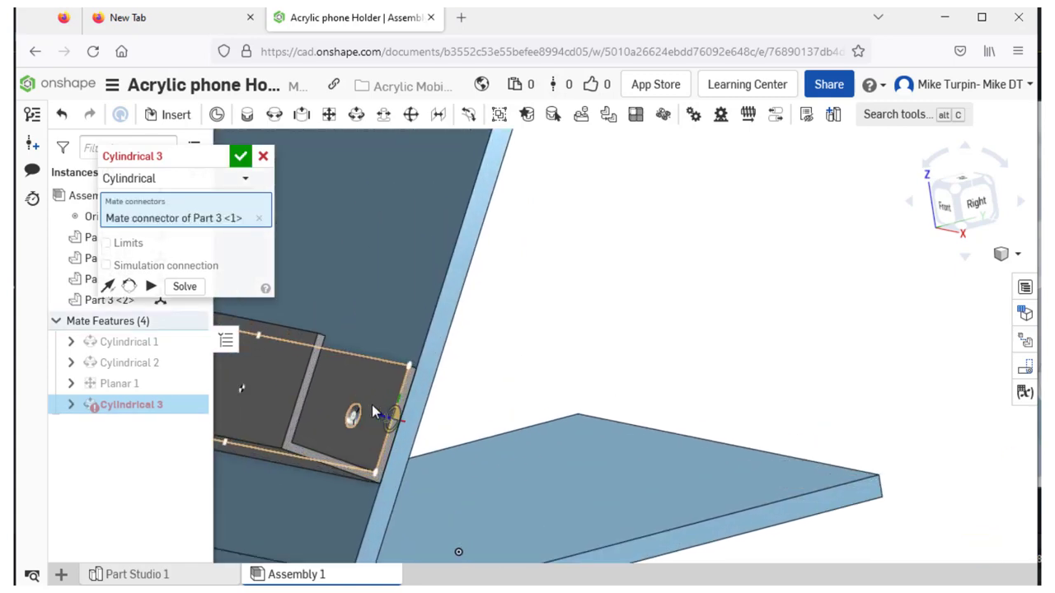
left_click(327, 444)
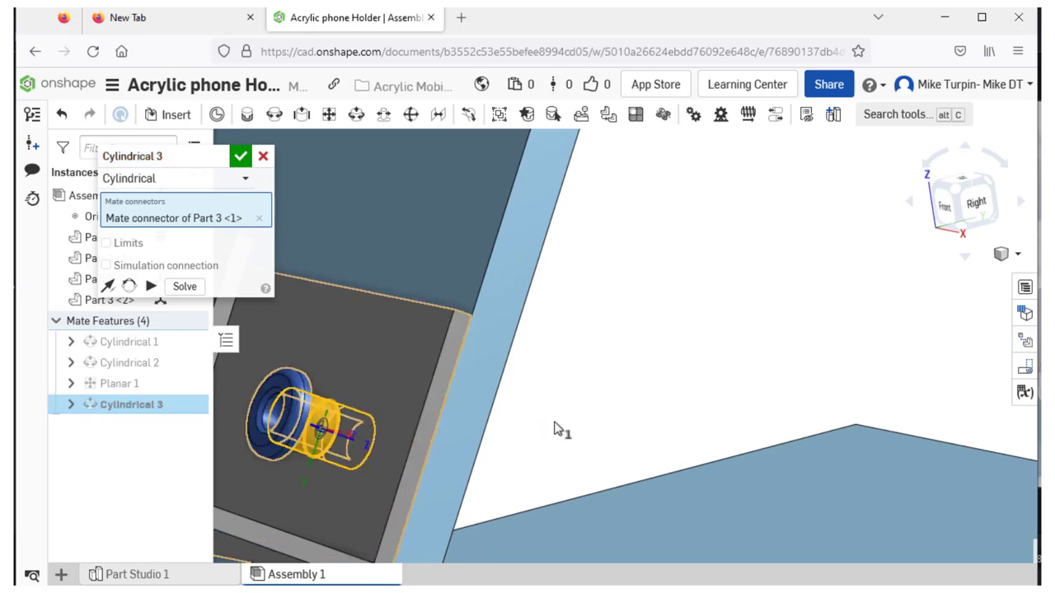
left_click(611, 472)
Step: Add a cylindrical mate between the shank of the second rivet, Part 3 <2>, and the hole near the channel's open left-hand end
scroll(602, 386, "down", 5)
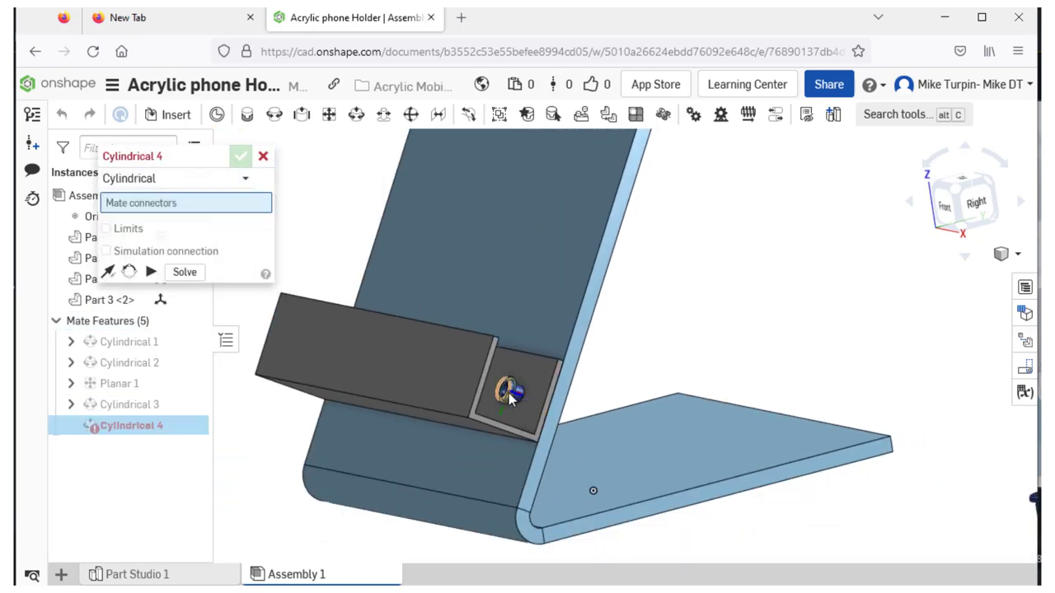
right_click_drag(349, 331, 575, 428)
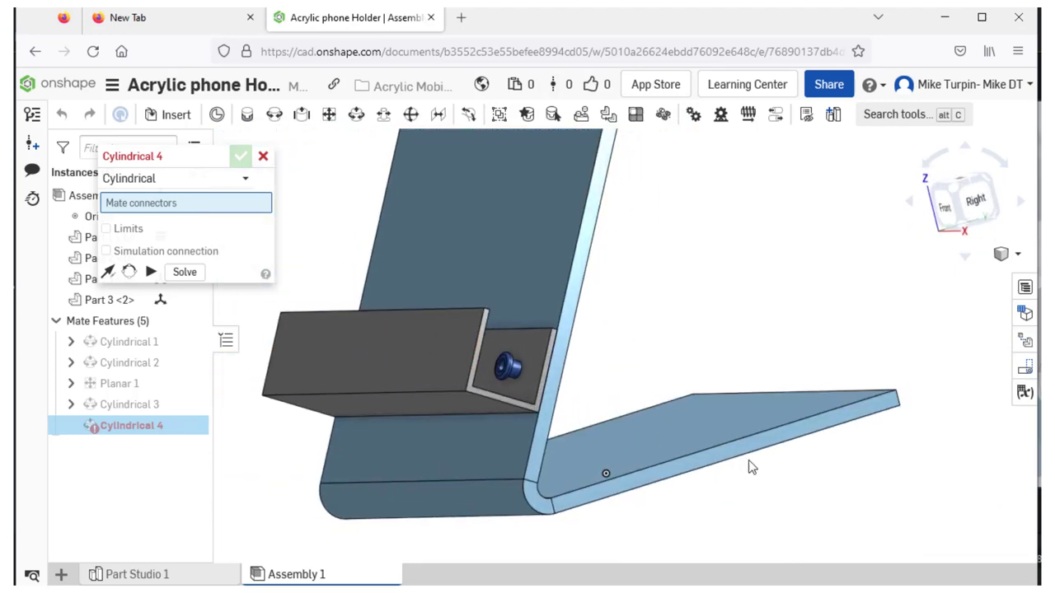
middle_click_drag(681, 433, 688, 432)
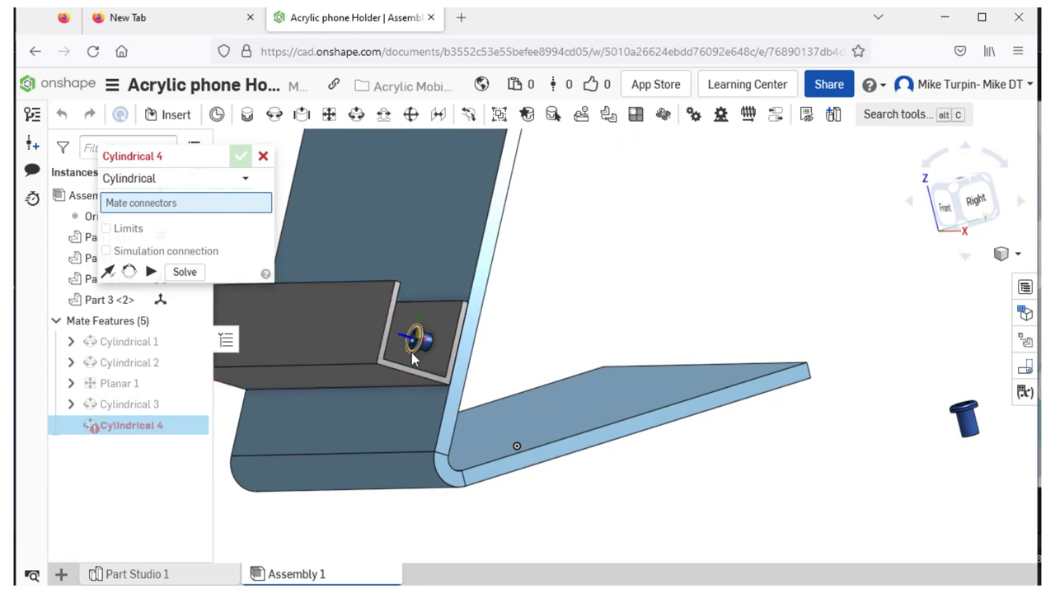
scroll(982, 460, "up", 2)
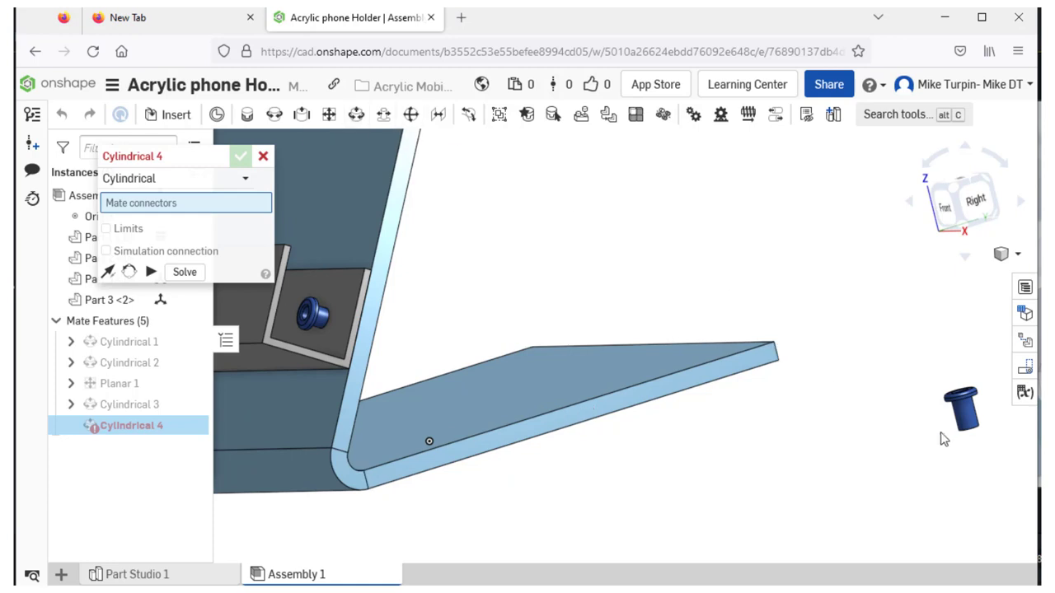
left_click(968, 424)
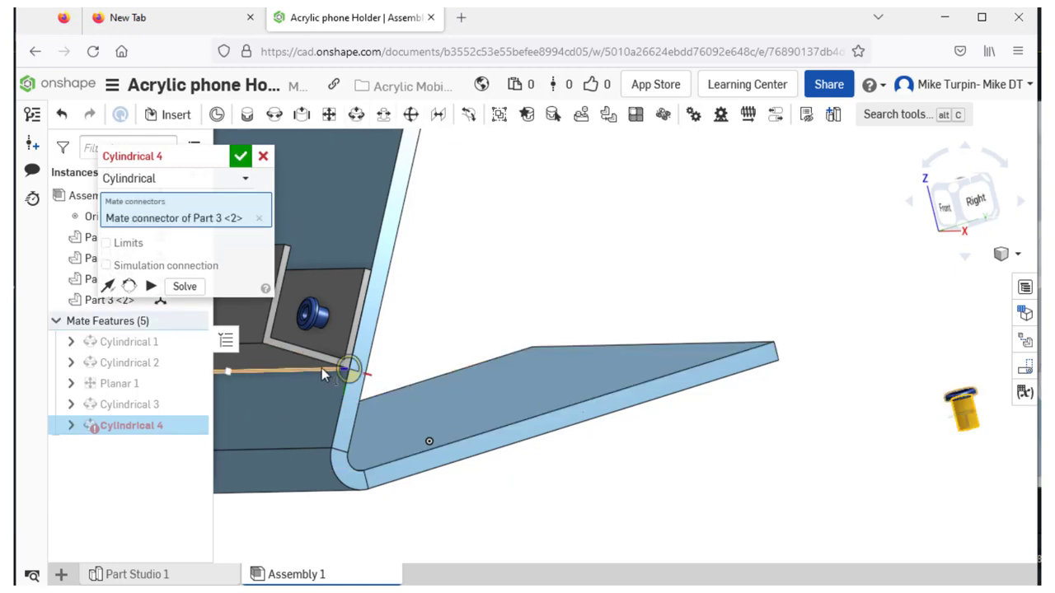
right_click_drag(325, 374, 361, 374)
middle_click_drag(372, 370, 730, 380)
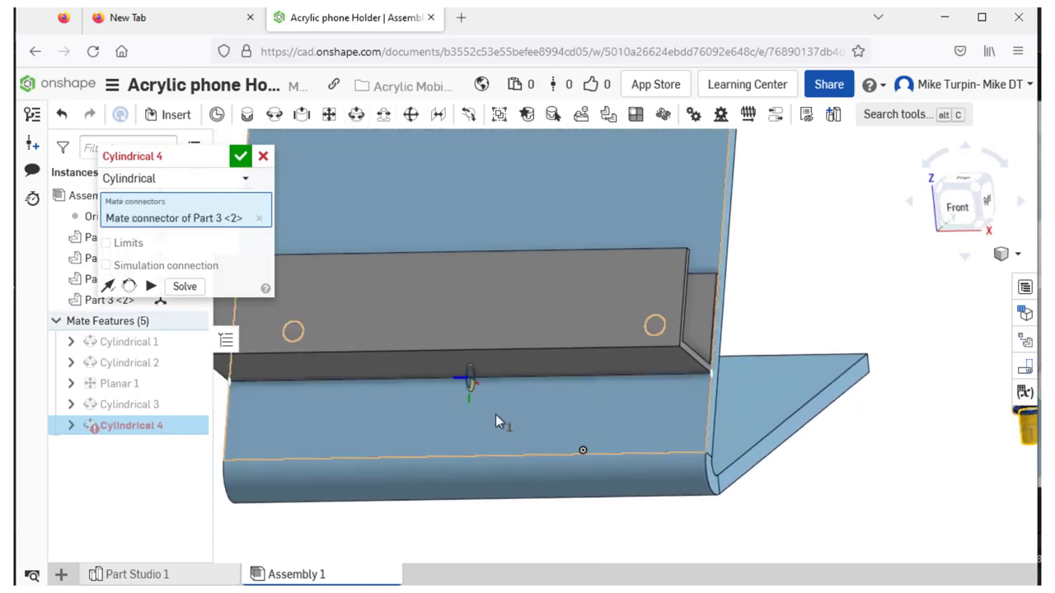
right_click_drag(463, 409, 537, 419)
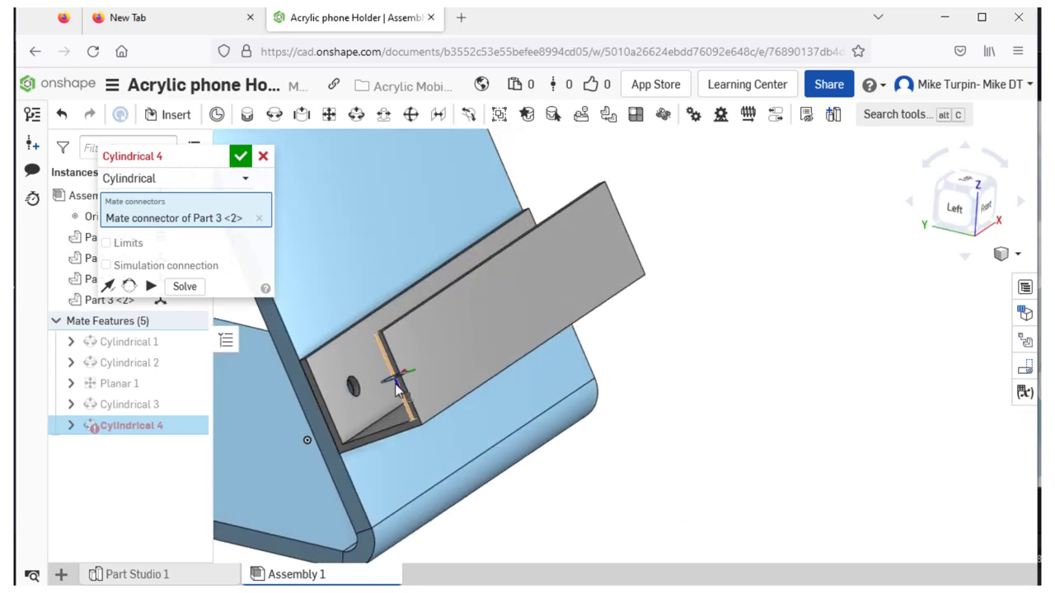
scroll(340, 383, "up", 5)
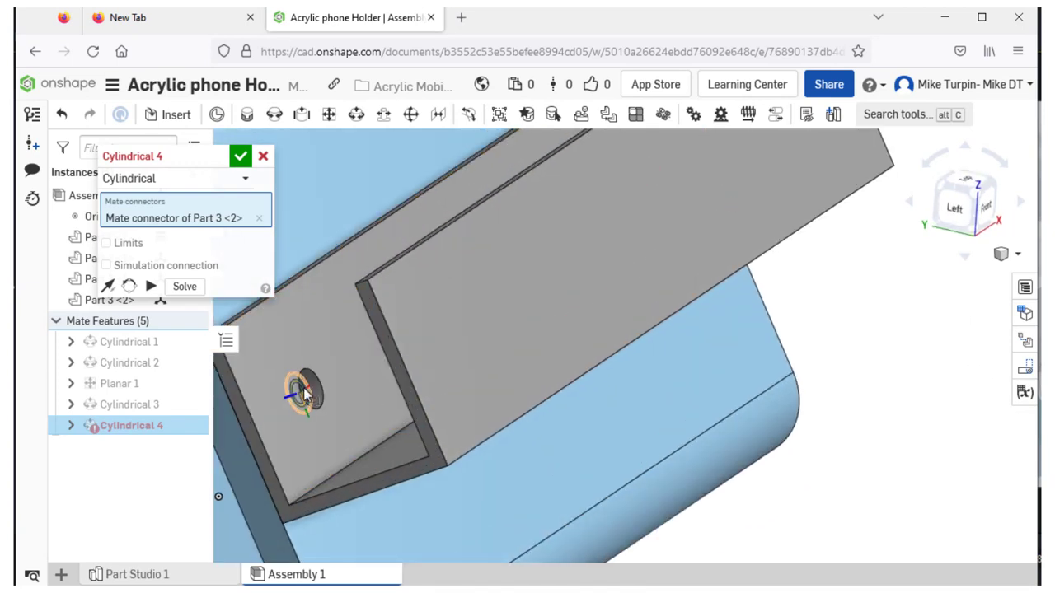
left_click(346, 403)
left_click(560, 428)
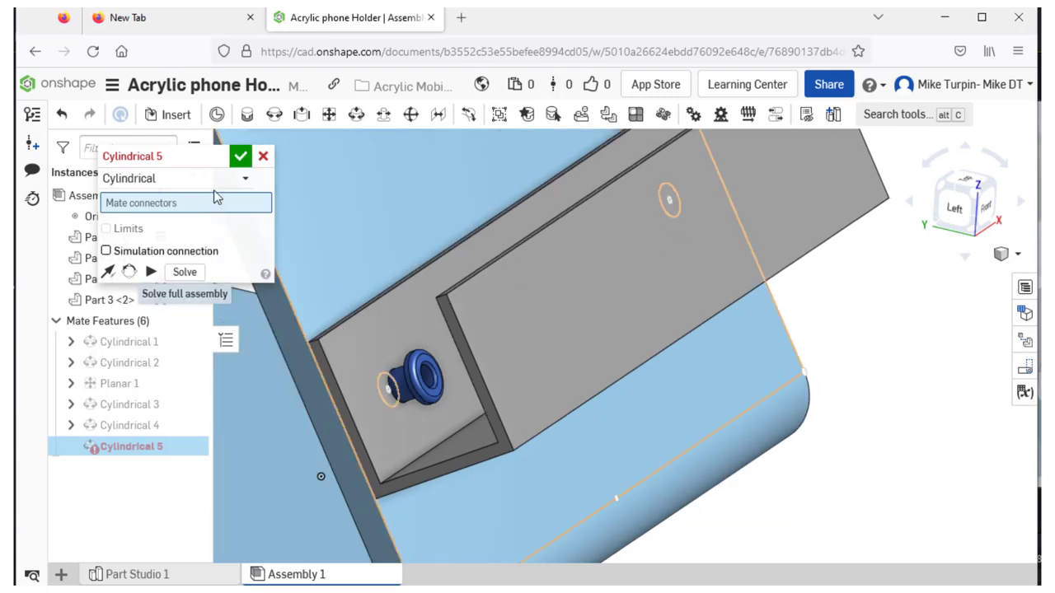
Step: Delete the empty Cylindrical 5 mate from the assembly's mate features
left_click(240, 156)
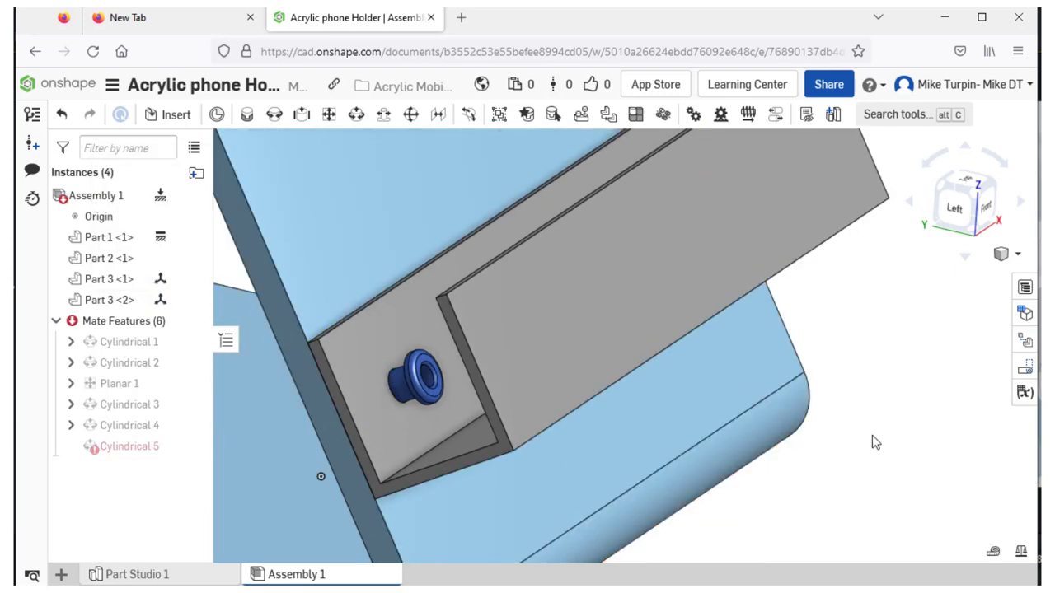
right_click(141, 448)
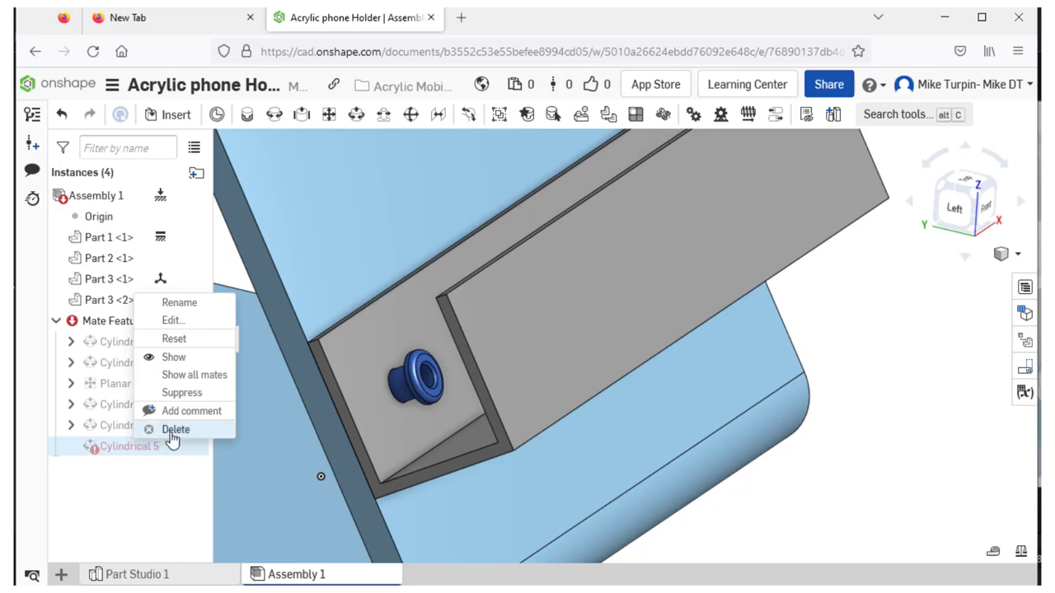
left_click(175, 430)
Step: Slide the second rivet along its hole axis and examine from both sides how the rivets line up with the channel and stand
scroll(783, 445, "down", 3)
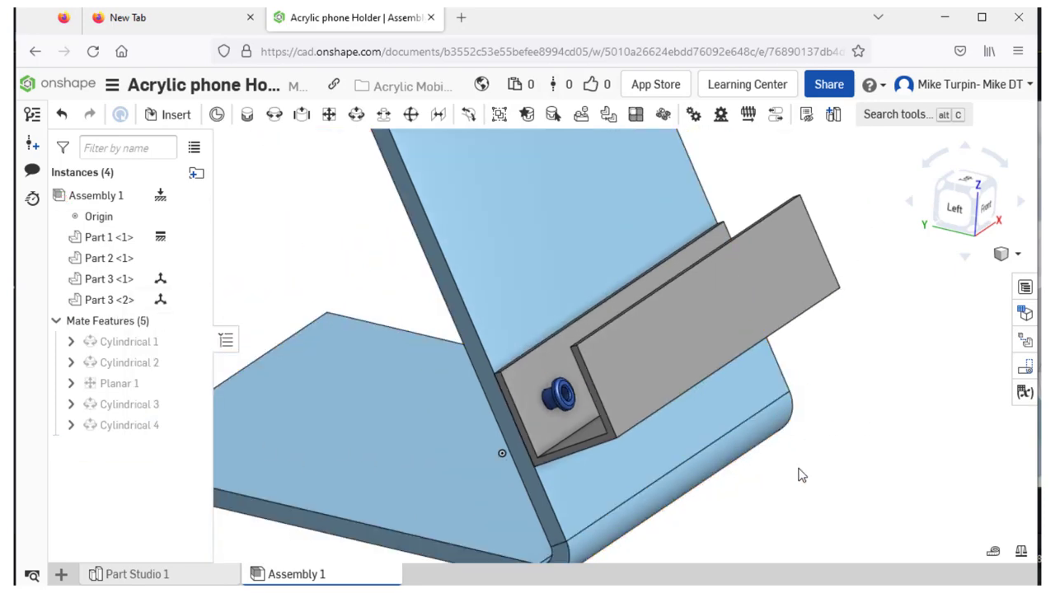
mouse_move(798, 468)
right_mouse_down()
mouse_move(820, 460)
mouse_move(802, 468)
right_mouse_up()
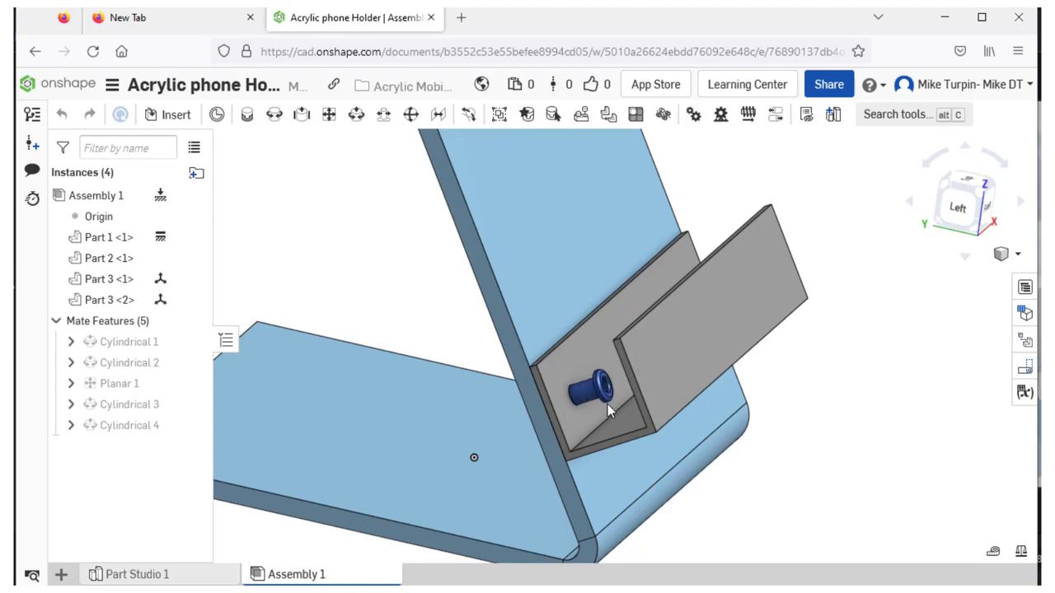
left_click_drag(603, 411, 605, 410)
right_click_drag(827, 449, 732, 431)
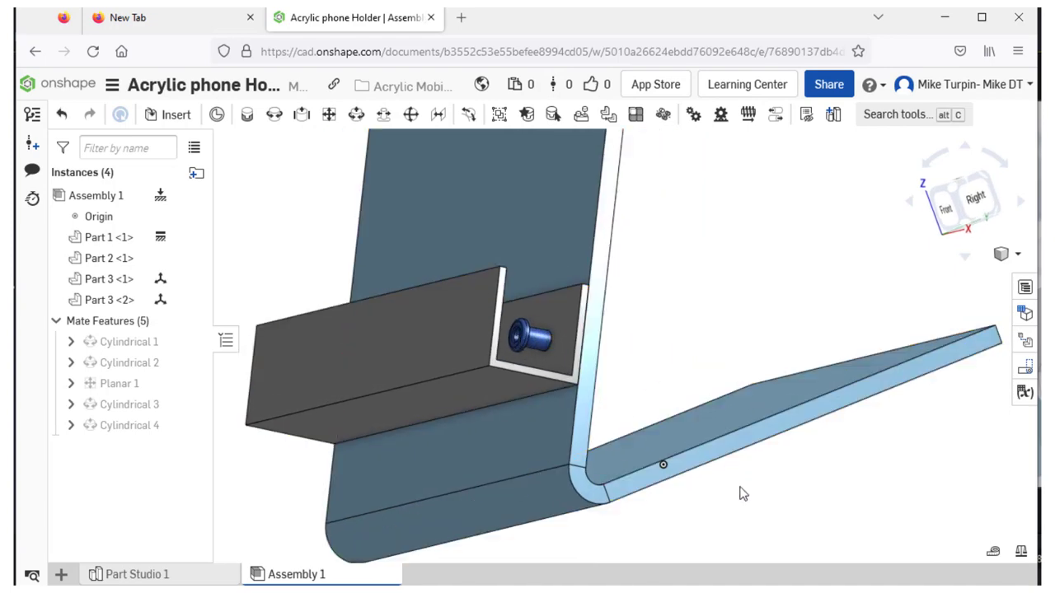
right_click_drag(739, 492, 601, 405)
scroll(412, 335, "up", 6)
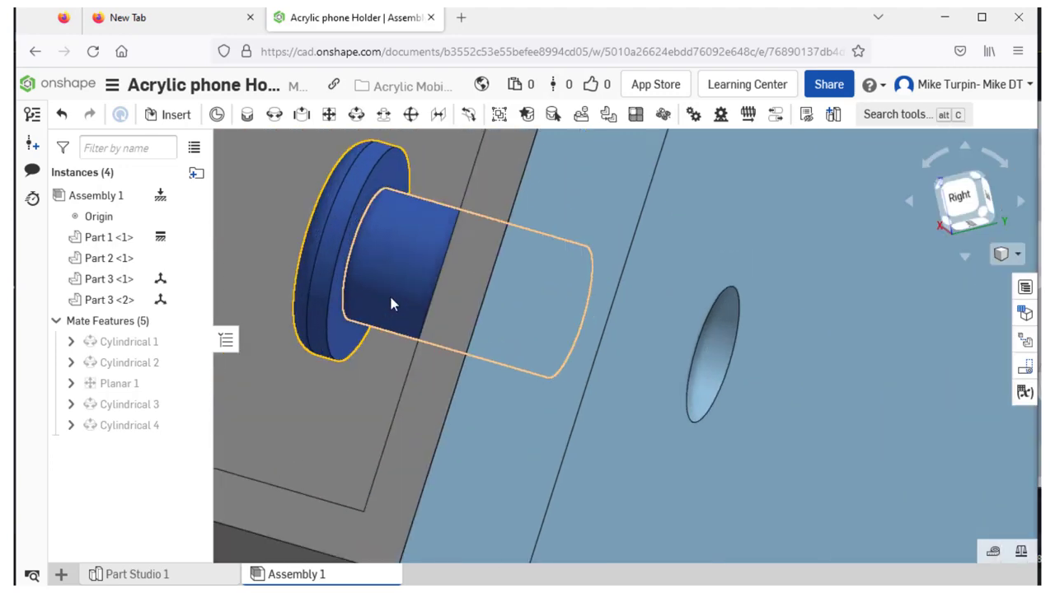
right_click_drag(393, 184, 390, 391)
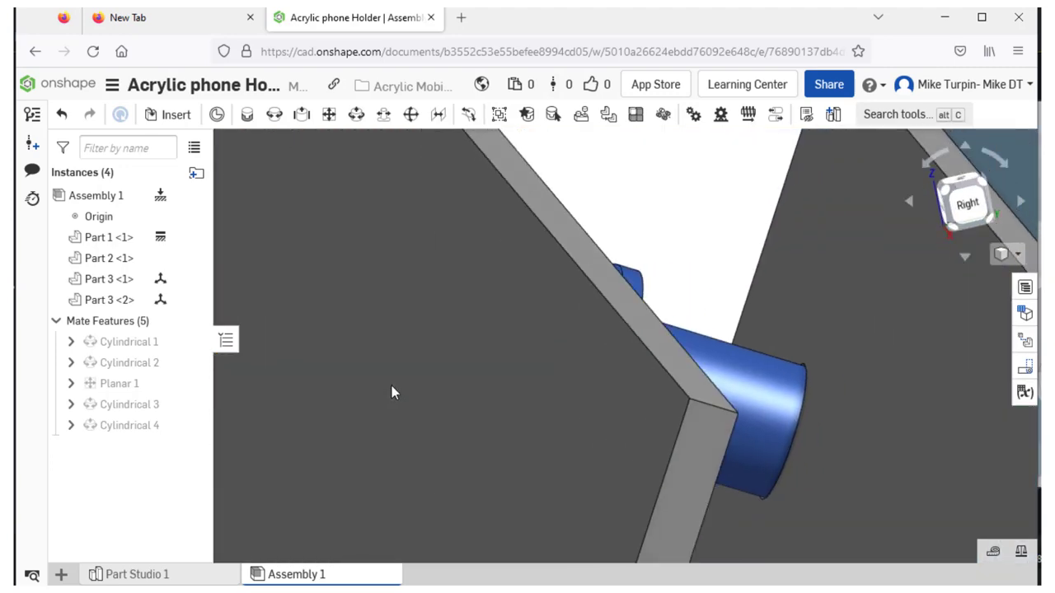
scroll(790, 519, "down", 5)
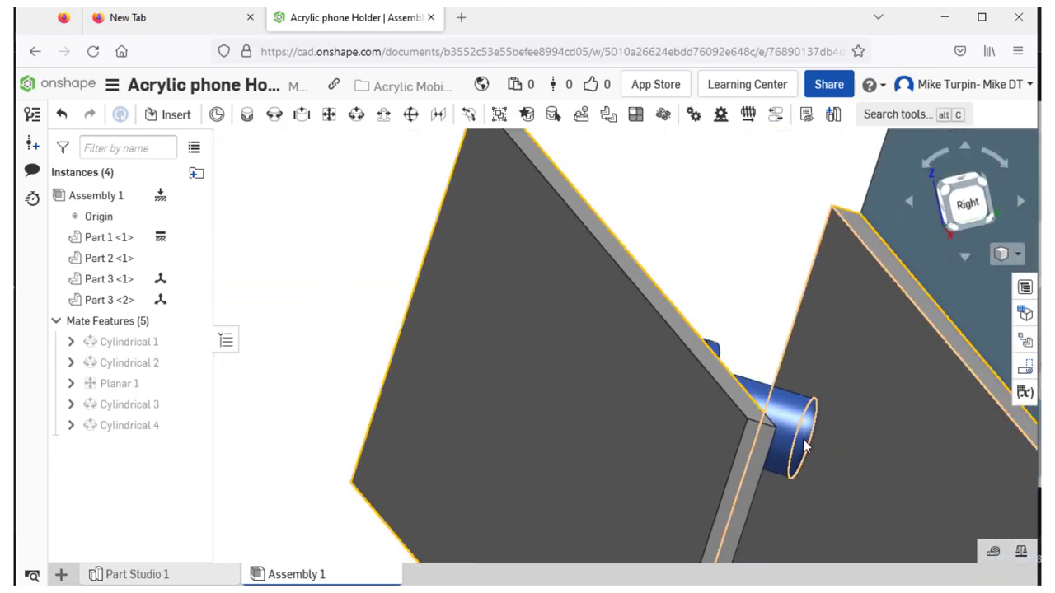
right_click_drag(934, 500, 832, 432)
middle_click_drag(832, 431, 730, 385)
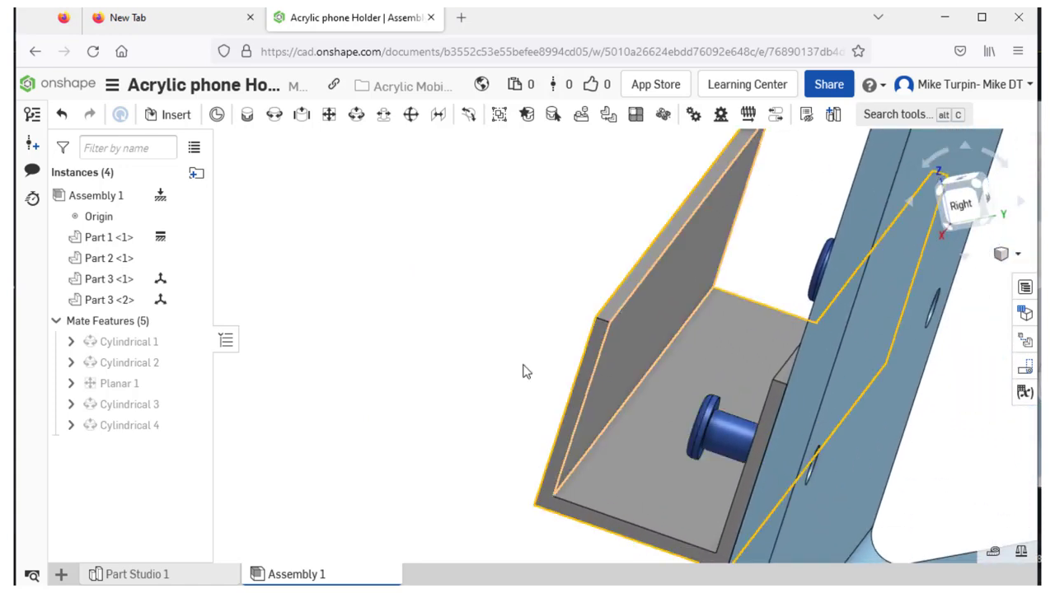
right_click_drag(702, 478, 695, 467)
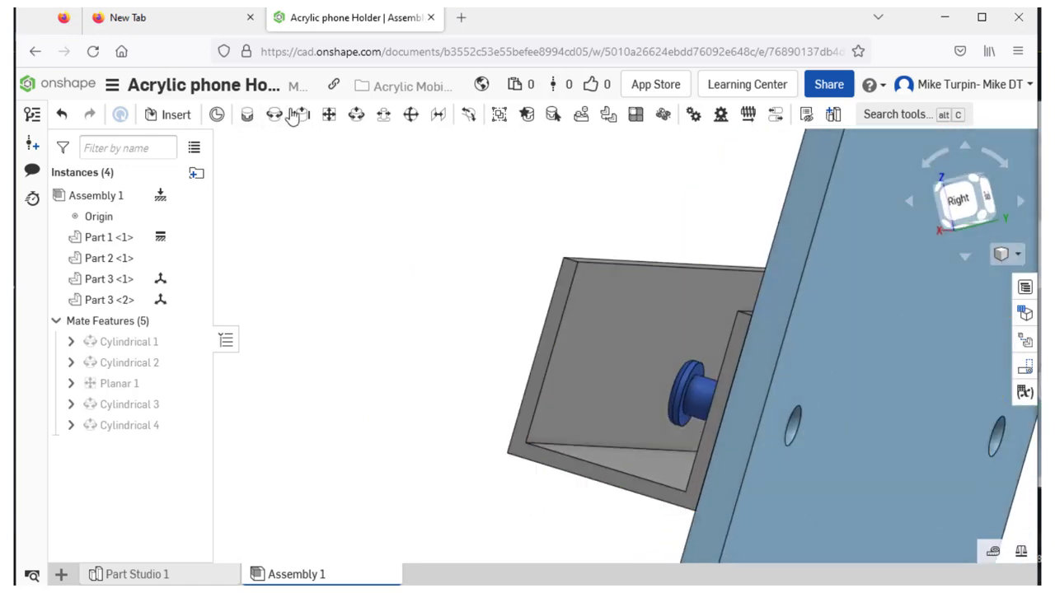
Step: Add a planar mate between the underside of the first rivet's head, Part 3 <1>, and the inner back face of the channel, Part 2 <1>
left_click(329, 115)
scroll(725, 420, "up", 5)
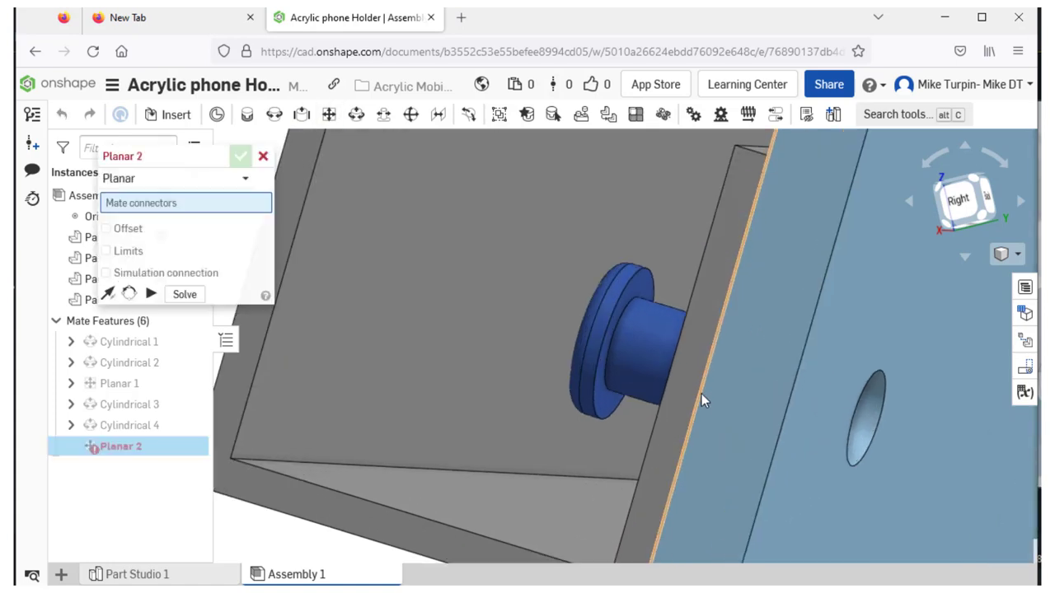
left_click(620, 235)
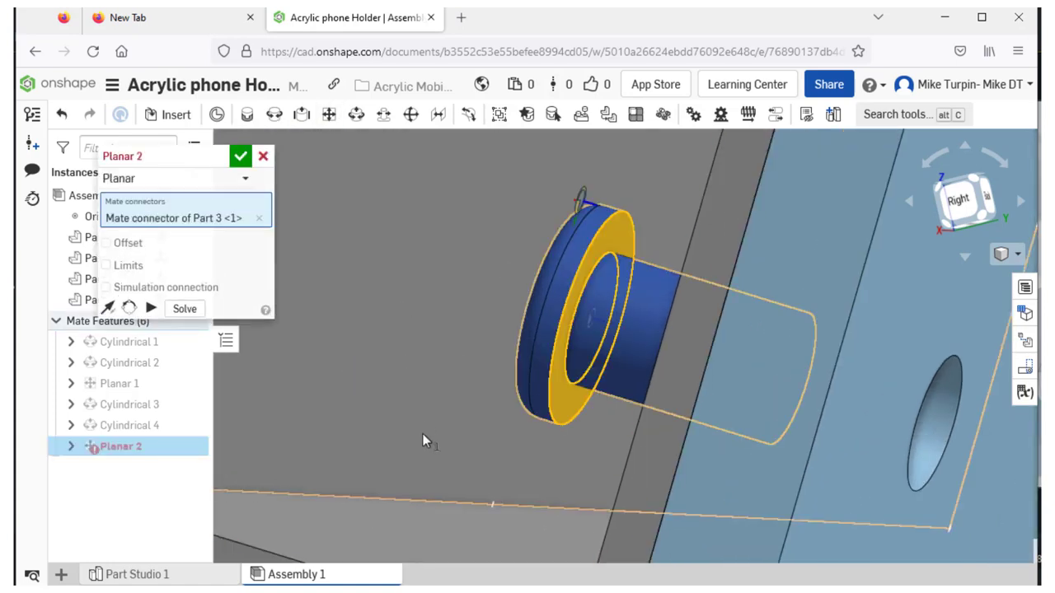
scroll(453, 396, "down", 5)
right_click_drag(435, 384, 700, 355)
left_click(701, 355)
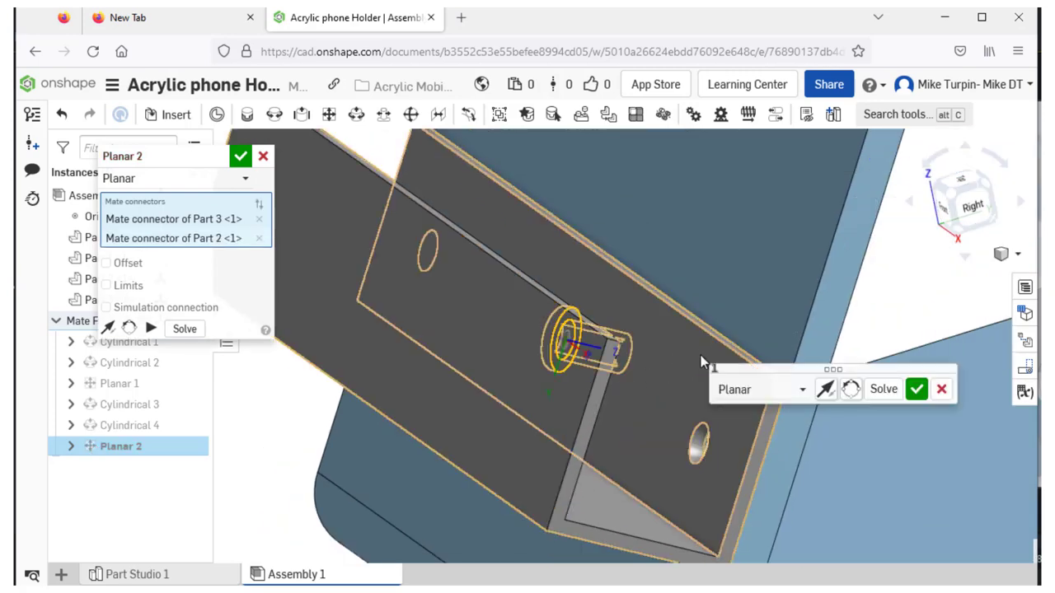
left_click(916, 391)
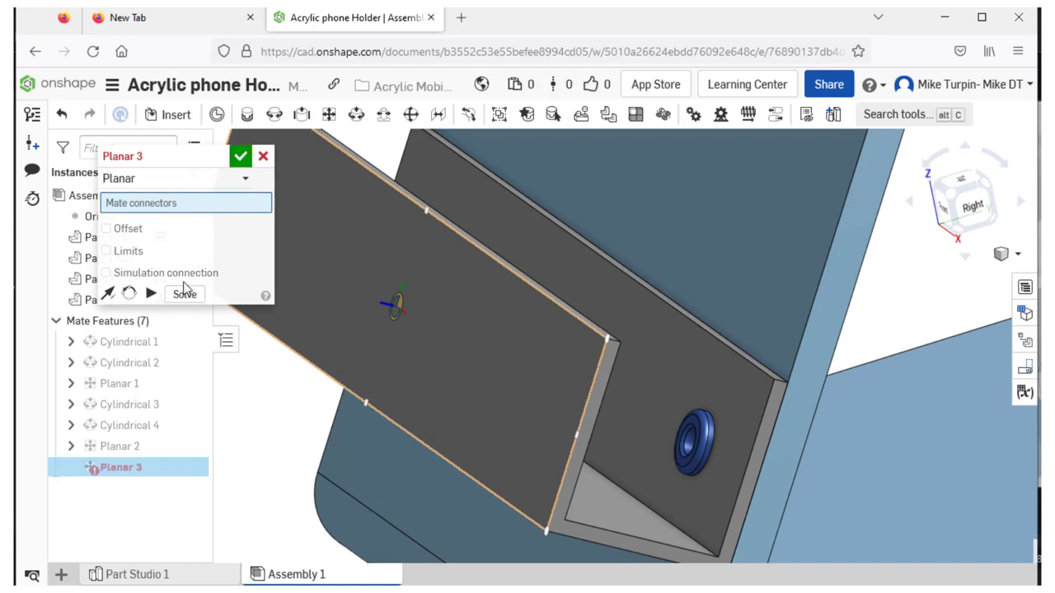
Step: Delete the empty Planar 3 mate from the assembly's mate features
left_click(241, 159)
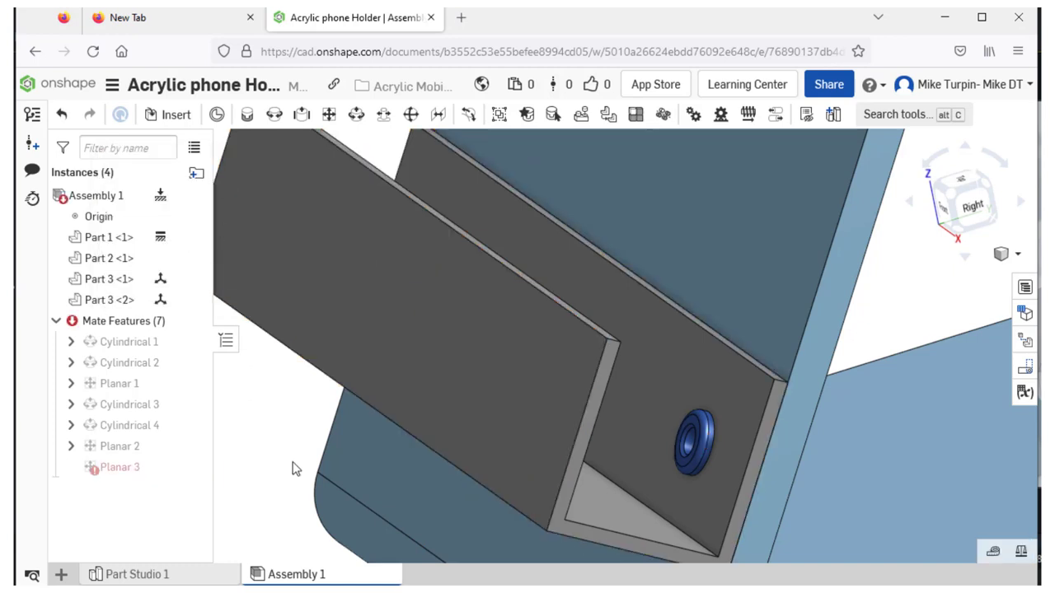
right_click(138, 465)
left_click(161, 451)
Step: Add a planar mate between the underside of the second rivet's head, Part 3 <2>, and the inner back face of the channel, Part 2 <1>
right_click_drag(313, 453, 463, 460)
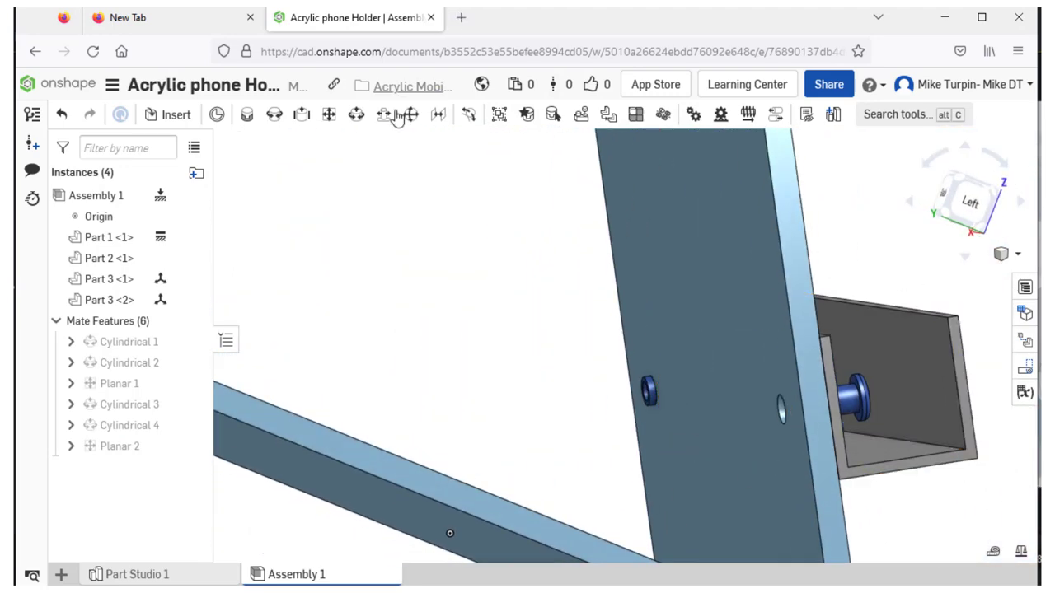
left_click(332, 119)
scroll(857, 371, "up", 3)
scroll(824, 397, "up", 3)
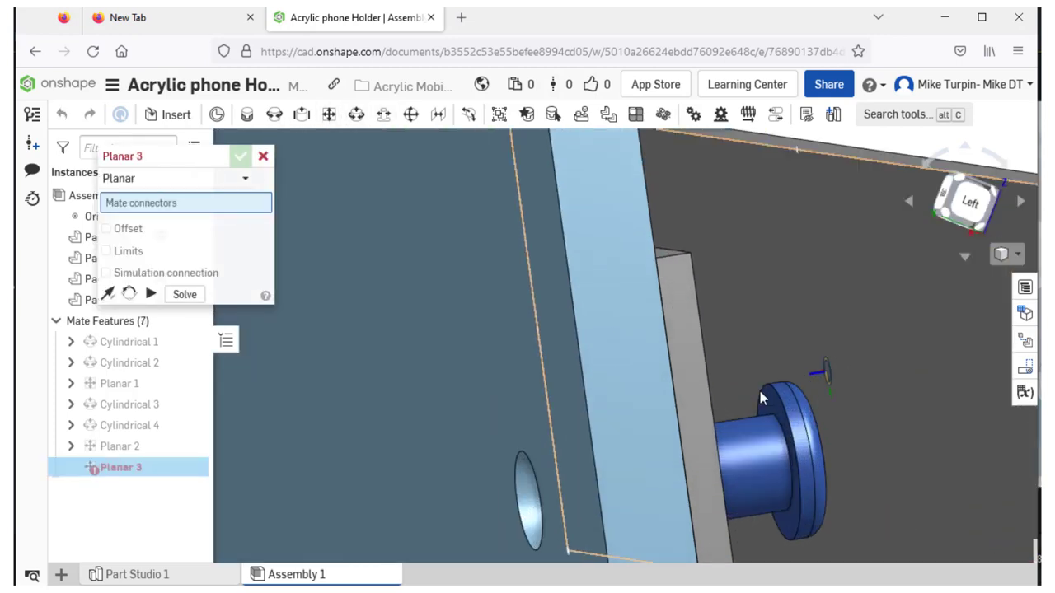
left_click(772, 406)
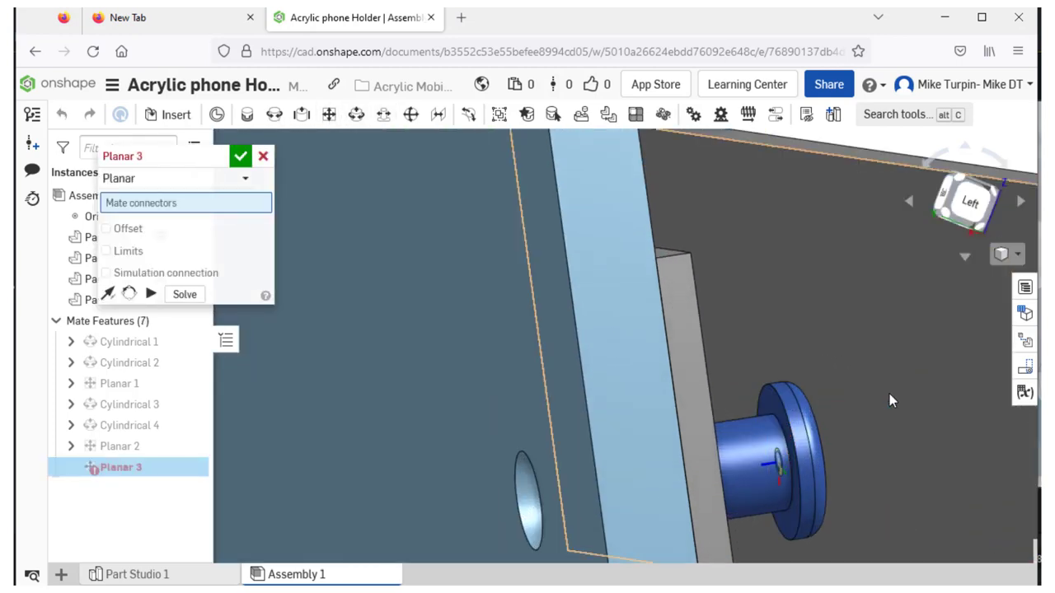
left_click(800, 389)
scroll(851, 393, "down", 2)
right_click_drag(918, 389, 861, 396)
left_click(544, 391)
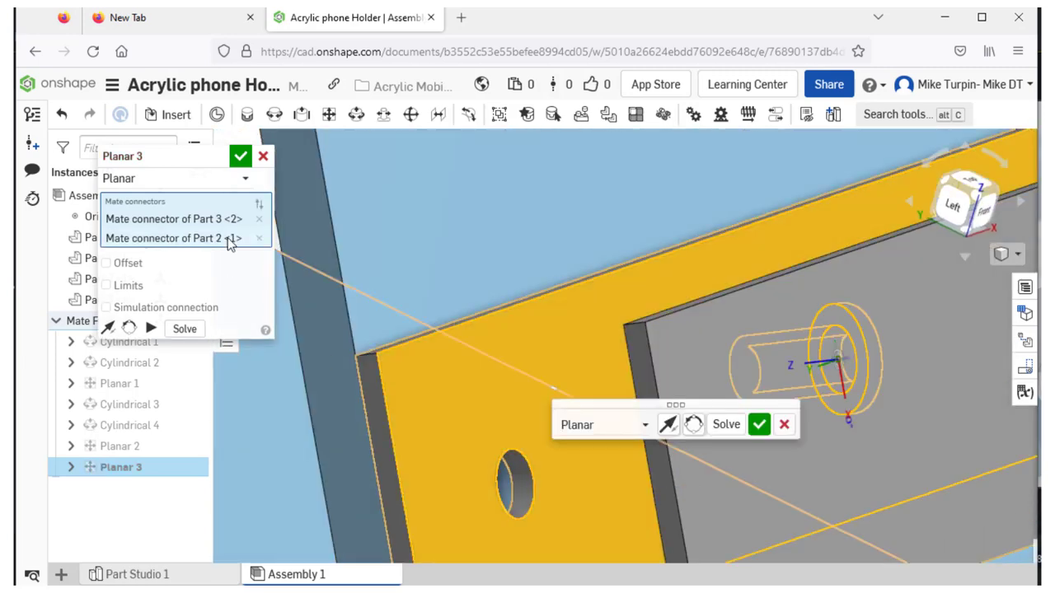
left_click(762, 427)
Step: Close the unused planar mate and delete the empty Planar 4 entry from the assembly's mate features
key("m")
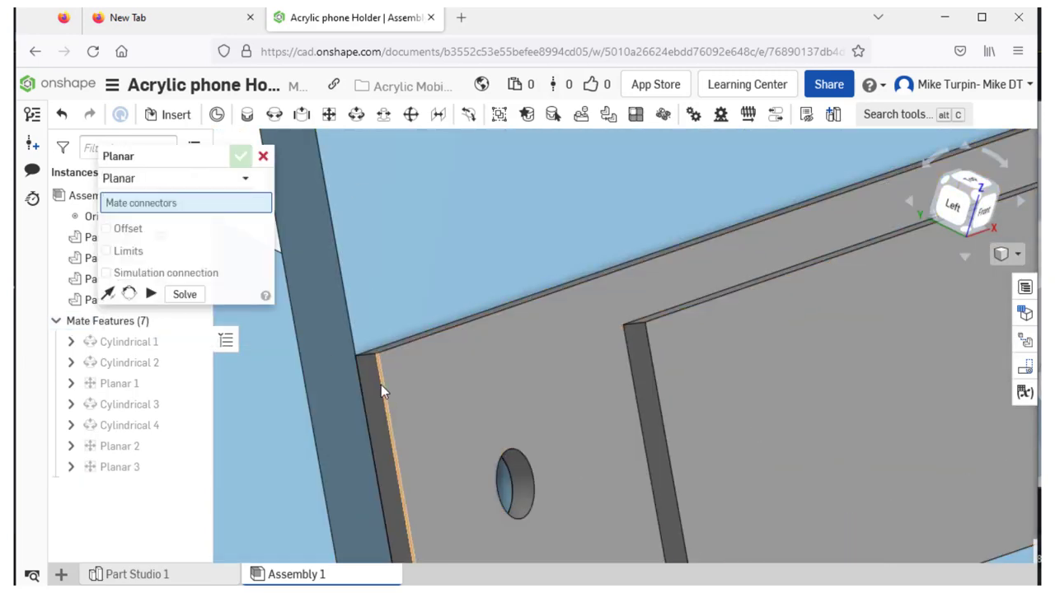
scroll(312, 379, "down", 2)
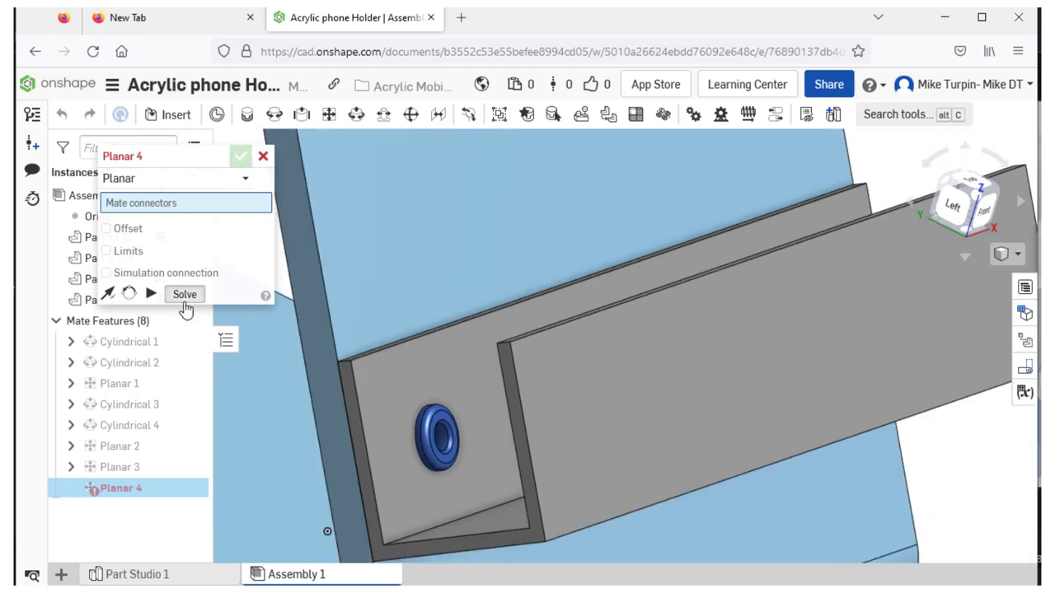
left_click(240, 156)
scroll(459, 368, "down", 5)
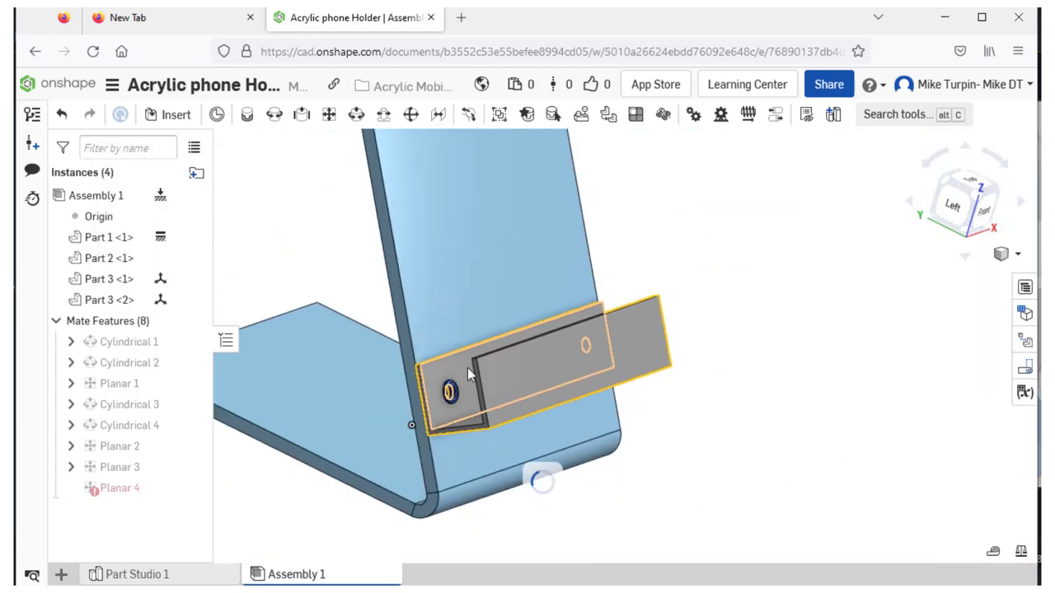
right_click_drag(748, 431, 577, 462)
right_click(120, 489)
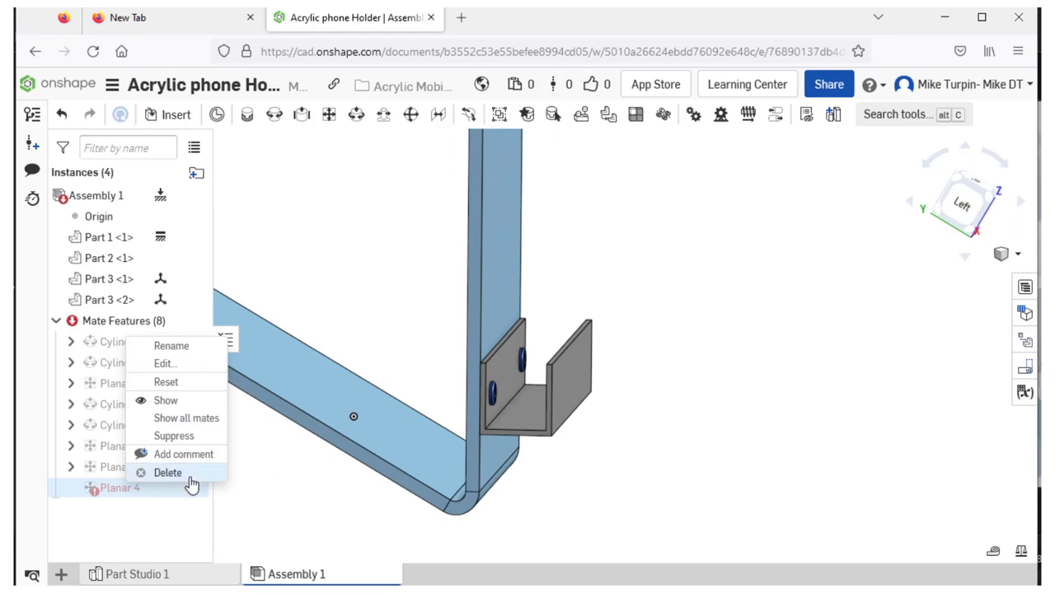
left_click(168, 473)
right_click_drag(687, 497, 672, 494)
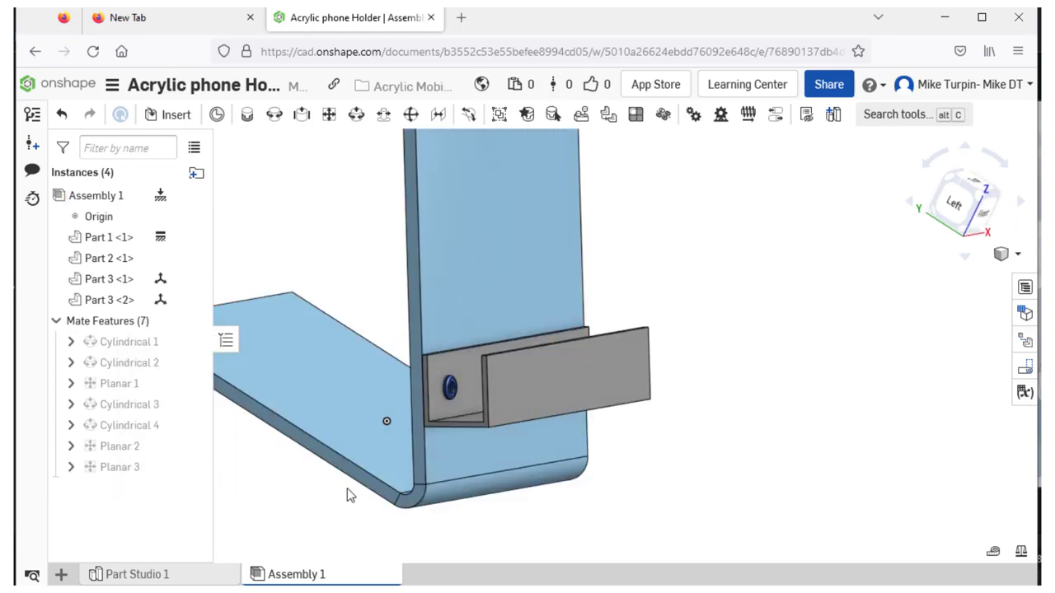
scroll(232, 478, "up", 2)
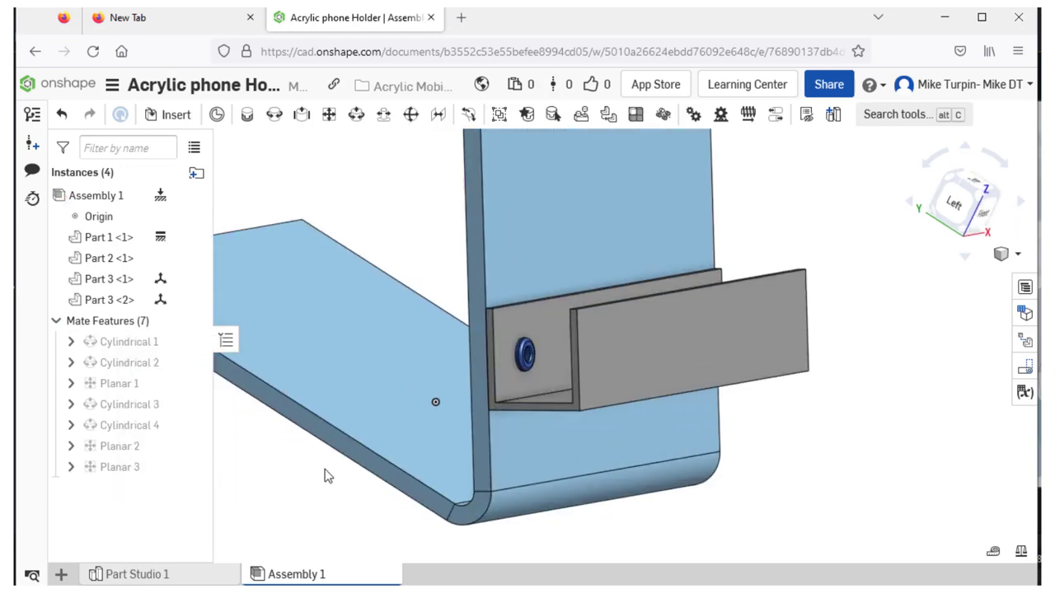
right_click(86, 476)
middle_click_drag(629, 495, 768, 476)
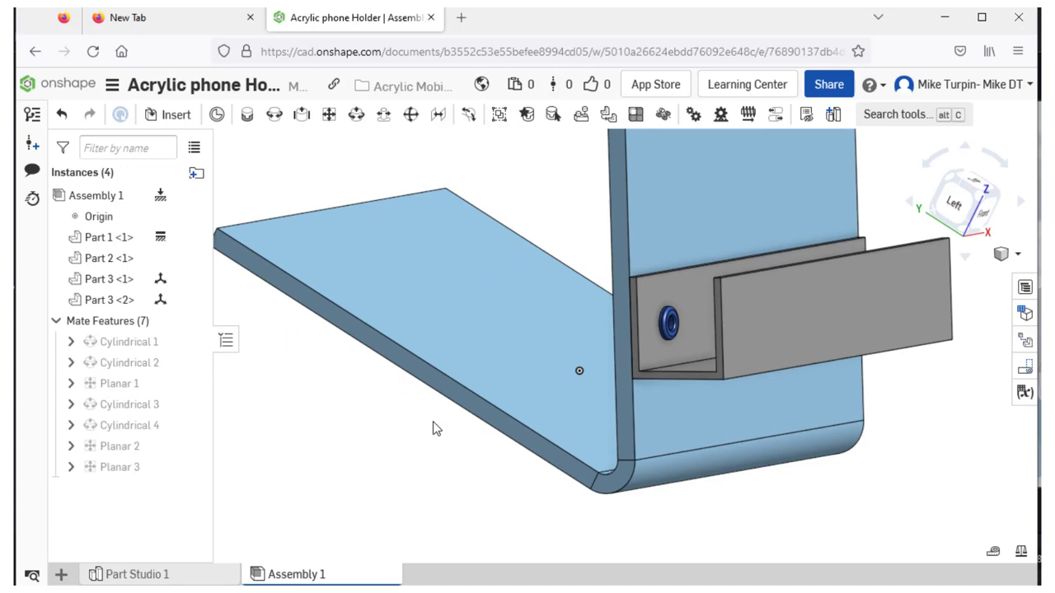
Step: Examine the seated rivets and the channel's front wall in the assembly from several angles, leaving the Planar 3 mate in place
right_click(125, 471)
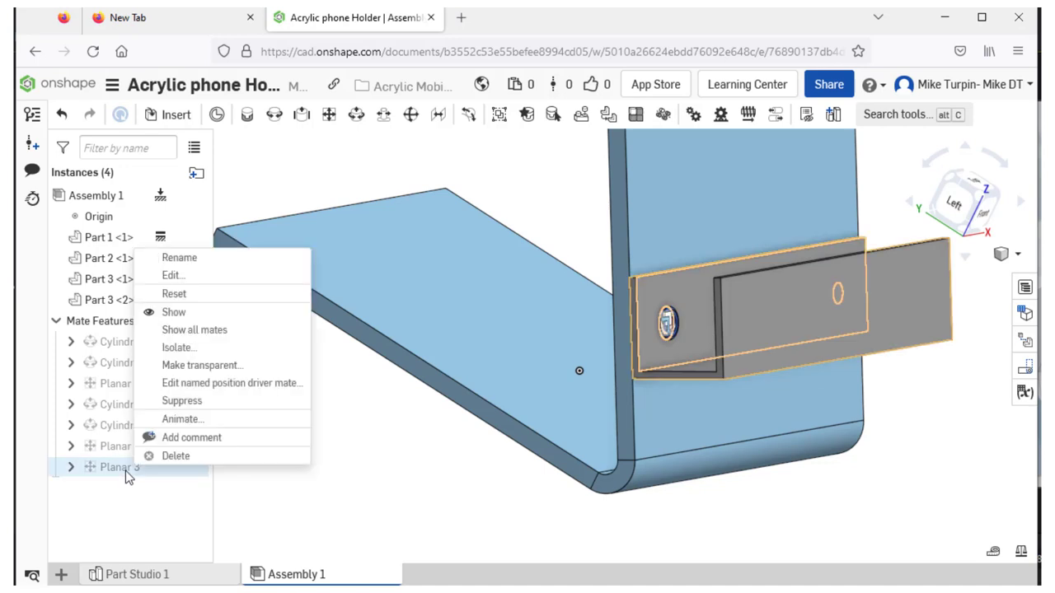
left_click(424, 501)
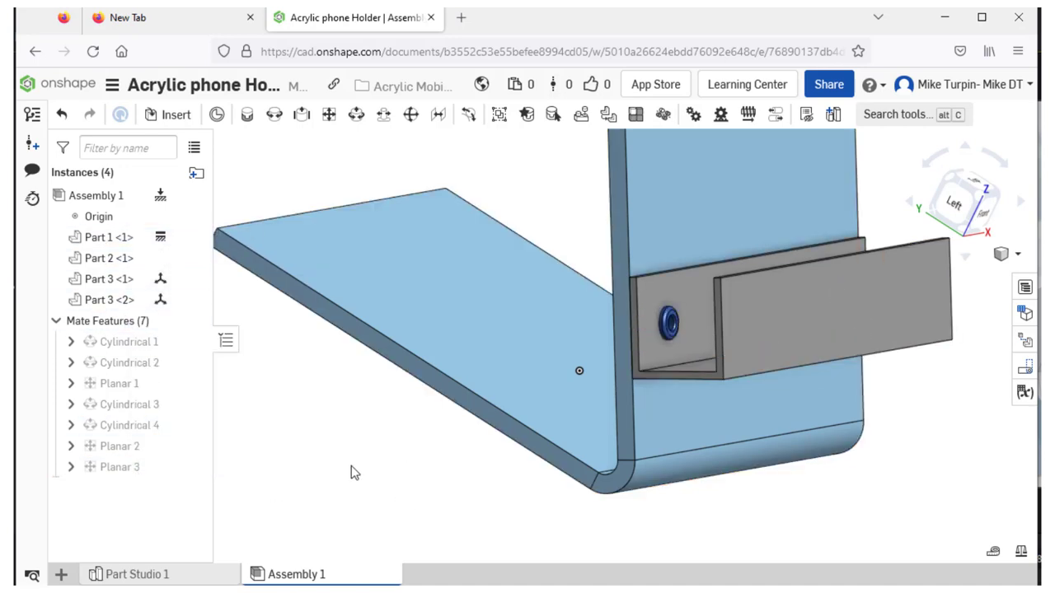
mouse_move(352, 467)
right_mouse_down()
mouse_move(348, 455)
mouse_move(419, 464)
mouse_move(343, 476)
mouse_move(358, 463)
right_mouse_up()
right_click_drag(473, 463, 429, 489)
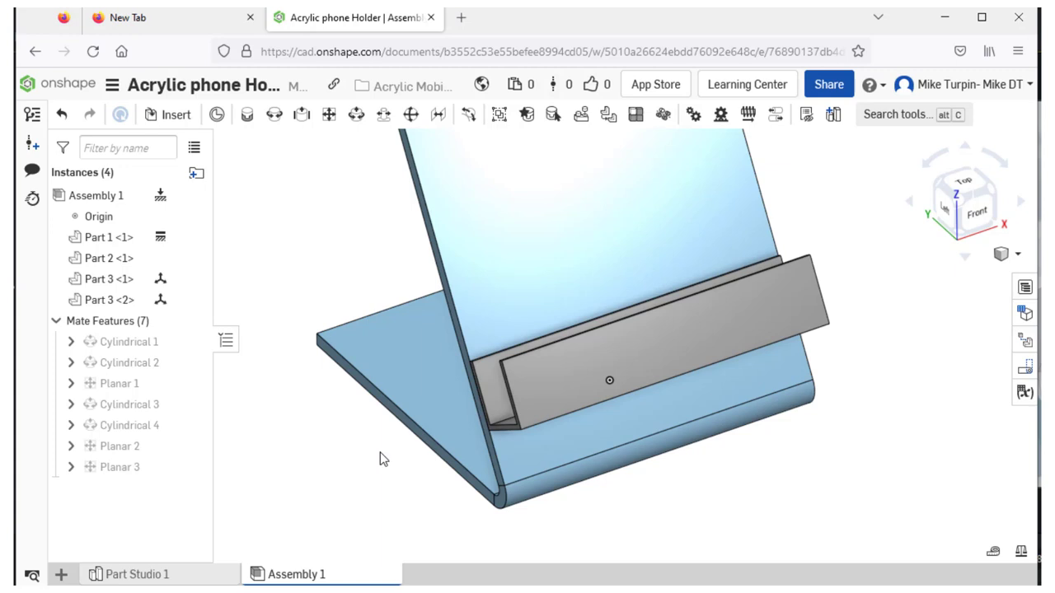
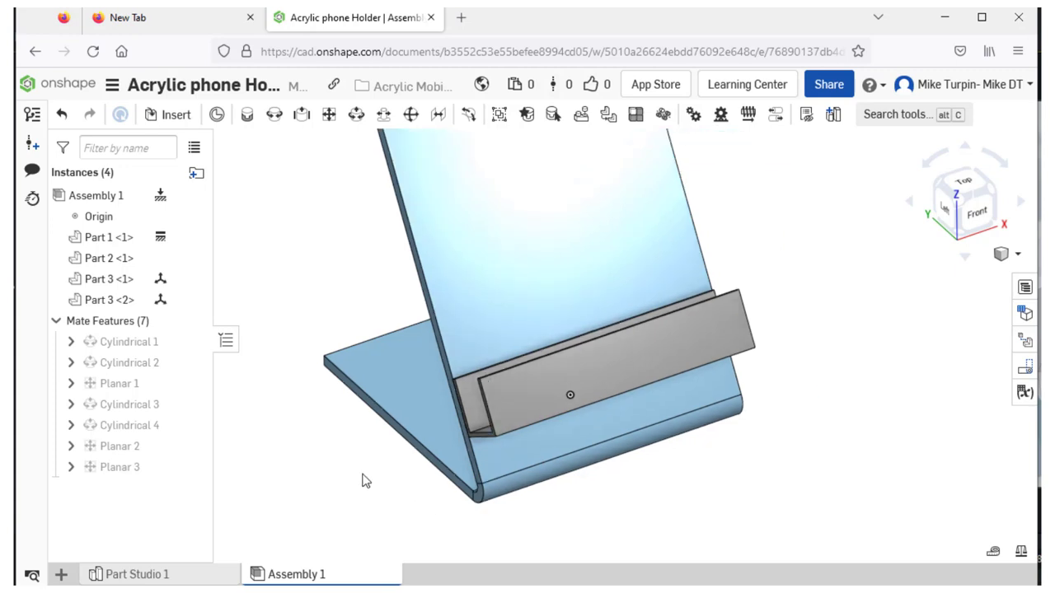
right_click_drag(365, 480, 302, 485)
scroll(459, 359, "up", 3)
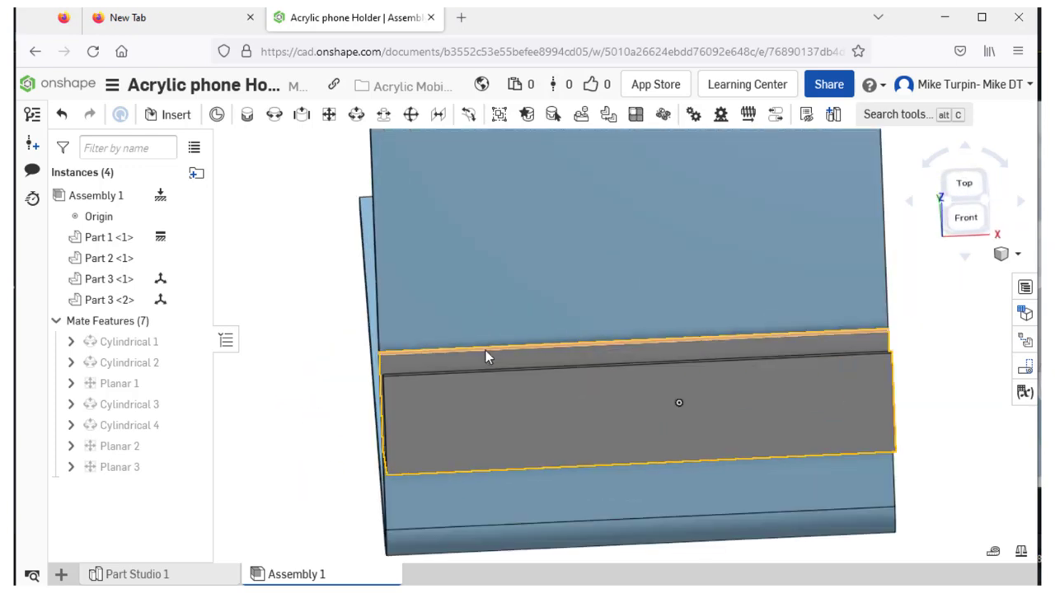
right_click_drag(344, 452, 511, 410)
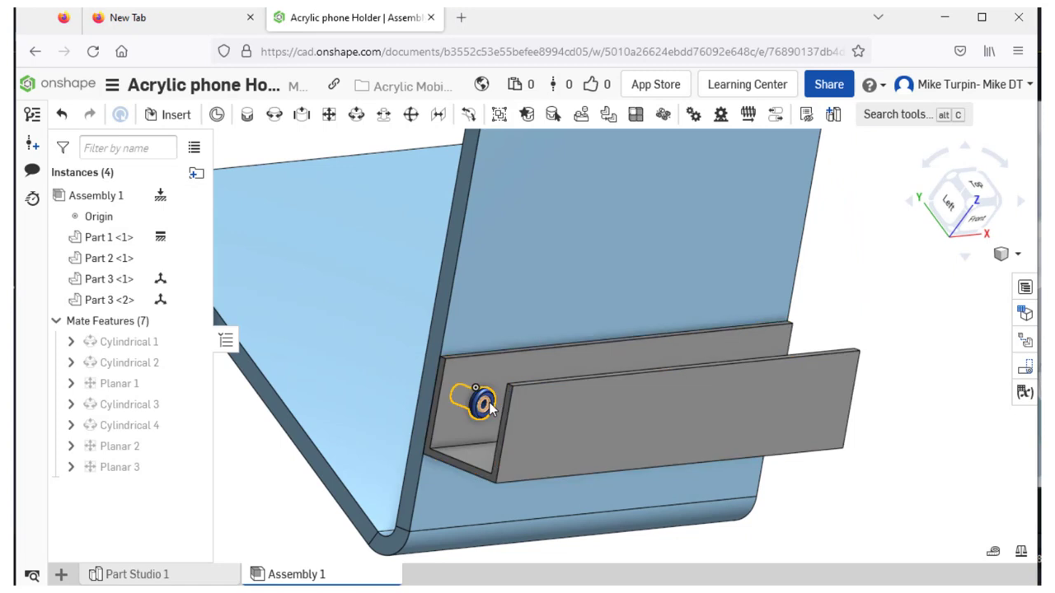
left_click(586, 414)
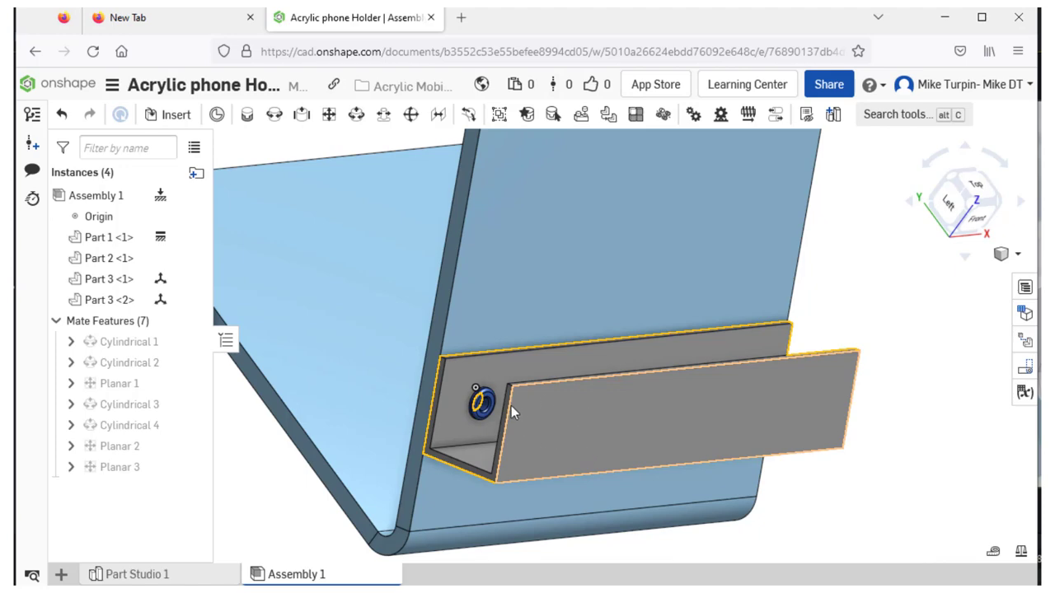
right_click_drag(758, 440, 748, 365)
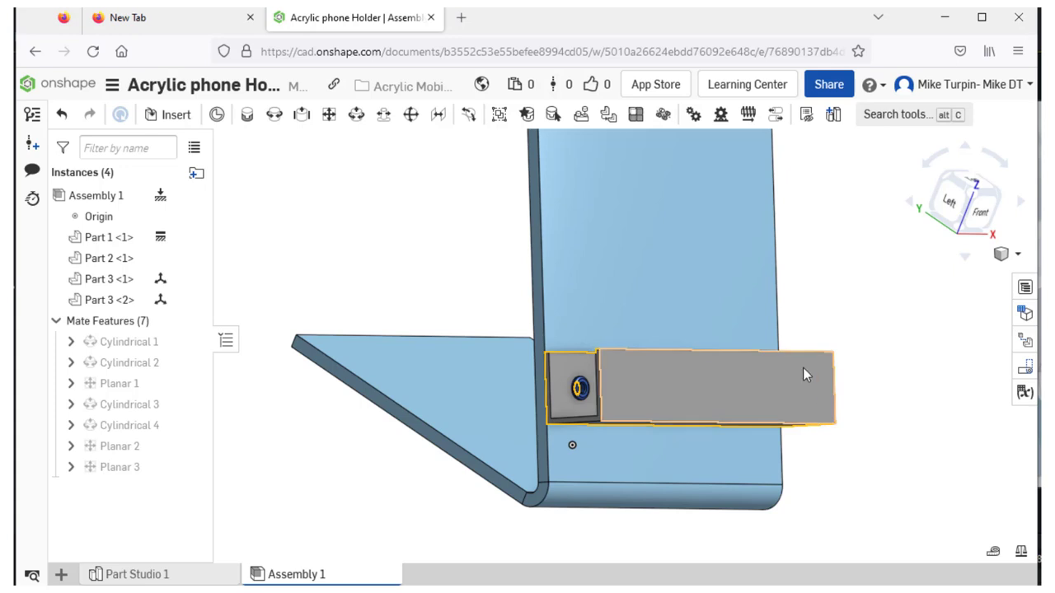
right_click_drag(768, 375, 816, 400)
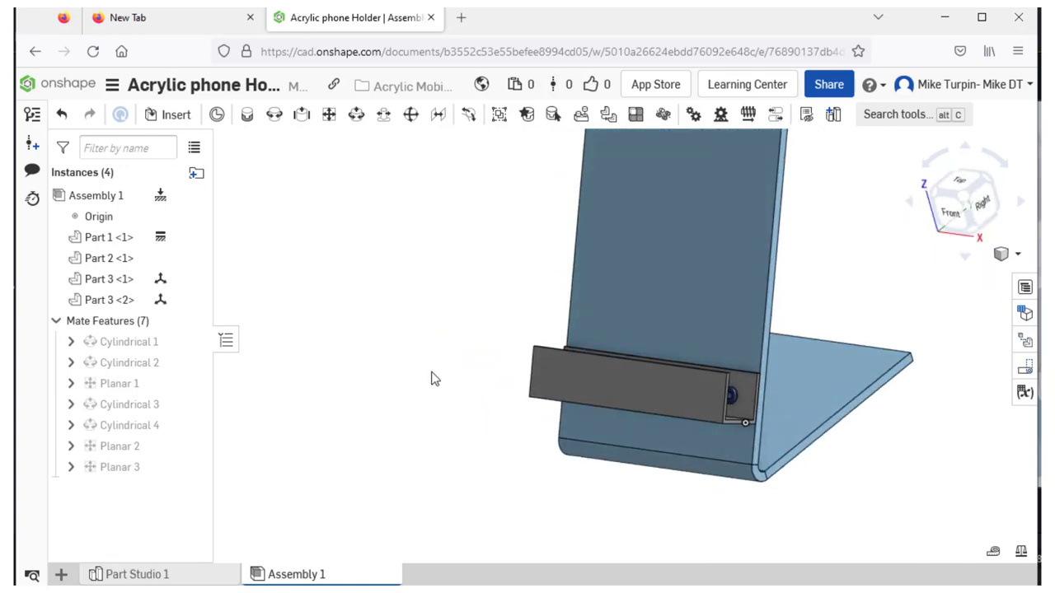
Step: Switch to Part Studio 1 and start a sketch on the channel's outer front face, viewed normal to the sketch plane
left_click(152, 576)
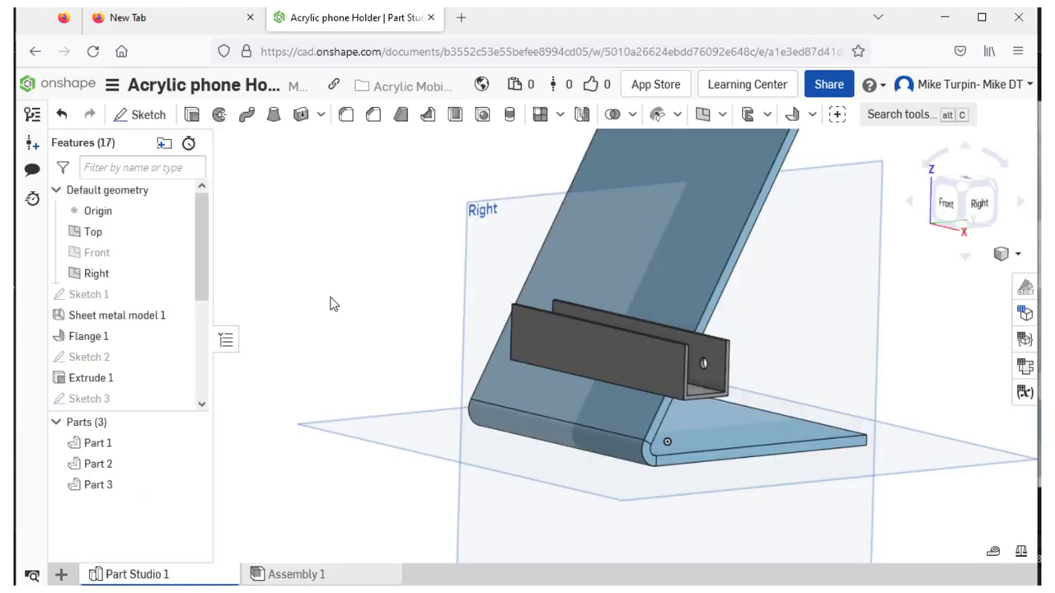
right_click_drag(357, 295, 417, 331)
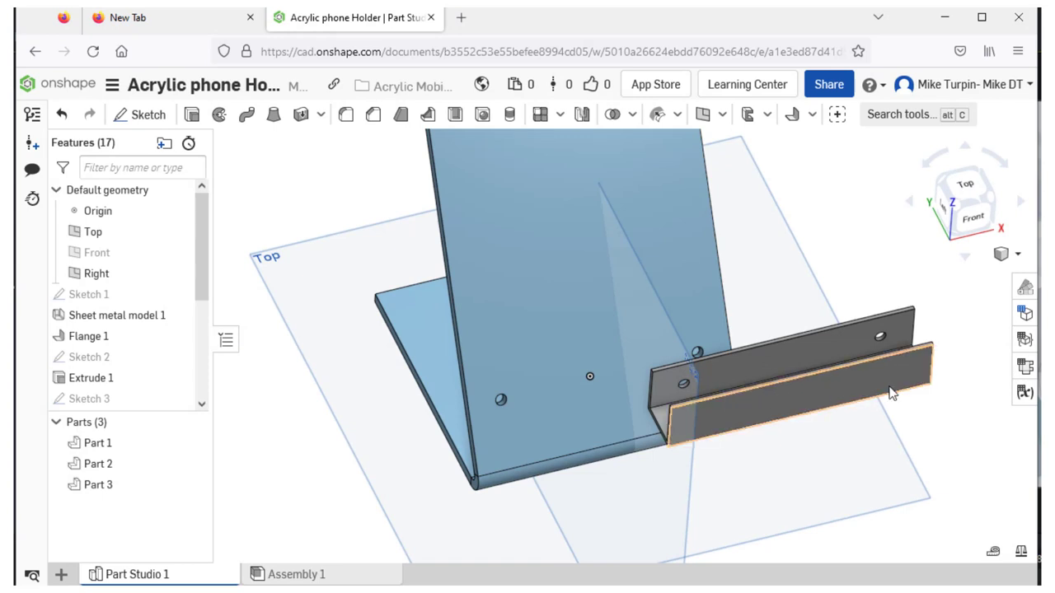
left_click(142, 115)
left_click(798, 399)
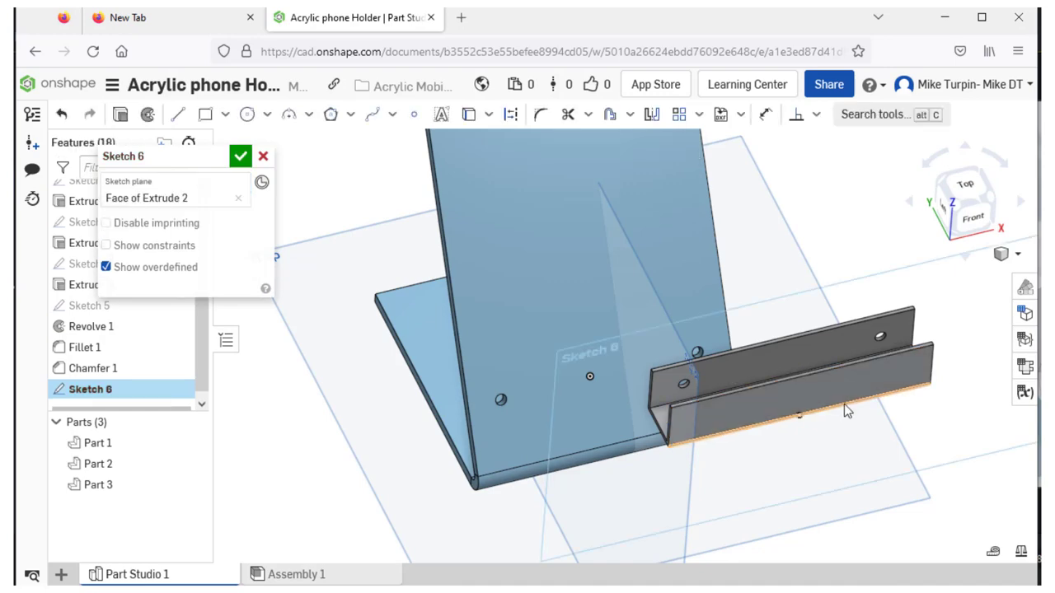
key("n")
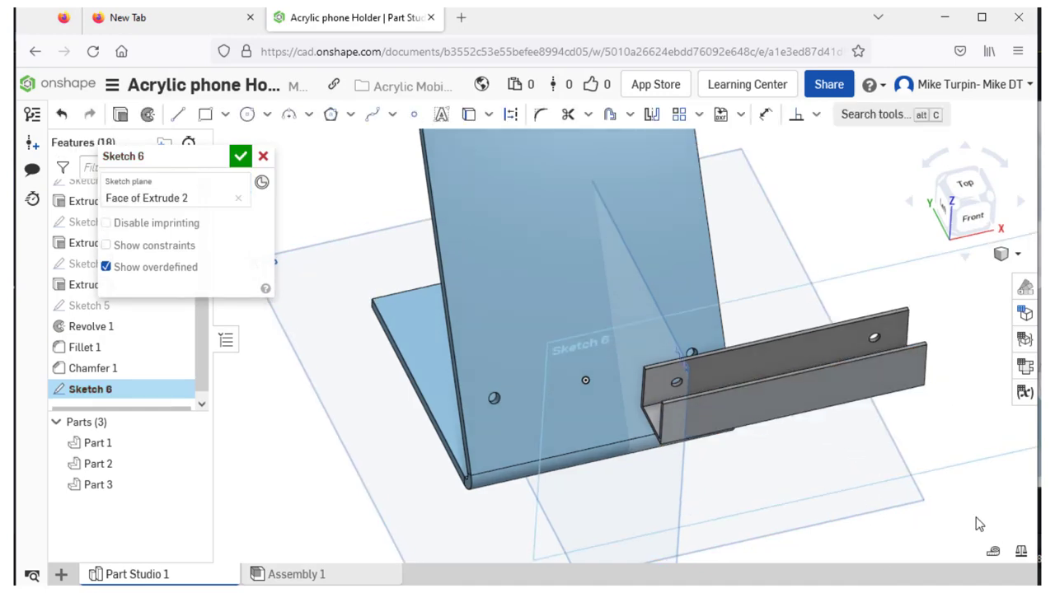
scroll(599, 337, "up", 5)
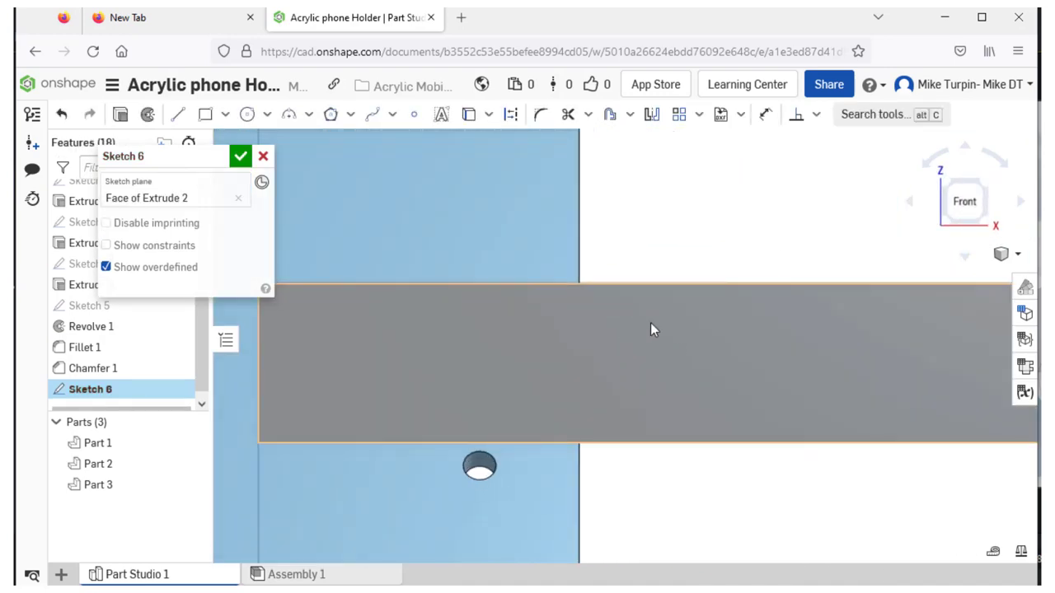
scroll(650, 330, "down", 3)
Step: Sketch rectangles from the face's two upper corners, about 19 by 14 mm at the left end and about 17 by 14 mm at the right
left_click(205, 115)
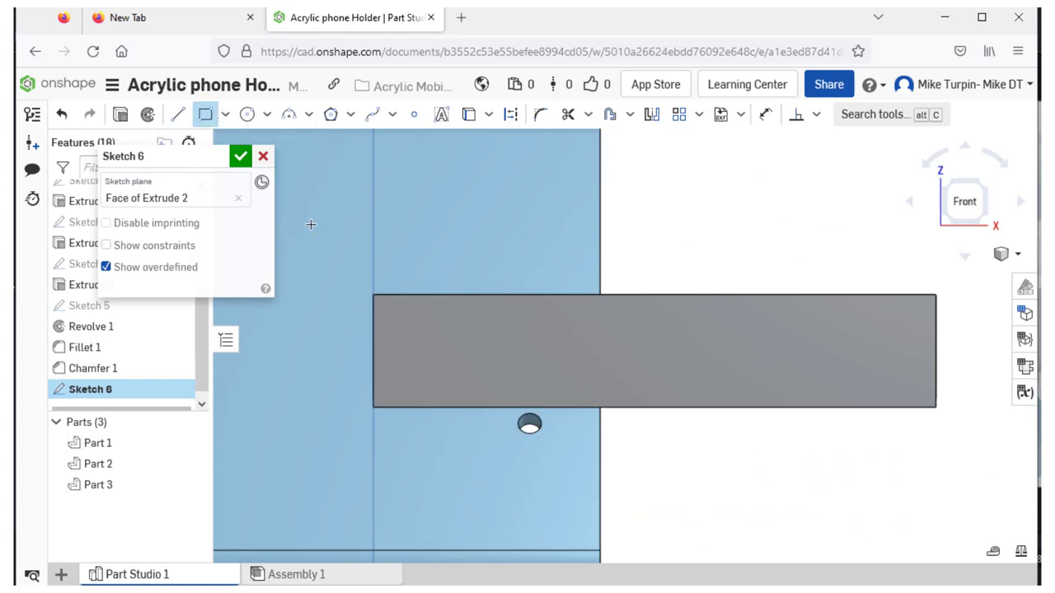
left_click(373, 294)
left_click(508, 396)
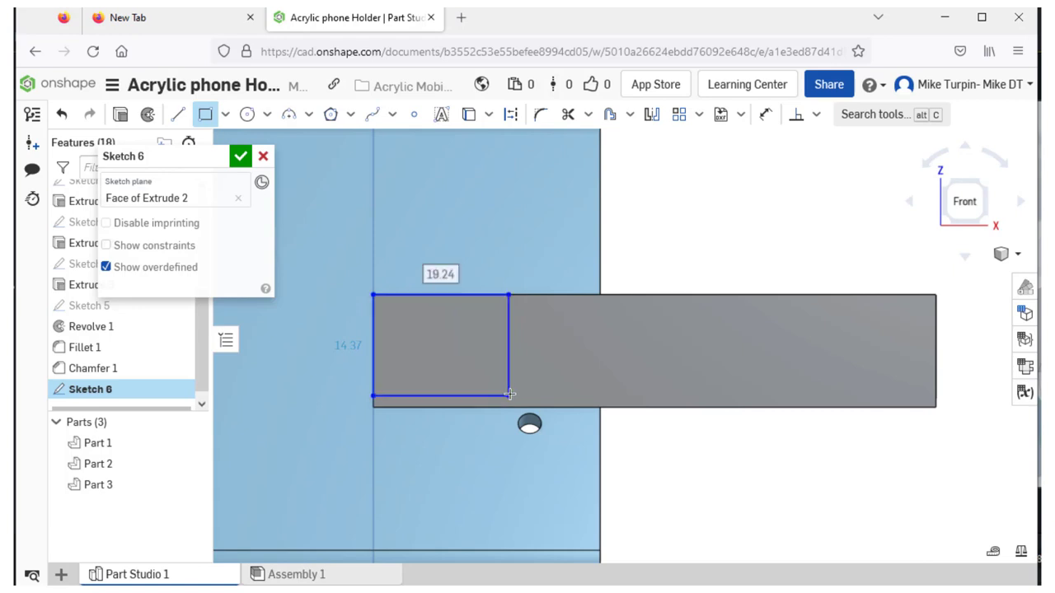
left_click(935, 294)
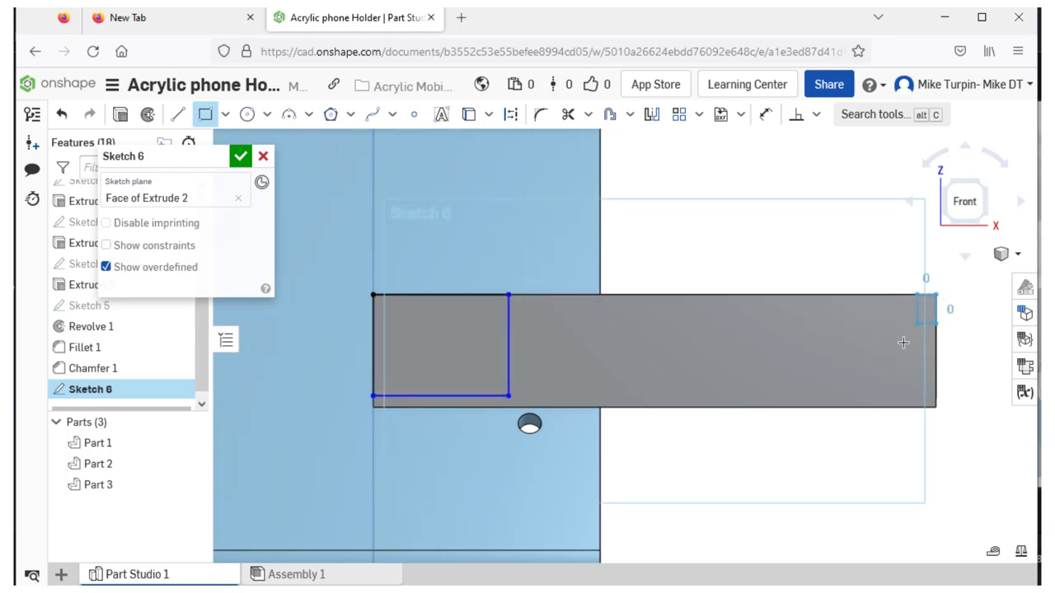
left_click(812, 397)
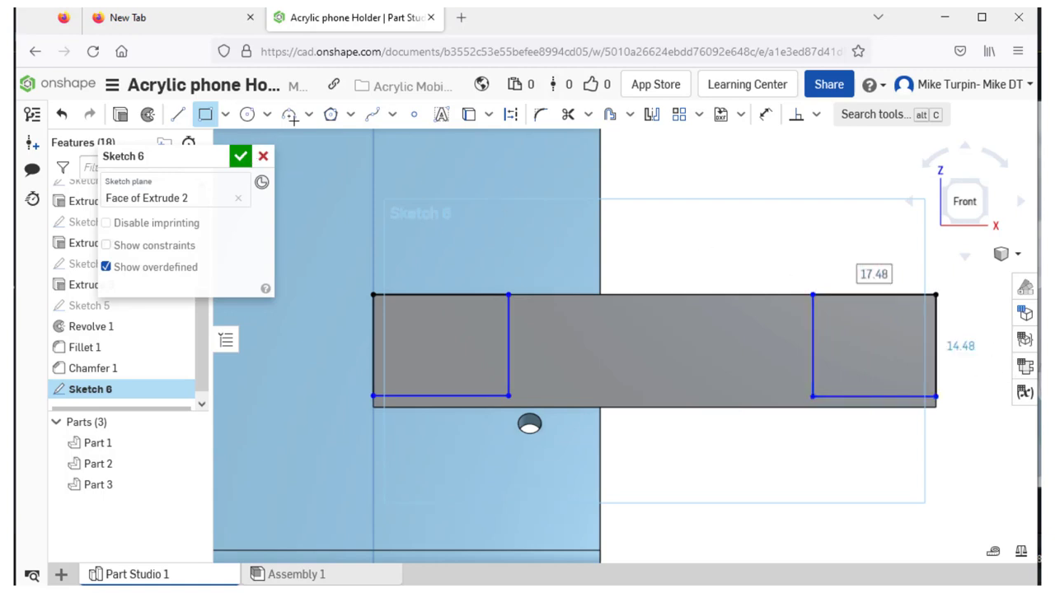
Step: Dimension the widths of both corner rectangles to 20 mm each
left_click(765, 117)
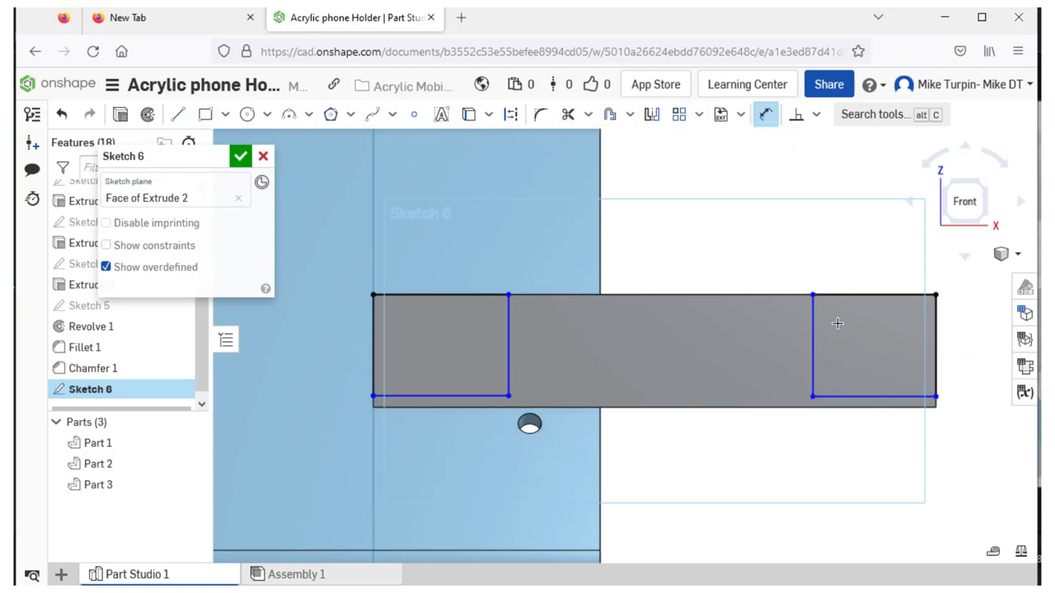
left_click(508, 344)
left_click(373, 350)
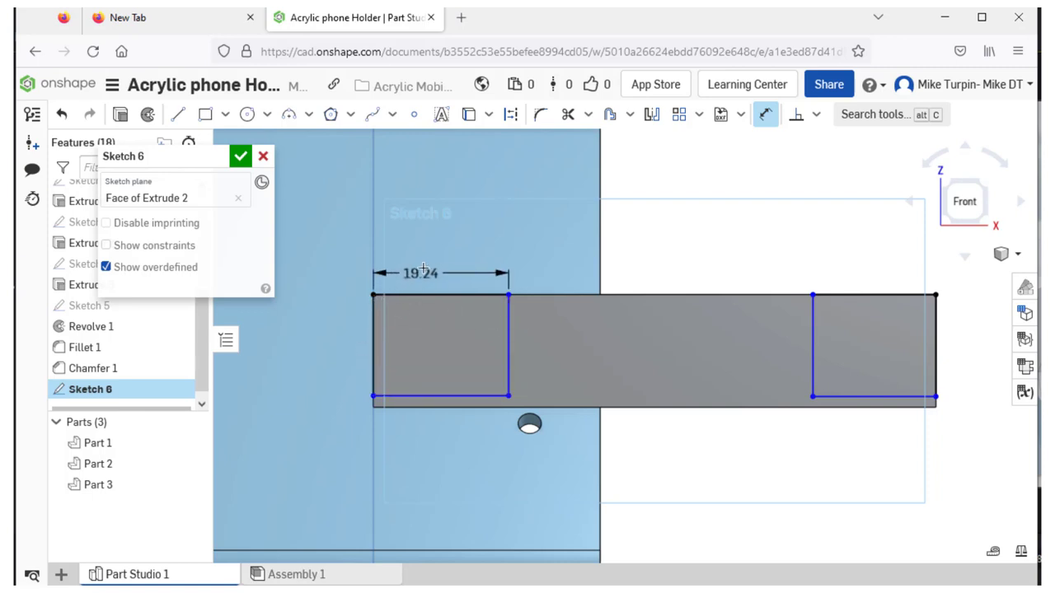
left_click(429, 269)
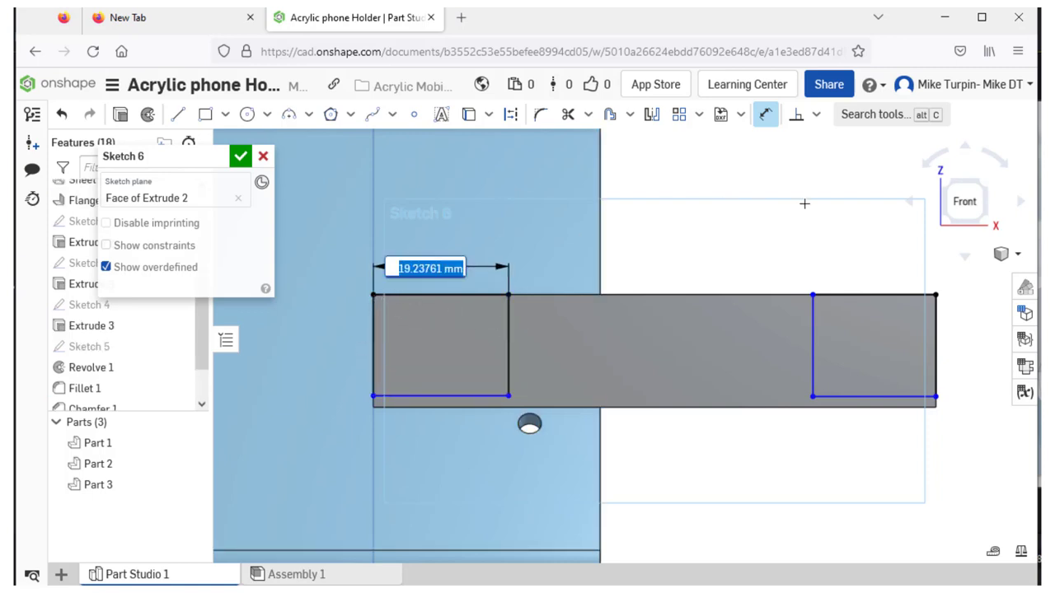
key("Return")
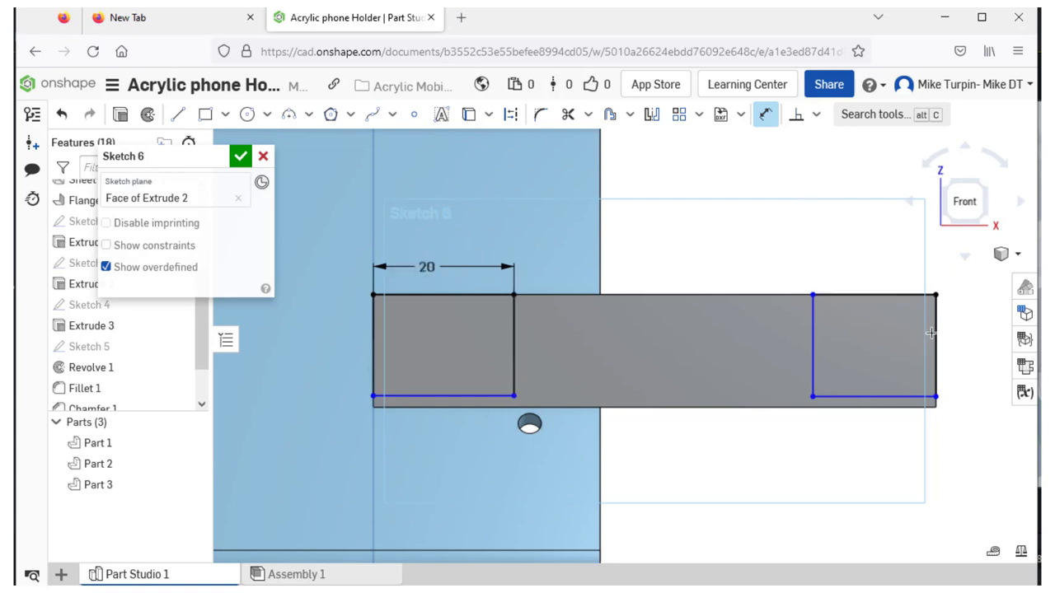
left_click(931, 333)
left_click(812, 344)
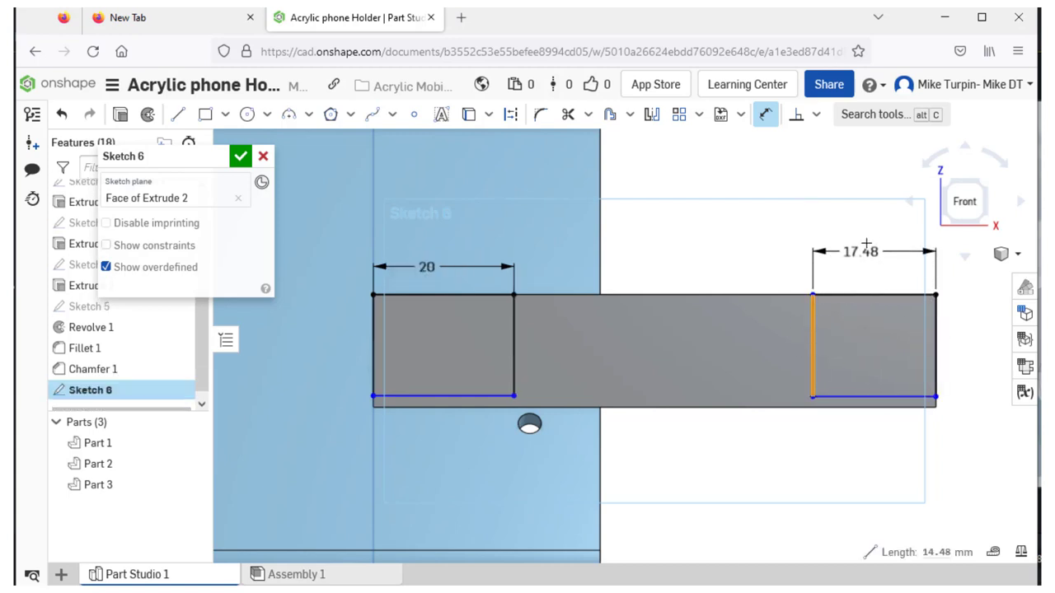
left_click(866, 243)
type("20")
key("Return")
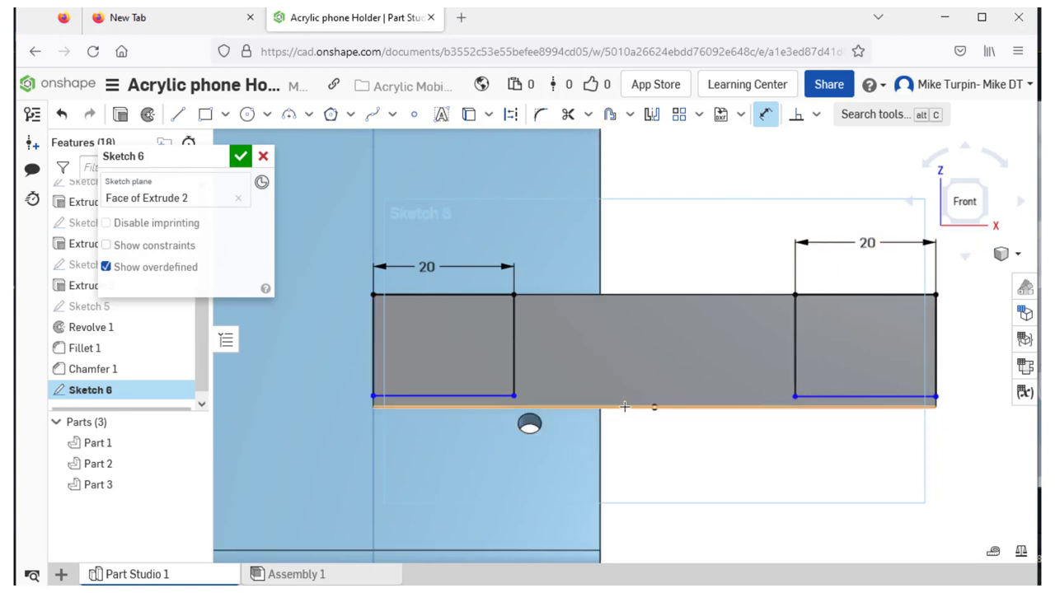
Step: Dimension the gap between each rectangle's lower edge and the channel face's lower edge to 2 mm, and accept the sketch
left_click(881, 399)
left_click(876, 407)
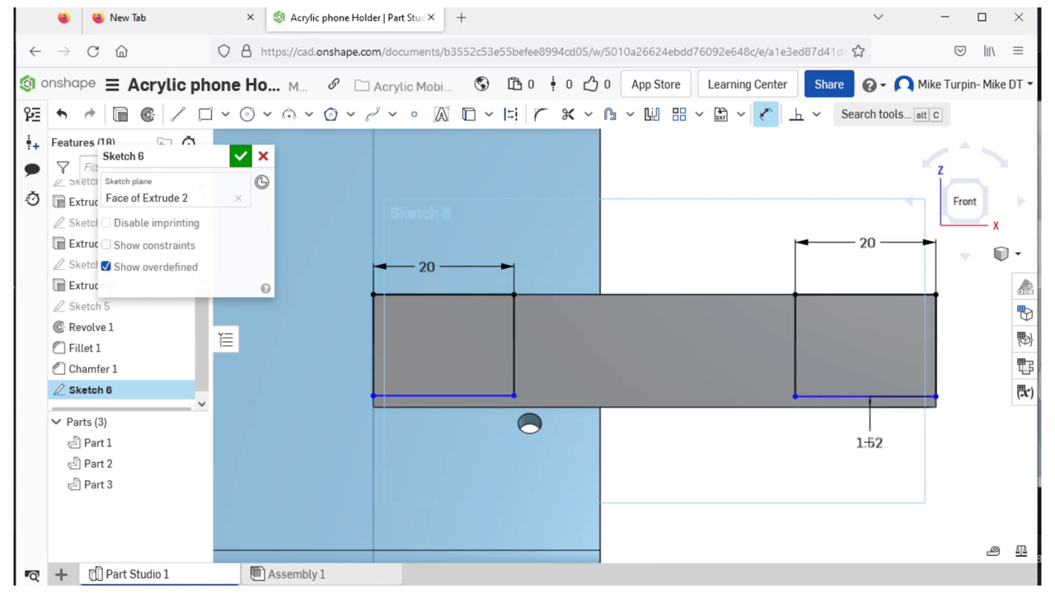
left_click(870, 442)
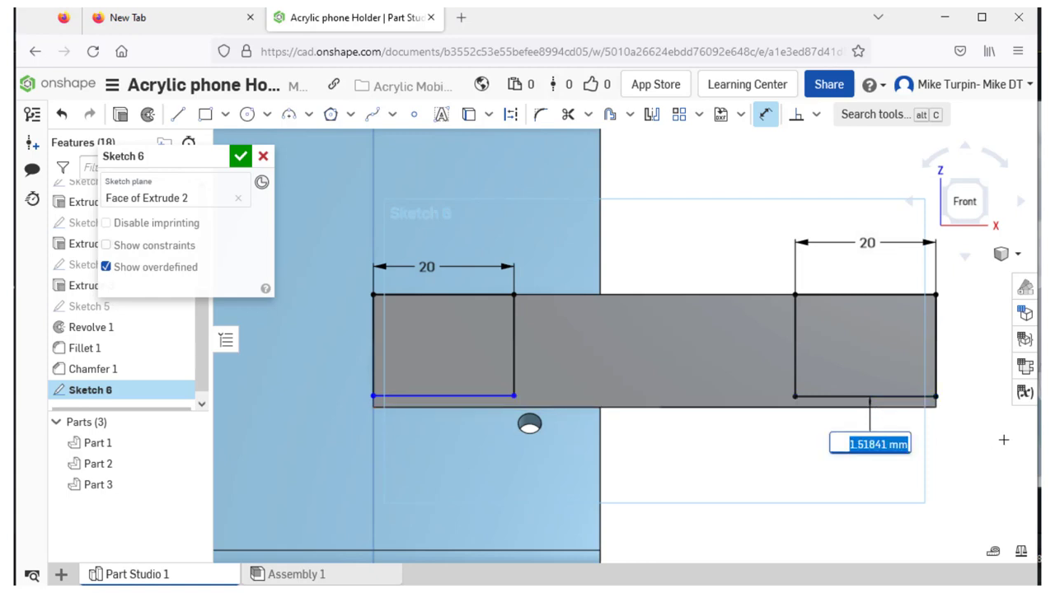
type("2")
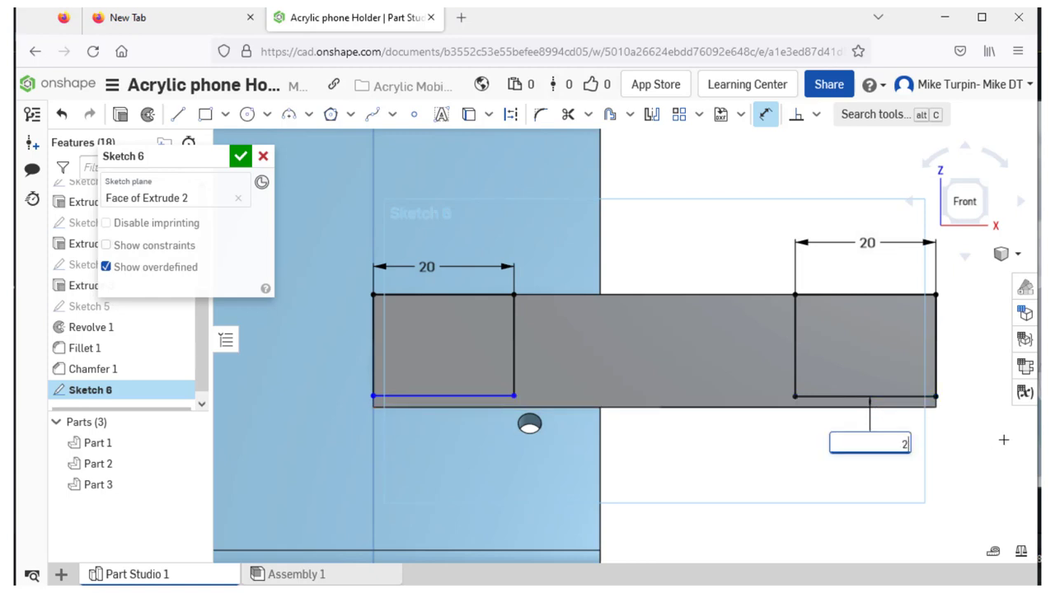
key("Return")
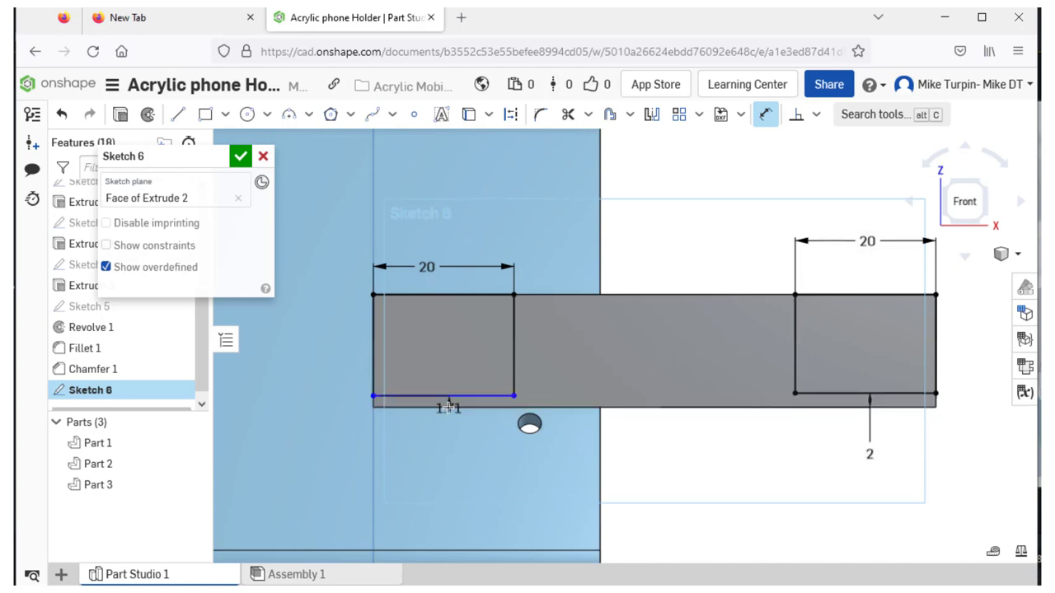
left_click(337, 404)
type("2")
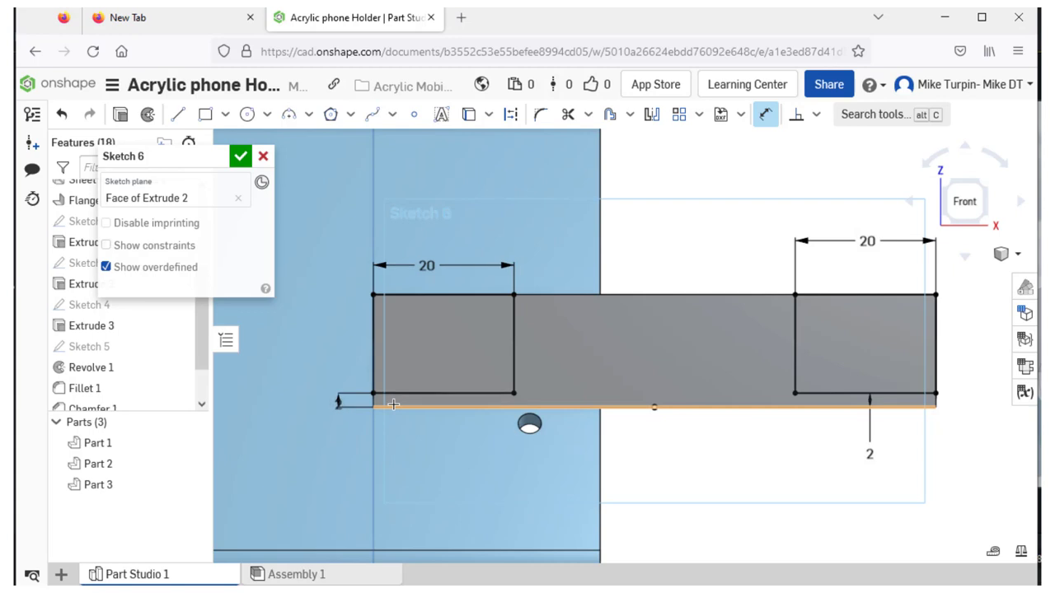
key("Return")
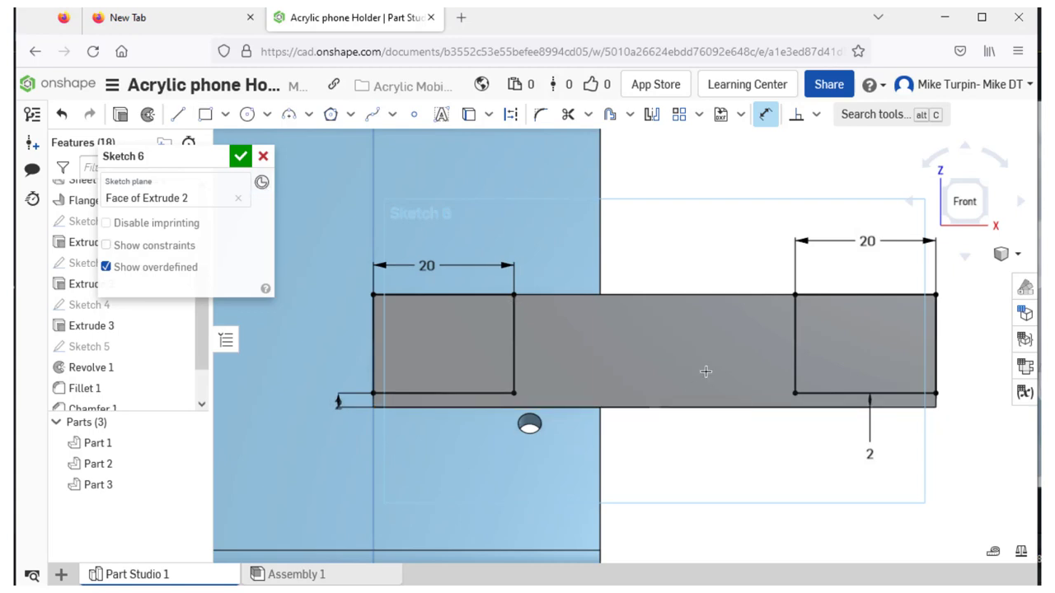
left_click(239, 159)
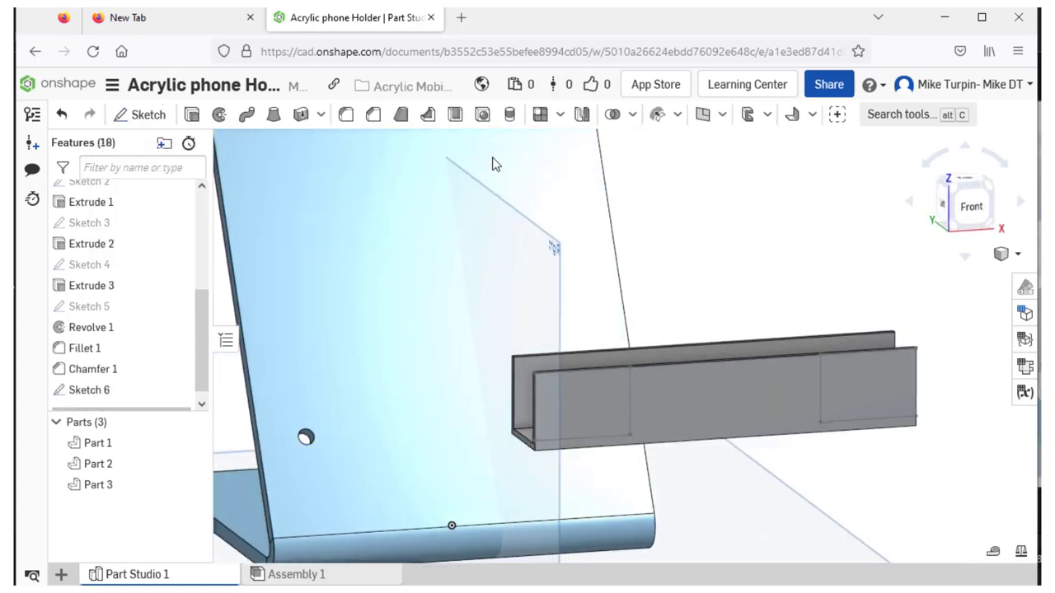
Step: Remove both corner rectangles from the channel's front wall with a blind extrude 5.5 mm deep, leaving the rear wall intact
left_click(191, 117)
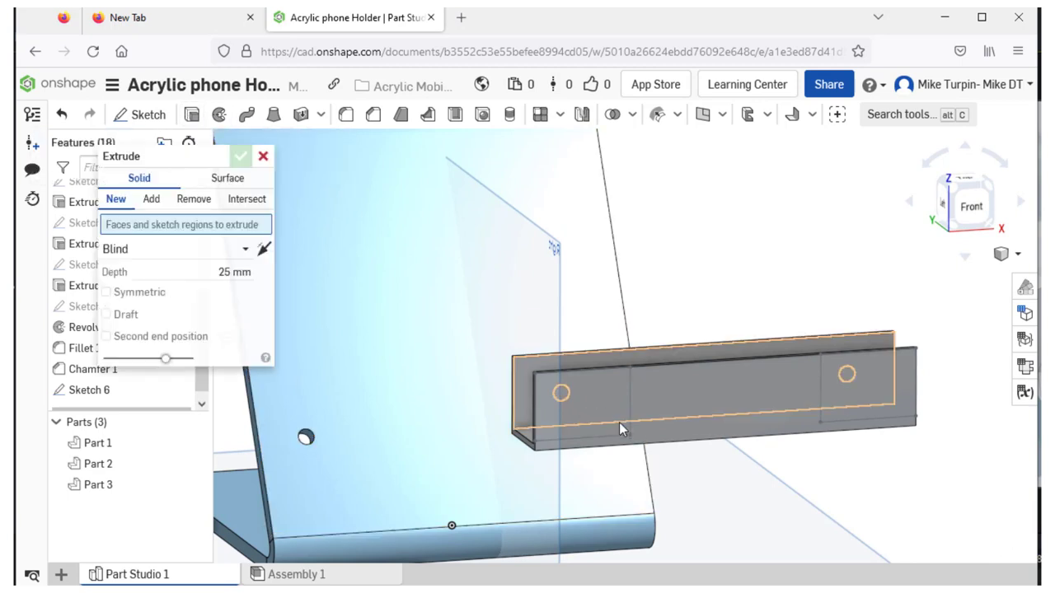
left_click(587, 393)
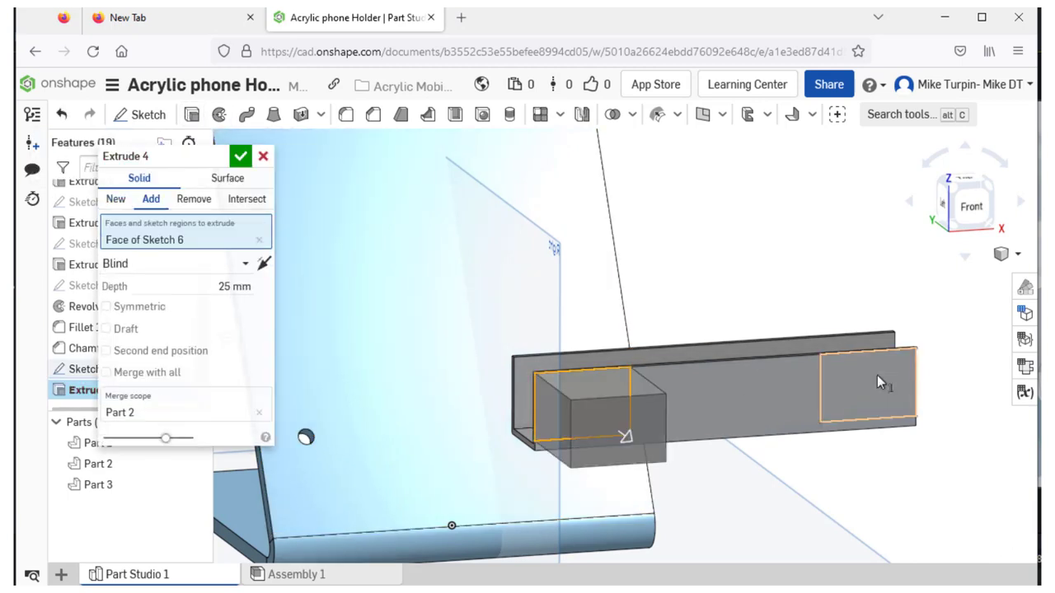
left_click(877, 376)
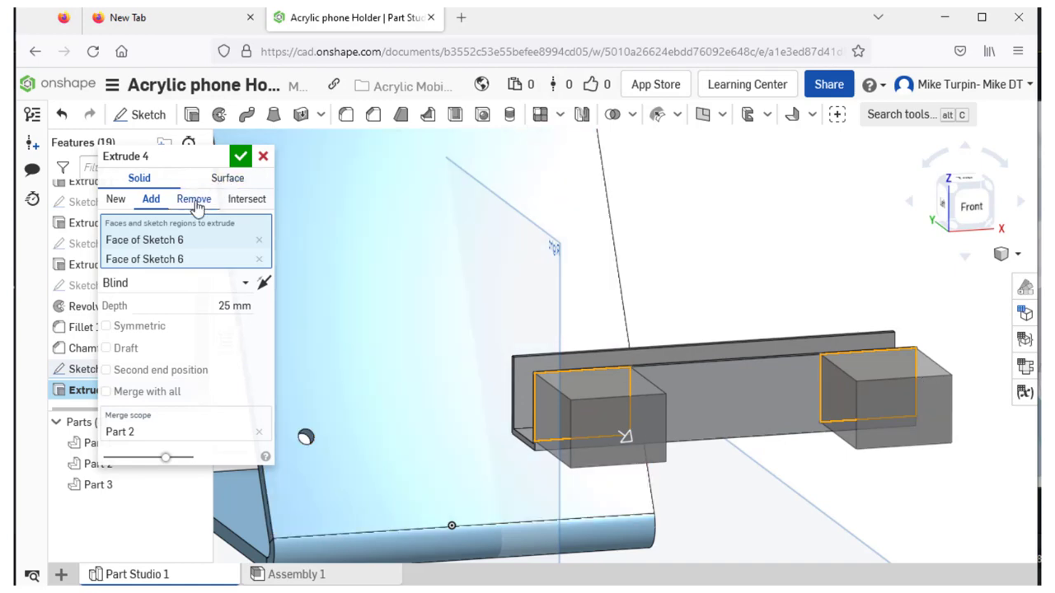
left_click(195, 201)
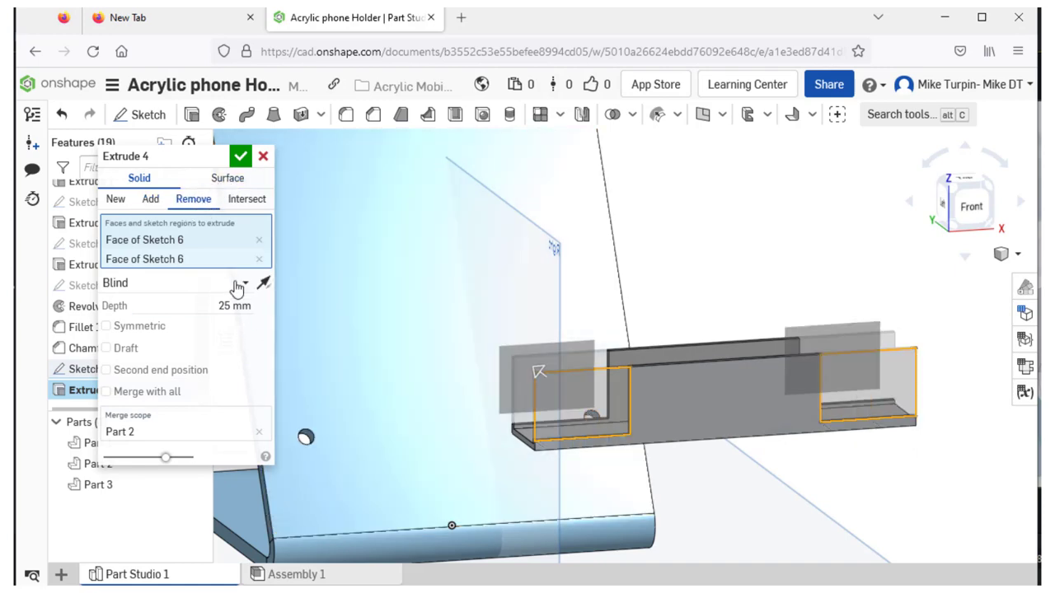
right_click_drag(671, 435, 750, 467)
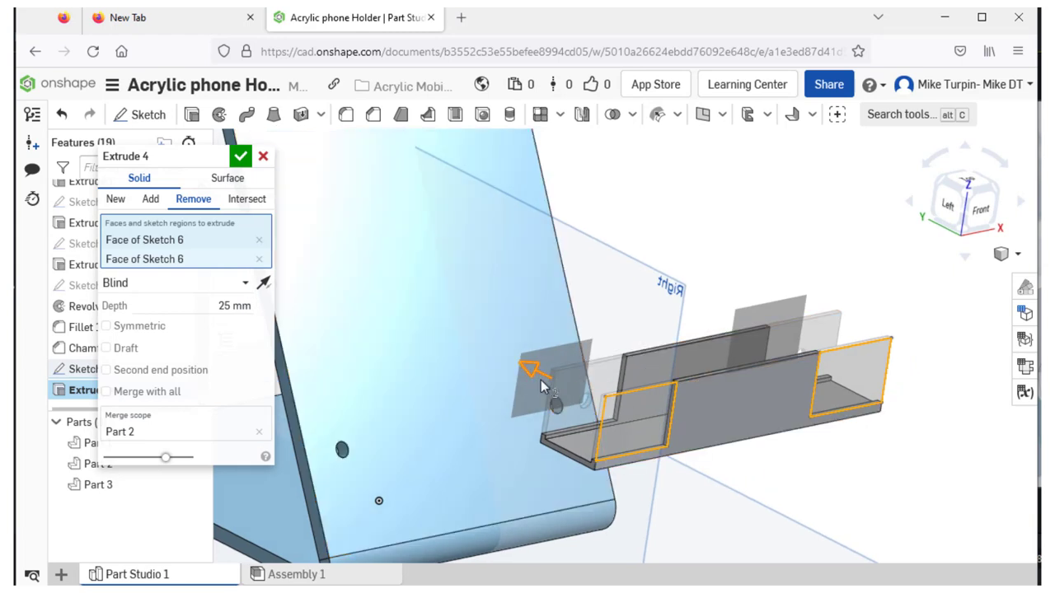
left_click_drag(534, 371, 610, 422)
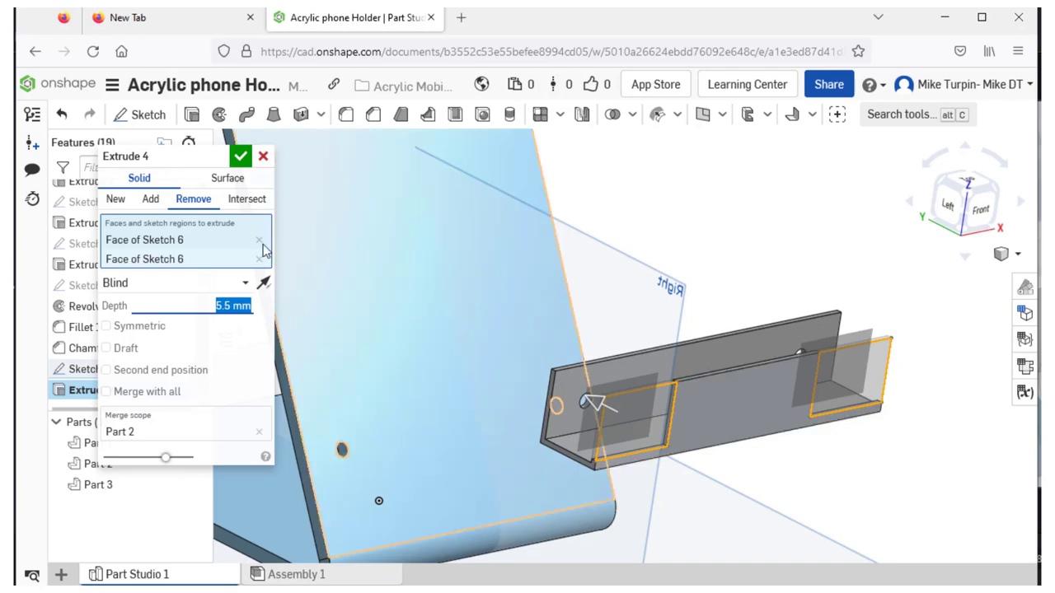
left_click(240, 156)
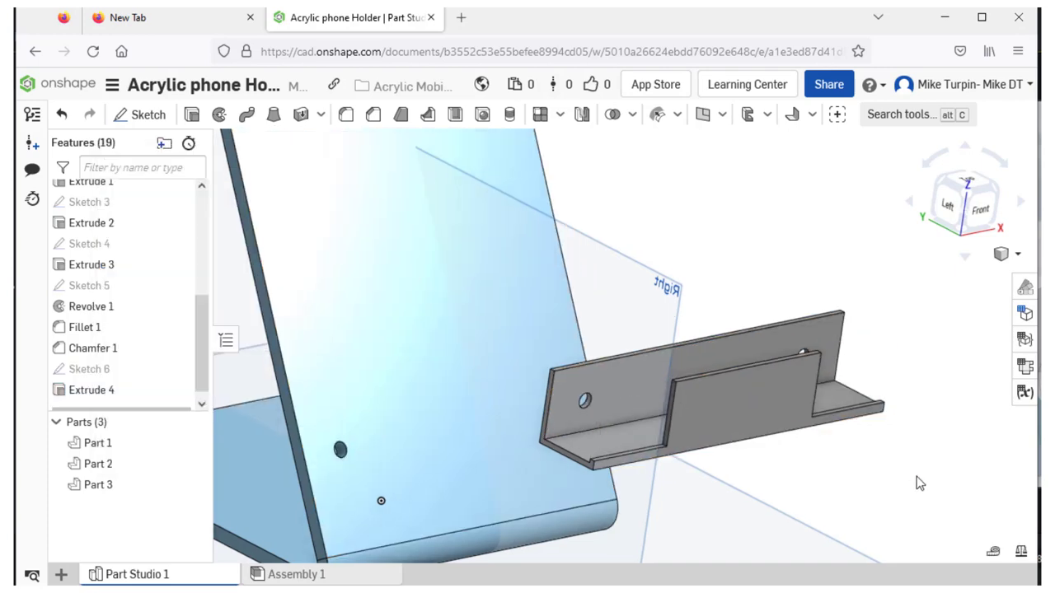
Step: Start a fillet on the upper-left corner edge of the channel's front tab with a radius of 3 mm
right_click_drag(918, 483, 886, 467)
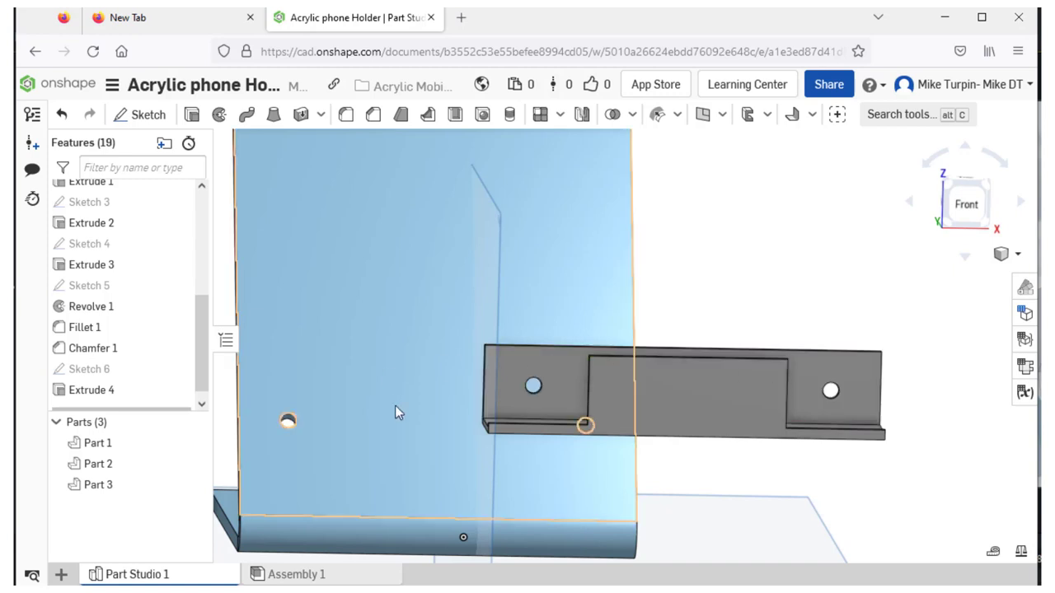
scroll(631, 399, "down", 3)
right_click_drag(770, 478, 791, 521)
scroll(820, 319, "up", 1)
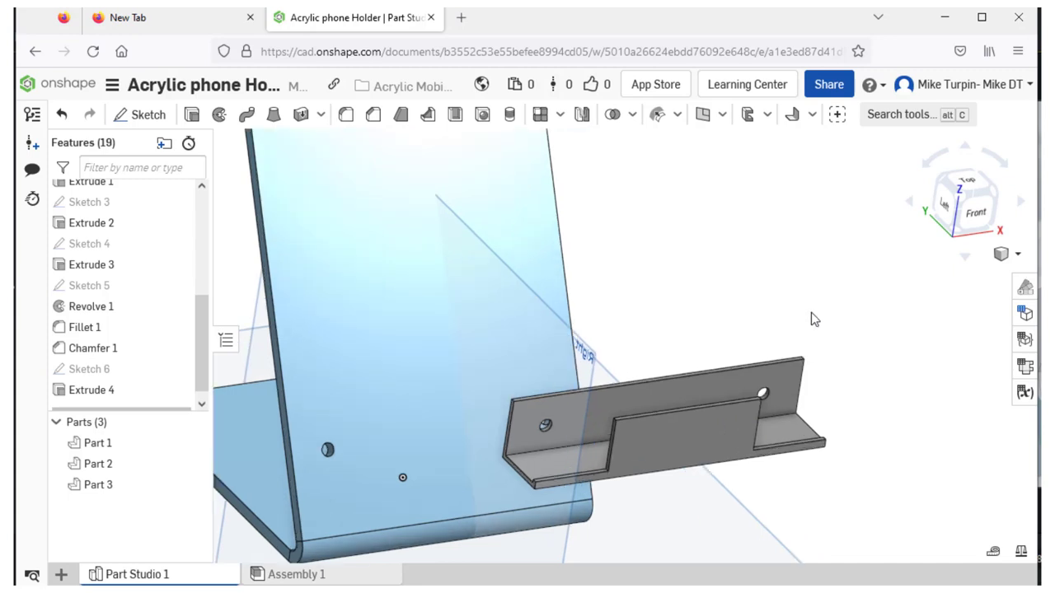
left_click(346, 115)
scroll(675, 548, "up", 3)
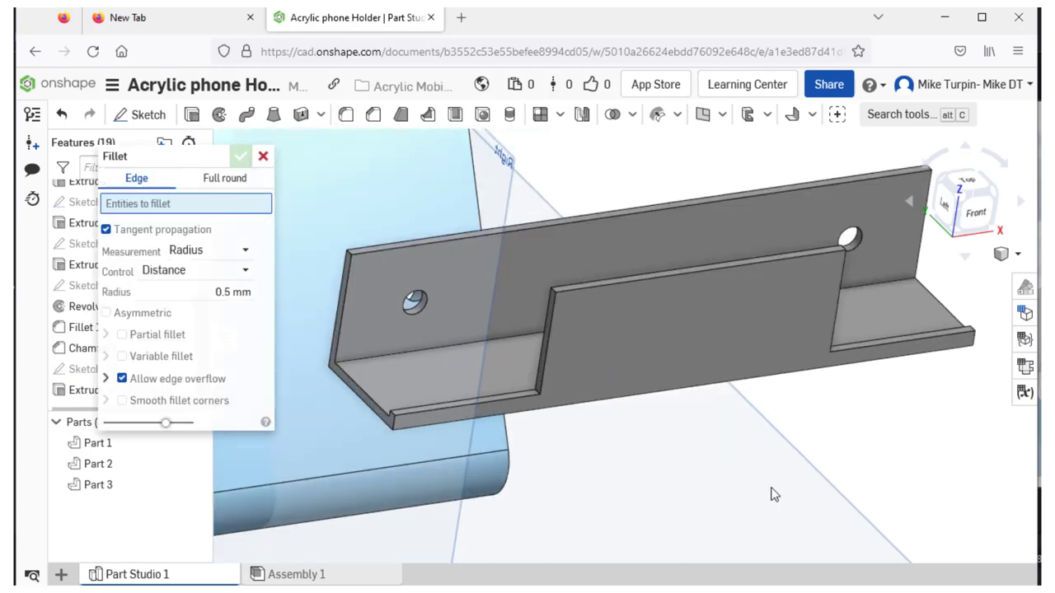
scroll(522, 264, "up", 3)
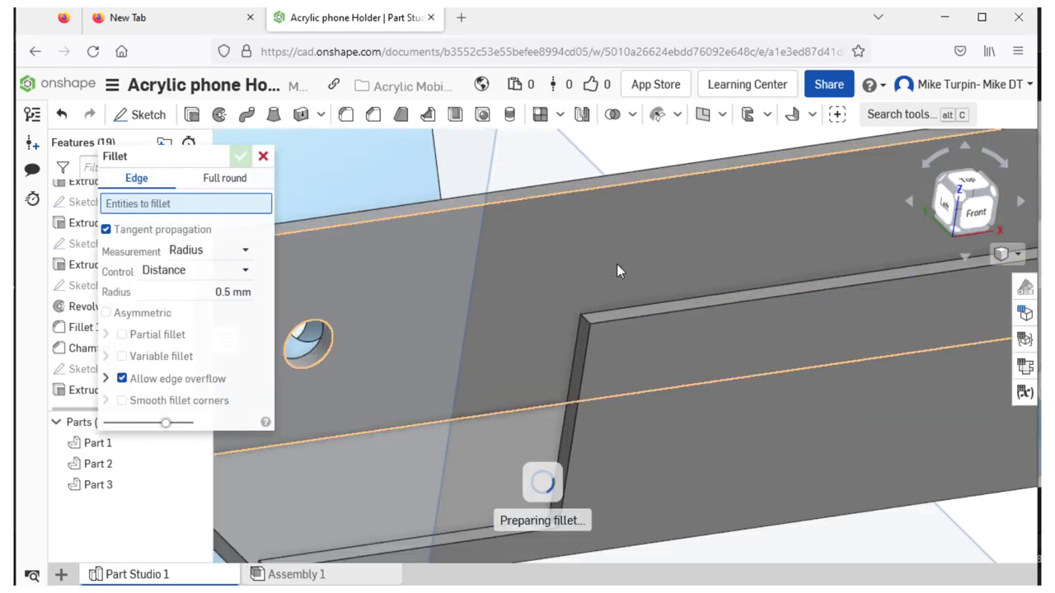
left_click(587, 319)
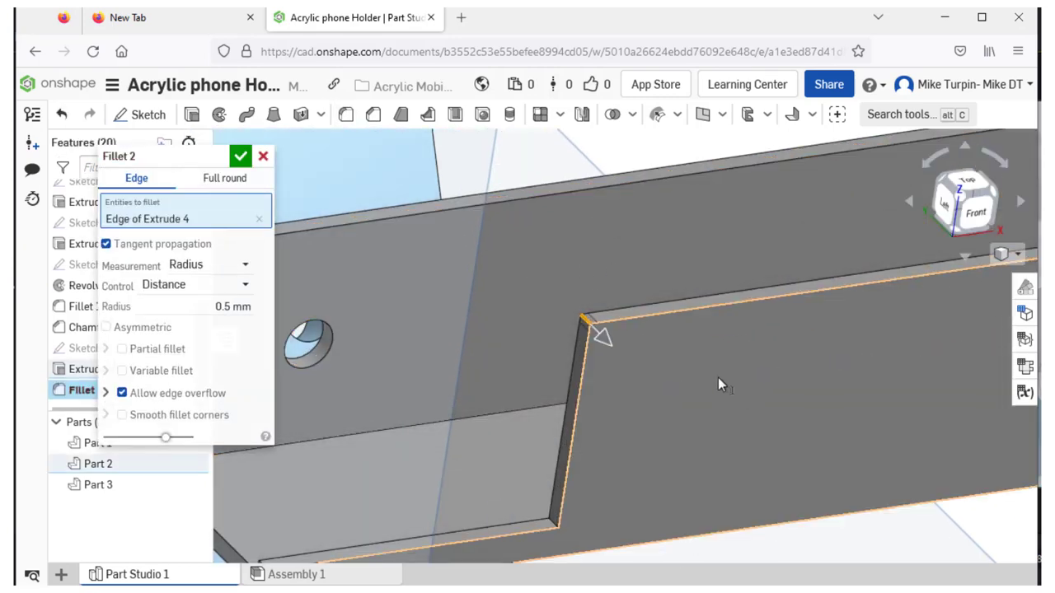
left_click(225, 306)
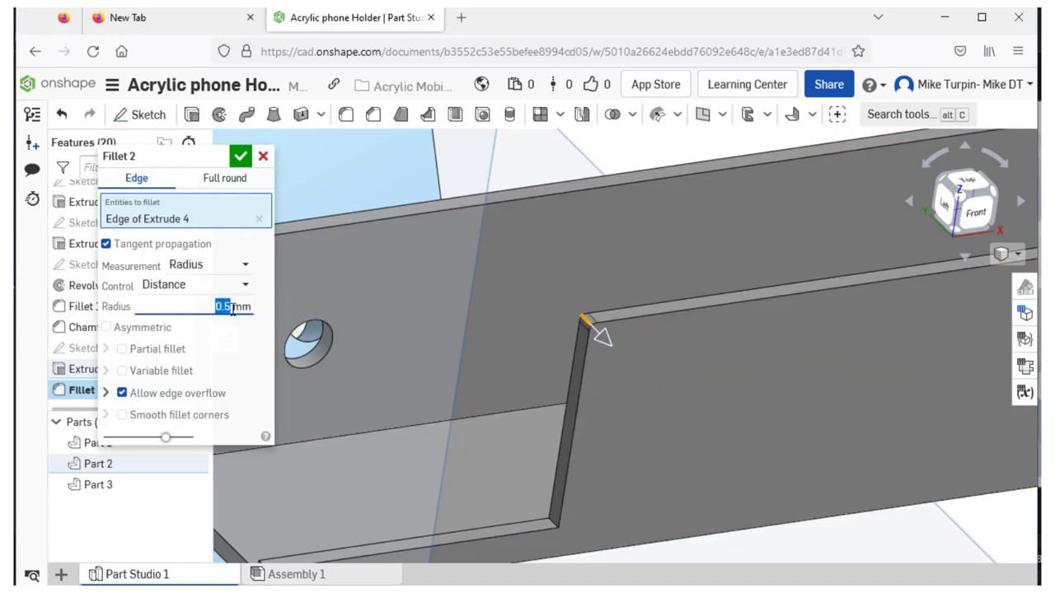
type("3")
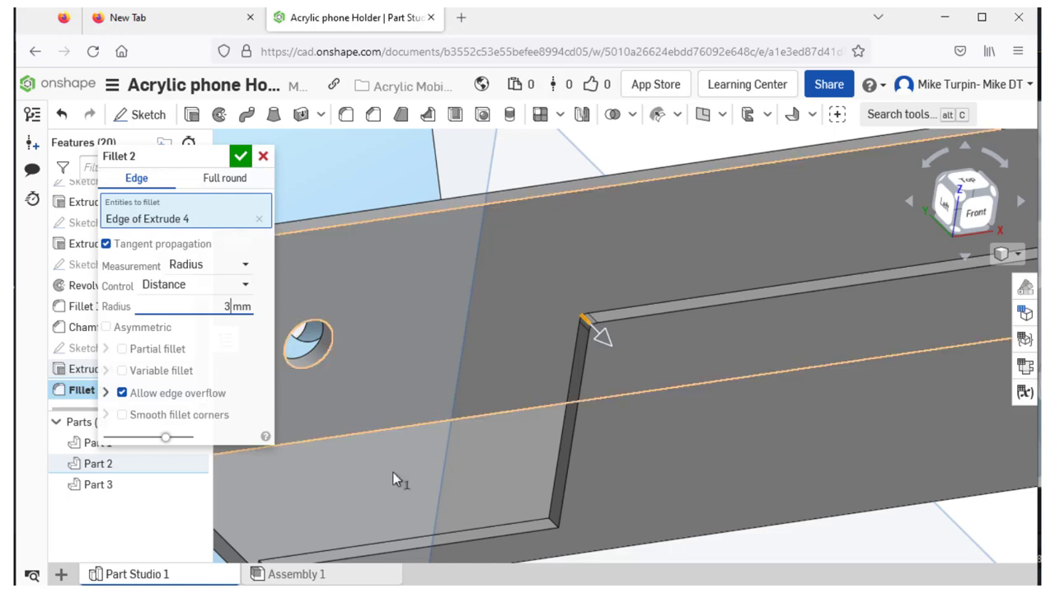
key("Return")
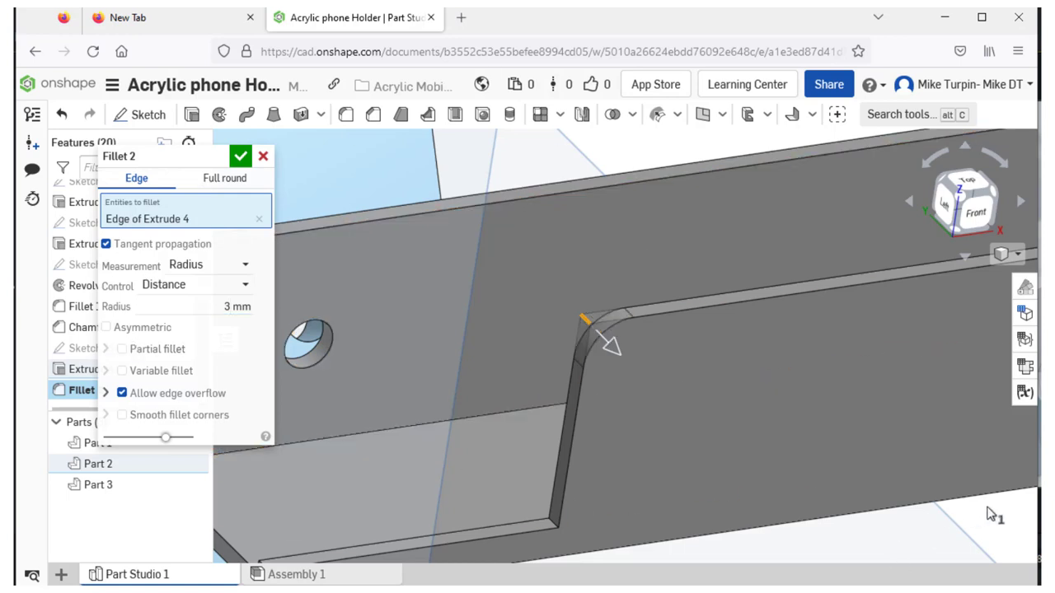
Step: Add the front tab's upper-right corner edge to the same 3 mm fillet and accept it
scroll(993, 514, "down", 5)
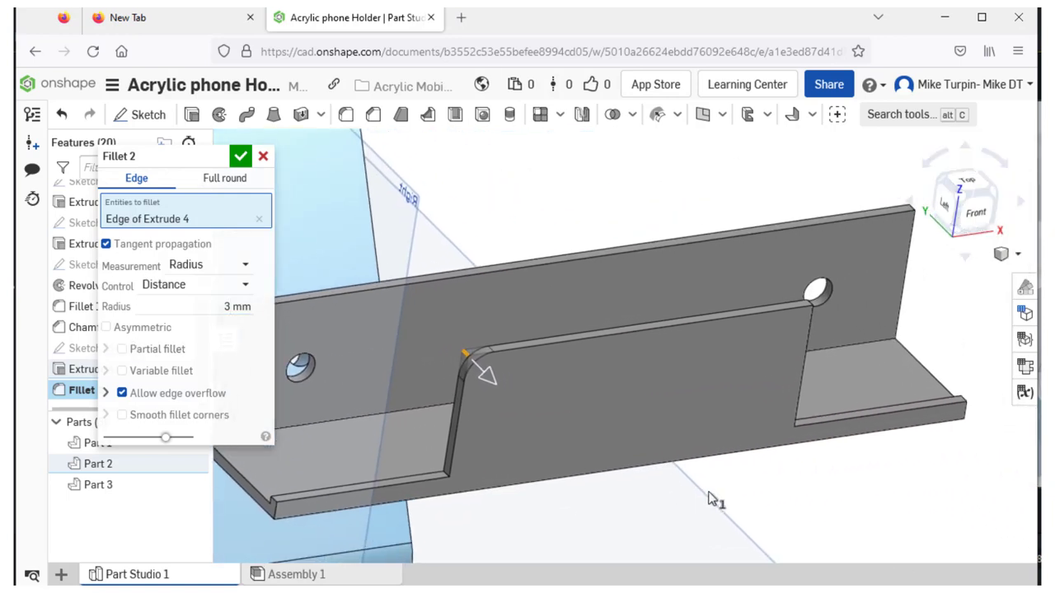
scroll(774, 404, "up", 5)
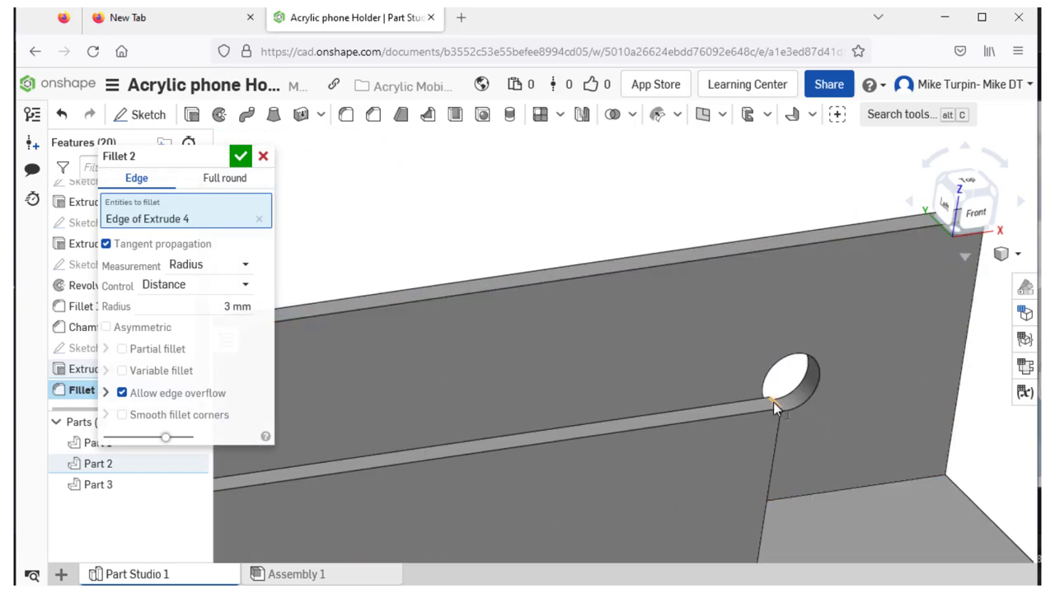
right_click_drag(868, 468, 487, 328)
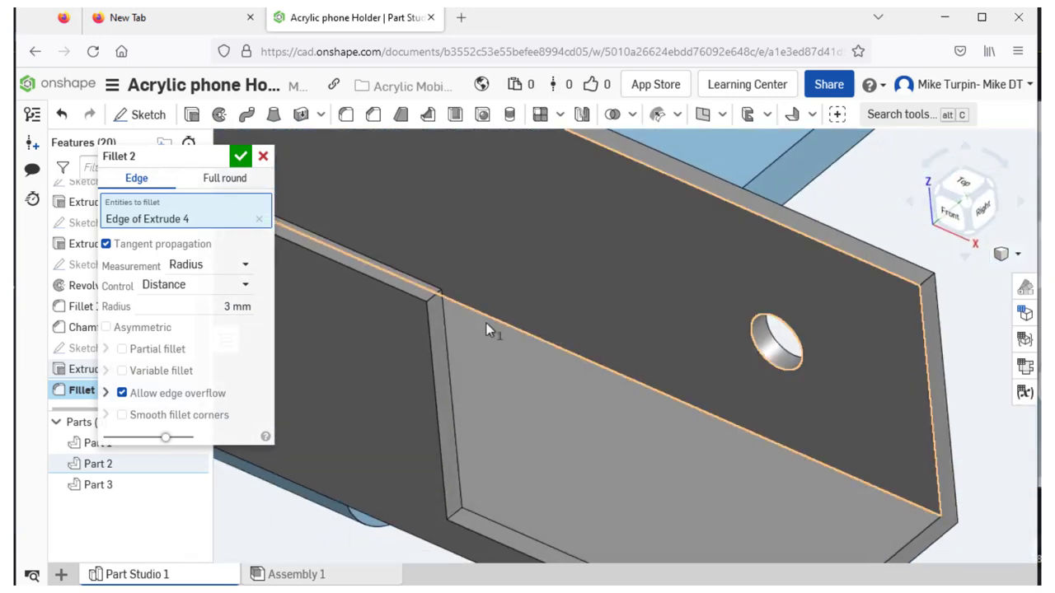
left_click(433, 298)
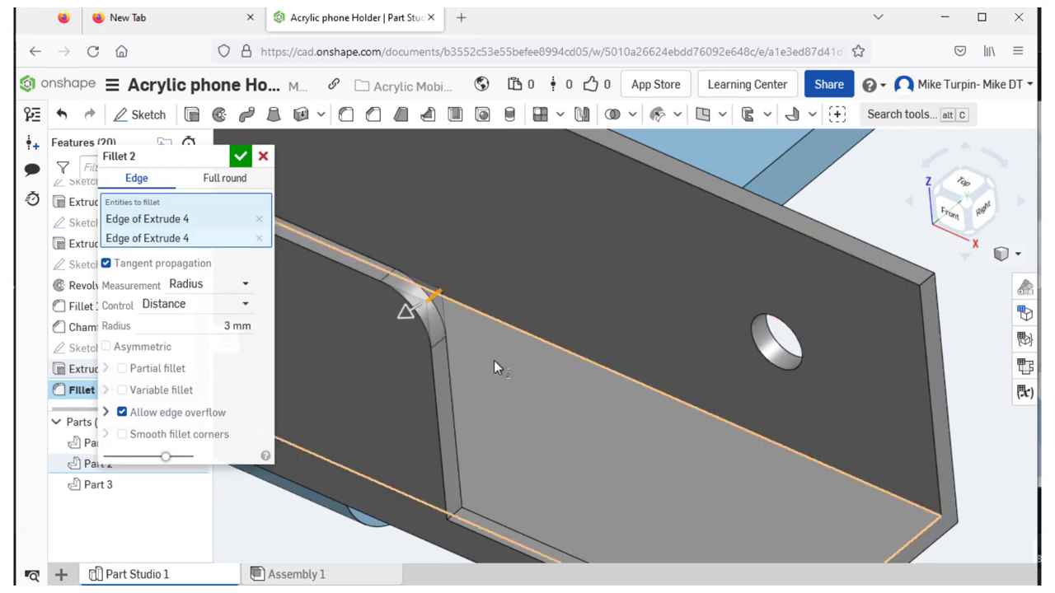
scroll(492, 359, "down", 4)
right_click_drag(402, 396, 419, 358)
scroll(419, 358, "down", 4)
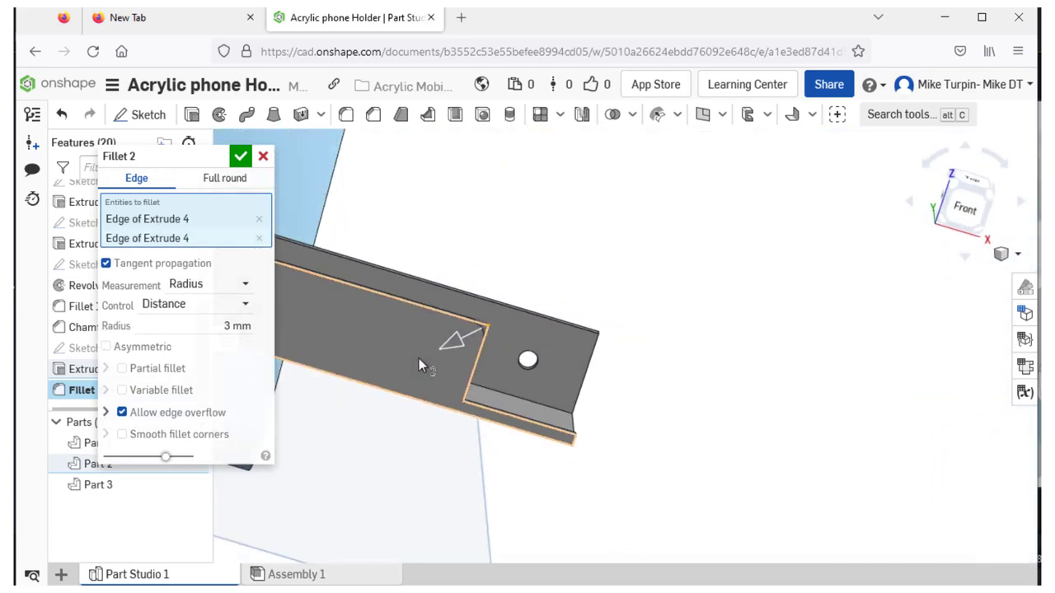
middle_click_drag(431, 451, 603, 447)
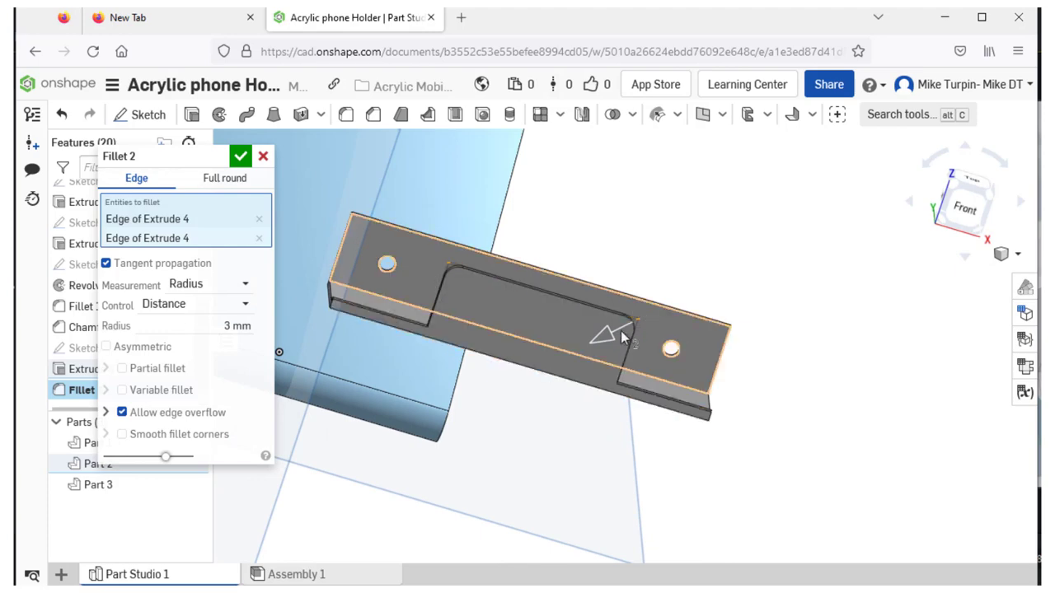
left_click(239, 158)
Step: Examine the channel's rounded front tab and the cut-away ends in Part Studio 1
right_click_drag(819, 465, 787, 455)
scroll(536, 349, "up", 3)
scroll(536, 350, "up", 2)
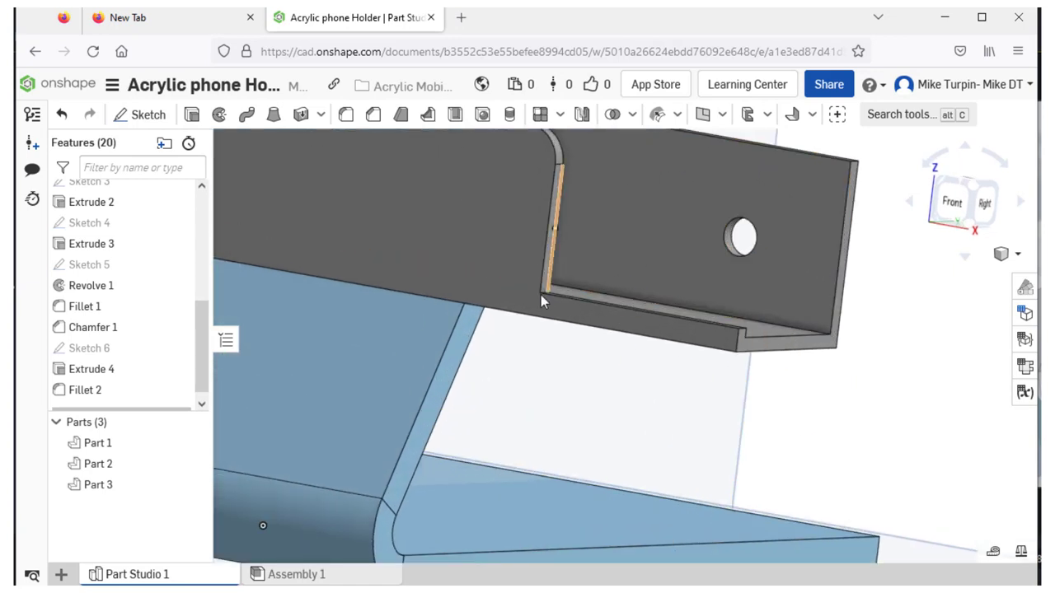
scroll(584, 335, "down", 5)
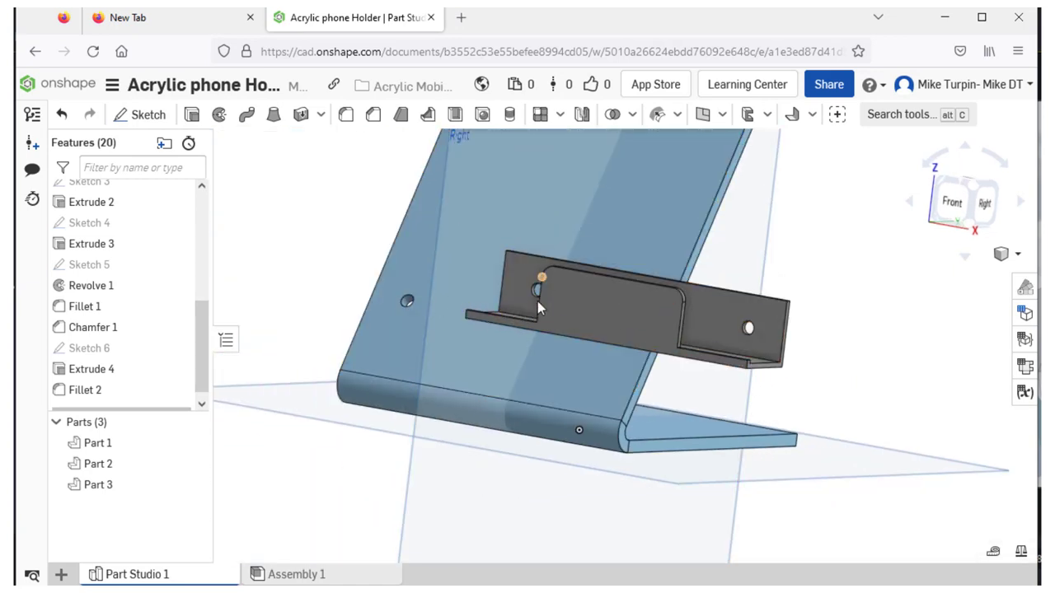
scroll(662, 316, "up", 3)
scroll(805, 333, "down", 3)
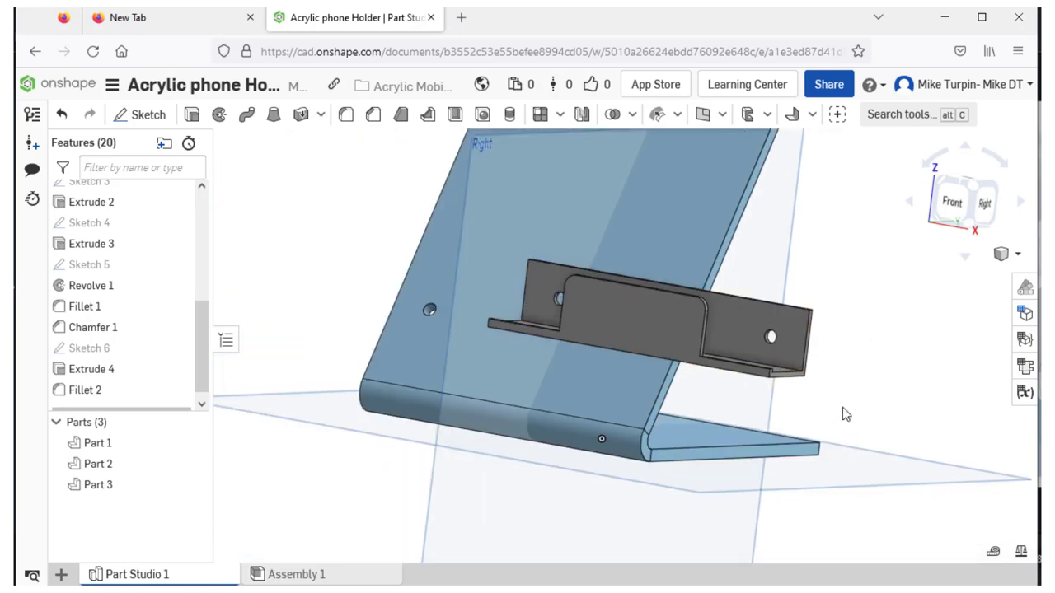
left_click(810, 325)
Step: Switch to Assembly 1 and examine the modified channel and the rivets from the front, side and rear of the holder
left_click(326, 575)
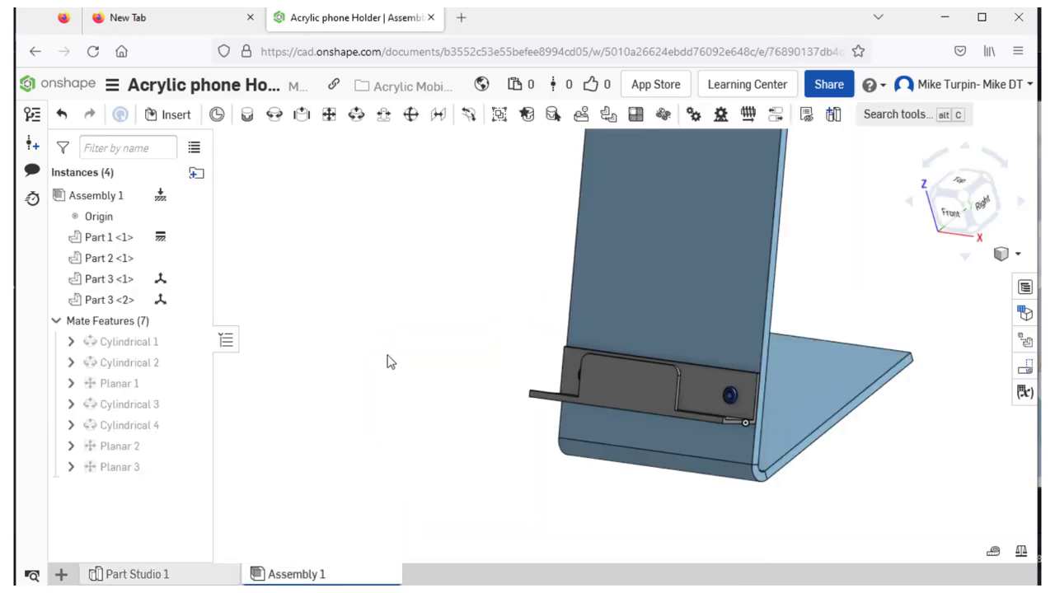
right_click_drag(391, 363, 479, 346)
scroll(659, 386, "up", 3)
scroll(748, 389, "down", 2)
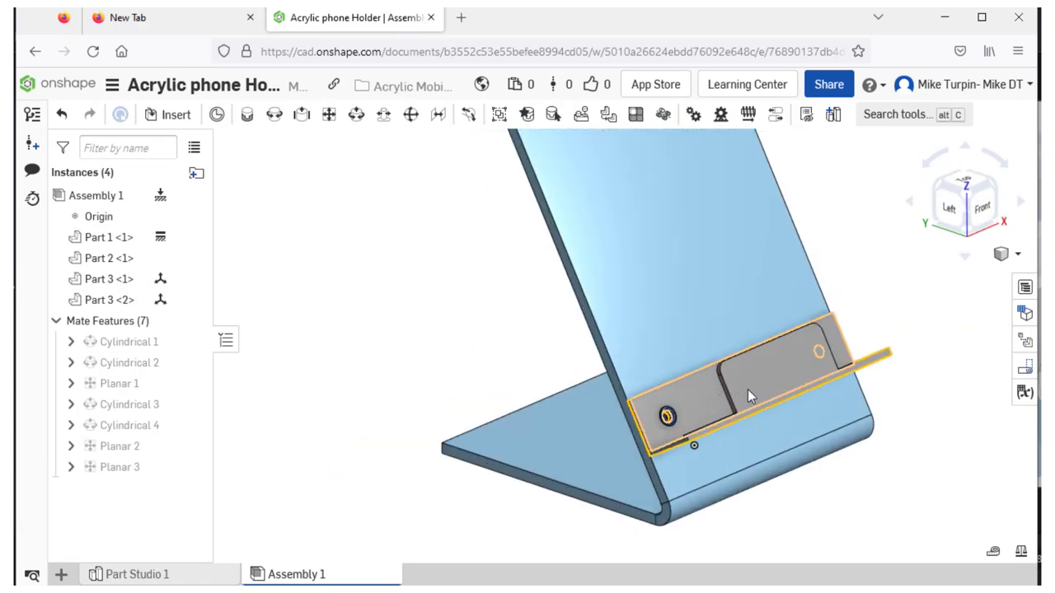
right_click(936, 463)
right_click_drag(936, 463, 888, 452)
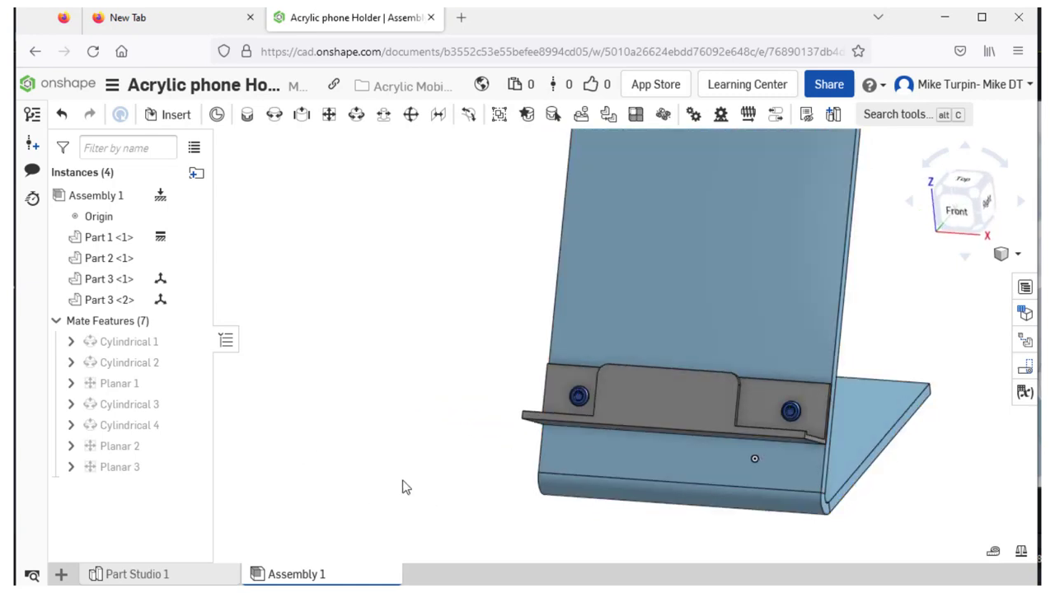
right_click_drag(404, 487, 492, 443)
scroll(579, 436, "up", 5)
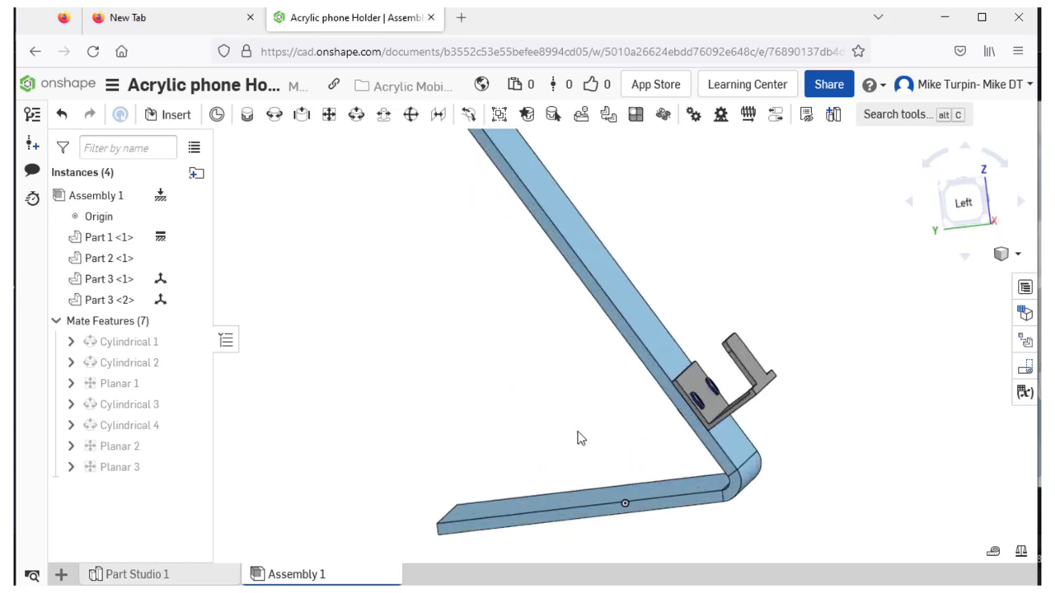
right_click_drag(593, 434, 601, 431)
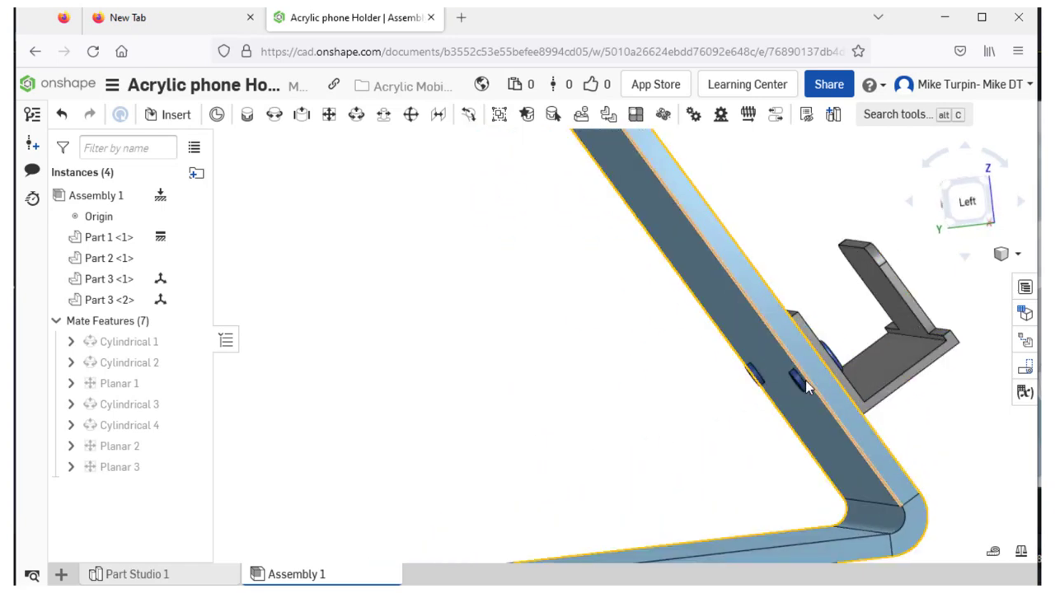
scroll(778, 389, "up", 3)
scroll(611, 412, "down", 1)
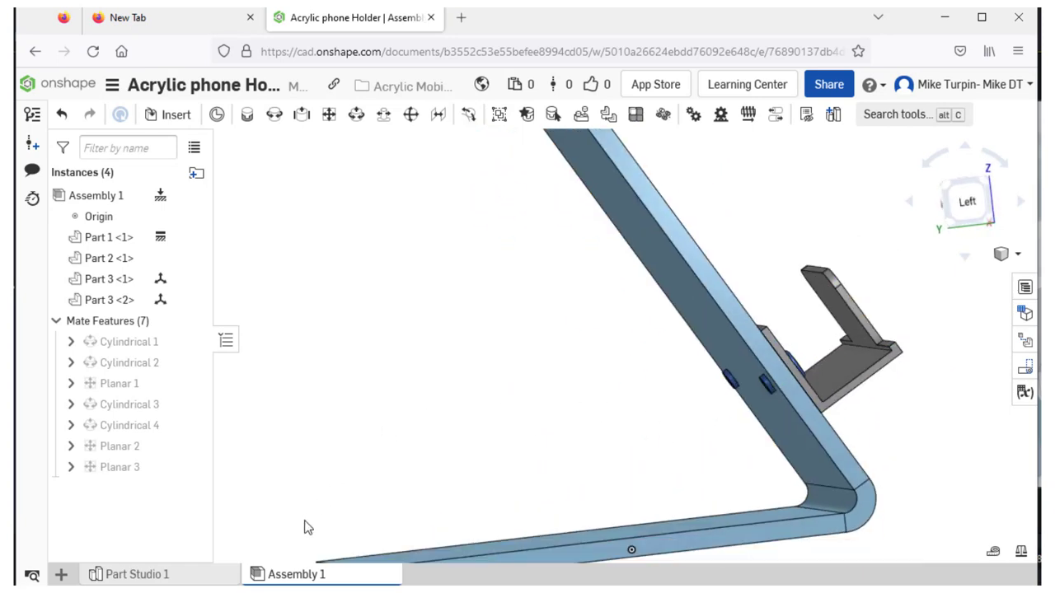
Step: Check the parts' side profile in Part Studio 1, and review the whole assembled phone holder in Assembly 1
left_click(136, 575)
right_click_drag(710, 540, 675, 501)
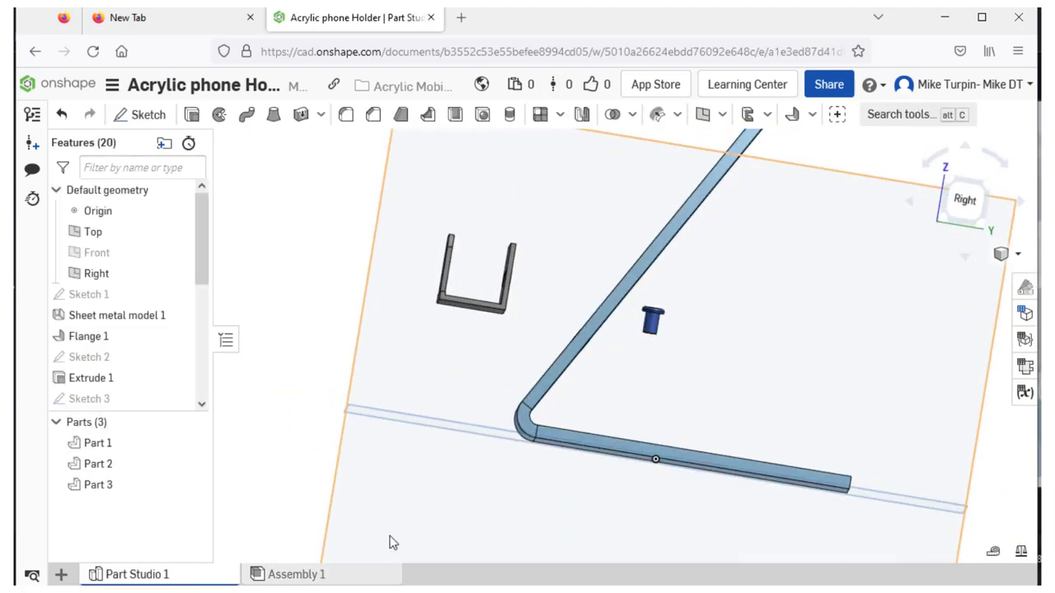
left_click(358, 575)
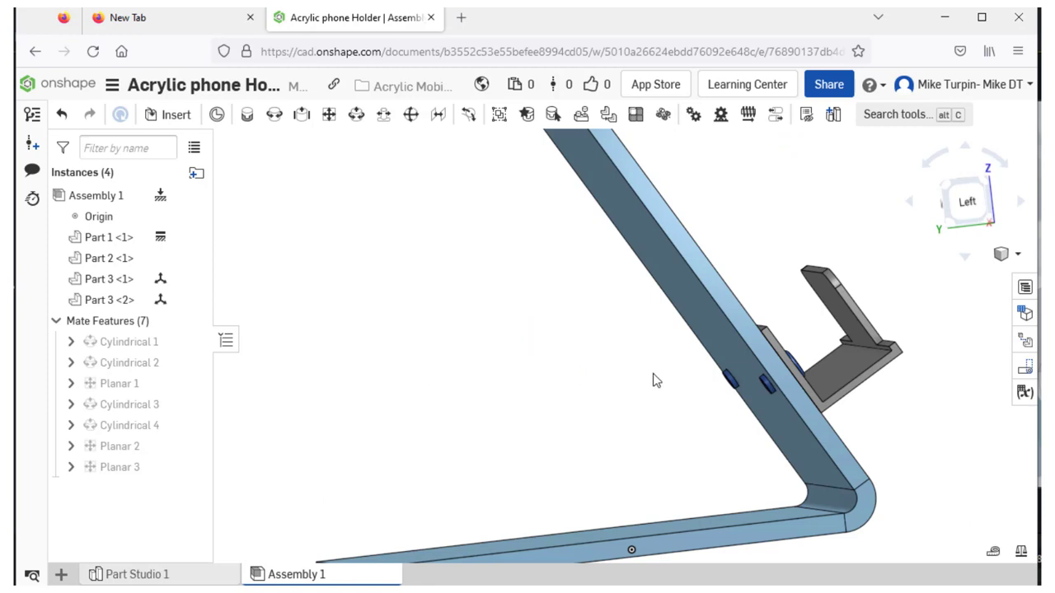
scroll(655, 380, "down", 2)
right_click_drag(655, 379, 781, 394)
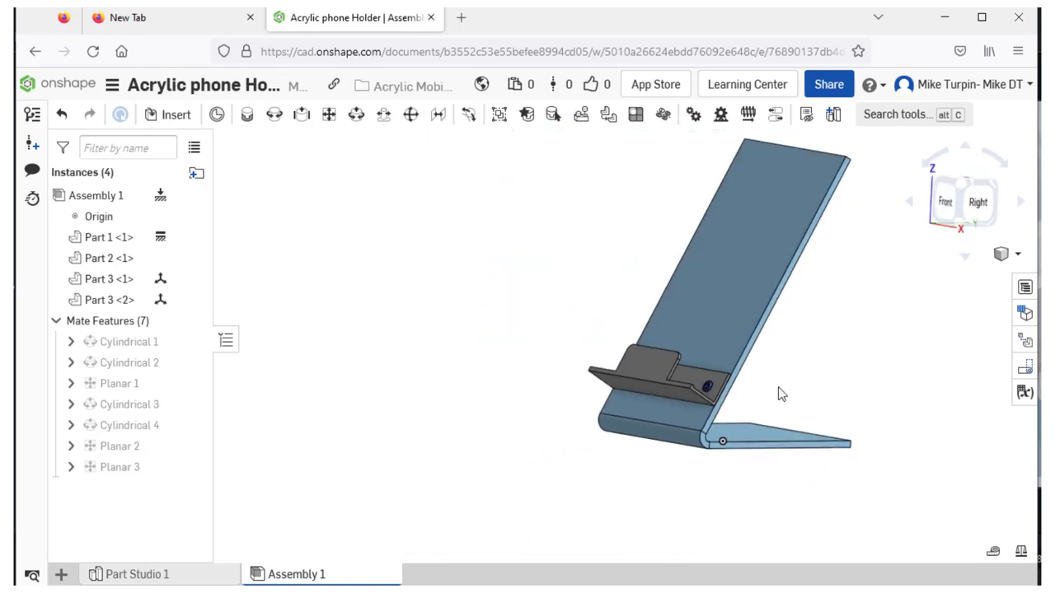
mouse_move(561, 238)
right_mouse_down()
mouse_move(475, 325)
mouse_move(412, 325)
right_mouse_up()
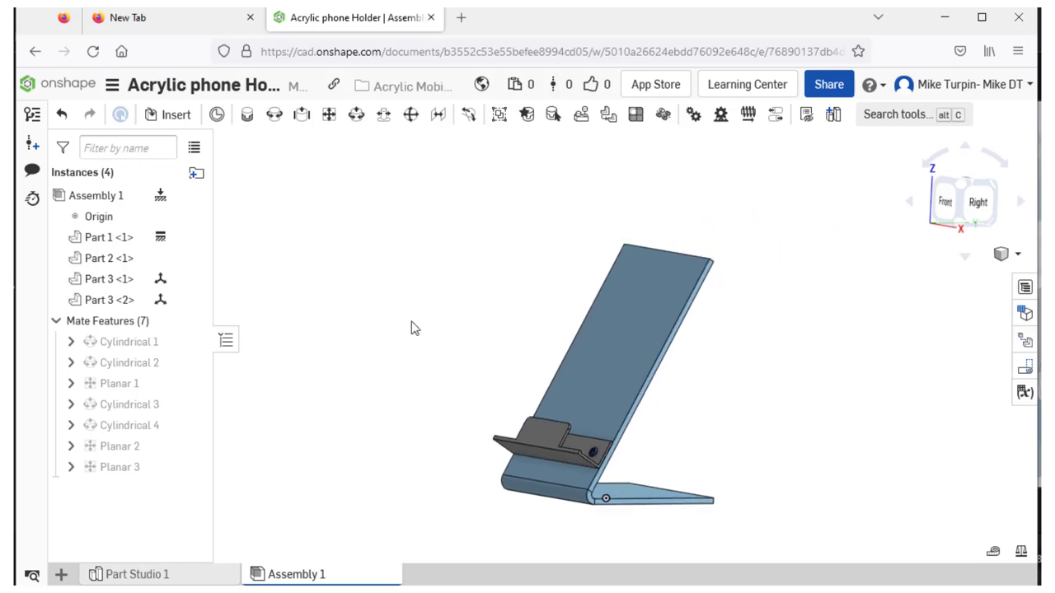
right_click(412, 325)
left_click(377, 347)
Step: Return to Part Studio 1 and bring the stand and channel fully into view
left_click(138, 577)
right_click_drag(287, 389, 351, 435)
scroll(365, 336, "down", 5)
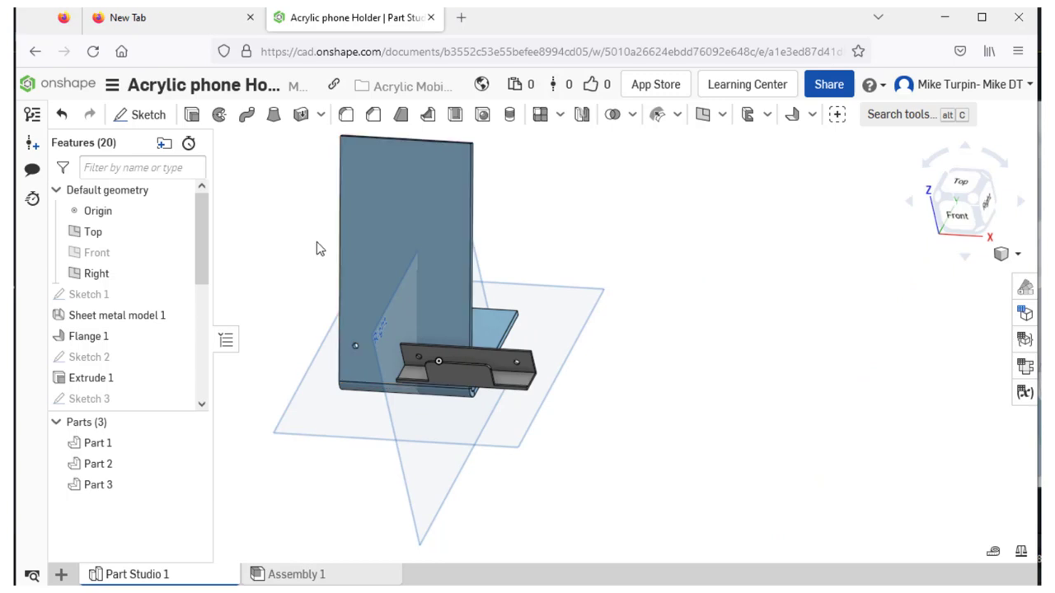
middle_click_drag(318, 248, 412, 339)
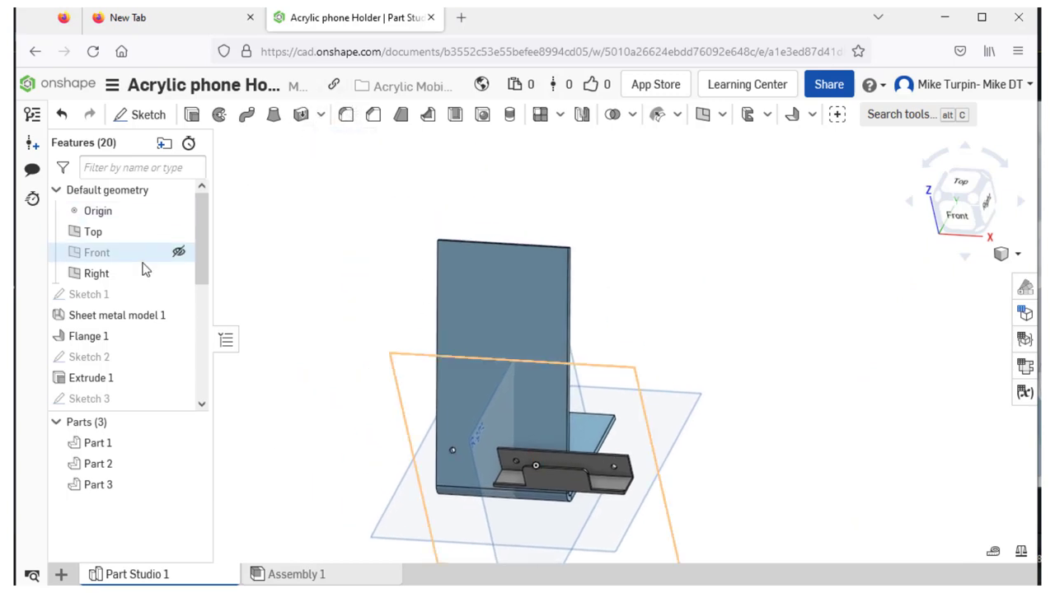
left_click(110, 298)
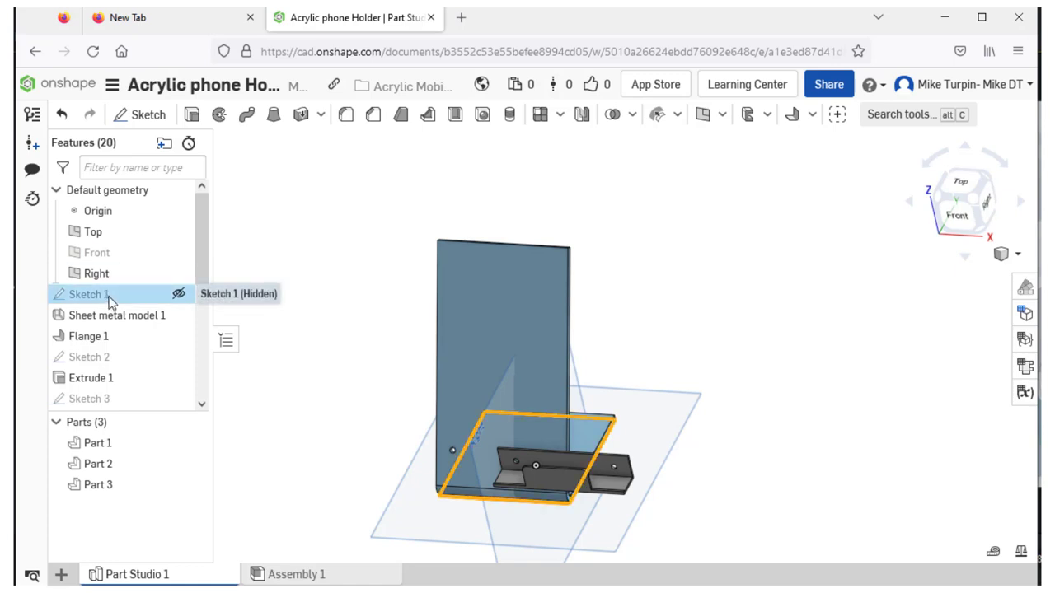
left_click(100, 360, "ctrl")
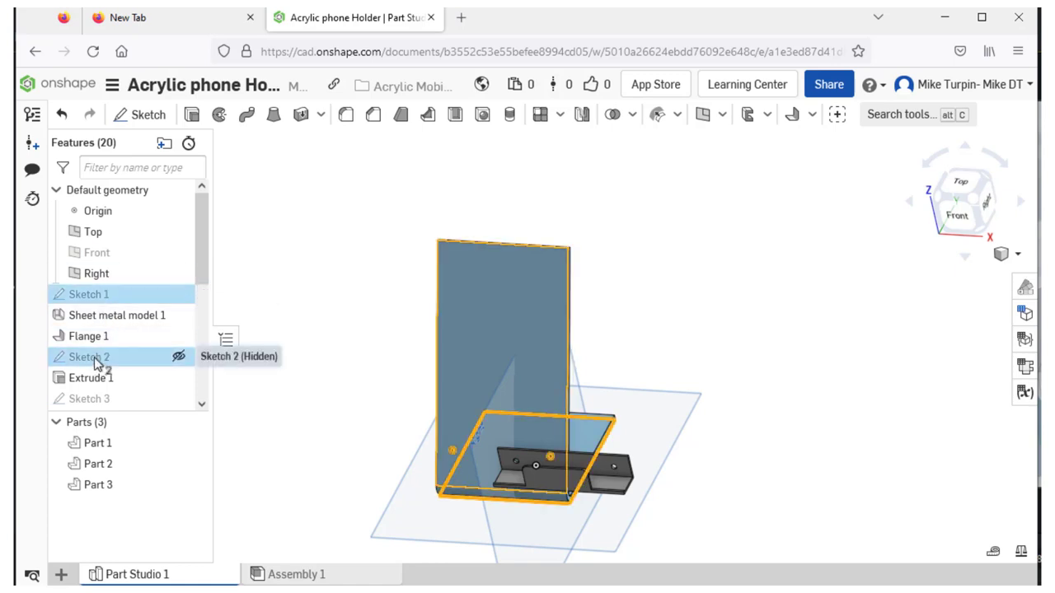
left_click(395, 196)
left_click(117, 360)
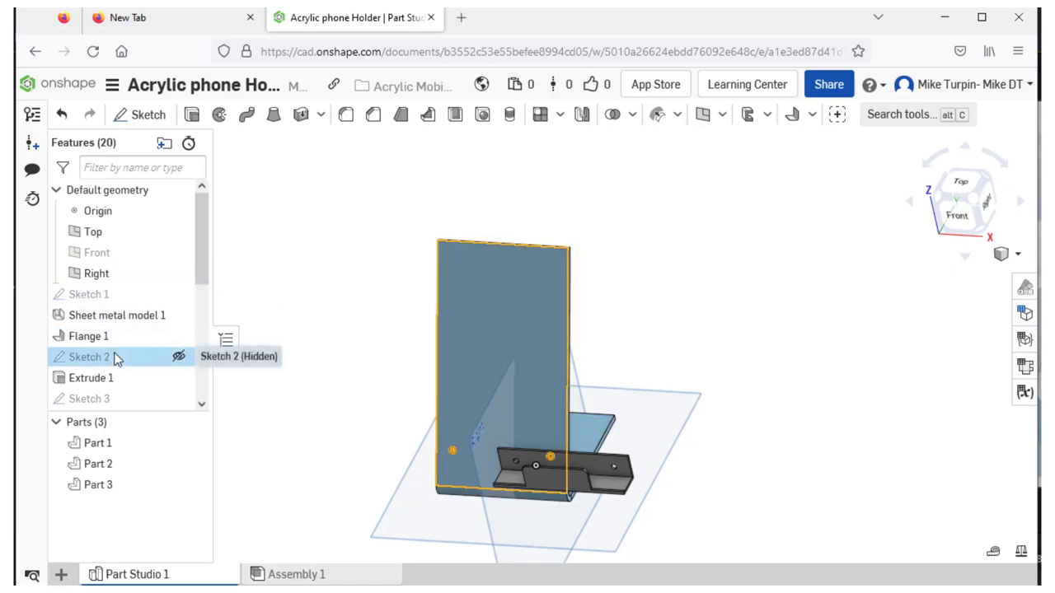
right_click(117, 359)
left_click(212, 97)
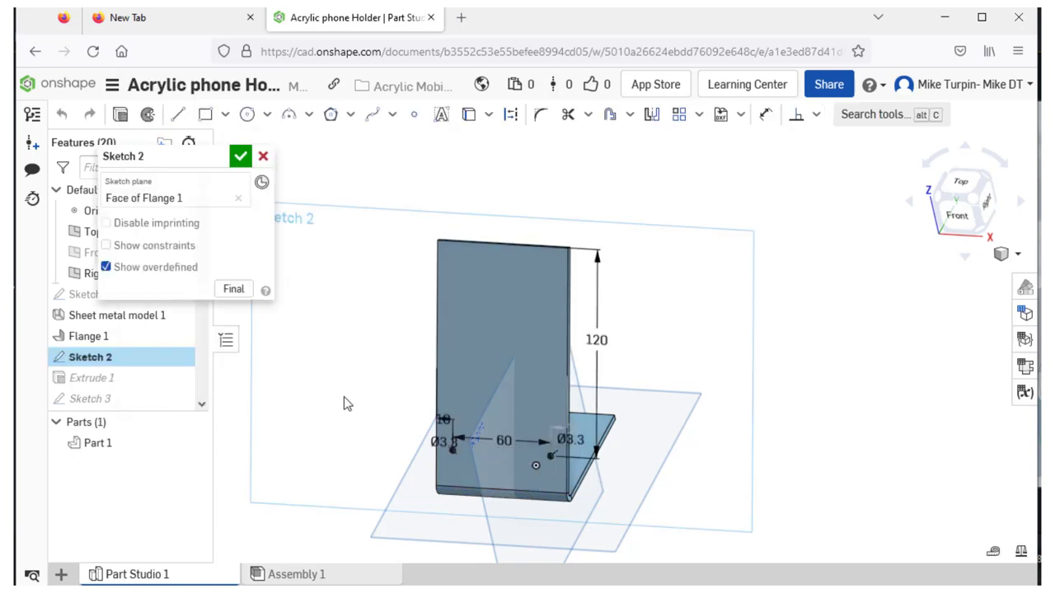
key("n")
scroll(626, 278, "up", 5)
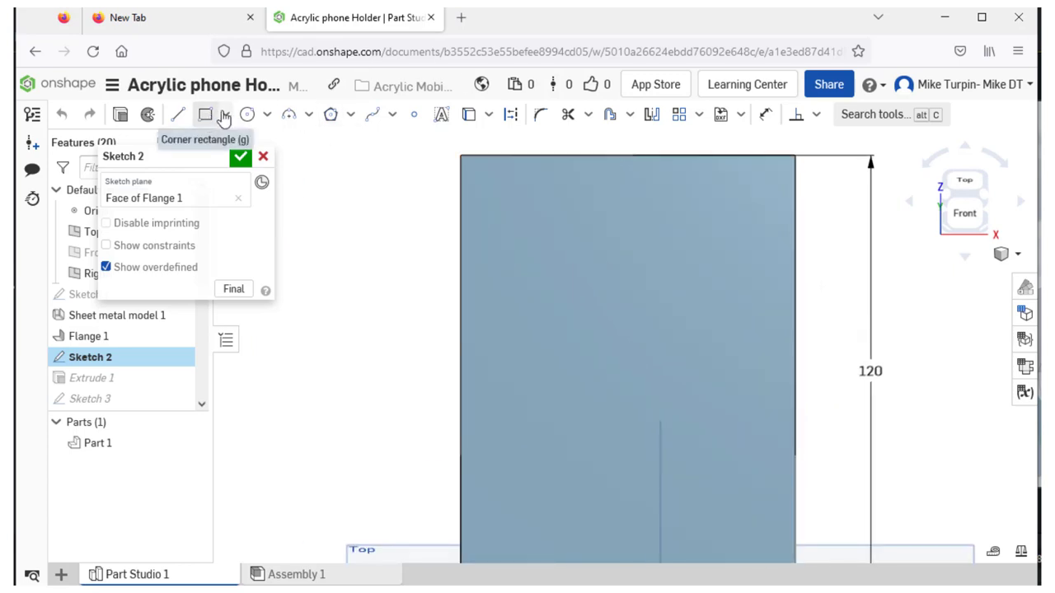
left_click(542, 116)
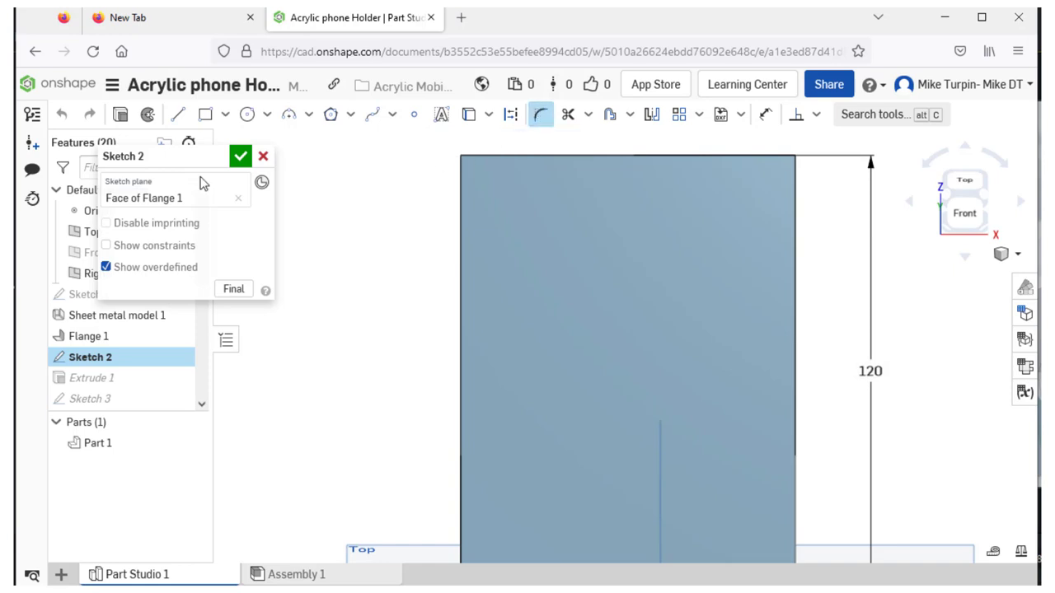
left_click(241, 161)
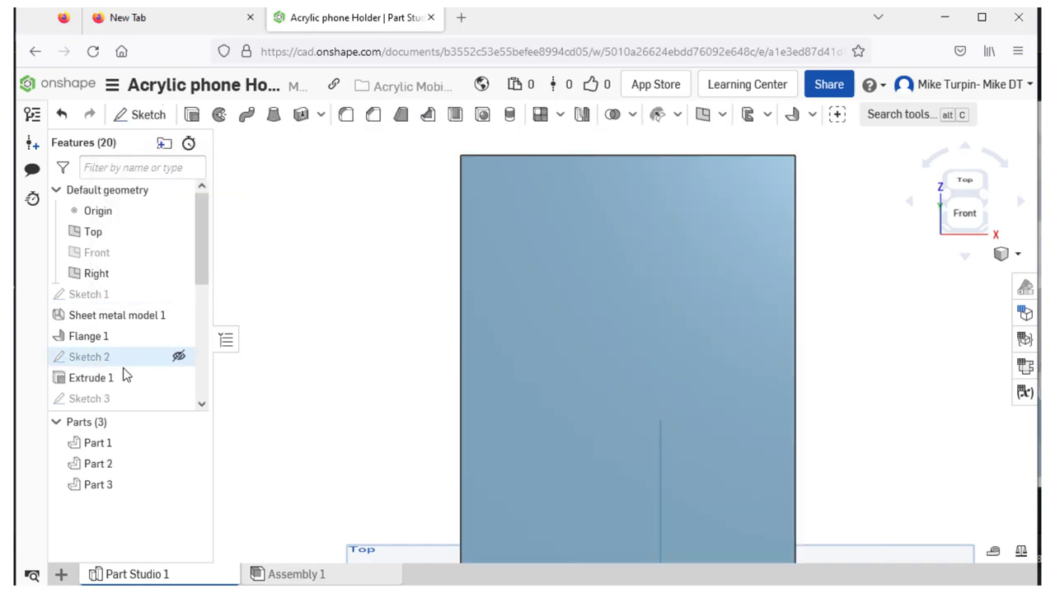
Step: Start a sketch on the stand upright's front face and draw a slanted line about 91 mm long across its upper left corner
scroll(375, 286, "down", 3)
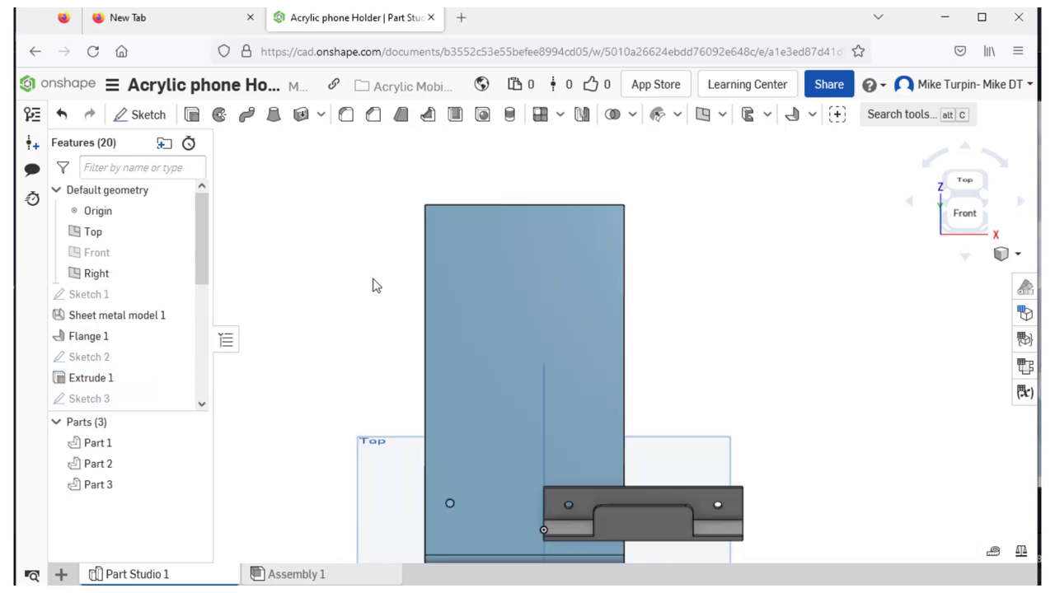
right_click_drag(373, 279, 350, 259)
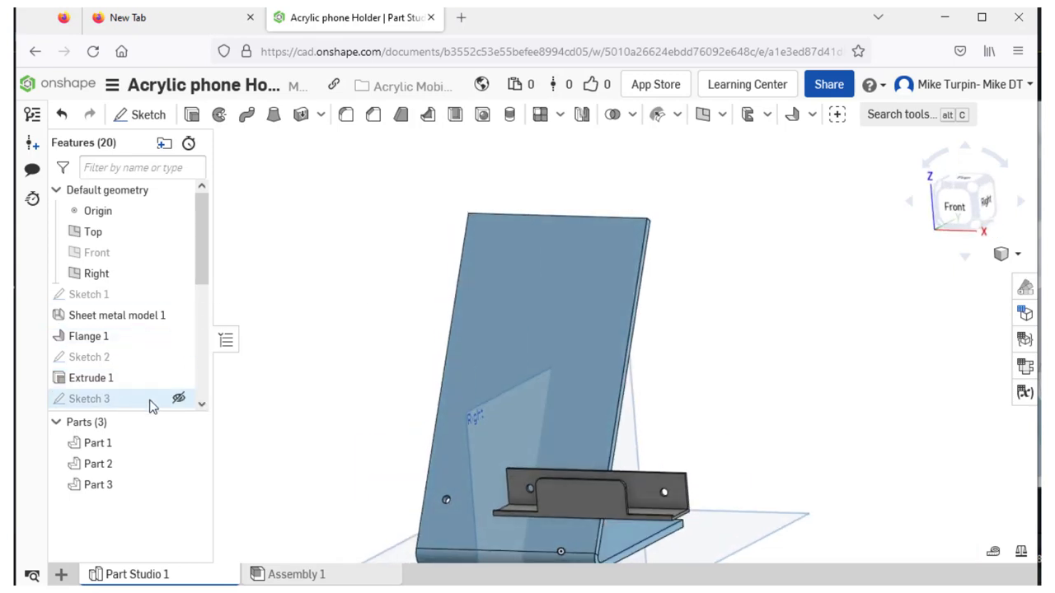
left_click(147, 115)
left_click(495, 236)
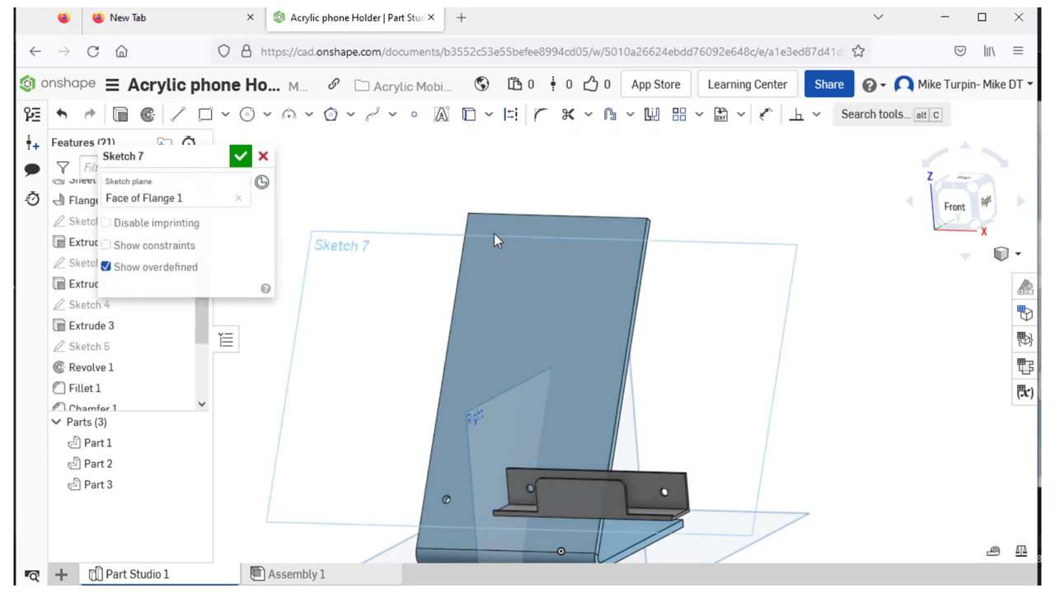
key("n")
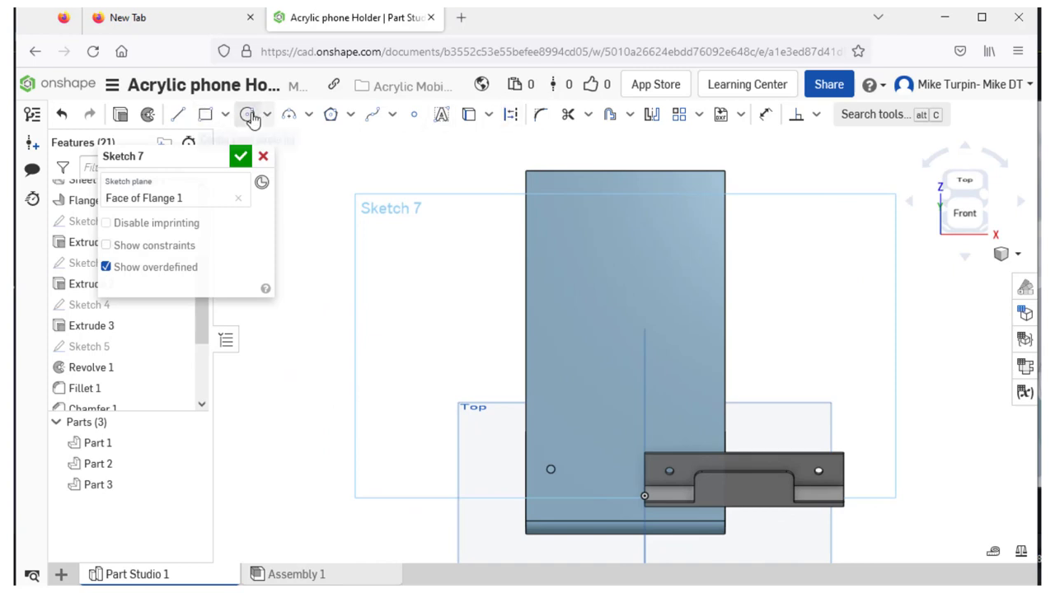
left_click(179, 120)
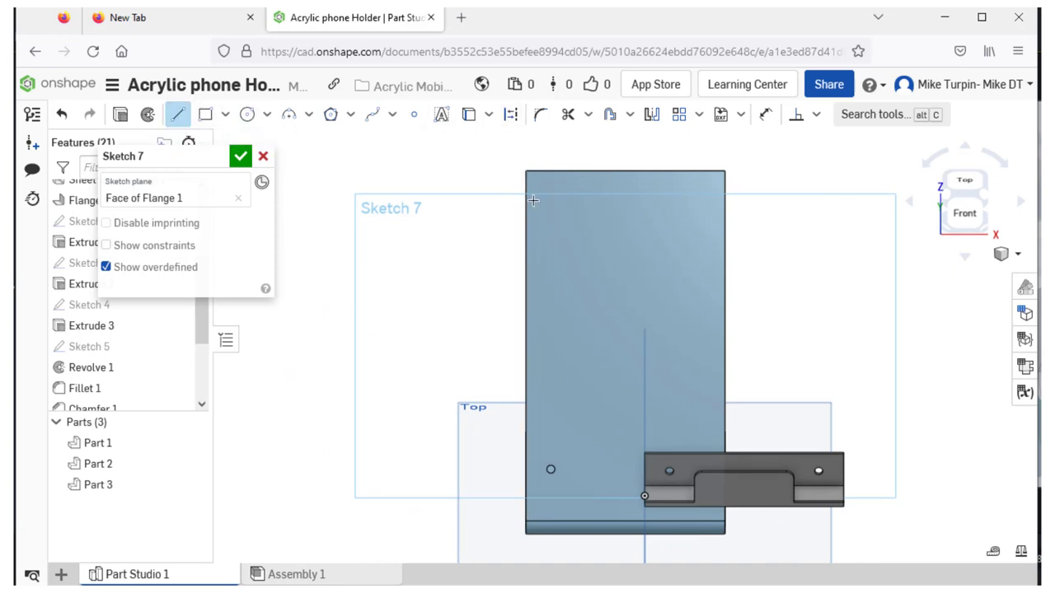
left_click(508, 330)
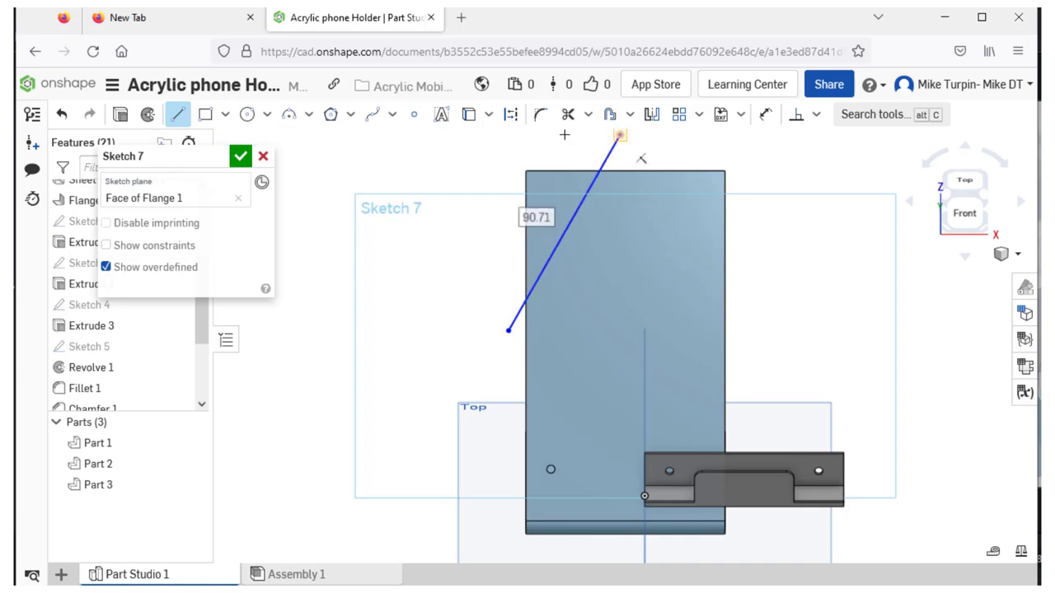
Step: Close the outline around the corner with a vertical line about 78 mm long, a short lower line about 8 mm and a horizontal top line
left_click(488, 136)
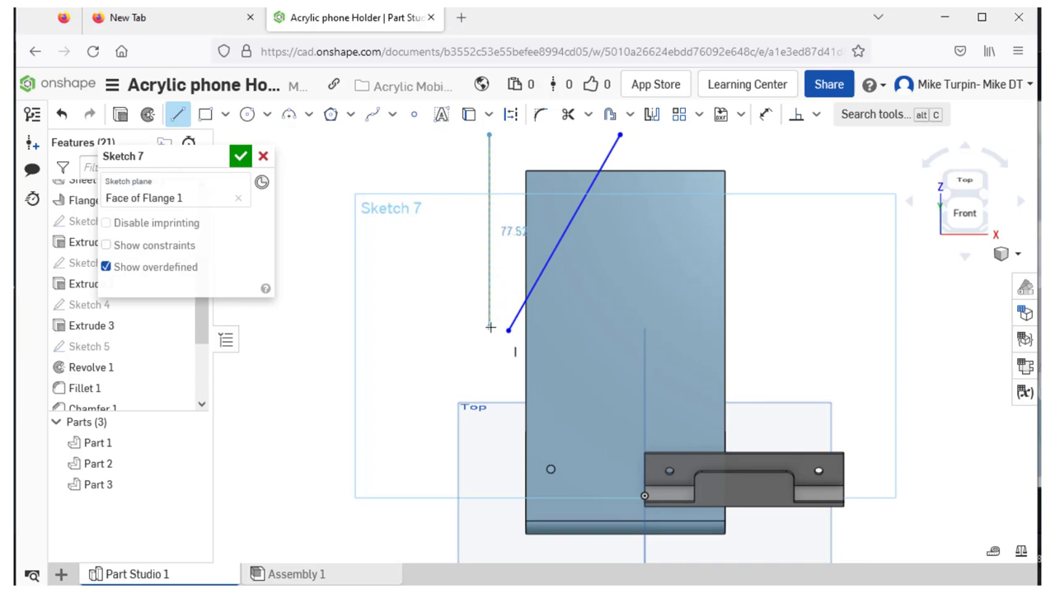
left_click(506, 330)
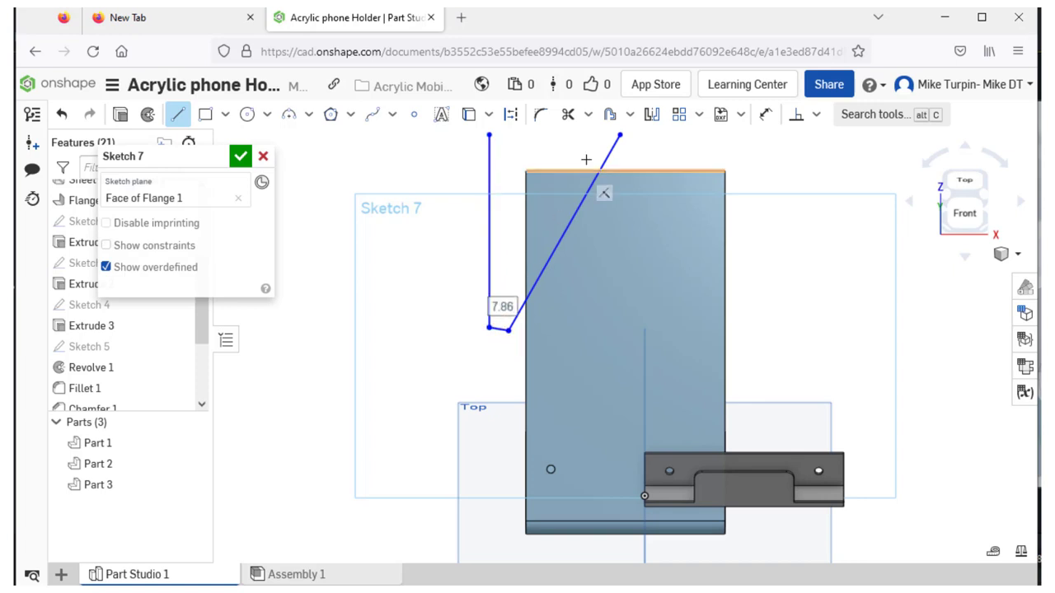
left_click(488, 133)
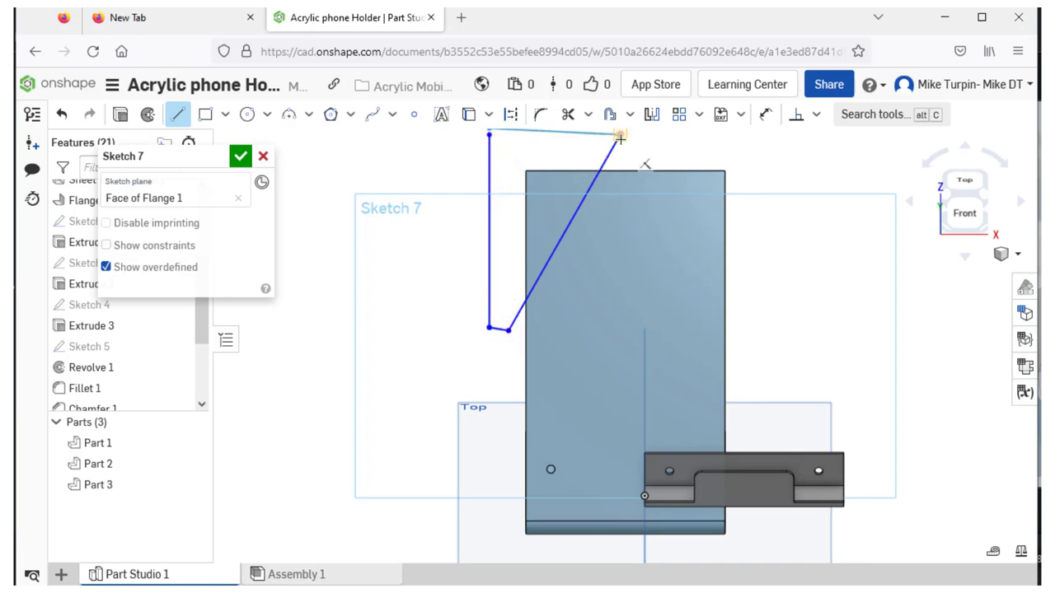
right_click(572, 150)
left_click(587, 162)
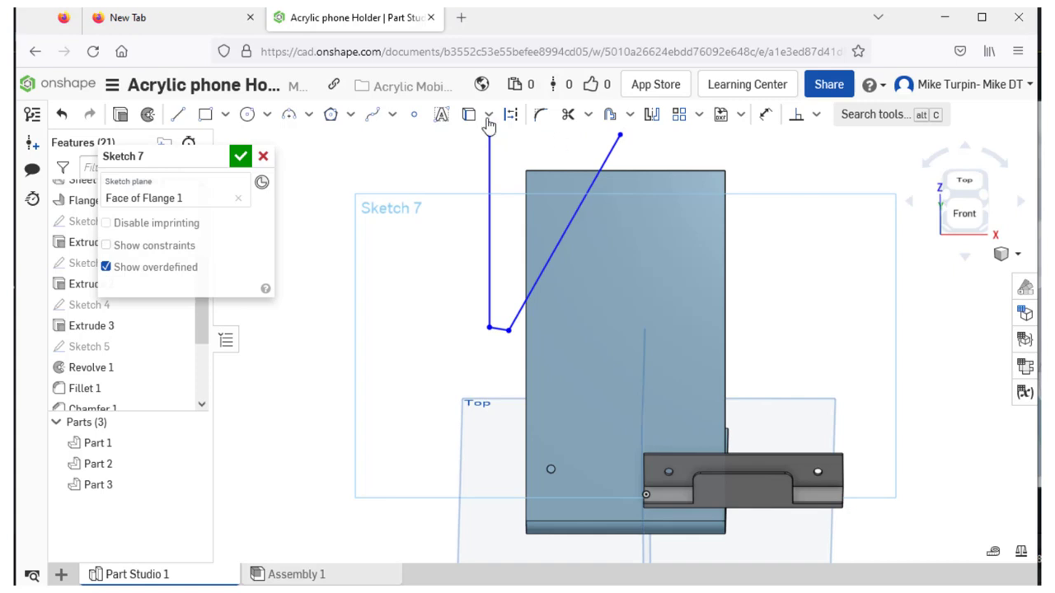
left_click(174, 116)
left_click(490, 134)
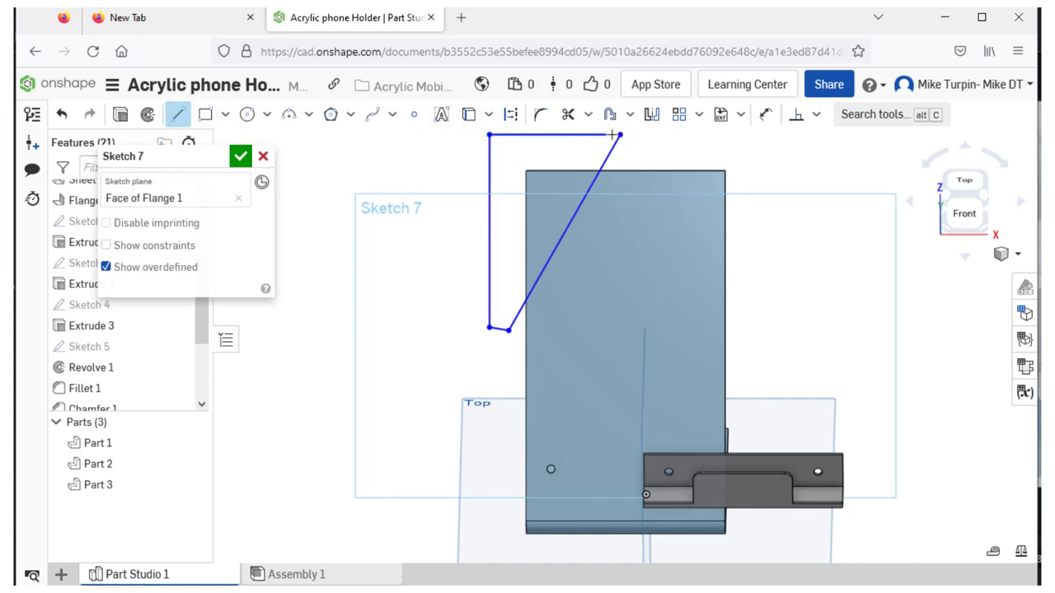
left_click(618, 134)
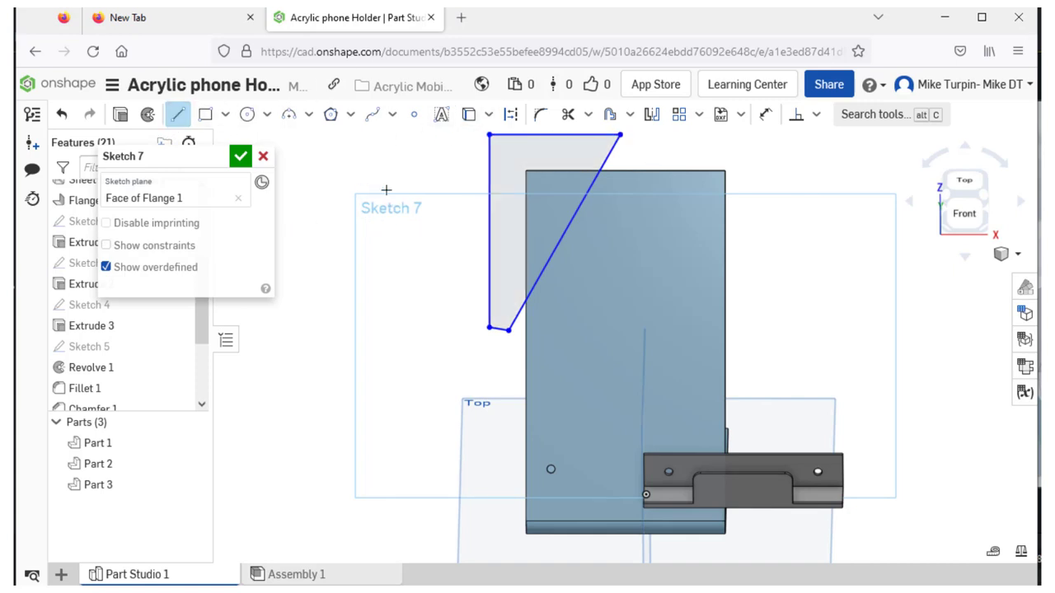
Step: Dimension the angle between the upright's top edge and the slanted line as 120 degrees
key("n")
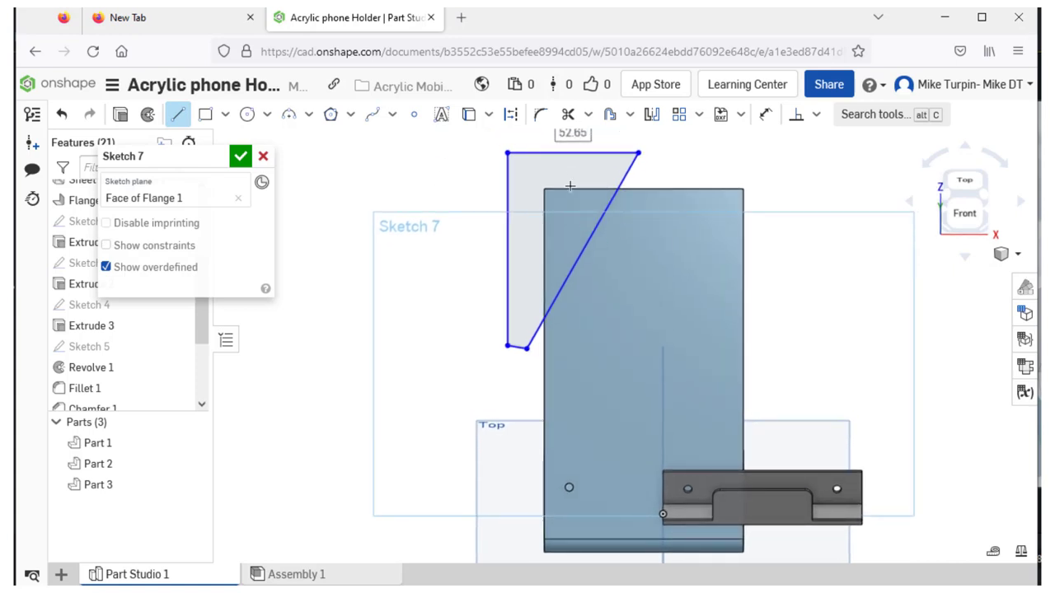
left_click(765, 115)
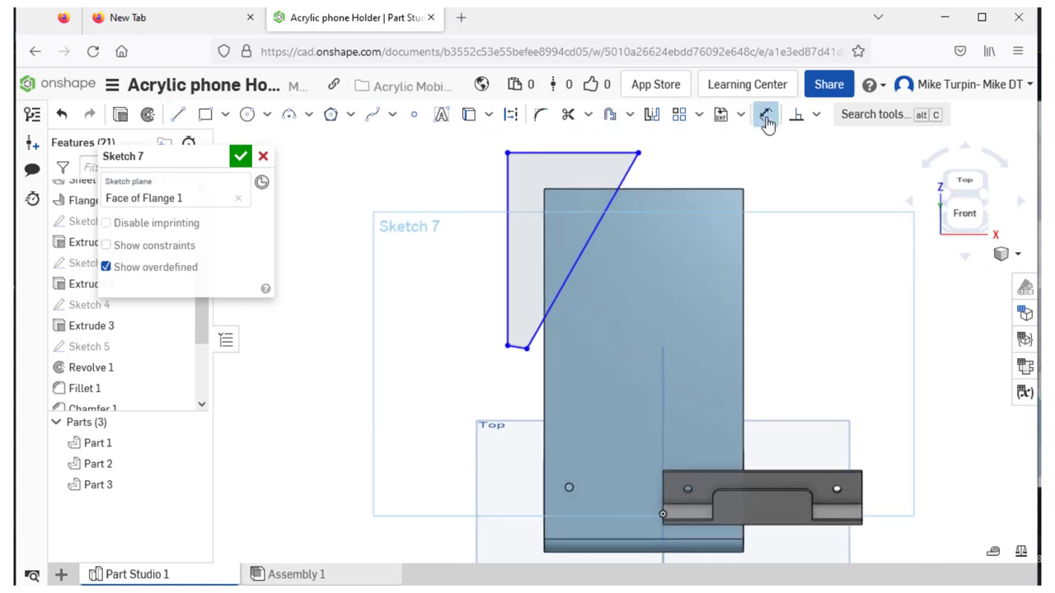
left_click(668, 189)
left_click(628, 173)
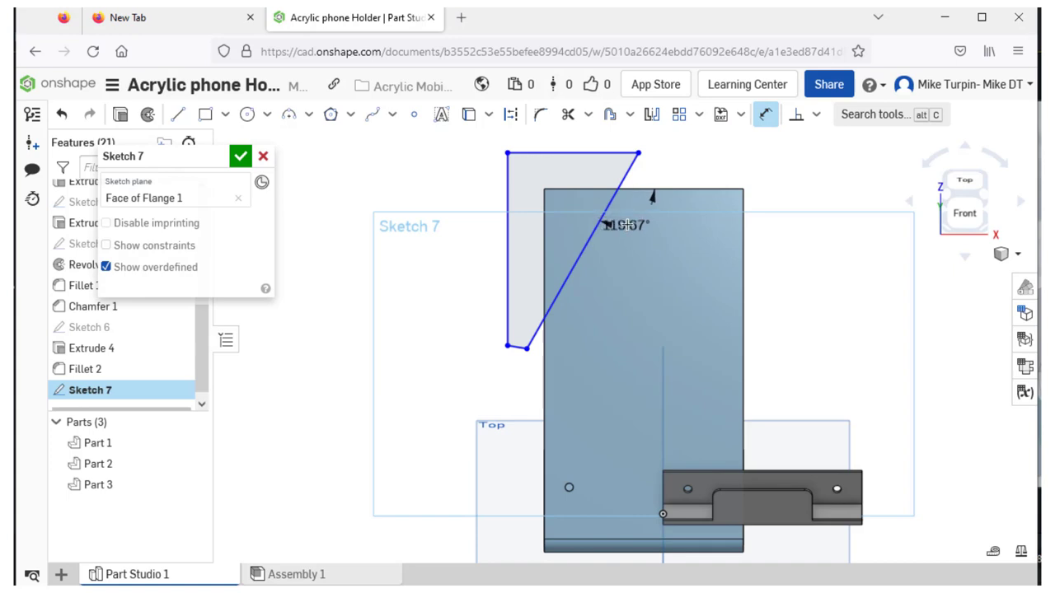
left_click(663, 198)
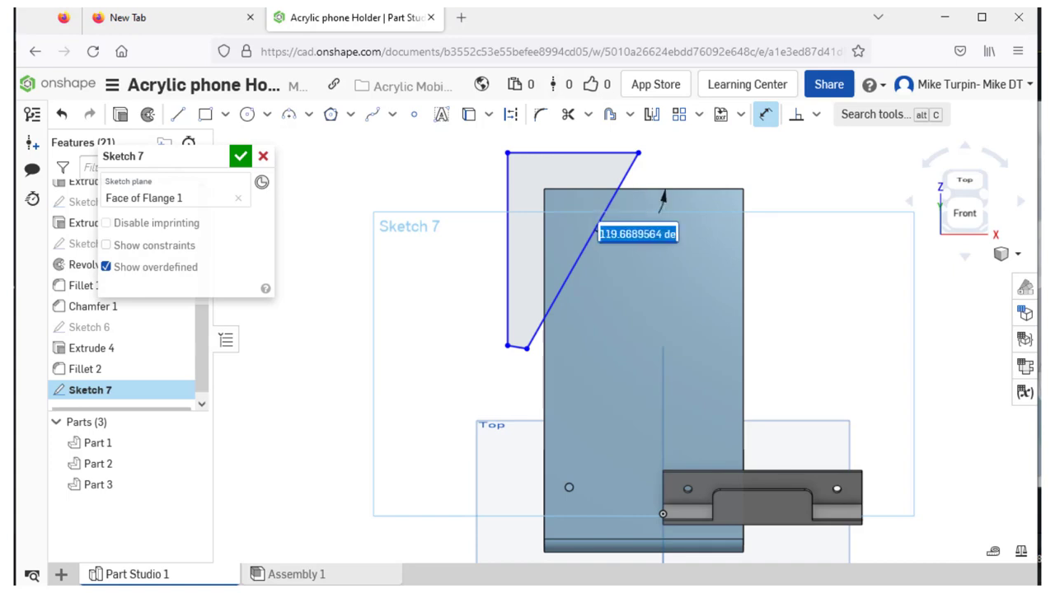
type("102")
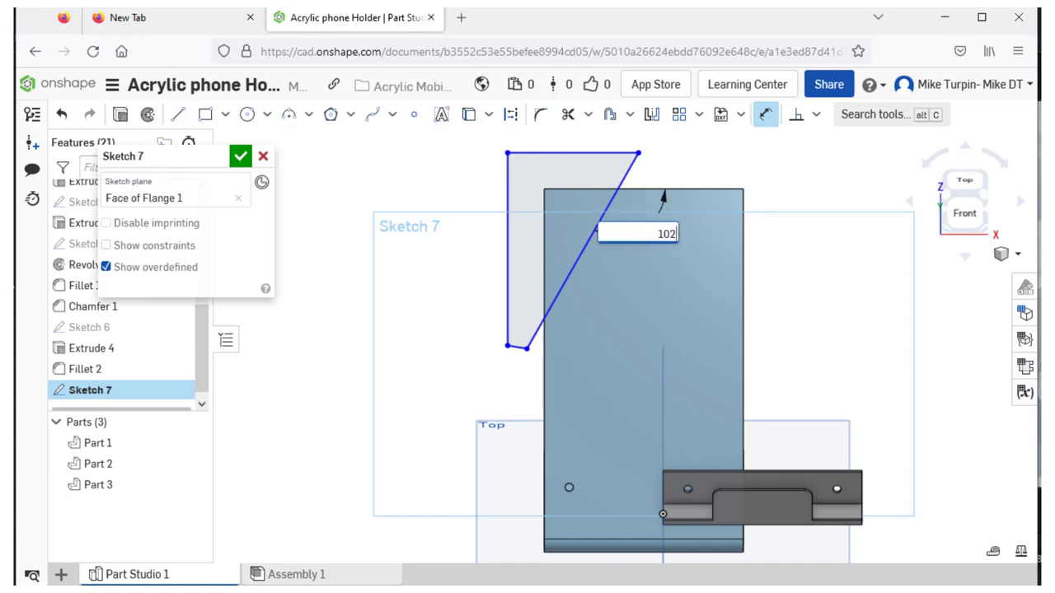
key("Return")
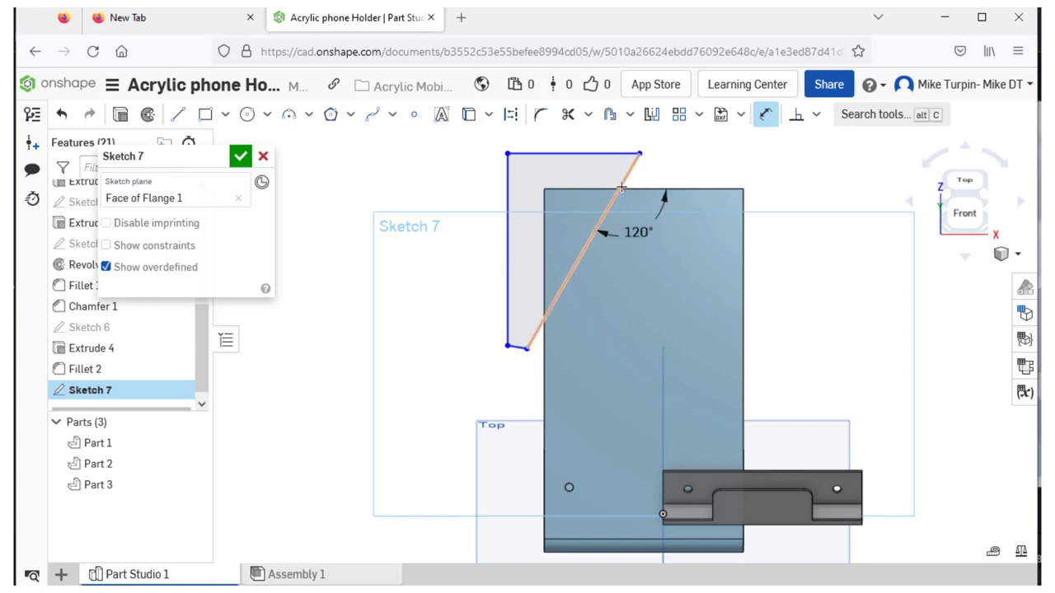
left_click(507, 193)
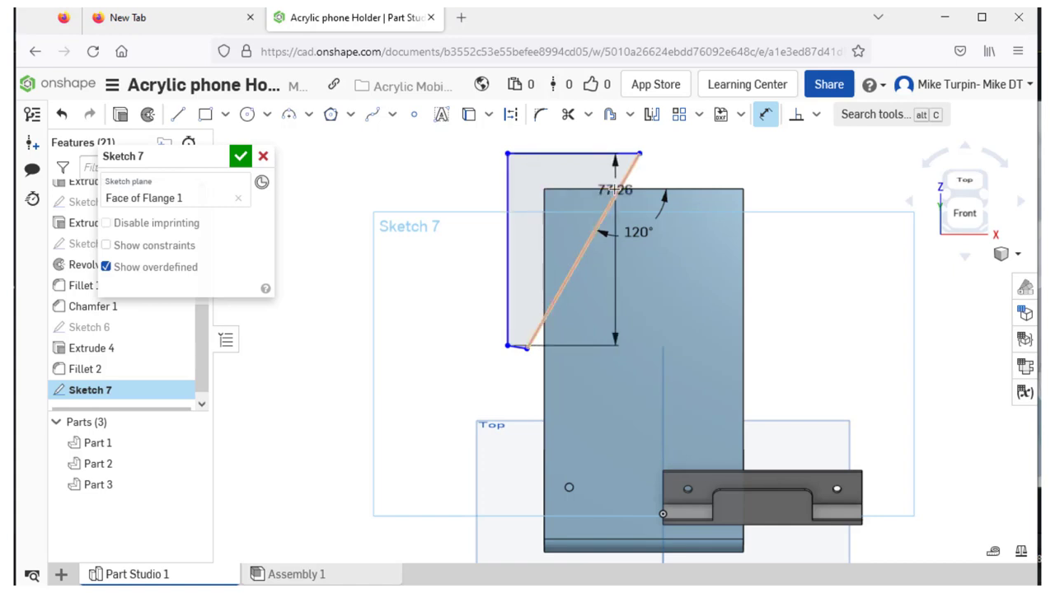
left_click(619, 188)
right_click(470, 213)
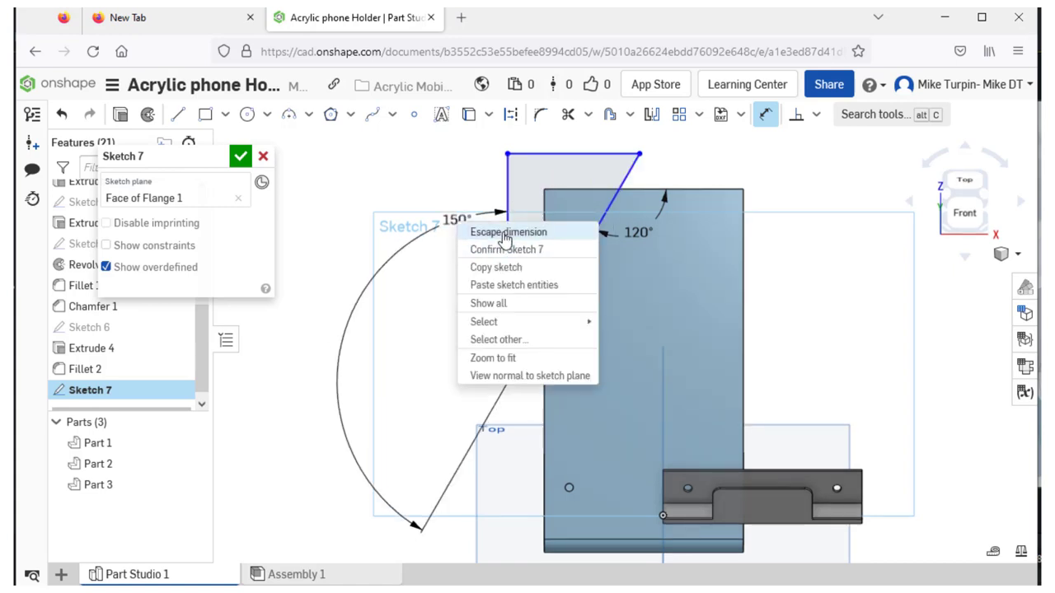
left_click(503, 231)
Step: Shrink the outline by raising its lower points, shift it over the upright's upper left corner, and finish the sketch
mouse_move(527, 347)
left_mouse_down()
mouse_move(530, 358)
mouse_move(537, 313)
mouse_move(543, 323)
mouse_move(530, 321)
mouse_move(508, 344)
mouse_move(505, 233)
left_mouse_up()
mouse_move(529, 303)
left_mouse_down()
mouse_move(539, 266)
mouse_move(524, 267)
left_mouse_up()
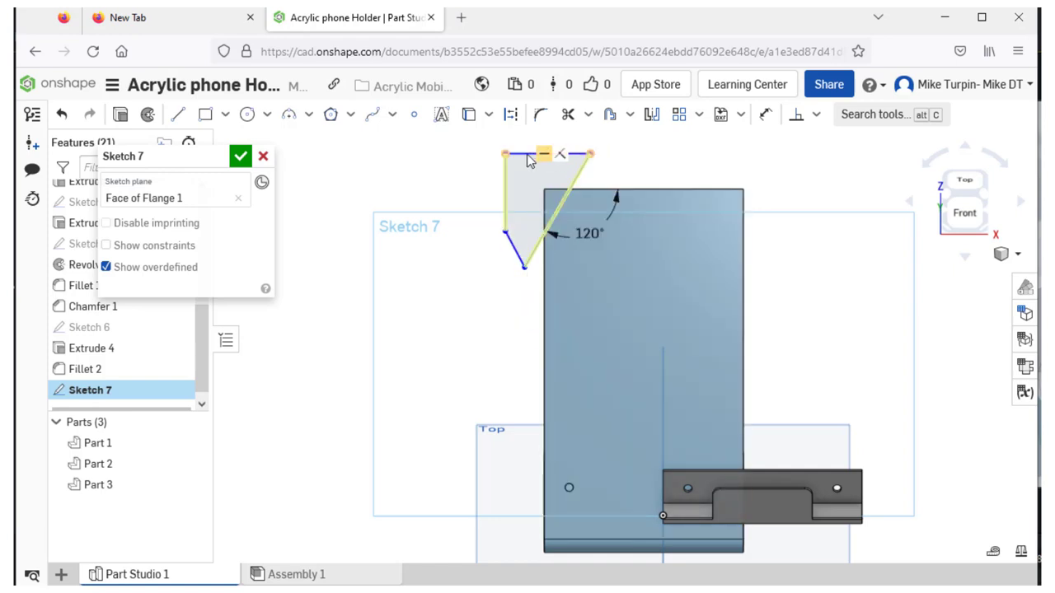
mouse_move(511, 154)
left_mouse_down()
mouse_move(519, 185)
mouse_move(615, 184)
left_mouse_up()
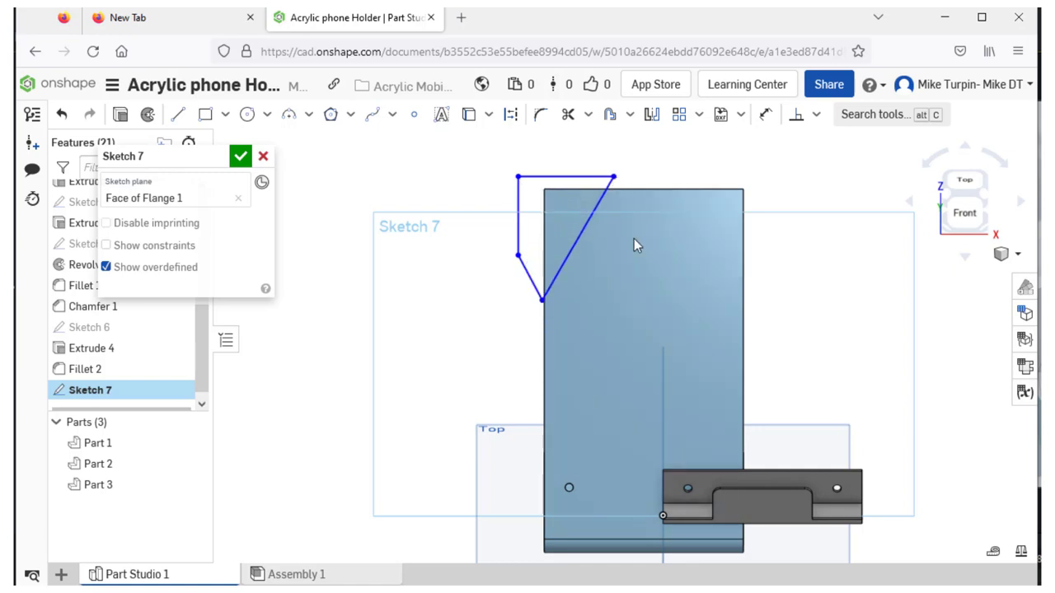
left_click(241, 158)
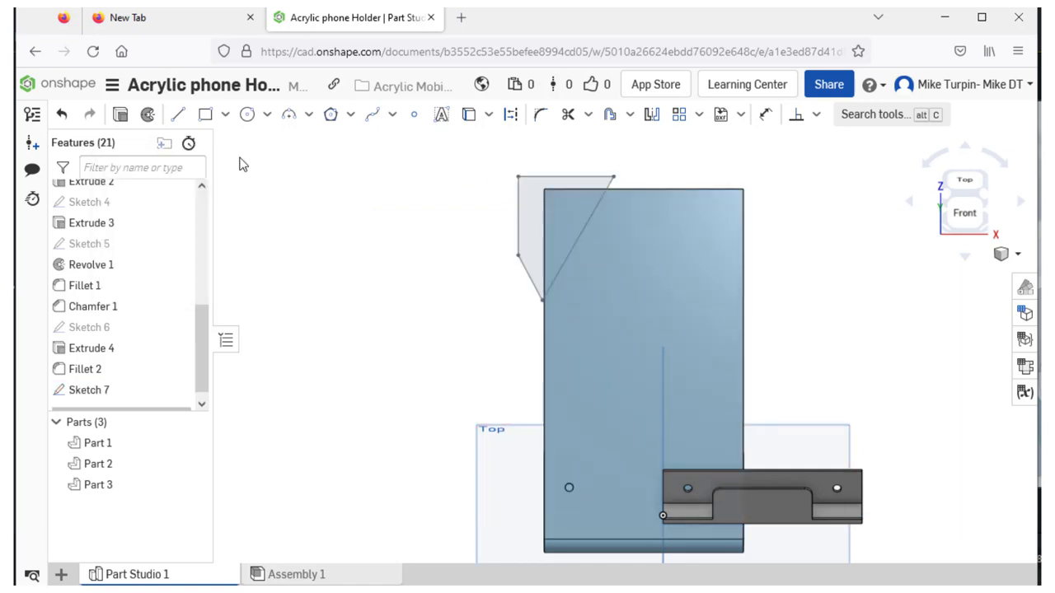
Step: Cut the upright's corner away by extruding both sketch regions as a 25 mm blind removal from Part 1
left_click(191, 115)
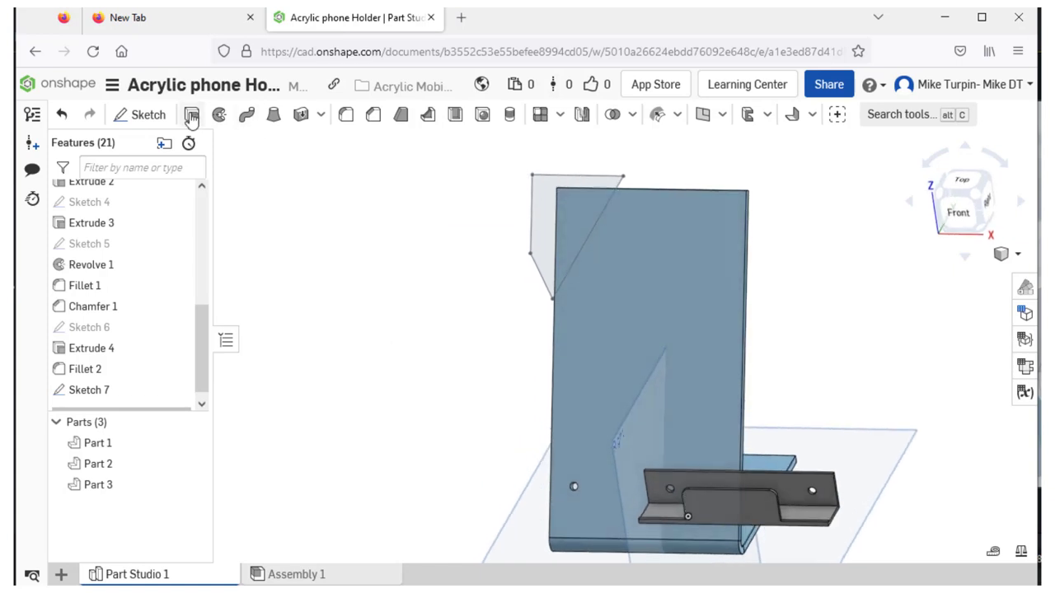
left_click(562, 207)
left_click(541, 210)
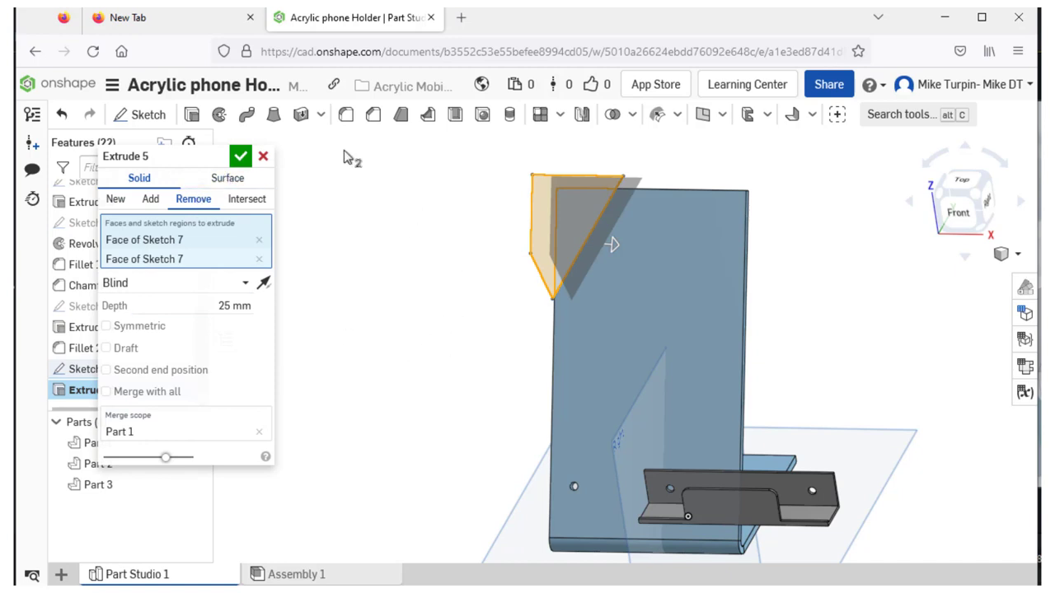
left_click(241, 158)
Step: Fillet the two outer corner edges of the base flange with a 3 mm radius
right_click_drag(360, 255, 326, 275)
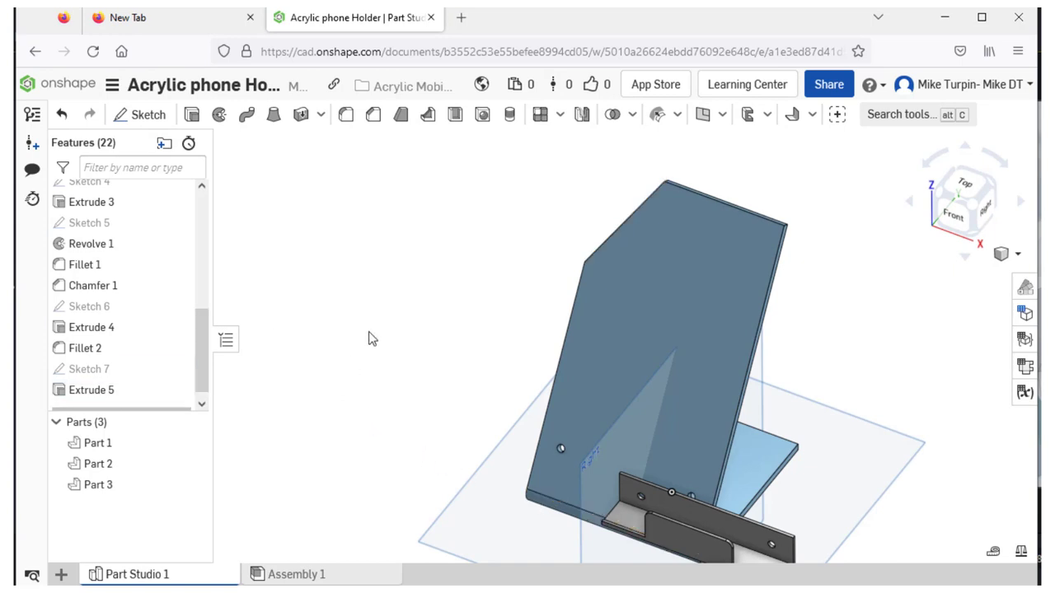
left_click(346, 114)
scroll(814, 215, "up", 3)
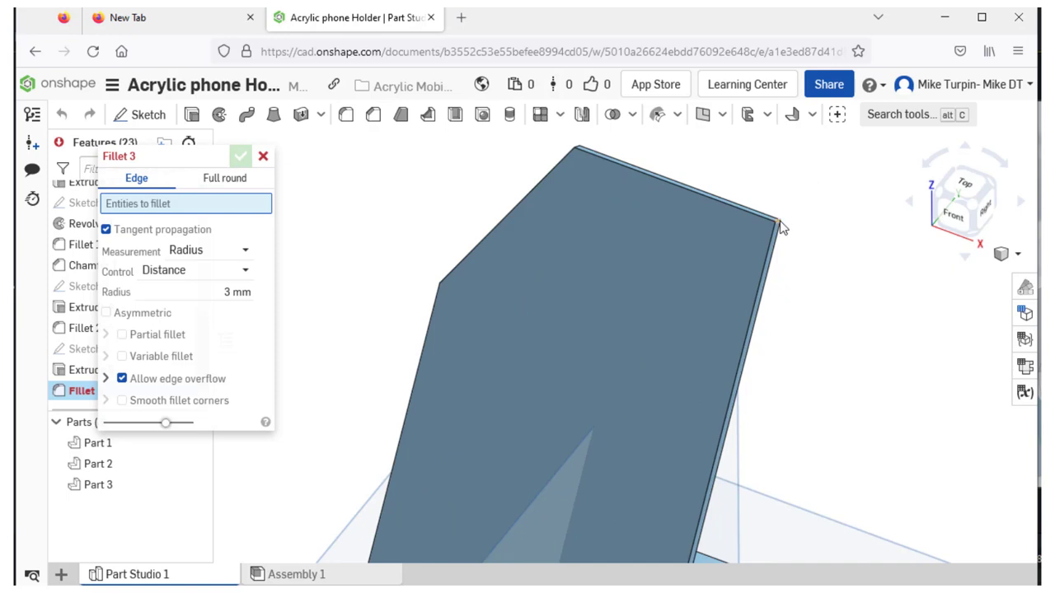
scroll(849, 437, "down", 3)
scroll(811, 410, "up", 3)
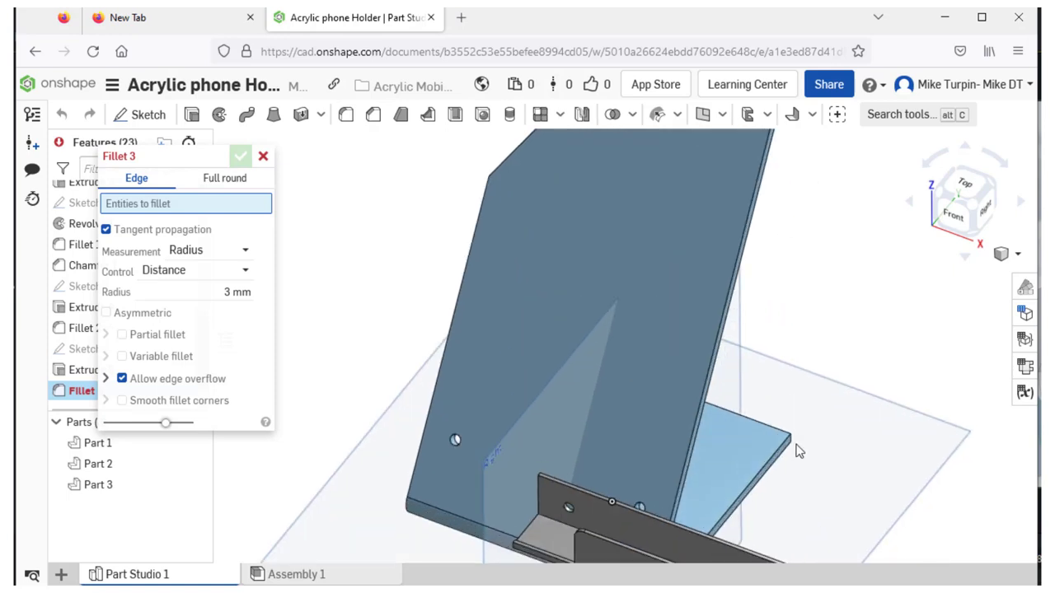
left_click(791, 440)
scroll(861, 407, "down", 3)
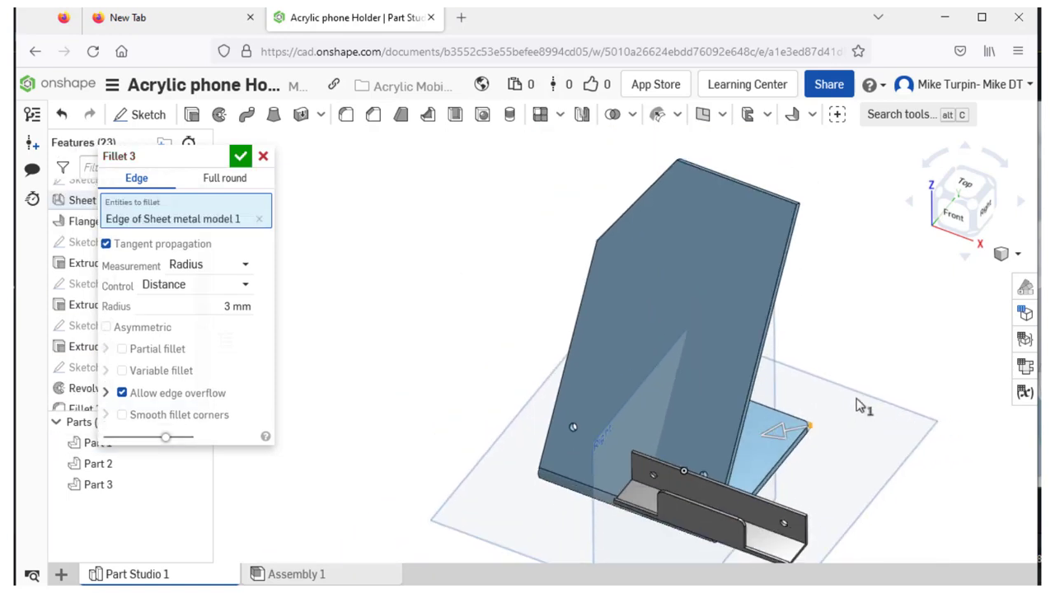
right_click_drag(862, 404, 901, 500)
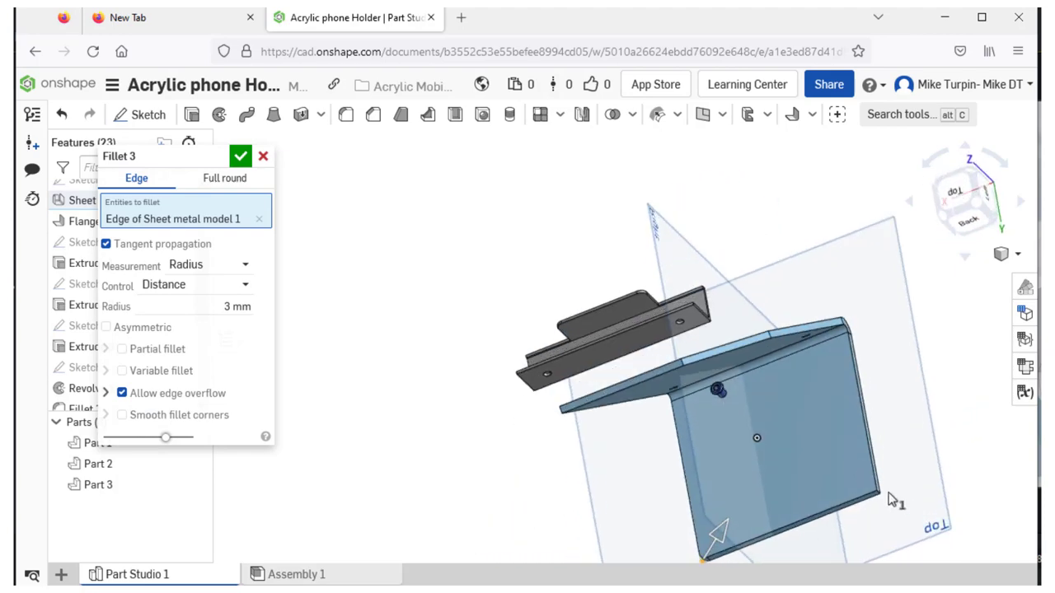
left_click(877, 499)
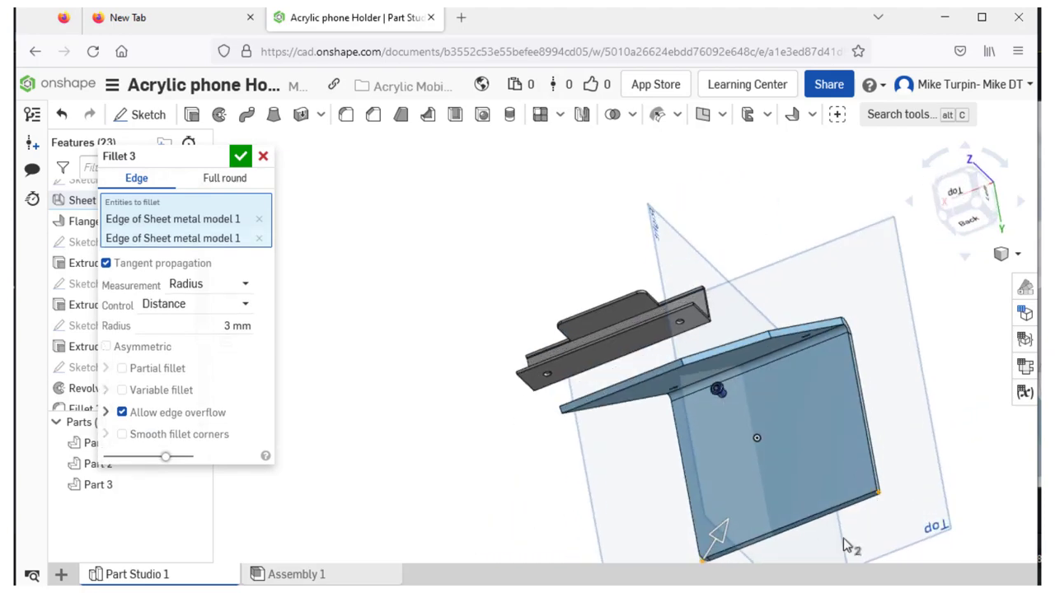
left_click(239, 156)
Step: Inspect the holder from several sides and show the flat pattern of Sheet metal model 1
right_click_drag(365, 297, 651, 237)
key("shift+1")
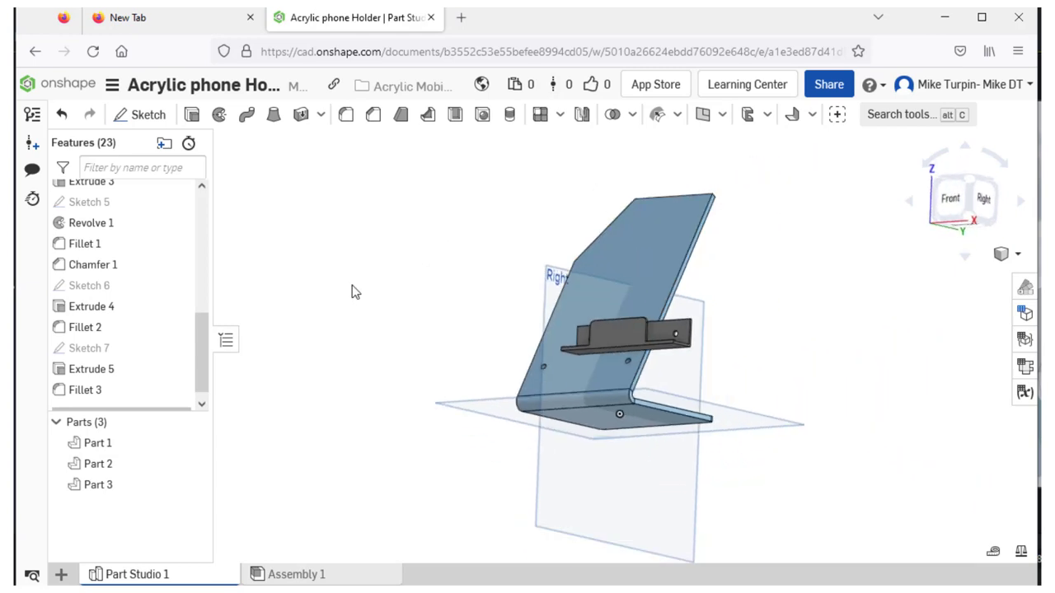
right_click_drag(403, 290, 460, 259)
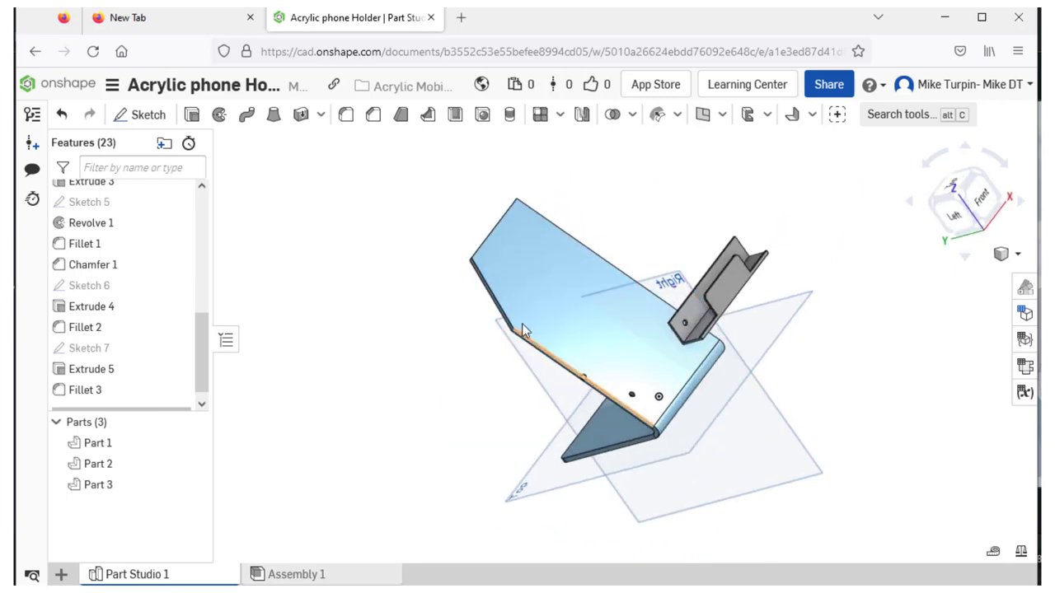
right_click_drag(470, 386, 607, 427)
right_click_drag(459, 403, 408, 473)
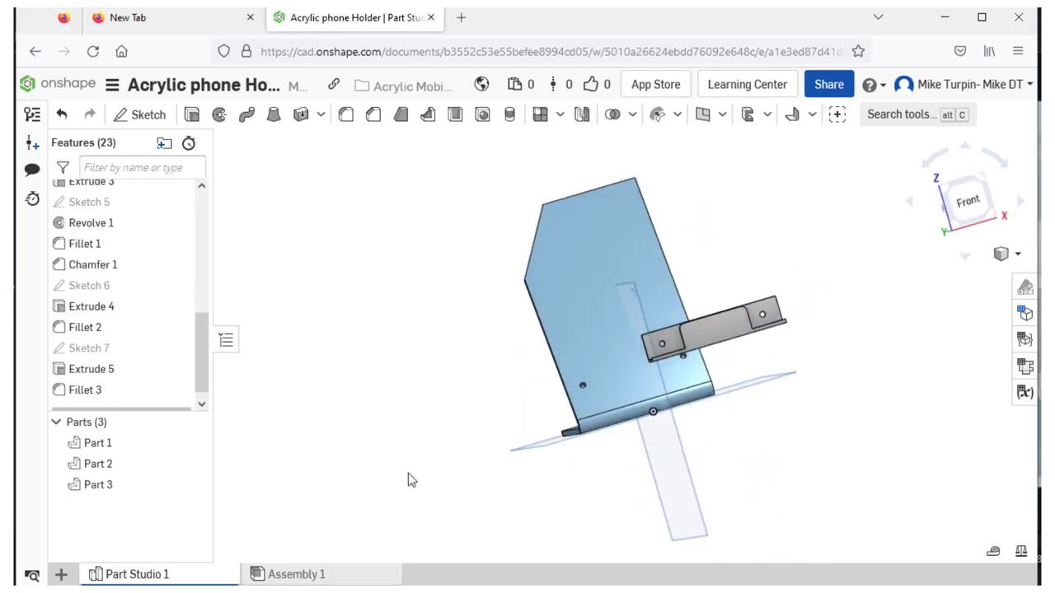
left_click(1026, 368)
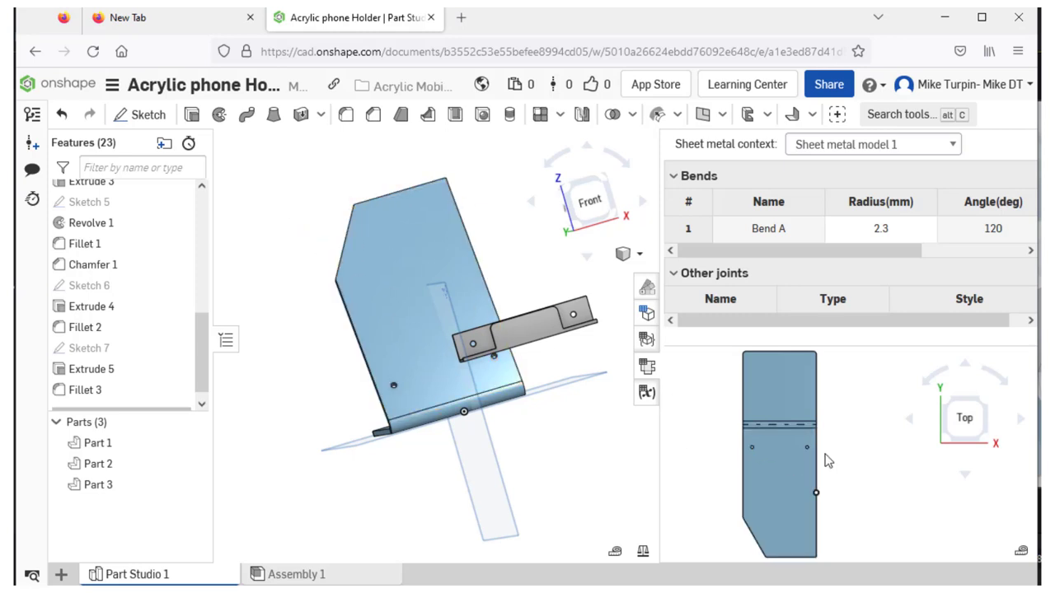
scroll(857, 458, "up", 3)
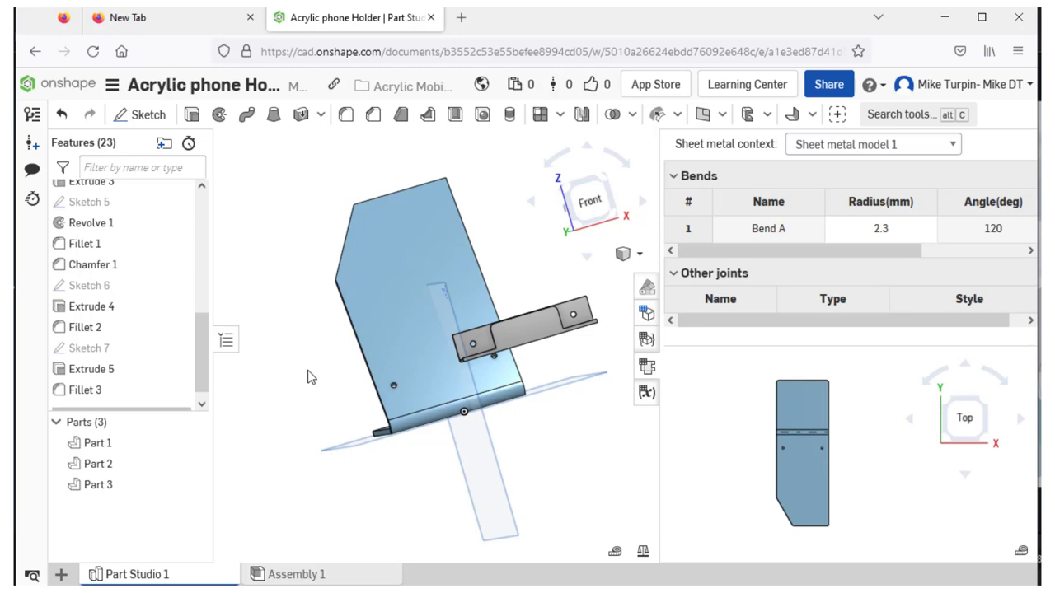
Step: Open Assembly 1 and check the updated phone holder, trying the Translucent display
left_click(288, 575)
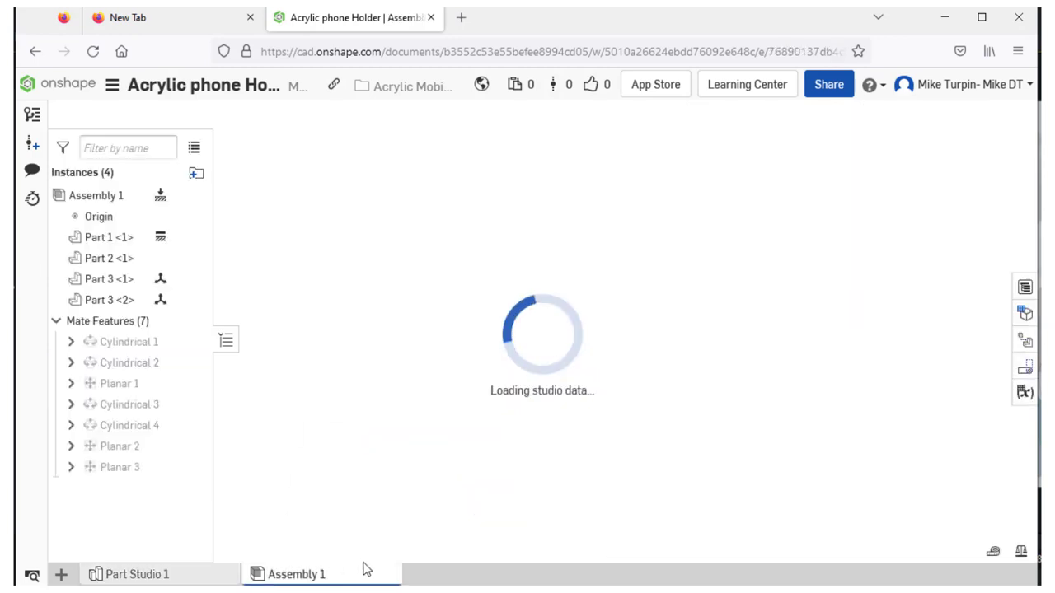
right_click_drag(518, 327, 548, 356)
left_click(605, 325)
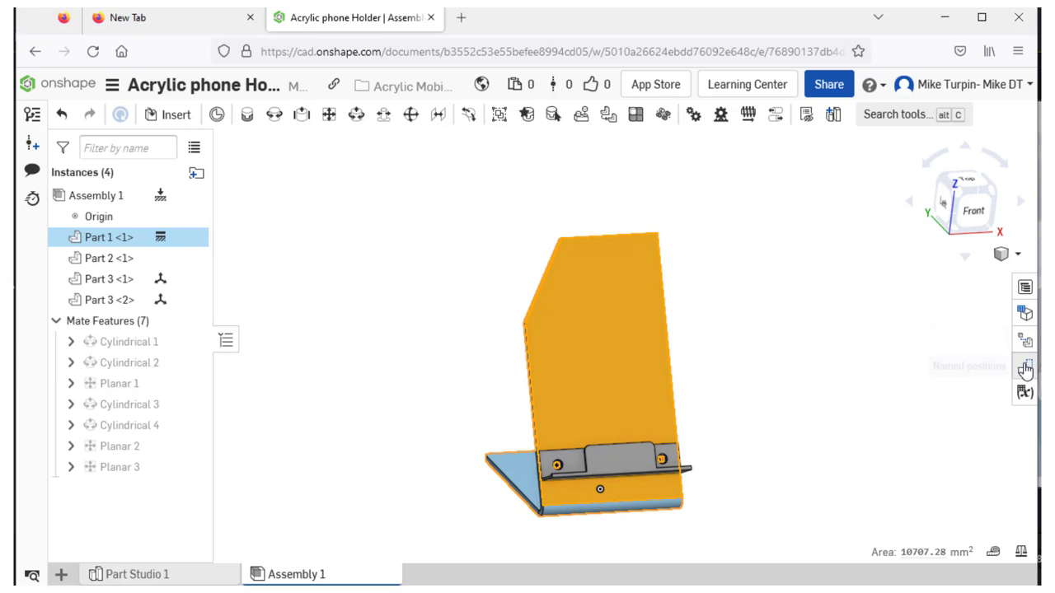
left_click(1019, 255)
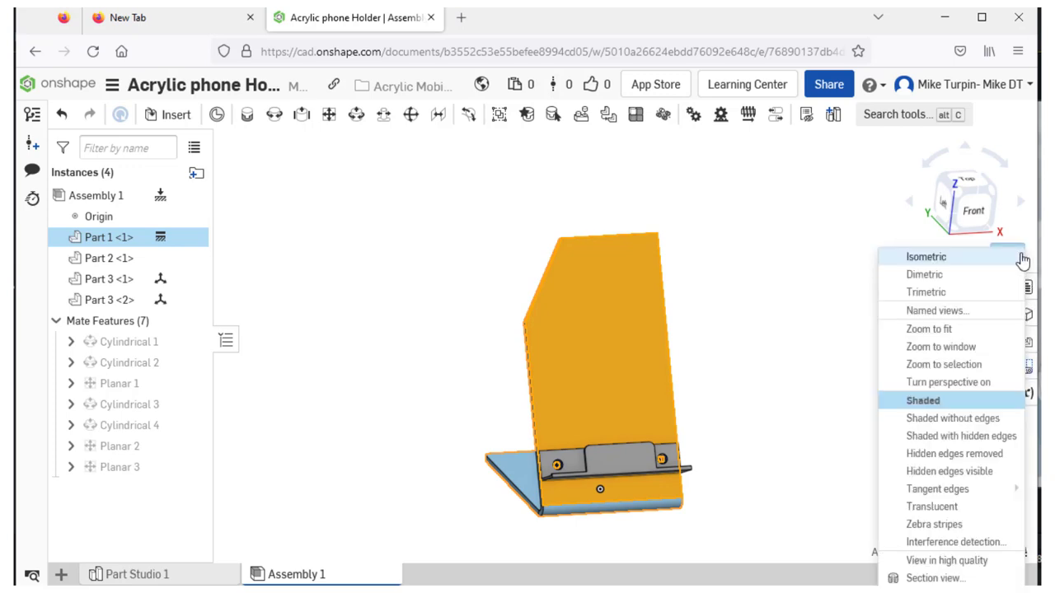
left_click(952, 507)
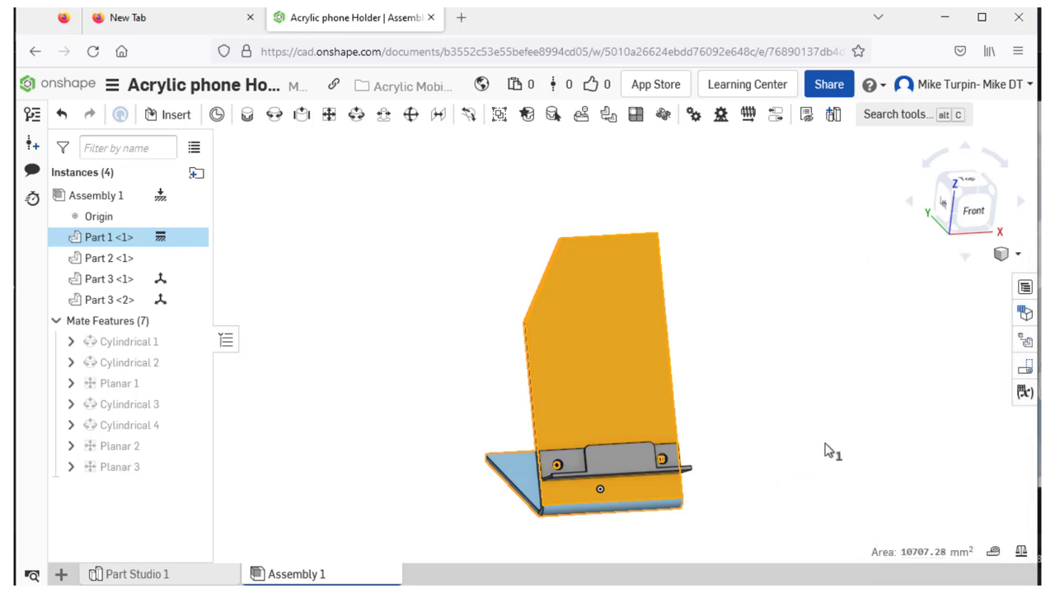
left_click(632, 451)
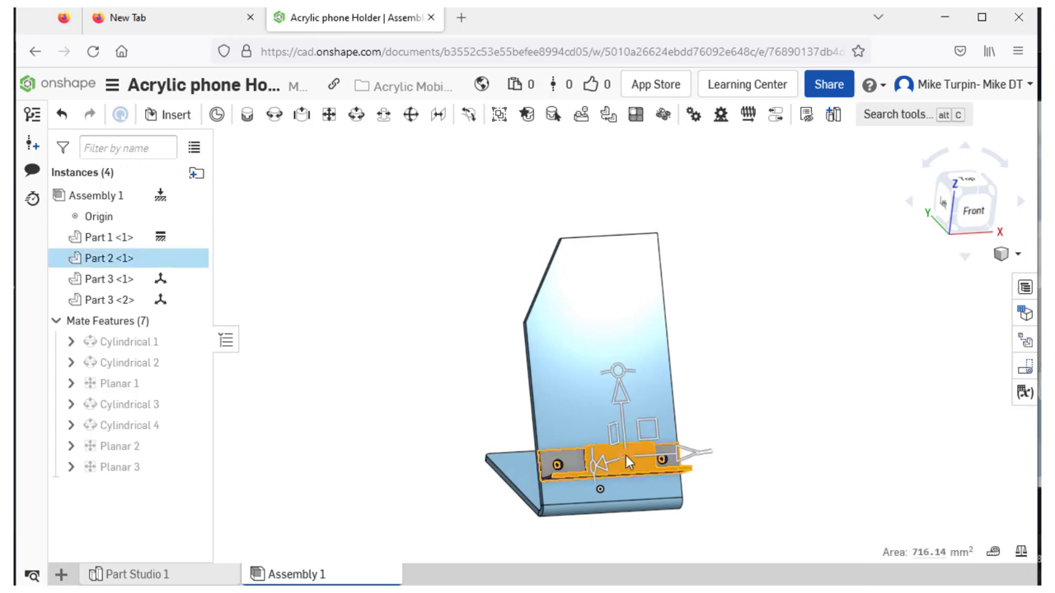
left_click(867, 433)
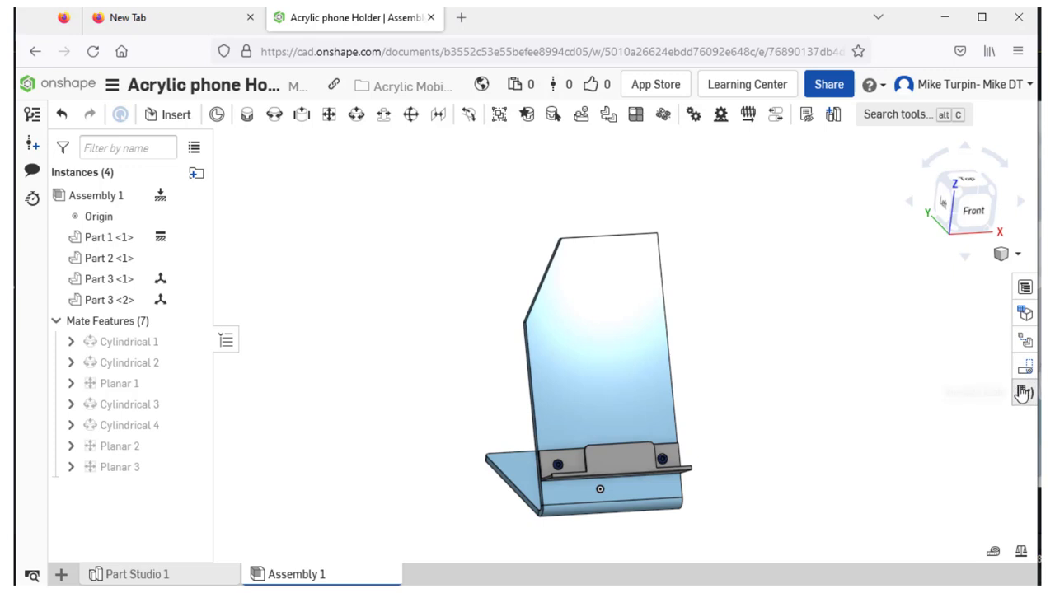
left_click(1023, 314)
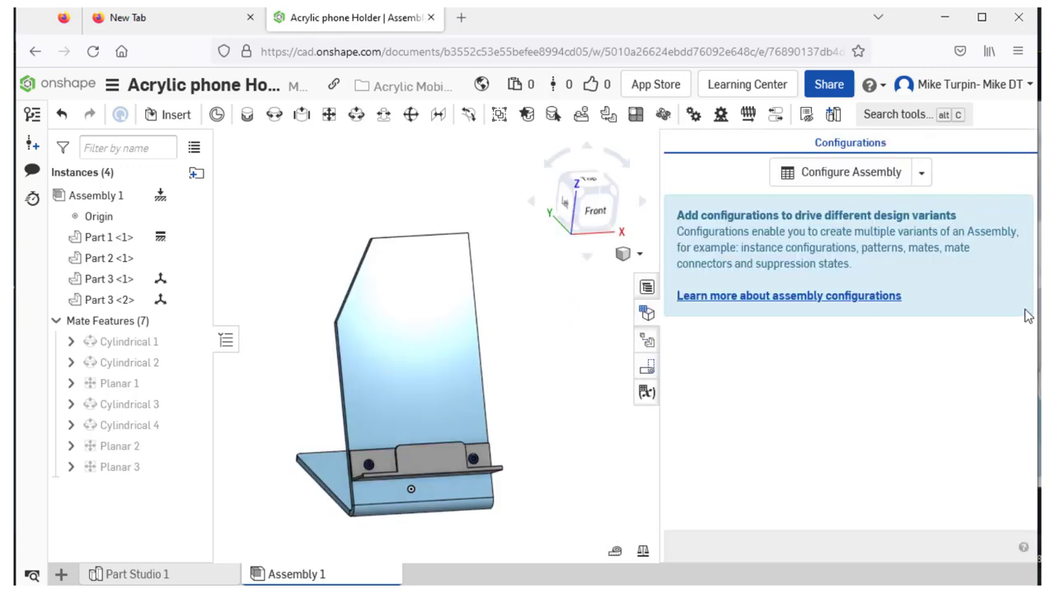
left_click(646, 313)
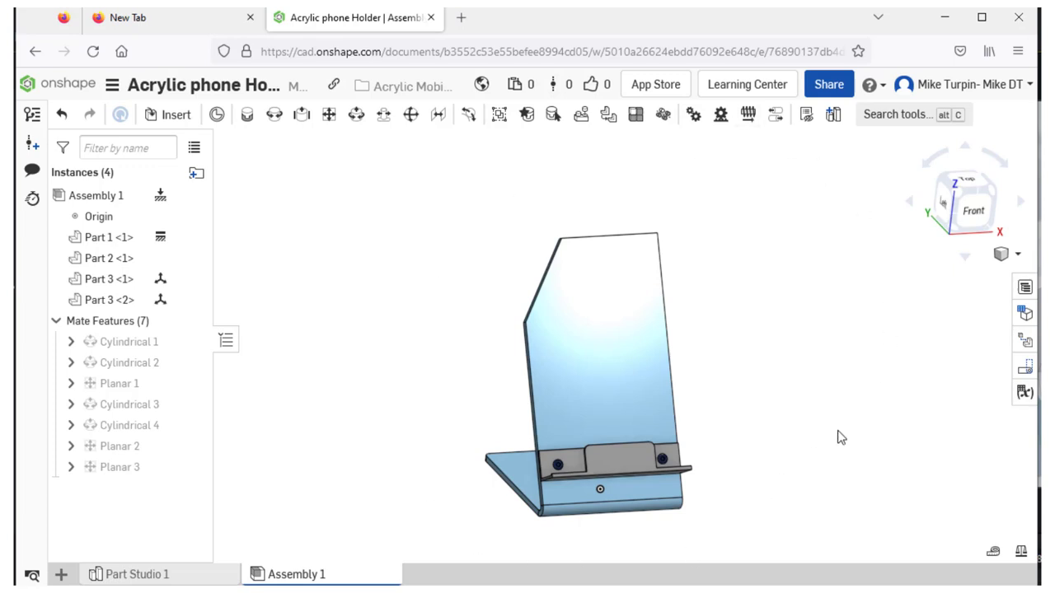
right_click_drag(838, 425, 785, 414)
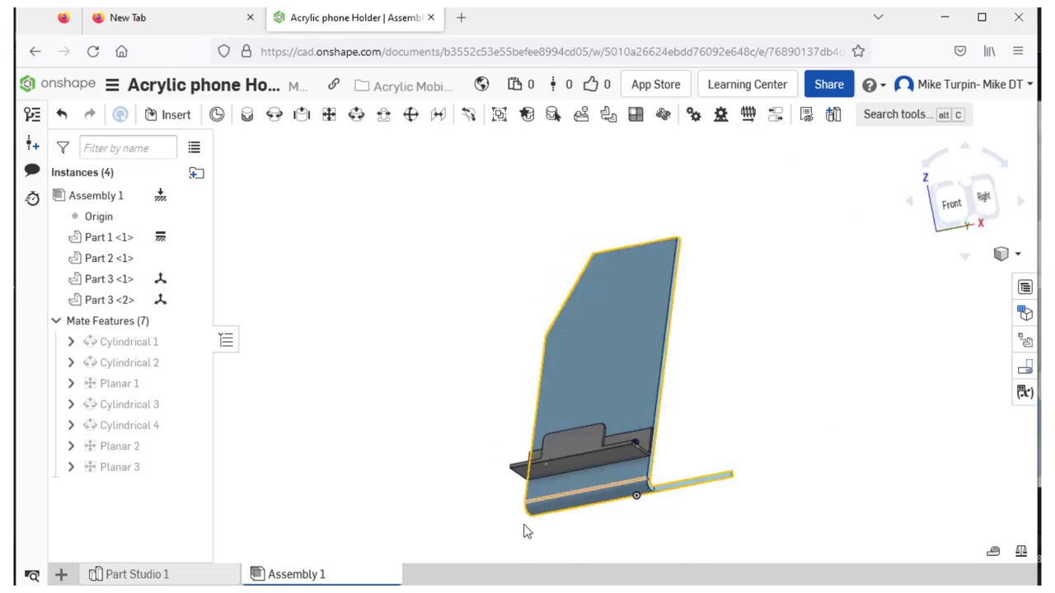
Step: Create a new drawing from the ANSI_A_MM.dwt template with no views
left_click(59, 574)
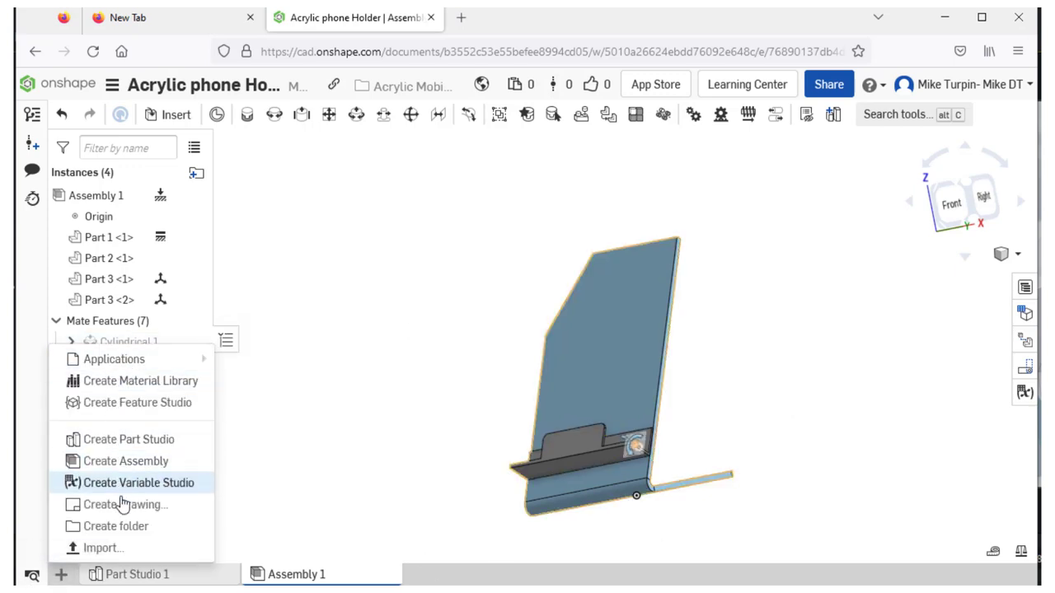
left_click(98, 504)
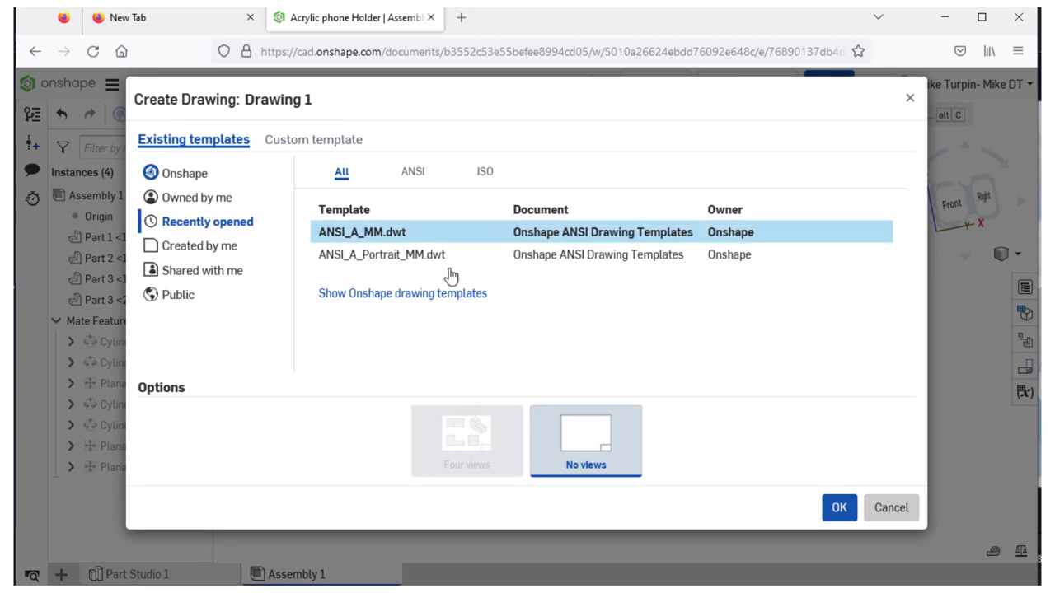
left_click(375, 262)
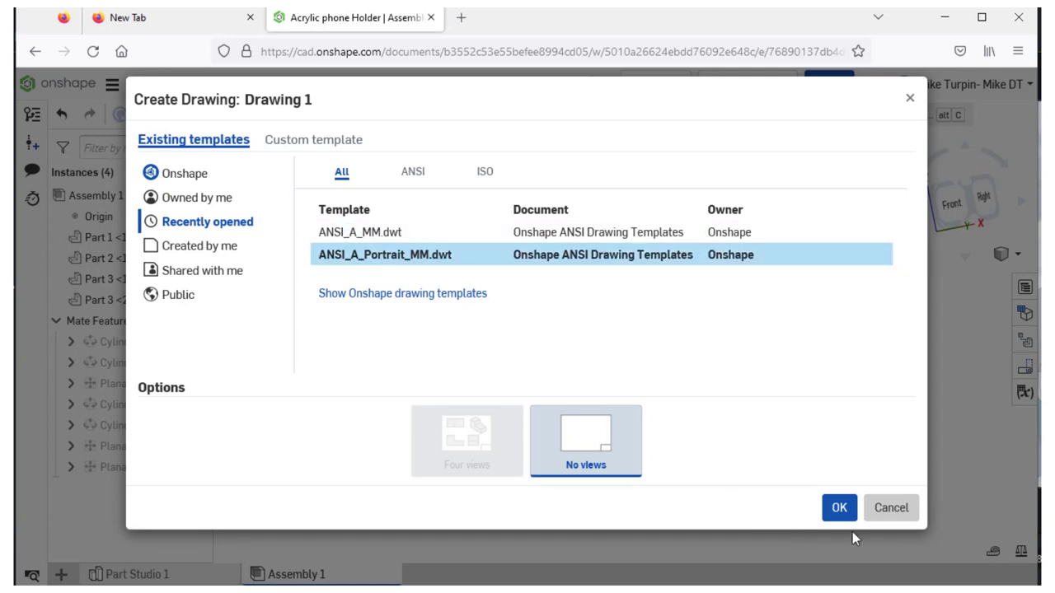
left_click(373, 234)
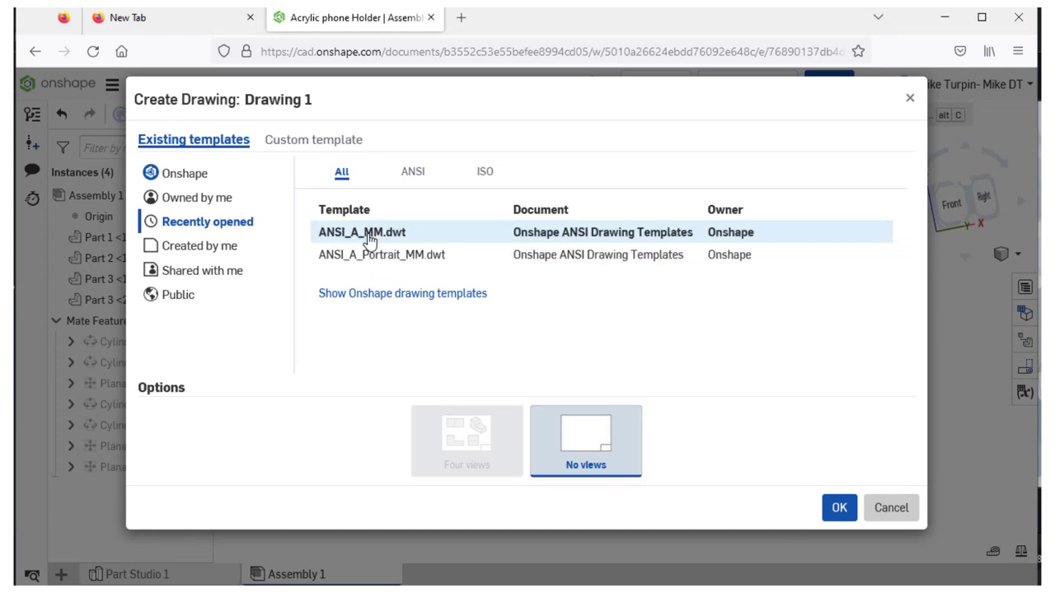
left_click(839, 513)
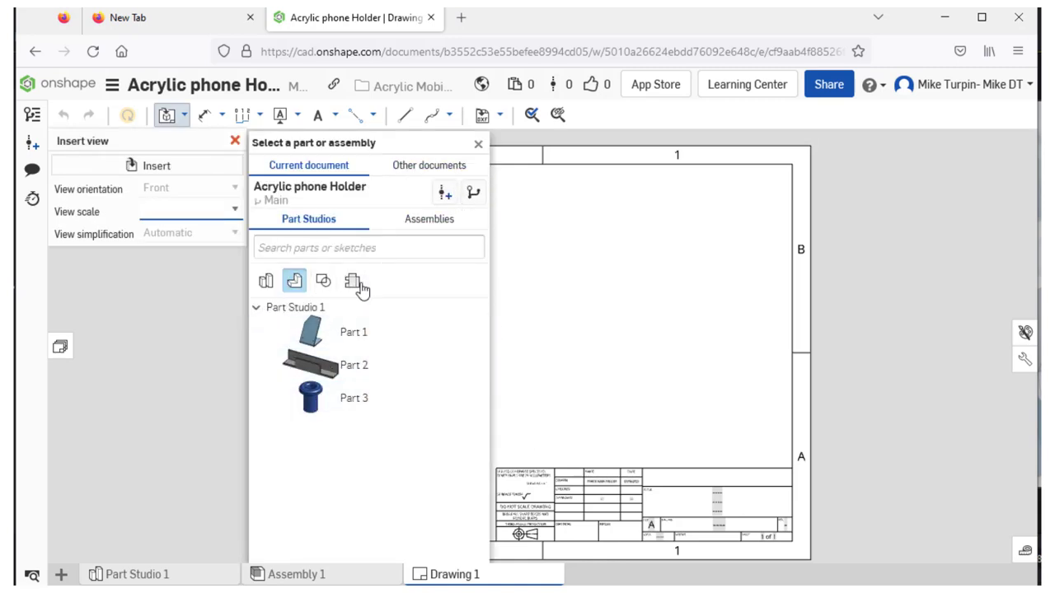
Step: Insert a front view of Assembly 1 at 1:3 scale in the lower left area of the sheet
left_click(429, 220)
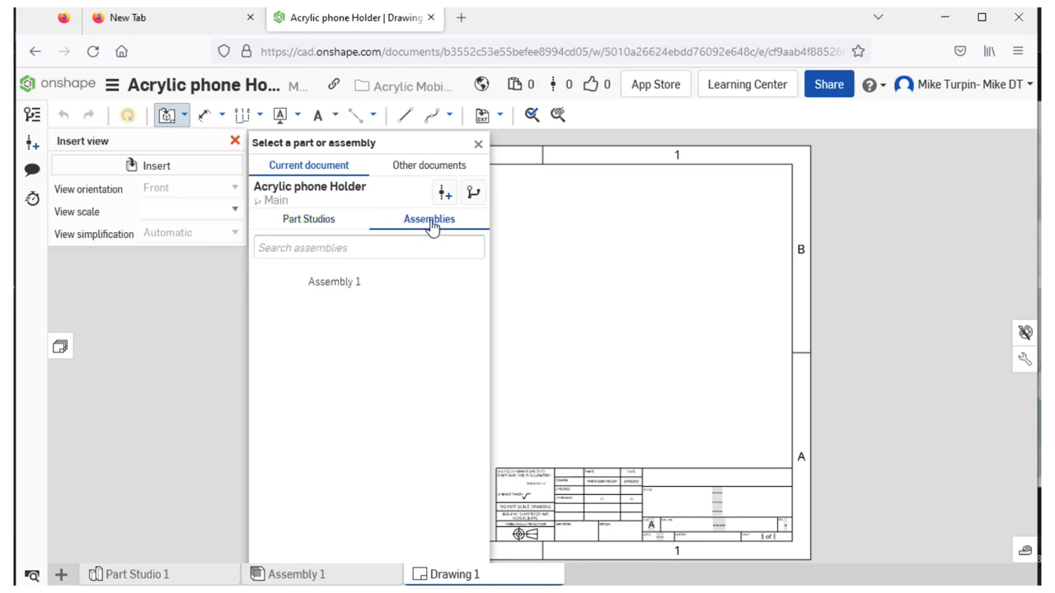
left_click(322, 288)
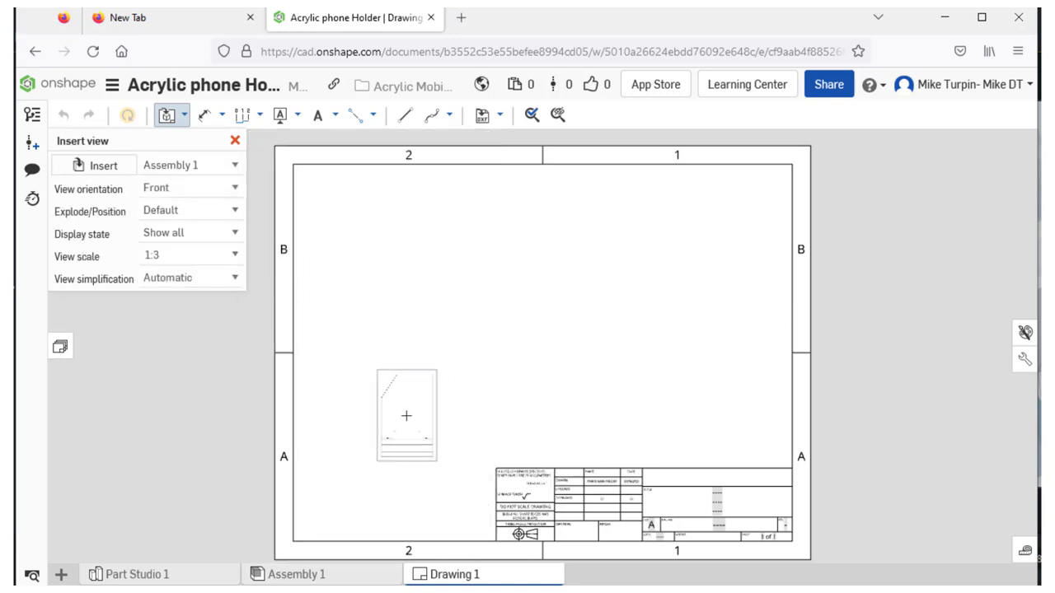
left_click(410, 415)
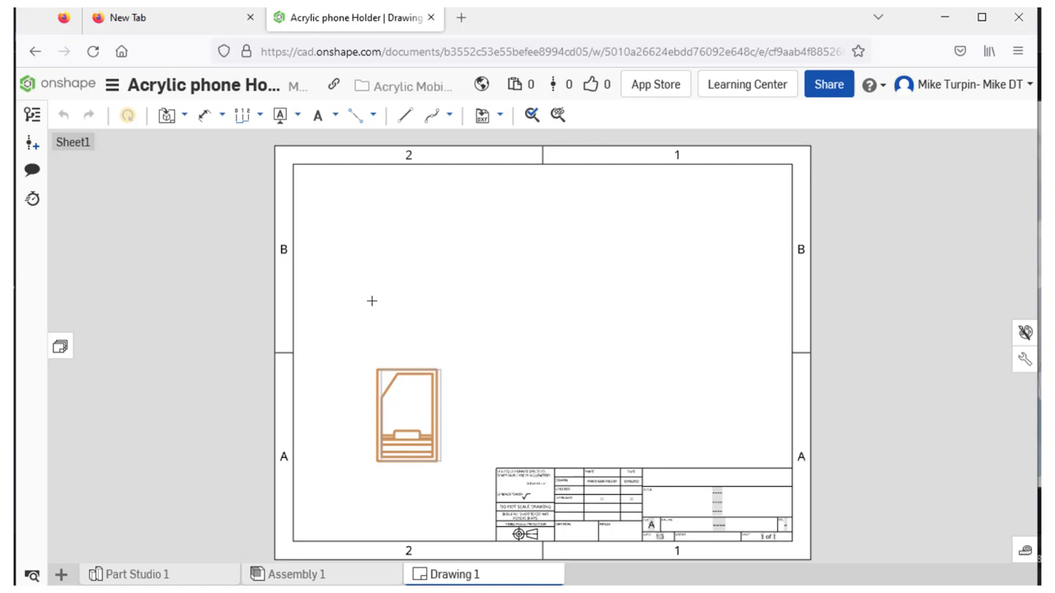
key("Escape")
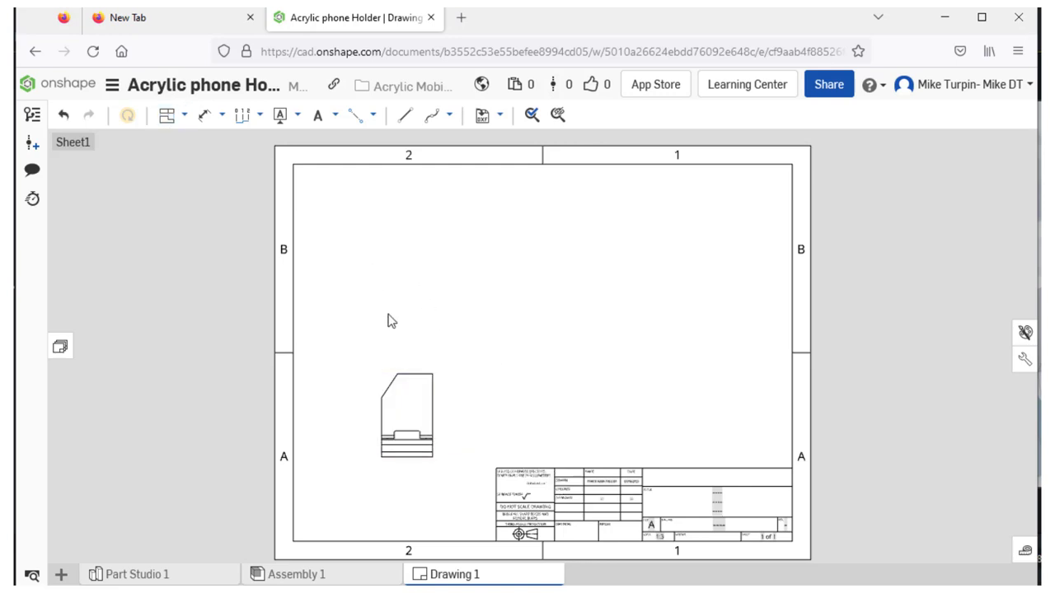
Step: Project a top view from the front view and place it directly above
left_click(403, 372)
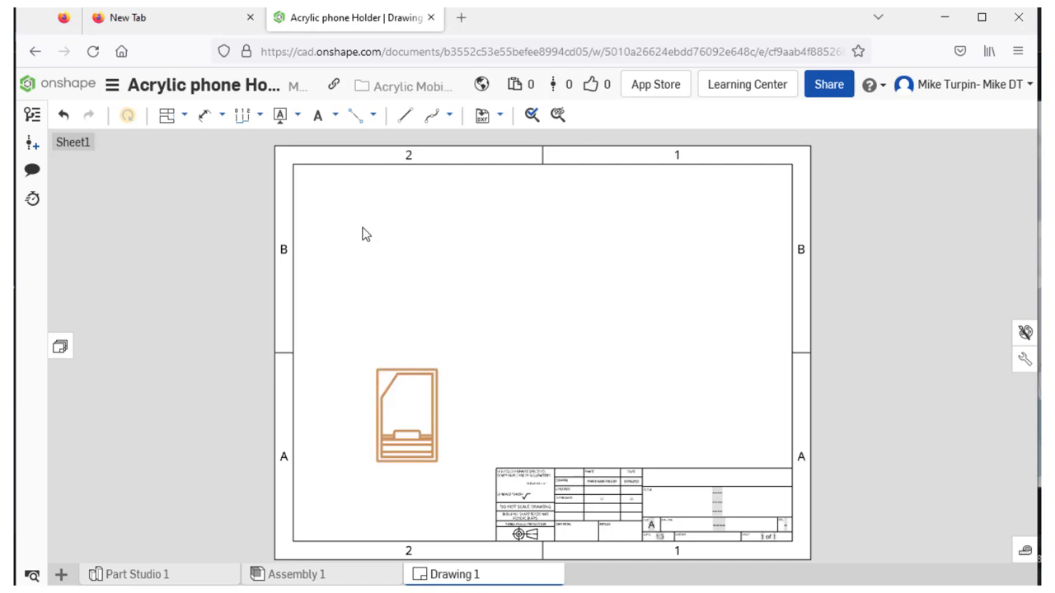
left_click(167, 115)
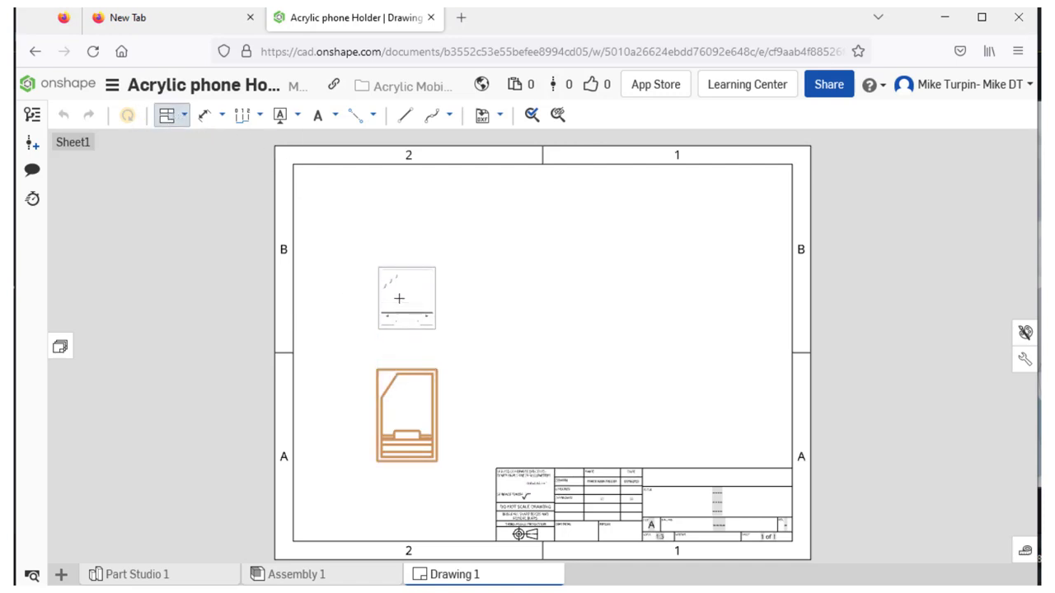
left_click(400, 300)
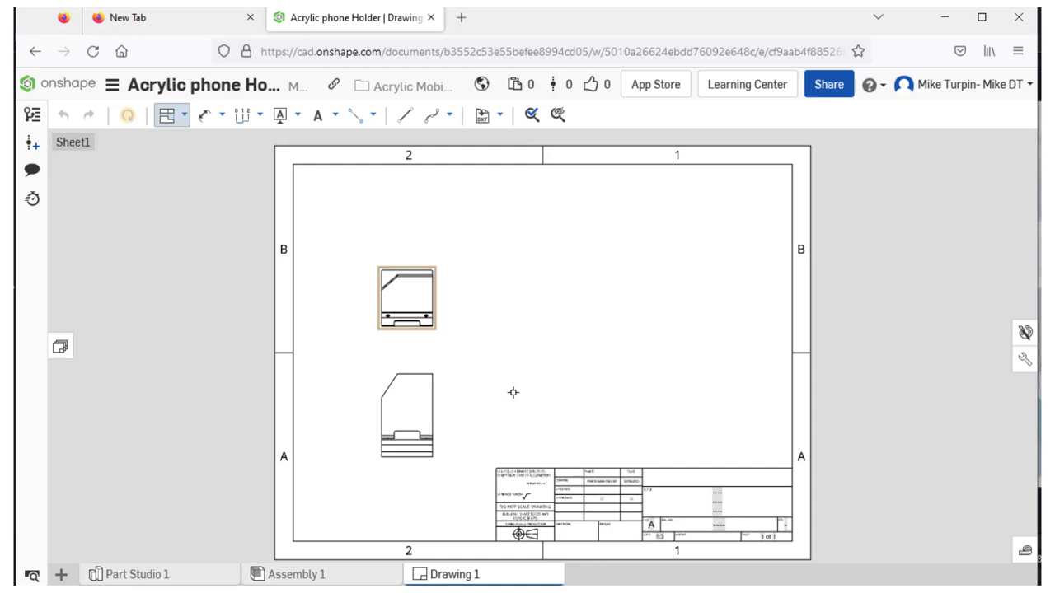
Step: Project a side view from the front view and place it to the right at the same height
scroll(428, 400, "up", 3)
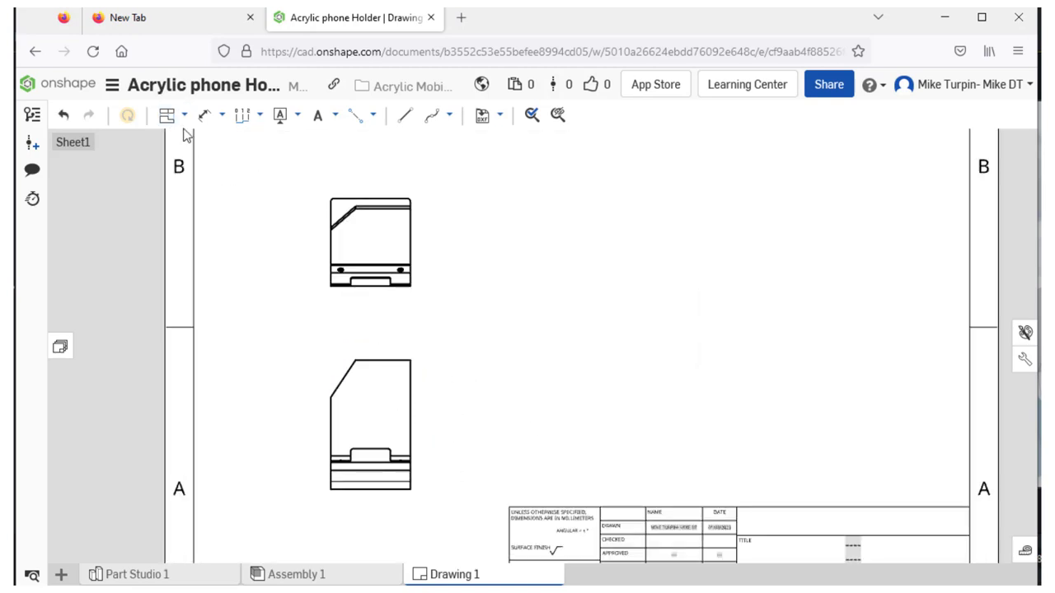
left_click(166, 115)
left_click(371, 425)
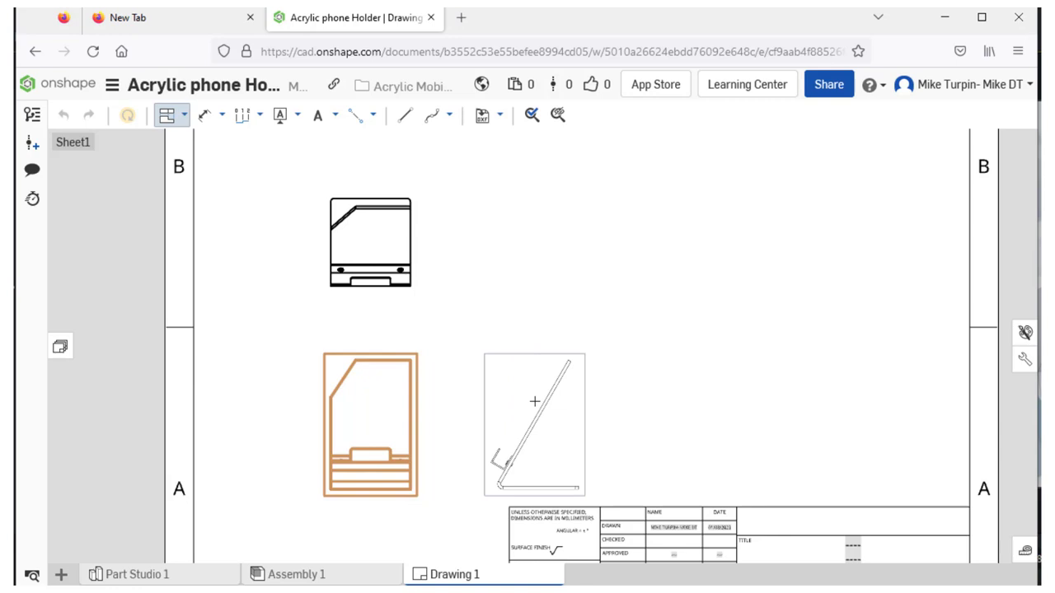
left_click(535, 401)
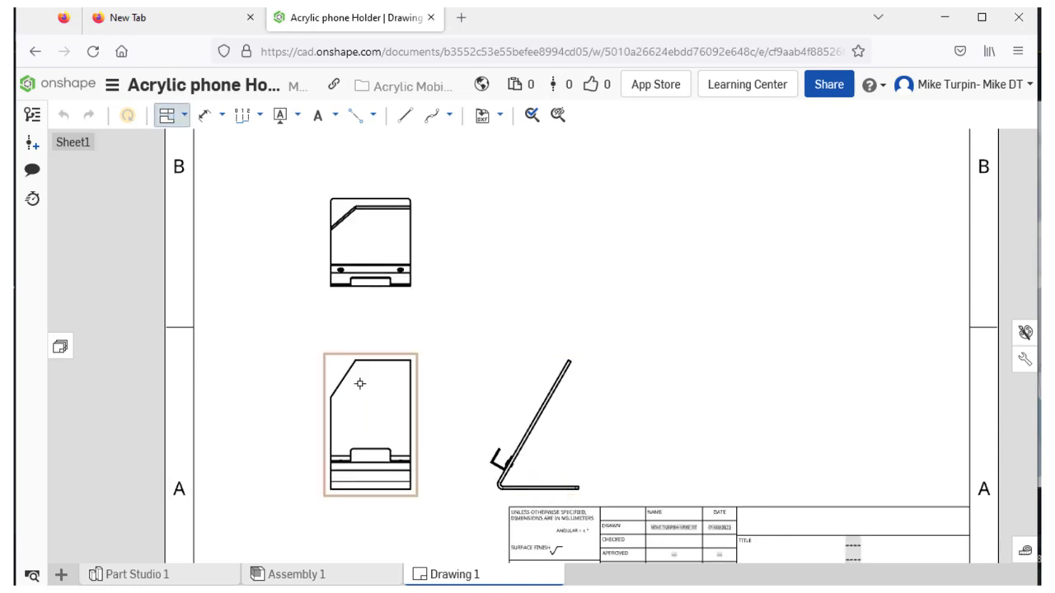
Step: Change the front view's scale to 1:2
scroll(590, 436, "up", 2)
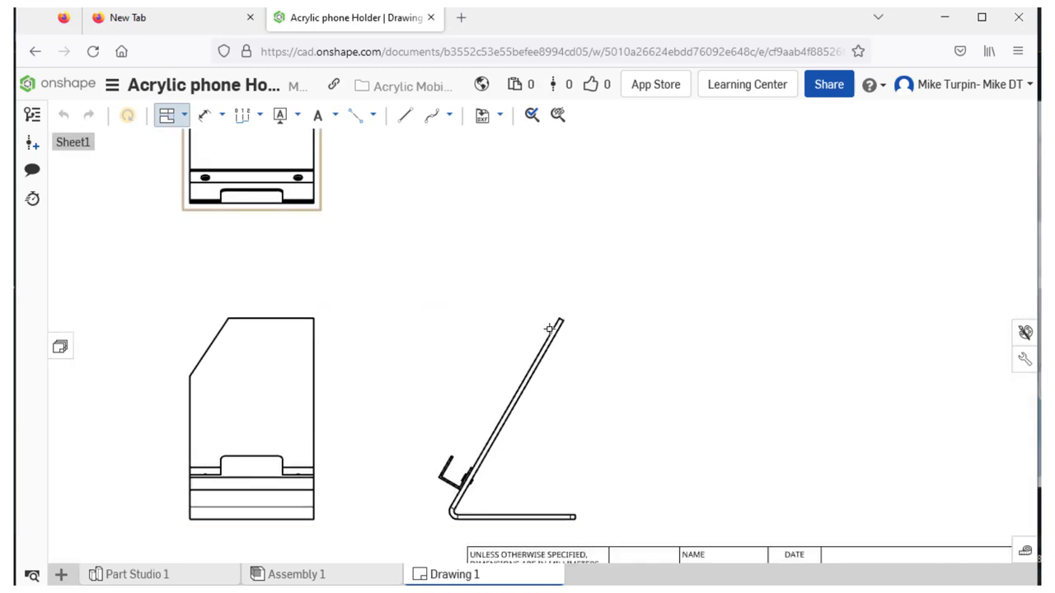
scroll(486, 298, "down", 3)
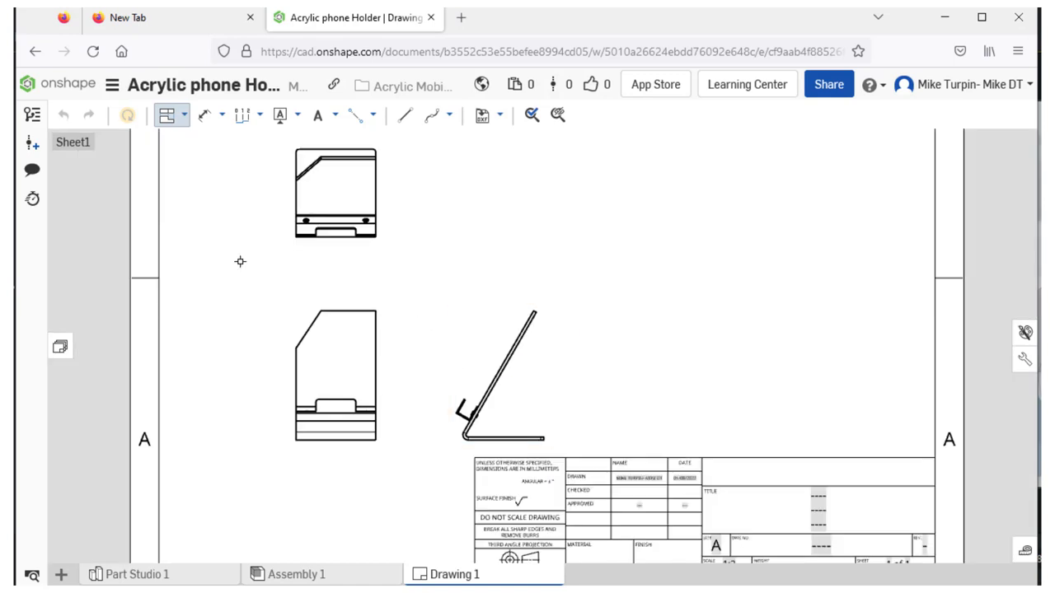
key("Escape")
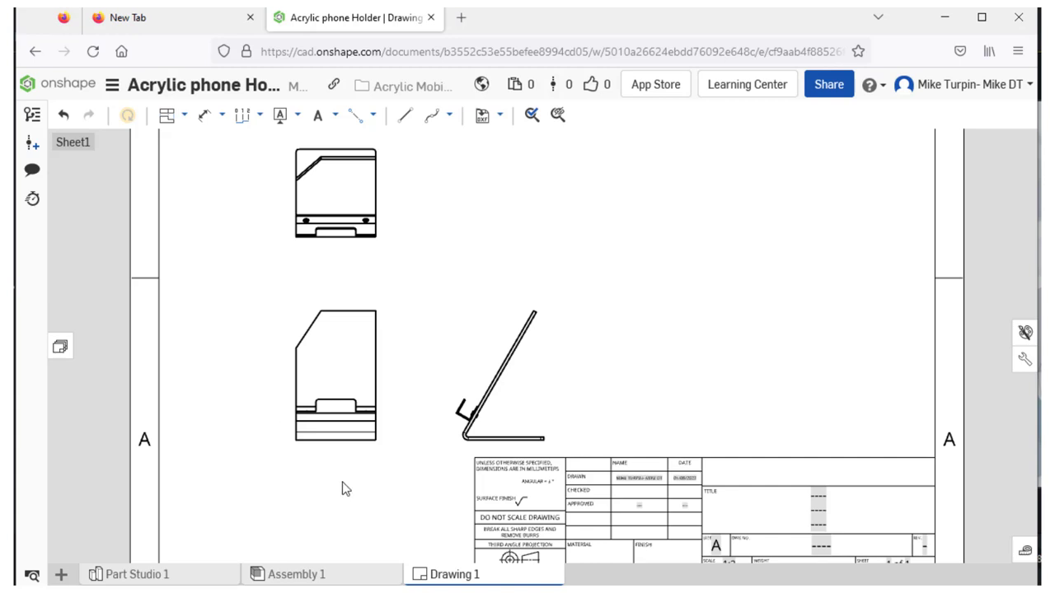
double_click(370, 451)
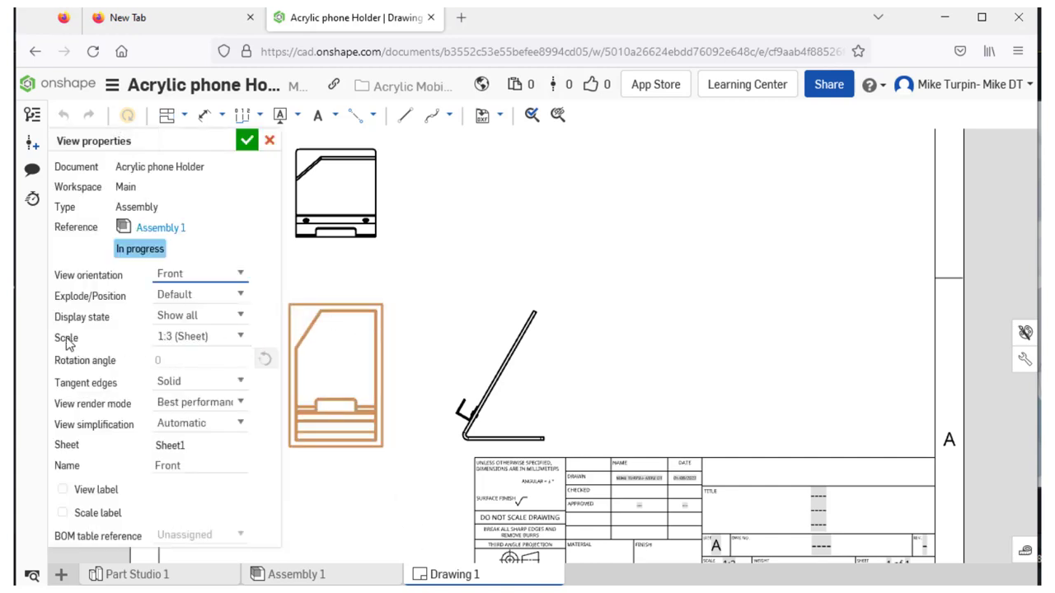
left_click(241, 336)
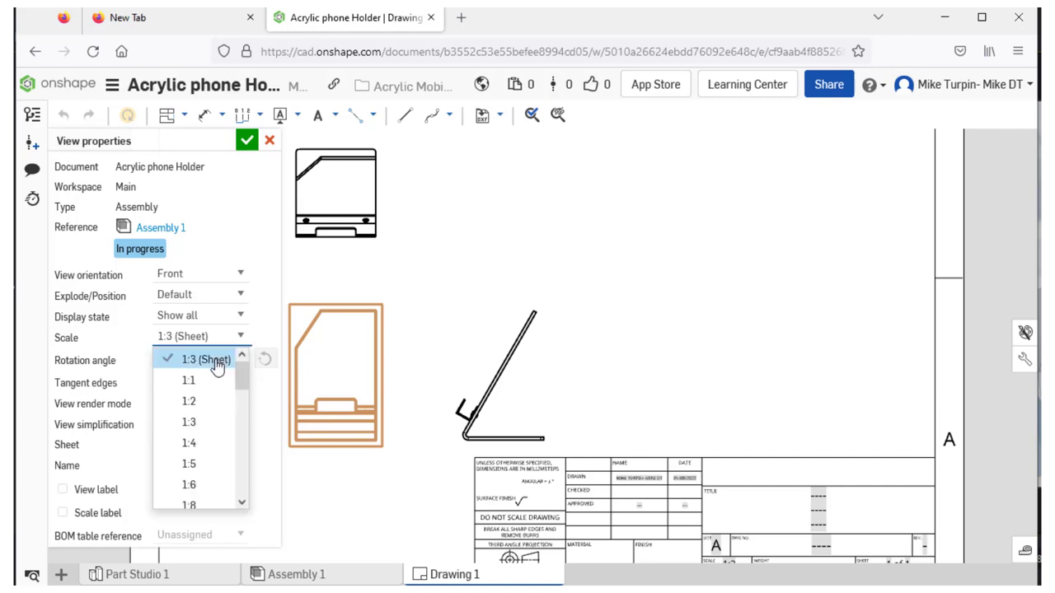
left_click(203, 402)
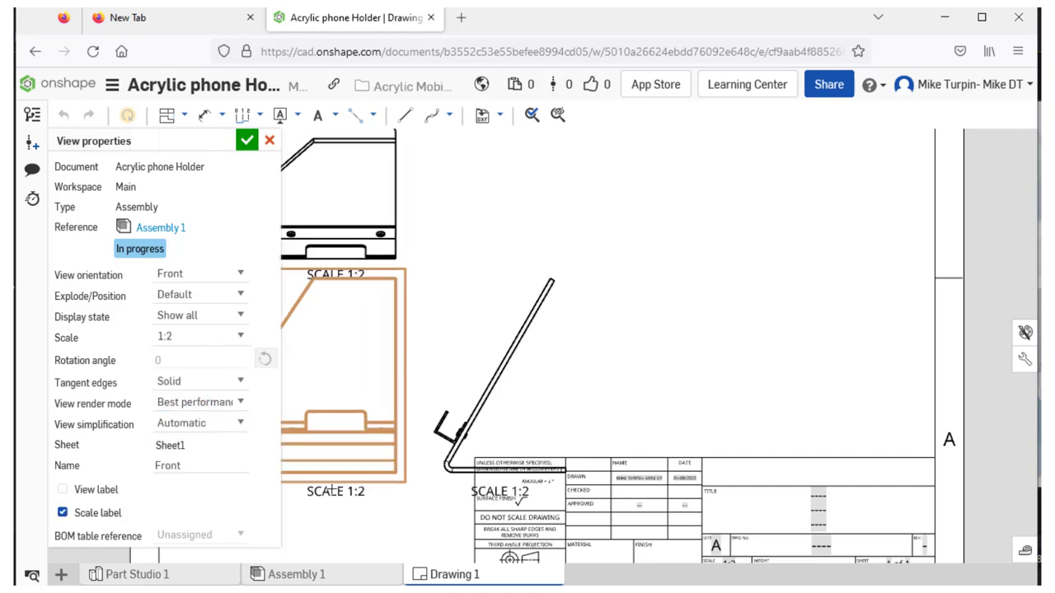
left_click(246, 140)
Step: Reposition the top, front and side views on the sheet, raising the side view clear of the title block
scroll(354, 384, "down", 2)
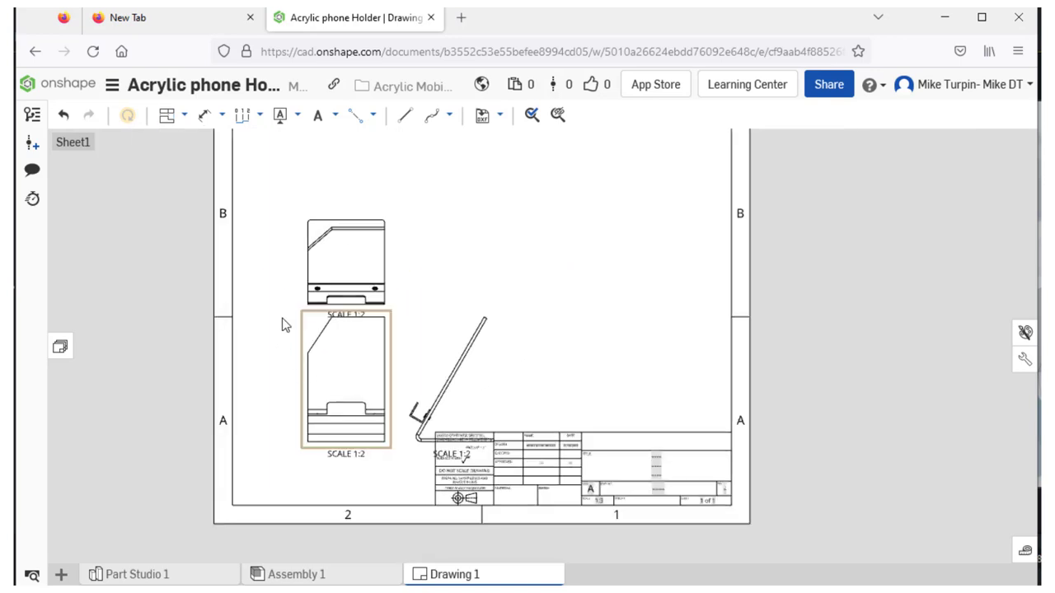
scroll(282, 324, "up", 2)
left_click_drag(371, 254, 374, 191)
left_click_drag(371, 390, 332, 365)
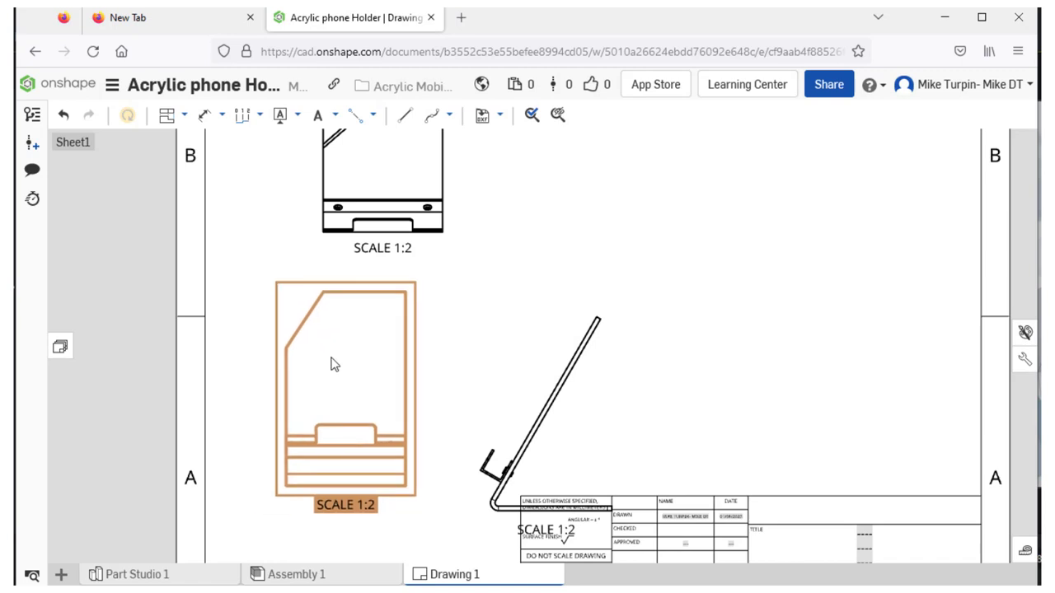
left_click_drag(545, 409, 558, 370)
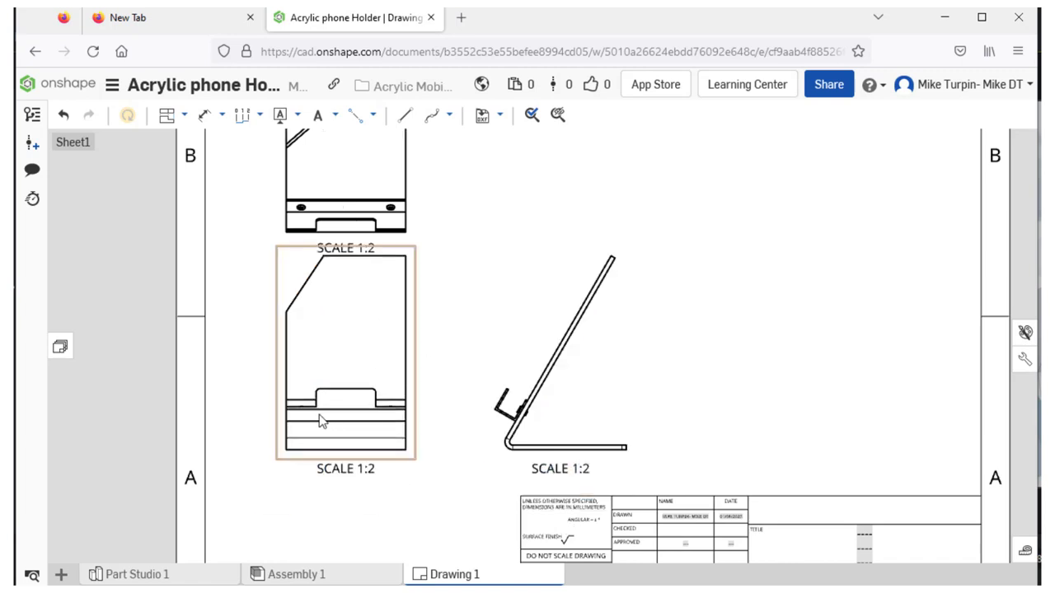
scroll(422, 401, "down", 3)
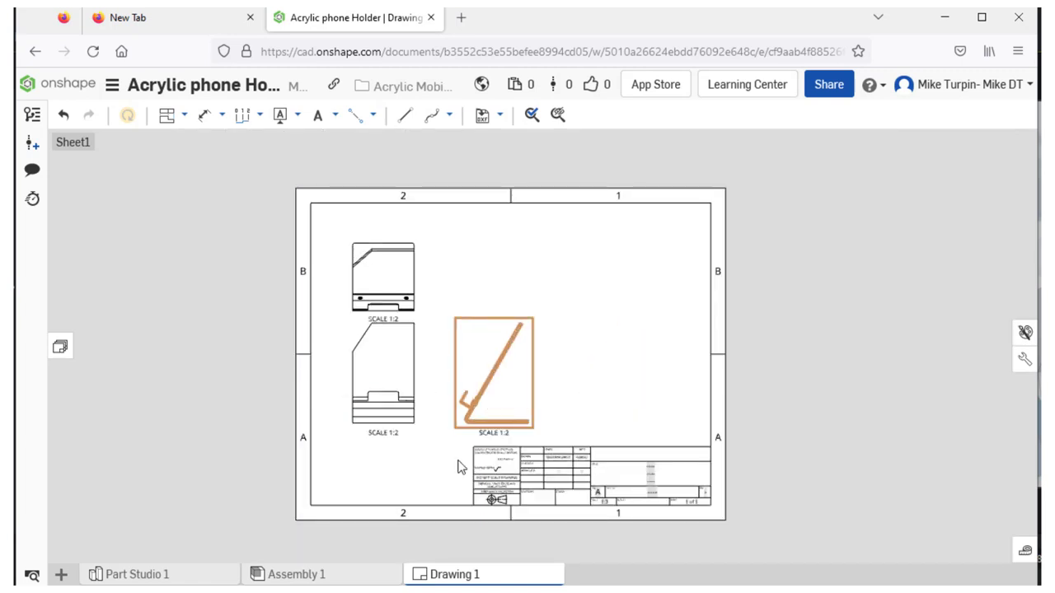
Step: Move the side view farther from the front view and raise the top view to widen the spacing
left_click(614, 359)
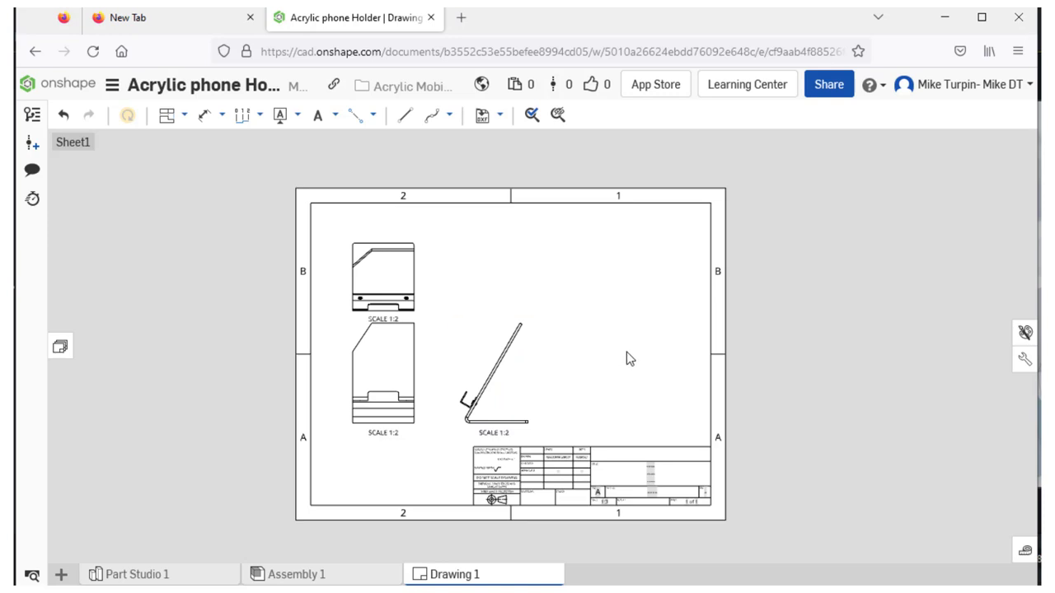
left_click_drag(500, 369, 540, 364)
left_click_drag(412, 274, 405, 243)
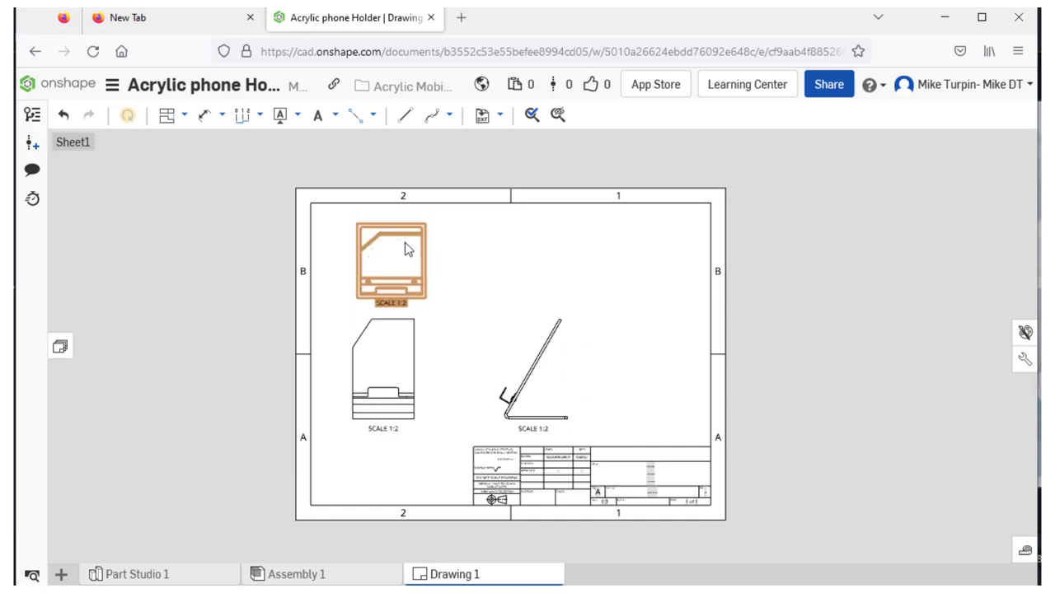
right_click(415, 334)
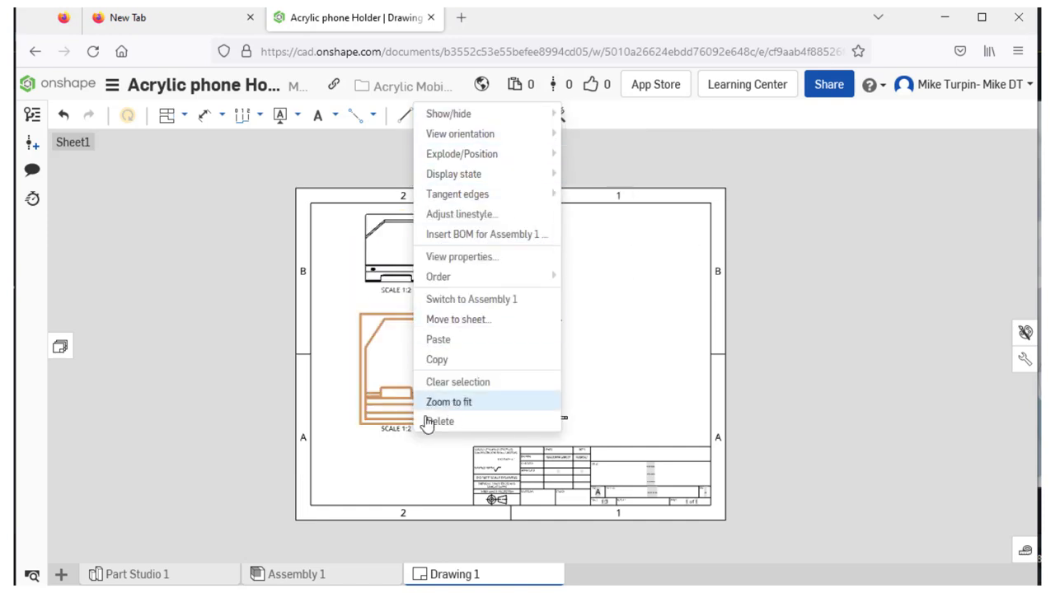
left_click(242, 192)
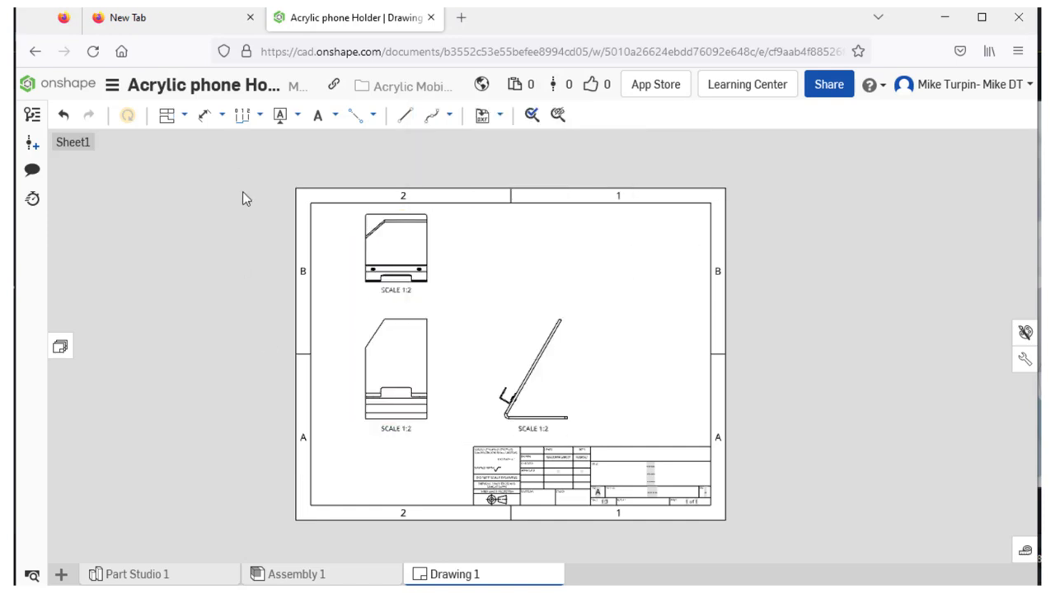
Step: Project an isometric view from the front view and place it between the top view and the sheet's upper right area
left_click(171, 119)
left_click(418, 360)
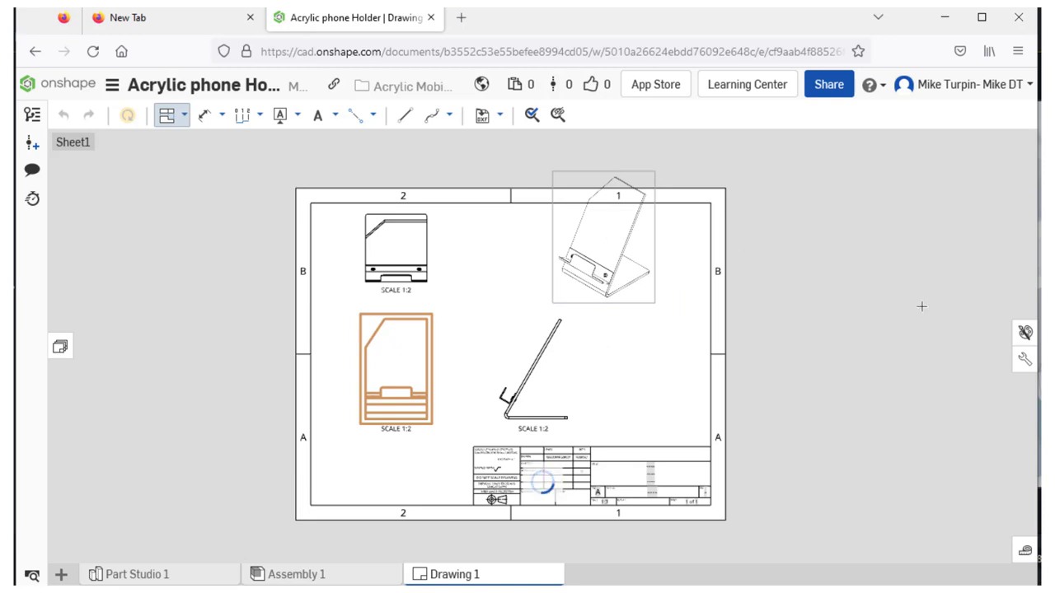
left_click_drag(611, 251, 505, 277)
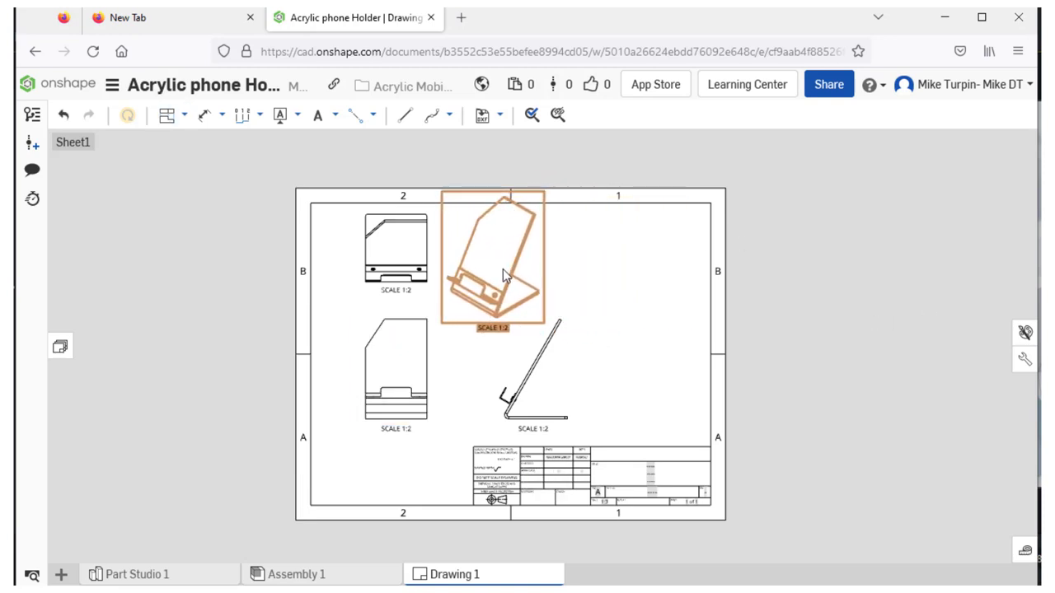
left_click(622, 295)
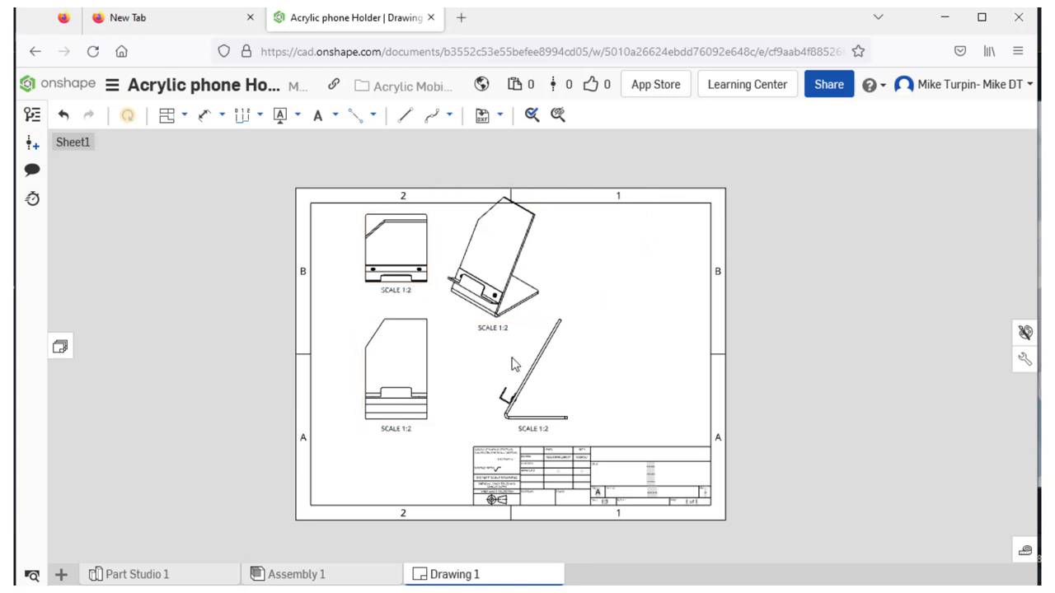
Step: Lower the front view slightly and shift the isometric view inside the upper sheet border
left_click(403, 428)
left_click_drag(403, 425, 399, 402)
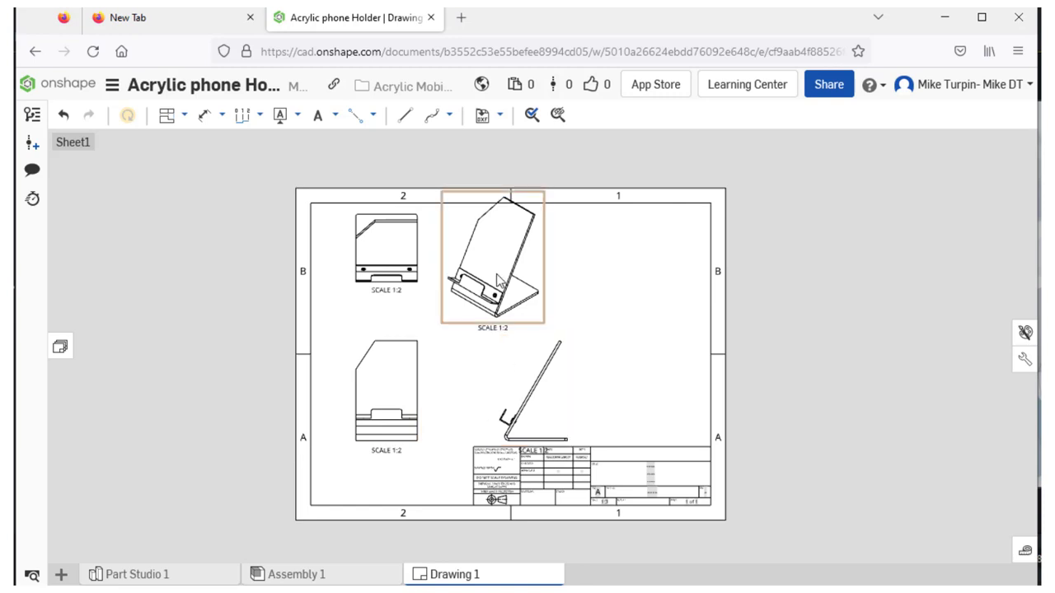
mouse_move(497, 272)
left_mouse_down()
mouse_move(593, 280)
mouse_move(518, 297)
mouse_move(511, 284)
left_mouse_up()
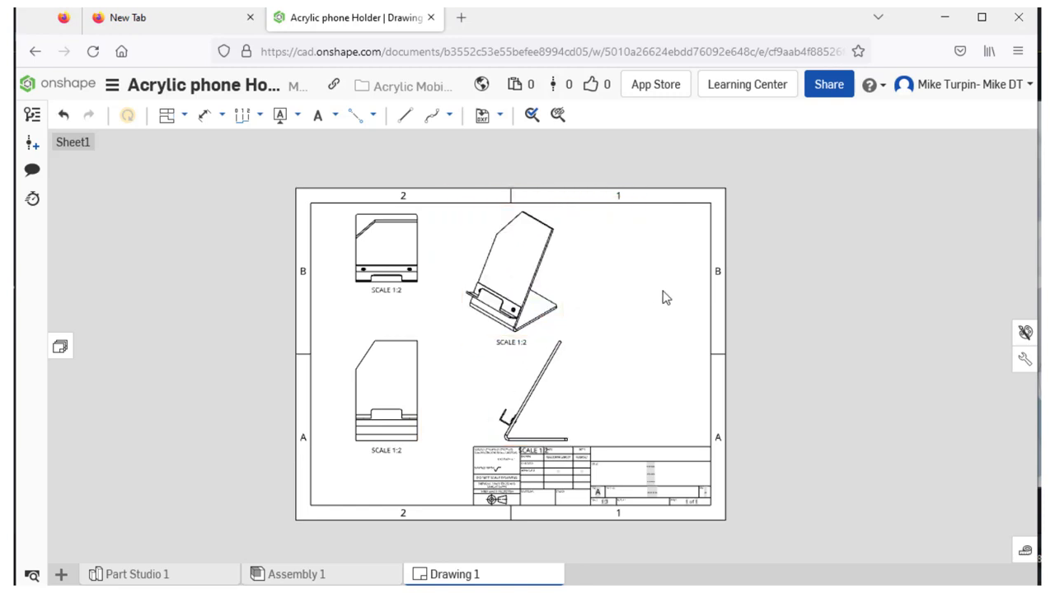
Step: Insert a top view of the flat pattern of Part 1 at 1:3 scale just outside the sheet's left edge
left_click(186, 117)
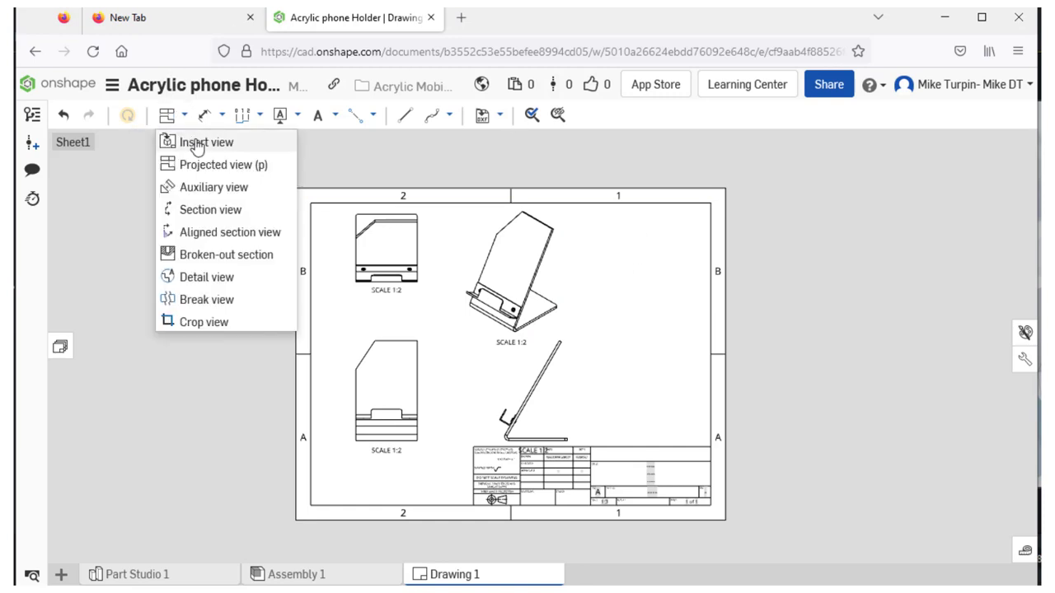
left_click(197, 145)
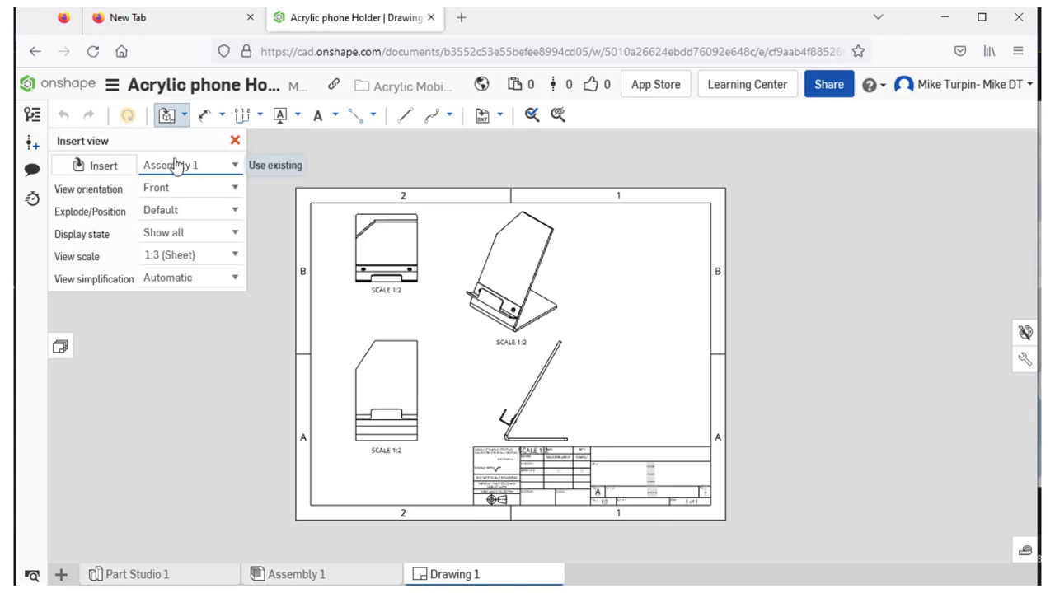
left_click(217, 171)
left_click(186, 162)
left_click(96, 166)
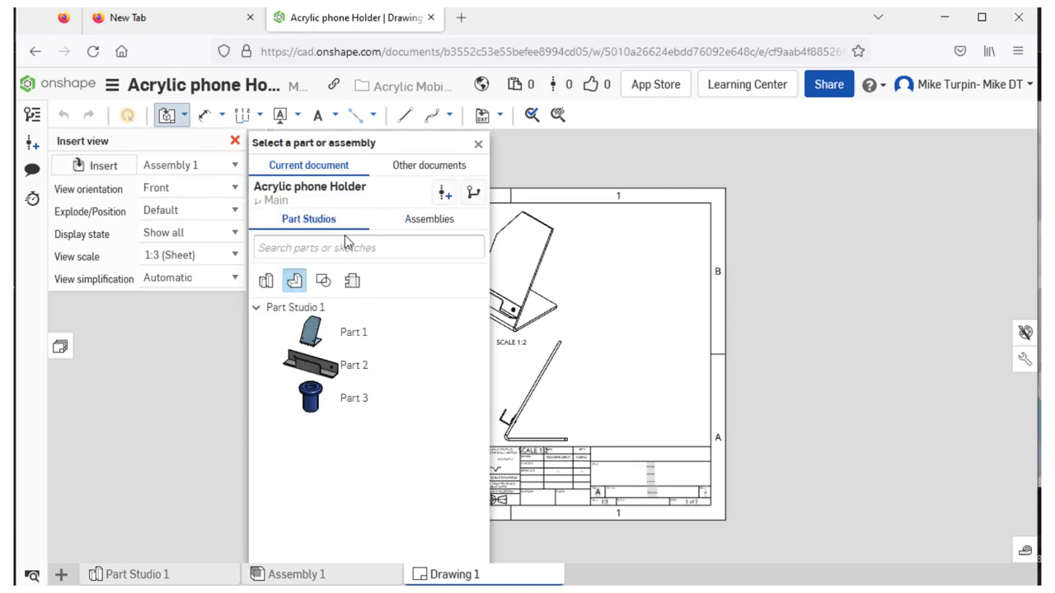
left_click(352, 283)
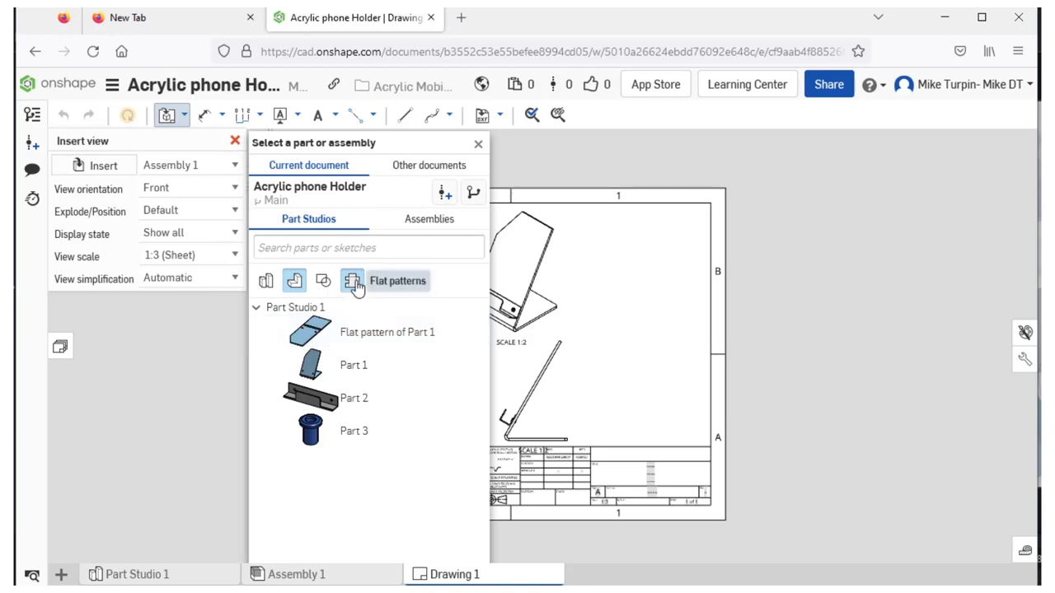
left_click(425, 326)
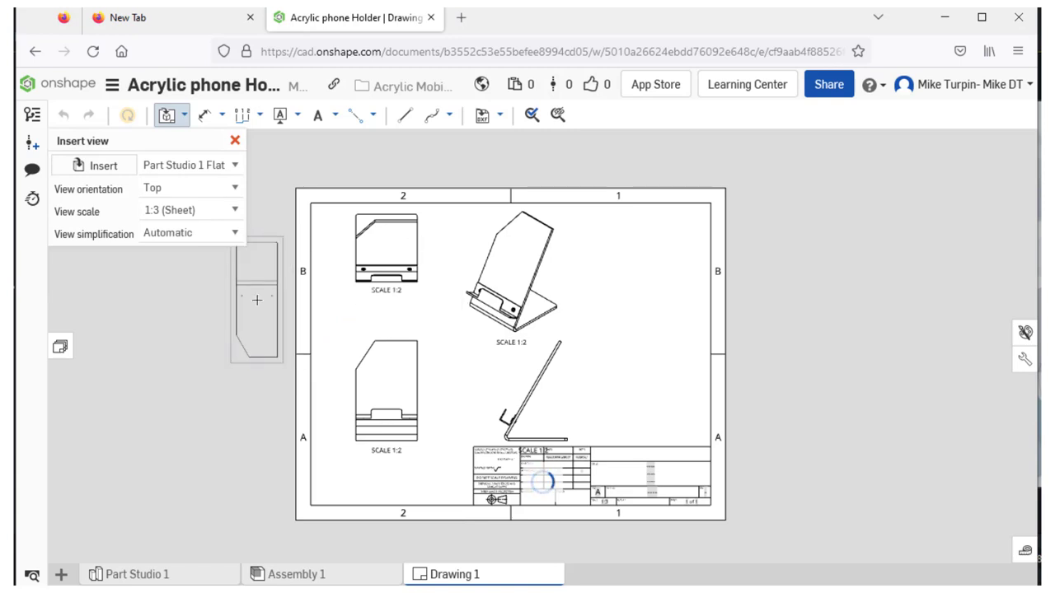
left_click(256, 300)
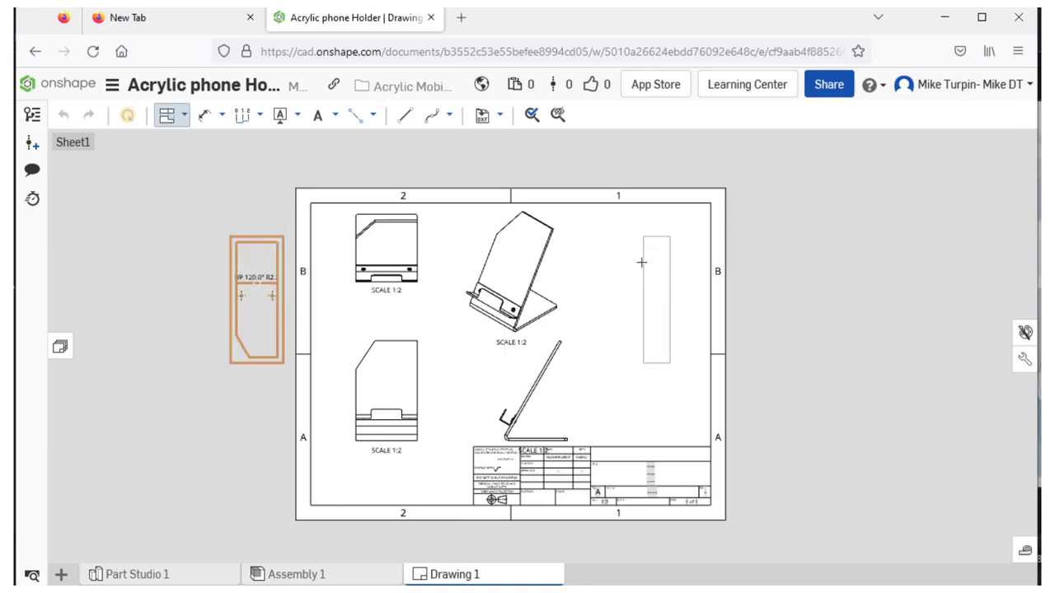
key("Escape")
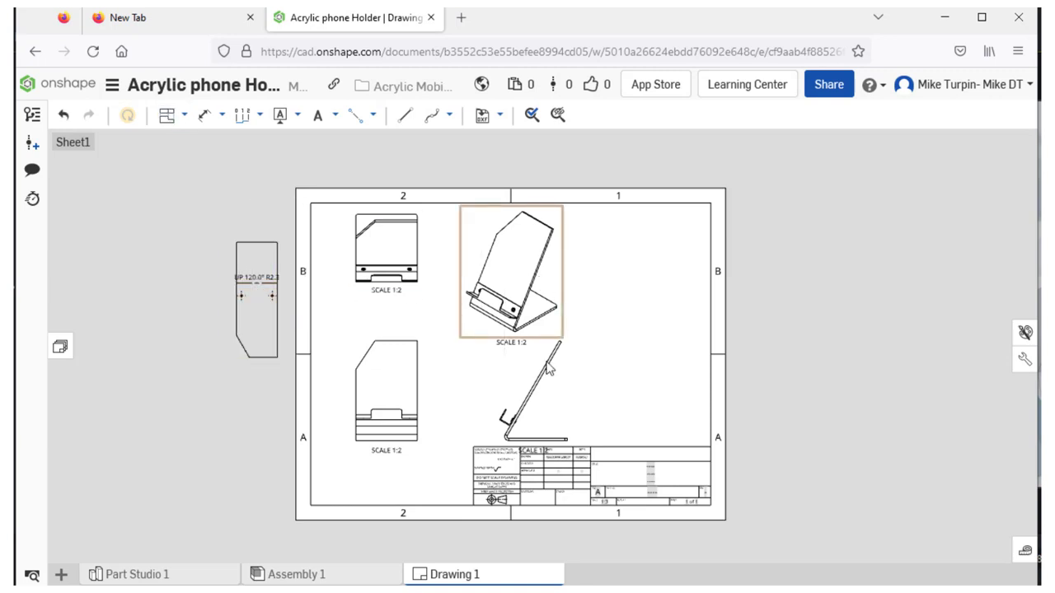
Step: Shift the four assembly views to the sheet's right half and move the flat pattern view into the upper left area
left_click_drag(511, 408, 631, 396)
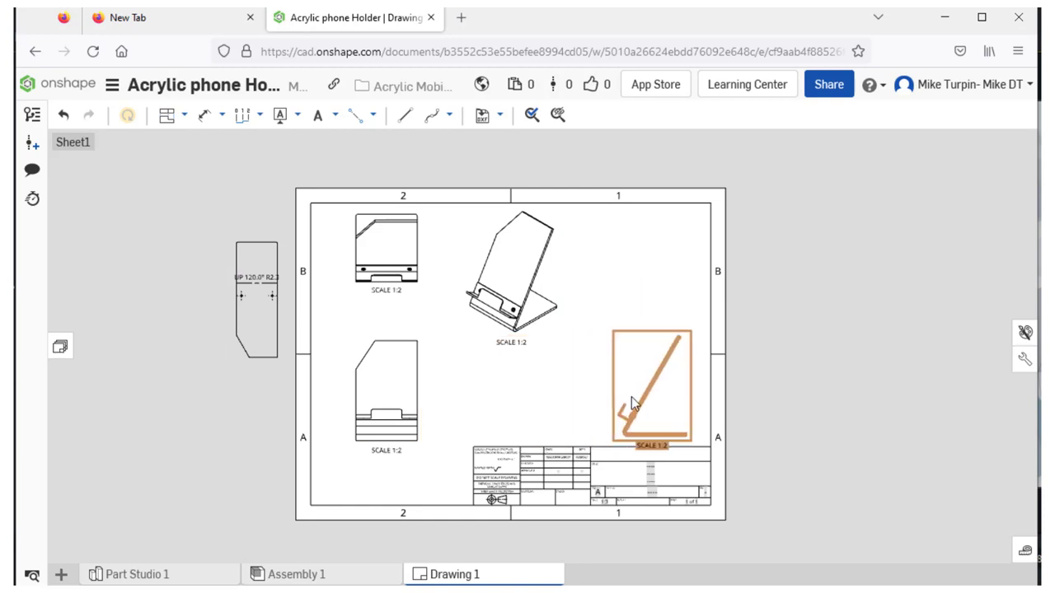
left_click_drag(425, 392, 586, 389)
left_click_drag(551, 280, 696, 273)
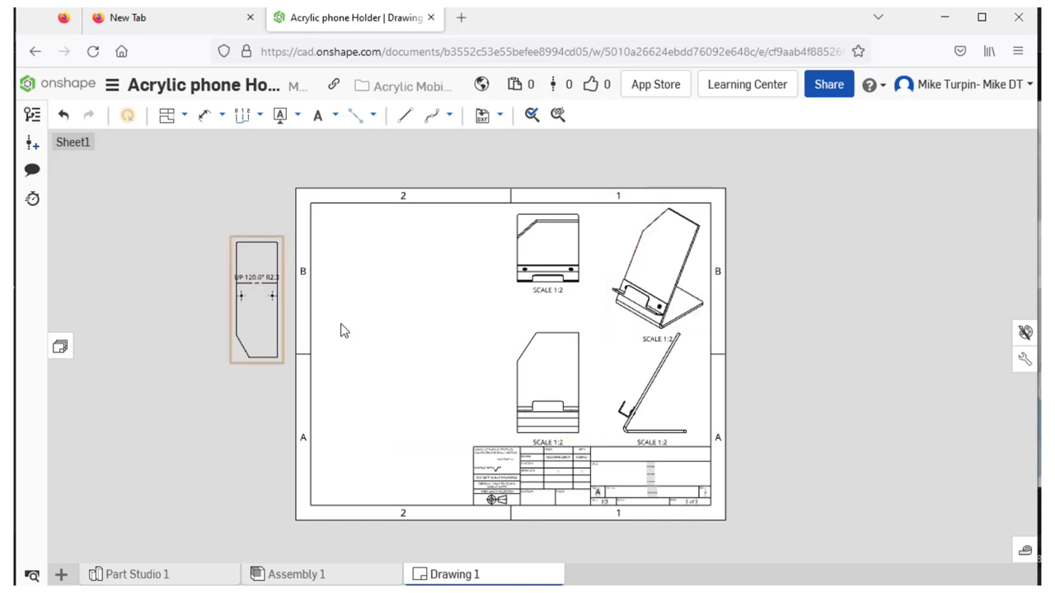
left_click_drag(277, 330, 408, 307)
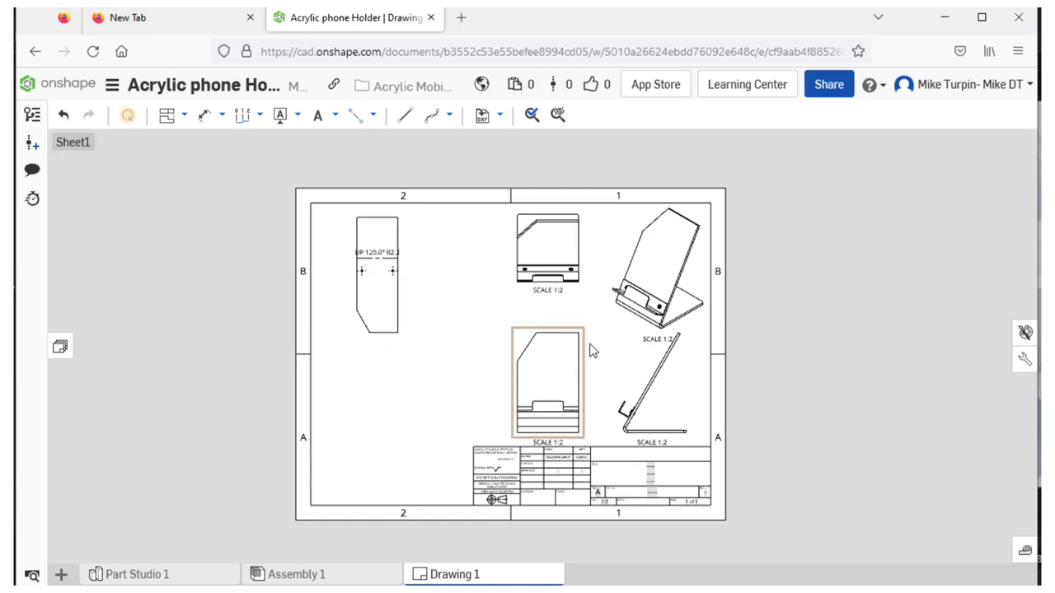
Step: Try a 1:1 scale for the flat pattern view
double_click(404, 324)
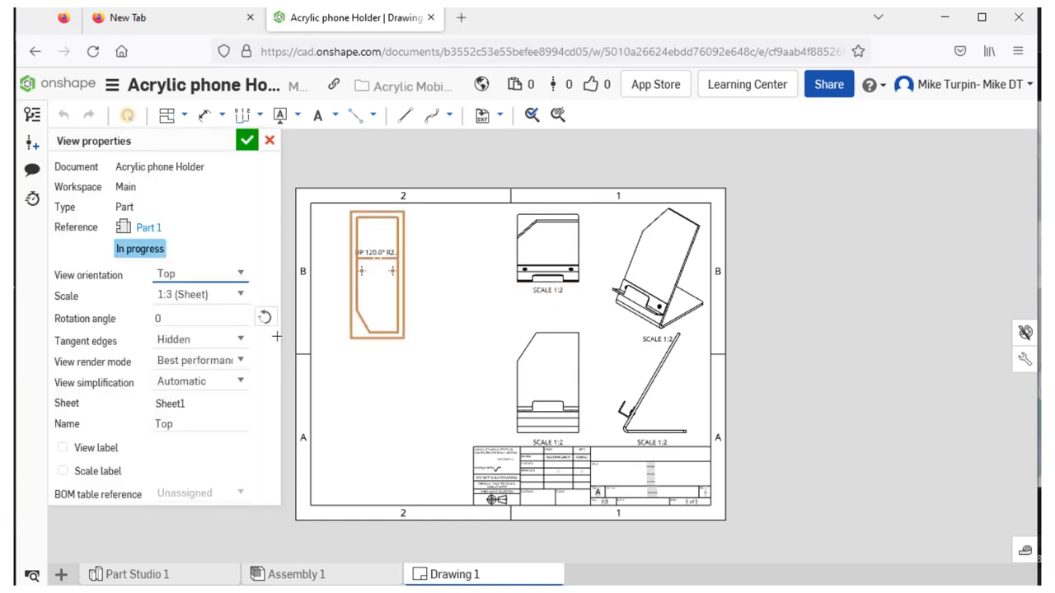
left_click(240, 296)
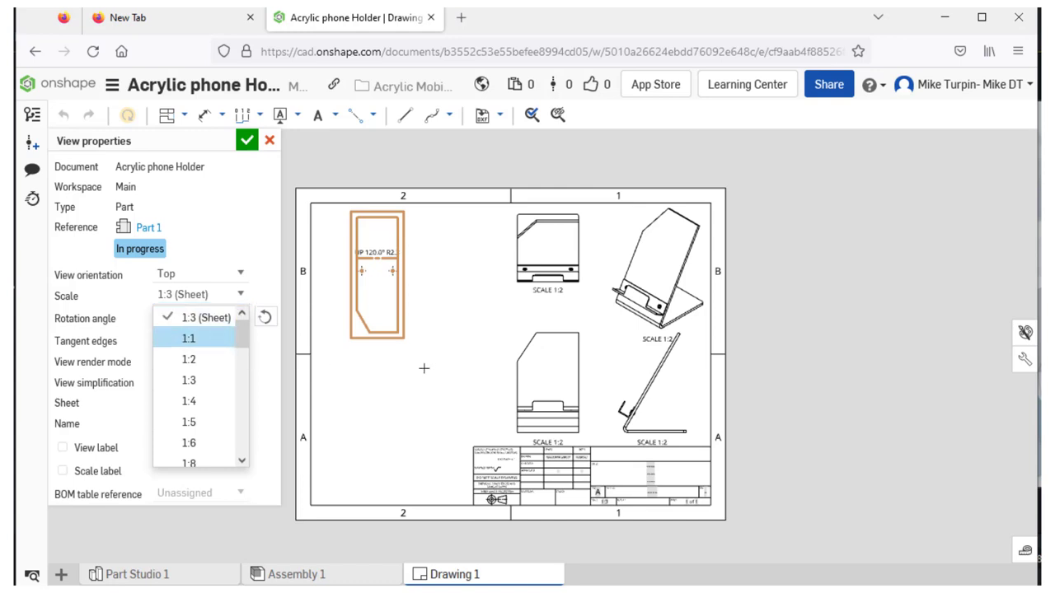
key("Return")
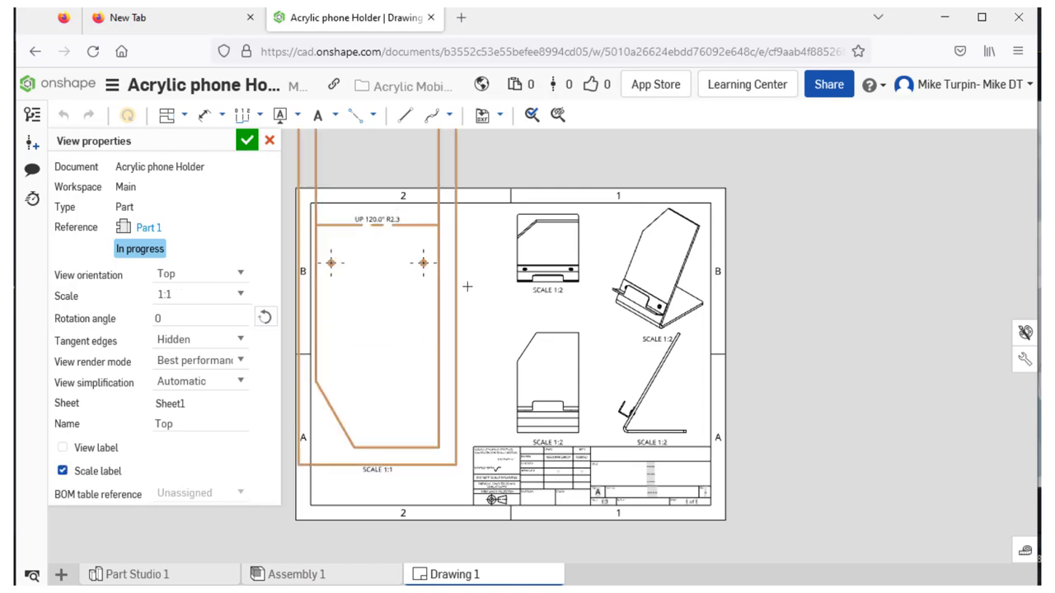
scroll(466, 286, "down", 3)
scroll(416, 293, "up", 3)
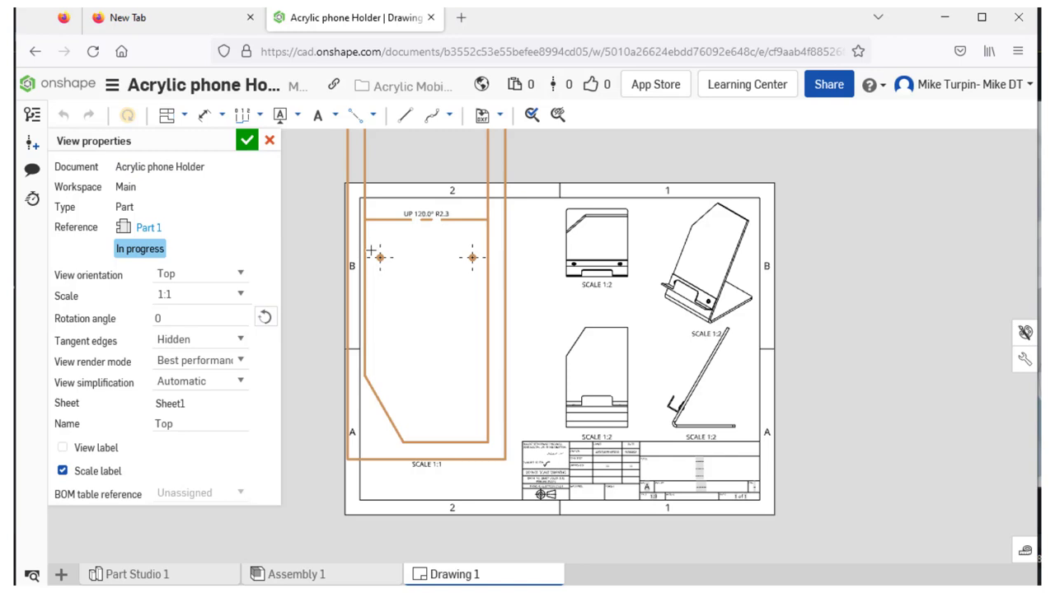
key("Escape")
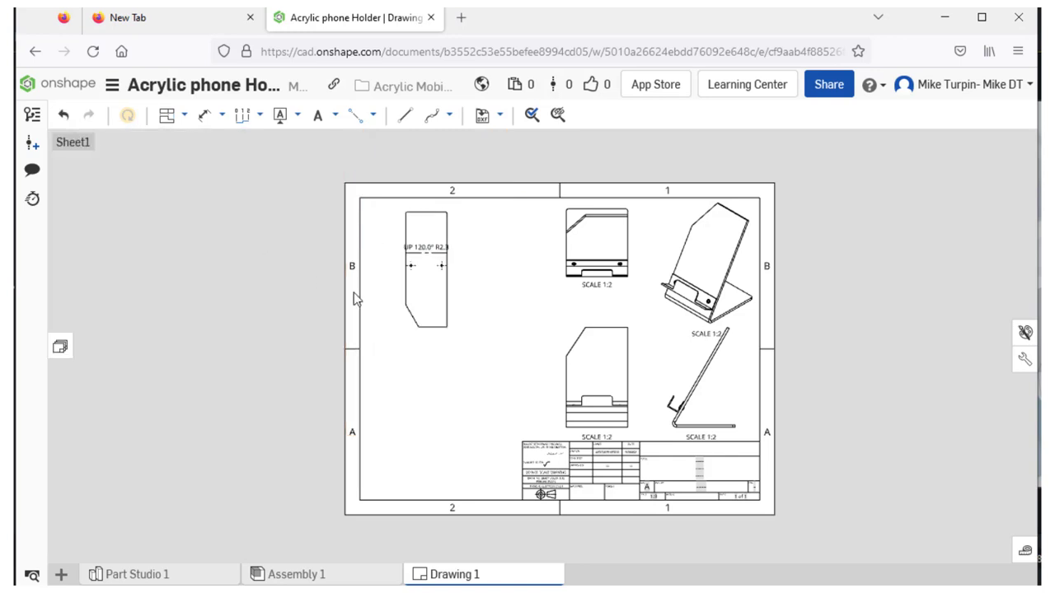
Step: Set the flat pattern view's scale to 1:2 and lower the view so it sits inside the upper sheet border
scroll(467, 240, "up", 2)
double_click(438, 305)
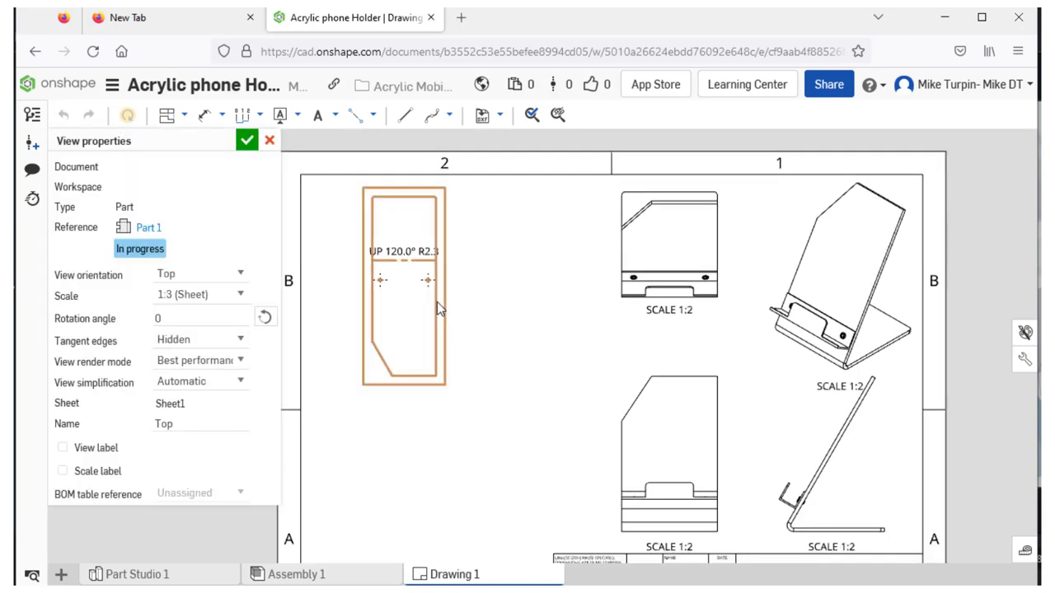
left_click(247, 297)
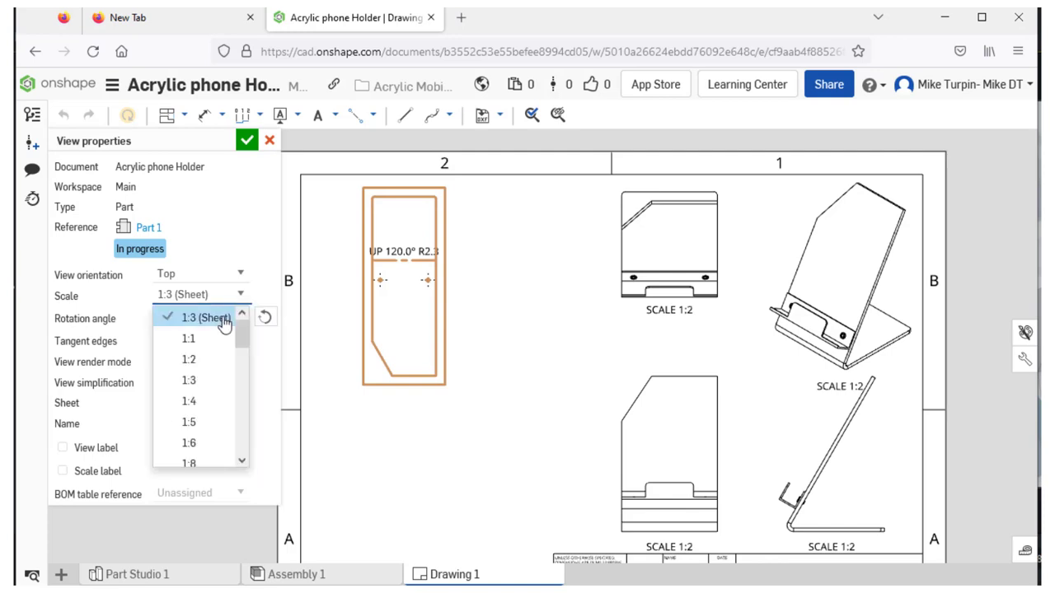
left_click(206, 357)
left_click(247, 140)
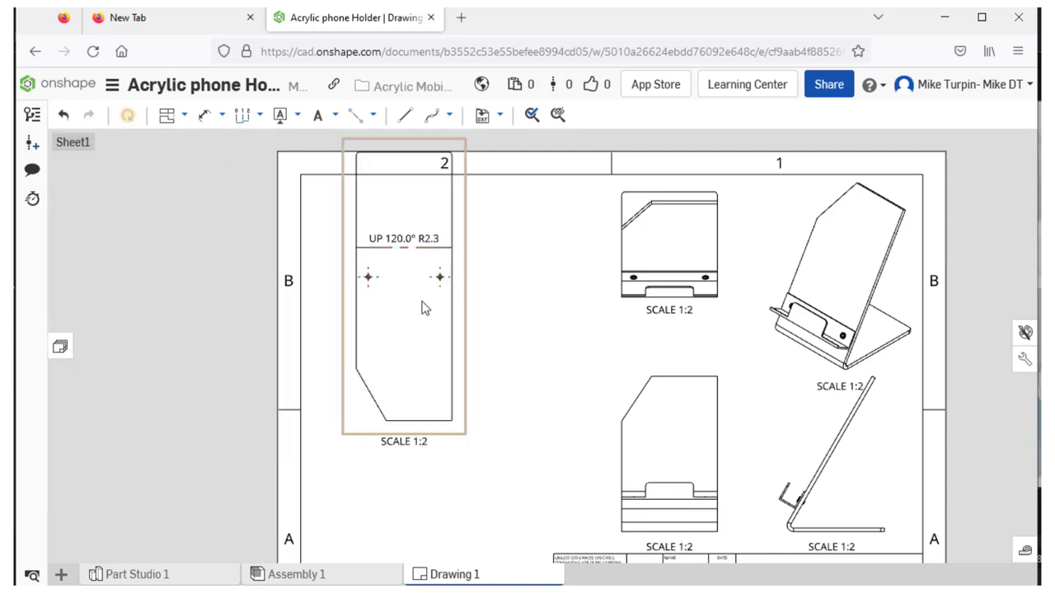
left_click_drag(462, 234, 453, 305)
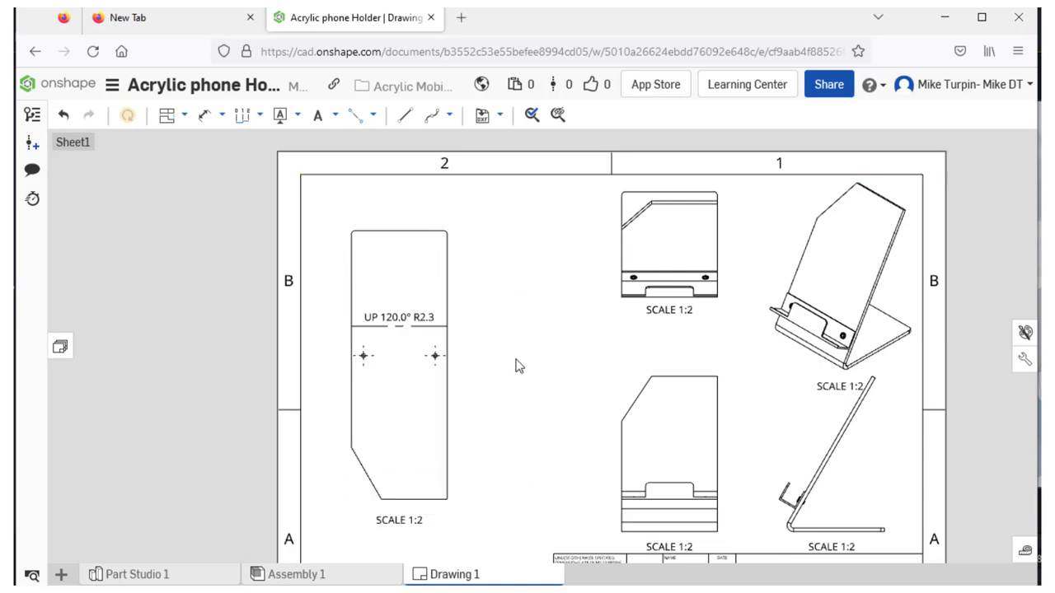
Step: Check the layout of the flat pattern, the four assembly views and the title block across the whole sheet
scroll(509, 312, "down", 1)
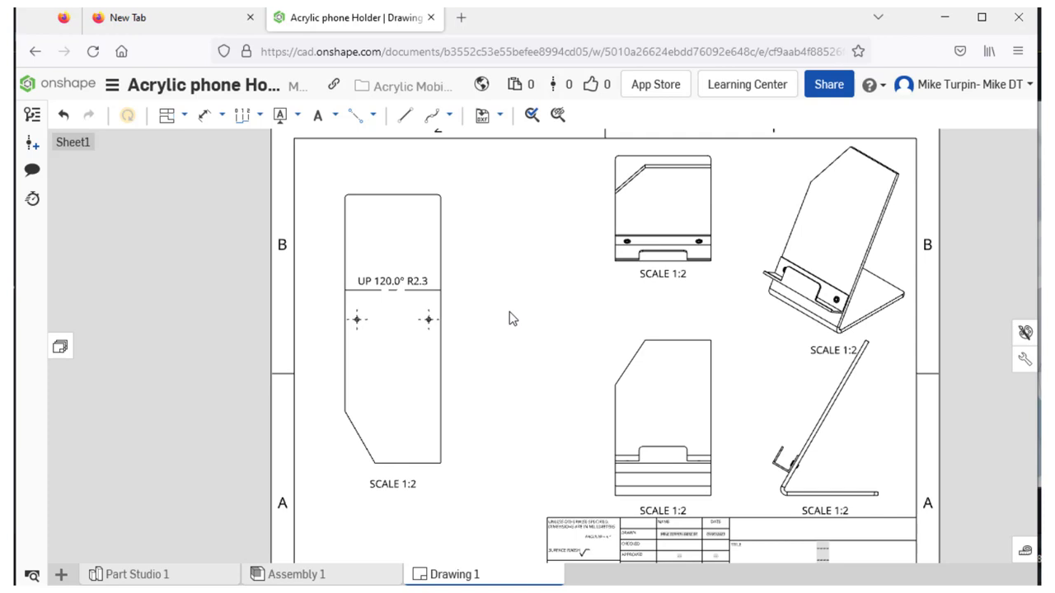
scroll(509, 312, "down", 2)
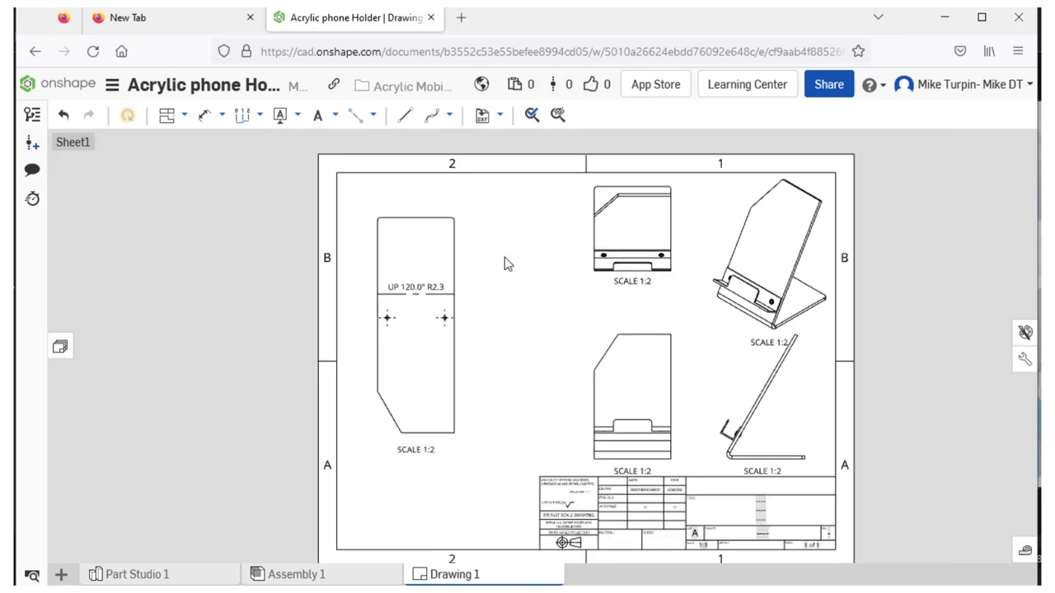
scroll(497, 265, "down", 1)
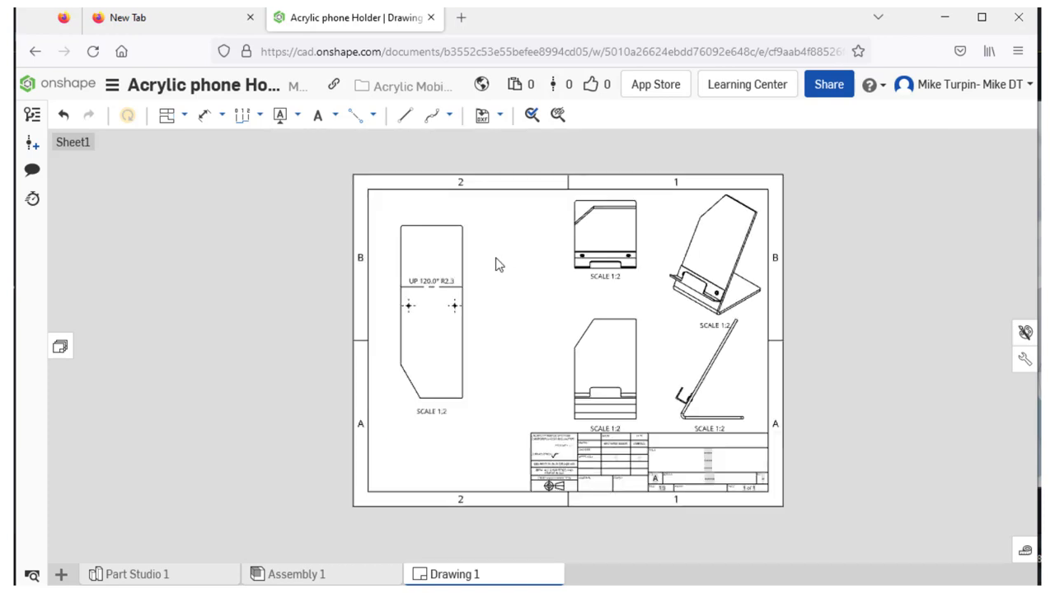
scroll(497, 264, "up", 1)
scroll(497, 264, "down", 1)
scroll(497, 265, "up", 1)
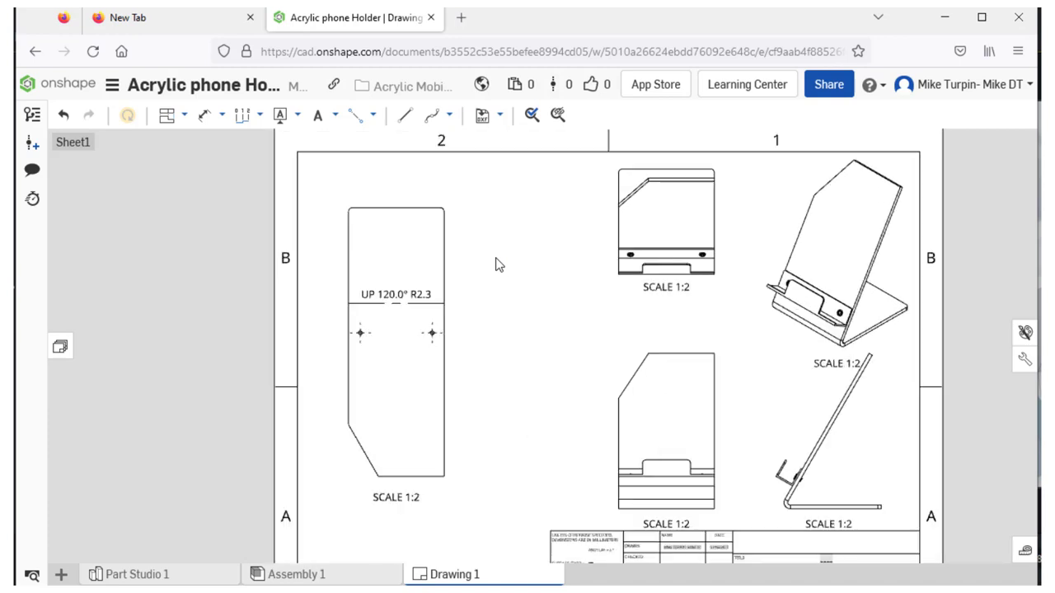
scroll(496, 258, "down", 1)
scroll(496, 258, "down", 1)
scroll(496, 258, "up", 1)
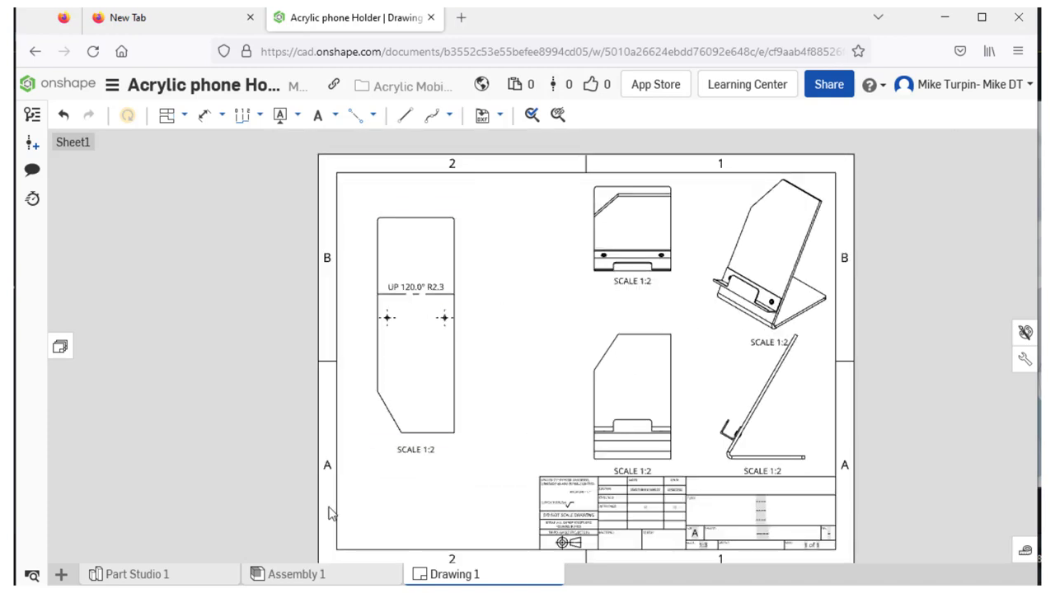
Step: Create a second drawing from the ANSI_A_Portrait_MM.dwt template with no views
left_click(61, 575)
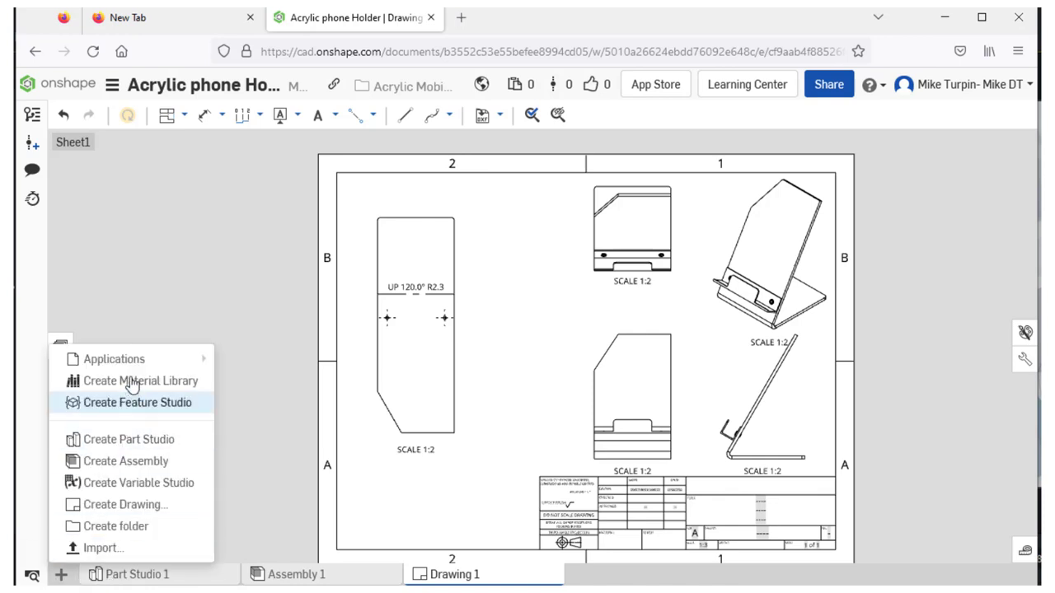
left_click(130, 505)
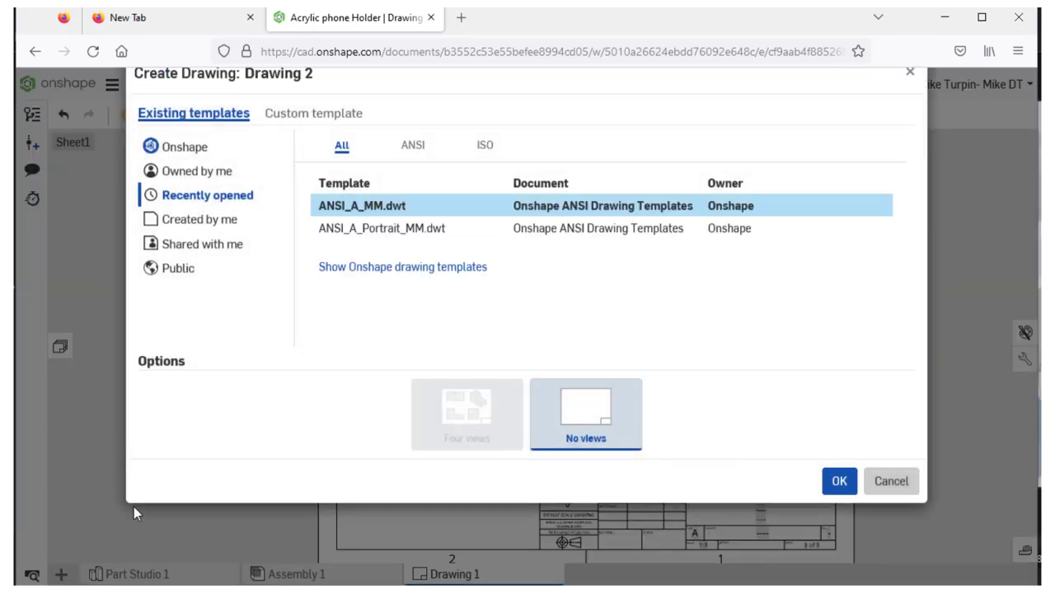
left_click(384, 260)
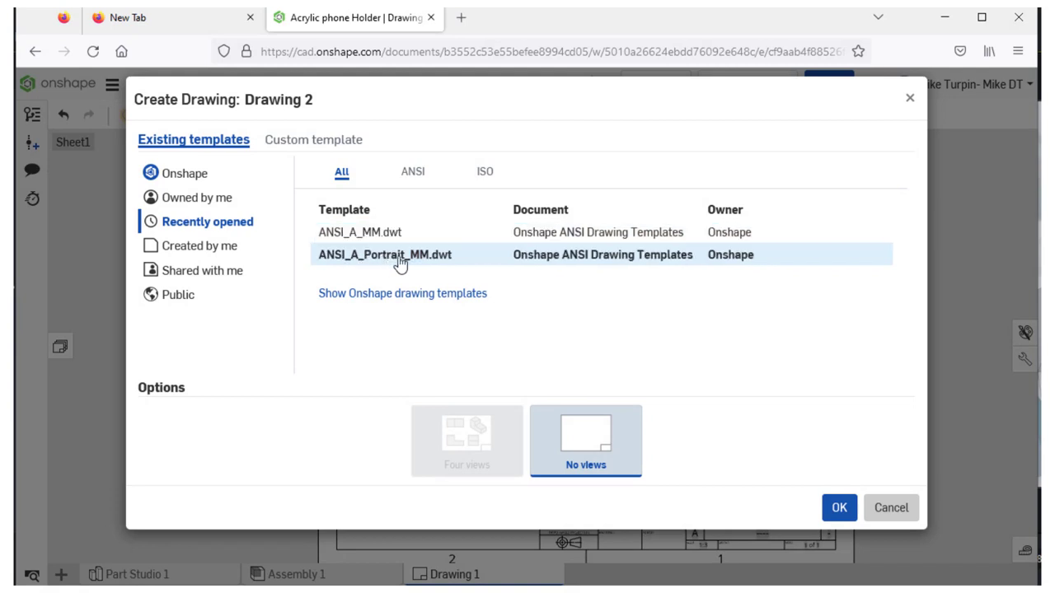
left_click(842, 509)
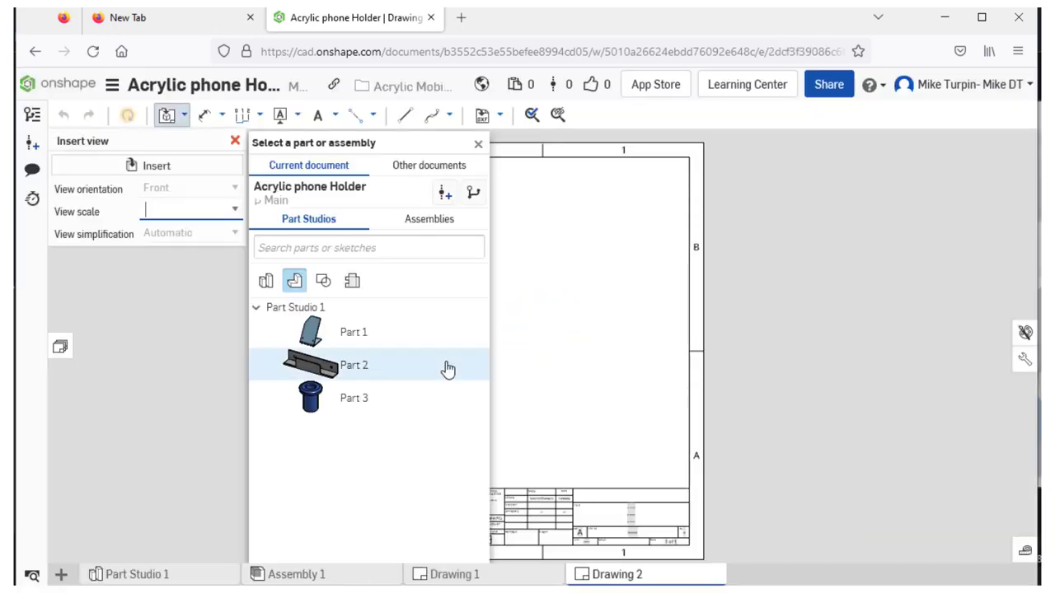
Step: Insert a view of the flat pattern of Part 1 and centre it on the portrait sheet
left_click(352, 281)
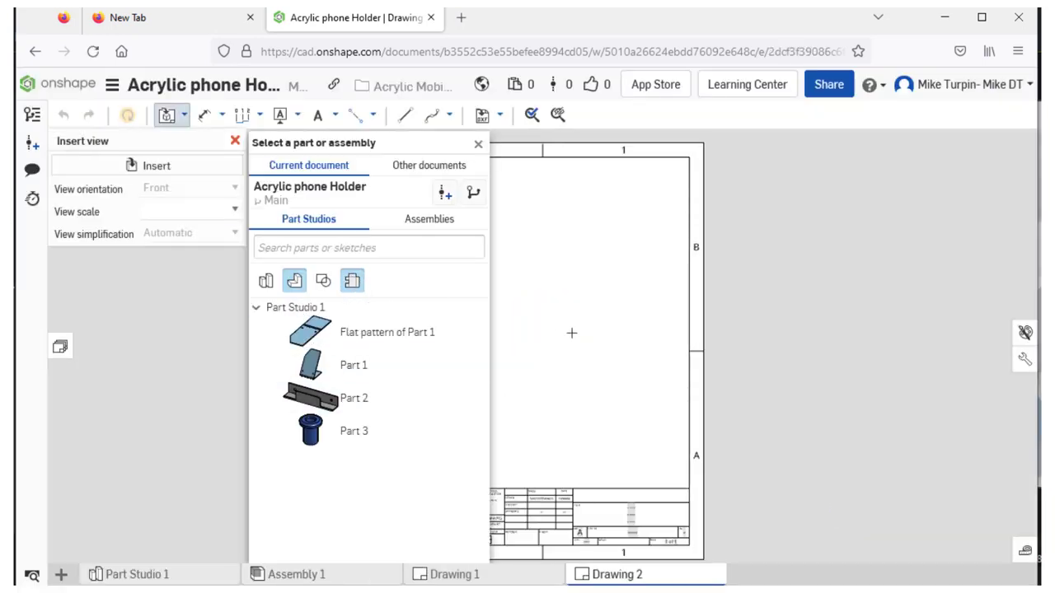
left_click(388, 332)
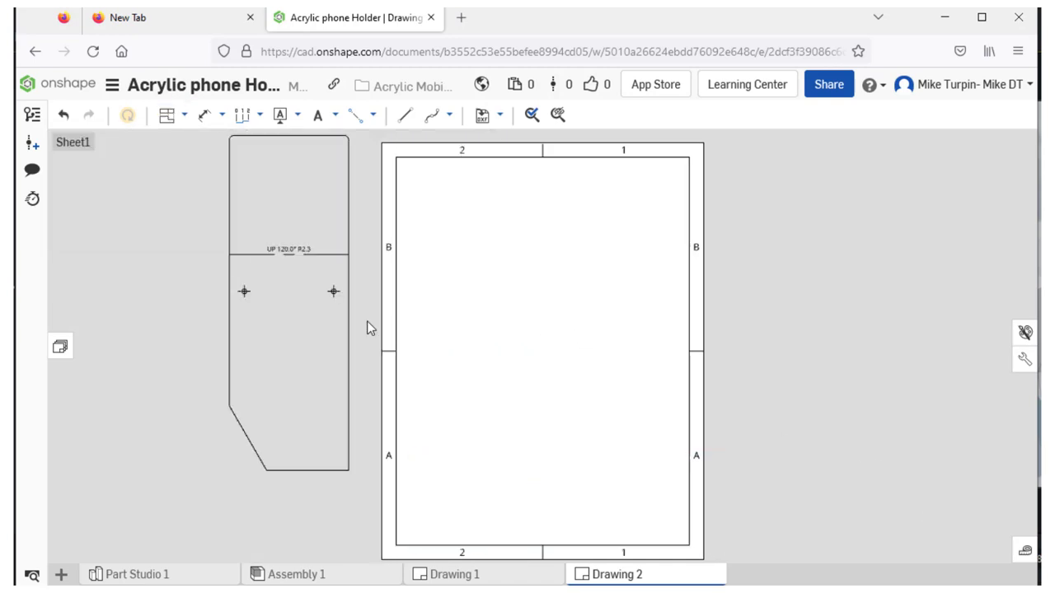
left_click_drag(236, 252, 486, 301)
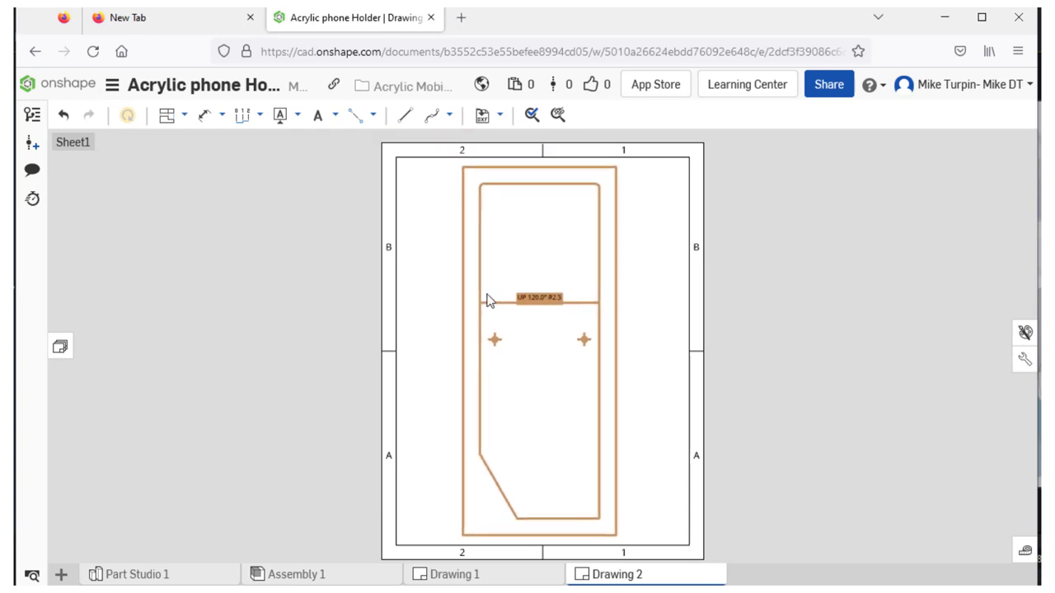
left_click(487, 301)
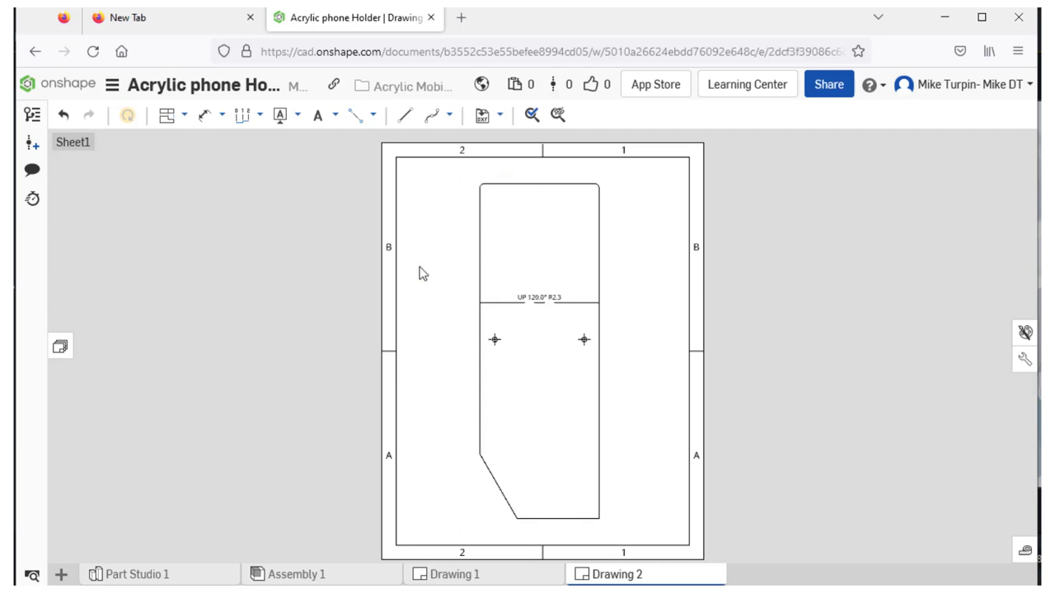
Step: Prepare an export of Drawing 2 in DXF format and dismiss the export settings
right_click(641, 575)
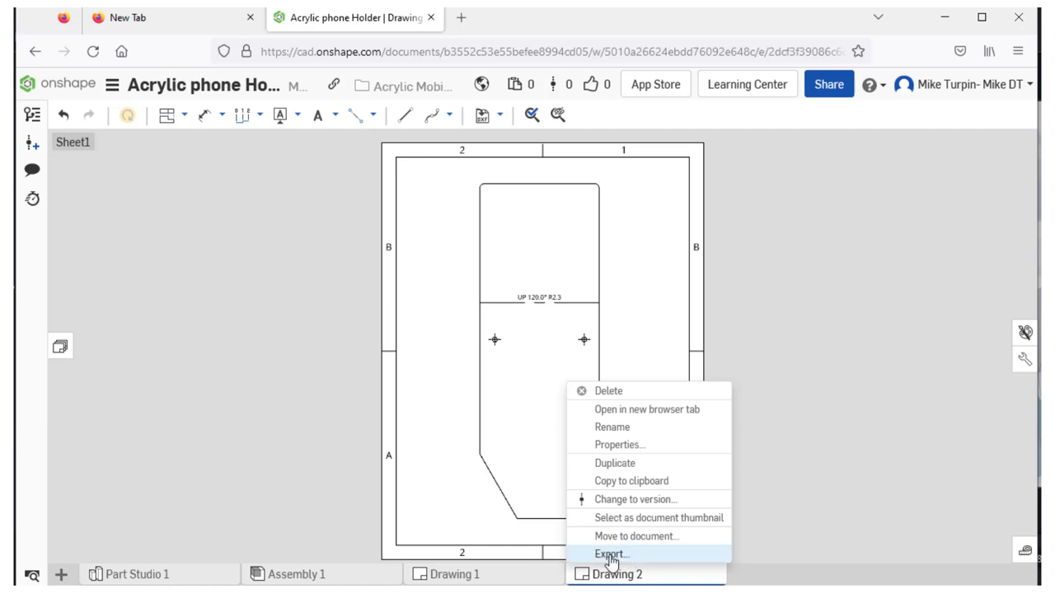
left_click(610, 556)
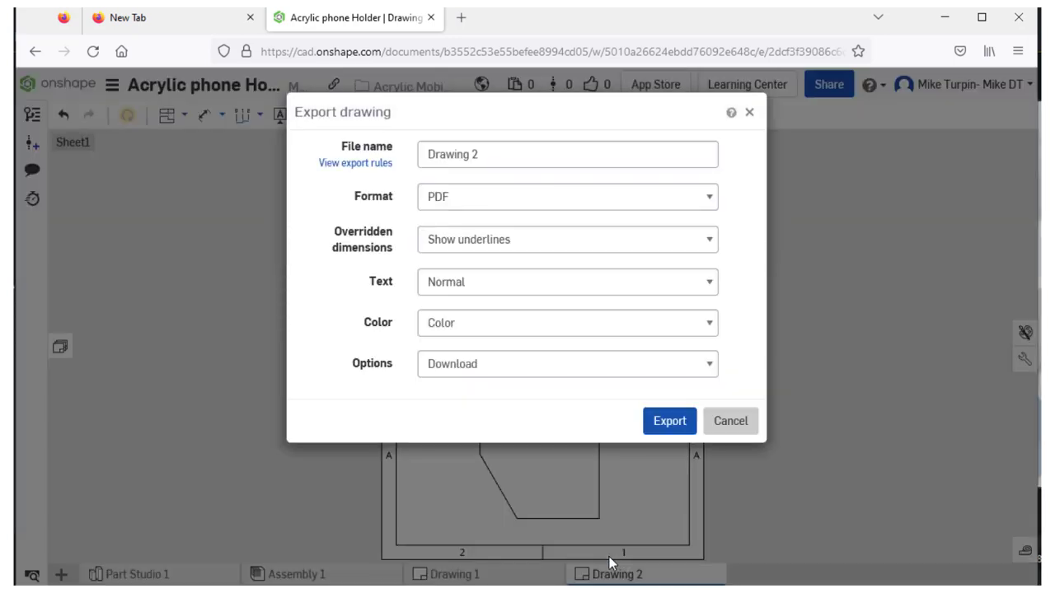
left_click(699, 204)
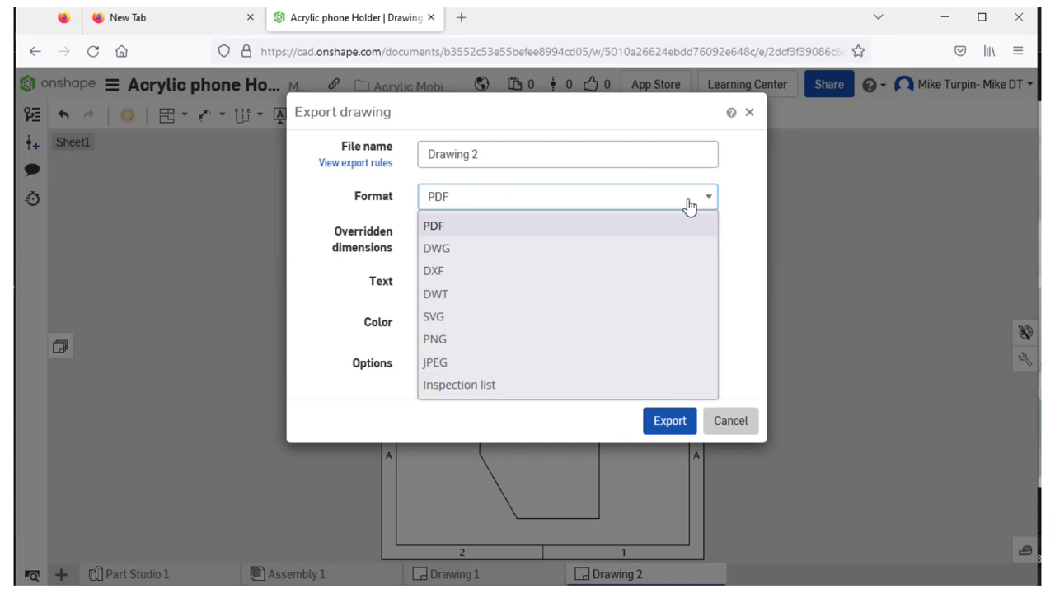
left_click(538, 277)
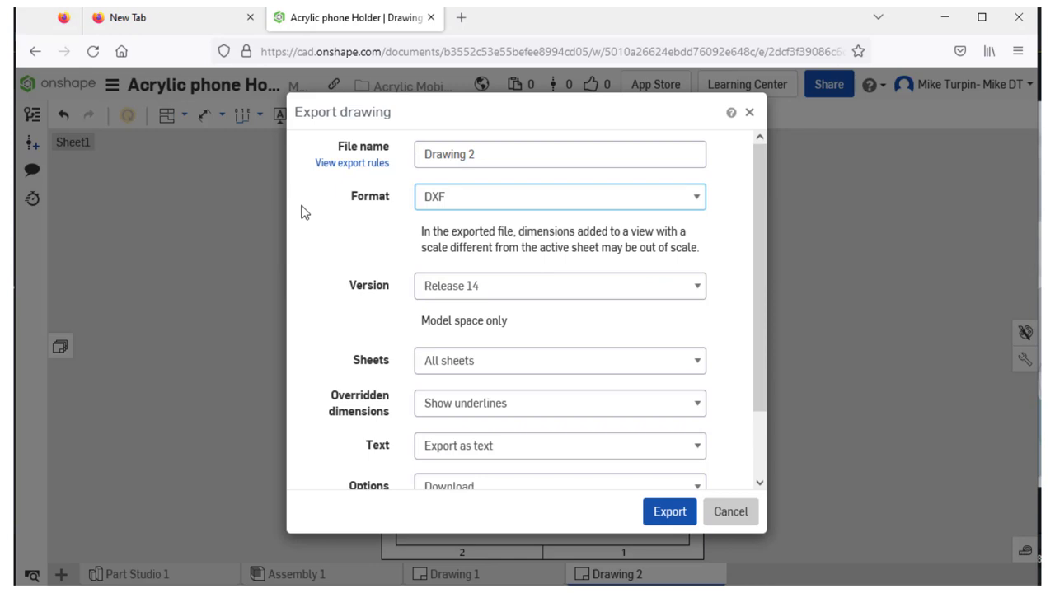
left_click(669, 513)
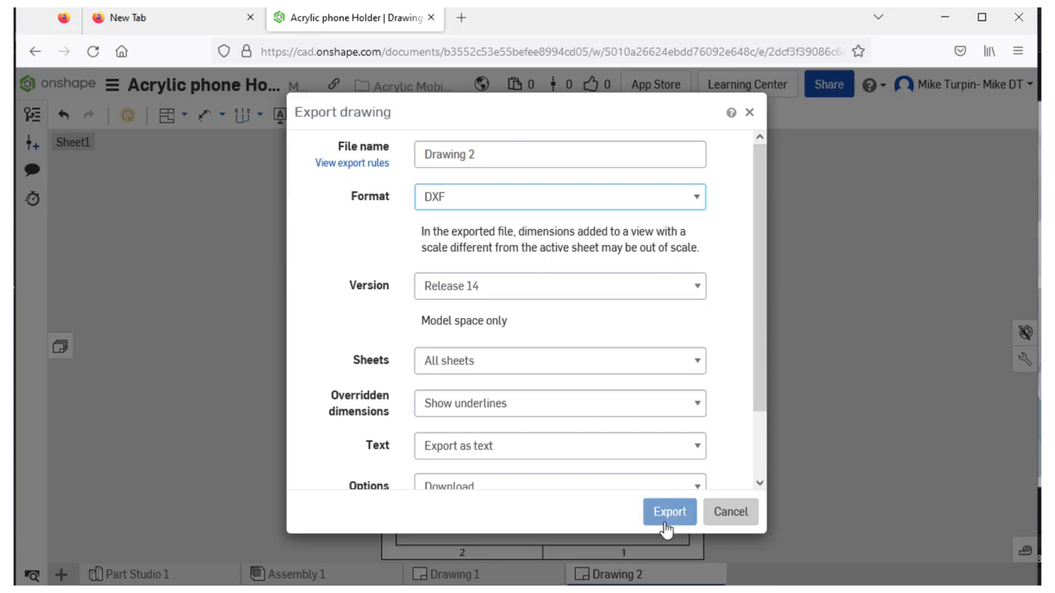
left_click(731, 513)
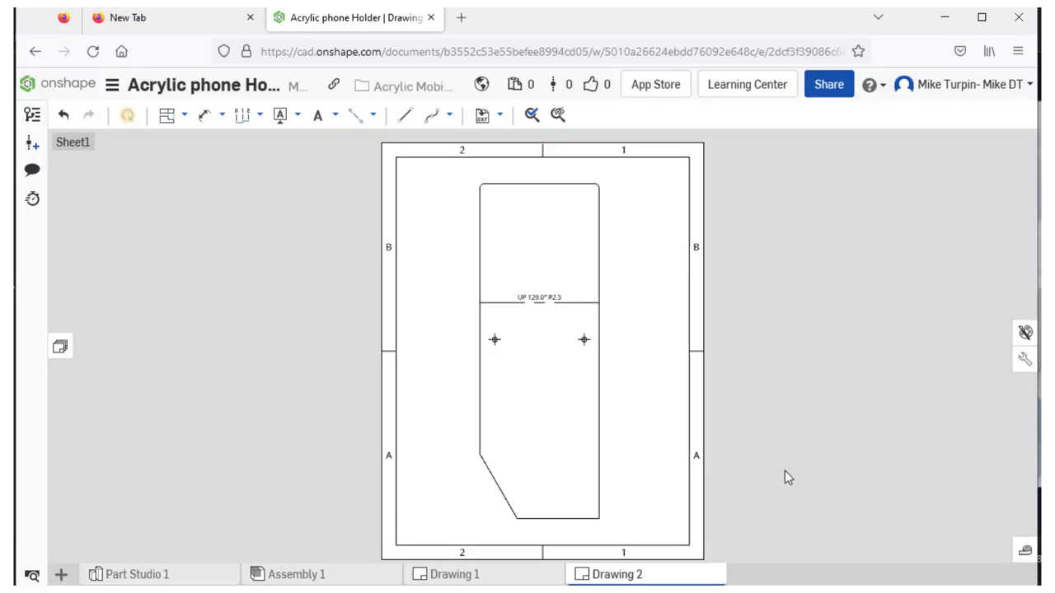
Step: Prepare an export of Assembly 1 in 3MF format and cancel it
left_click(301, 577)
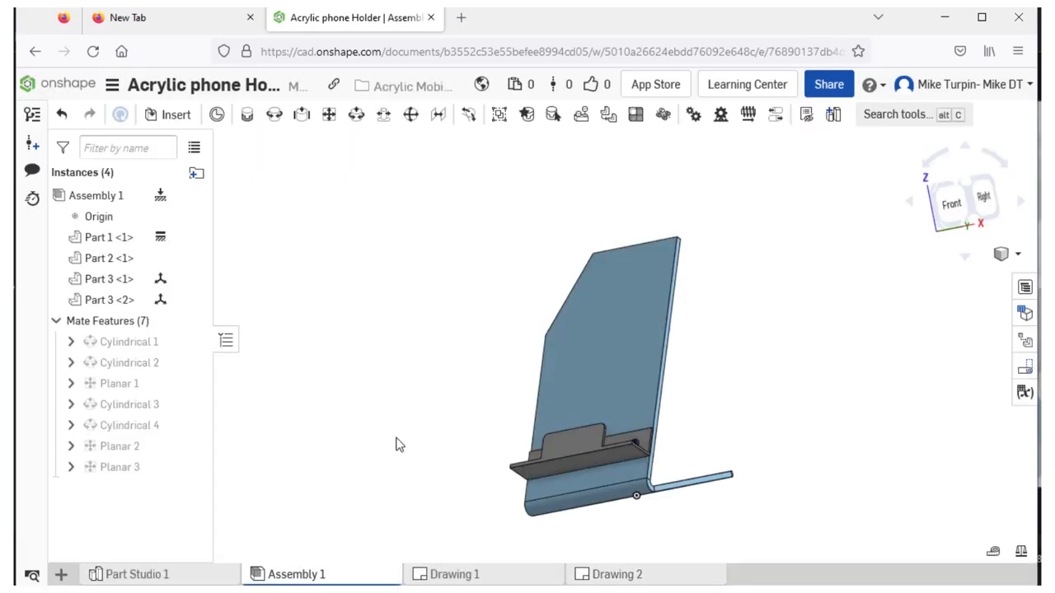
right_click_drag(450, 371, 457, 406)
scroll(703, 437, "up", 3)
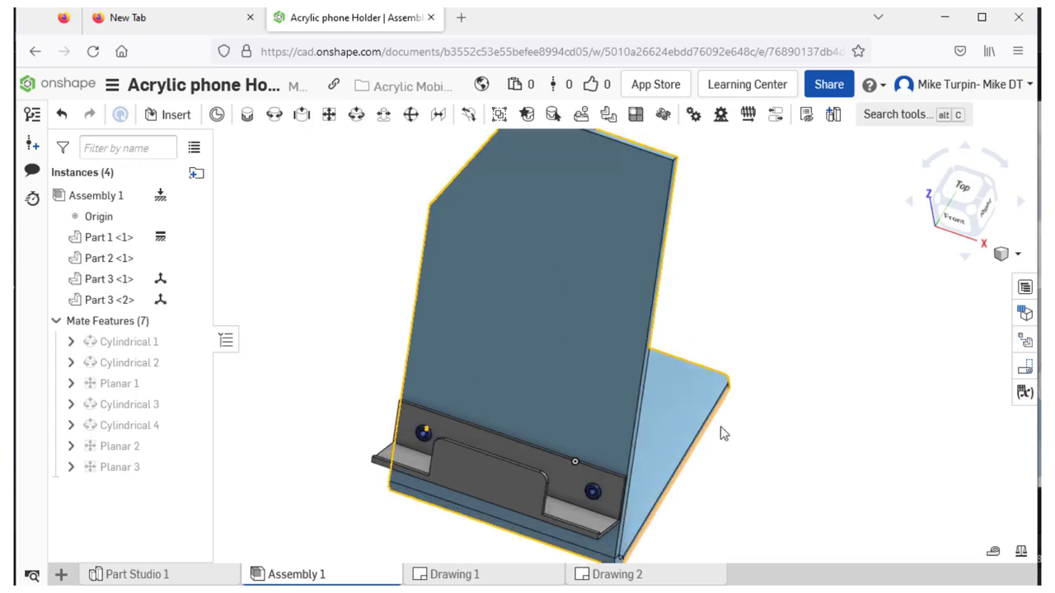
scroll(721, 427, "down", 1)
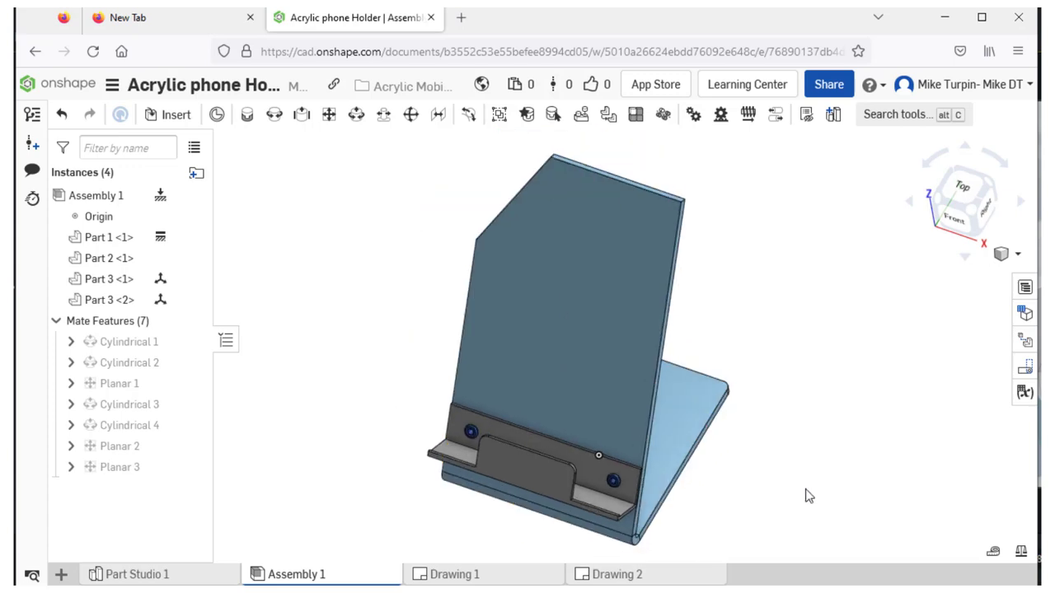
right_click(323, 575)
left_click(328, 556)
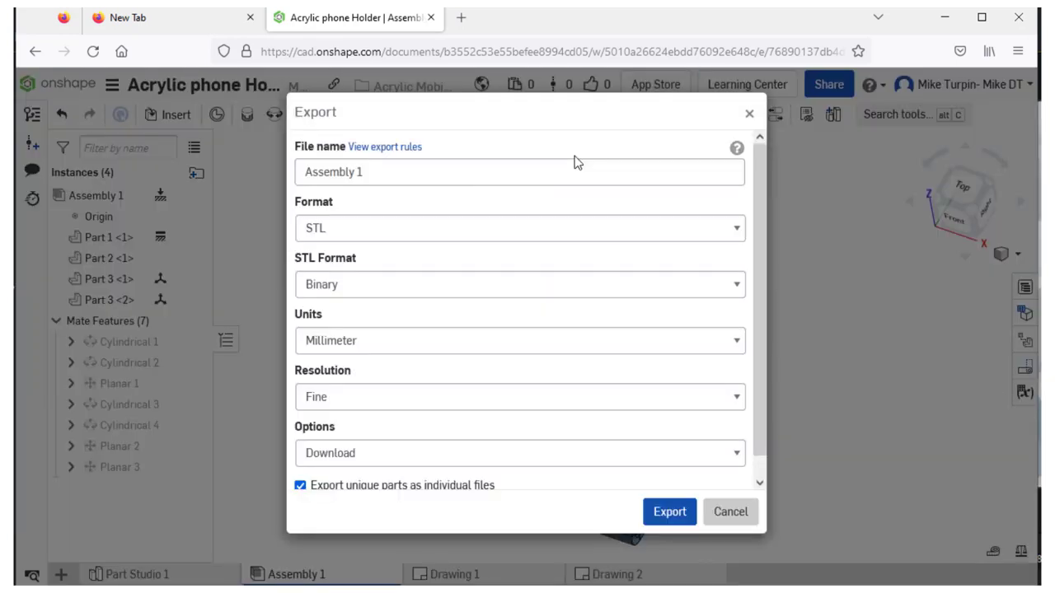
left_click(718, 230)
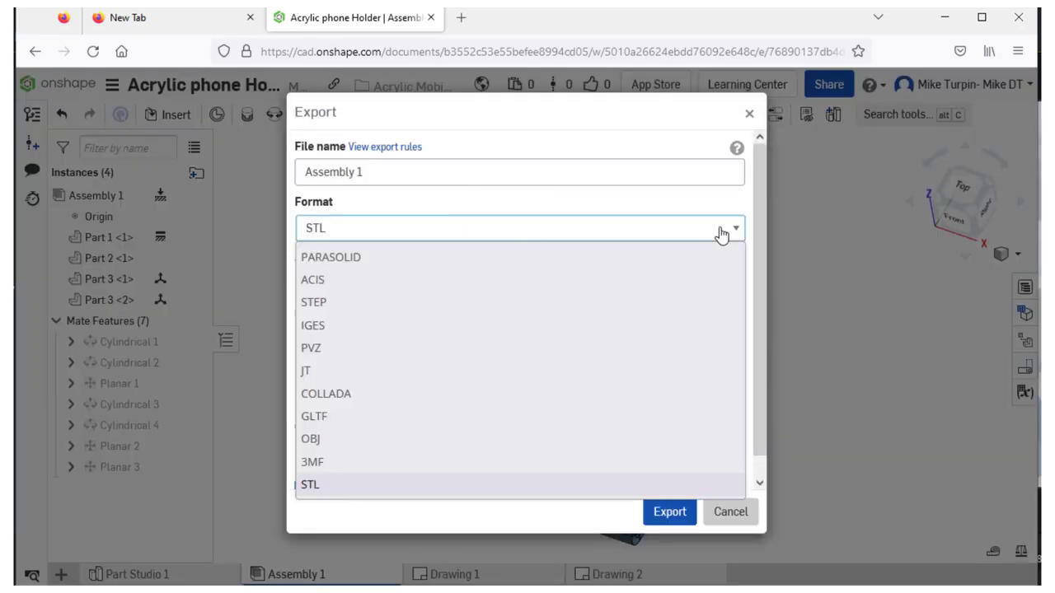
left_click(354, 463)
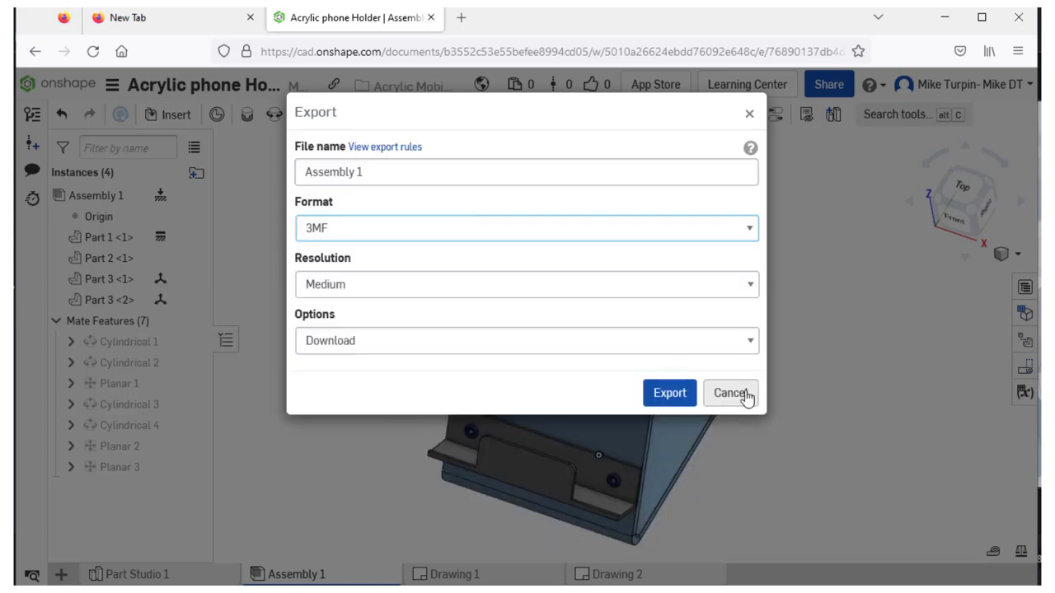
left_click(746, 393)
Step: Compare the flat pattern in Drawing 2 with the bent phone holder model in Assembly 1
left_click(668, 576)
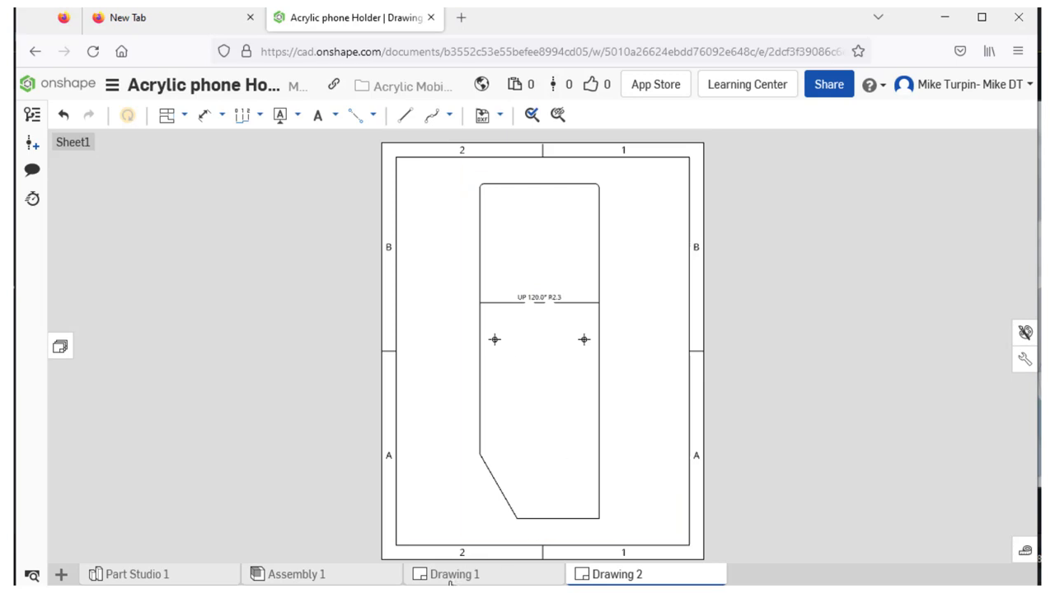
left_click(323, 577)
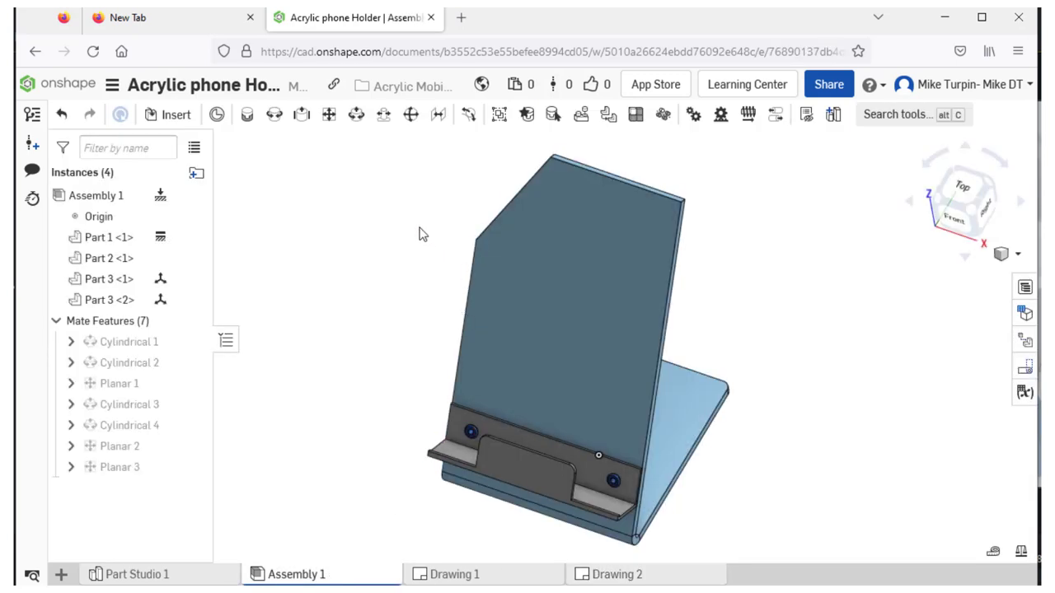
right_click_drag(417, 235, 388, 210)
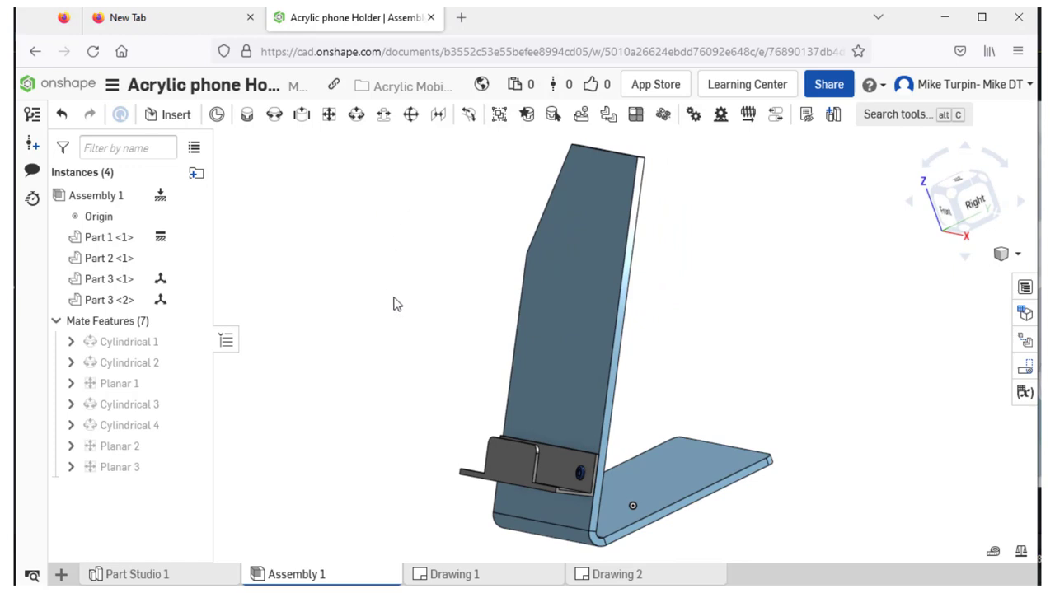
left_click(659, 574)
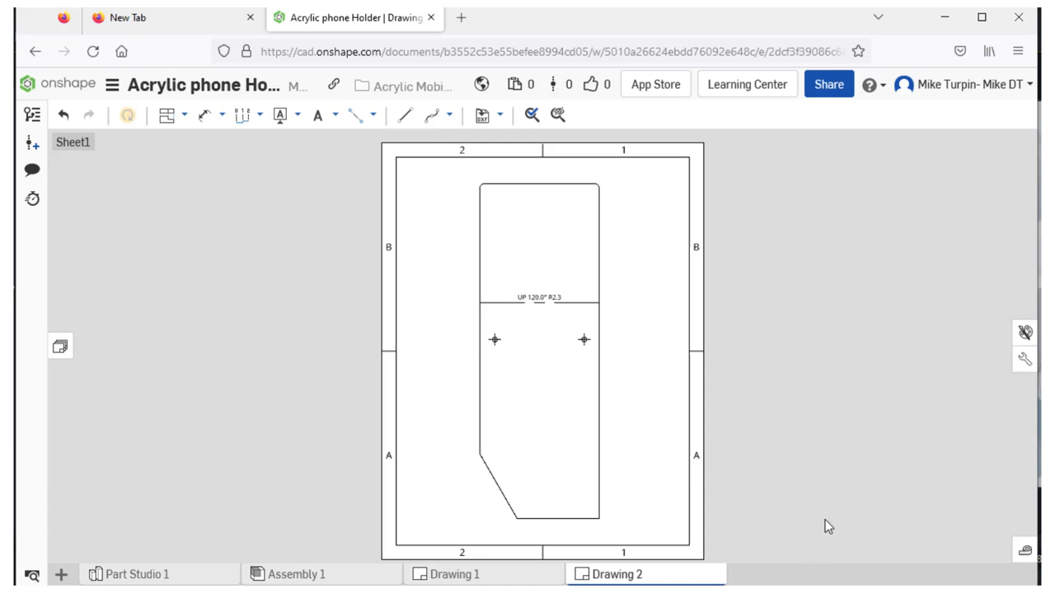
scroll(869, 445, "down", 2)
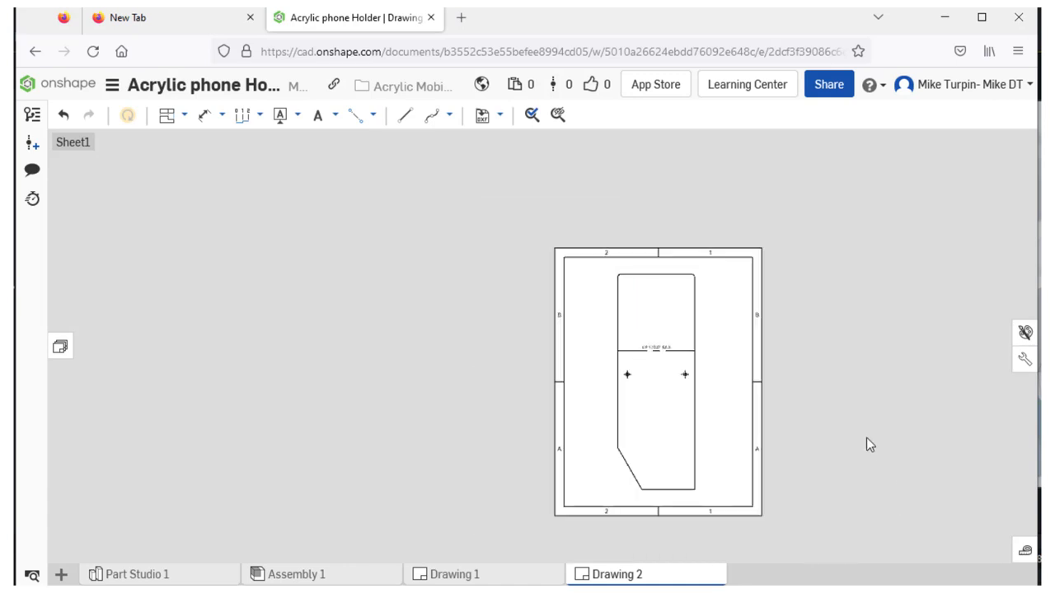
left_click(306, 575)
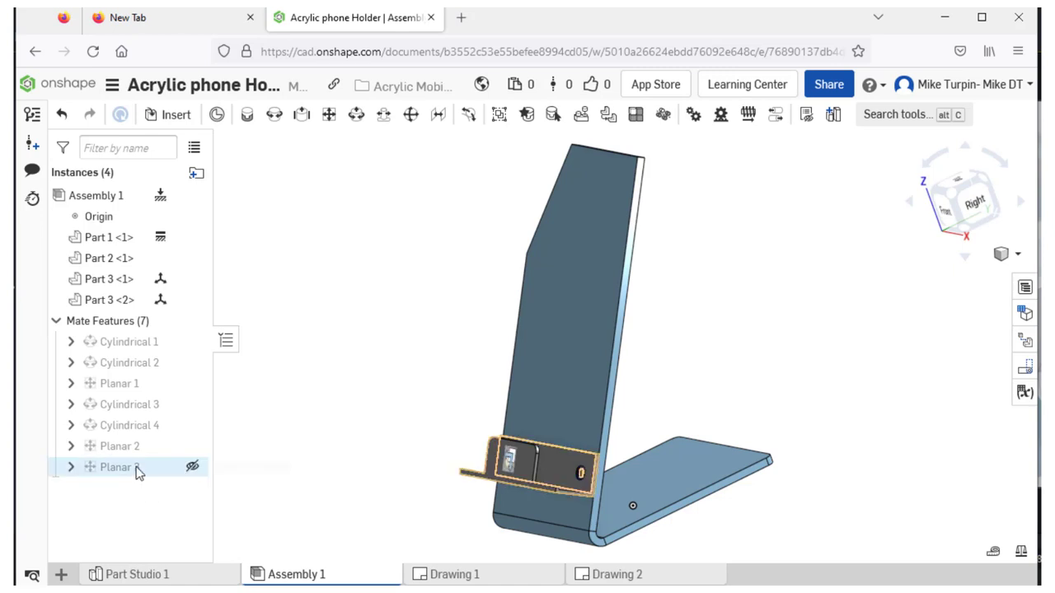
Step: Open Sketch 2 in Part Studio 1 to review the back plate's sketch dimensions, and close it without making changes
right_click_drag(367, 376, 445, 329)
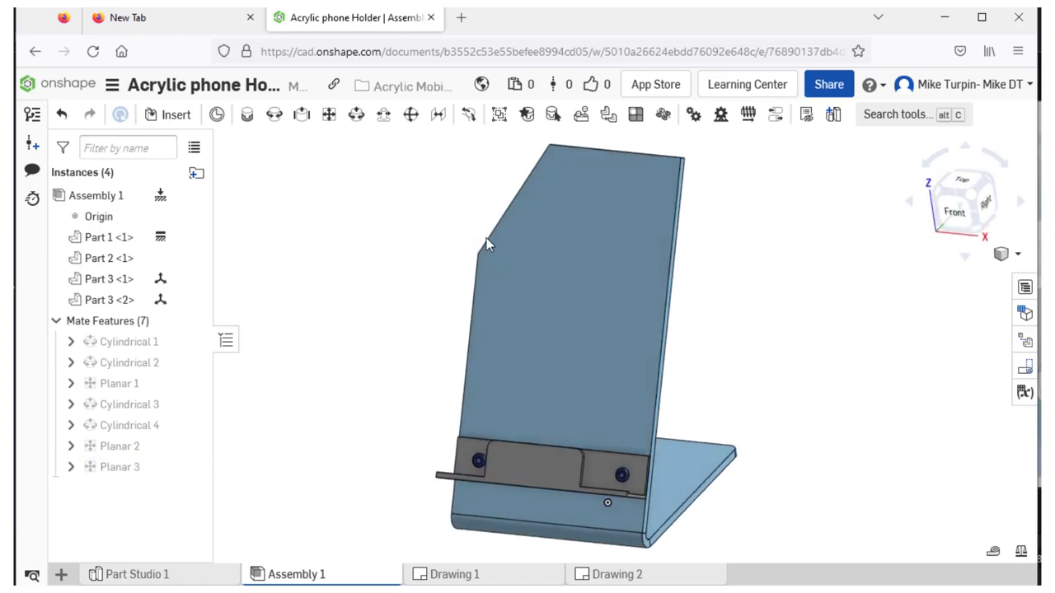
left_click(169, 577)
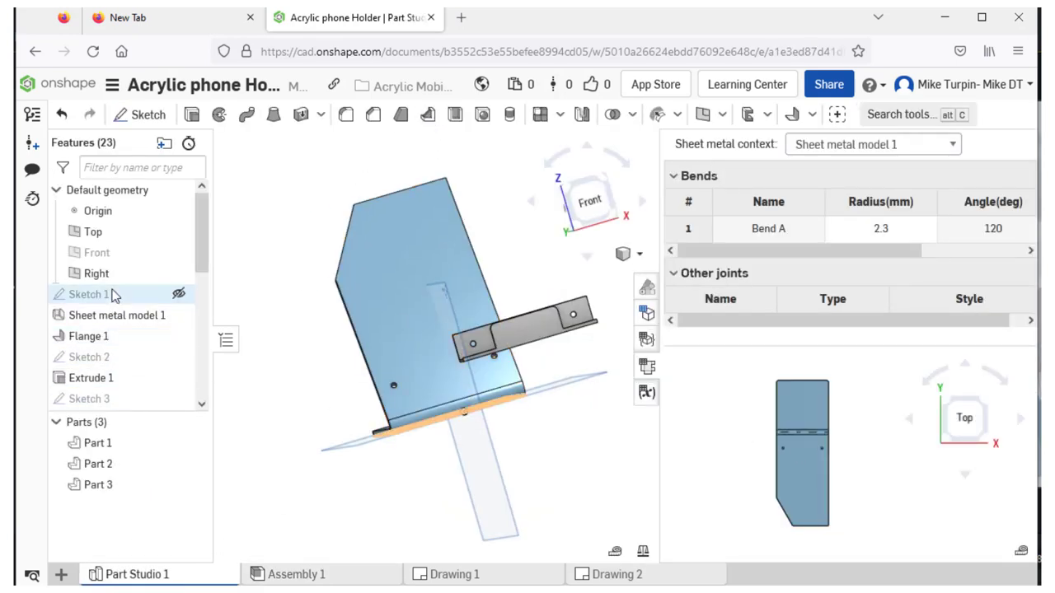
left_click(108, 359)
right_click(110, 362)
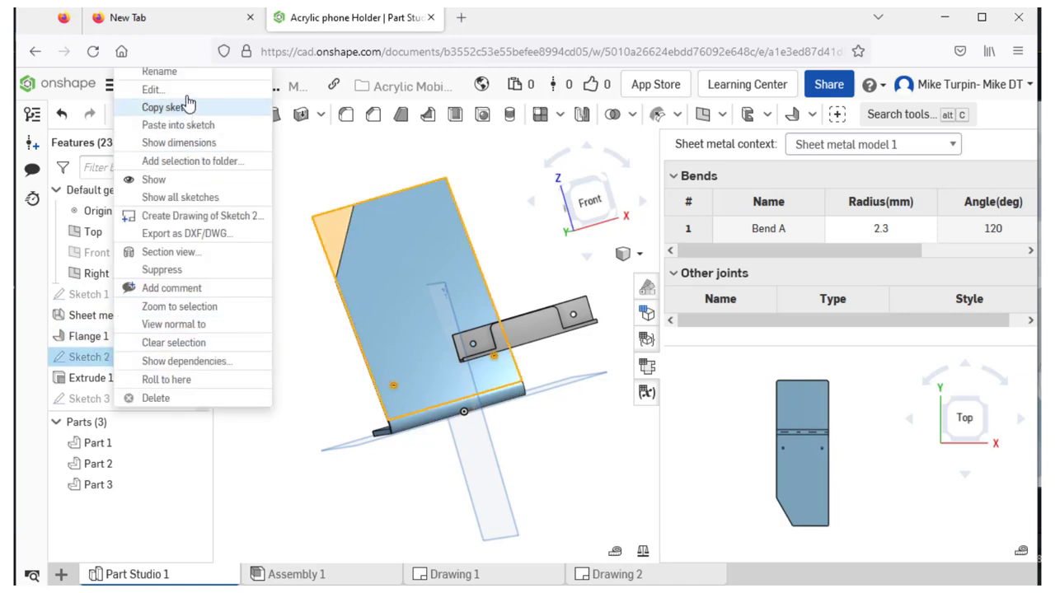
left_click(153, 89)
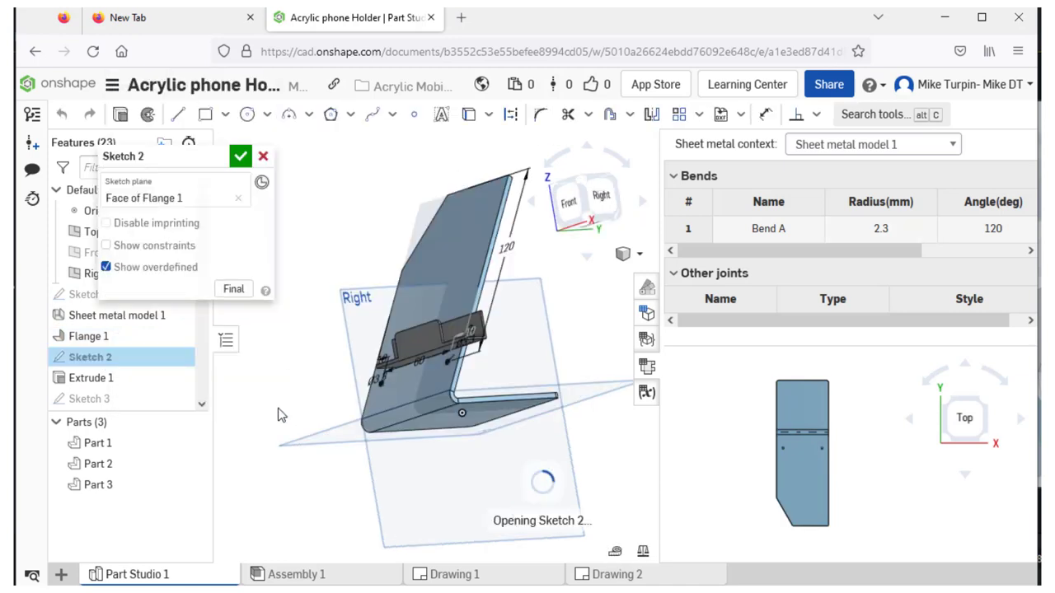
left_click(263, 156)
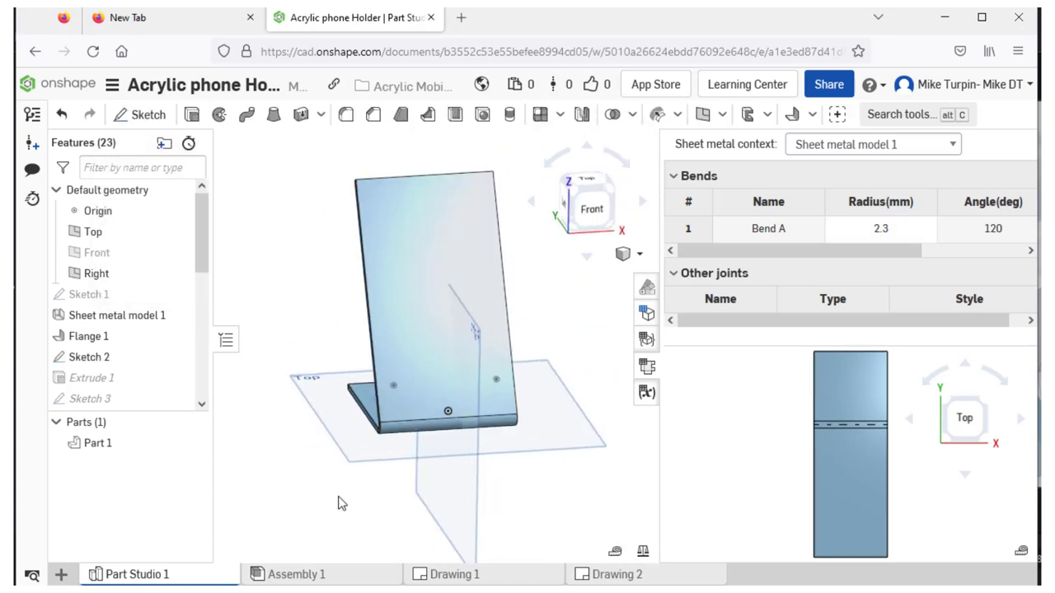
Step: Look at the phone holder in Assembly 1 and return to Part Studio 1
left_click(330, 572)
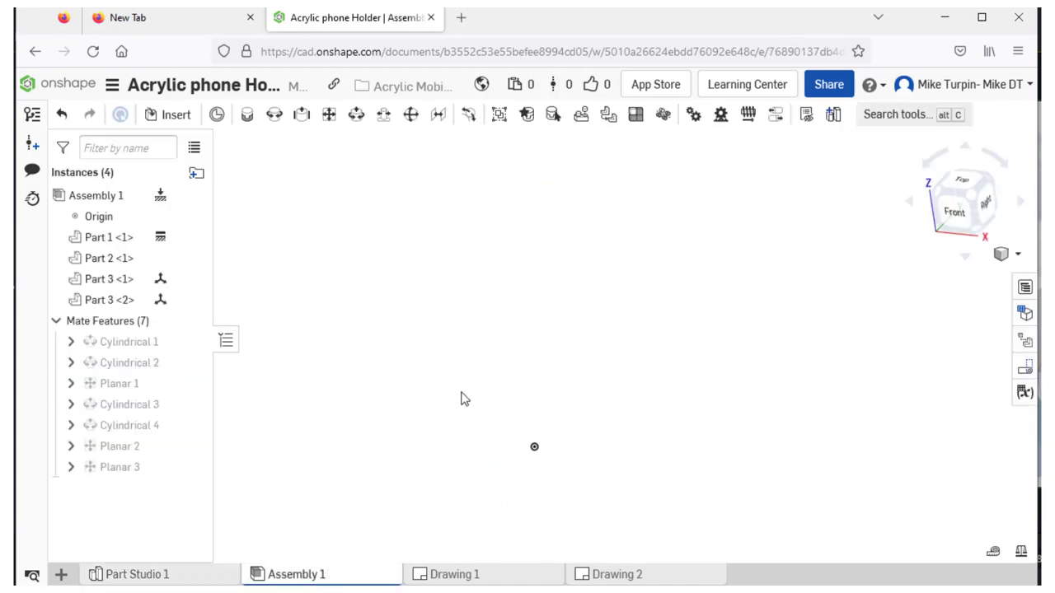
left_click(158, 575)
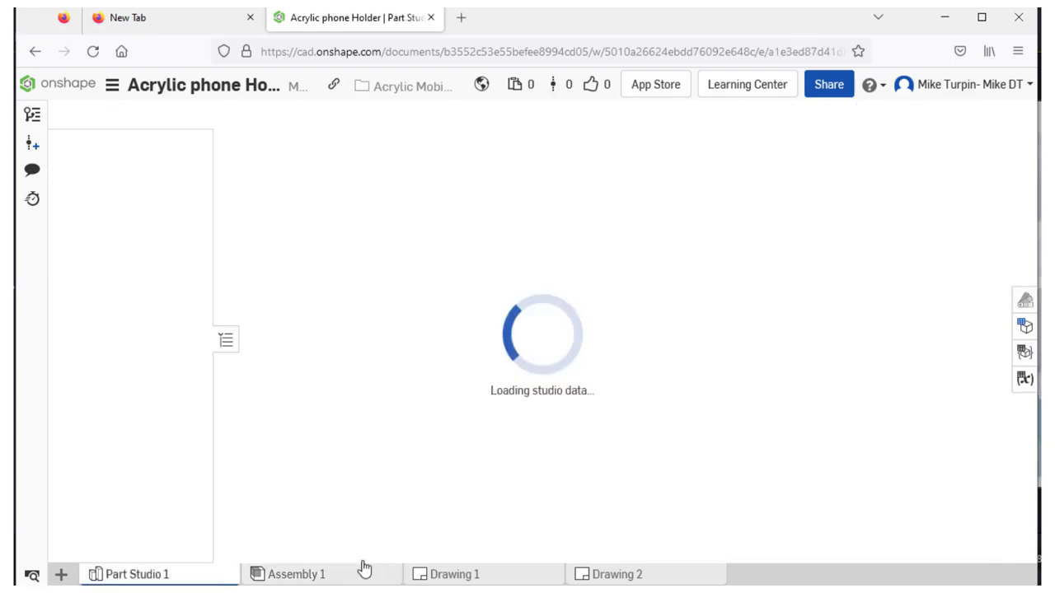